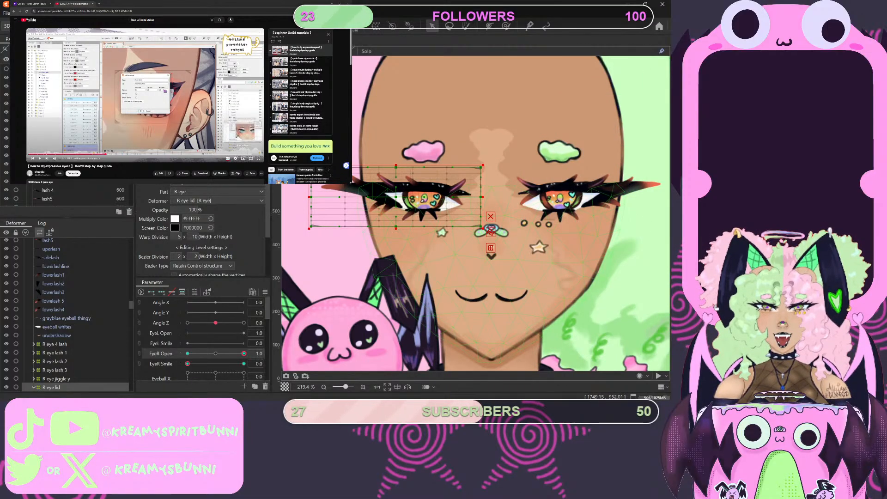
- Enlarge the eye-rigging tutorial video and replay its section on editing parameter ranges
click(259, 159)
click(106, 77)
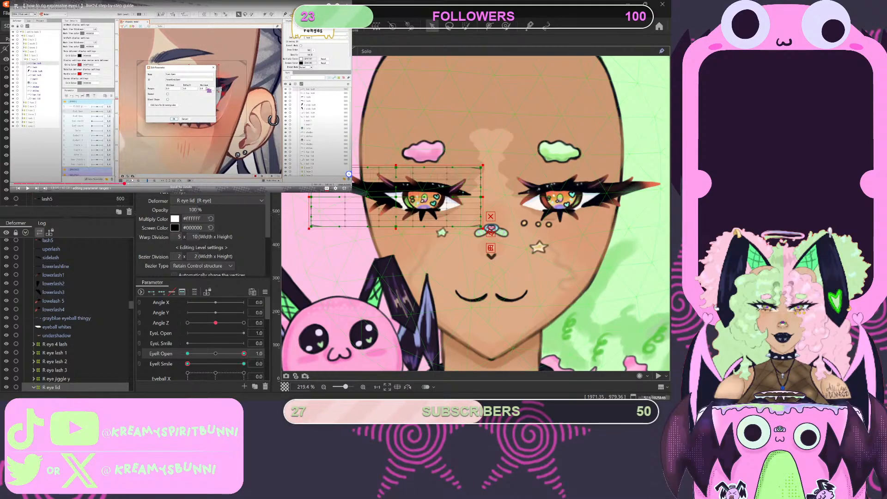
click(158, 127)
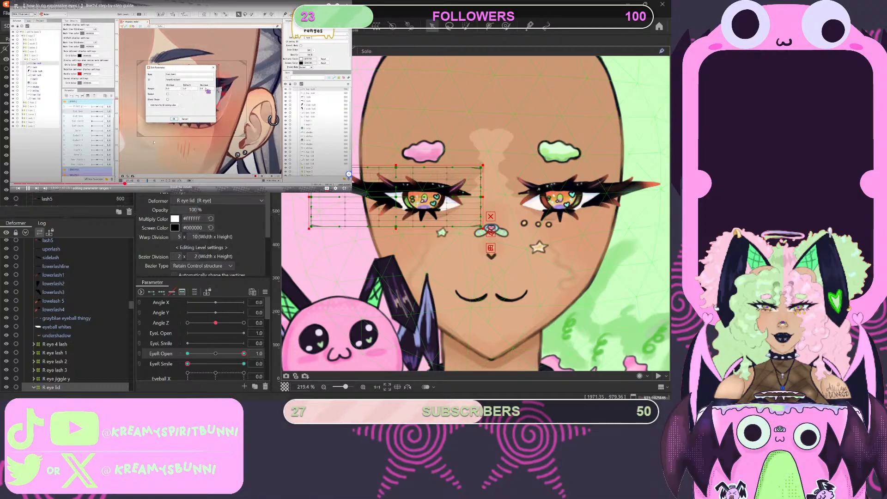
click(153, 136)
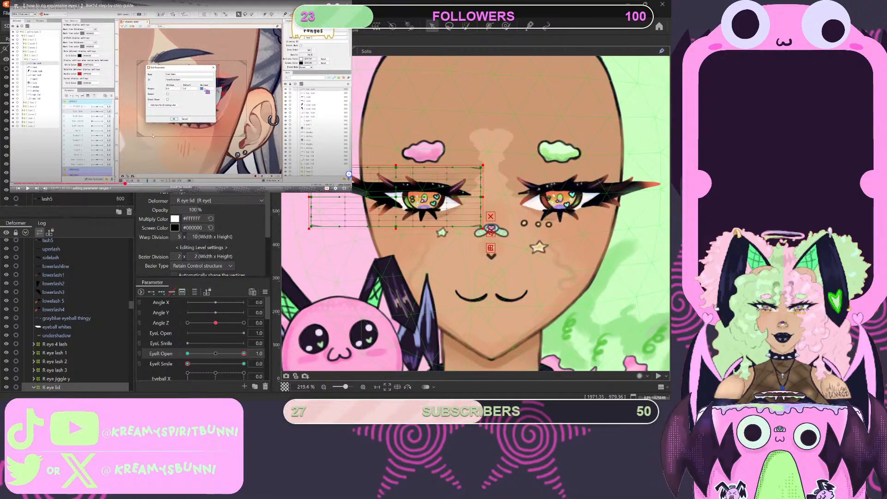
click(153, 135)
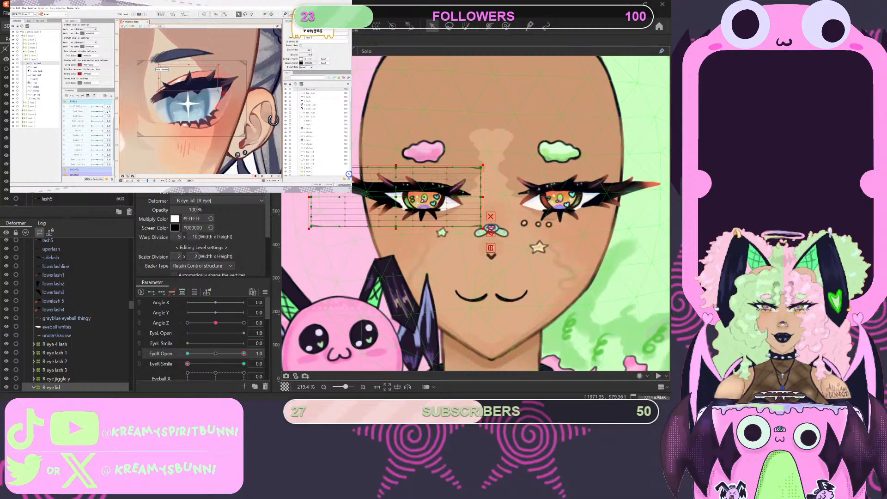
key(space)
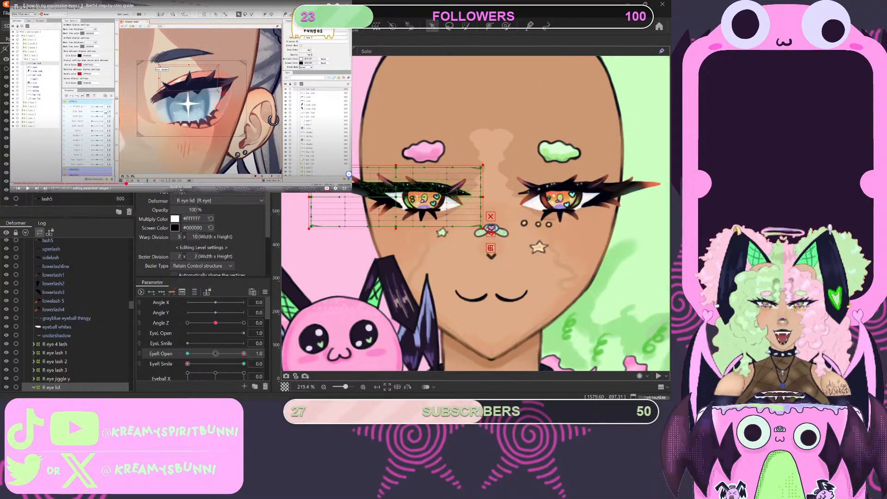
- Add three keyforms to the R eye lid deformer on the EyeR Open parameter, with its value at 0.5
click(216, 353)
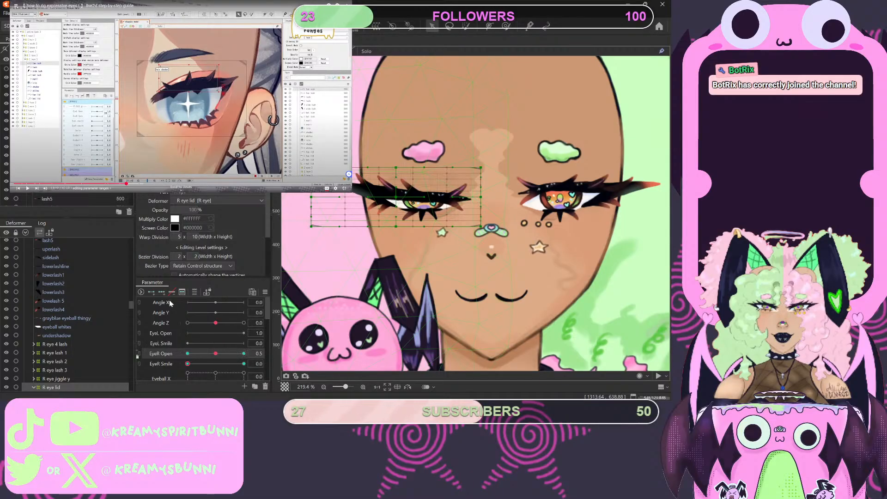
click(162, 293)
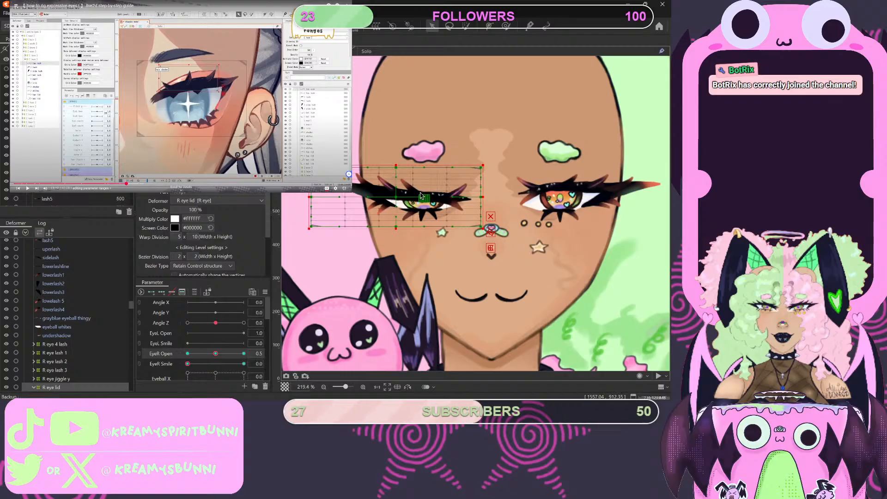
click(215, 356)
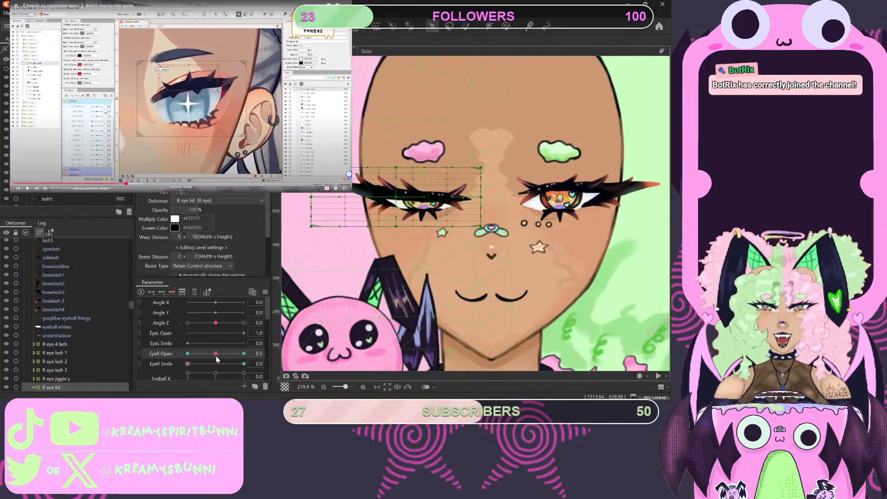
- Try to change the value of the EyeR Open middle keyform from 0.5 to 1.0
mouse_move(216, 356)
mouse_down()
mouse_move(245, 356)
mouse_move(217, 358)
mouse_up()
mouse_move(217, 360)
mouse_down()
mouse_move(206, 363)
mouse_move(215, 365)
mouse_up()
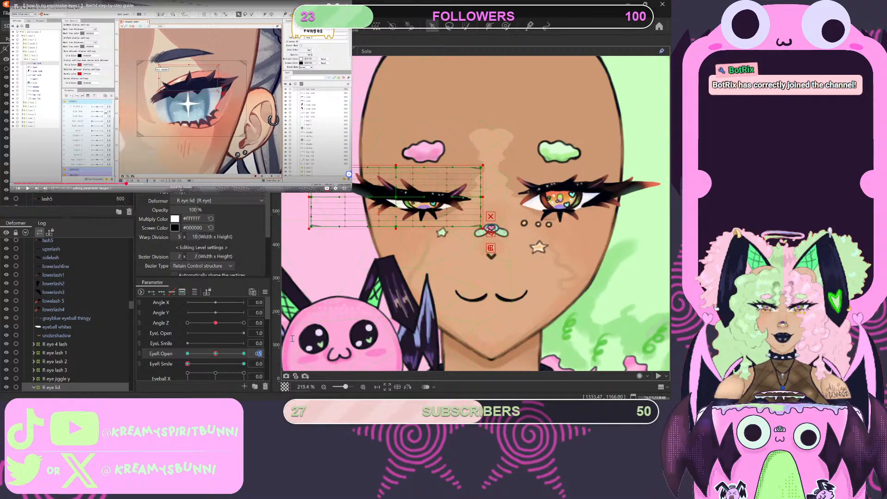
text(0)
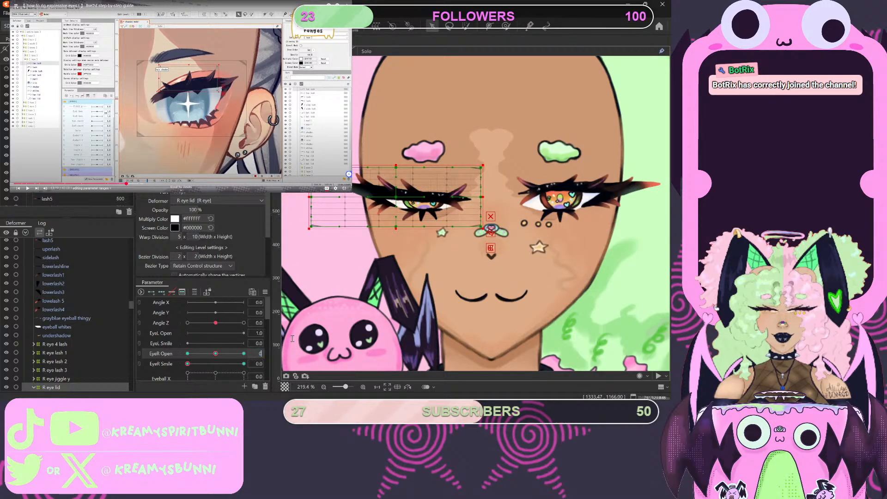
key(BackSpace)
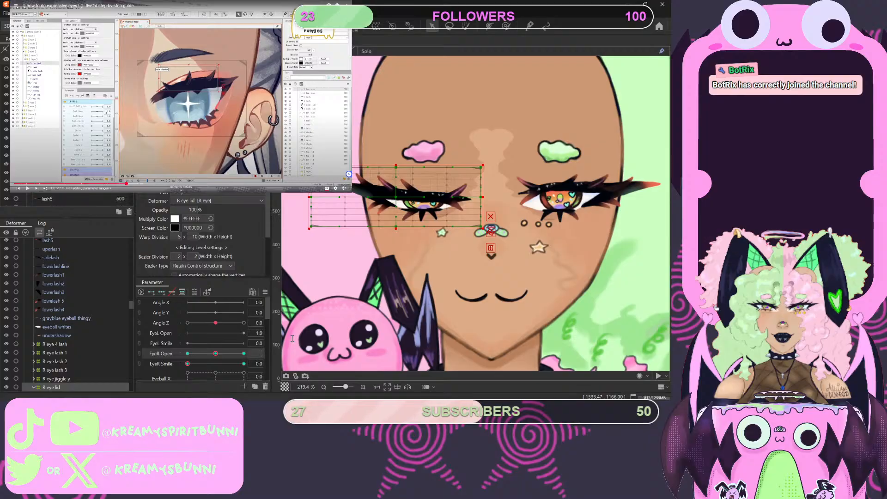
text(1.0)
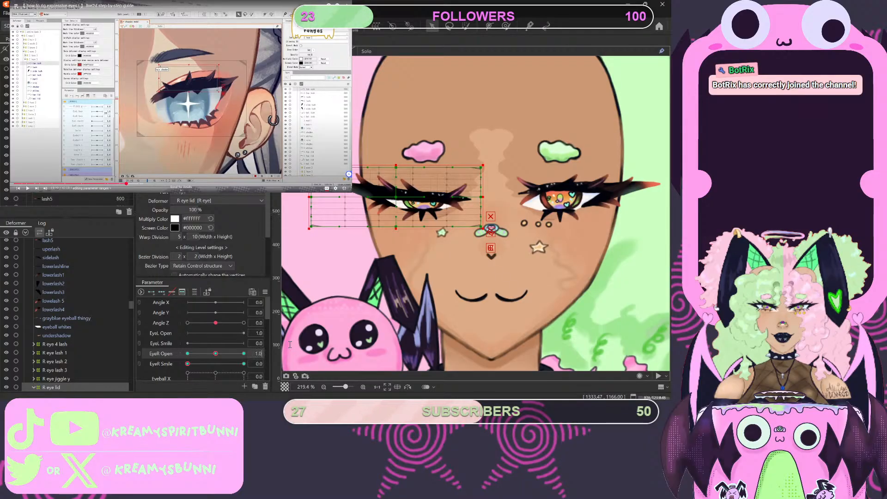
click(219, 355)
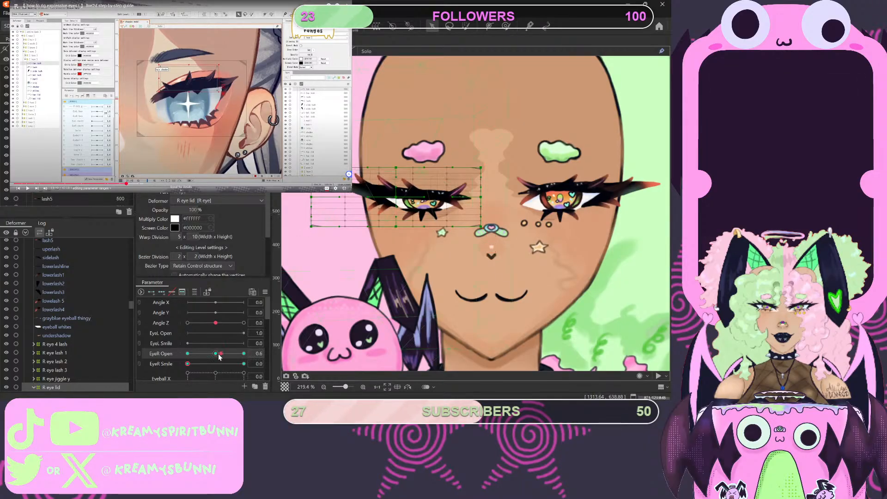
click(216, 356)
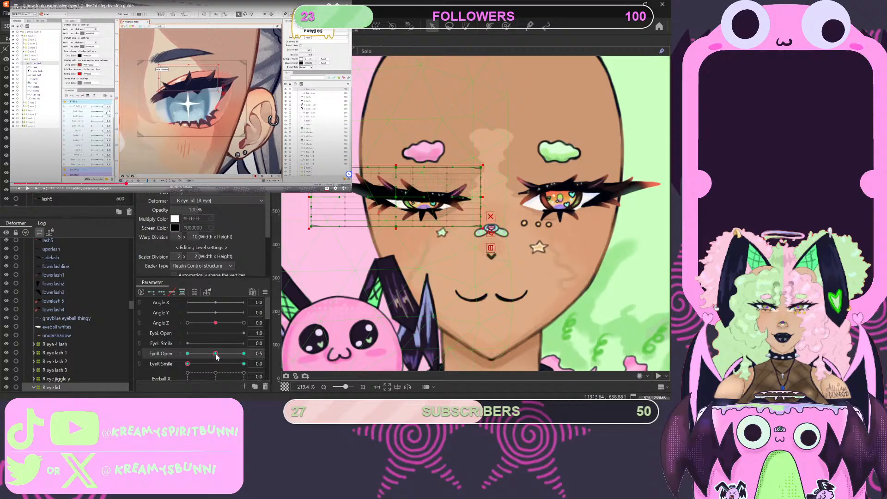
click(258, 355)
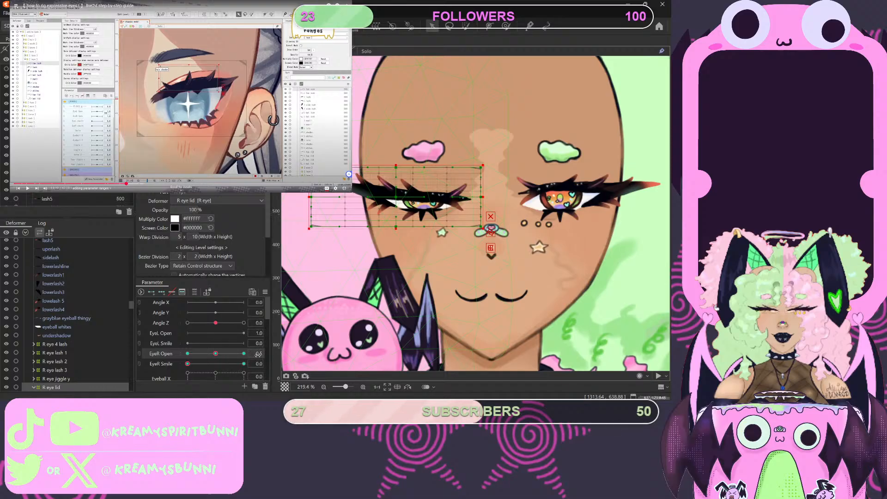
drag(258, 354, 277, 354)
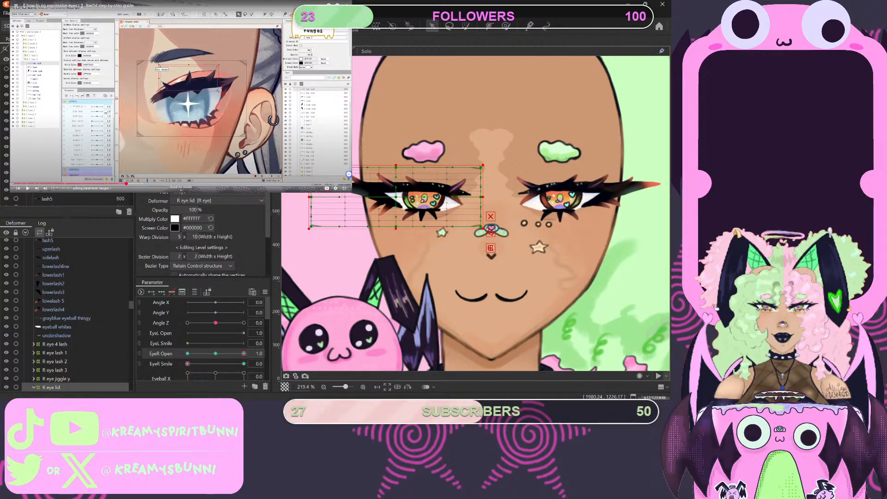
- Rewatch the tutorial's parameter-range dialog and try raising the EyeR Open maximum to 2.0
click(125, 184)
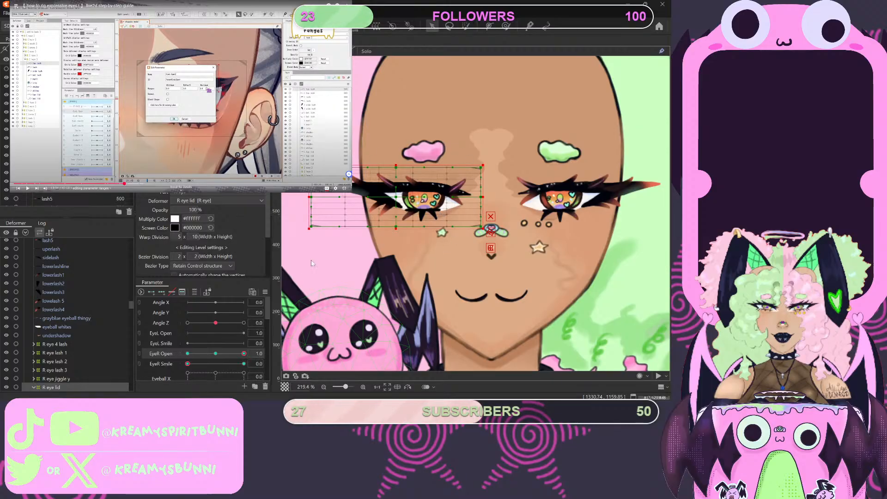
click(323, 253)
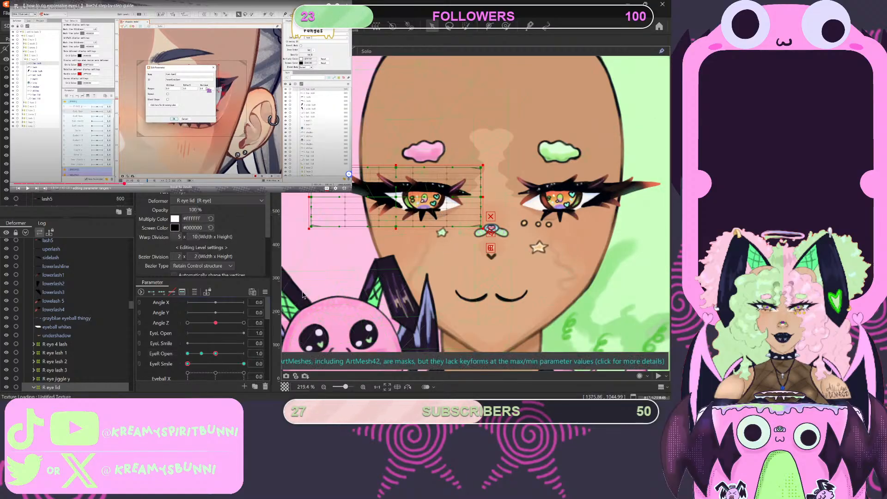
click(215, 354)
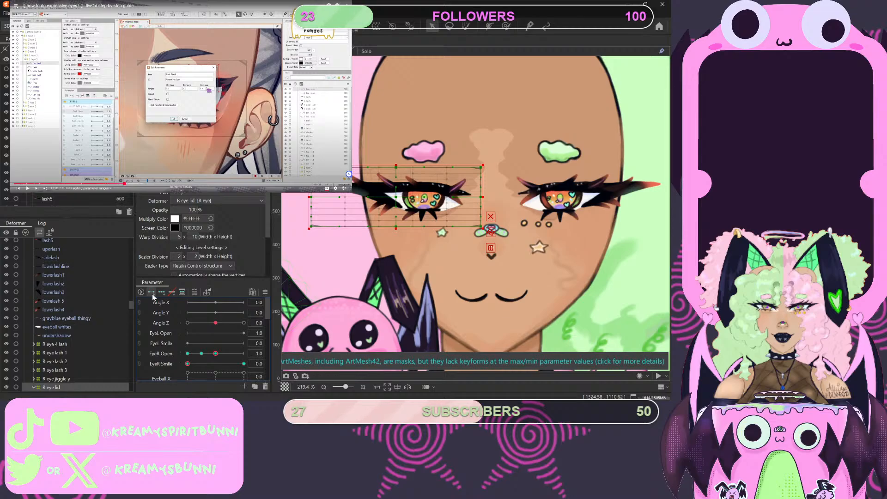
click(174, 356)
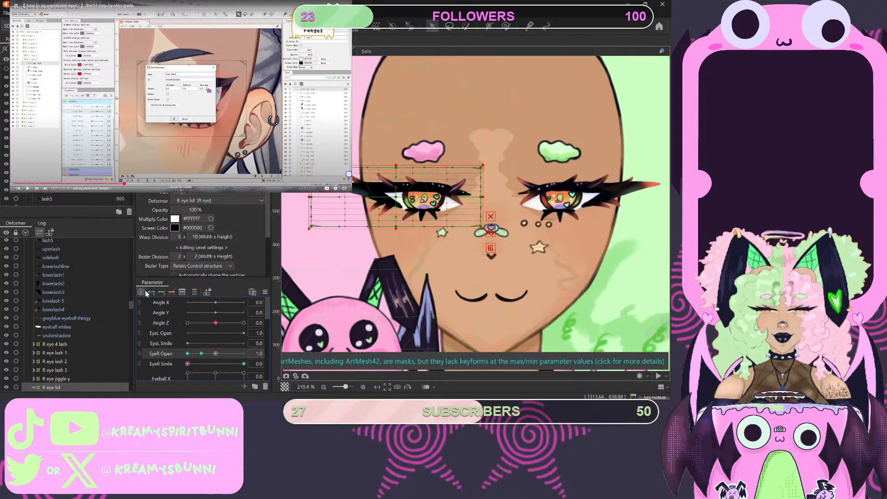
key(ctrl+z)
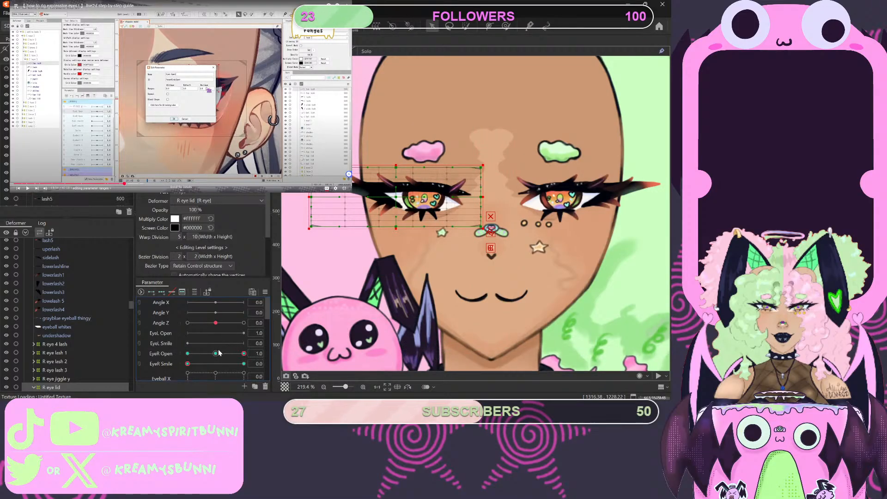
- Extend the EyeR Open range to 2.0 again and move the parameter from 0.5 to 1.0
click(215, 353)
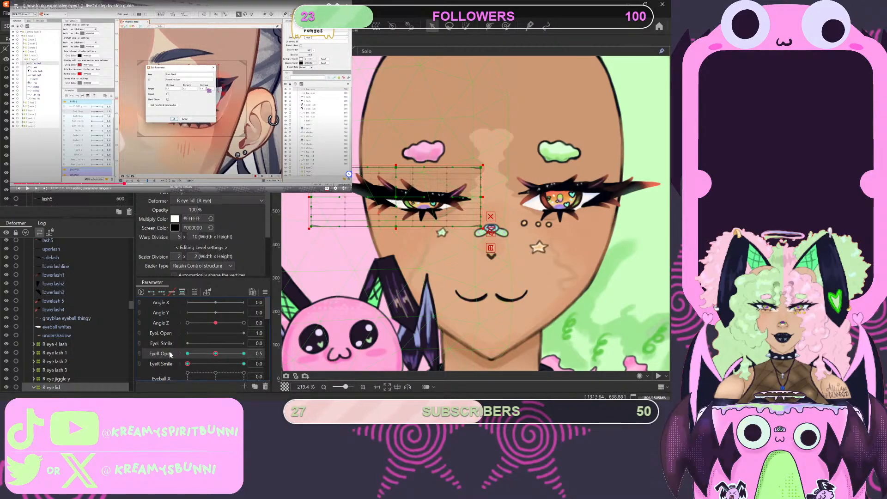
key(ctrl+z)
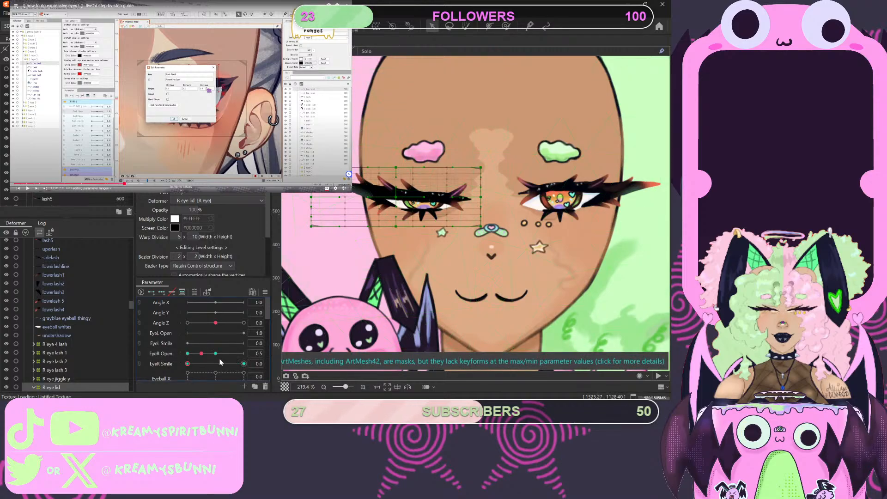
mouse_move(202, 354)
mouse_down()
mouse_move(251, 353)
mouse_move(217, 362)
mouse_up()
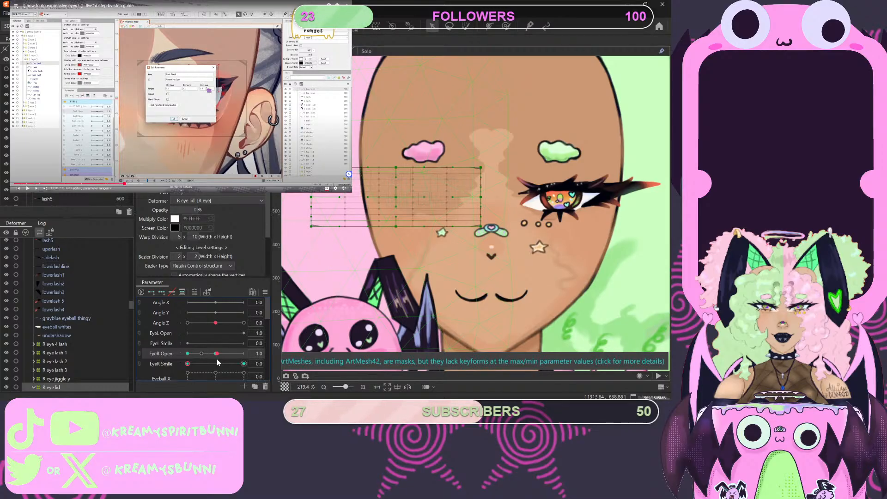
mouse_move(217, 363)
mouse_down()
mouse_move(267, 353)
mouse_move(215, 358)
mouse_up()
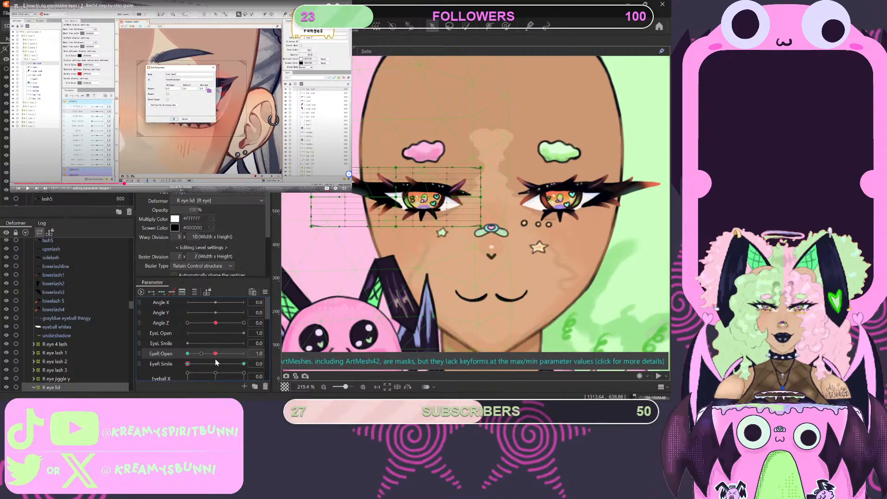
- Try adding three keyforms to the R eye lid across the extended EyeR Open range, checking 2.0 and 0.5
click(160, 293)
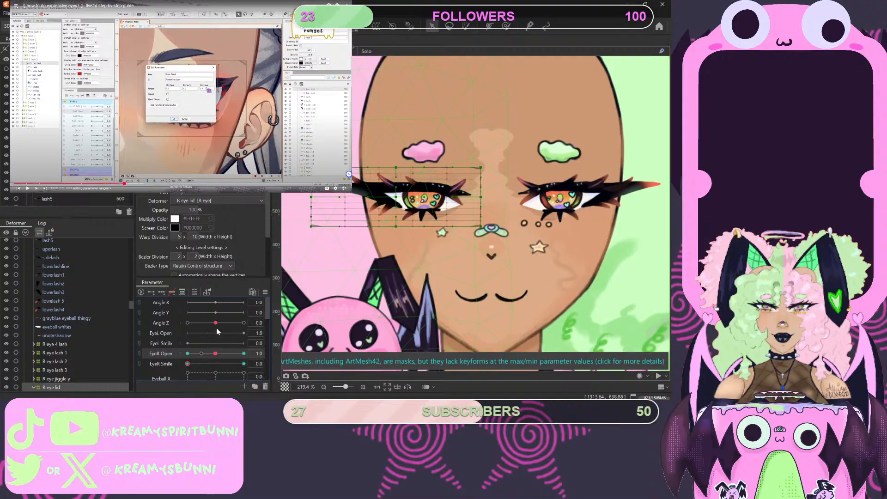
drag(215, 354, 244, 353)
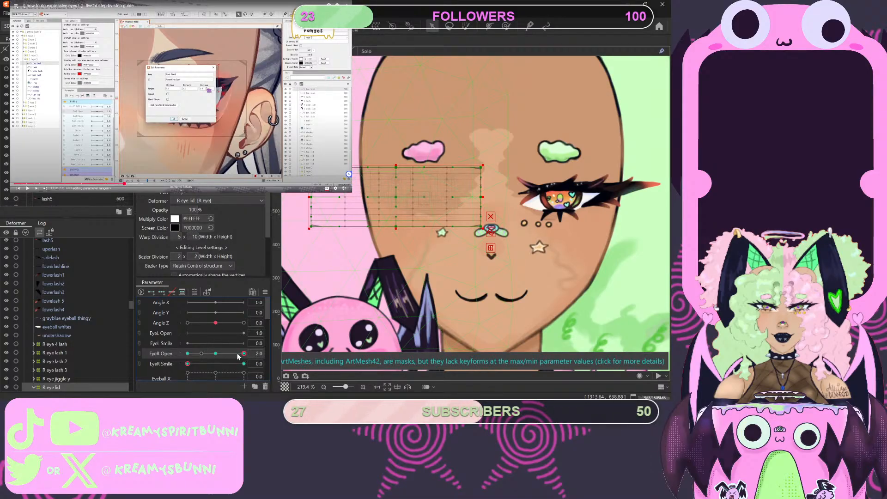
drag(244, 354, 201, 357)
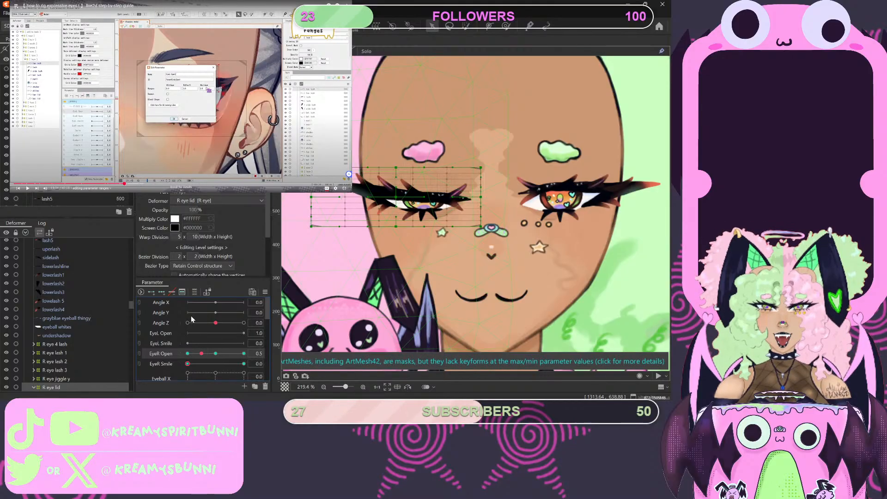
key(ctrl+z)
key(ctrl+z)
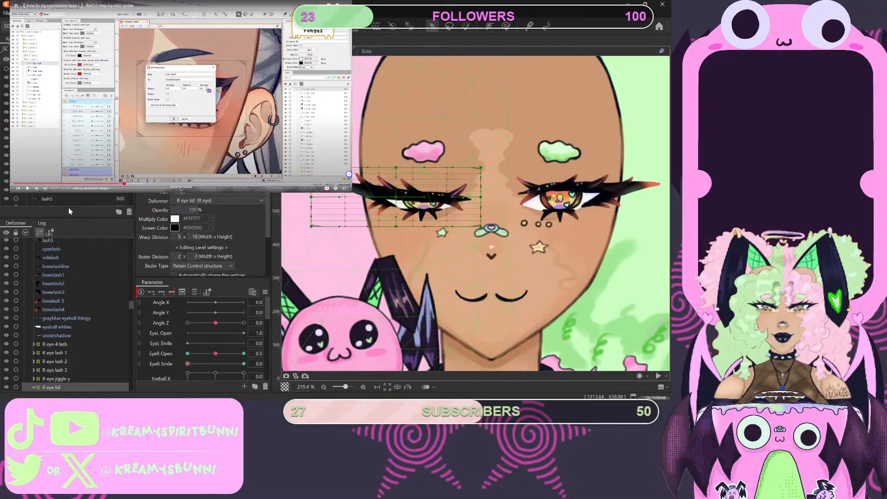
- Try deleting the R eye lid deformer and test the eye by sweeping EyeR Open through its range
key(Delete)
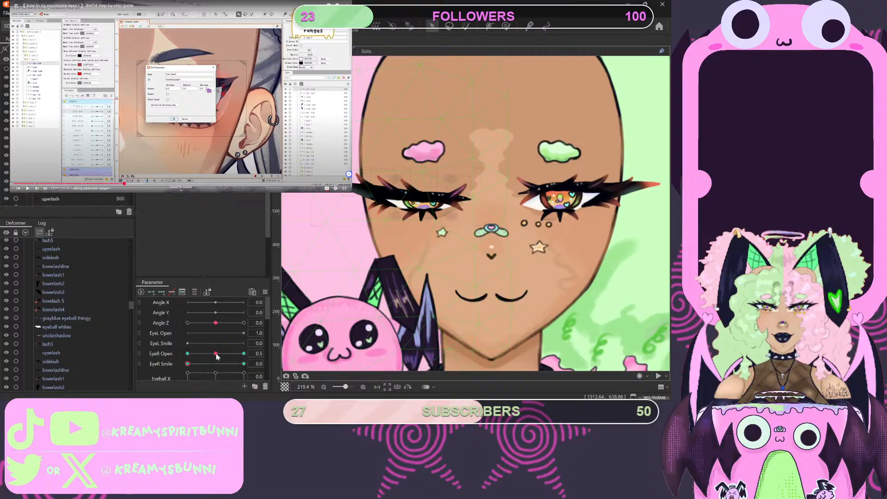
drag(216, 355, 168, 357)
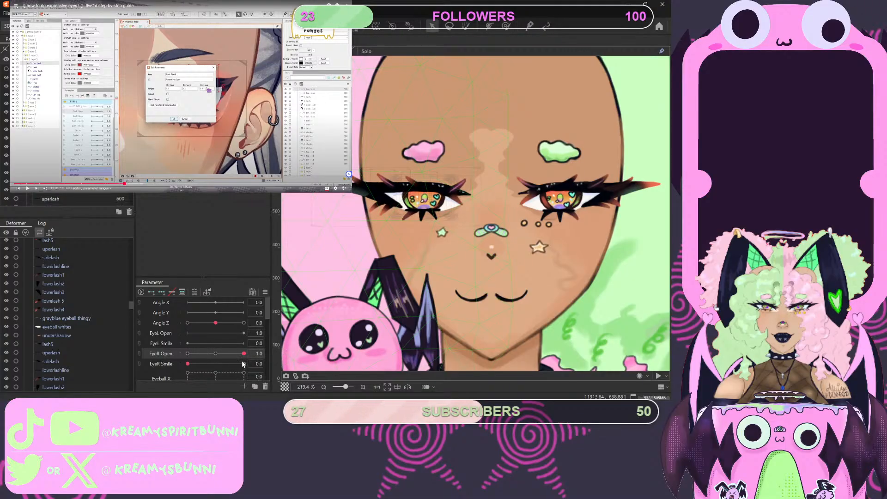
drag(243, 353, 293, 363)
click(199, 356)
drag(199, 357, 258, 354)
key(ctrl+z)
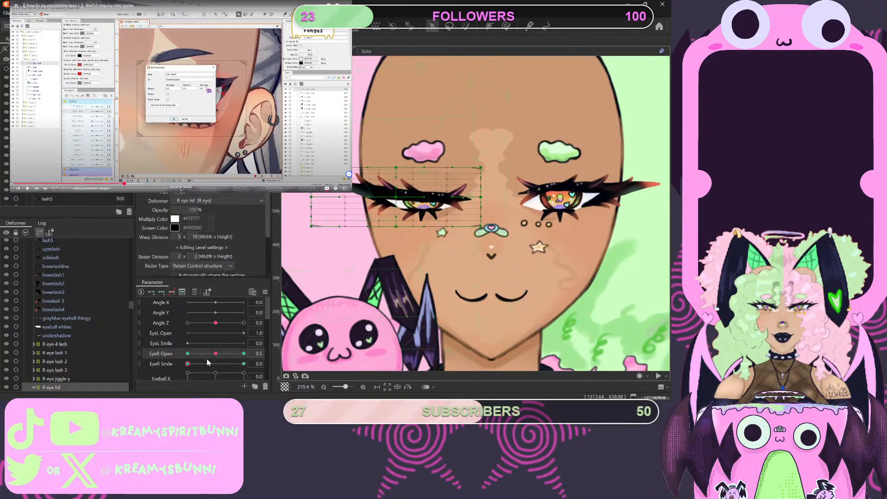
- Return the EyeR Open parameter to 1.0 and bring up the R eye lid deformer's Bezier settings
drag(212, 359, 225, 359)
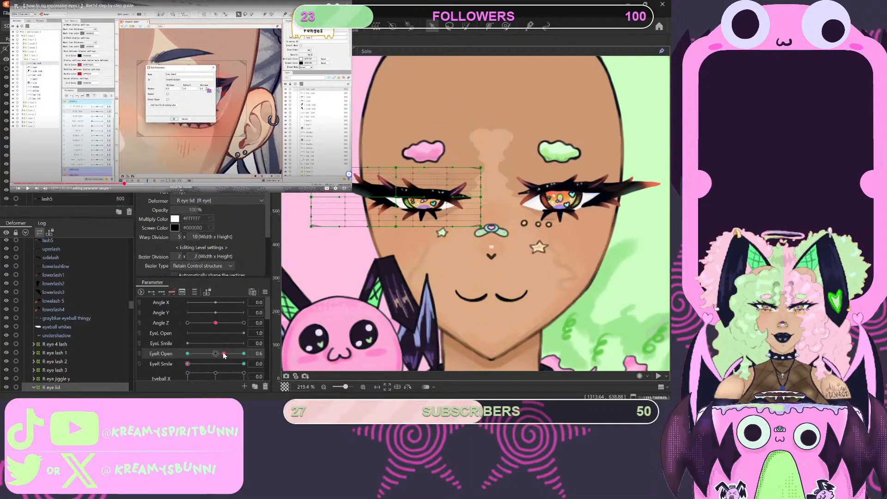
drag(224, 353, 248, 354)
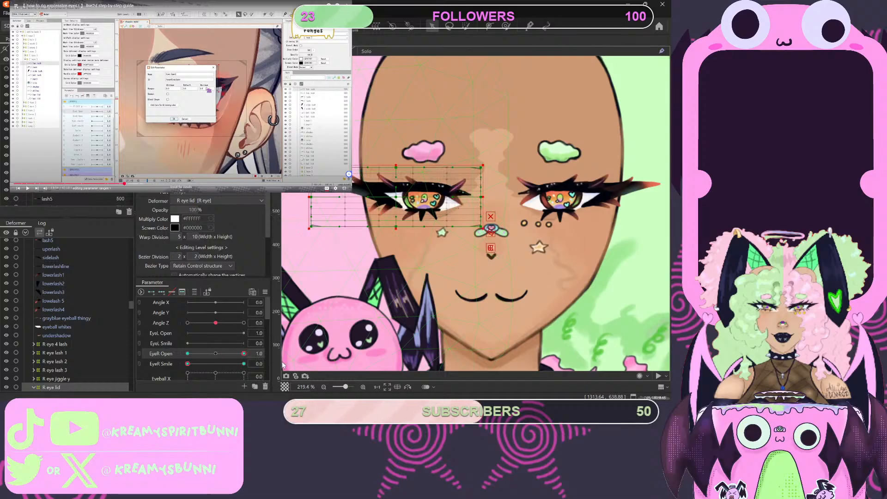
scroll(224, 246, down, 2)
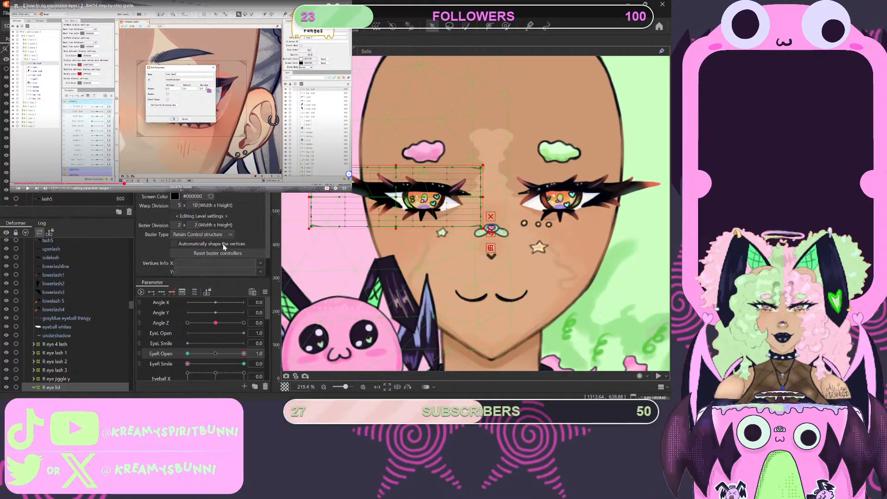
- Test the right eye by moving EyeR Open to 0.0 and returning it to 1.0
scroll(198, 233, down, 2)
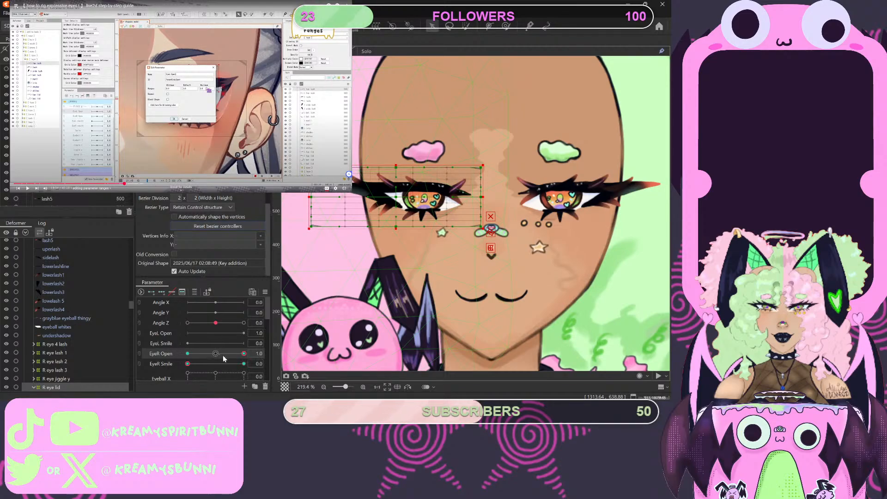
drag(217, 355, 248, 364)
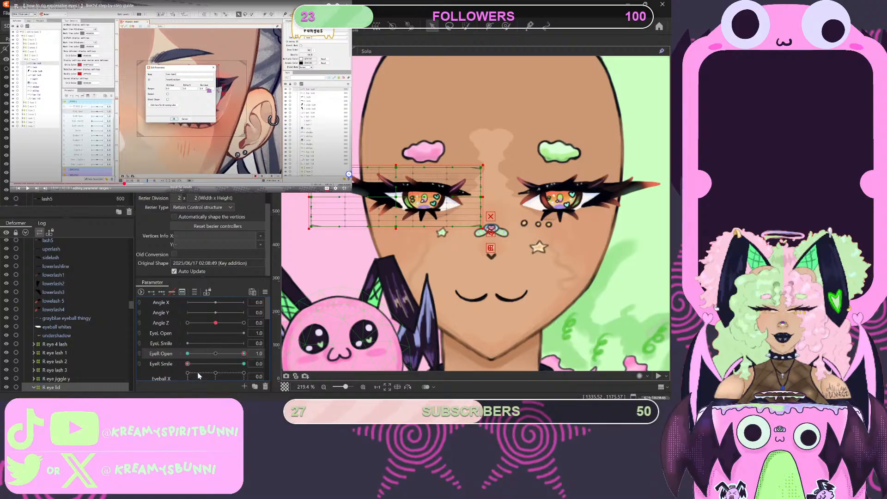
click(165, 345)
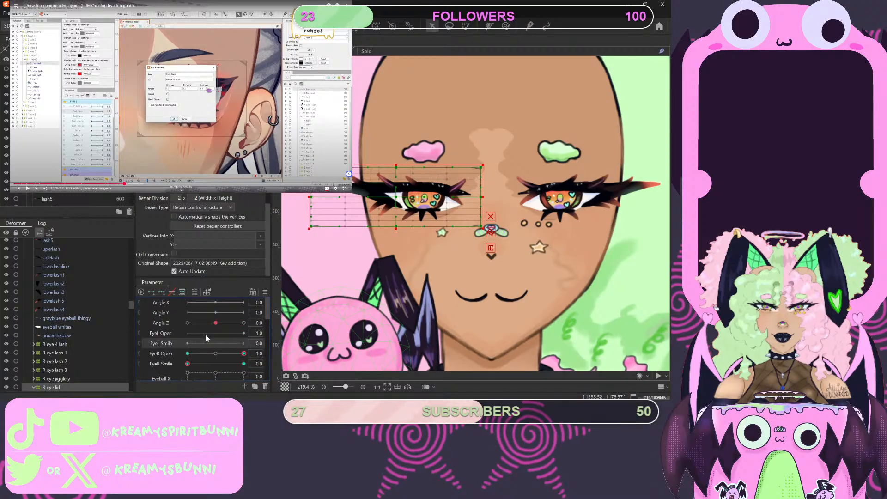
click(186, 353)
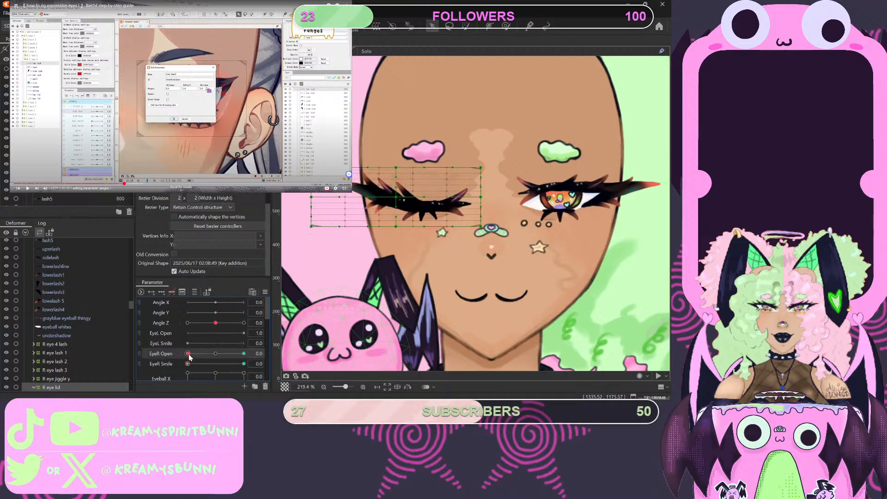
drag(187, 354, 244, 354)
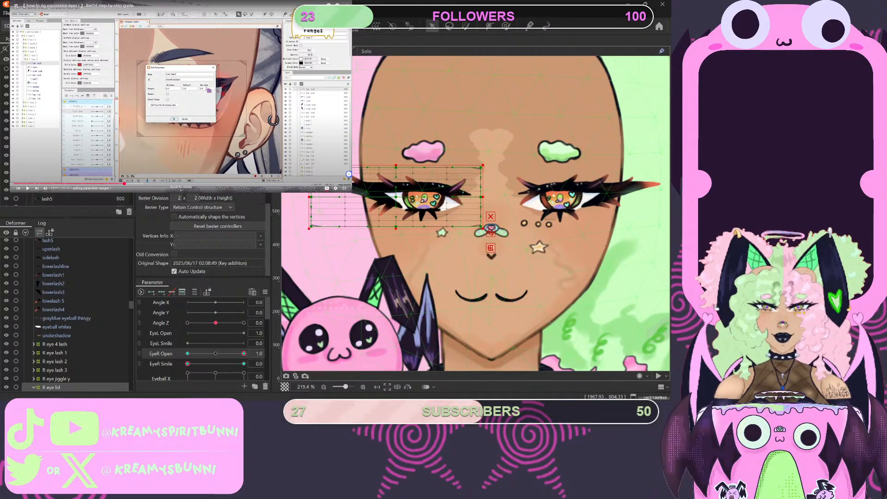
- Replay the tutorial video's section on editing parameter ranges from slightly earlier
click(184, 117)
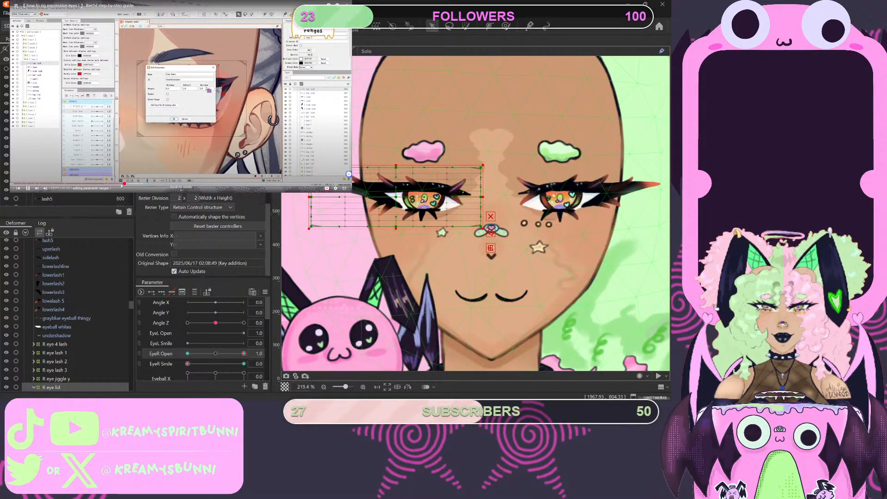
click(119, 183)
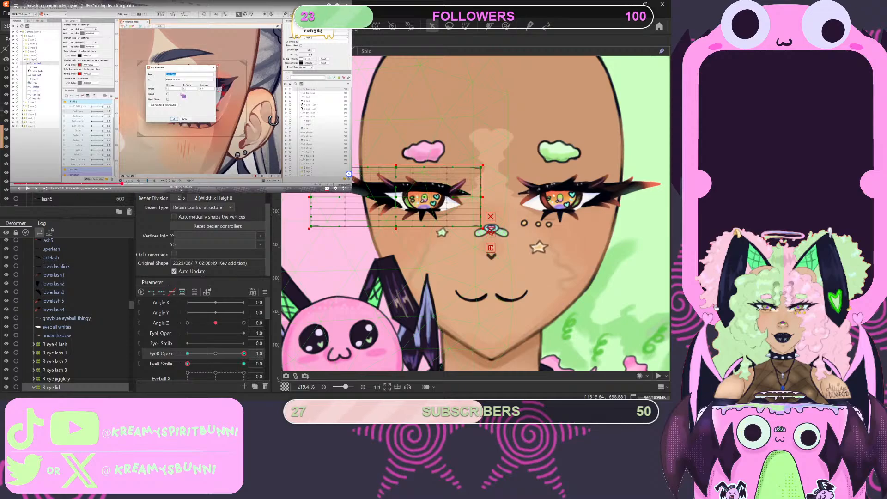
- Try deleting the R eye lid deformer nested inside the outer R eye lid, then look through the part list
scroll(76, 315, down, 6)
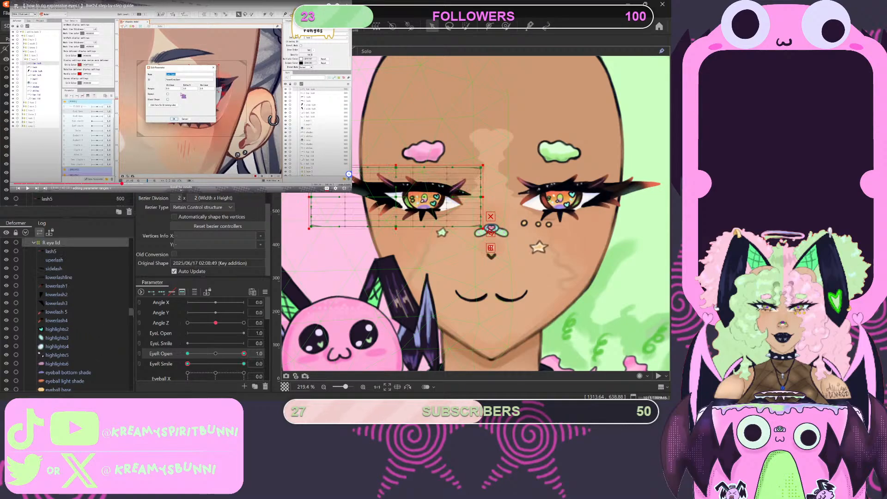
click(129, 212)
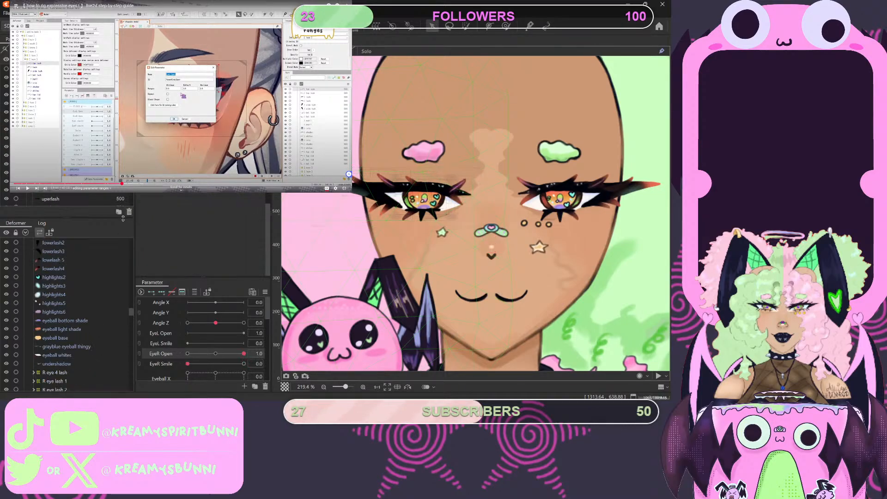
scroll(52, 301, up, 10)
scroll(54, 298, down, 5)
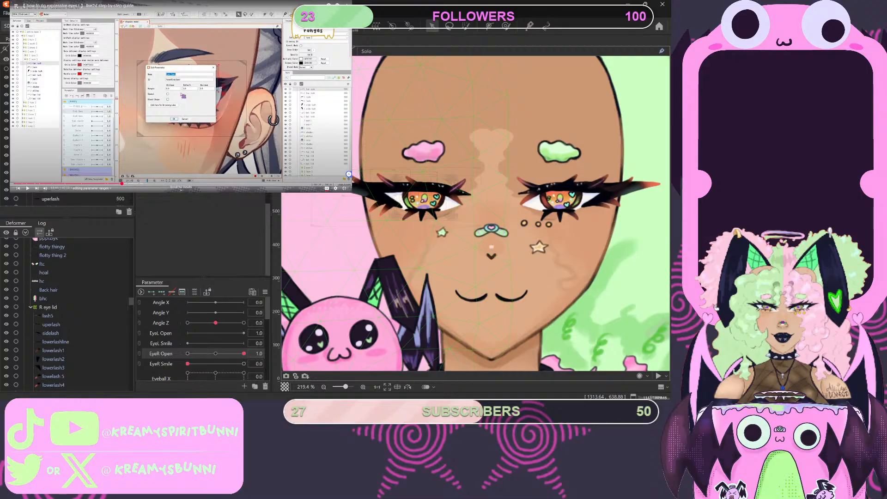
scroll(67, 198, down, 5)
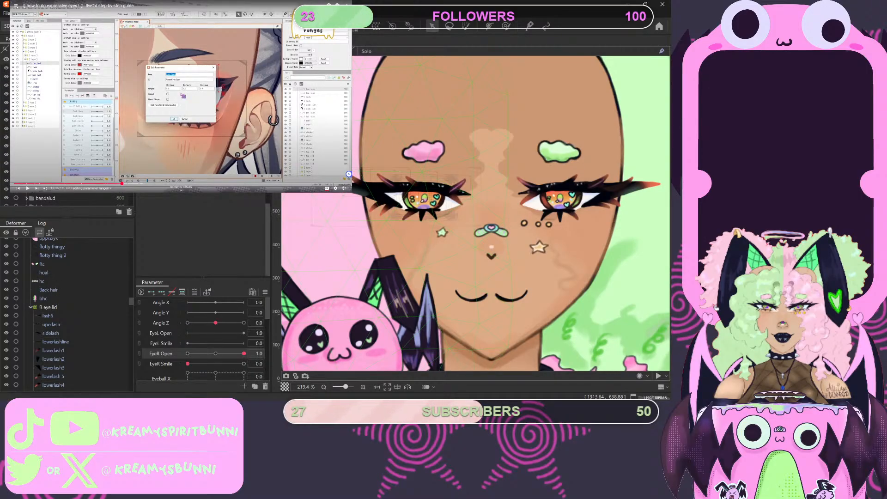
scroll(67, 199, down, 3)
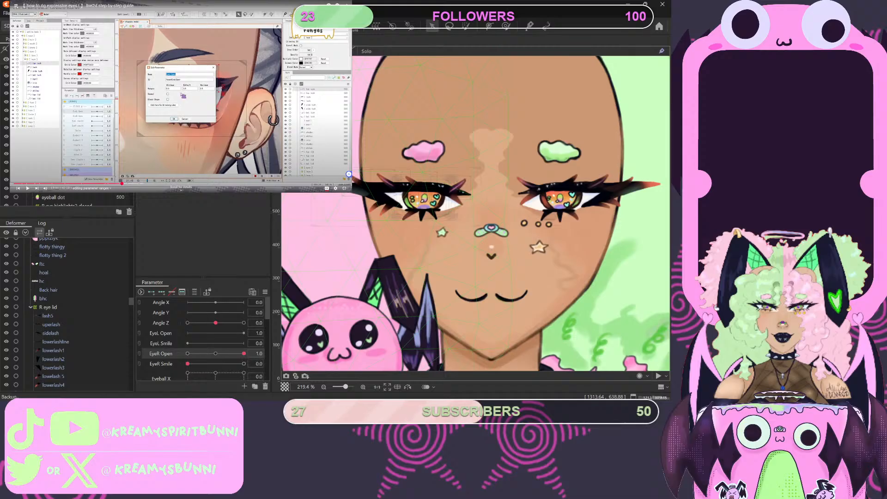
scroll(67, 199, up, 3)
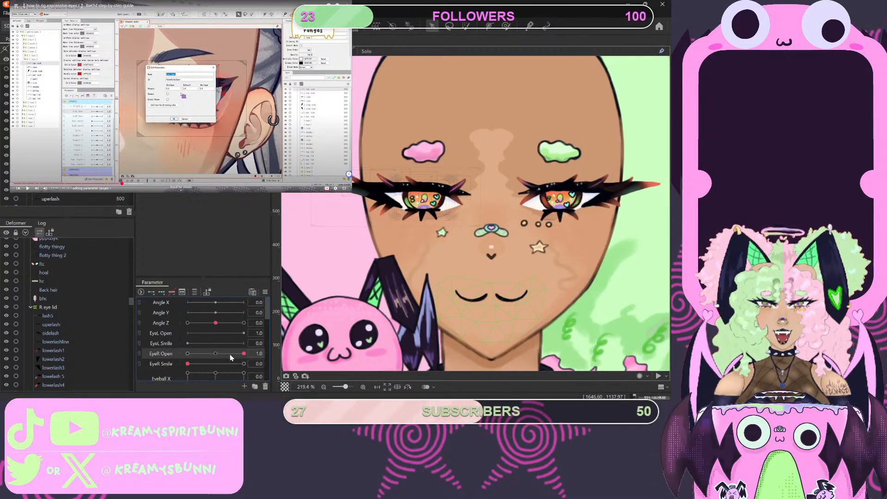
- Try extending the EyeR Open range, testing the right eye at 0.5 and 0.1
click(216, 353)
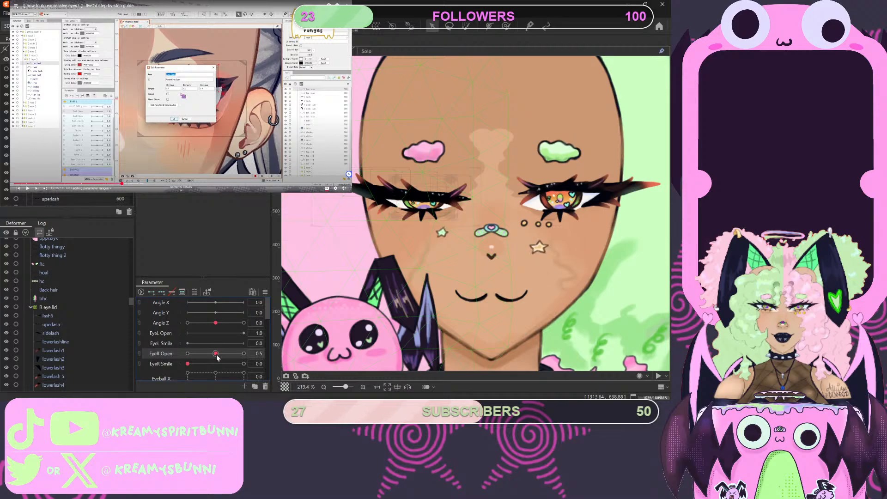
click(214, 355)
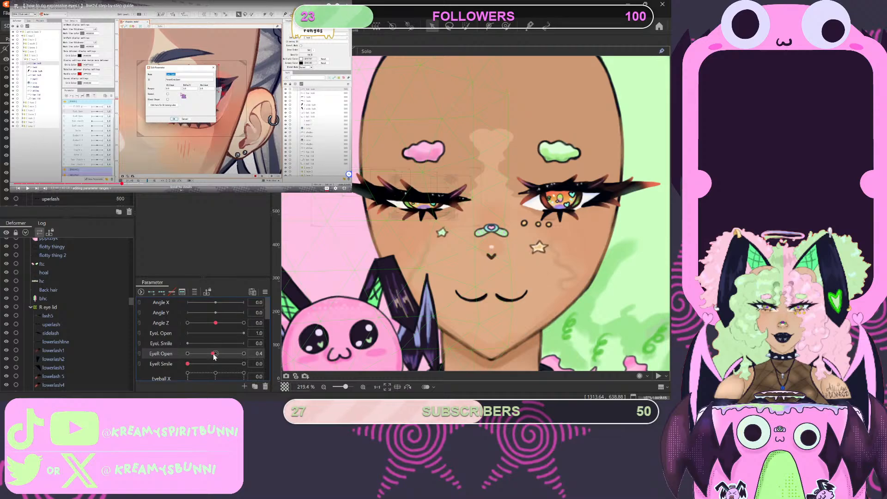
click(216, 354)
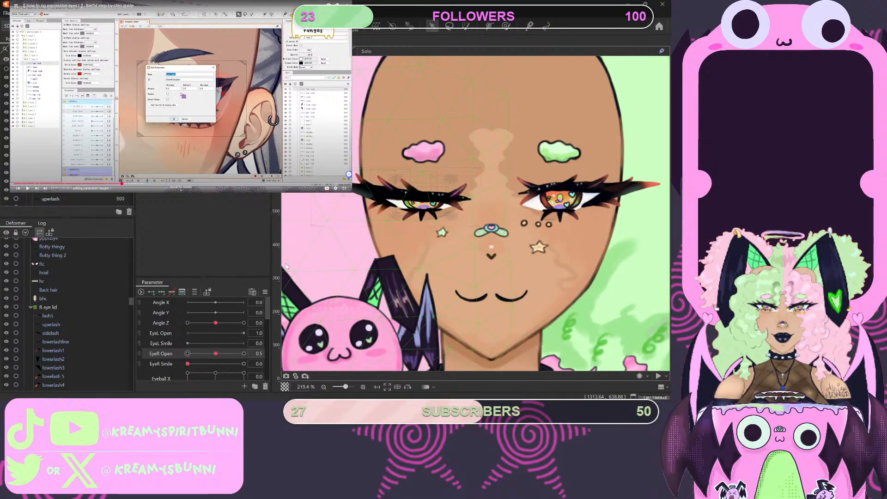
click(319, 267)
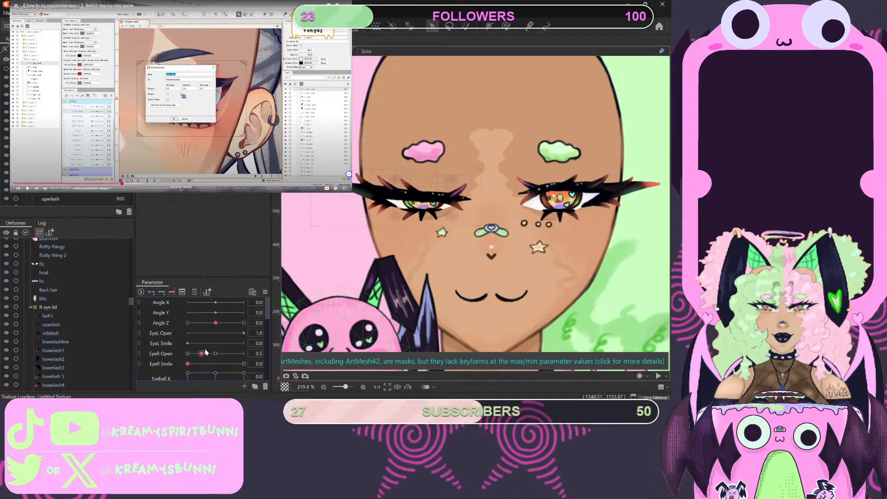
drag(205, 352, 189, 360)
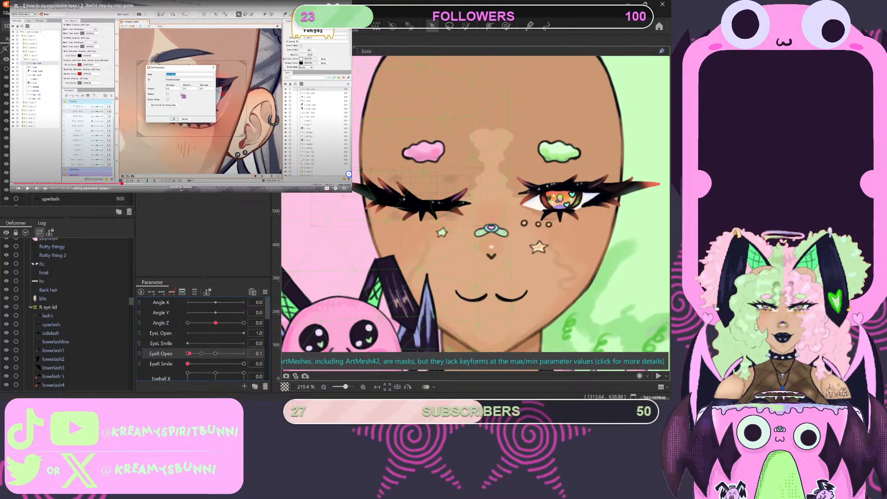
scroll(69, 138, down, 3)
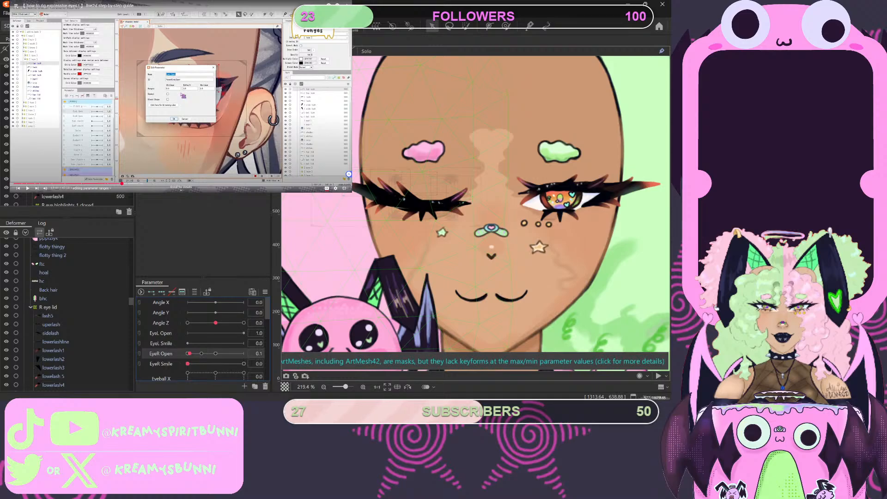
scroll(70, 139, up, 3)
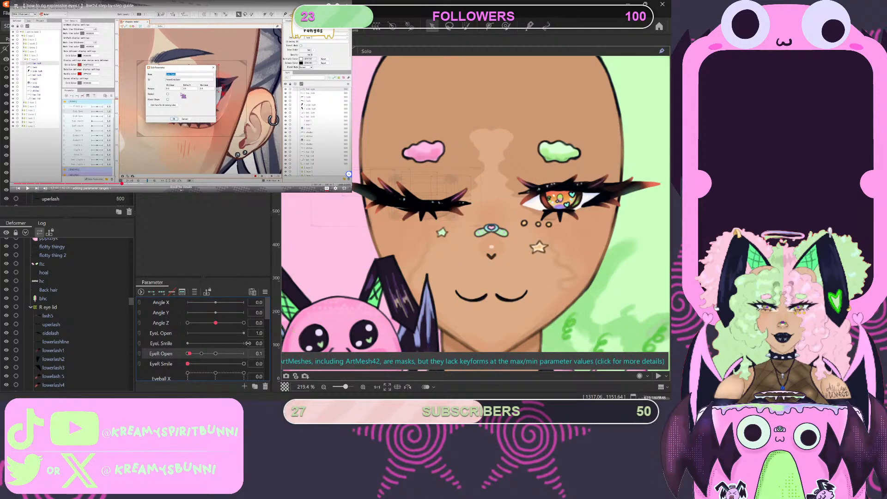
- Undo the EyeR Open range extension and the nested deformer's deletion, and clear the selection
key(ctrl+z)
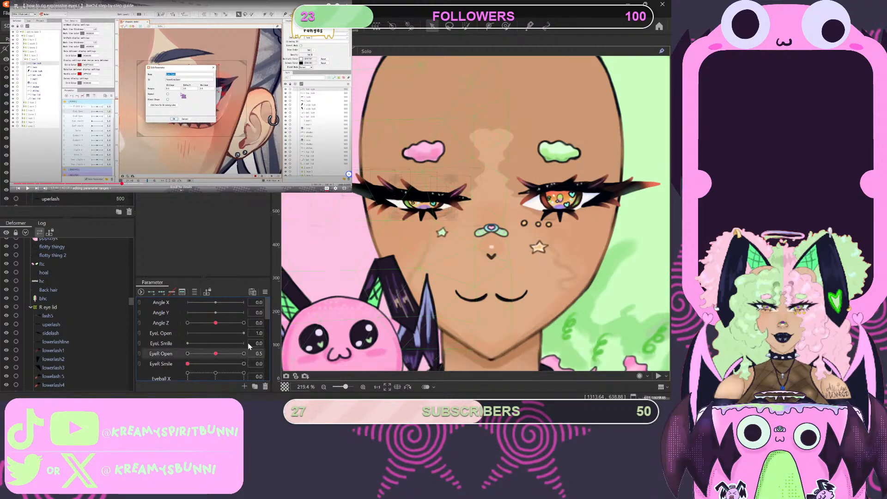
key(ctrl+z)
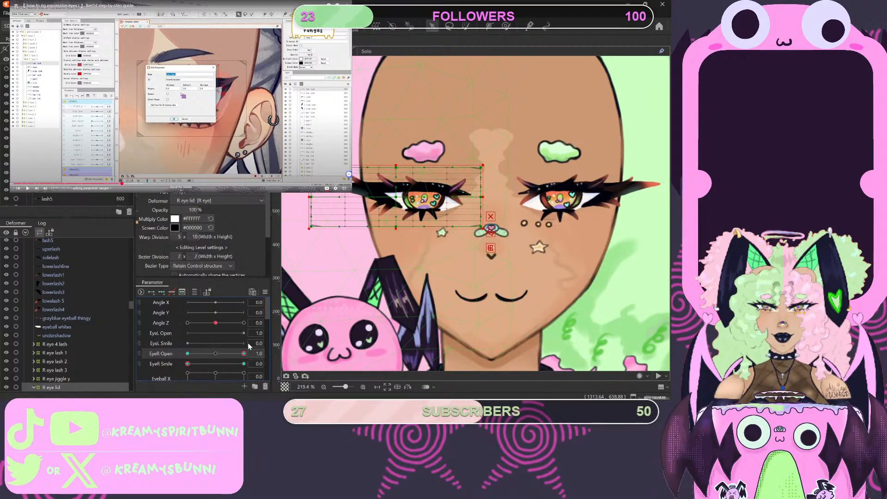
scroll(100, 328, up, 5)
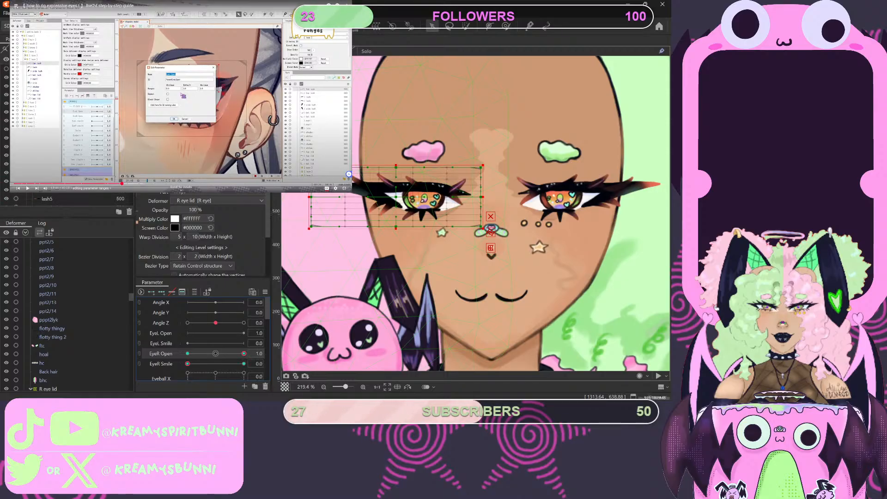
key(Escape)
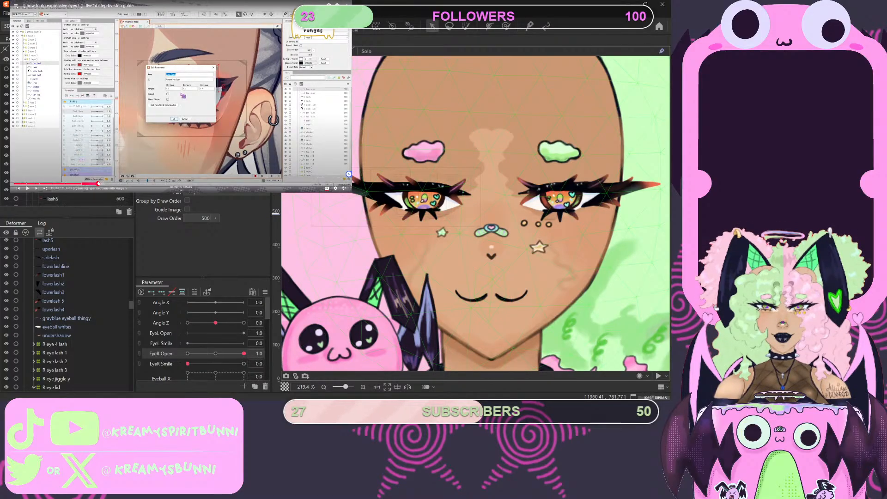
- Move the tutorial video to the eye rigging intro, play it briefly and pause it
click(98, 183)
drag(98, 183, 108, 184)
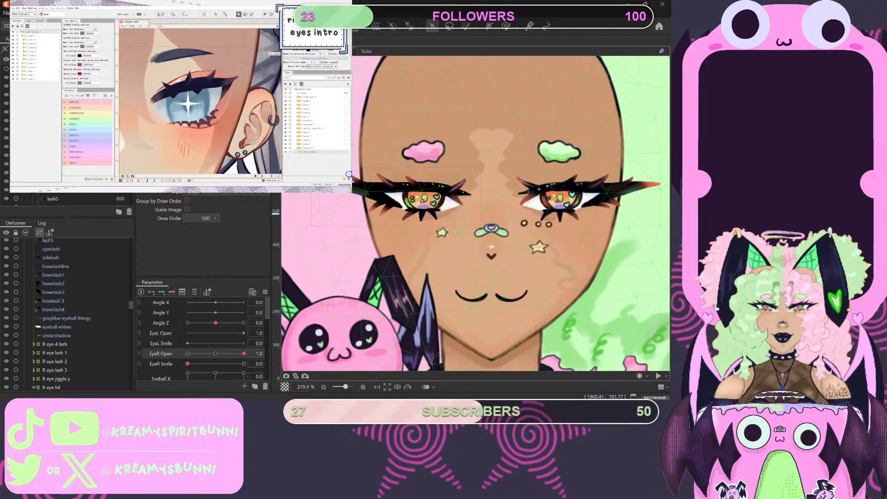
click(130, 75)
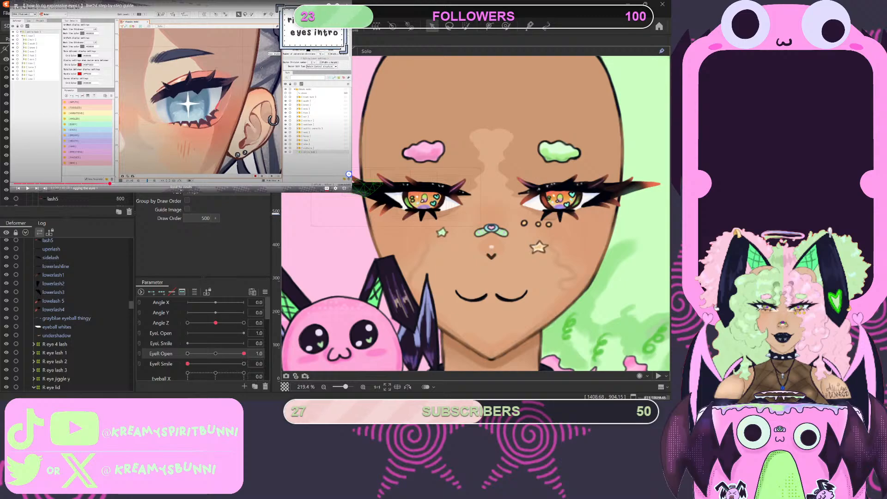
- Delete the R eye lid deformer nested inside the outer R eye lid and select the remaining R eye lid
click(393, 170)
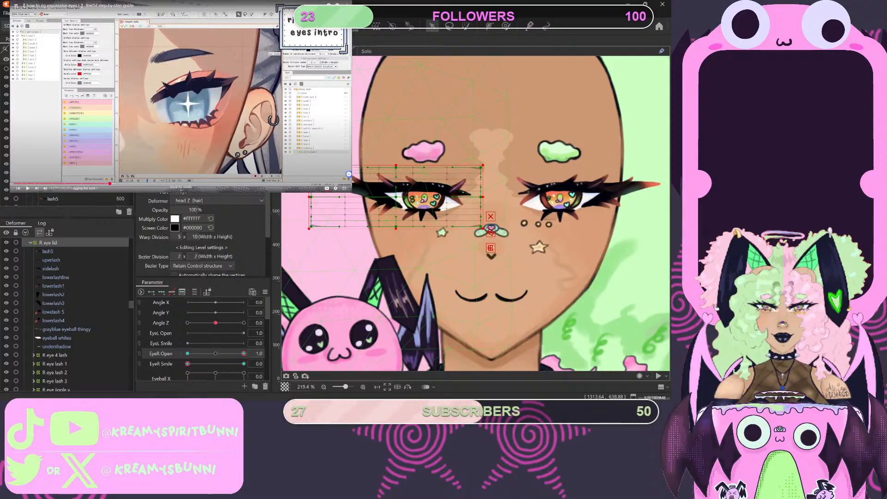
click(60, 138)
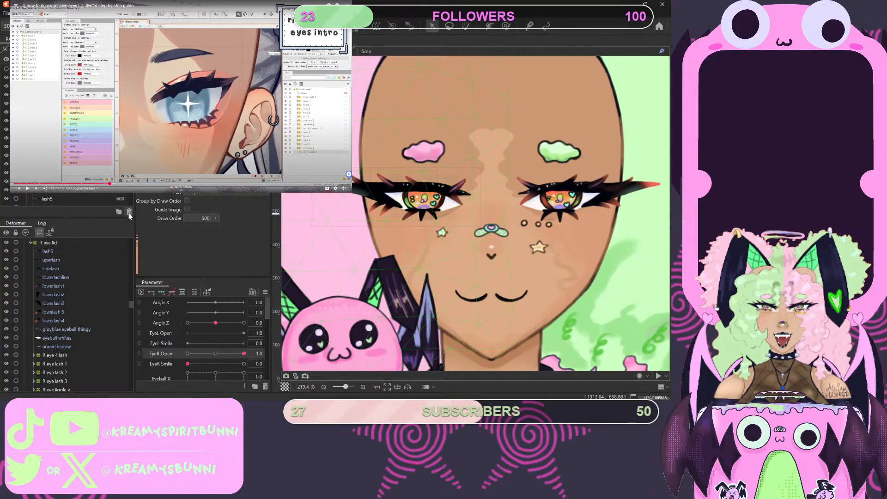
key(ctrl+z)
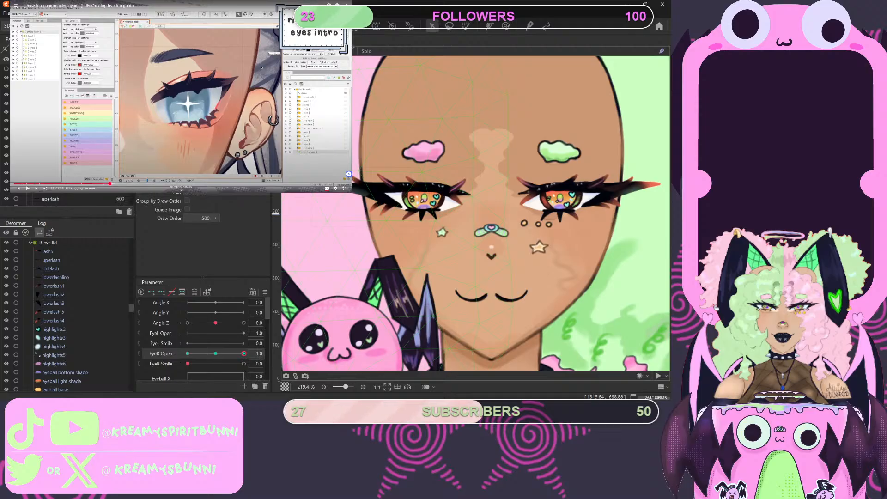
click(48, 242)
- Examine the R eye lid's keyforms on EyeR Open and EyeR Smile and look through the eye parts
scroll(70, 157, down, 5)
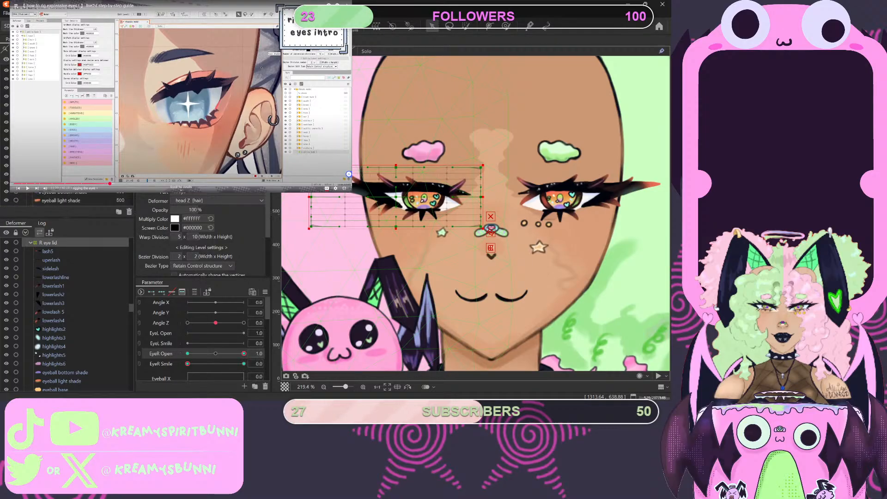
scroll(69, 157, down, 3)
scroll(69, 157, up, 8)
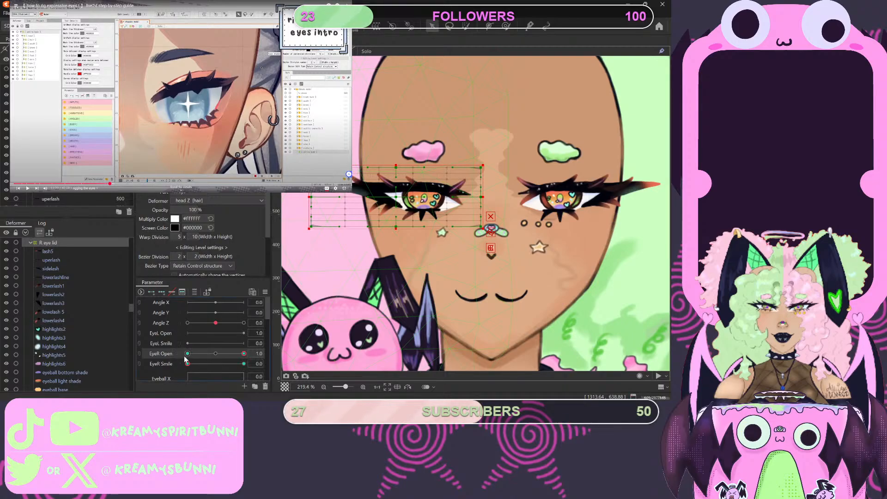
drag(187, 364, 163, 377)
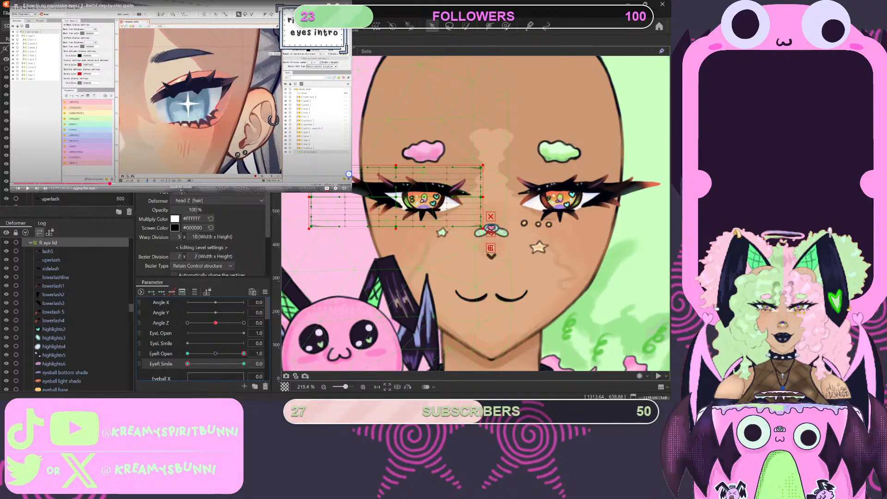
scroll(67, 314, up, 1)
scroll(67, 139, down, 5)
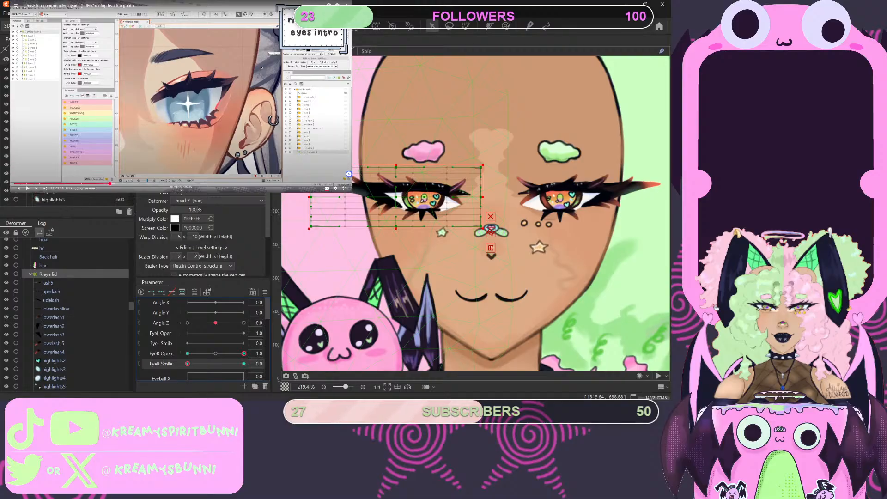
scroll(67, 139, down, 3)
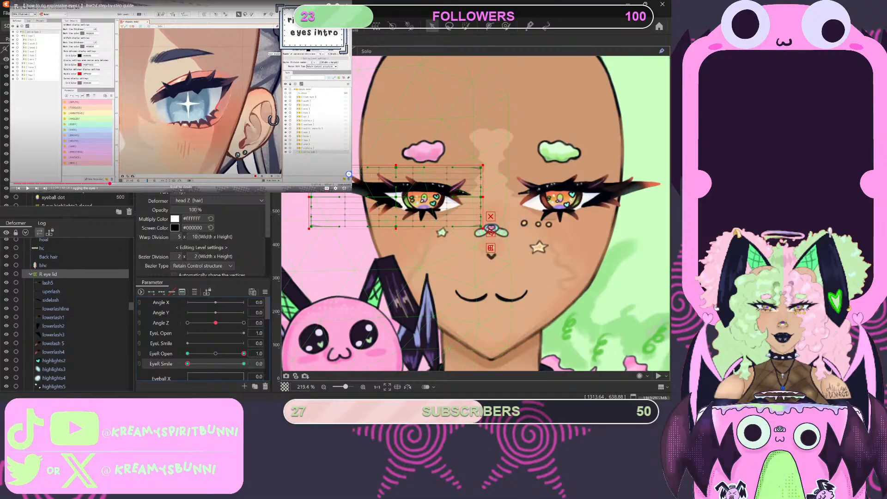
scroll(67, 139, down, 2)
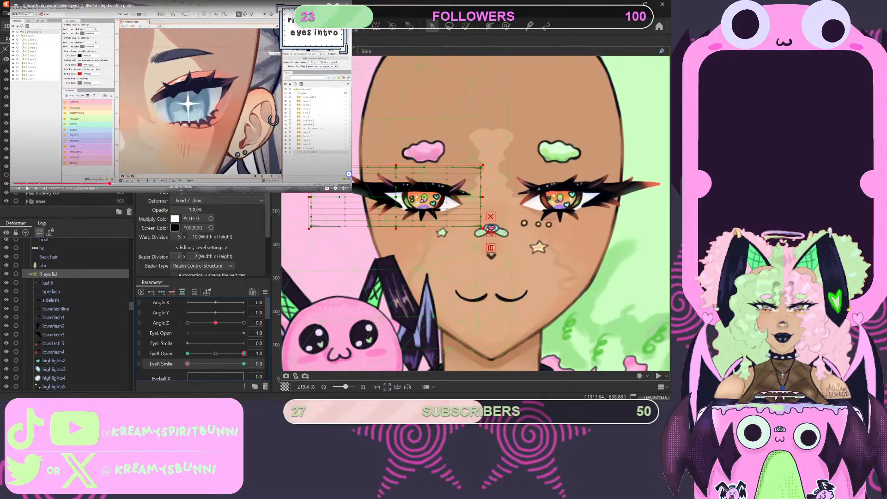
- Examine the freshly loaded full-body character and take a closer look at its face and eyes
scroll(67, 139, up, 8)
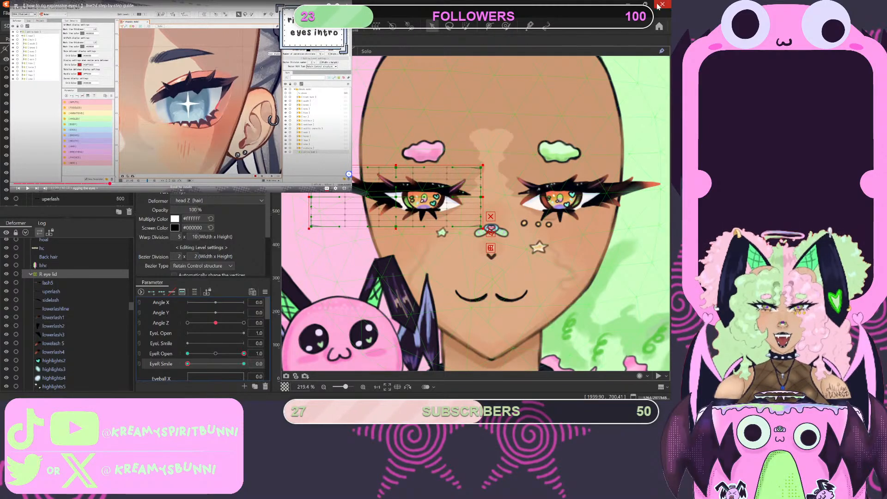
click(343, 216)
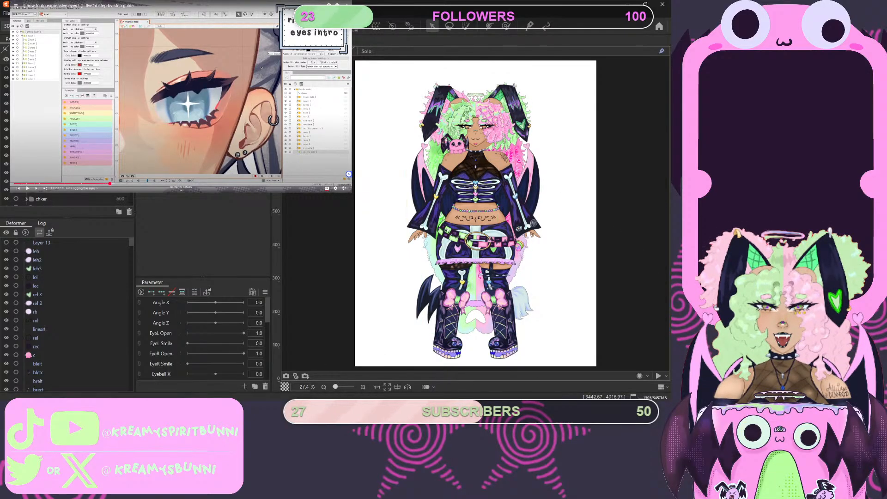
scroll(491, 169, up, 5)
scroll(492, 272, down, 6)
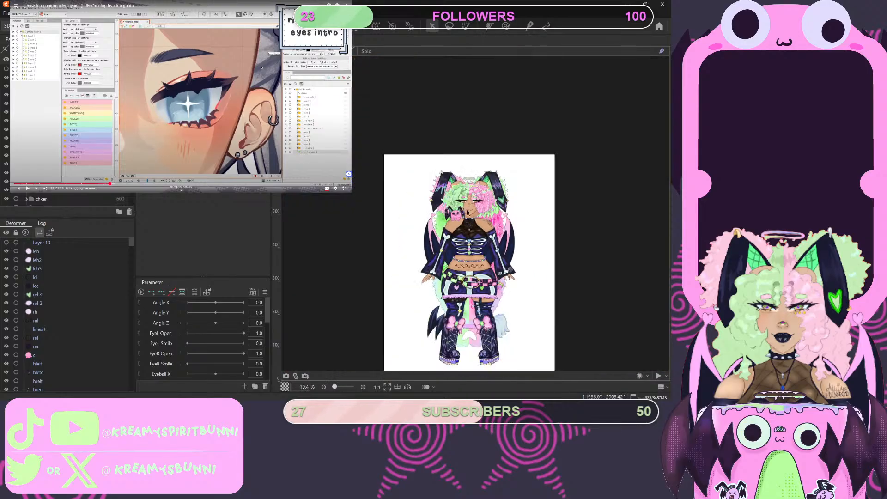
scroll(476, 208, up, 10)
scroll(503, 277, down, 6)
scroll(508, 314, up, 8)
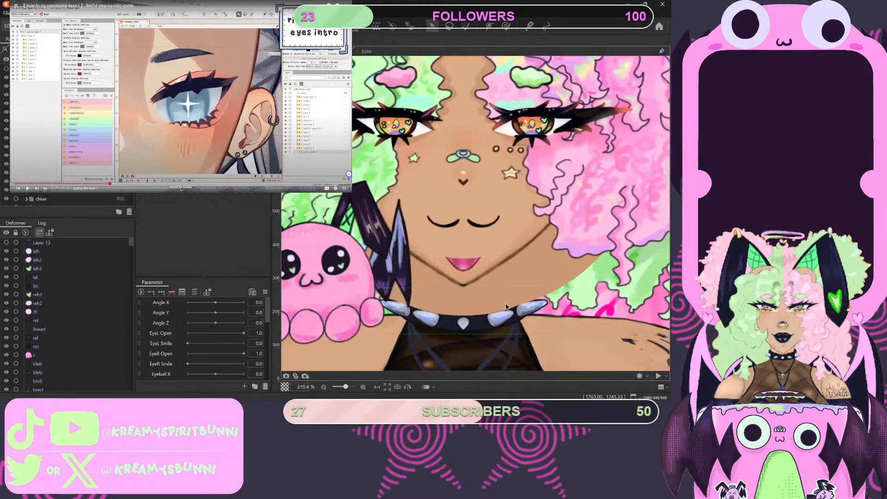
scroll(500, 292, down, 3)
scroll(480, 240, up, 3)
scroll(478, 232, down, 3)
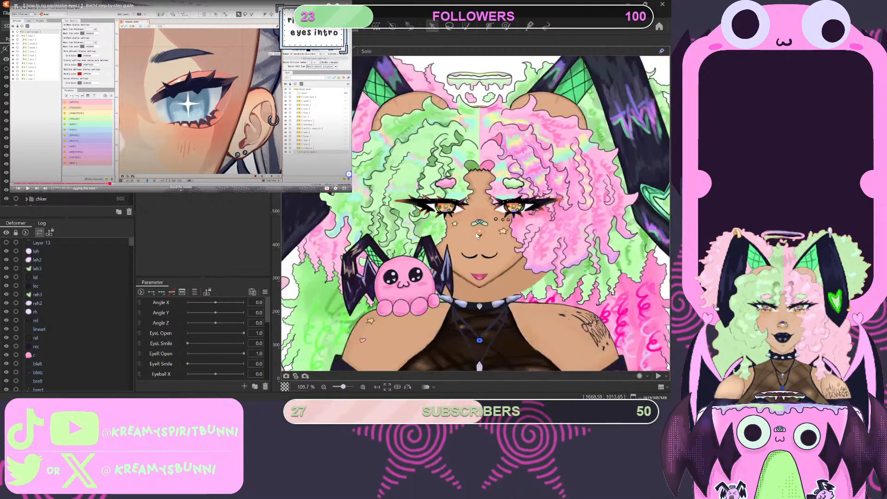
scroll(478, 233, up, 2)
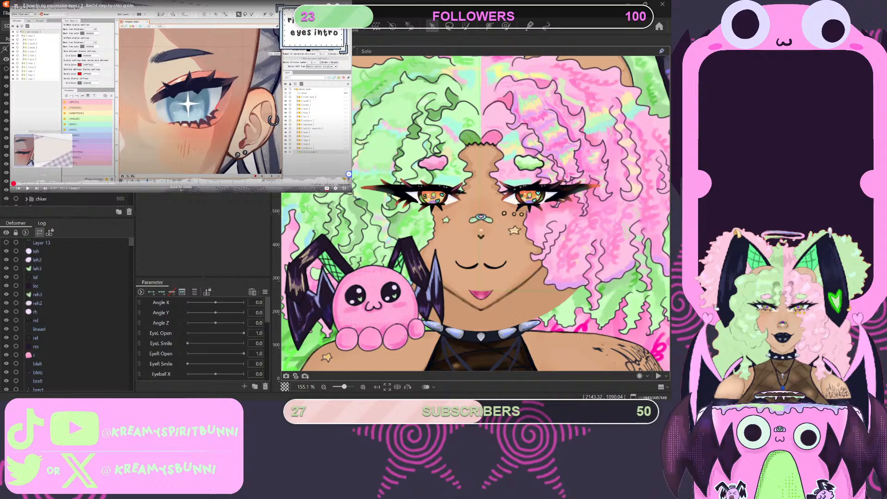
- Restart the eye rigging tutorial, skip the ad and play it from the import section to the hair selection example
click(39, 183)
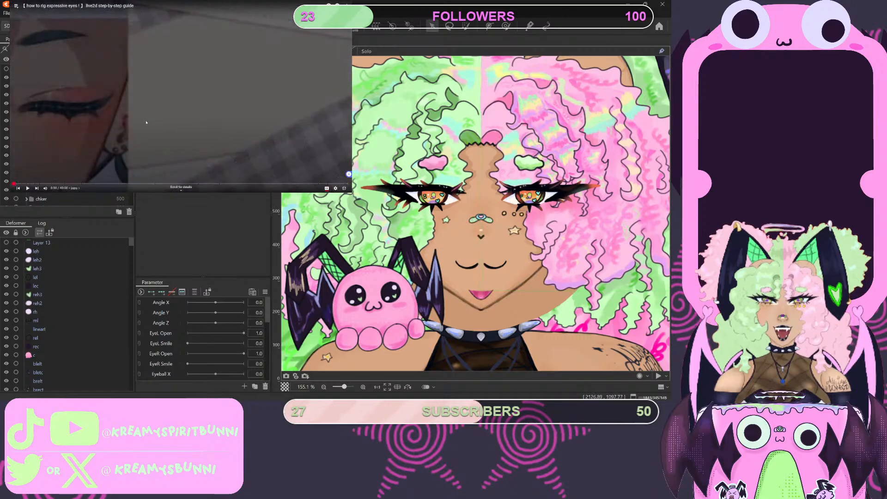
click(134, 109)
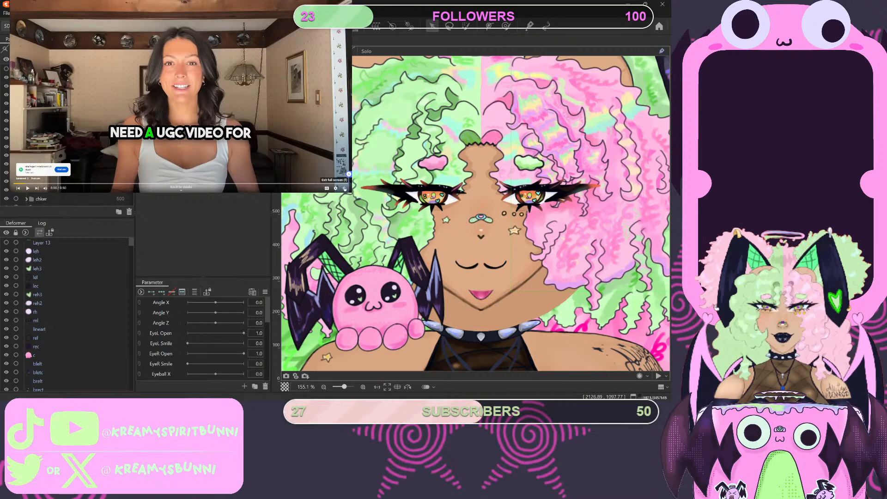
click(338, 167)
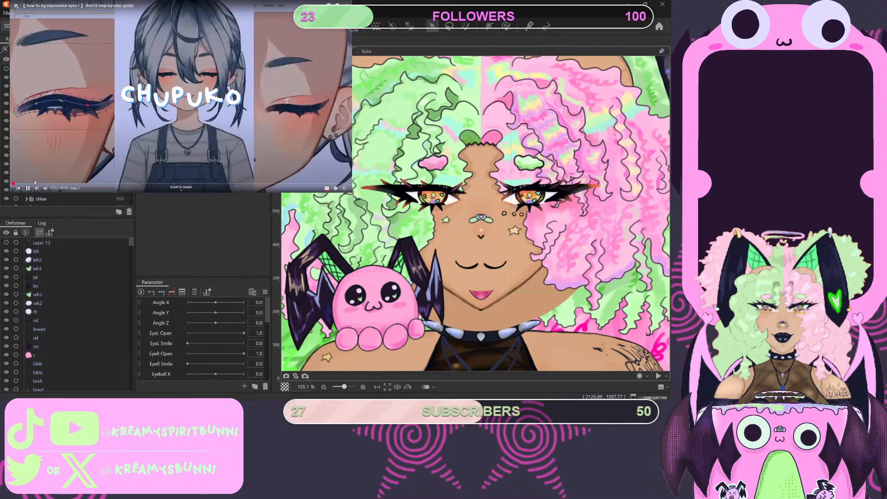
click(34, 183)
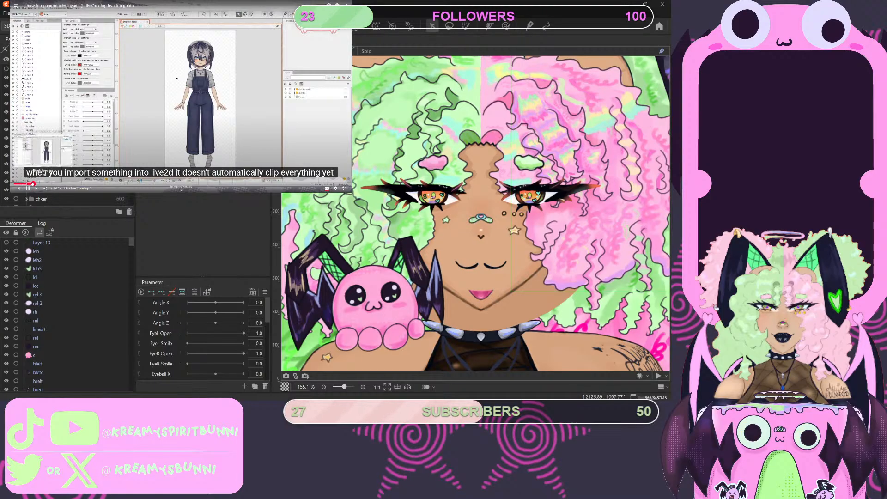
click(31, 184)
click(30, 184)
click(25, 184)
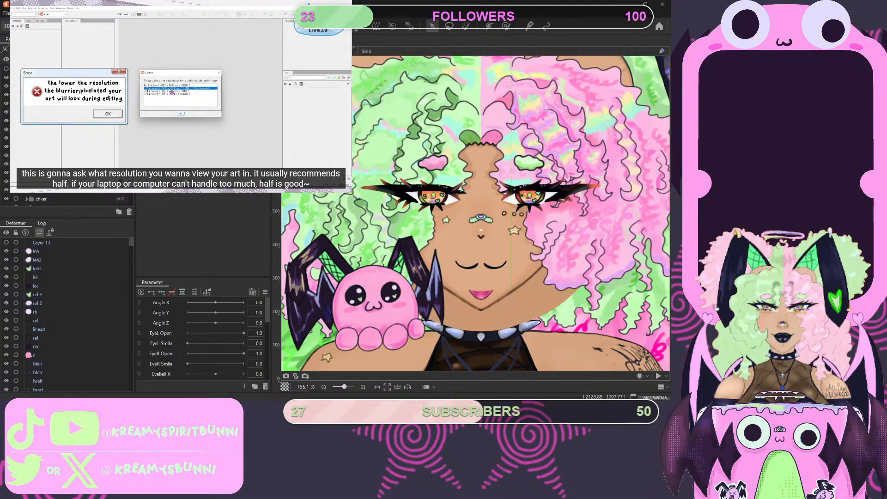
mouse_move(68, 66)
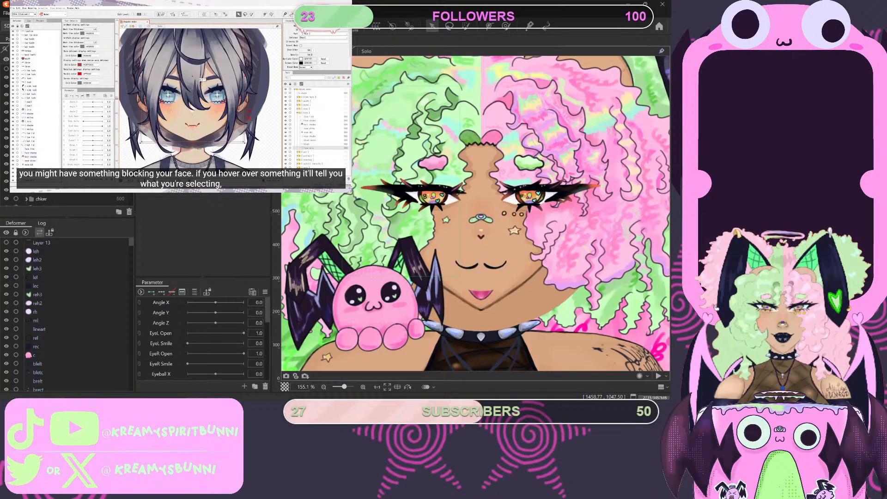
mouse_move(157, 106)
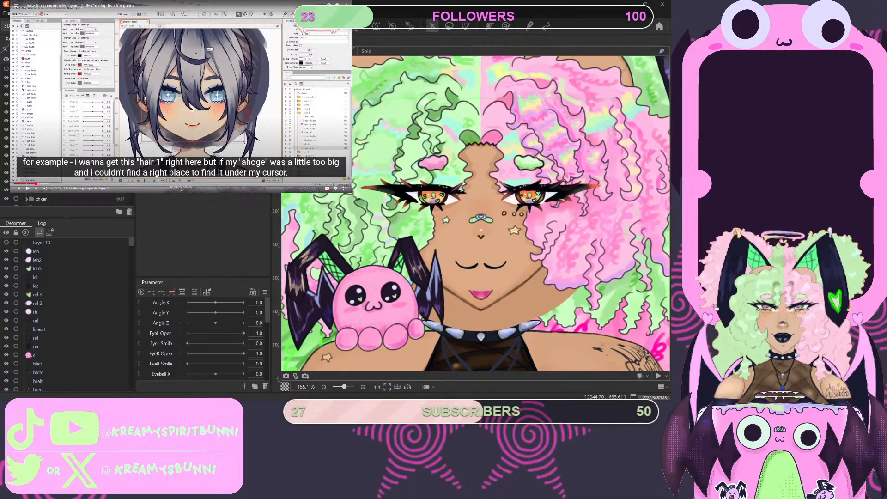
- Select the blsh art mesh on the face and play the tutorial on through its clipping explanation
click(447, 276)
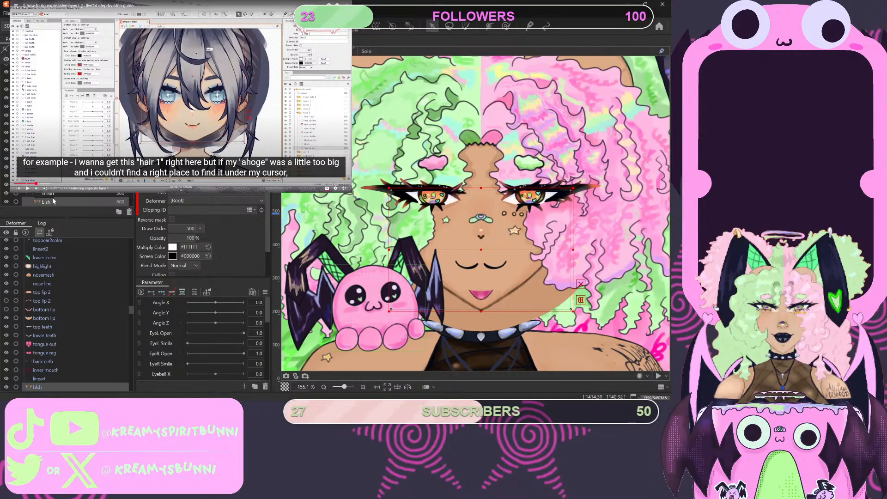
scroll(74, 196, down, 3)
scroll(74, 198, down, 2)
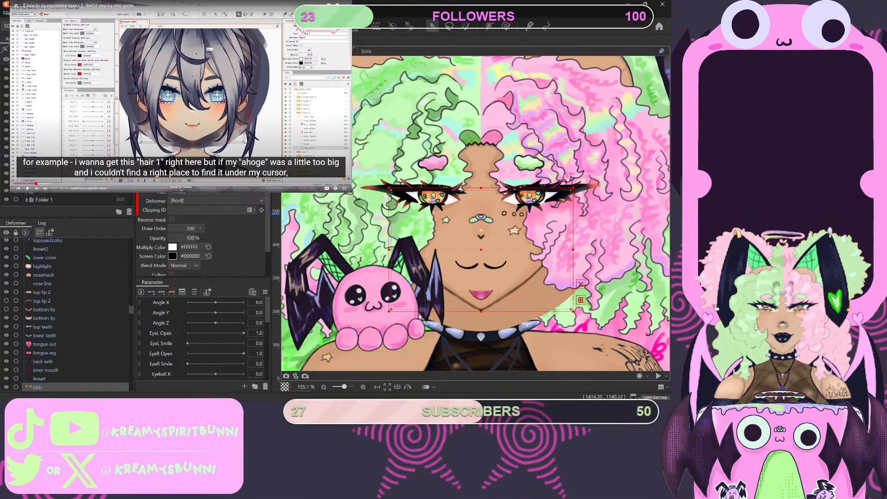
click(149, 83)
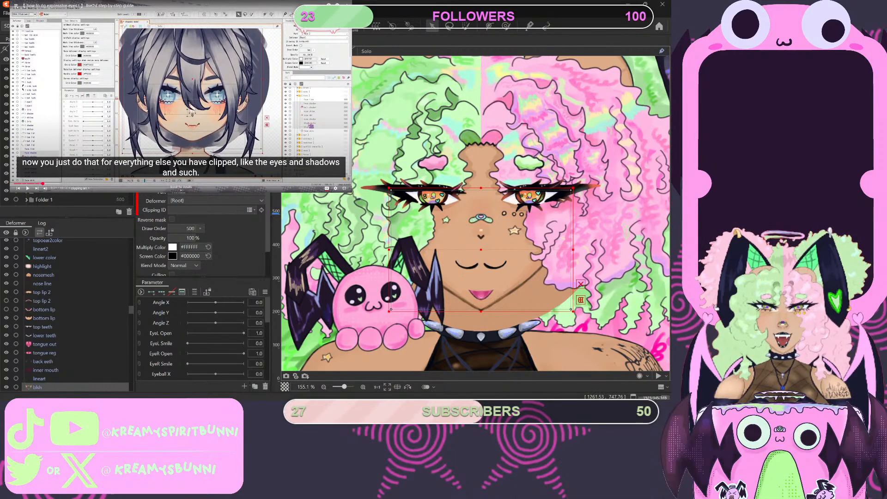
- Try to set the Clipping ID of the blsh and mask art meshes together to ArtMesh93
click(494, 277)
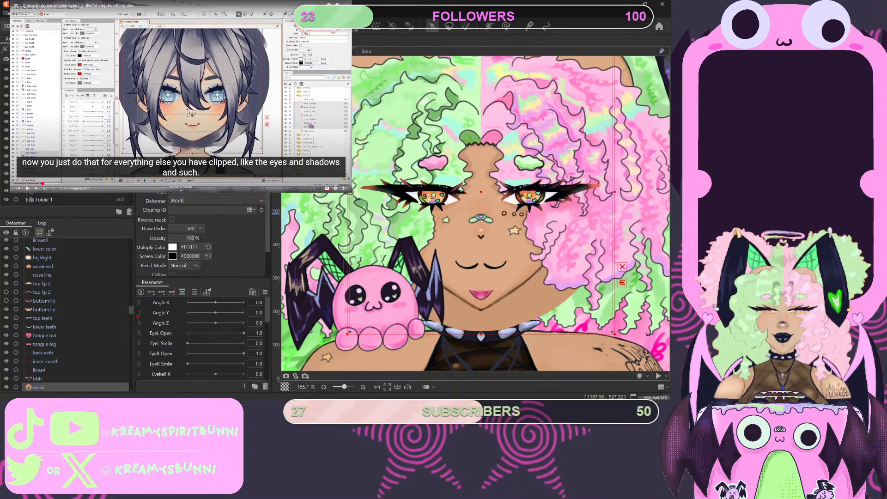
key(Down)
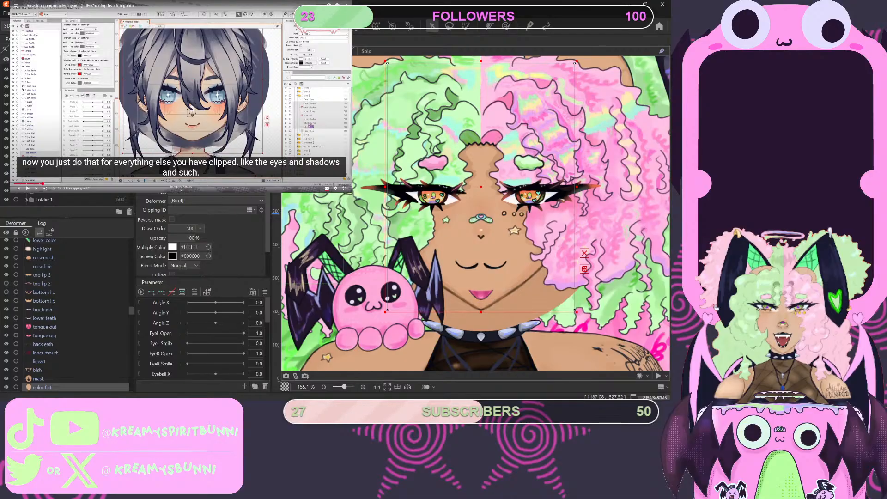
click(39, 379)
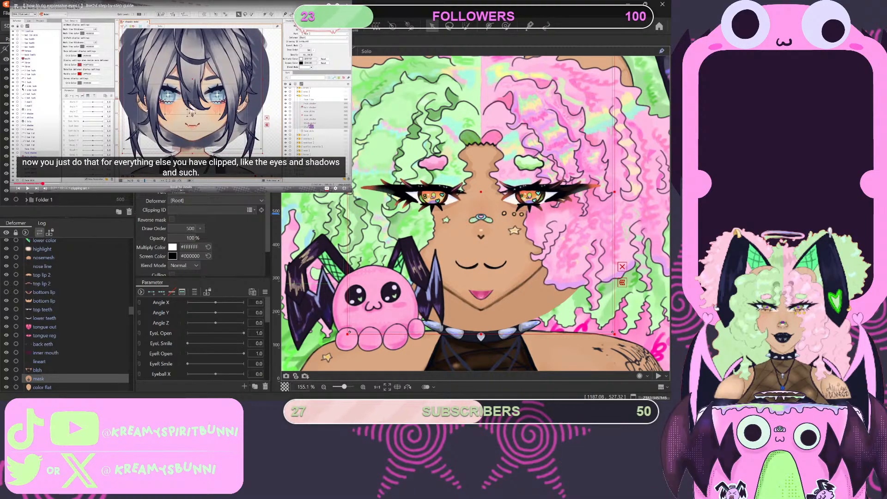
ctrl+click(37, 369)
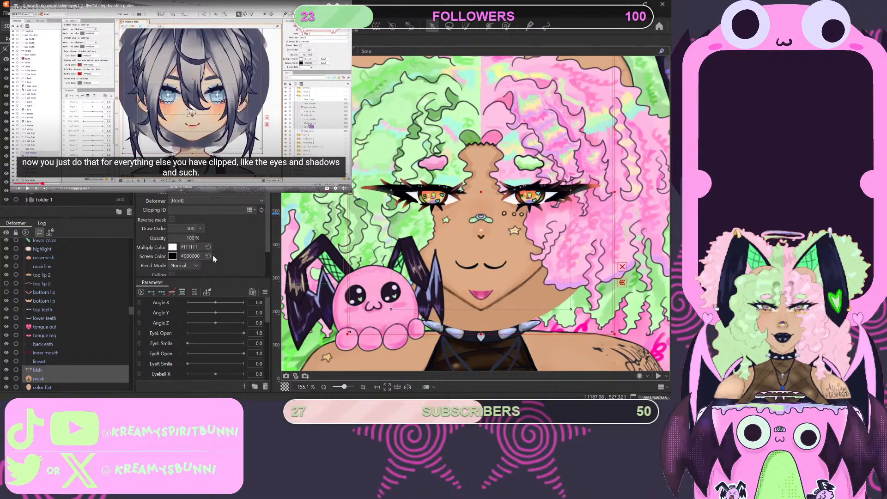
text(ArtMesh93)
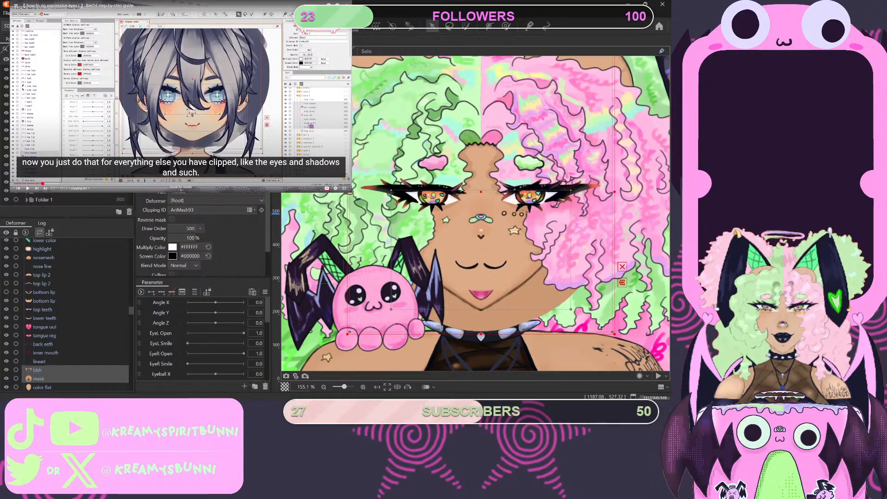
- Clip the mask art mesh on its own by setting its Clipping ID to ArtMesh93
click(39, 379)
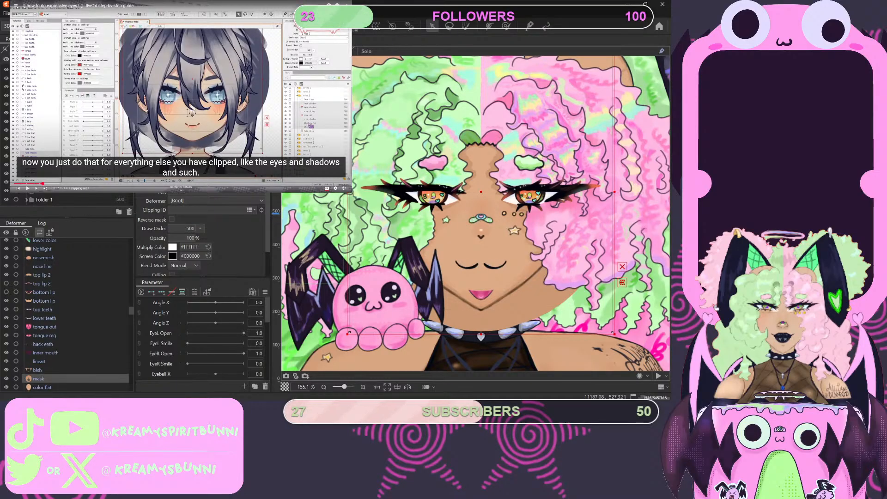
click(205, 210)
text(ArtMesh93)
click(228, 232)
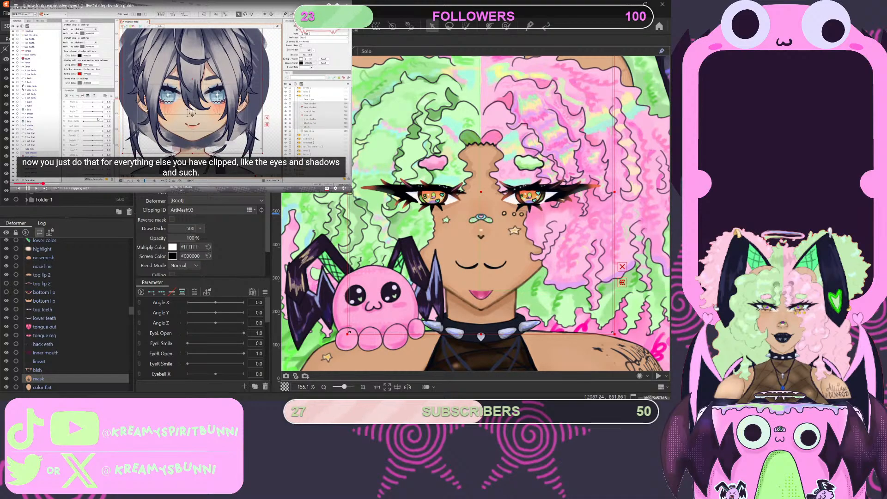
- Pause the tutorial and look through the model's parts list for the face parts that need clipping
click(183, 88)
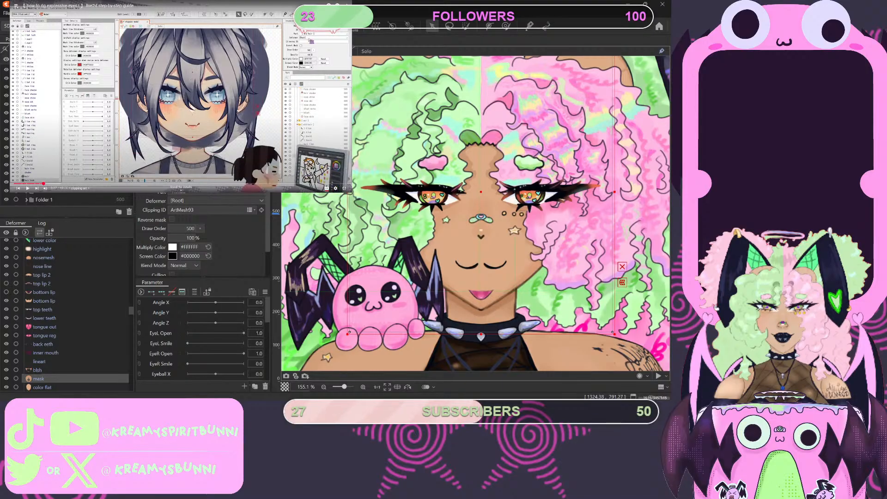
scroll(69, 139, down, 10)
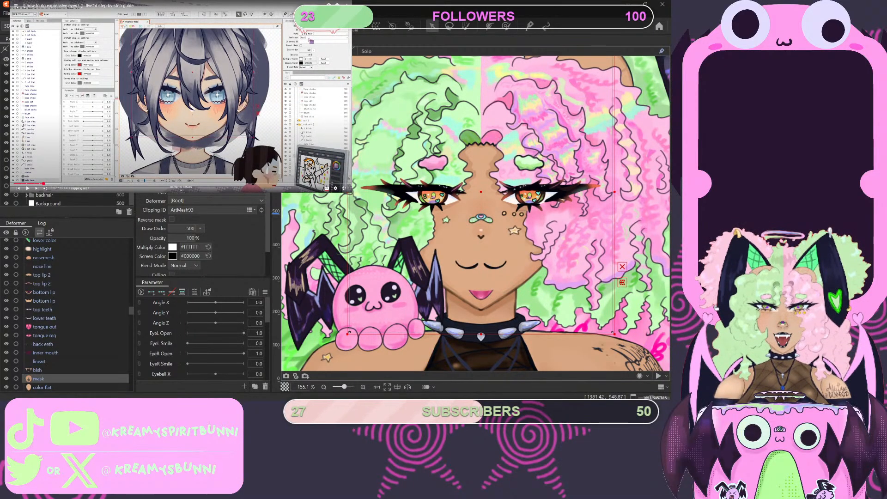
scroll(70, 199, up, 3)
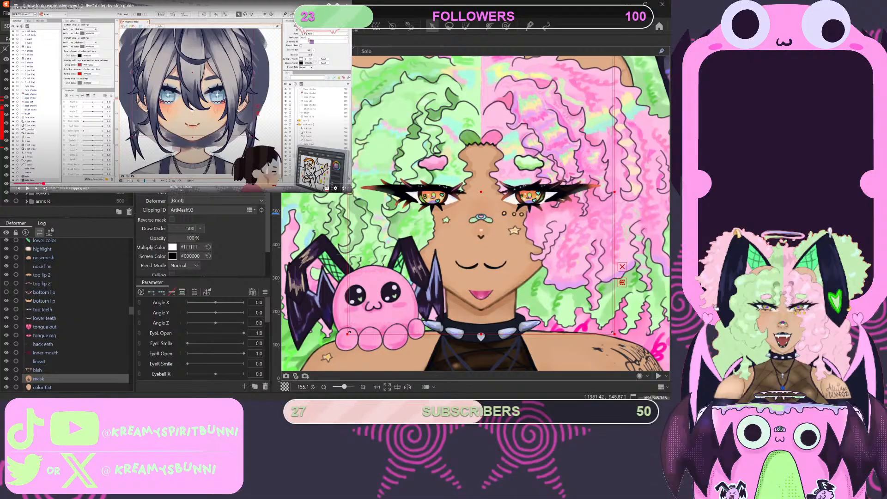
scroll(69, 138, down, 3)
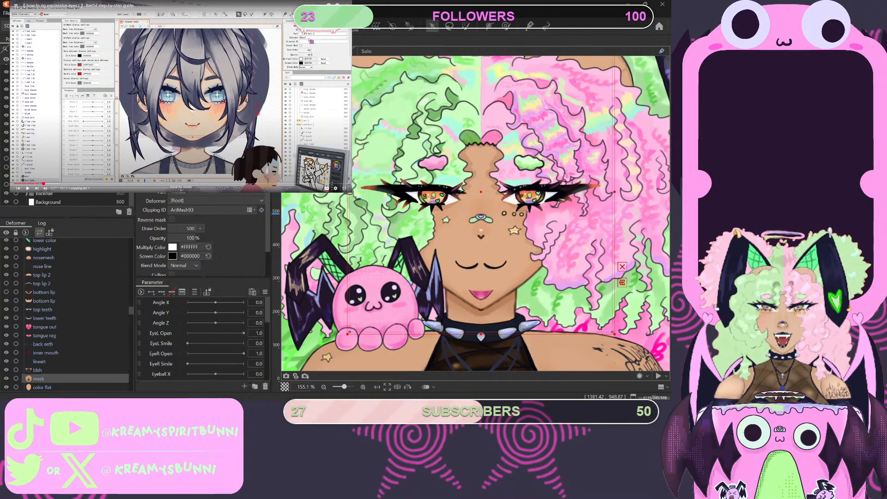
scroll(70, 139, up, 1)
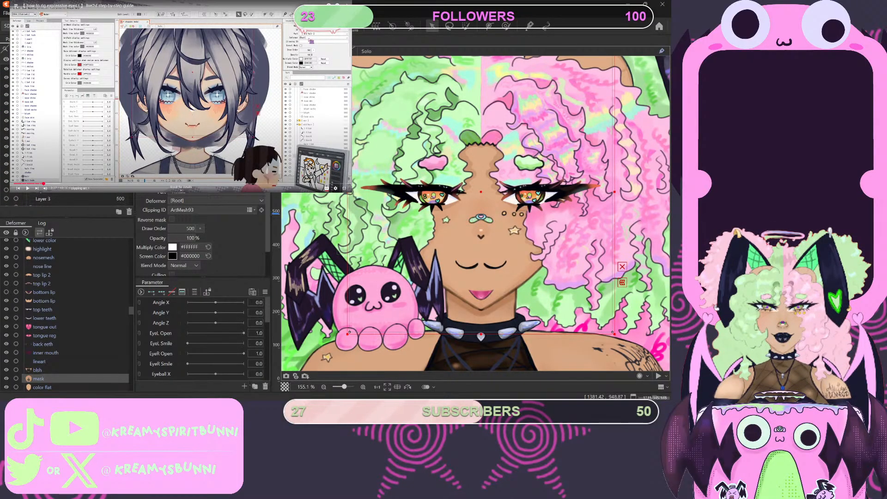
click(50, 139)
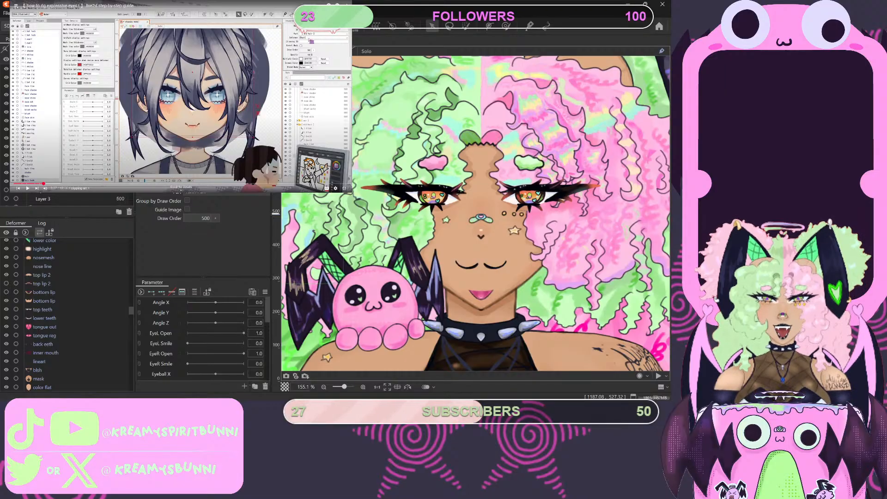
scroll(70, 138, up, 3)
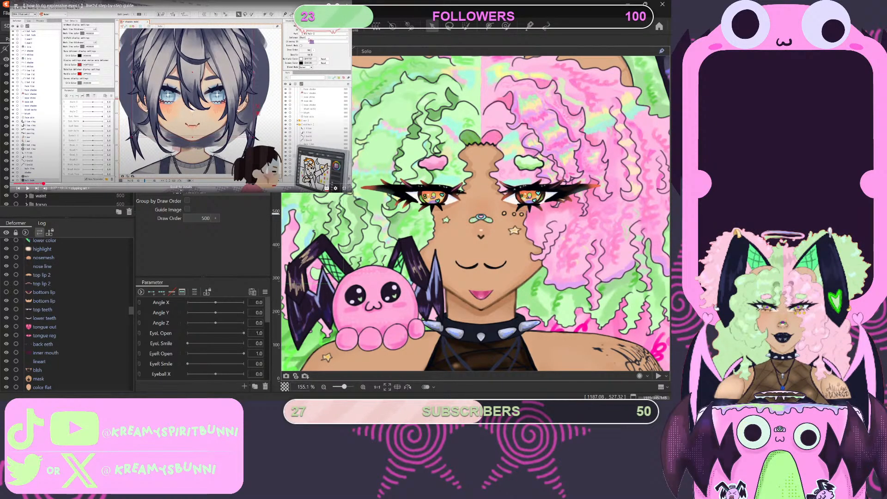
scroll(69, 139, up, 2)
scroll(69, 139, up, 3)
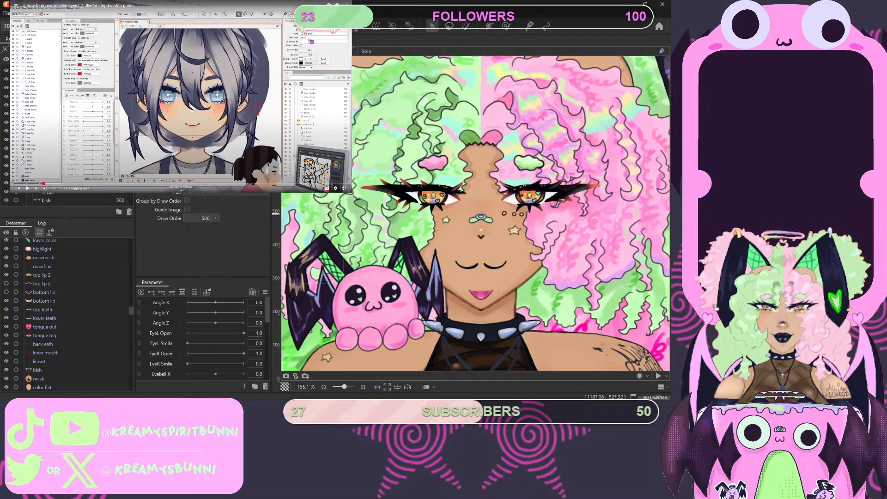
scroll(69, 139, down, 1)
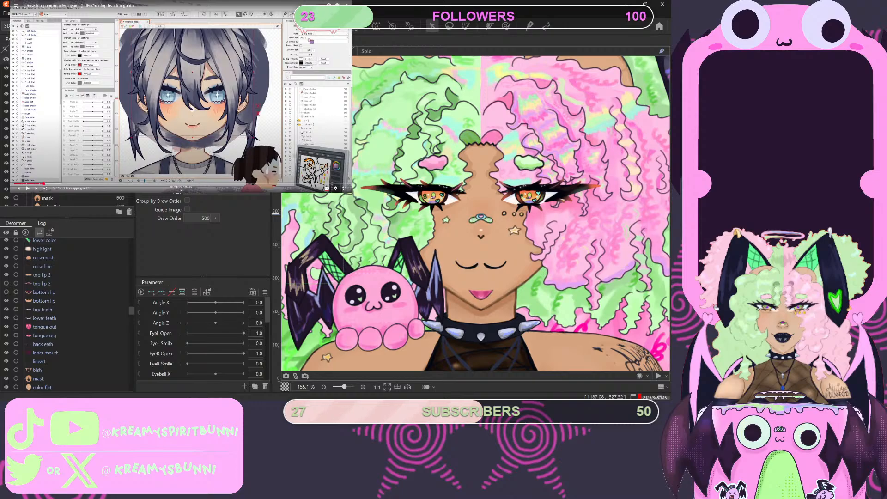
- Clip the top teeth, lower teeth, tongue out, tongue reg and back eeth art meshes together by setting their Clipping ID to ArtMesh92
click(46, 353)
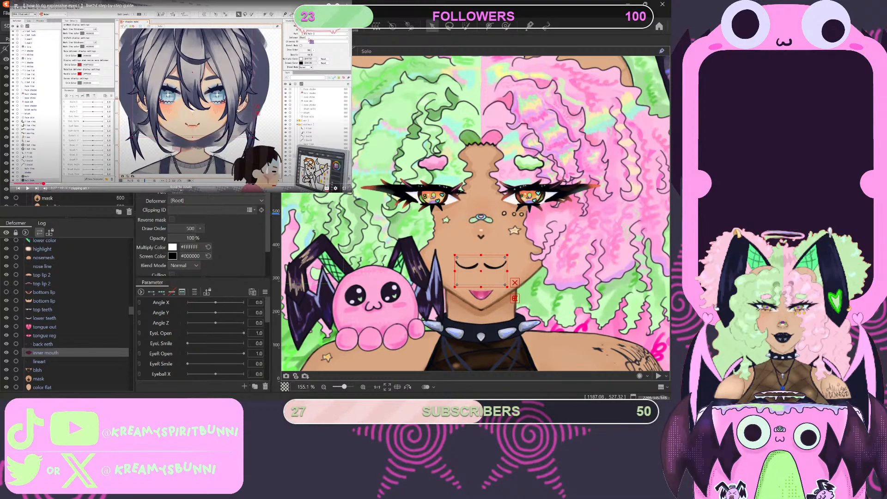
click(43, 344)
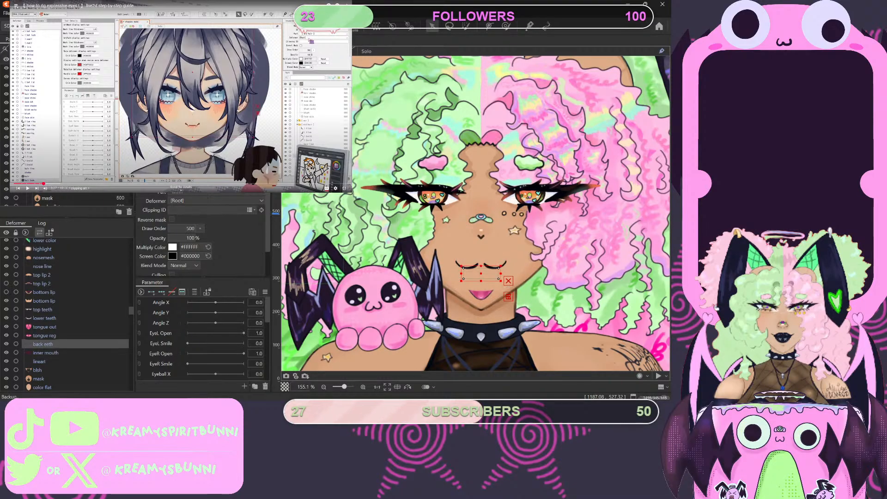
shift+click(43, 309)
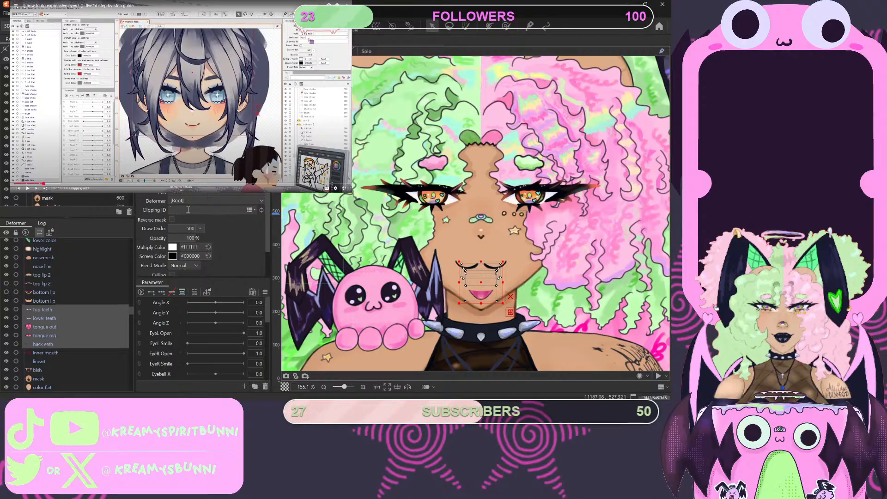
text(ArtMesh92)
key(Return)
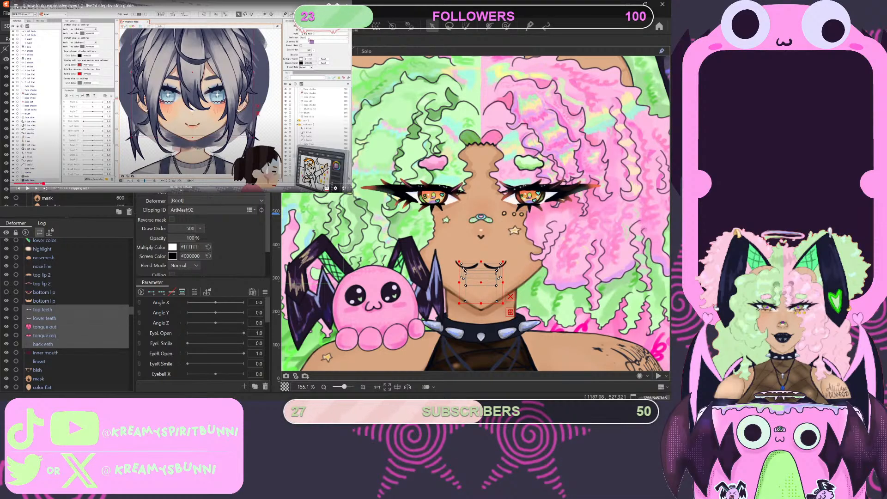
- Check the Clipping ID of the lower teeth, tongue out, tongue reg and back eeth art meshes one by one
click(44, 318)
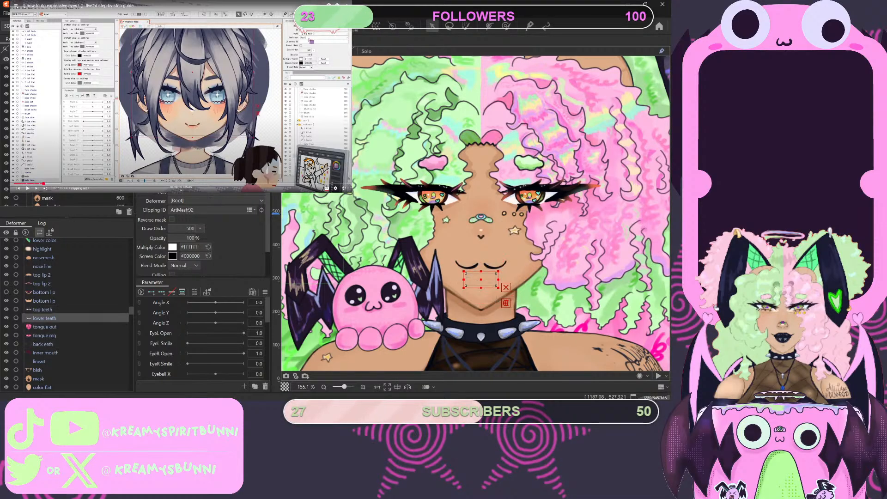
click(45, 327)
click(44, 336)
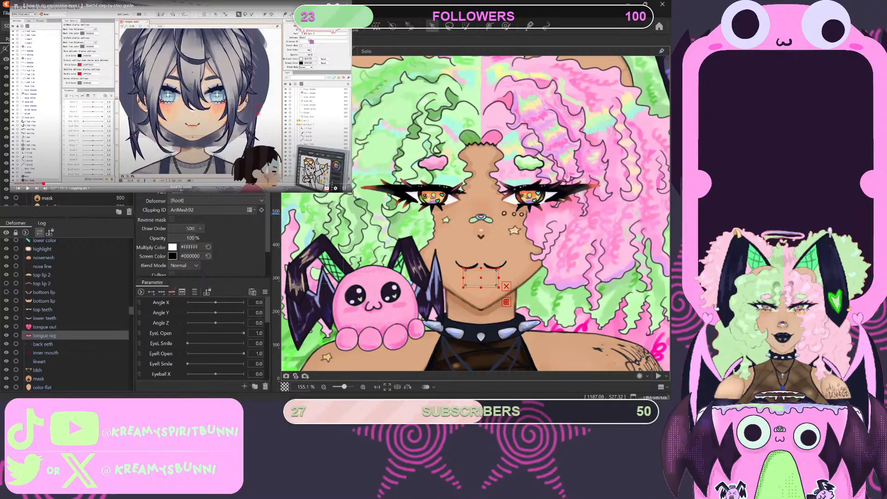
click(44, 344)
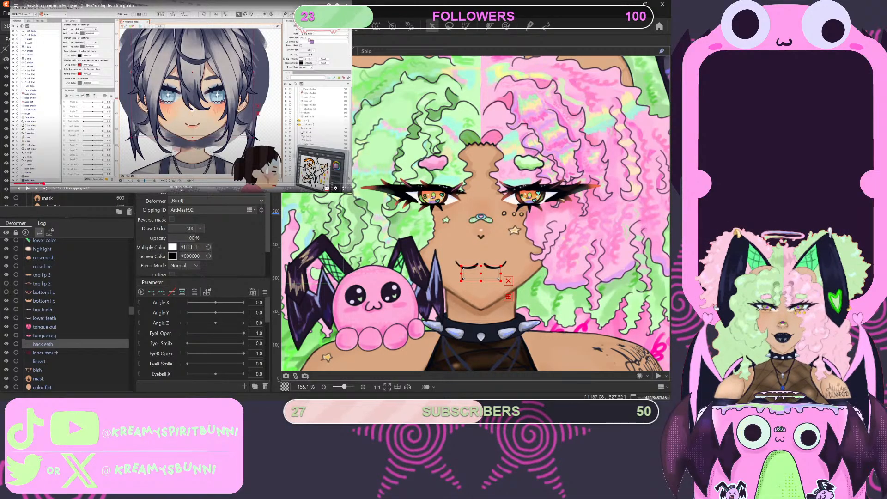
scroll(69, 197, down, 2)
scroll(69, 197, down, 3)
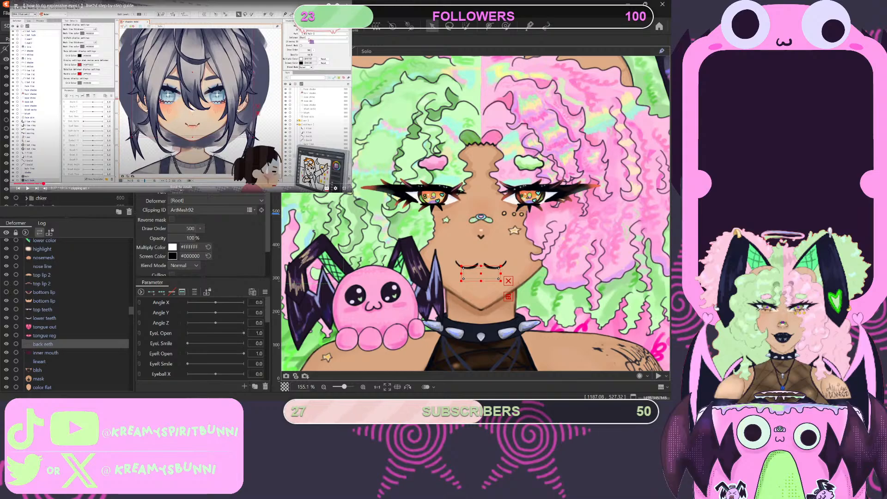
- Examine the top lip 2 and bottom lip art meshes individually to compare their shapes on the mouth and their clipping settings
click(44, 301)
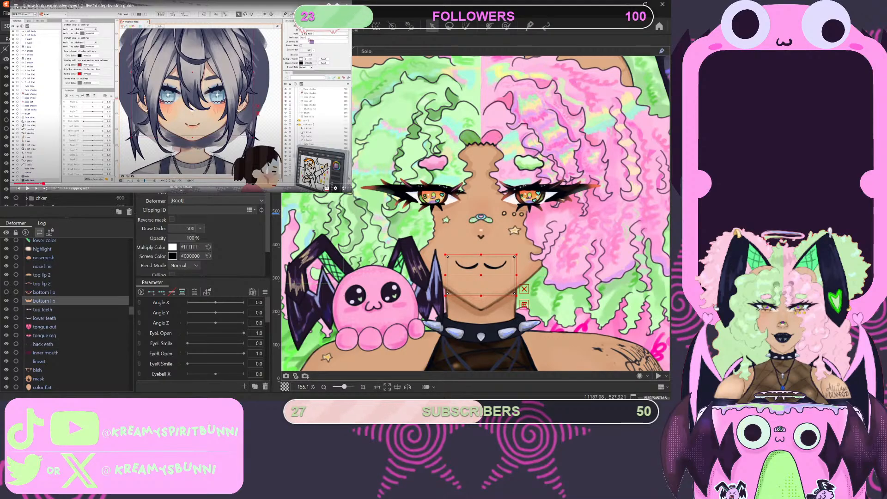
click(44, 292)
click(41, 283)
click(41, 275)
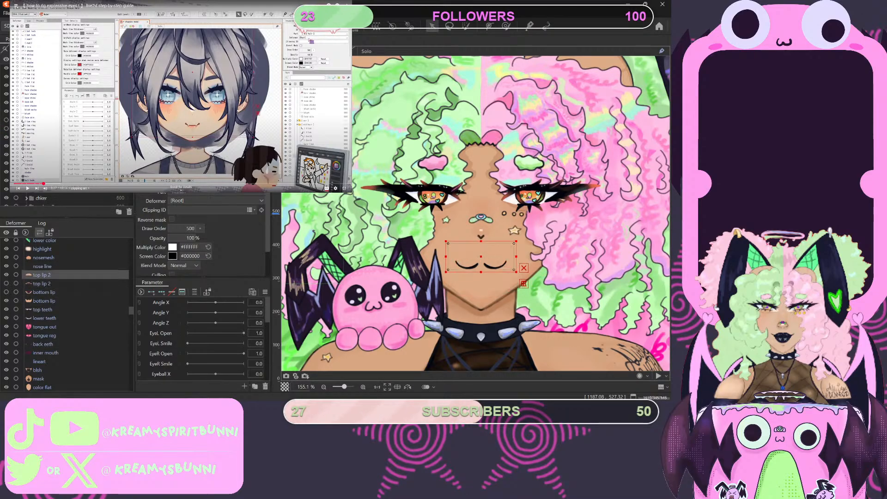
click(42, 283)
click(44, 292)
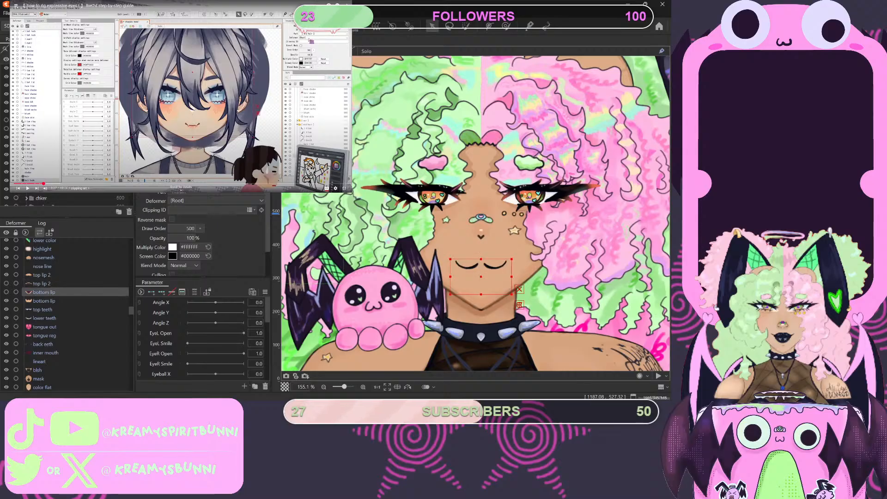
click(44, 300)
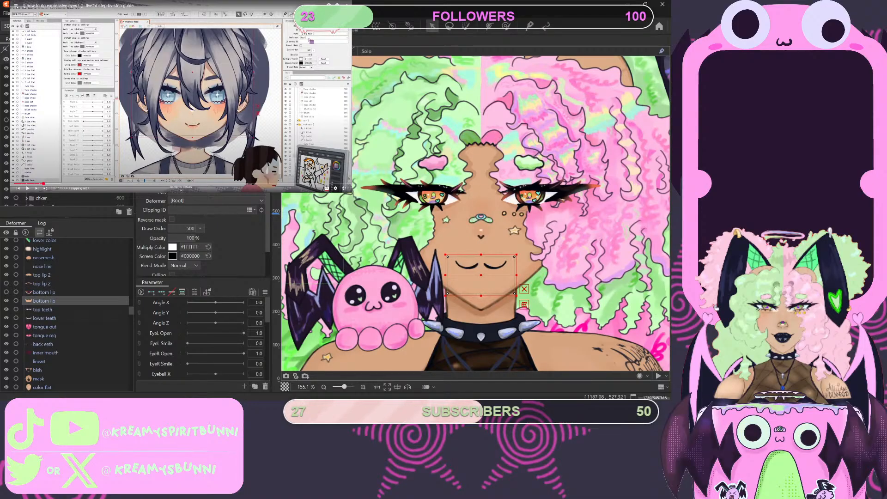
click(41, 283)
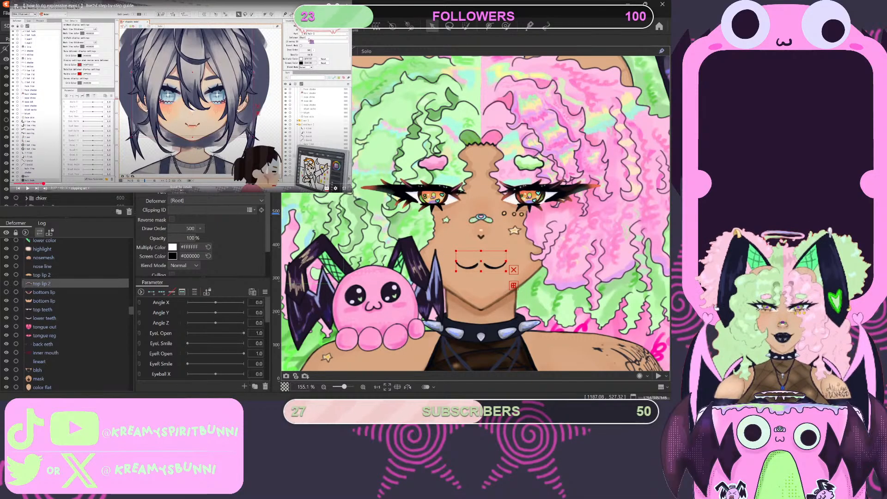
click(45, 292)
click(42, 275)
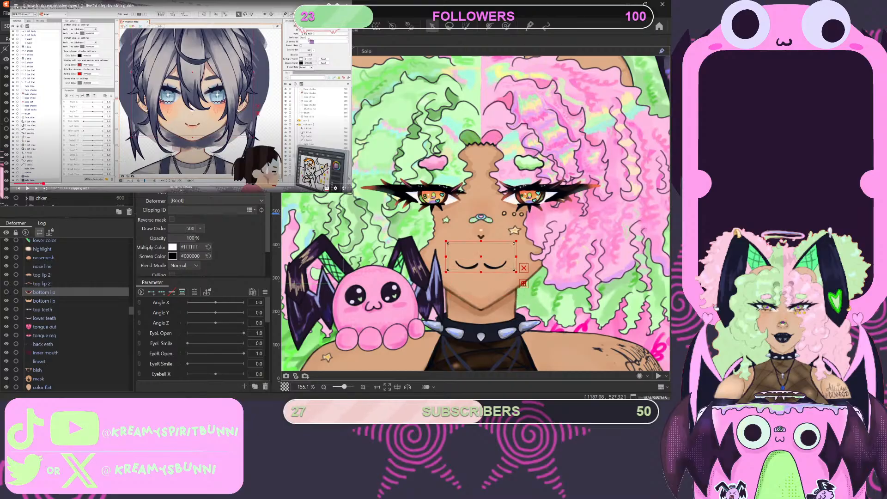
click(42, 283)
click(44, 292)
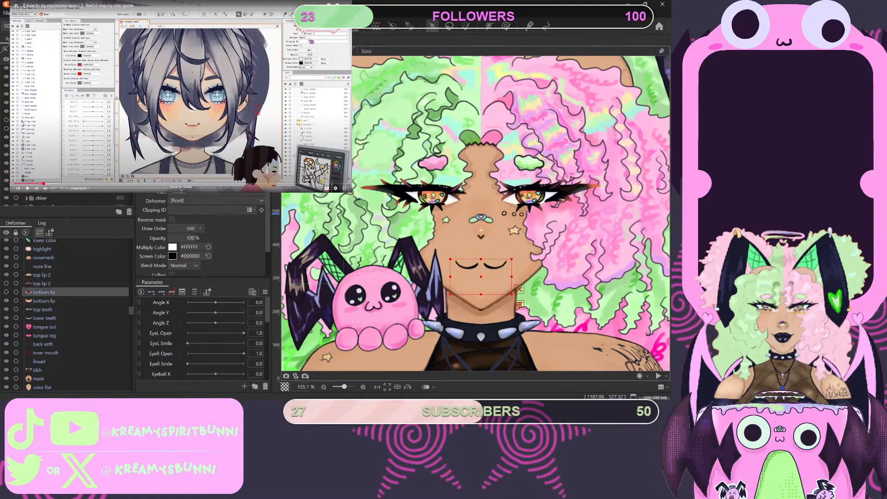
click(44, 301)
click(45, 292)
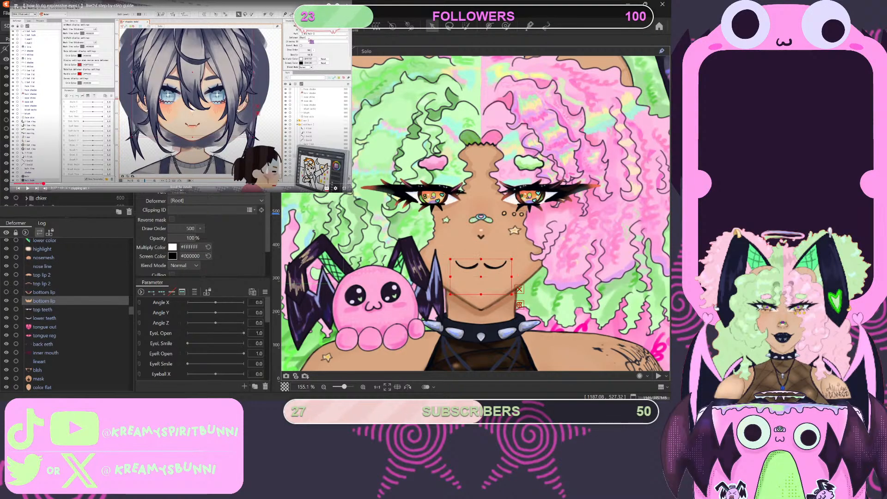
- Look through the remaining folders of the parts list and inspect the mouth area of the model up close
scroll(67, 198, down, 5)
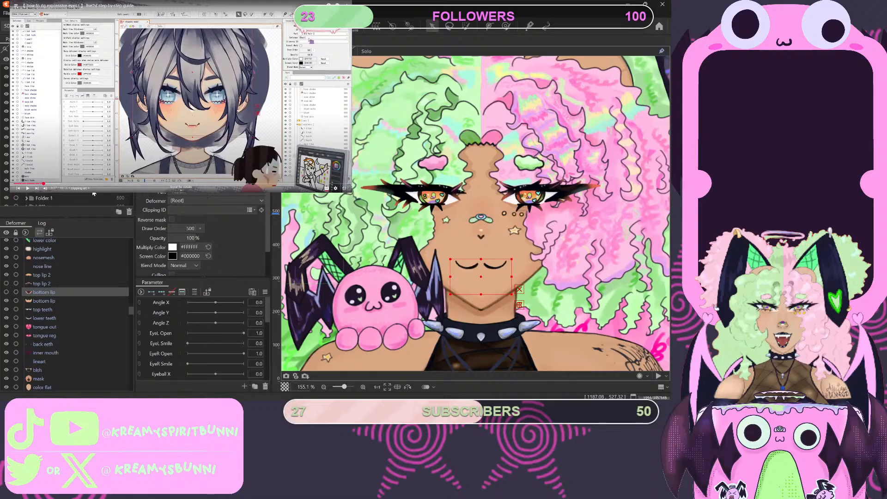
scroll(67, 199, up, 5)
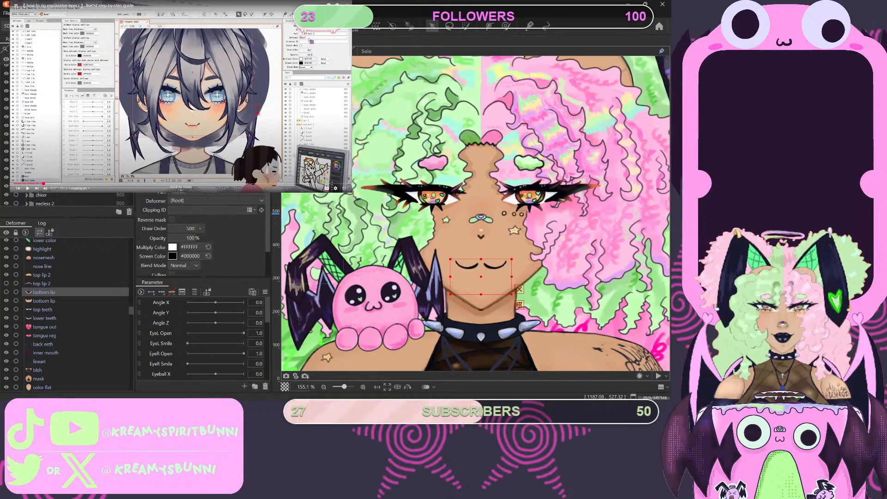
scroll(67, 199, down, 3)
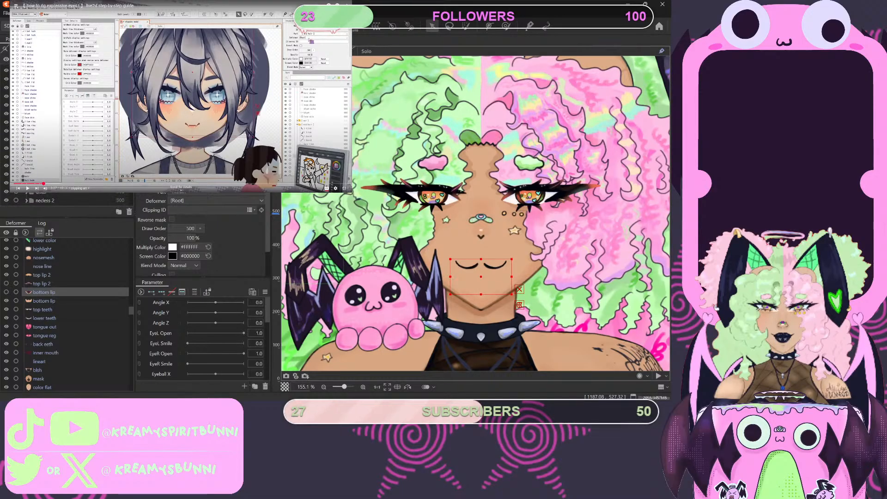
scroll(582, 259, down, 5)
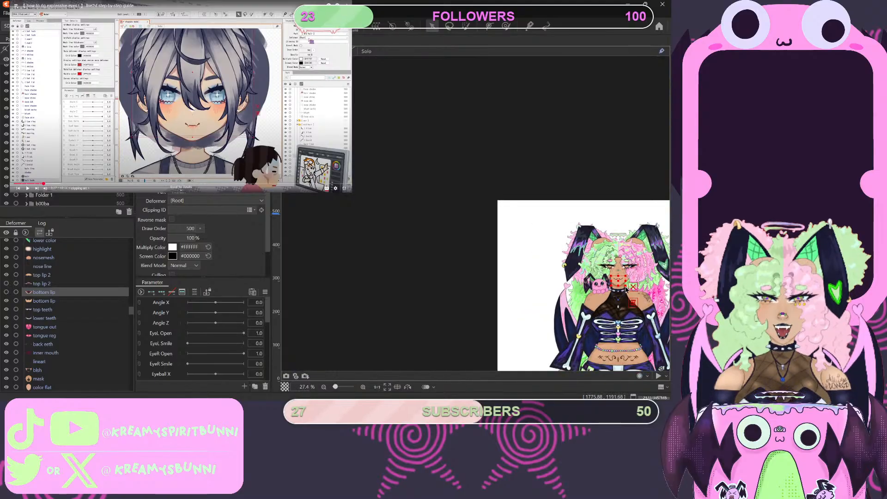
scroll(625, 289, up, 5)
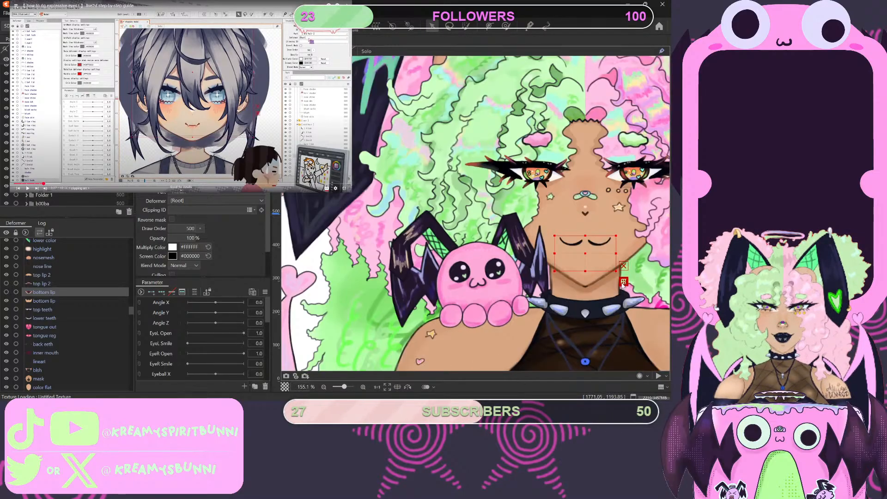
scroll(622, 285, up, 2)
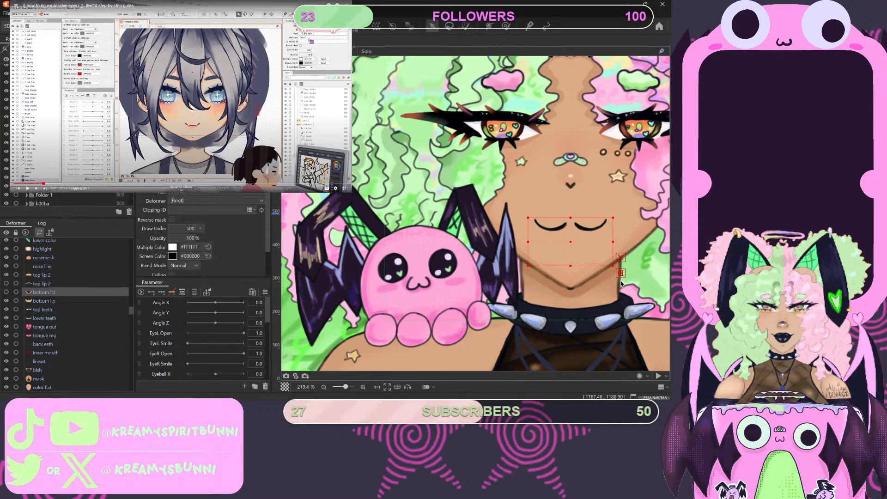
scroll(621, 283, up, 3)
scroll(621, 283, down, 6)
scroll(621, 282, up, 3)
- Play the tutorial on to its advice on saving the file once everything is clipped, and pause it there
click(180, 96)
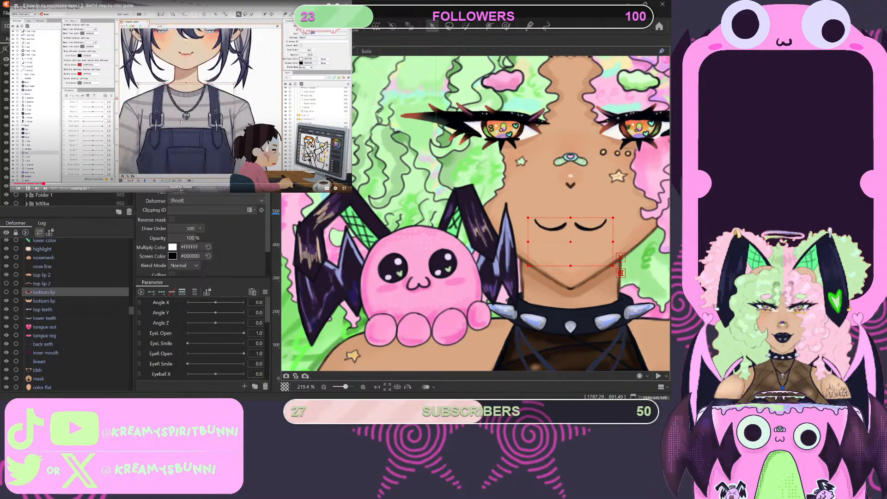
click(180, 122)
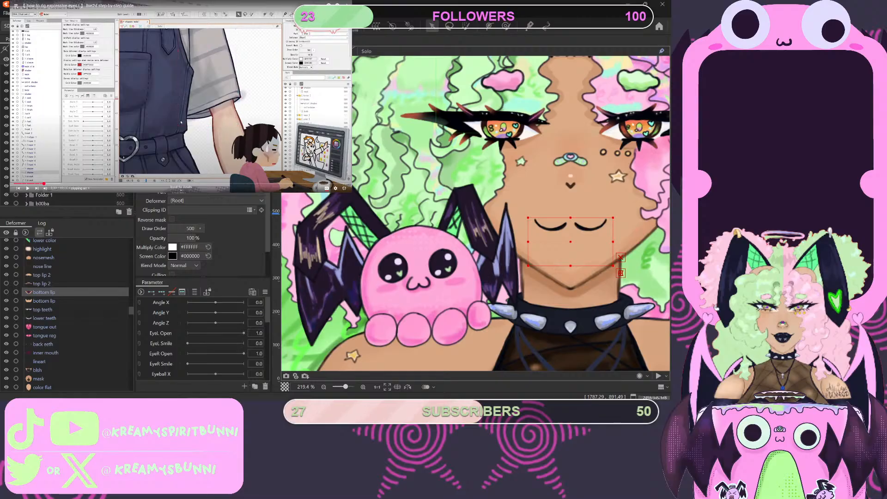
click(180, 122)
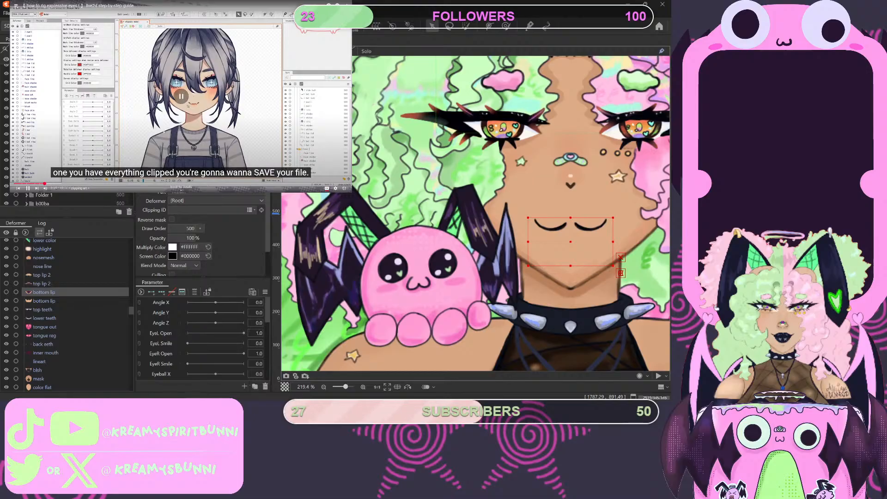
- Inspect the whole model on the canvas, from the hair and face down to the torso, sleeves and skirt
scroll(441, 189, down, 8)
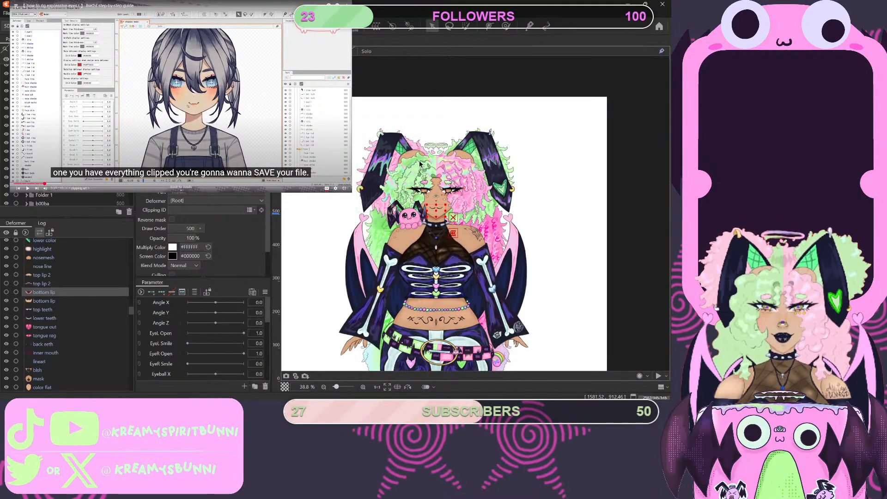
scroll(426, 166, up, 3)
scroll(426, 166, up, 2)
scroll(437, 208, down, 5)
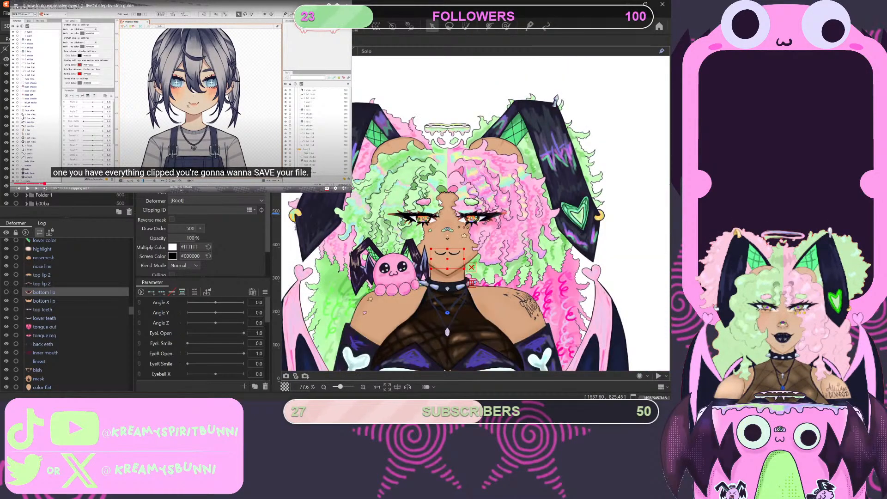
scroll(438, 208, down, 2)
scroll(451, 261, up, 2)
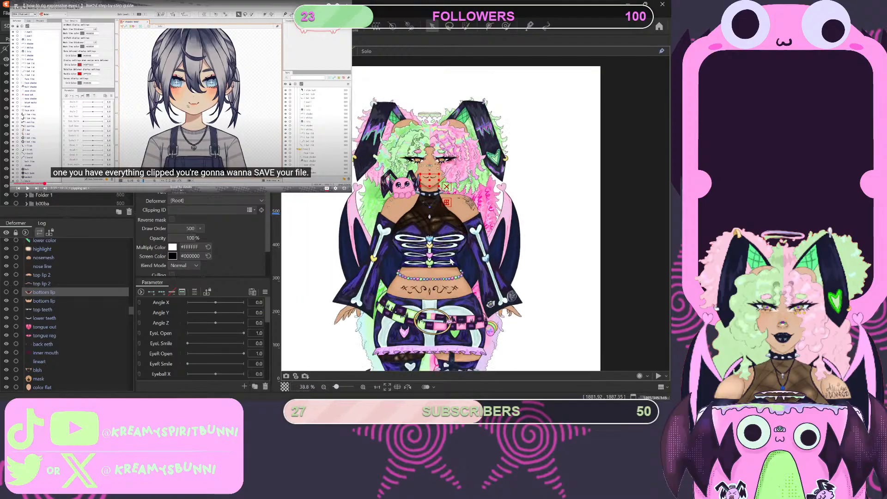
scroll(450, 261, up, 2)
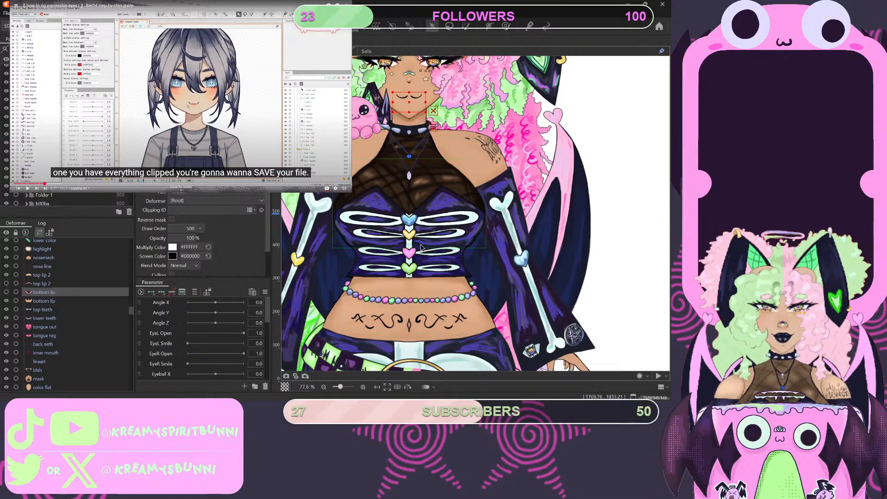
scroll(419, 247, down, 2)
scroll(419, 248, up, 2)
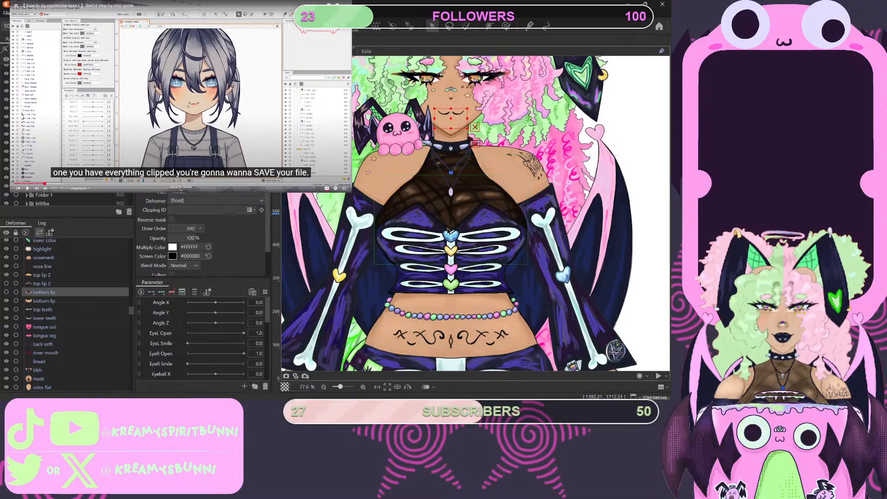
scroll(479, 138, down, 2)
scroll(440, 161, up, 2)
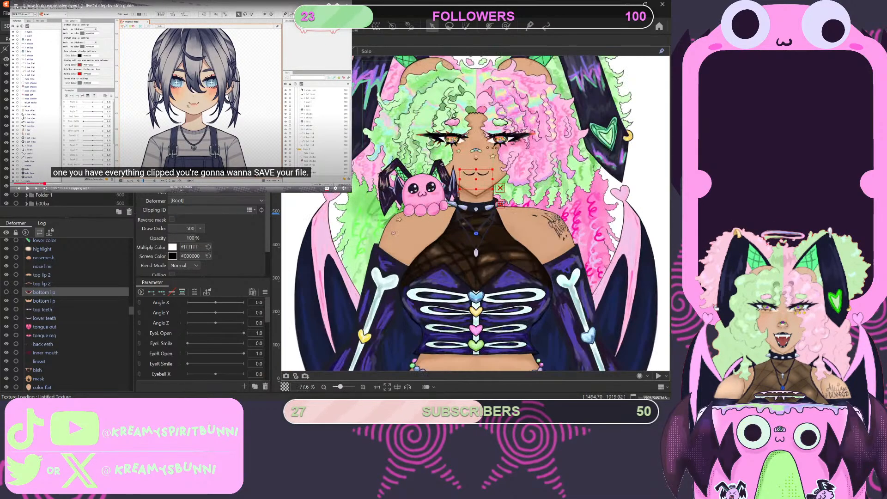
- Take another look at the face and play the tutorial on through its explanation of saving the model file into one folder
scroll(499, 147, up, 1)
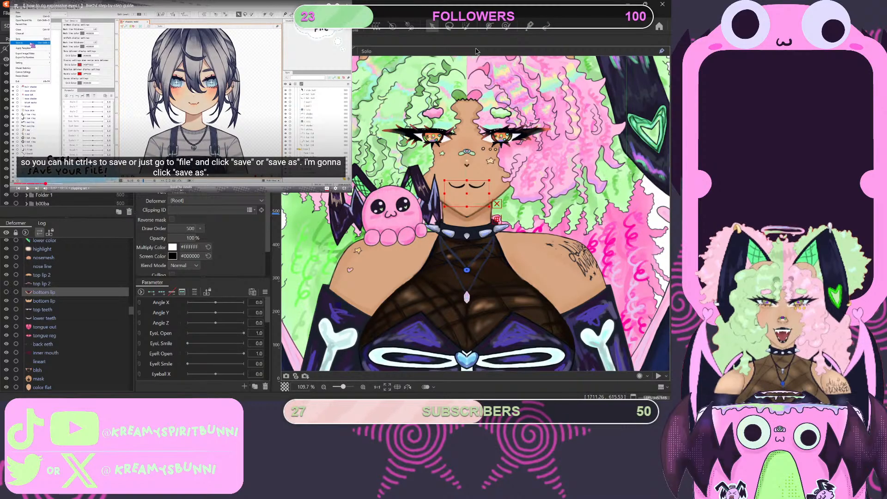
scroll(512, 208, up, 4)
scroll(512, 208, down, 5)
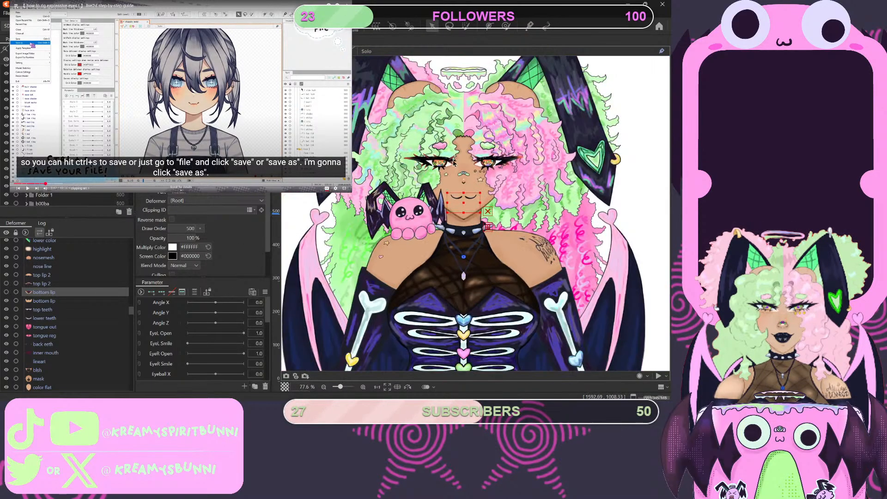
scroll(512, 209, up, 3)
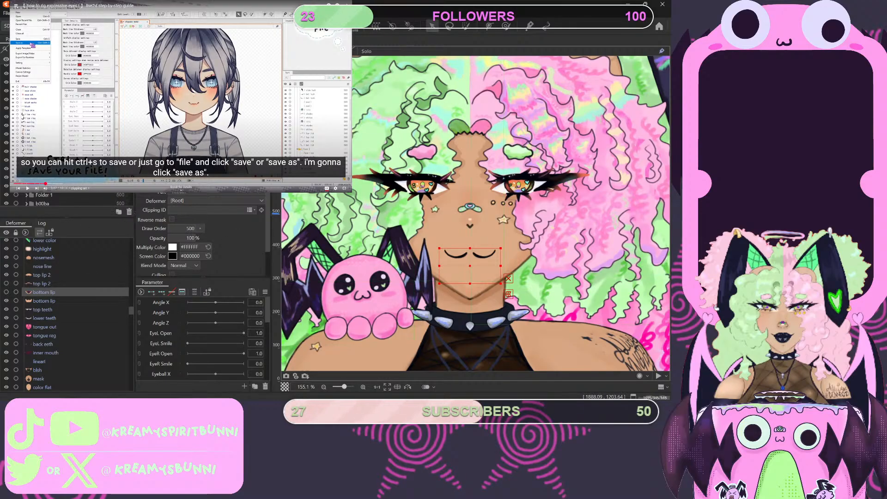
click(166, 109)
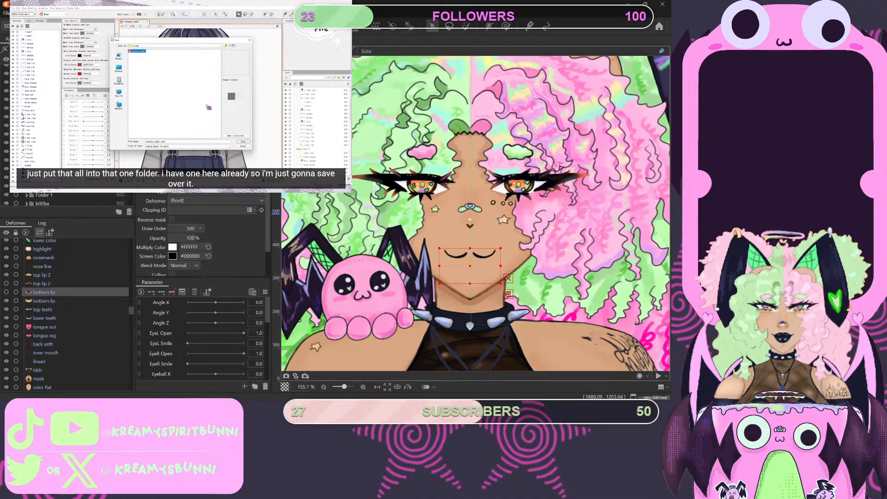
- Look over the whole model and Live2D's default parameters, from Angle X down to Hair Move Back, while the tutorial introduces them
mouse_move(139, 94)
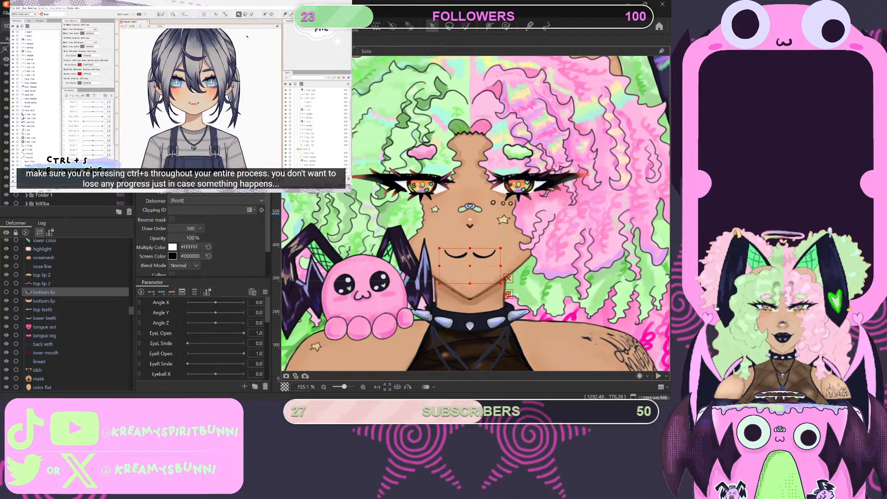
scroll(359, 172, down, 3)
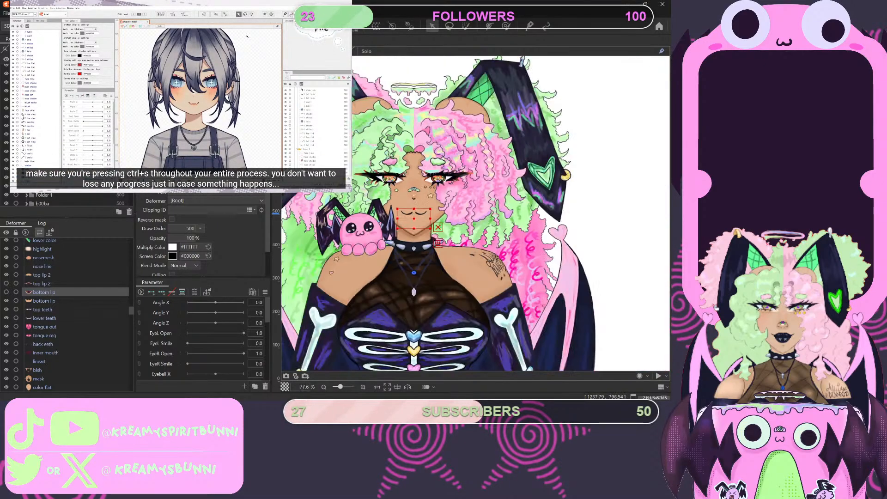
scroll(359, 172, up, 3)
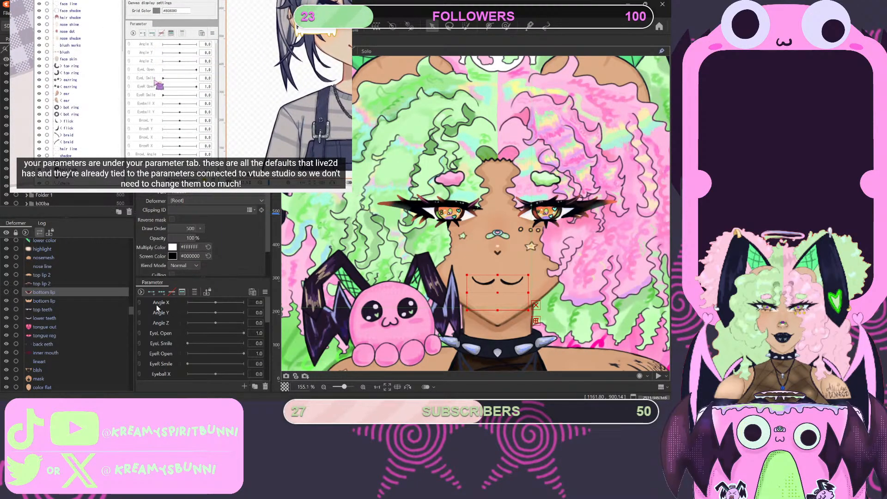
scroll(153, 340, down, 1)
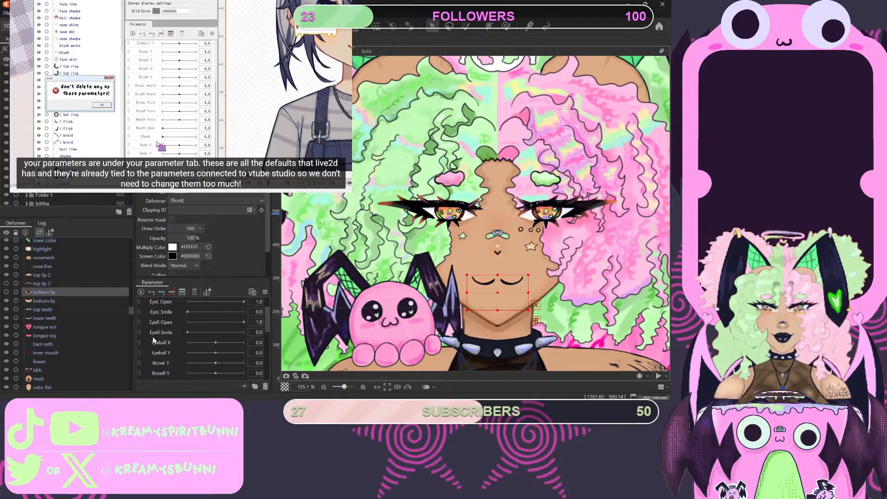
scroll(154, 341, down, 5)
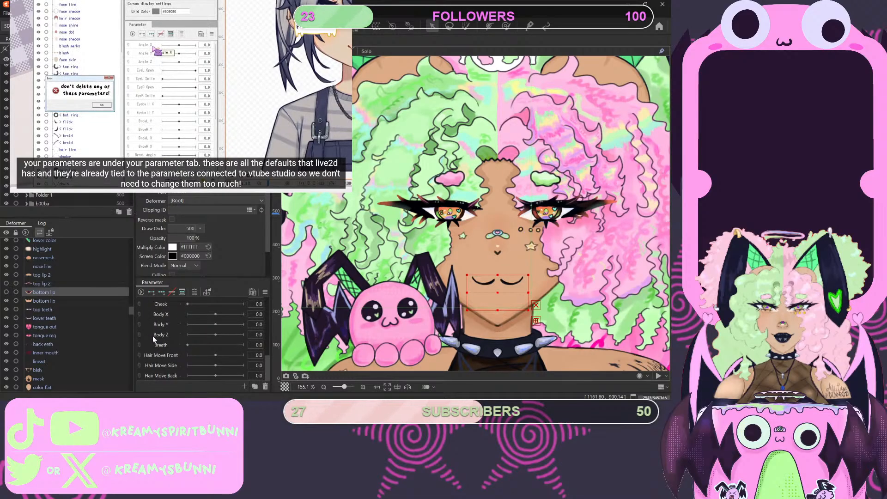
scroll(153, 336, up, 6)
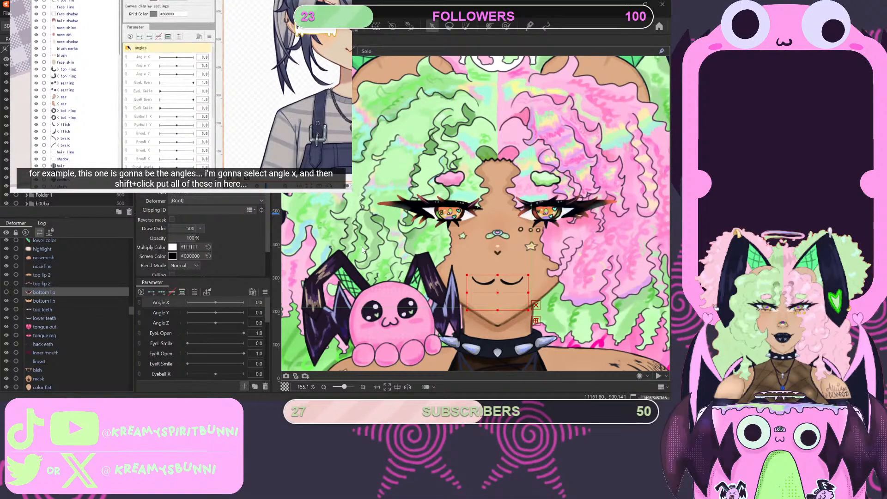
- Create a parameter folder, place it above Angle X at the start of the parameter list, and name it angles
click(255, 387)
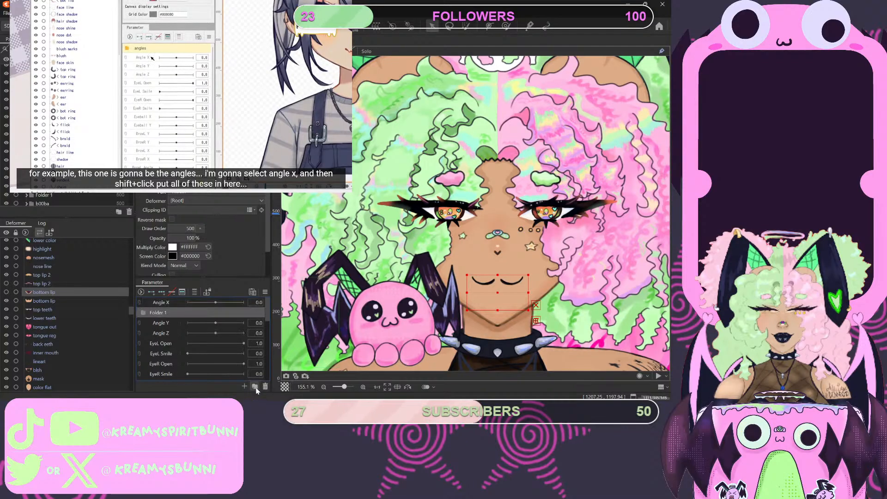
drag(174, 314, 171, 303)
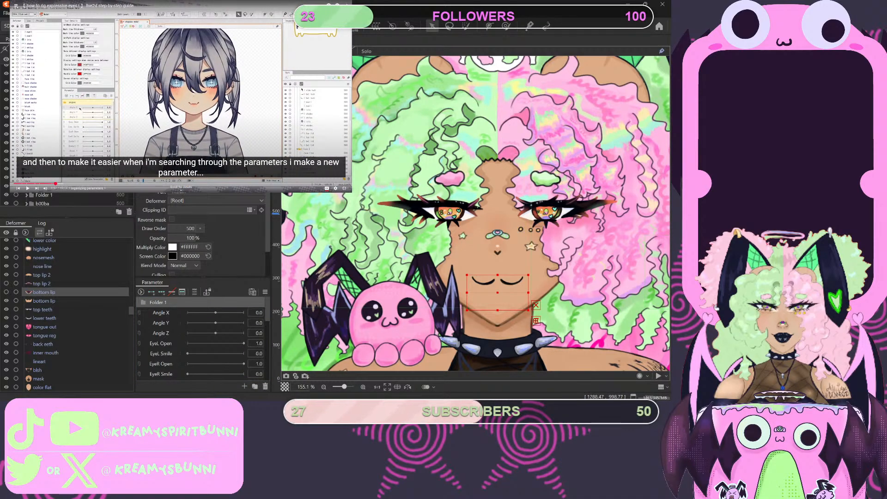
double_click(186, 301)
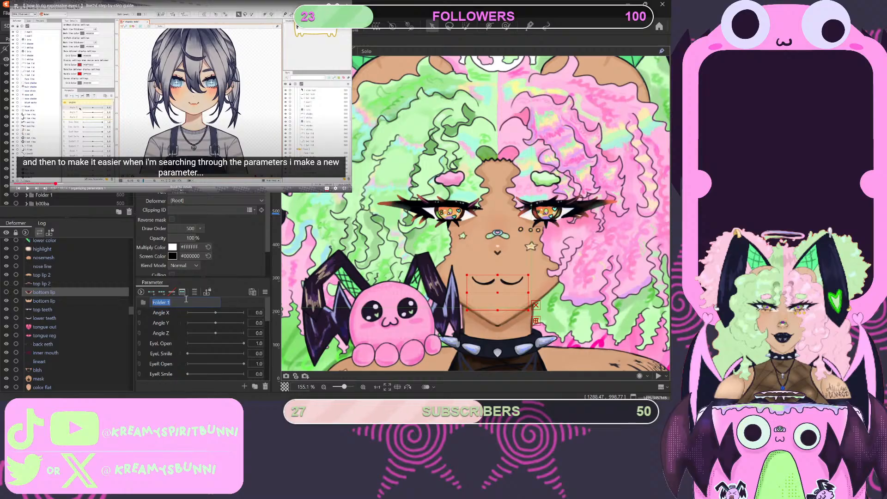
key(BackSpace)
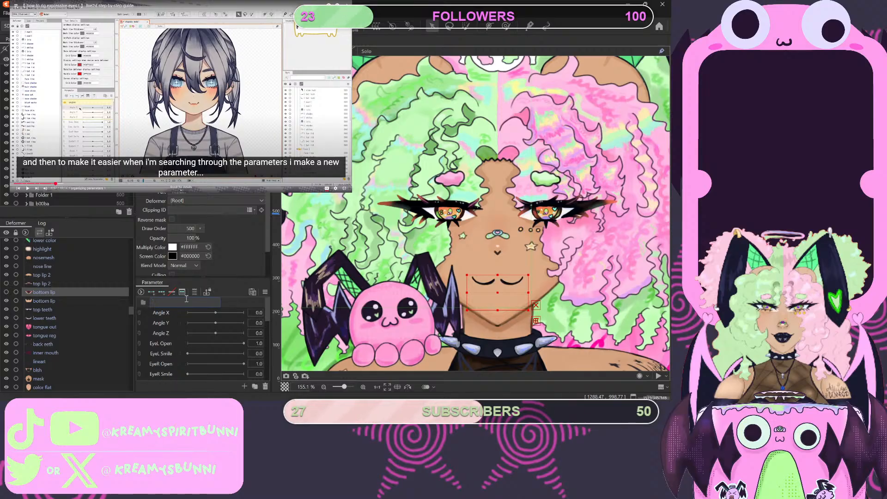
text(an)
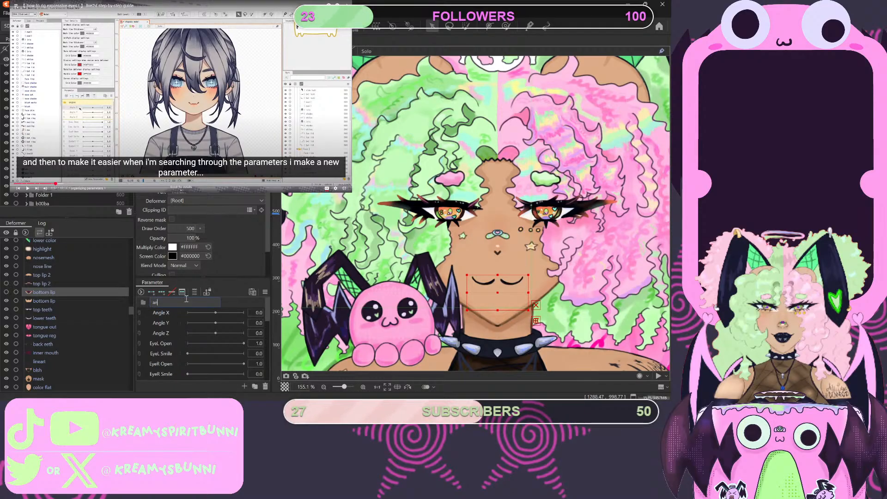
text(gles)
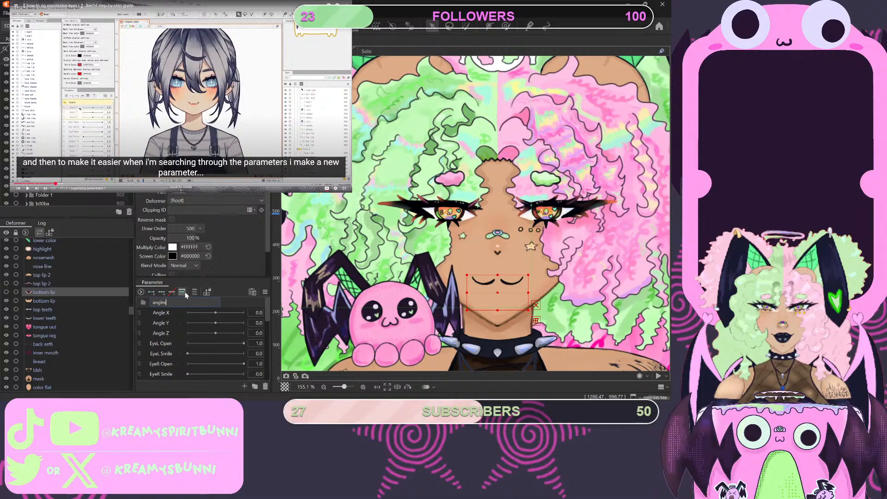
key(Return)
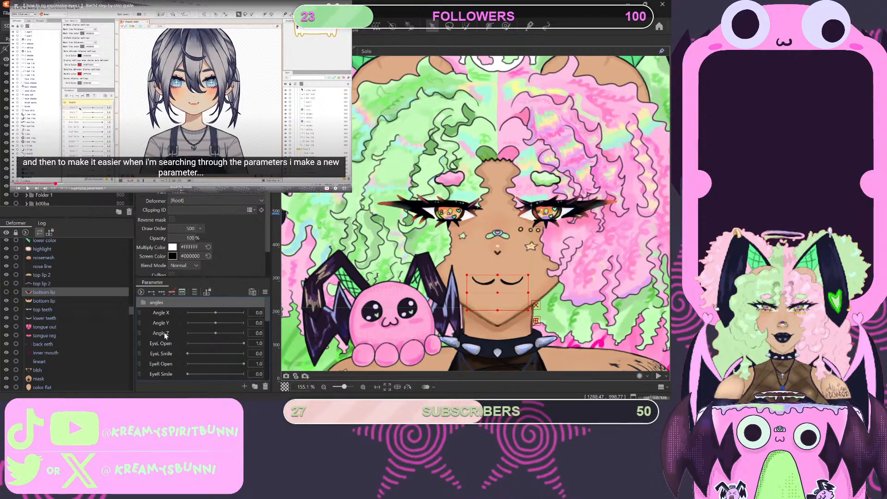
- Place Angle X, Angle Y and Angle Z in the angles folder, and pause the tutorial at its tip on divider parameters
drag(165, 332, 160, 330)
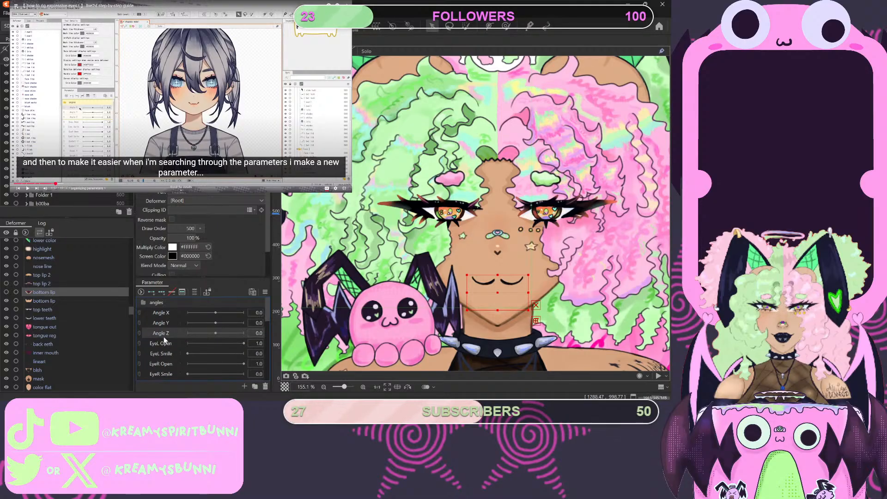
shift+click(165, 312)
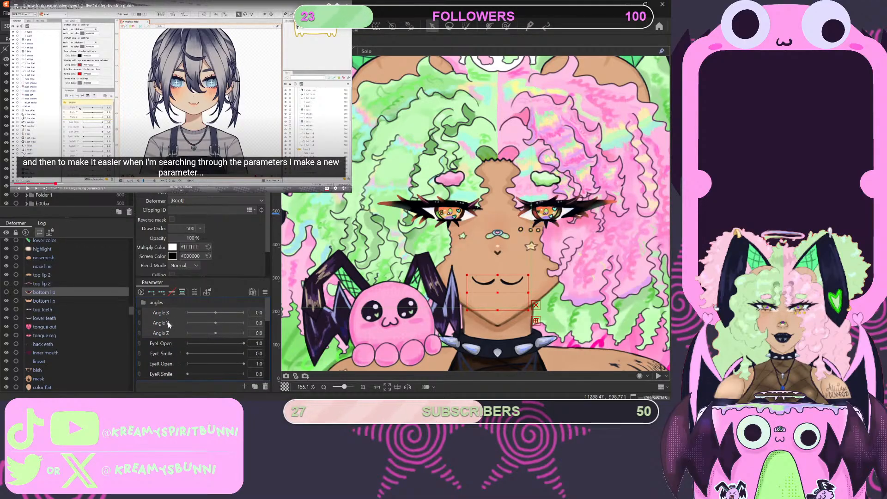
drag(168, 321, 188, 312)
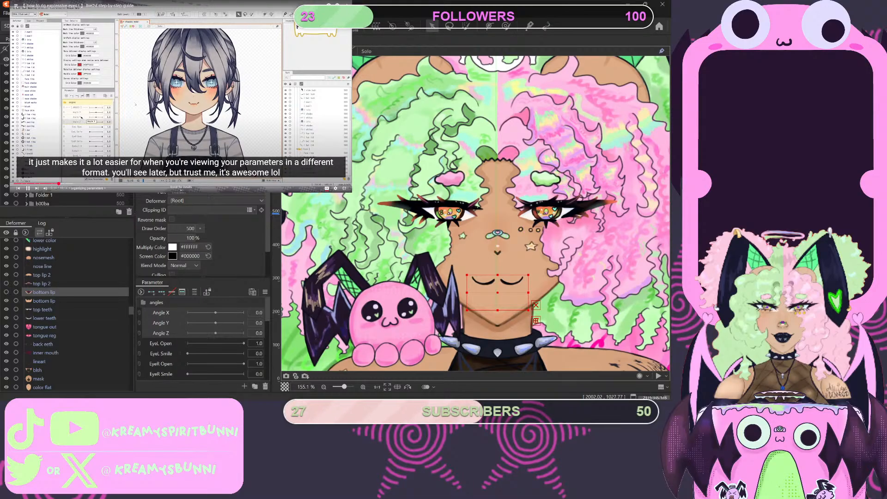
click(123, 106)
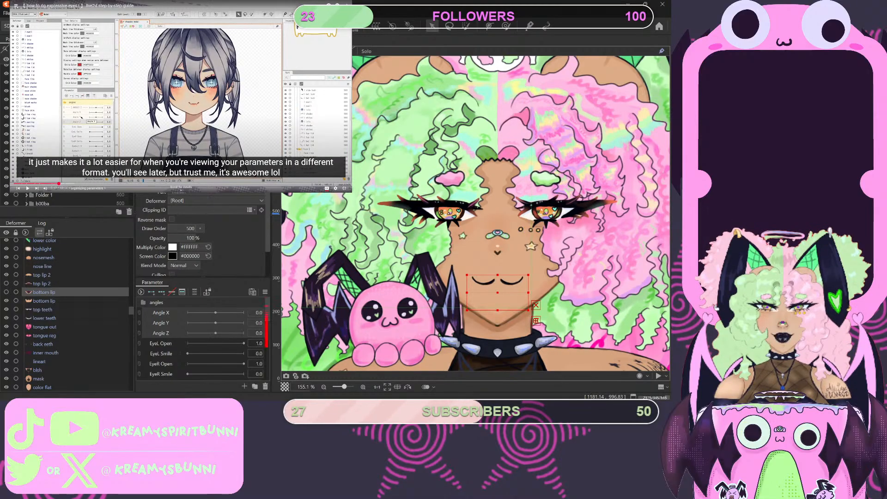
- Create a divider parameter labelled ANGLES, place it above Angle X, and play the tutorial to its advice on group colors
click(176, 311)
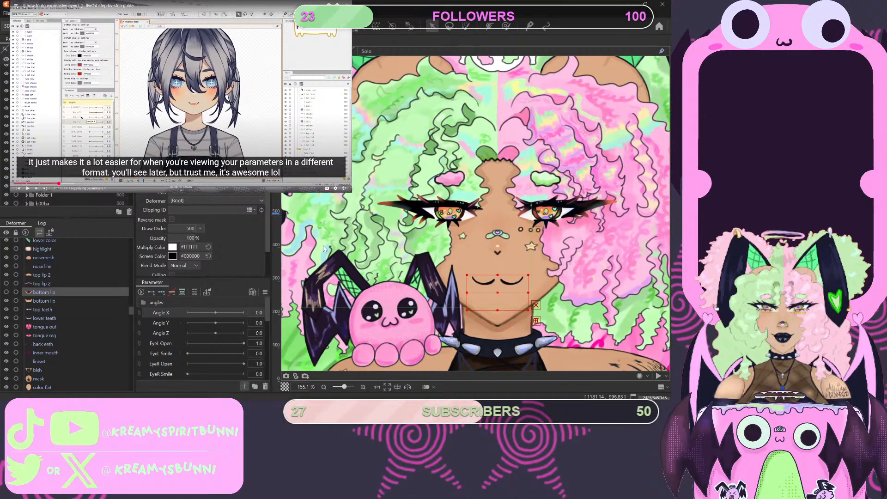
click(502, 354)
drag(183, 322, 176, 312)
click(141, 90)
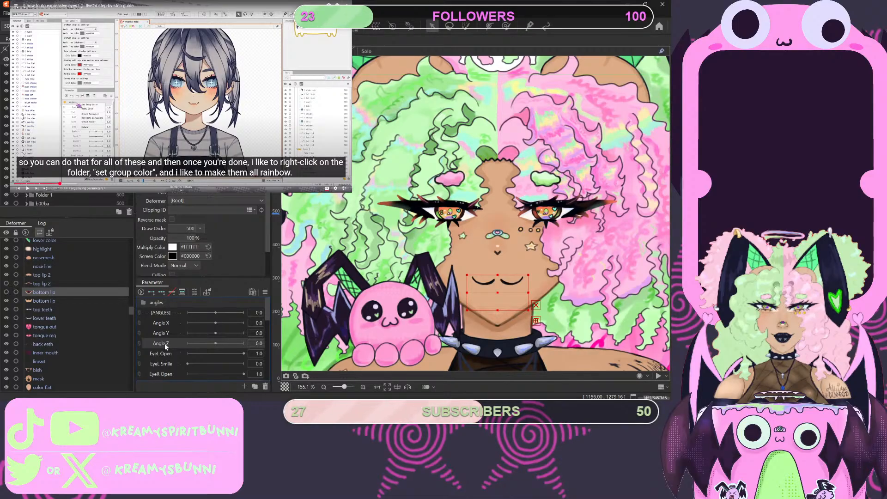
- Move the ANGLES divider together with Angle X, Y and Z into the angles folder
shift+click(166, 313)
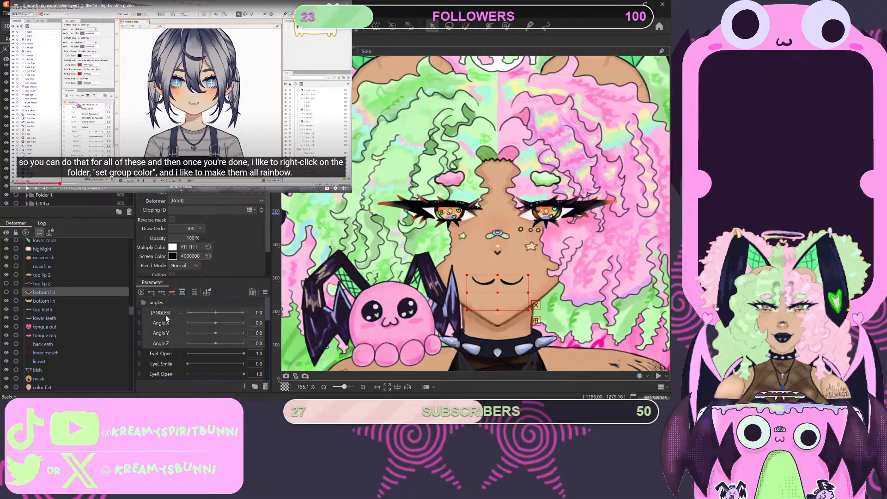
drag(165, 314, 178, 310)
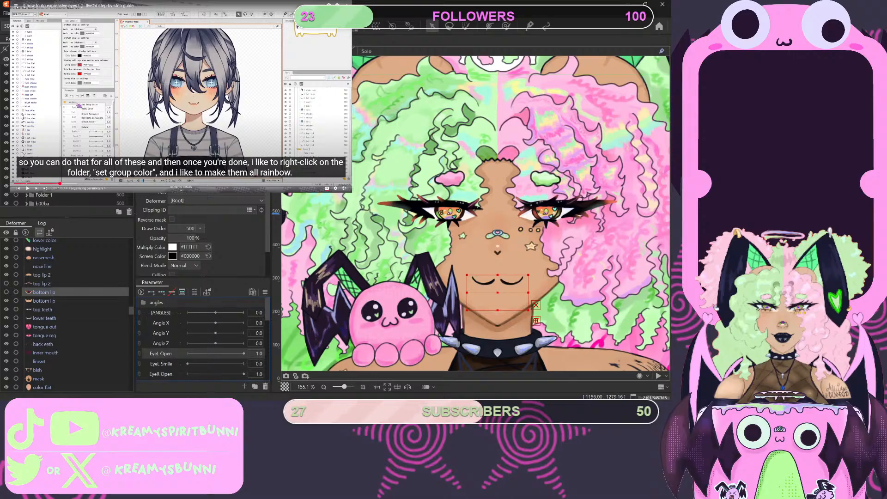
click(140, 303)
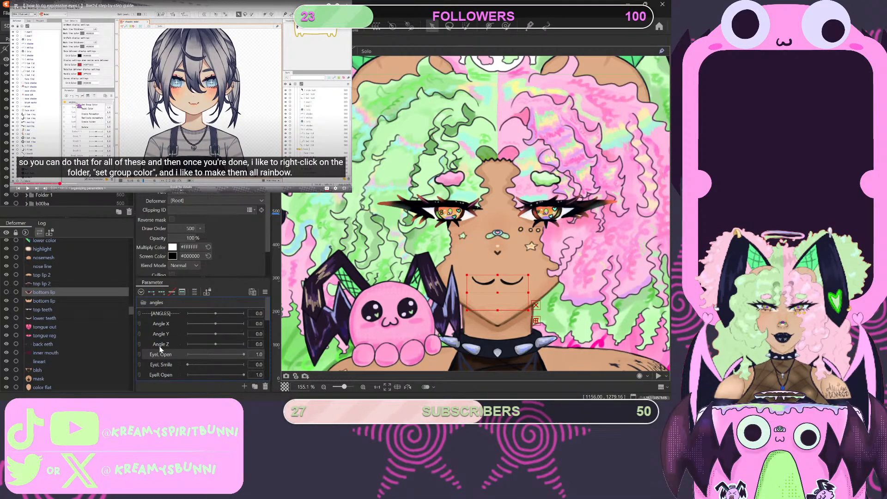
shift+click(161, 313)
drag(161, 314, 167, 311)
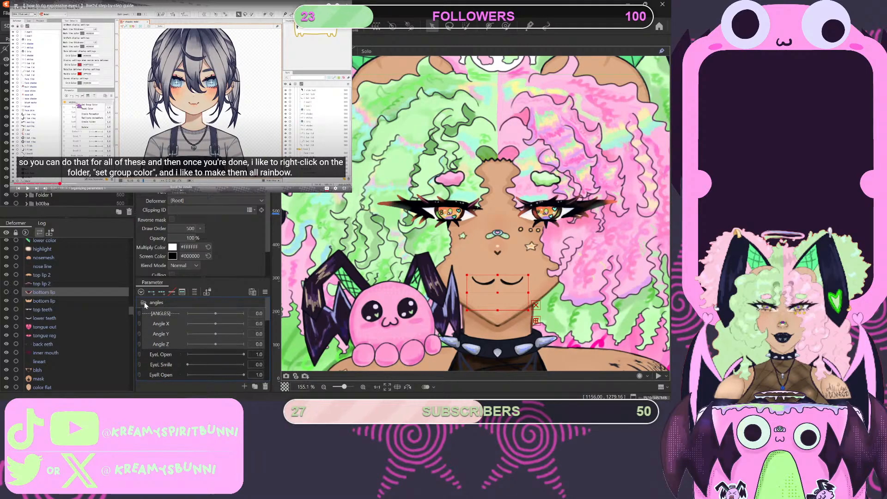
- Create a second parameter folder, place it between Angle Z and EyeL Open, and name it Eyes
click(159, 357)
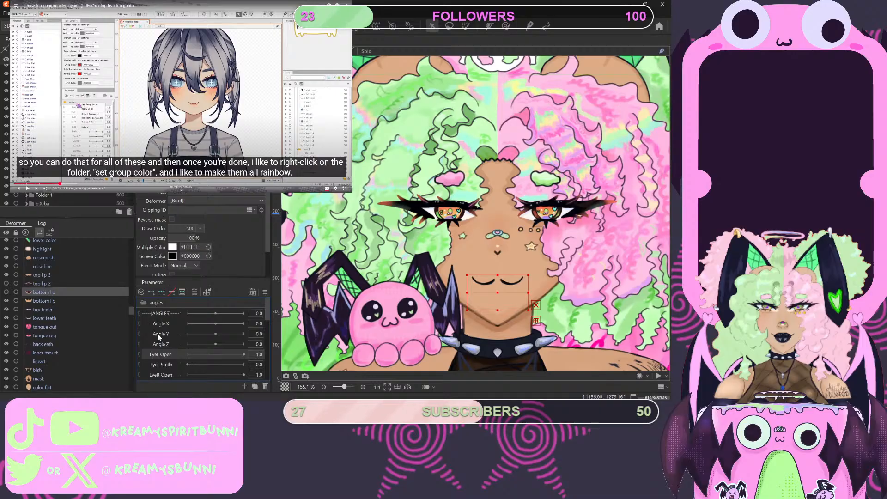
click(254, 387)
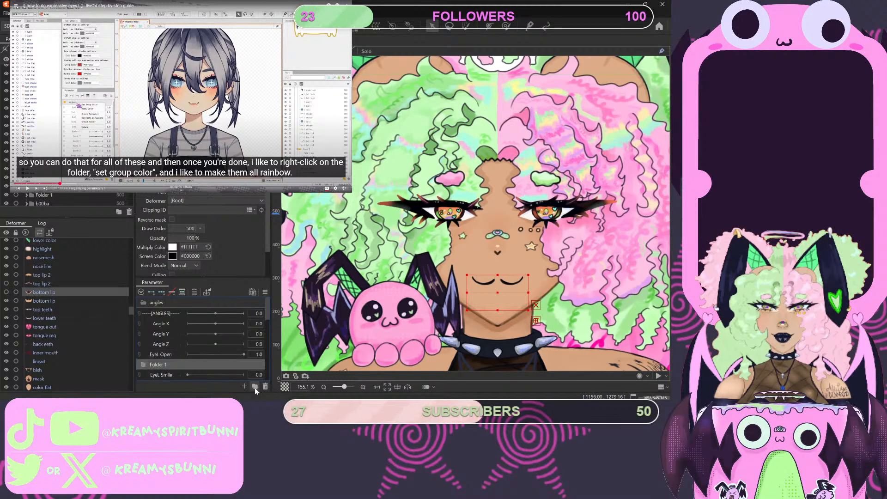
click(155, 357)
click(156, 357)
drag(155, 357, 171, 333)
scroll(170, 359, down, 1)
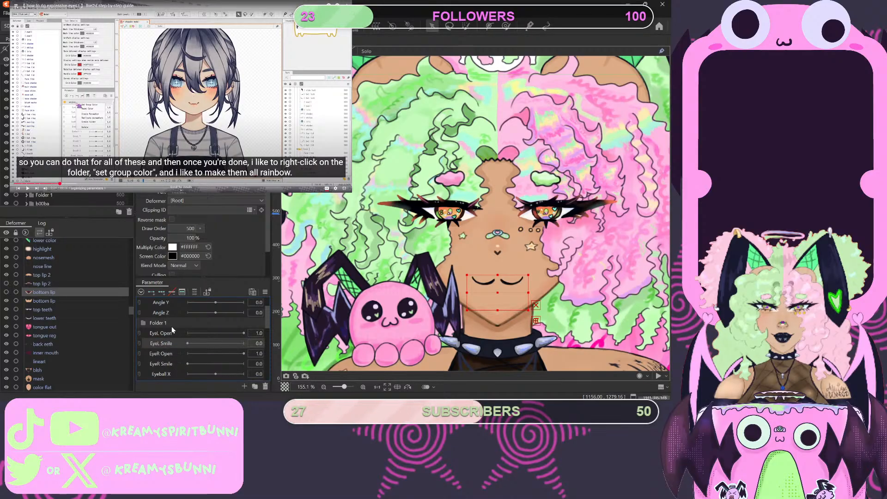
double_click(164, 322)
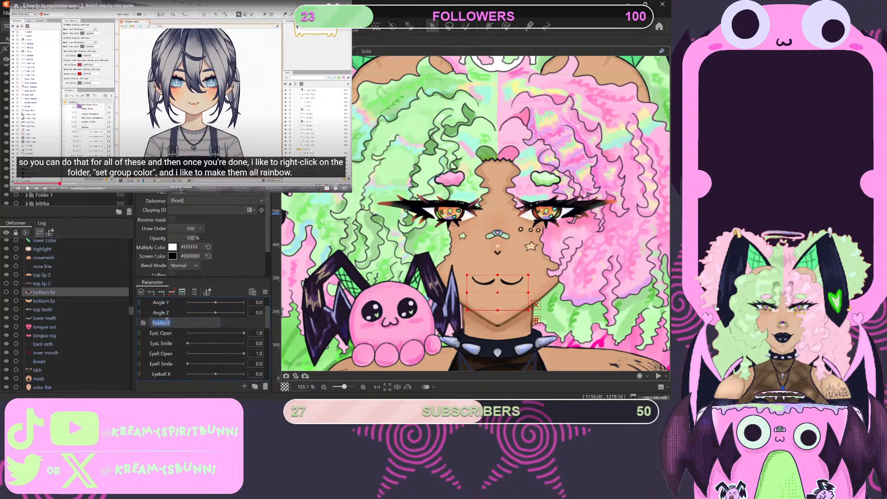
key(BackSpace)
text(s)
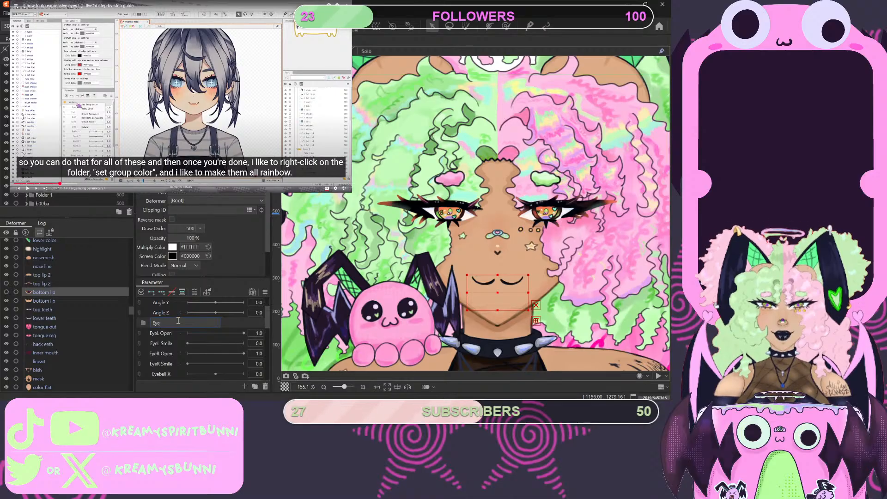
- Create a divider parameter labelled EYES and place it directly below the Eyes folder, above EyeL Open
click(168, 336)
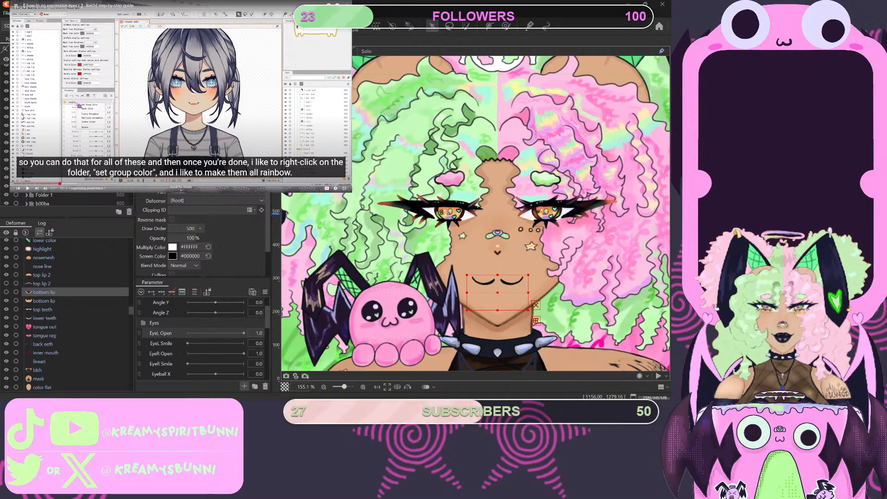
key(Return)
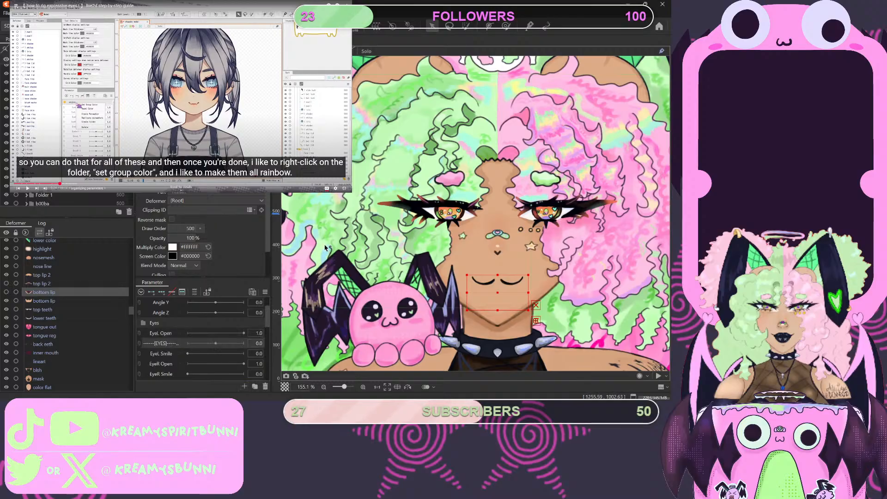
drag(176, 344, 175, 329)
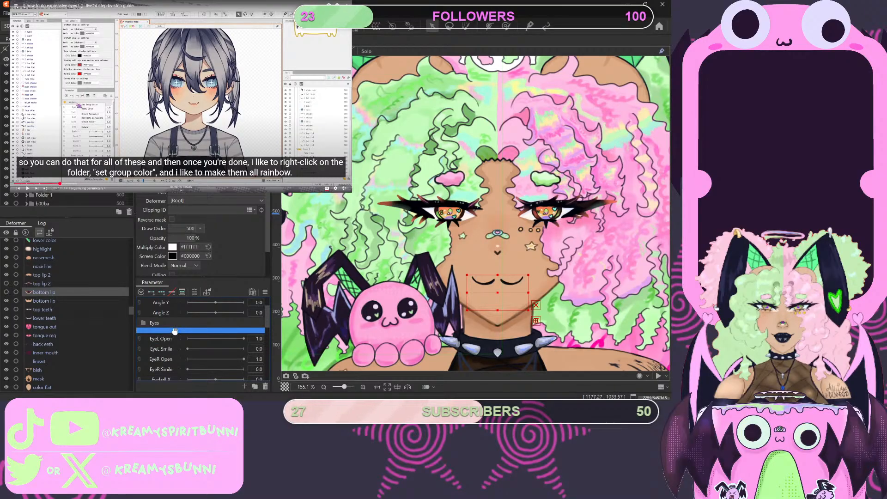
- Move the EYES divider and the eye parameters from EyeL Open through Eyeball Y into the Eyes folder
scroll(177, 353, down, 1)
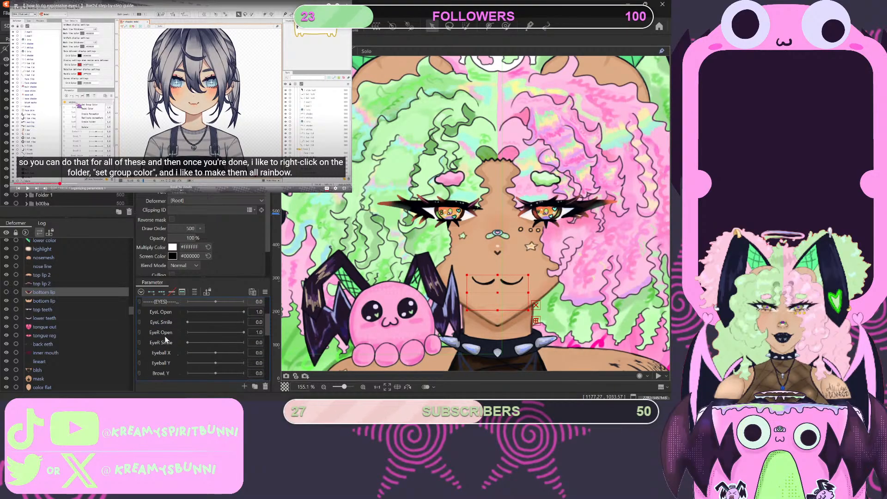
scroll(164, 344, down, 1)
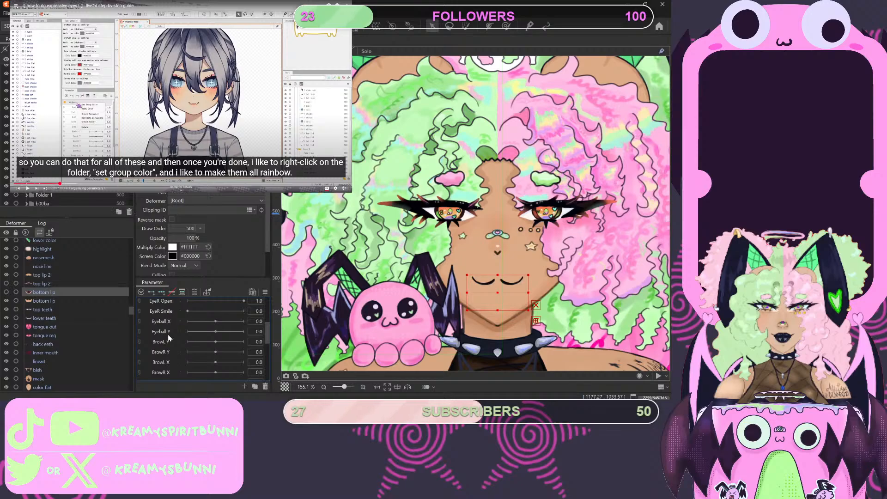
click(160, 329)
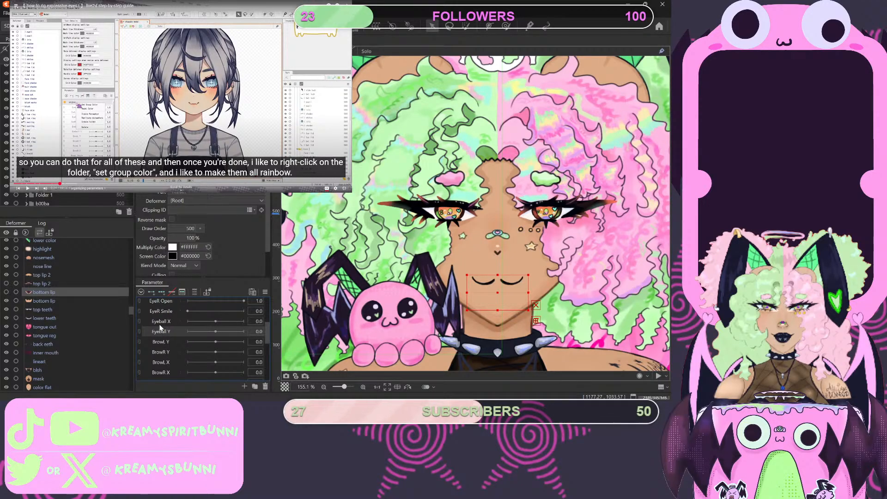
scroll(179, 311, up, 2)
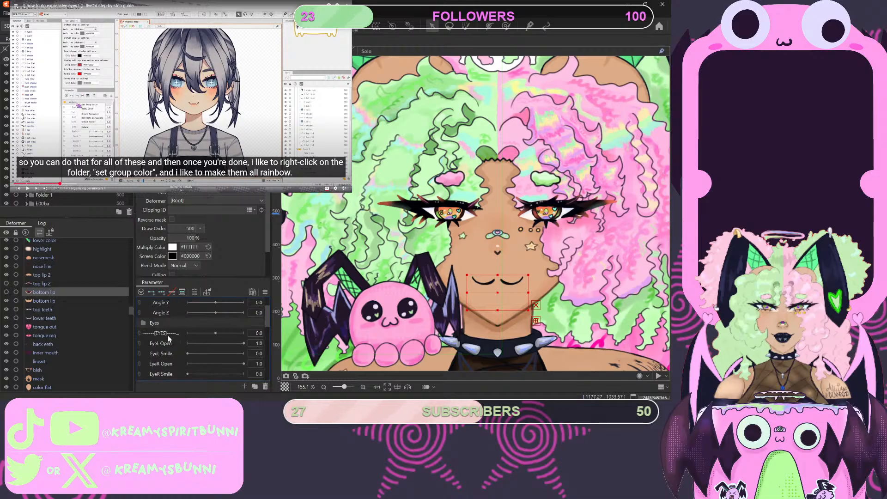
shift+click(165, 333)
drag(165, 333, 181, 331)
scroll(187, 354, down, 2)
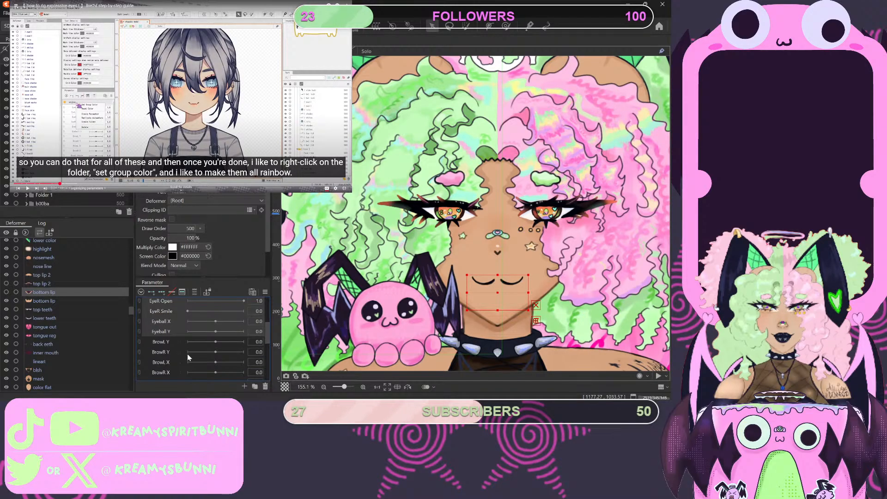
- Create a parameter folder named Browl between Eyeball Y and BrowL Y, and add a divider parameter labelled BROW below BrowL Y
scroll(169, 321, up, 2)
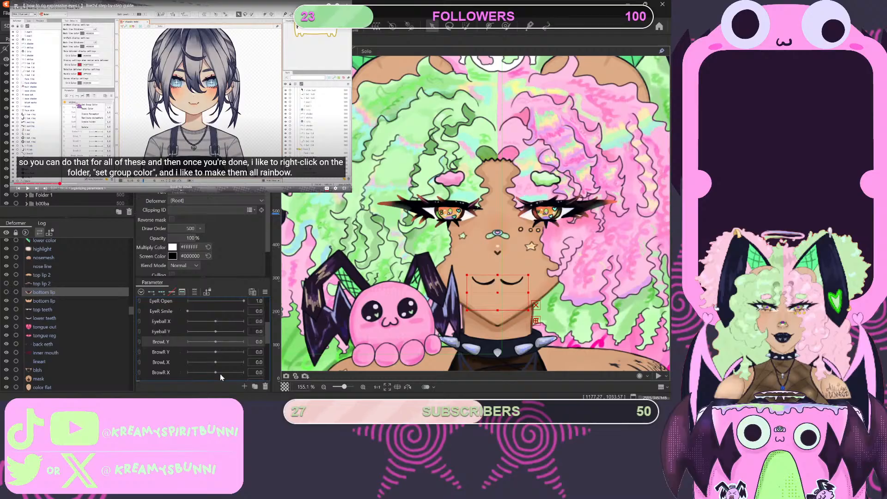
click(255, 386)
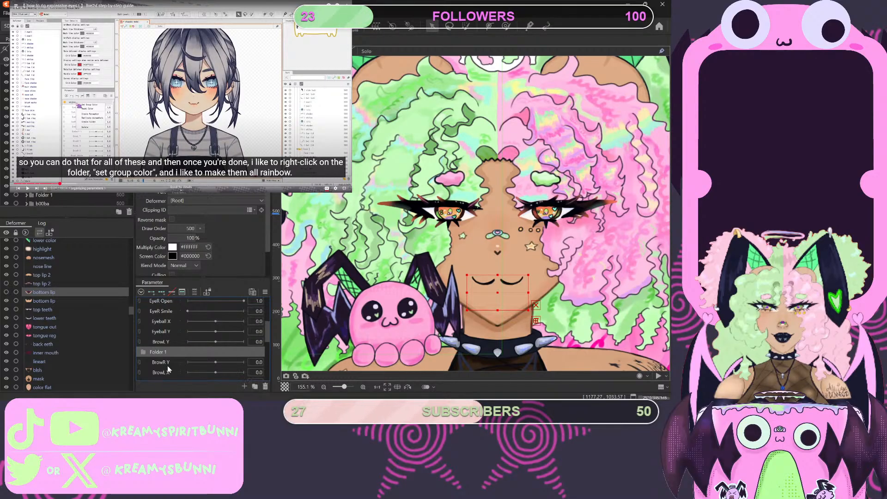
drag(163, 353, 170, 340)
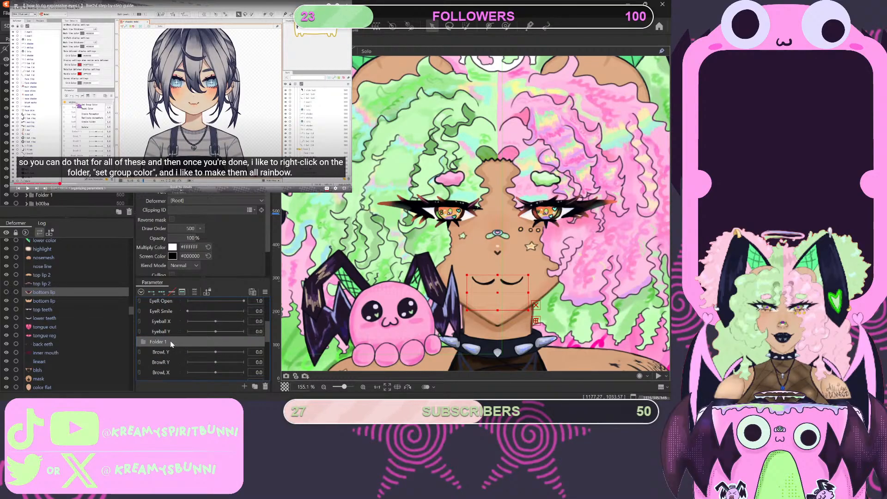
double_click(162, 341)
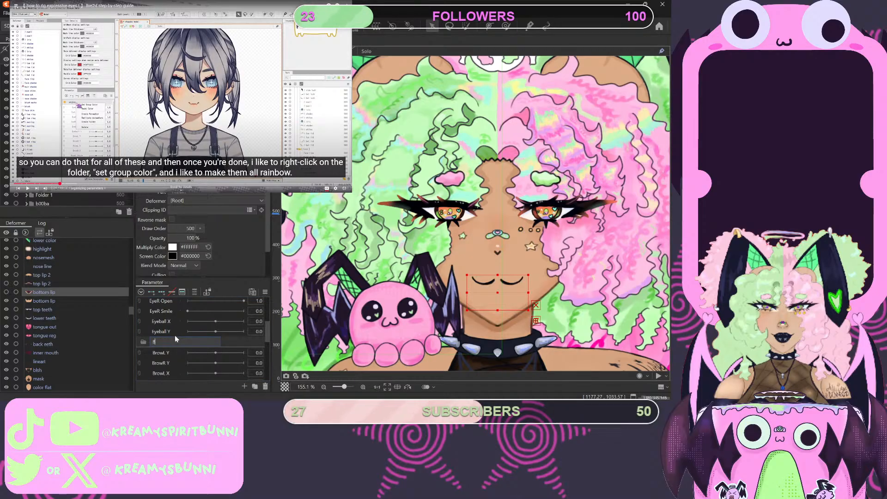
text(rowl)
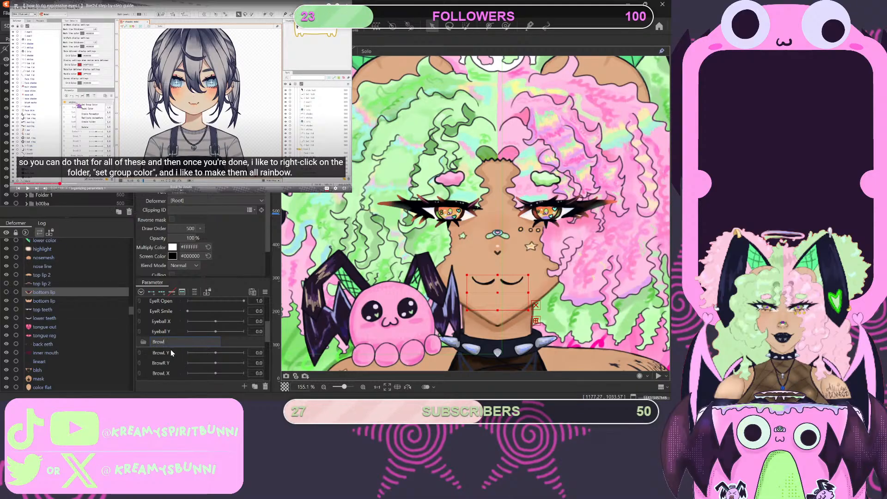
click(173, 351)
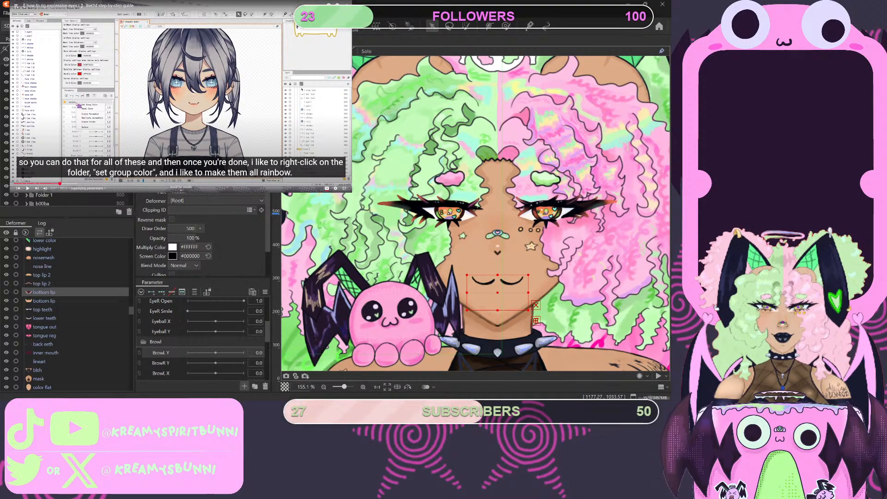
click(318, 252)
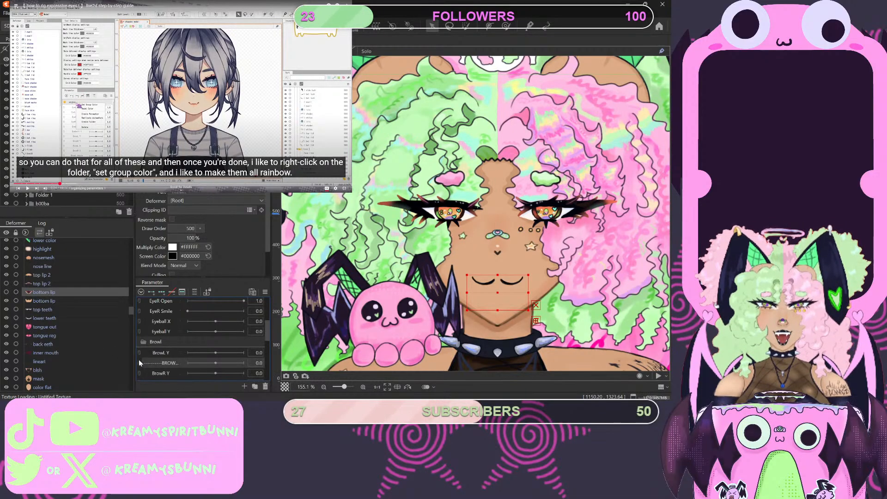
- Move the BROW divider and the brow parameters from BrowL Y through BrowR Form into the Browl folder
scroll(160, 373, down, 3)
click(159, 331)
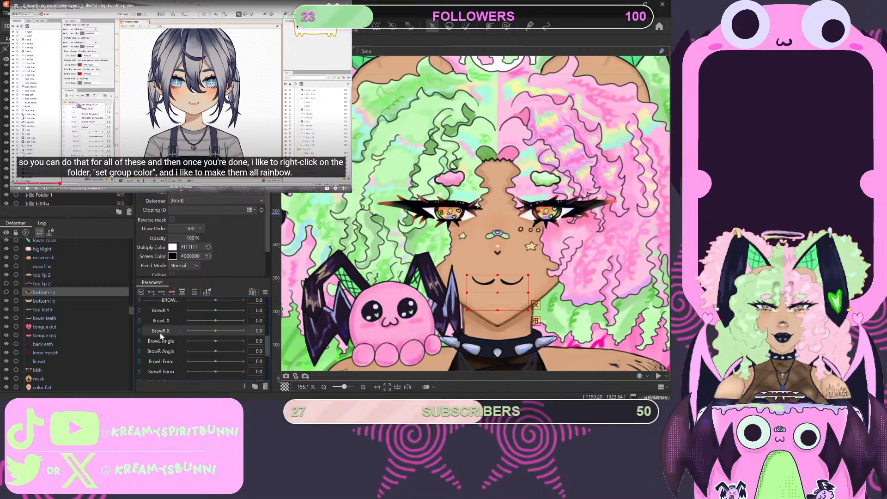
scroll(162, 329, up, 1)
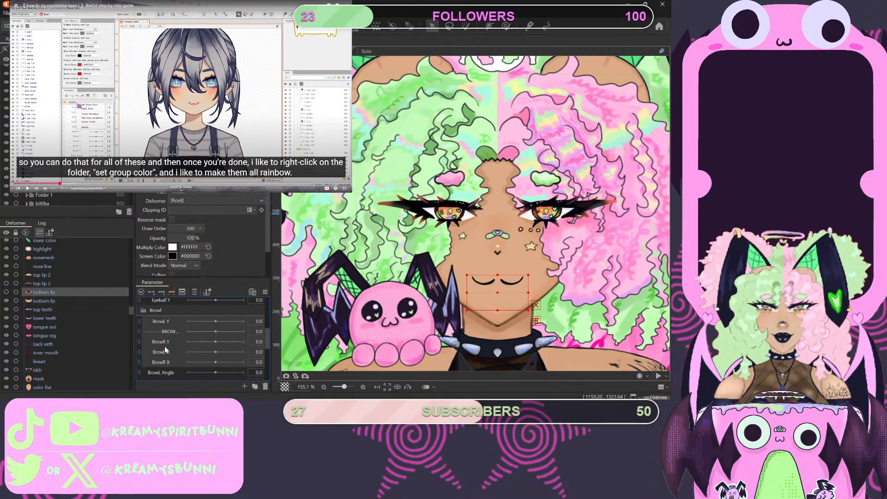
scroll(167, 353, down, 1)
scroll(164, 357, down, 1)
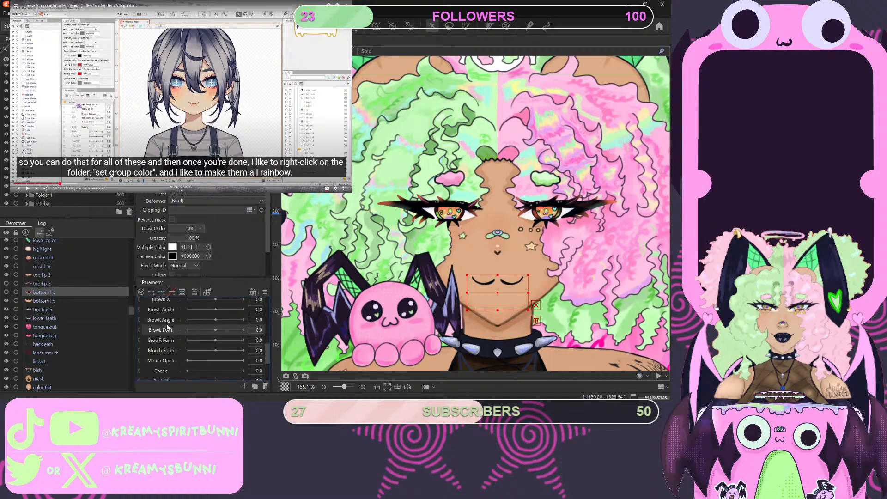
scroll(165, 314, up, 2)
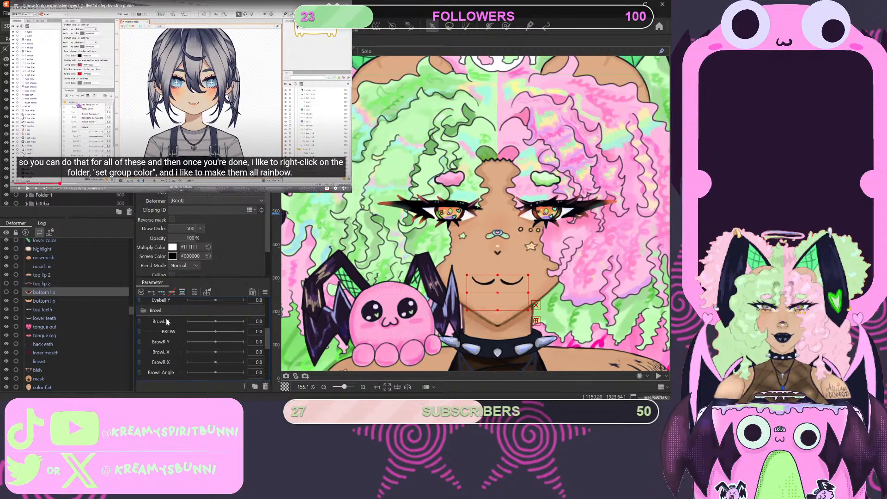
shift+click(166, 322)
drag(163, 323, 170, 321)
scroll(170, 327, down, 2)
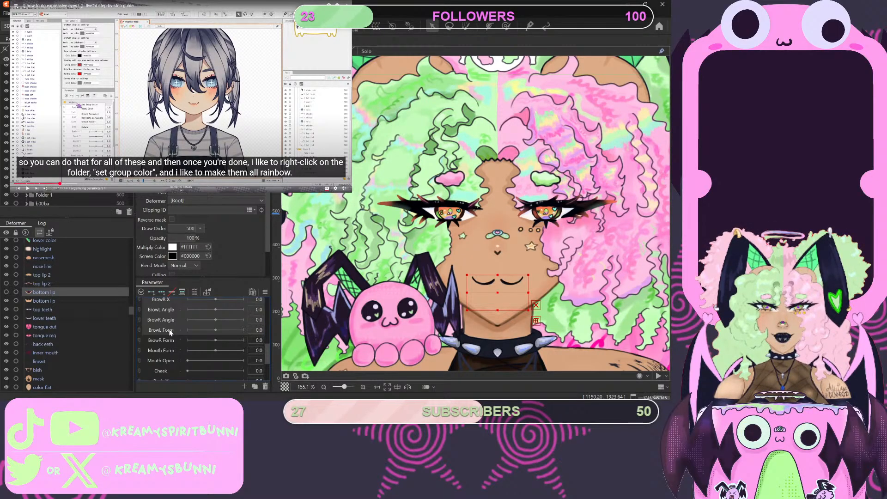
click(162, 340)
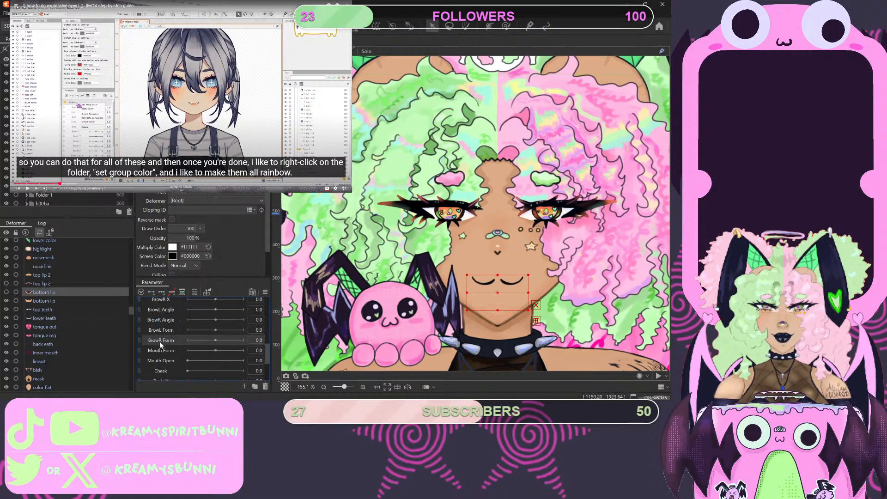
drag(159, 342, 162, 340)
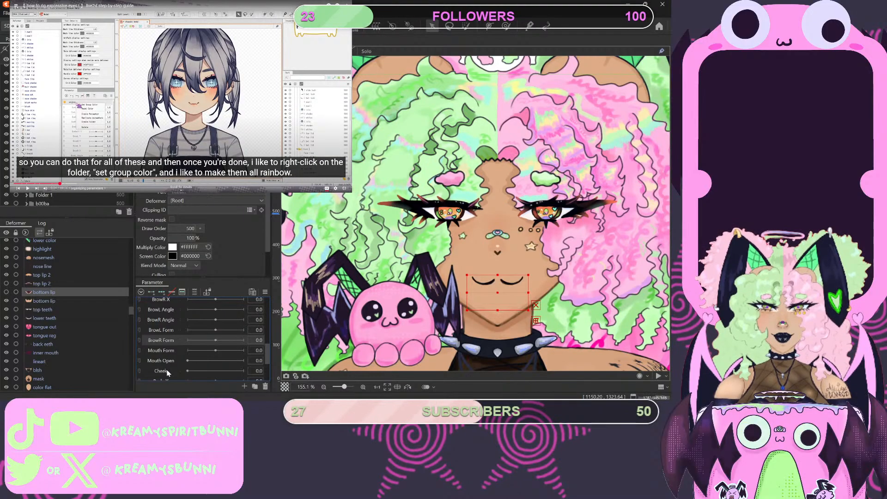
- Set the group color of the angles folder to red
scroll(157, 344, up, 3)
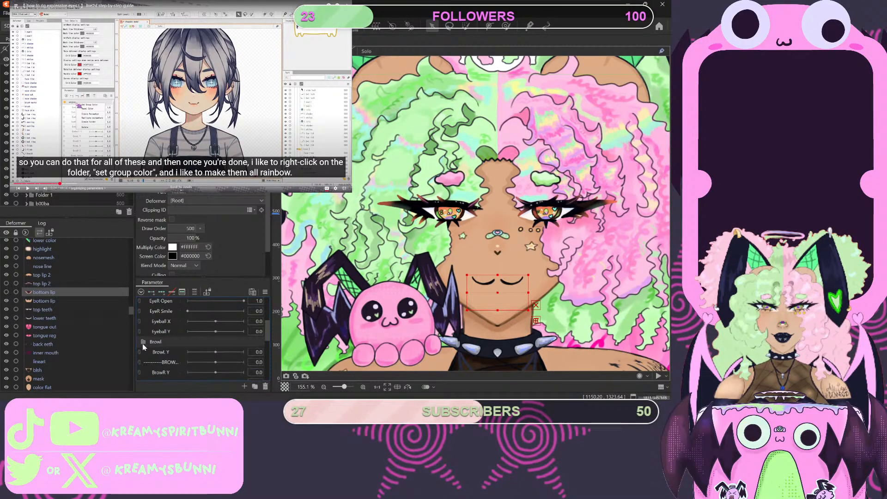
scroll(153, 349, up, 1)
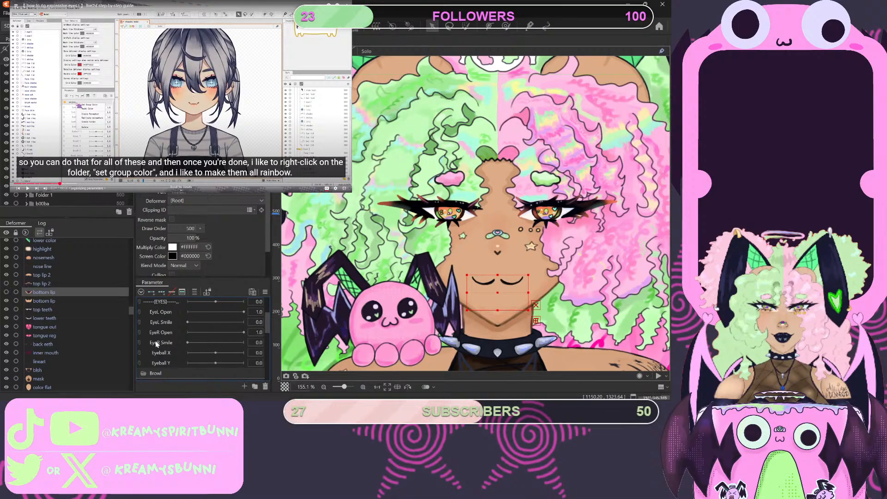
scroll(193, 334, up, 3)
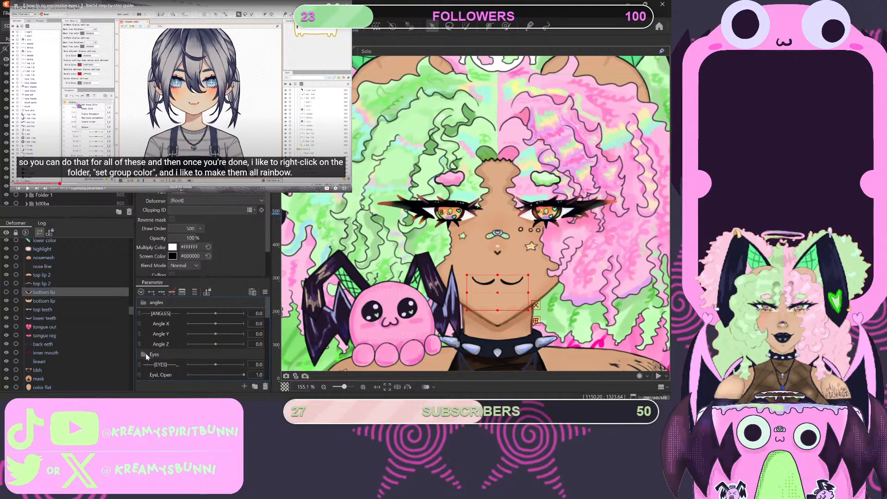
scroll(148, 353, down, 3)
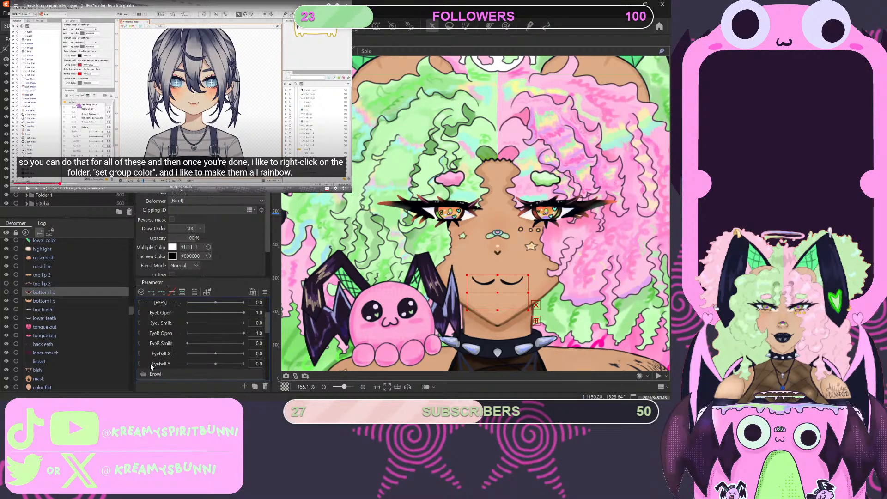
scroll(152, 355, up, 3)
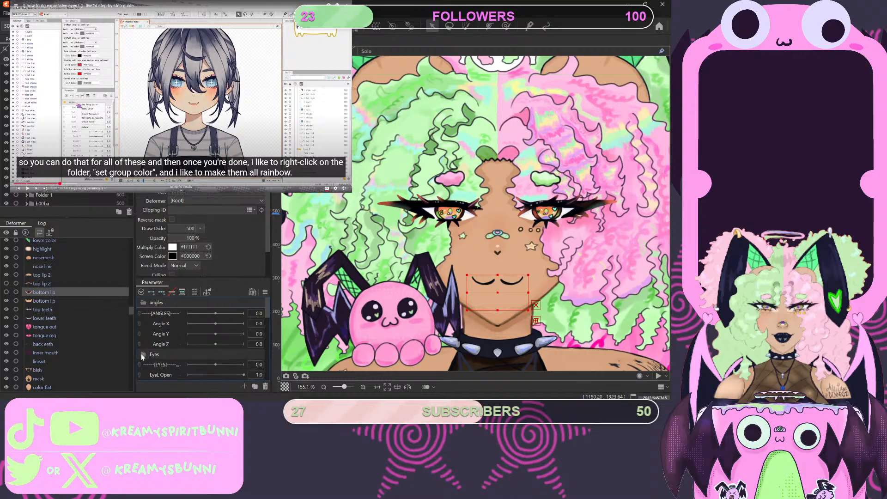
click(141, 355)
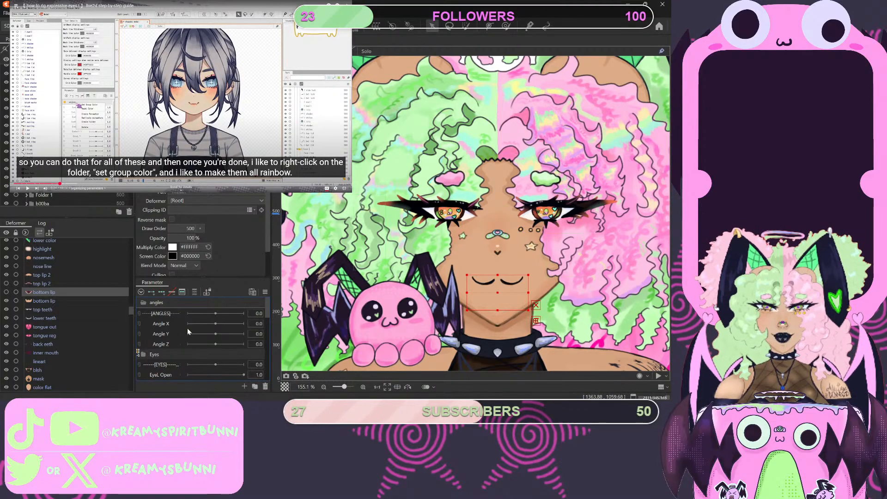
- Play the tutorial up to its remark about a topic covered near the end of the rigging, and pause it there
key(space)
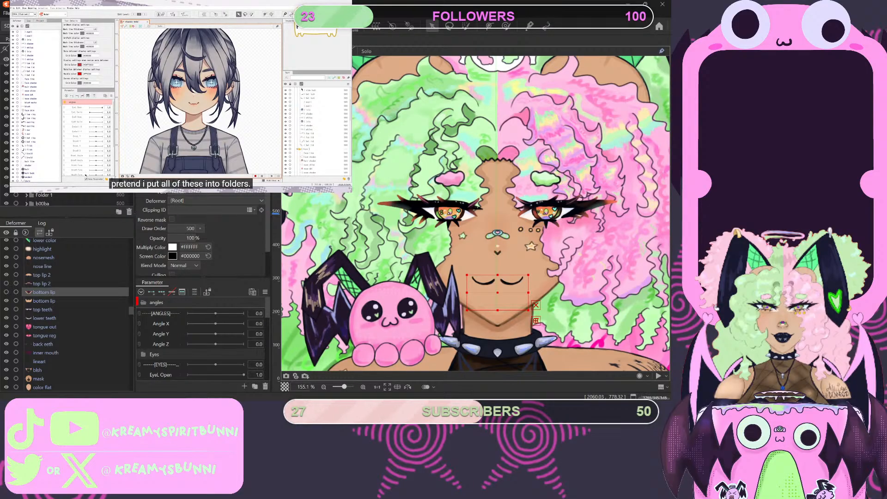
mouse_move(121, 113)
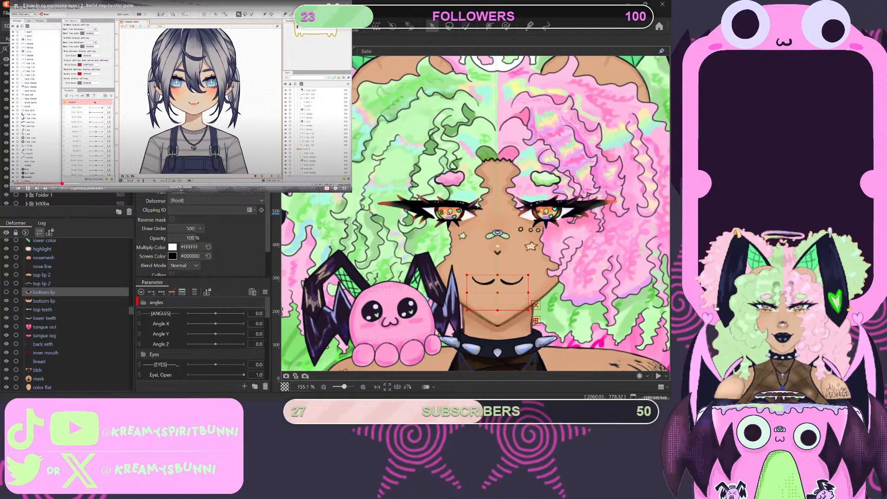
click(148, 95)
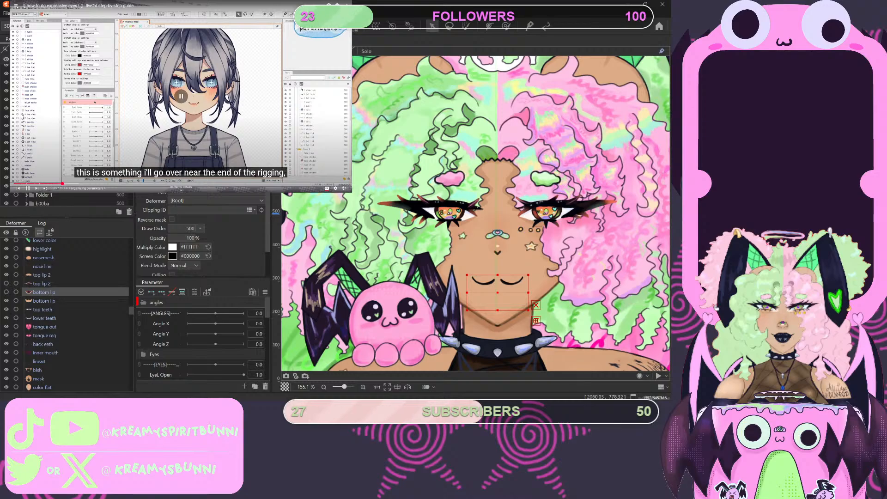
- Create a parameter folder named MOUTH between BrowR Form and Mouth Form
scroll(201, 337, down, 5)
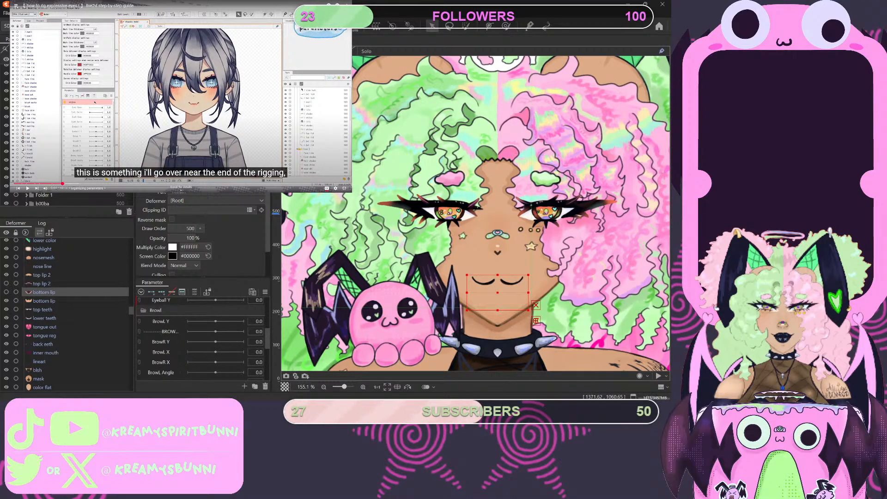
scroll(201, 337, down, 3)
scroll(201, 339, down, 2)
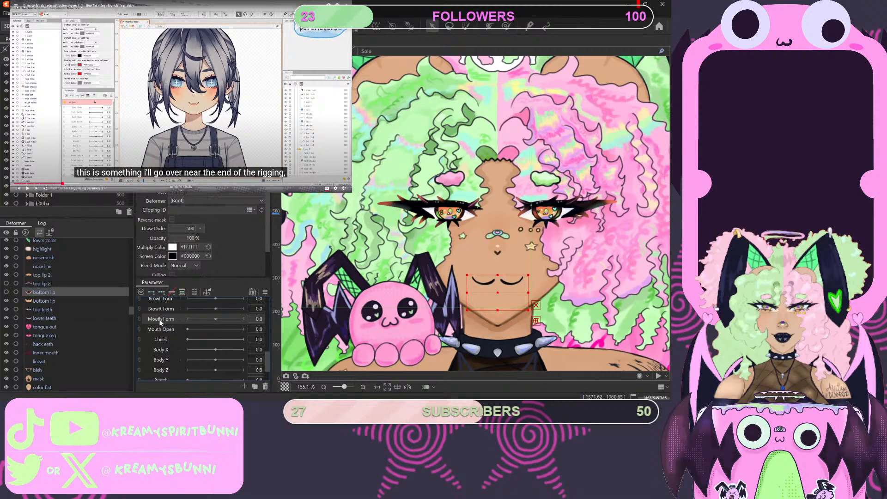
scroll(160, 322, down, 2)
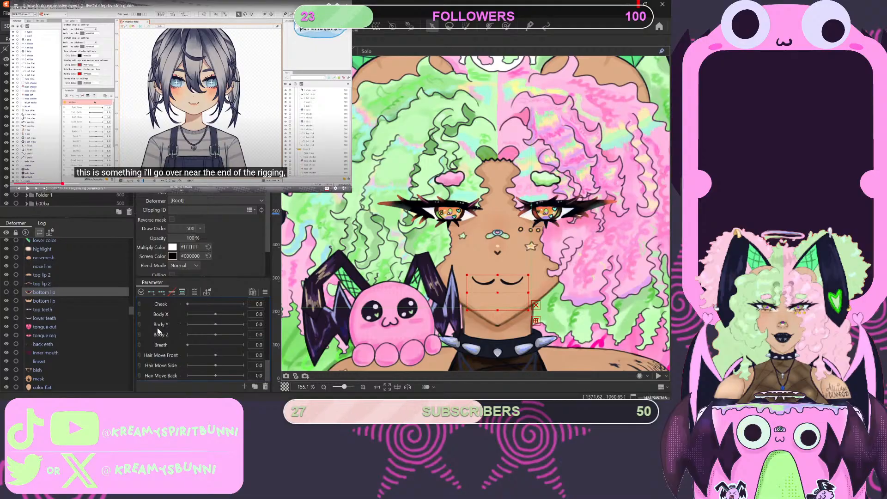
scroll(153, 339, up, 2)
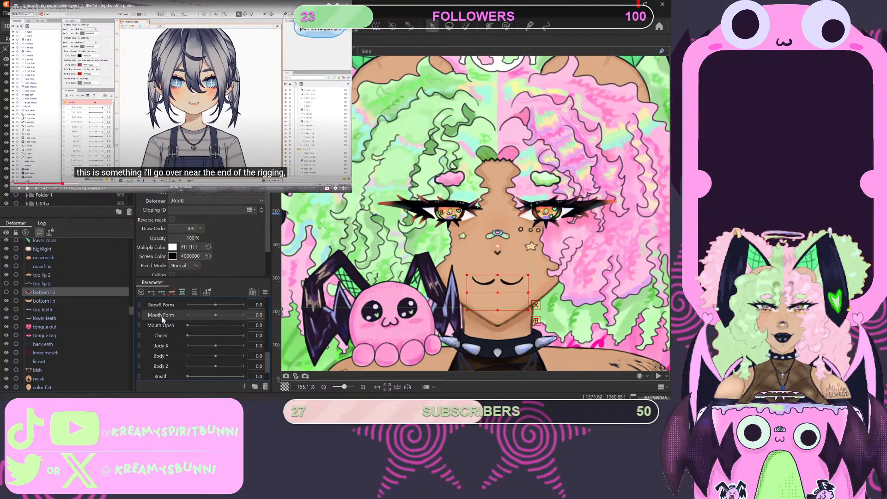
click(254, 386)
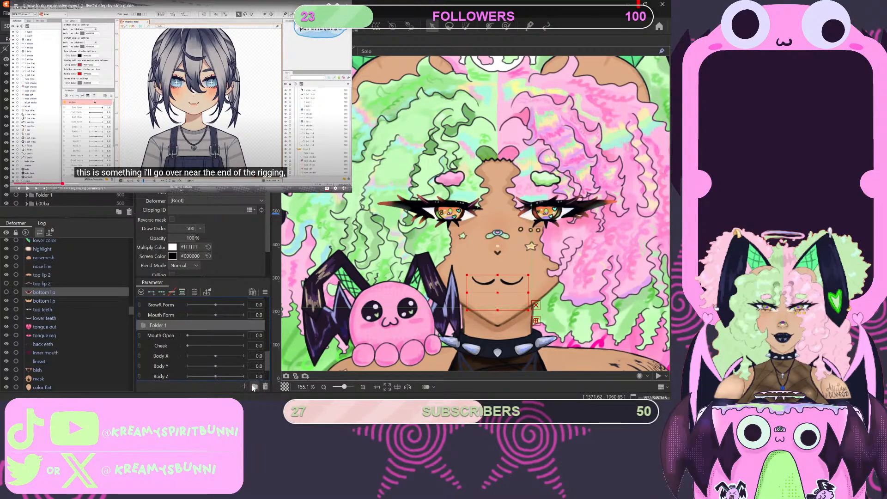
drag(173, 325, 176, 313)
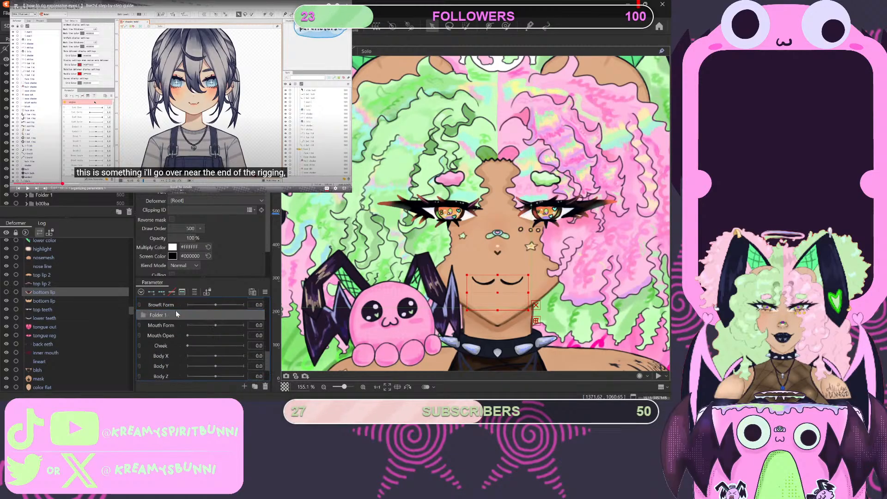
double_click(169, 315)
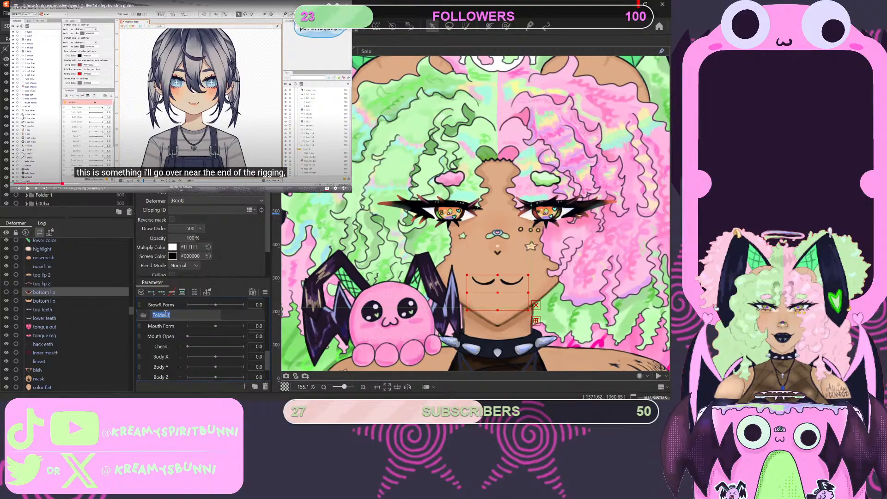
text(MOUTH)
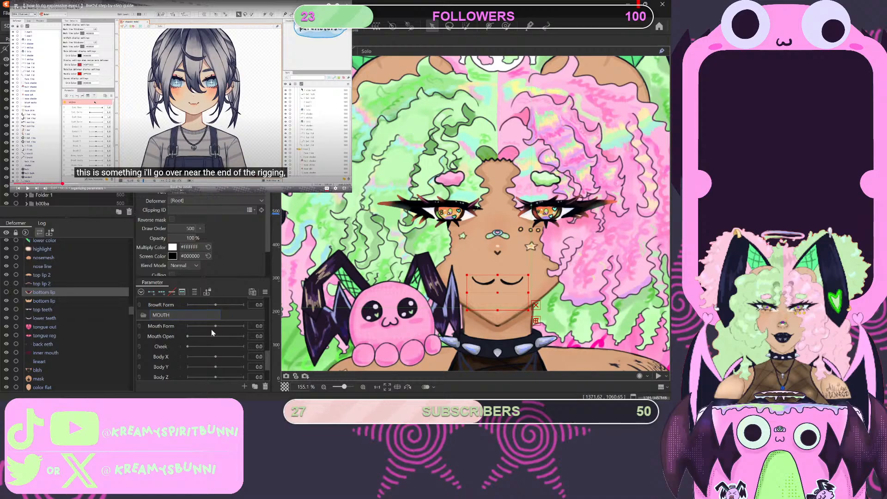
key(Return)
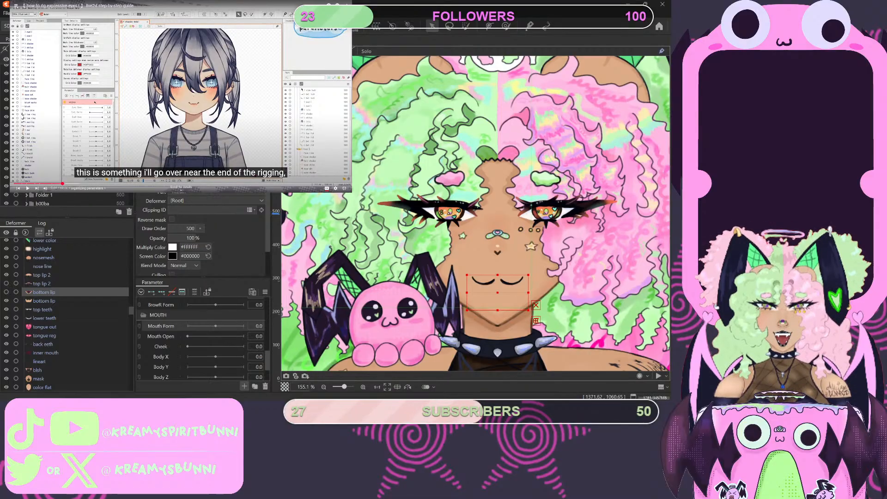
- Add a divider parameter labelled mouth, framed by dashes, between Mouth Form and Mouth Open
click(318, 245)
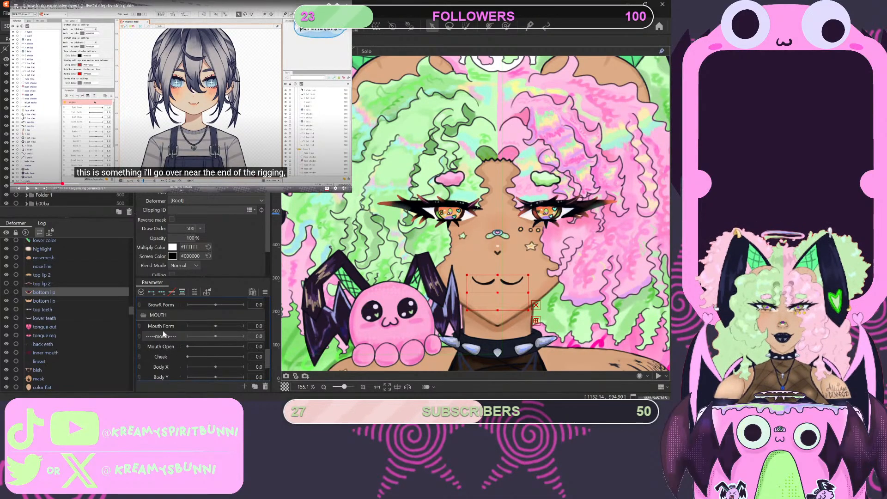
drag(169, 333, 167, 320)
scroll(172, 346, down, 3)
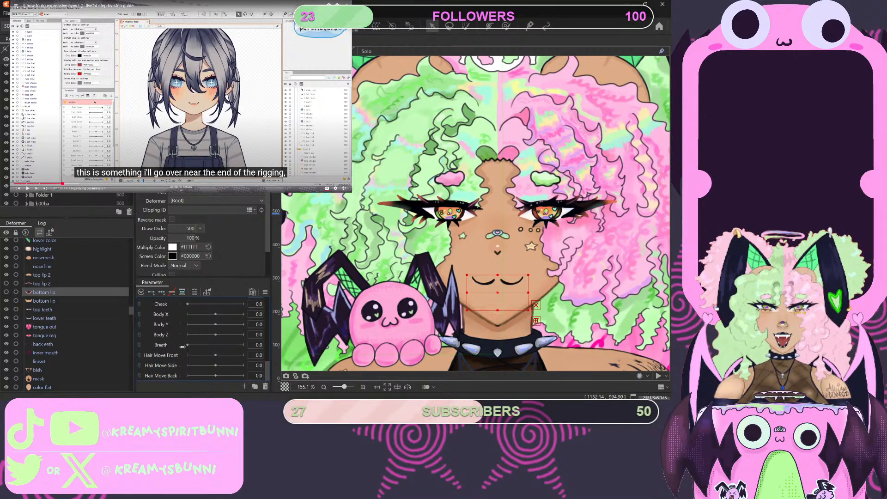
scroll(182, 346, up, 3)
scroll(182, 346, down, 2)
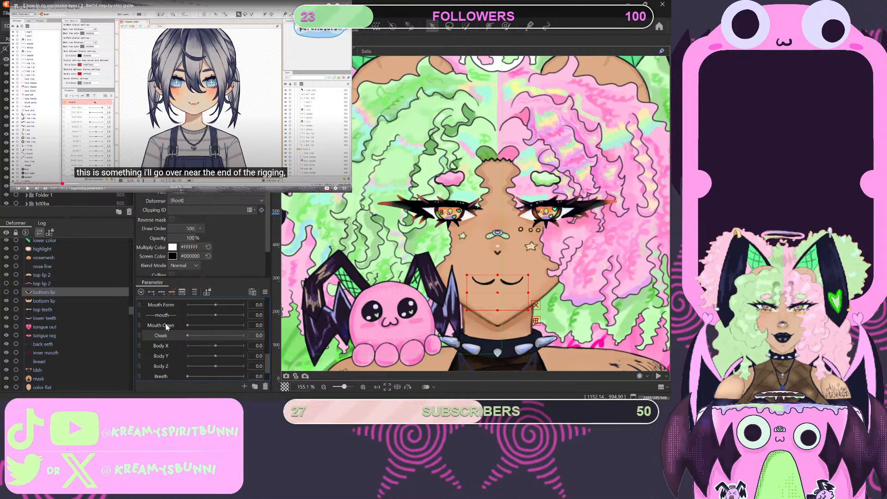
- Place the mouth divider and the parameters from Mouth Form through Cheek inside the MOUTH folder
scroll(162, 319, up, 3)
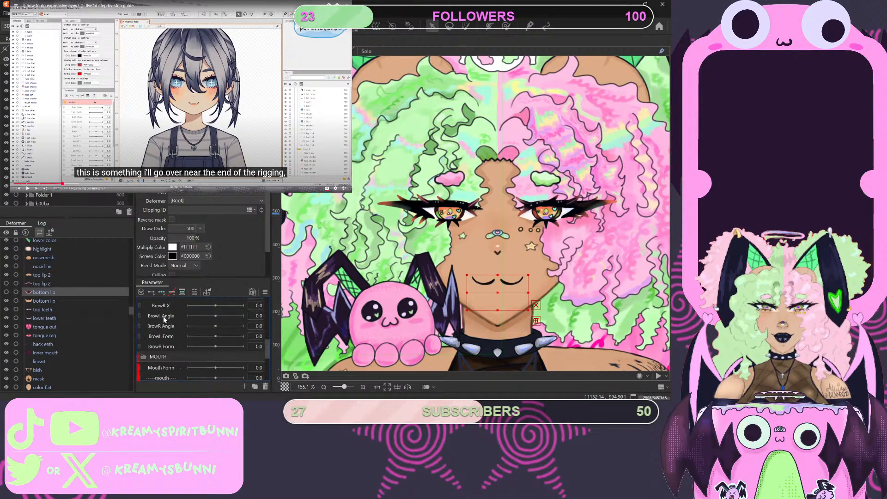
scroll(165, 344, down, 3)
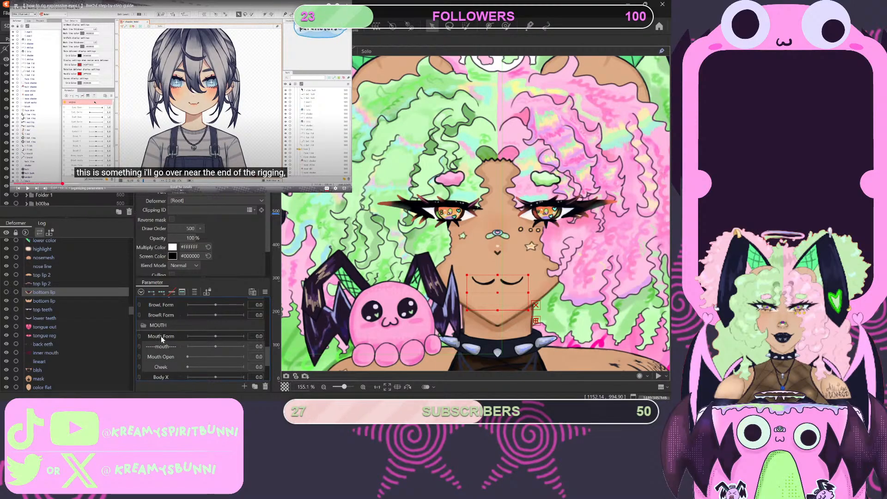
drag(161, 336, 178, 335)
scroll(174, 342, down, 1)
scroll(175, 344, up, 1)
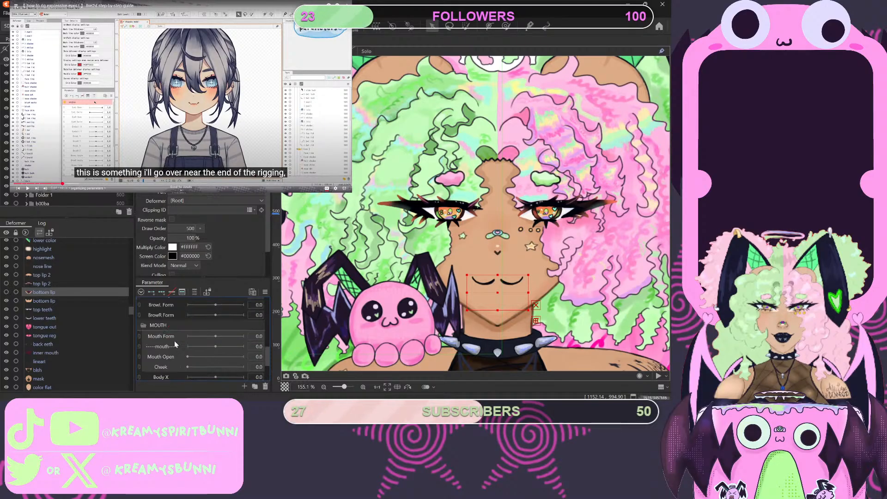
drag(156, 340, 168, 356)
- Examine which parameters and dividers the angles, Eyes, Browl and MOUTH folders contain by collapsing and expanding folders
scroll(170, 360, up, 3)
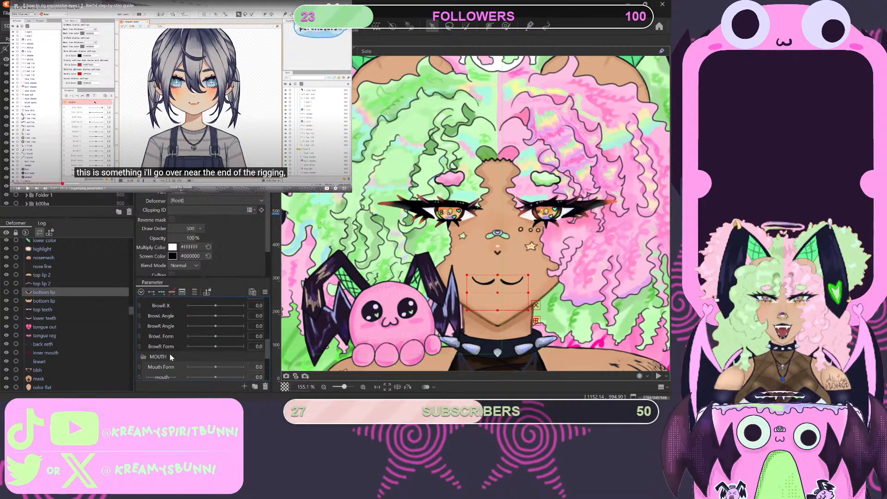
scroll(156, 347, down, 3)
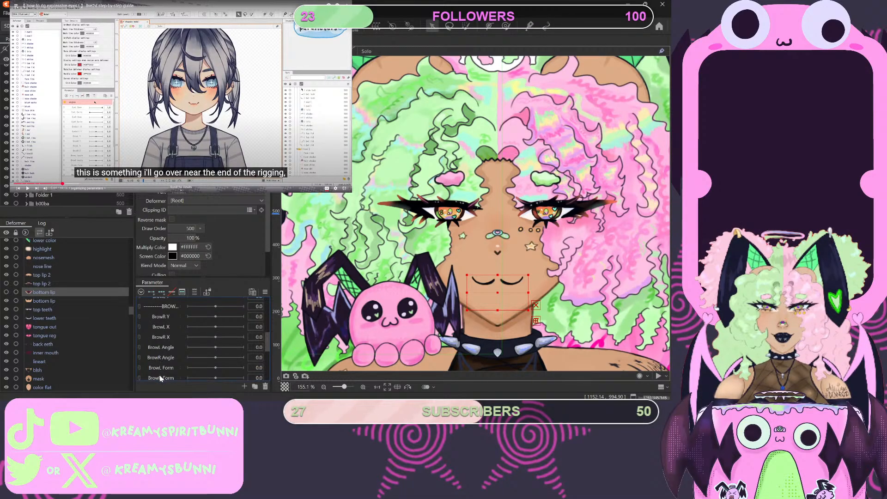
scroll(167, 307, up, 3)
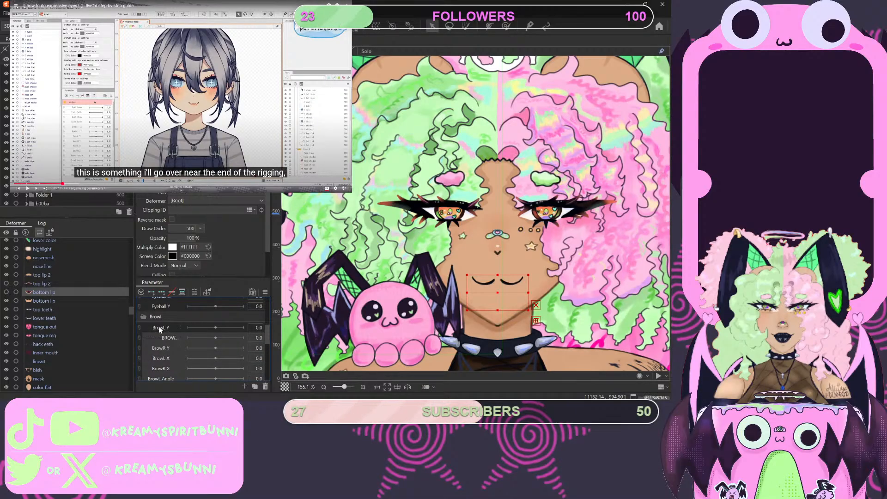
ctrl+click(159, 327)
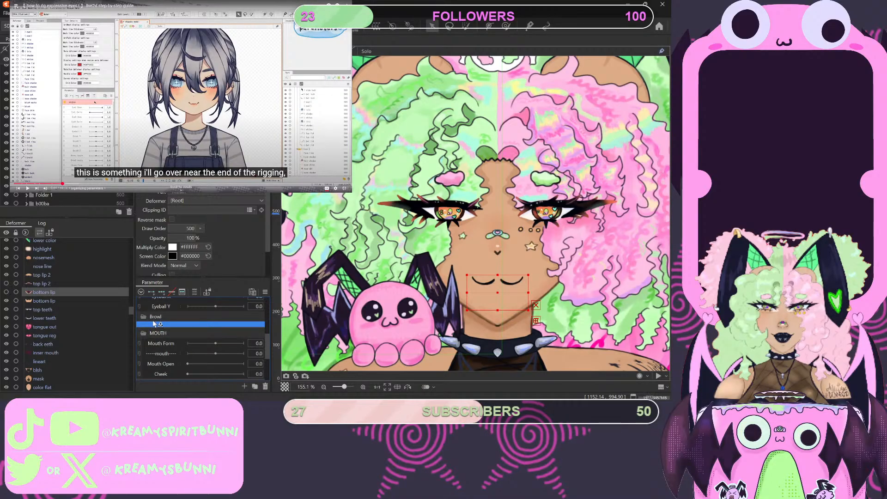
scroll(211, 349, down, 3)
scroll(211, 348, up, 9)
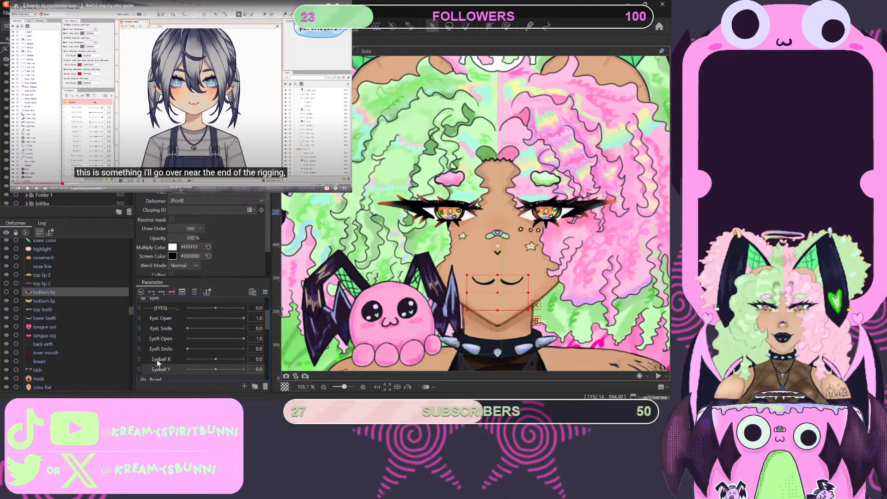
drag(154, 305, 155, 307)
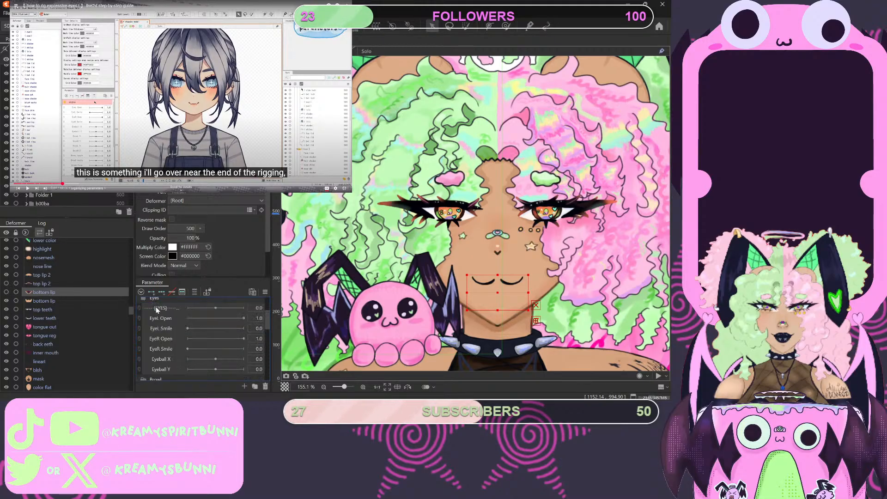
scroll(184, 344, up, 2)
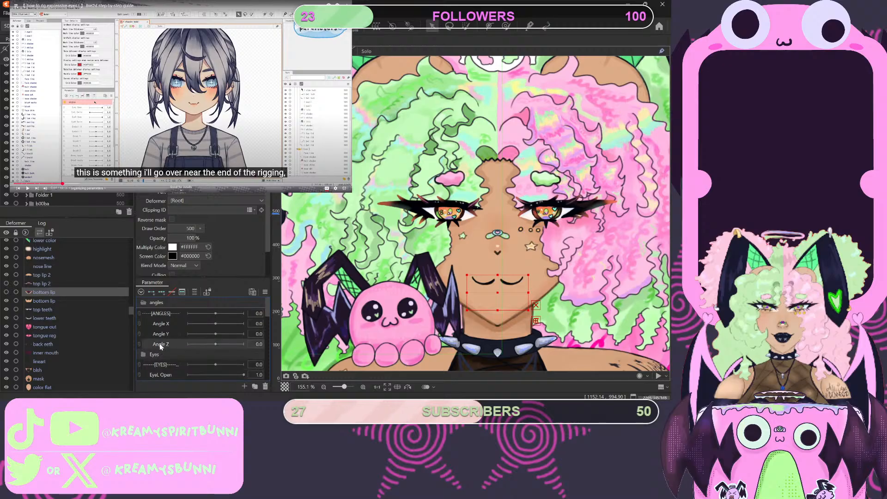
drag(162, 312, 158, 313)
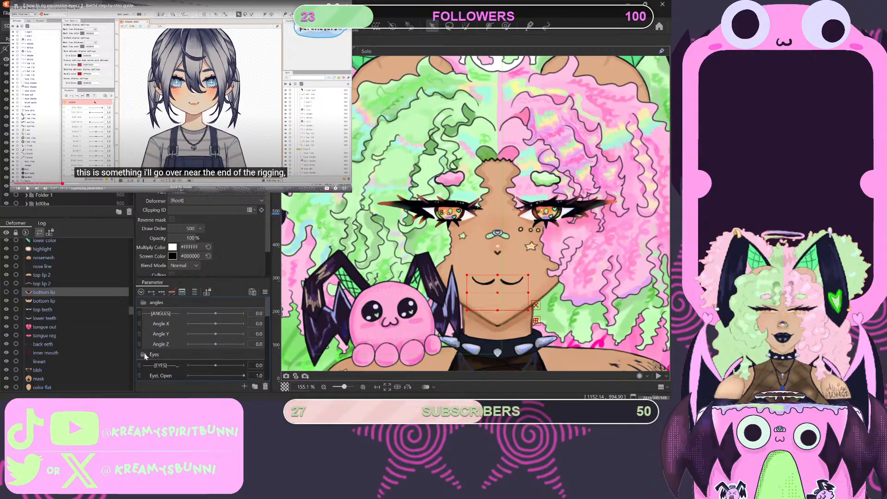
scroll(144, 353, down, 3)
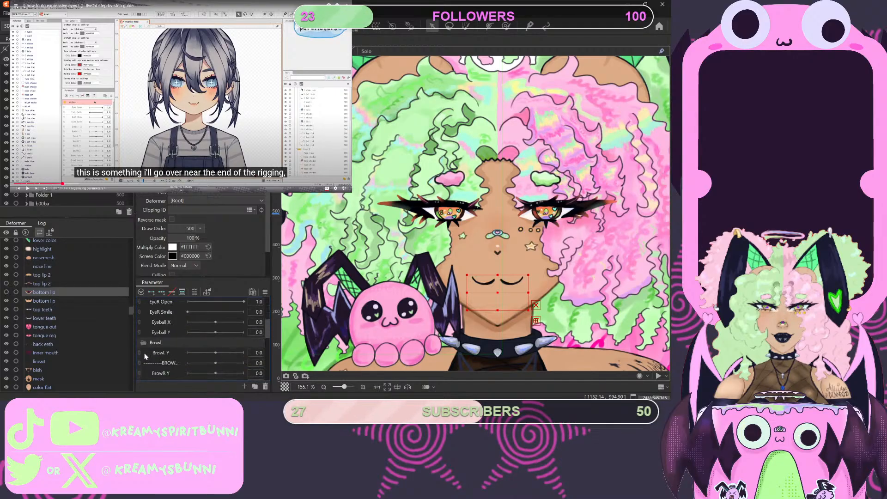
scroll(208, 364, down, 3)
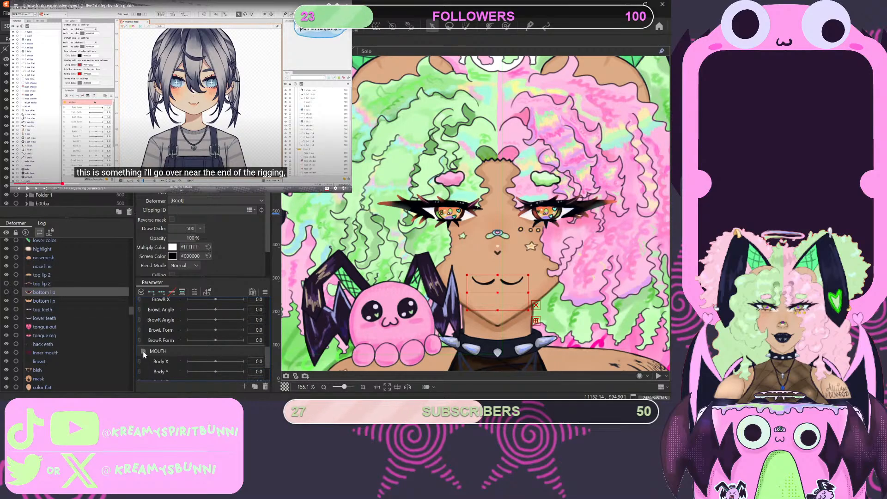
scroll(143, 351, down, 3)
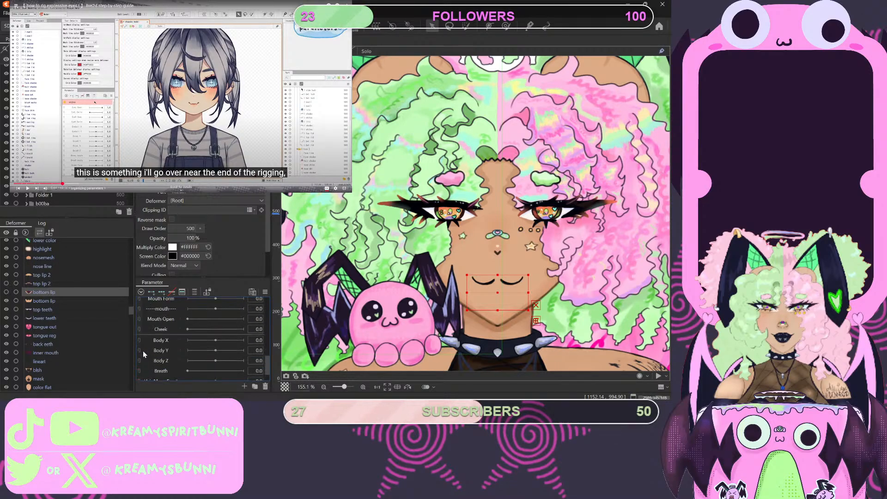
scroll(167, 364, up, 3)
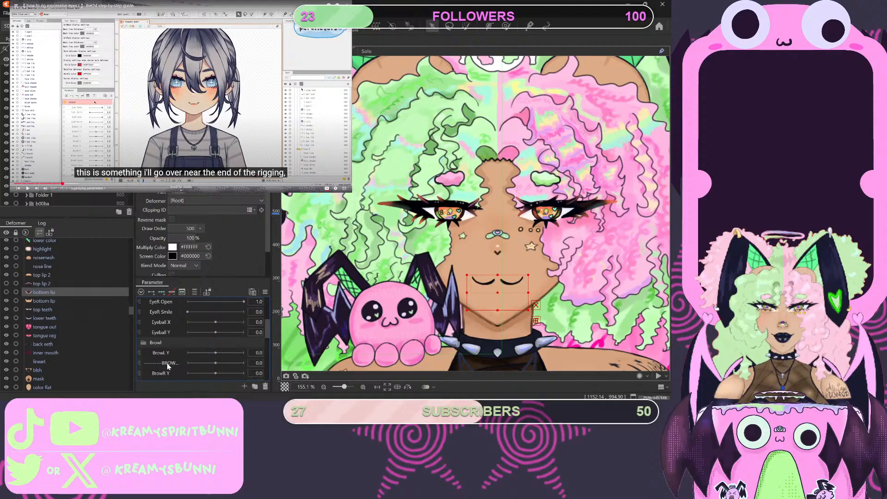
click(143, 311)
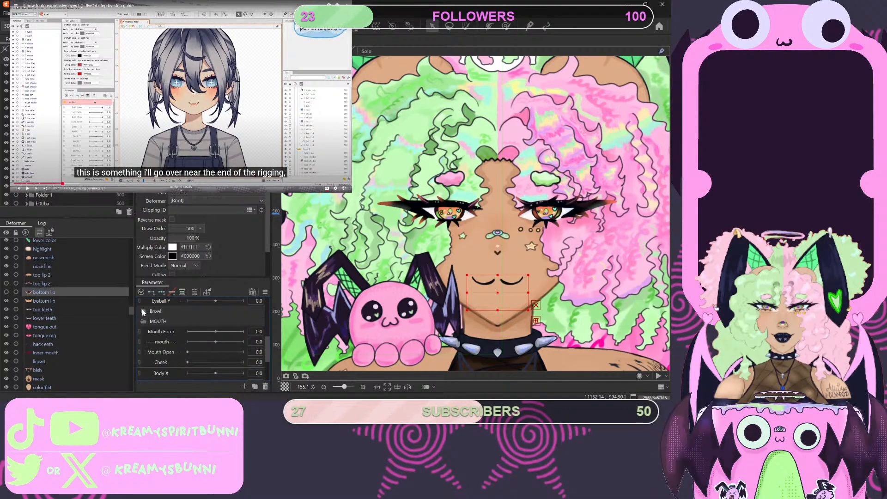
scroll(143, 310, up, 3)
scroll(151, 322, up, 2)
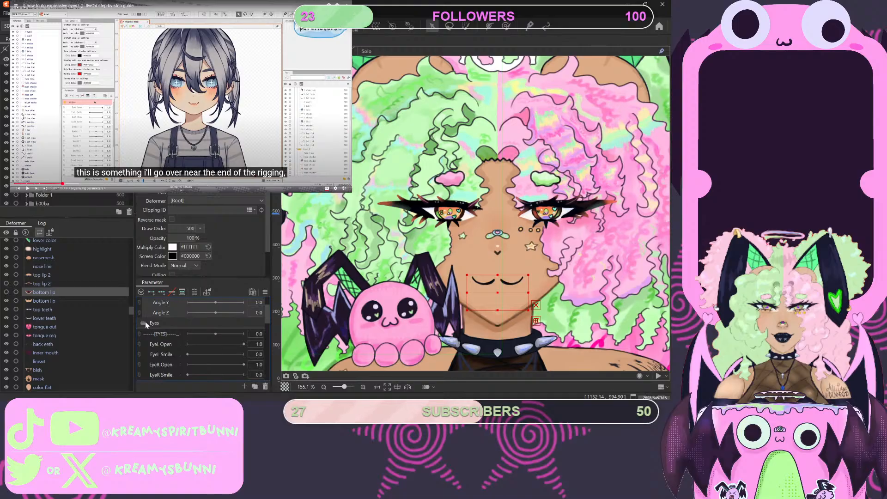
scroll(152, 332, down, 2)
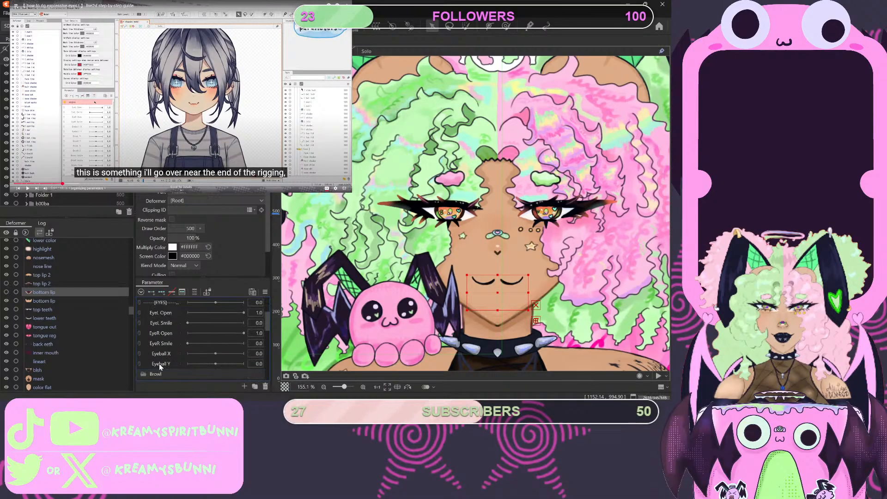
scroll(156, 312, up, 2)
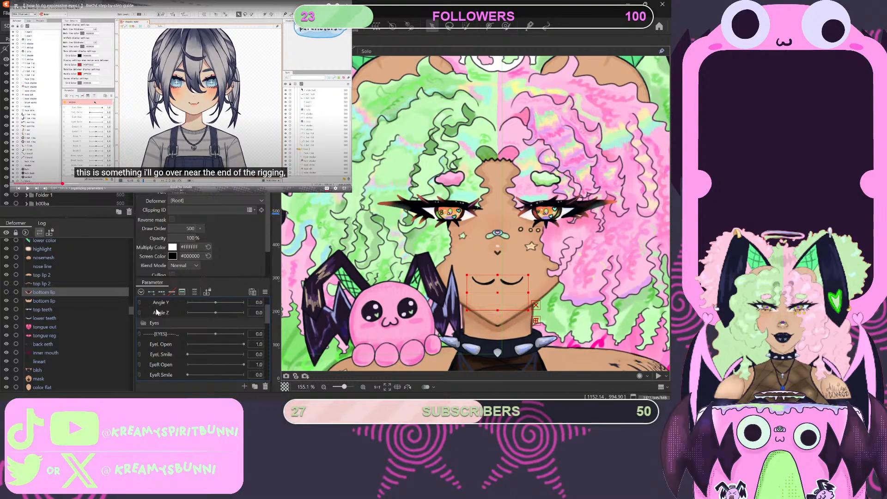
- Check the Eyes folder's contents, including the EYES divider and the eye open and smile parameters
shift+click(162, 336)
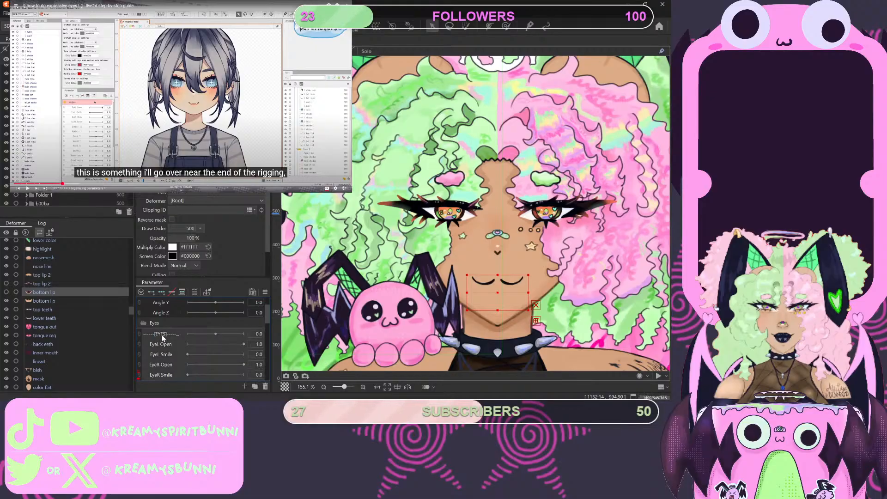
drag(158, 334, 143, 324)
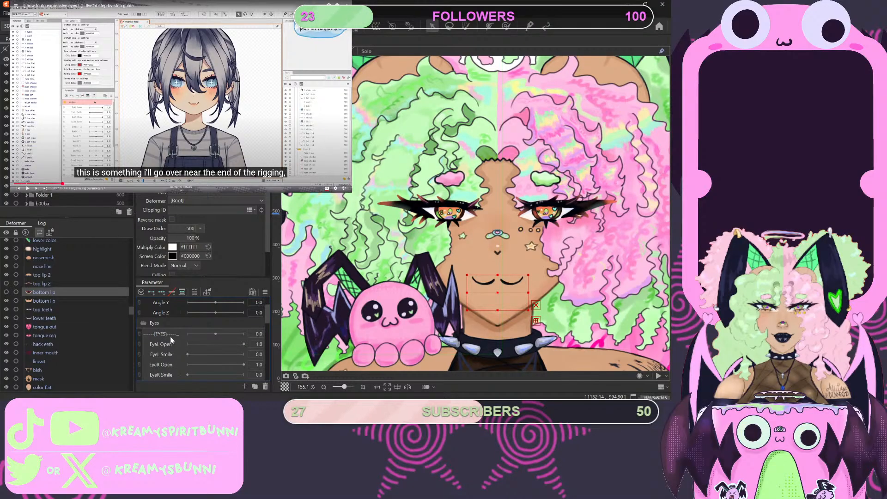
click(146, 322)
click(157, 331)
click(159, 355)
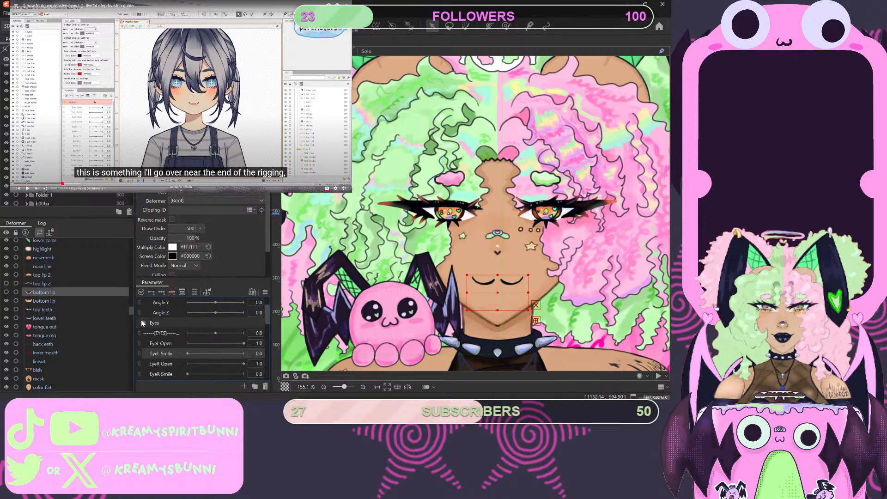
shift+click(164, 375)
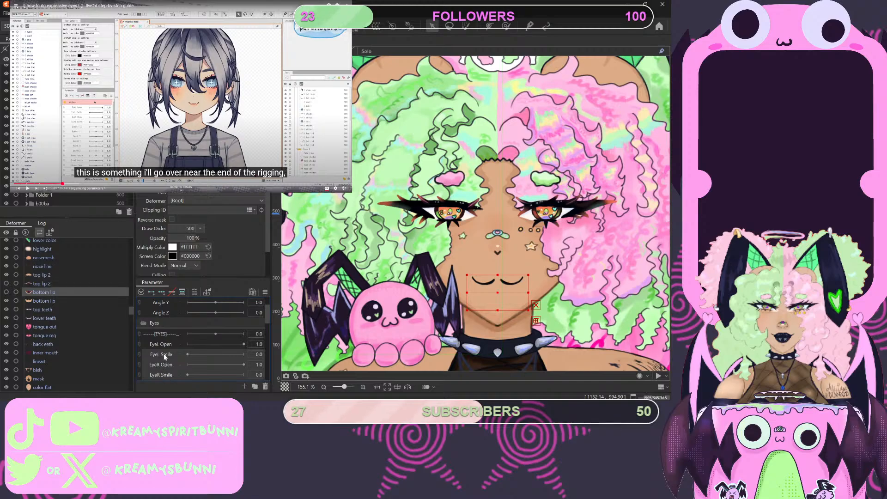
- Place the EYES divider and the left and right eye open and smile parameters inside the Eyes folder
shift+click(158, 334)
click(158, 373)
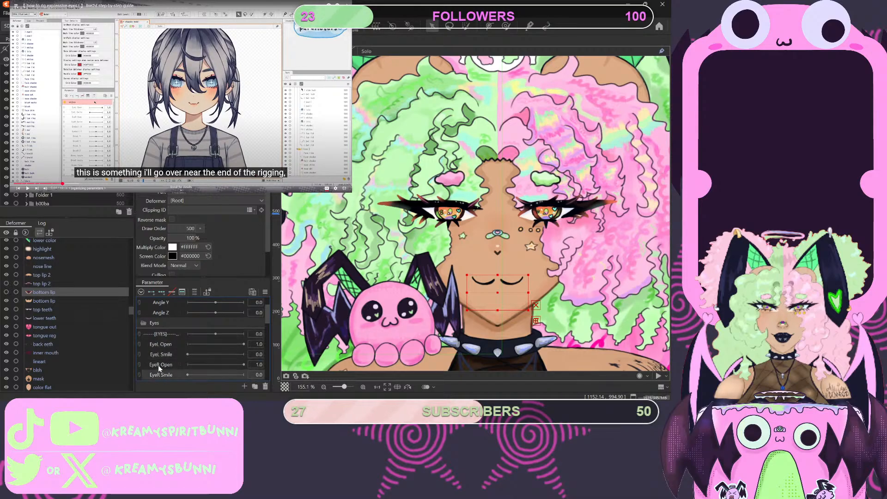
click(159, 364)
click(159, 373)
shift+click(168, 335)
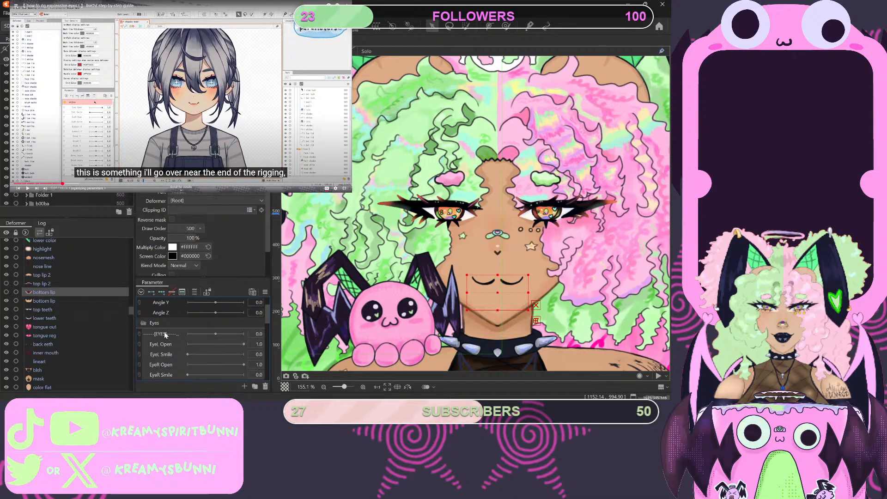
drag(163, 331, 163, 328)
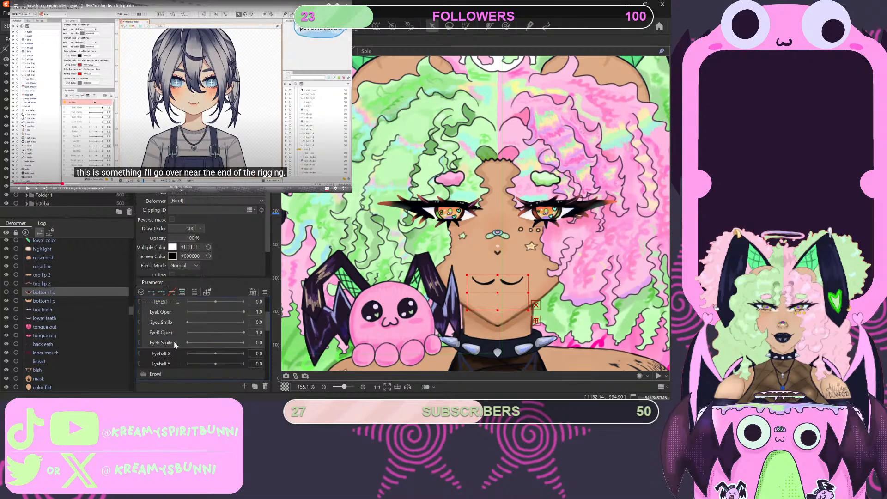
- Place the Eyeball X and Eyeball Y parameters inside the Eyes folder, below EyeR Smile
scroll(174, 341, down, 1)
click(165, 364)
shift+click(162, 353)
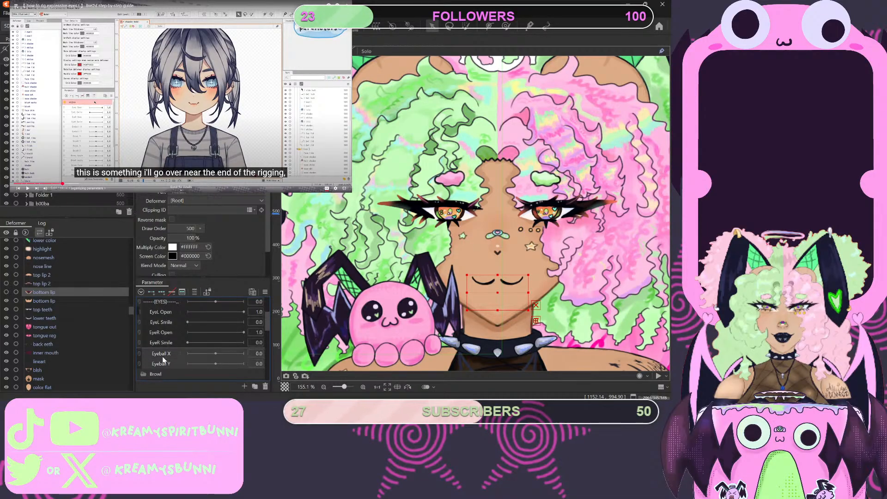
mouse_move(162, 354)
mouse_down()
mouse_move(166, 331)
mouse_move(176, 364)
mouse_up()
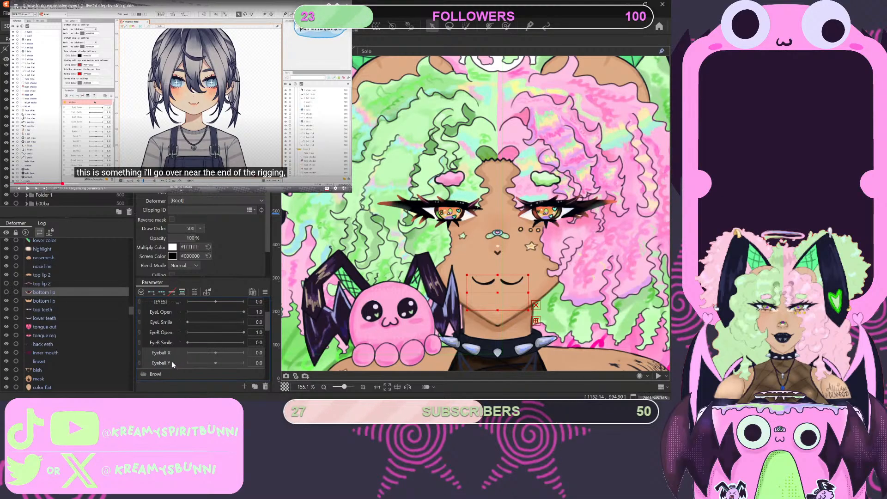
- Place the ANGLES divider and the Angle X, Angle Y and Angle Z parameters inside the angles folder
scroll(171, 356, up, 3)
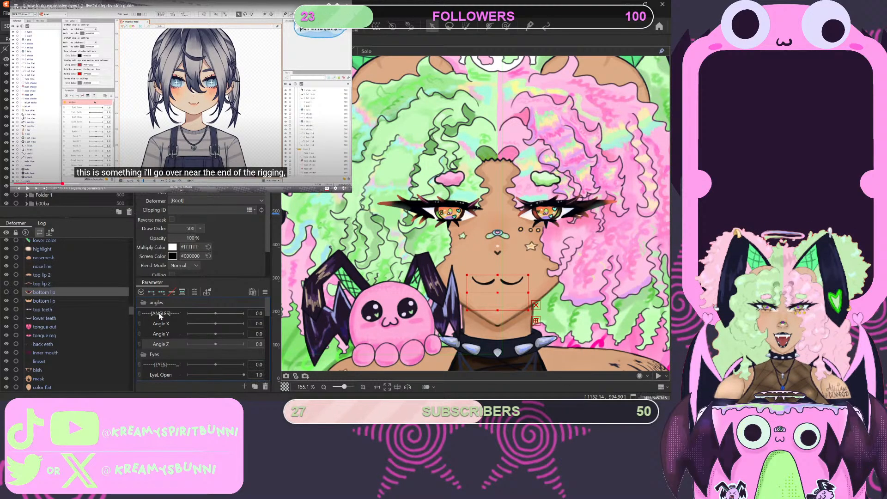
drag(160, 314, 162, 310)
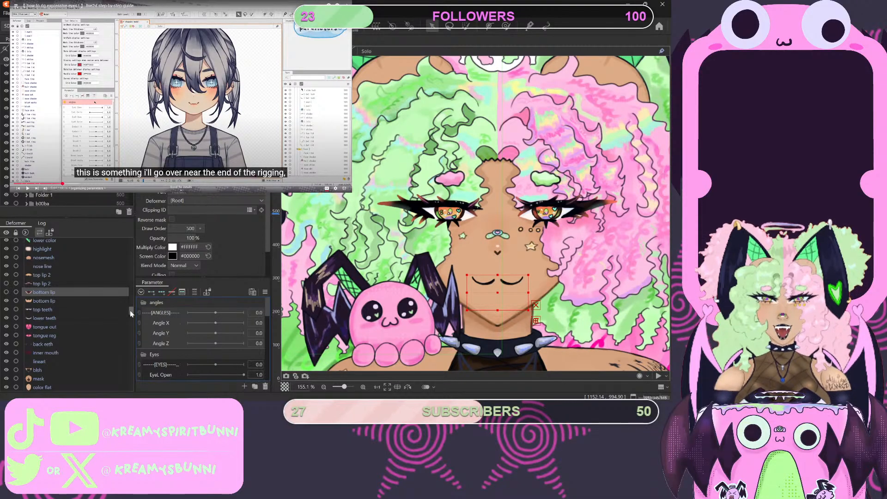
- Create a parameter folder named Body between Cheek and Body X
scroll(161, 333, down, 5)
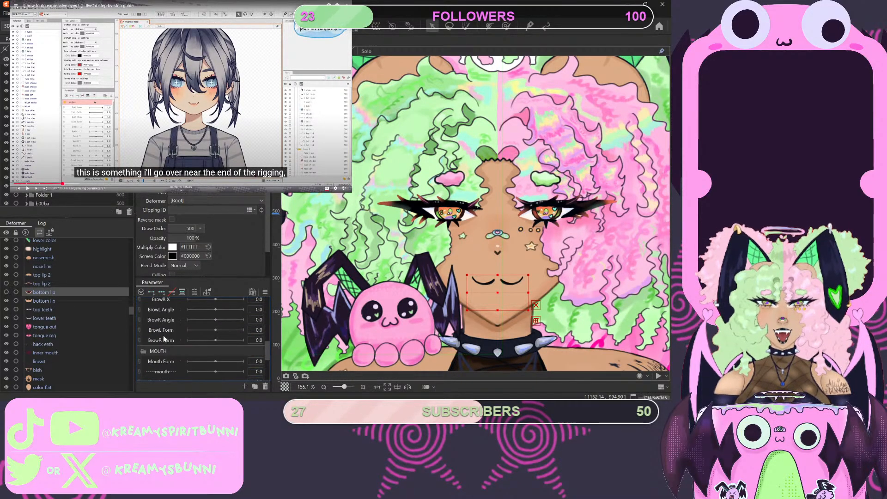
scroll(163, 338, up, 3)
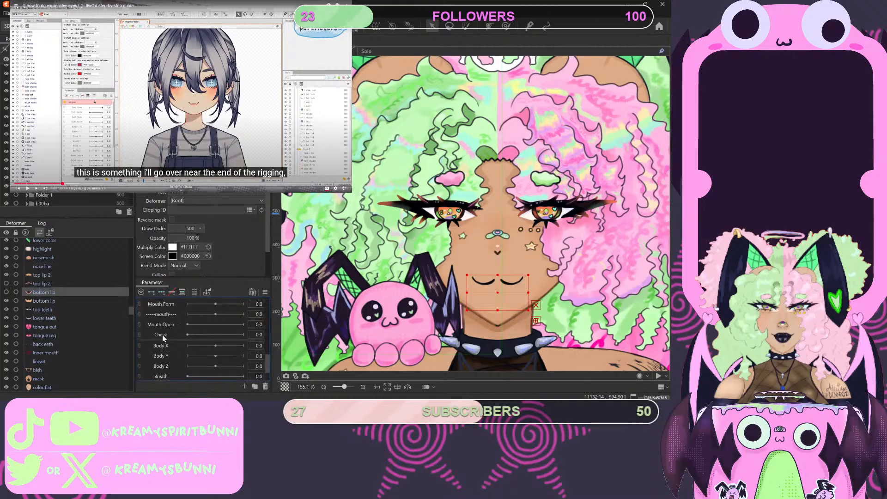
scroll(162, 338, down, 4)
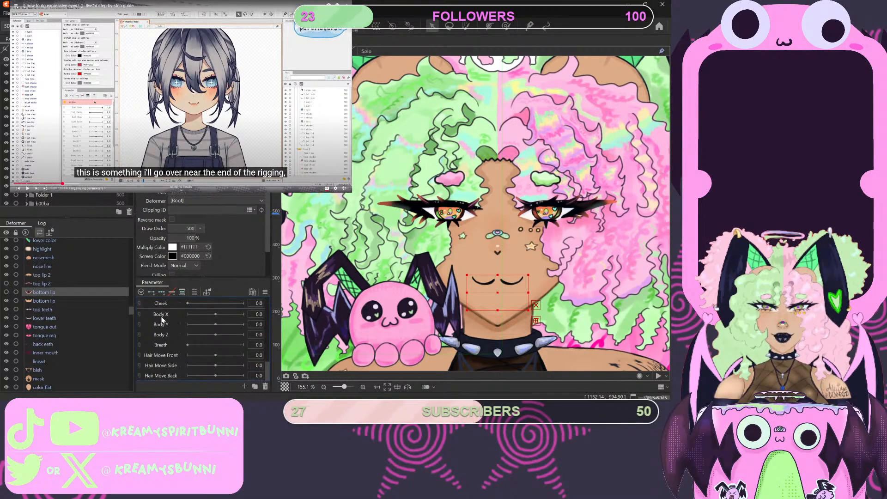
click(161, 316)
click(253, 387)
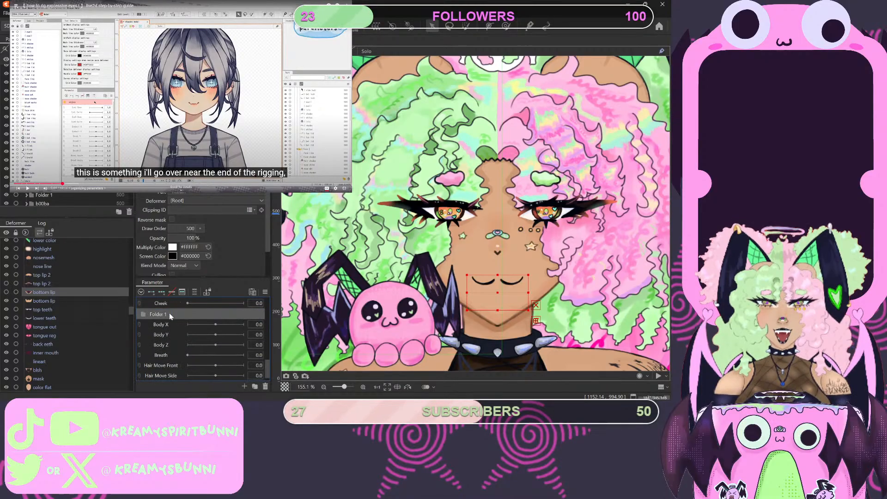
double_click(169, 313)
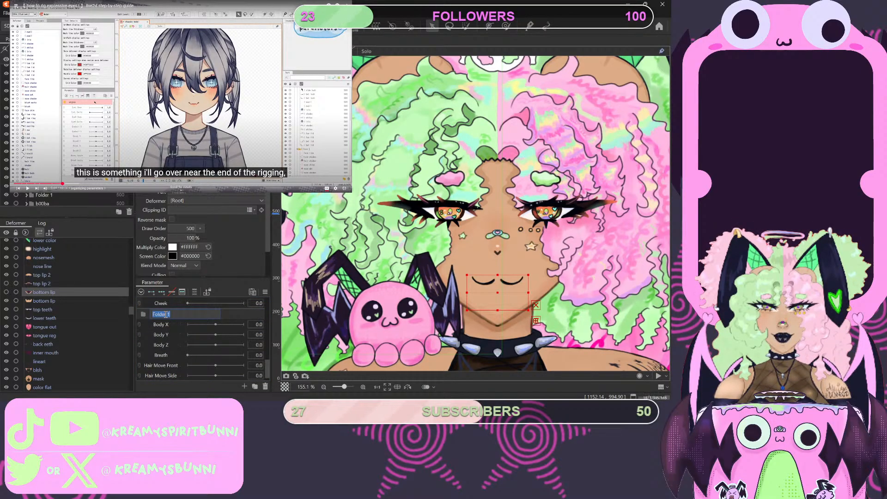
key(BackSpace)
text(B)
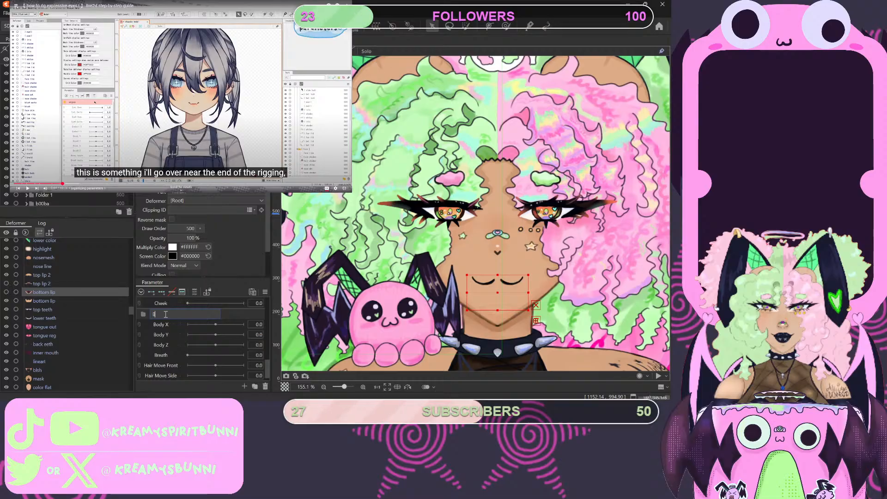
text(ody)
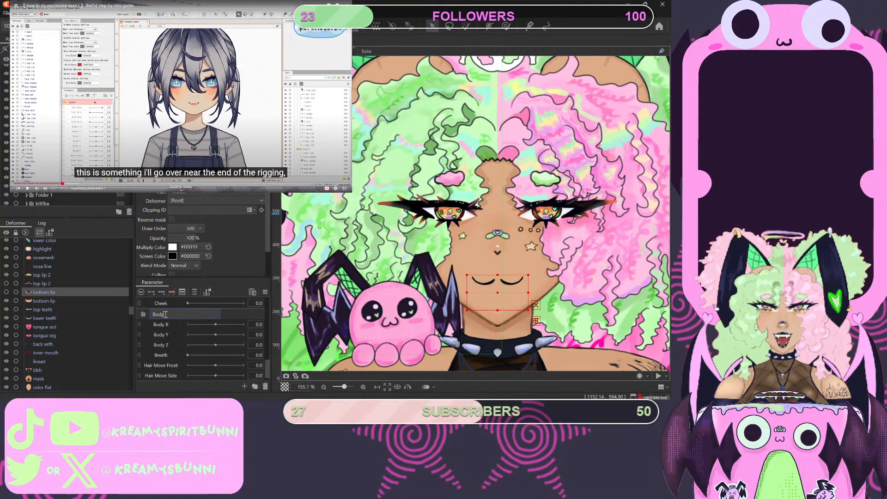
key(Return)
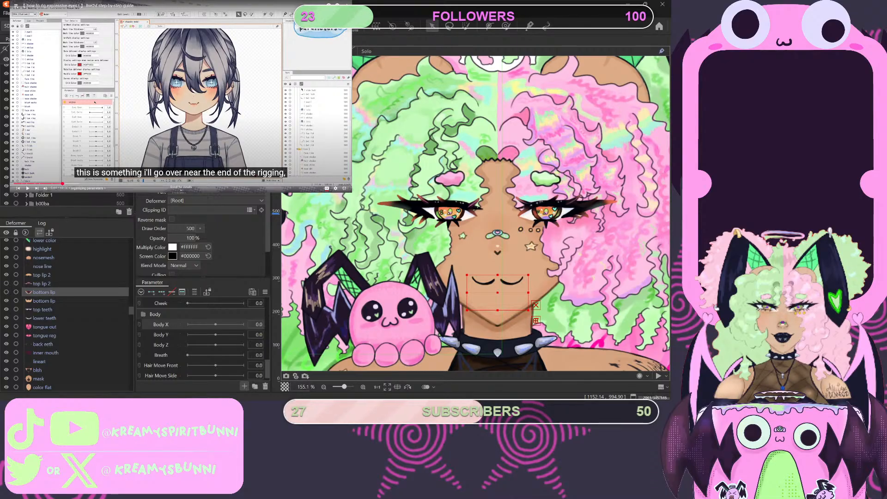
- Add a dashed BODY divider above Body X and place it with Body X through Breath inside the Body folder
click(324, 250)
drag(154, 334, 160, 321)
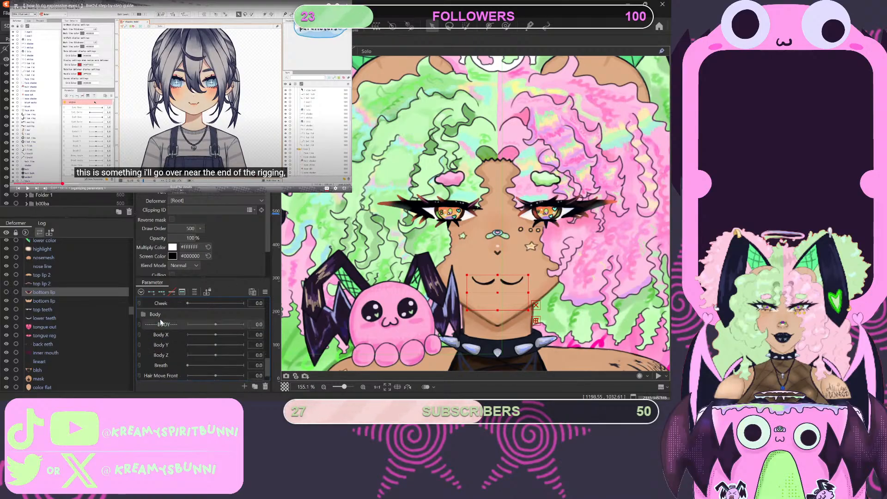
click(160, 365)
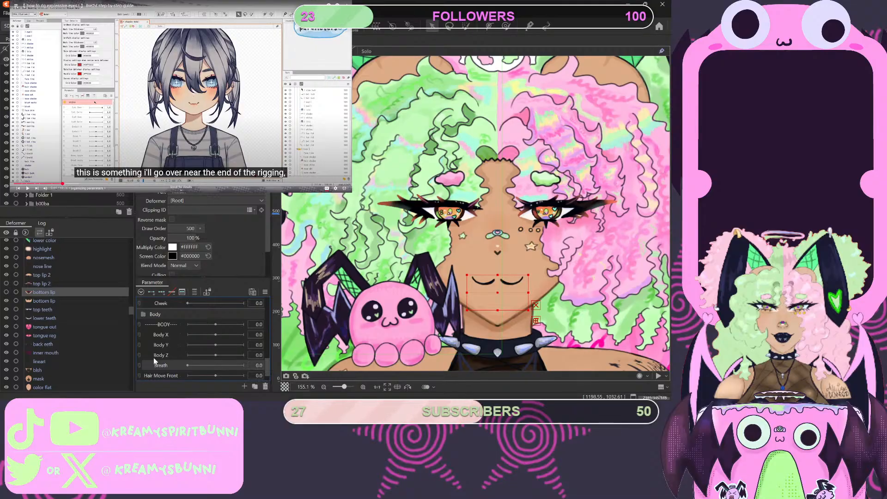
shift+click(148, 323)
drag(150, 323, 163, 358)
click(144, 345)
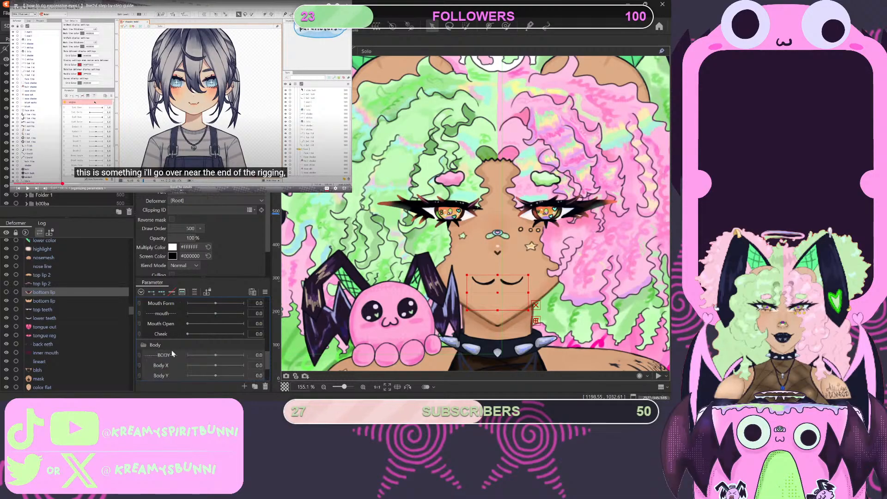
- Create a parameter folder named HAIR and position it between Breath and Hair Move Front
scroll(164, 362, down, 2)
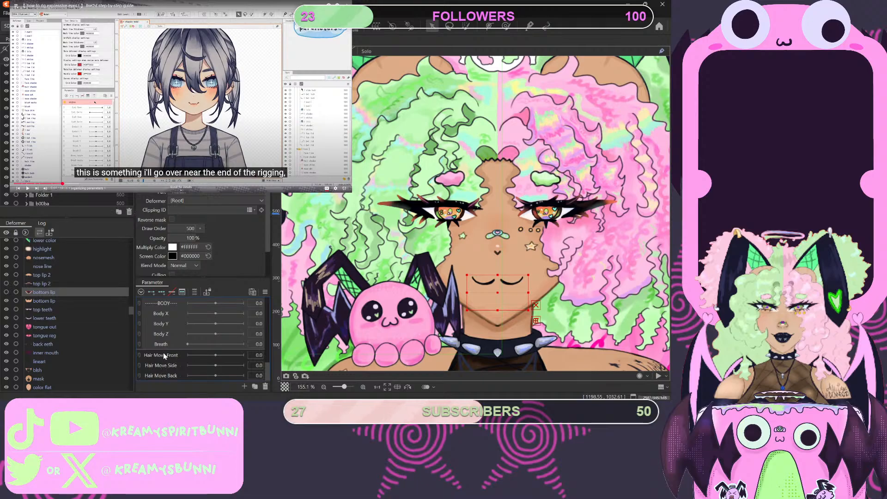
click(163, 356)
click(254, 386)
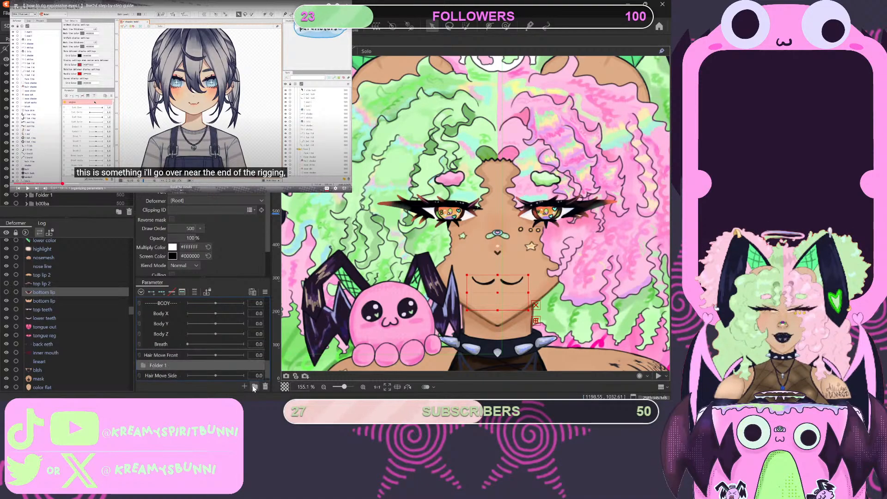
drag(166, 367, 164, 354)
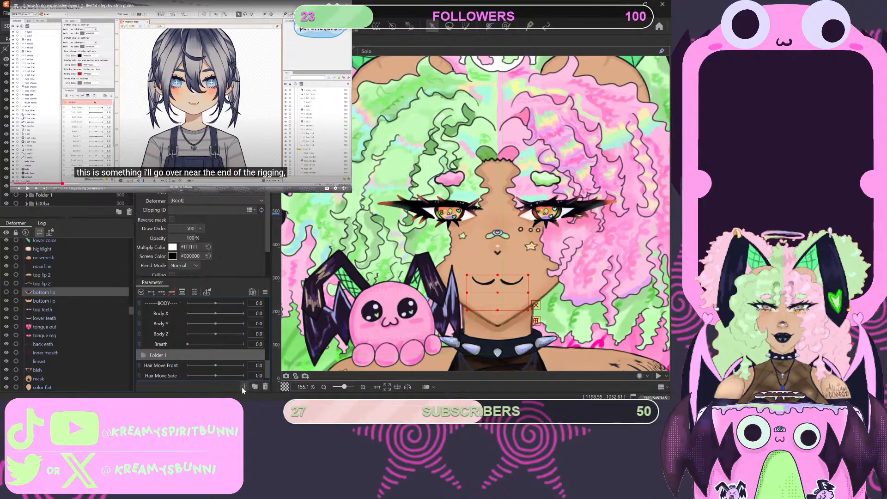
double_click(163, 355)
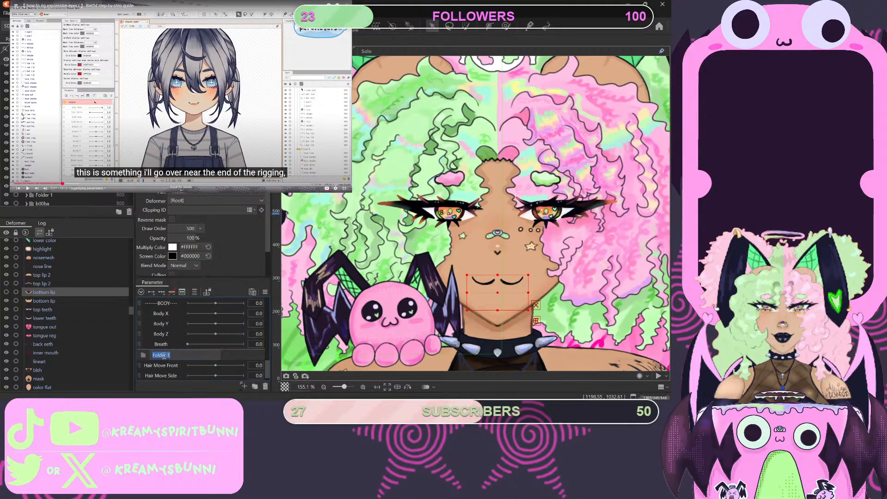
text(H)
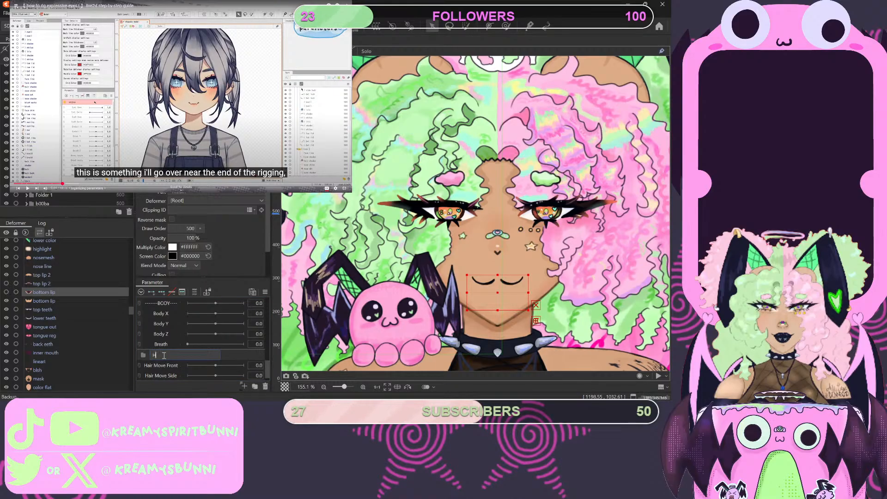
text(A)
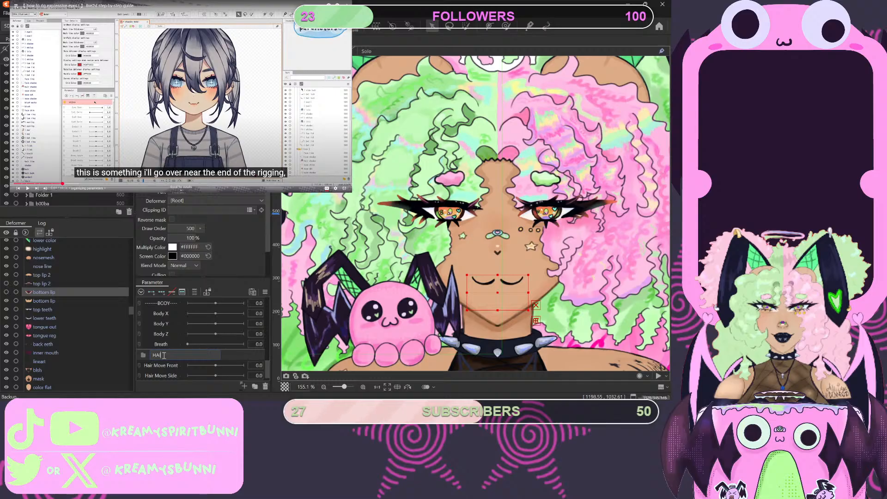
text(IR)
key(Return)
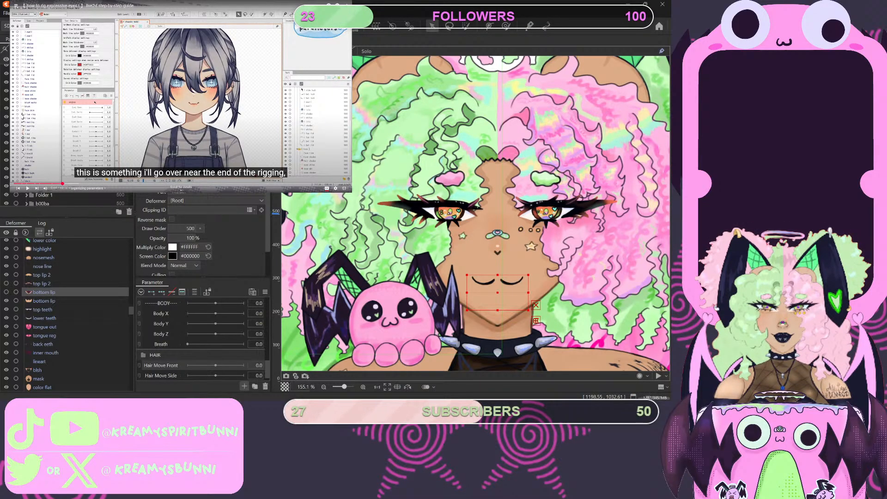
- Add a divider parameter labelled HAIR, framed by dashes, and move it above Hair Move Front
key(Return)
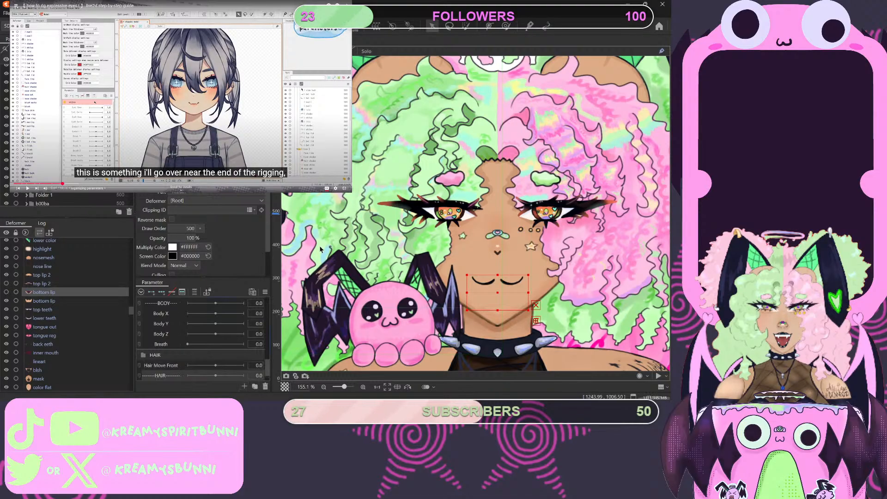
scroll(185, 351, down, 1)
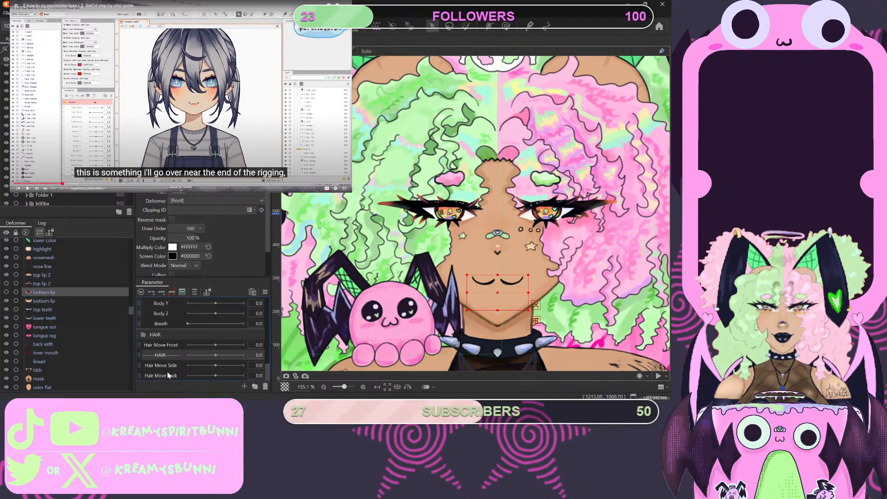
mouse_move(164, 353)
mouse_down()
mouse_move(161, 337)
mouse_move(161, 363)
mouse_up()
- Place the HAIR divider and the Hair Move Front, Side and Back parameters inside the HAIR folder
scroll(161, 368, down, 1)
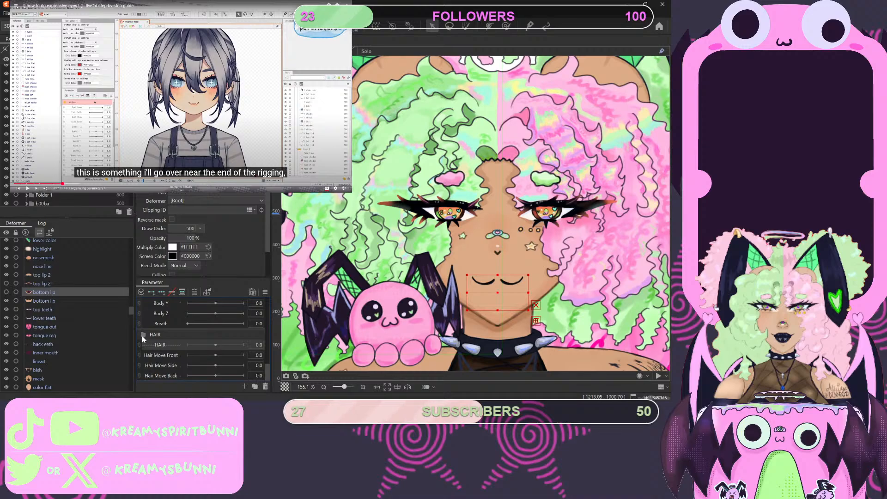
click(159, 374)
scroll(159, 375, down, 1)
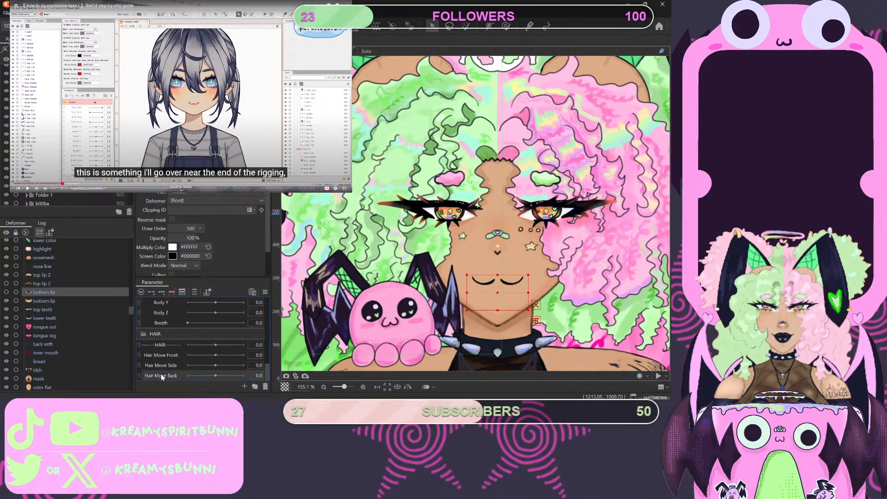
shift+click(160, 345)
drag(160, 345, 170, 376)
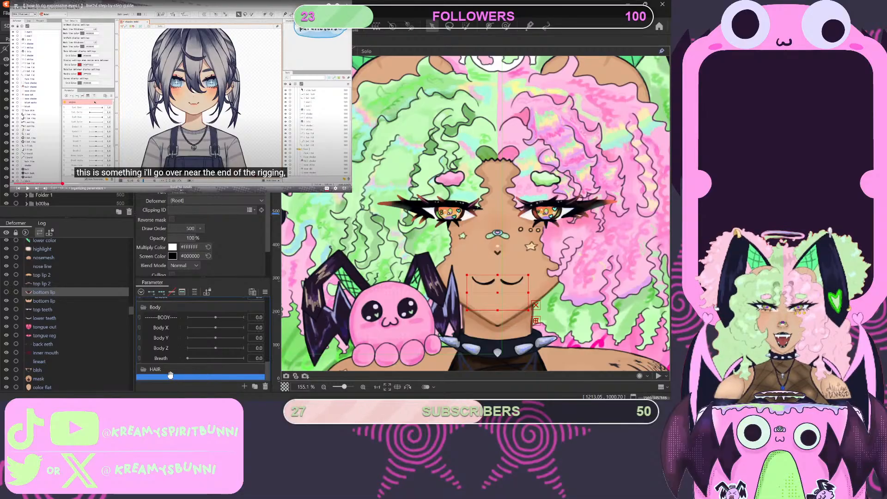
scroll(171, 376, down, 2)
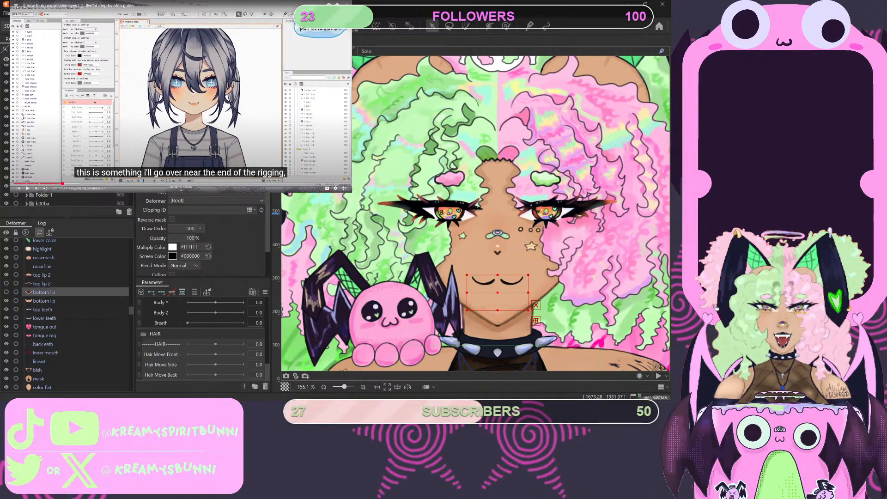
- Replay the tutorial's folder coloring part, color the angles parameter folder pink, and collapse the angles and Eyes folders
scroll(201, 346, down, 5)
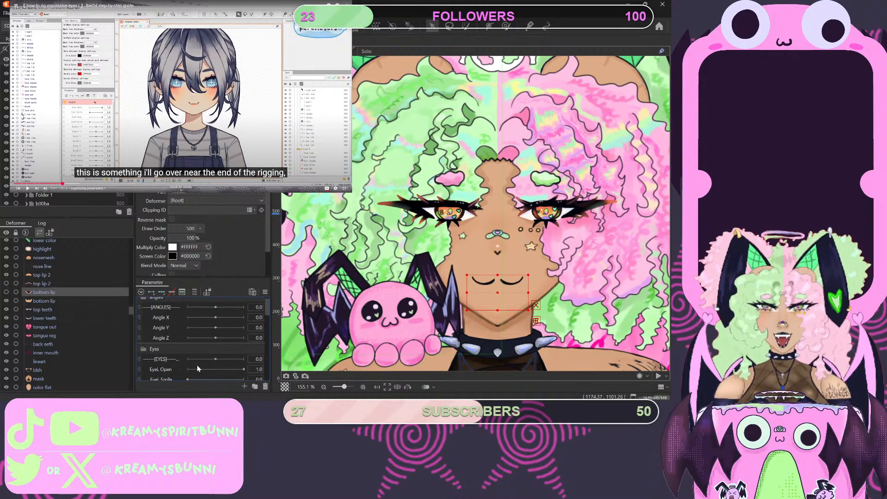
scroll(197, 365, down, 2)
scroll(165, 317, up, 6)
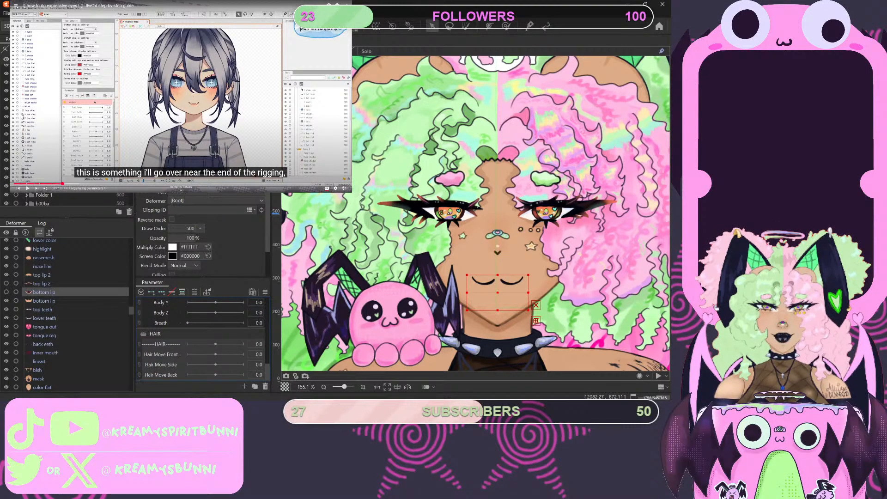
click(58, 183)
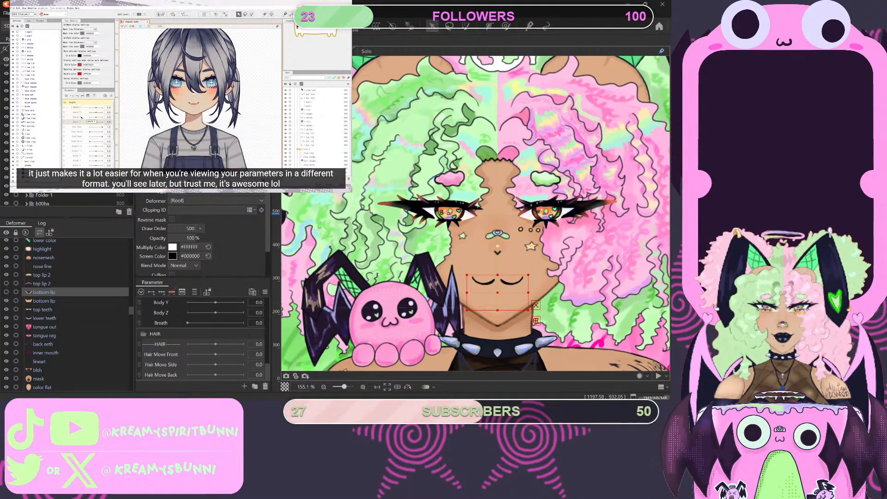
scroll(203, 339, up, 5)
scroll(203, 339, up, 5)
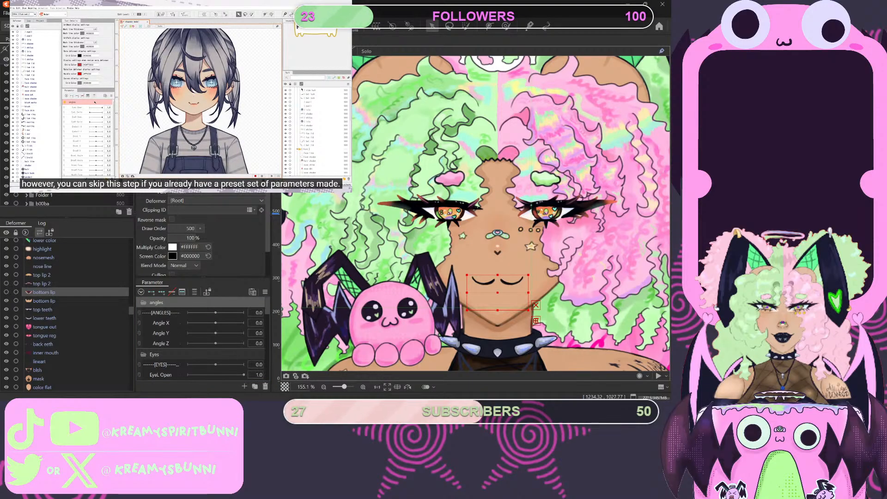
click(143, 303)
click(144, 313)
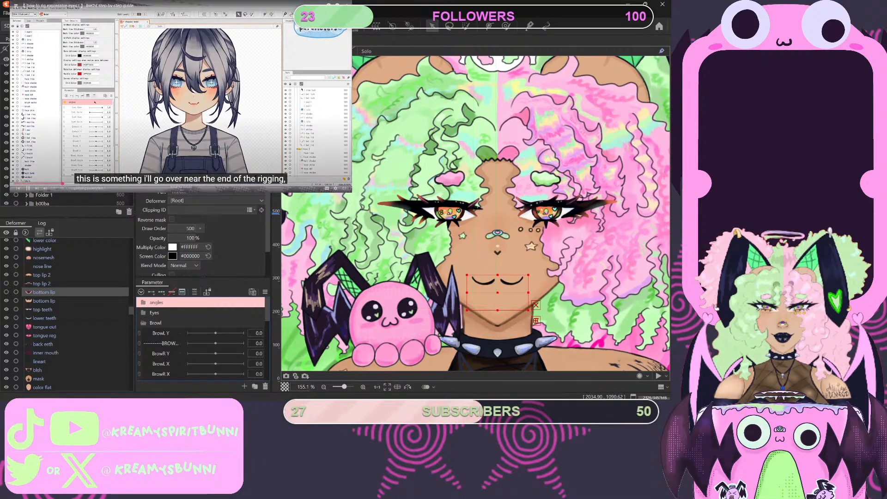
- Color the Eyes parameter folder light orange and the Browl folder yellow, and collapse Browl
key(space)
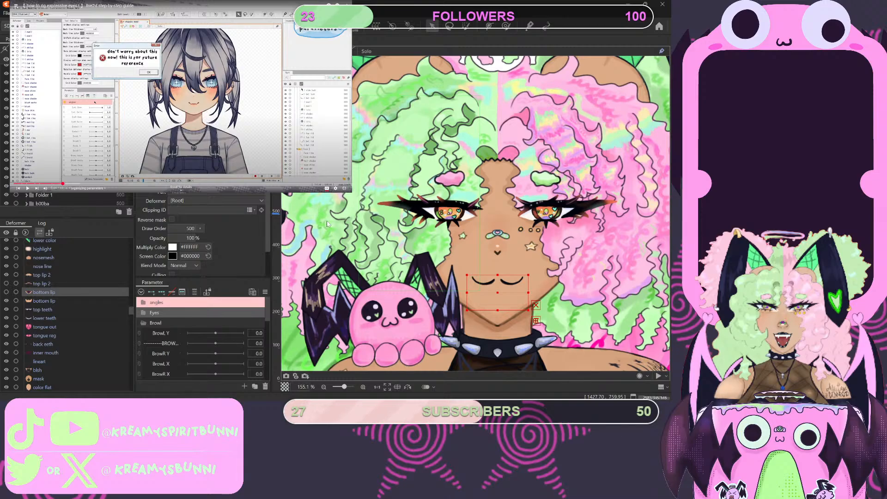
click(315, 243)
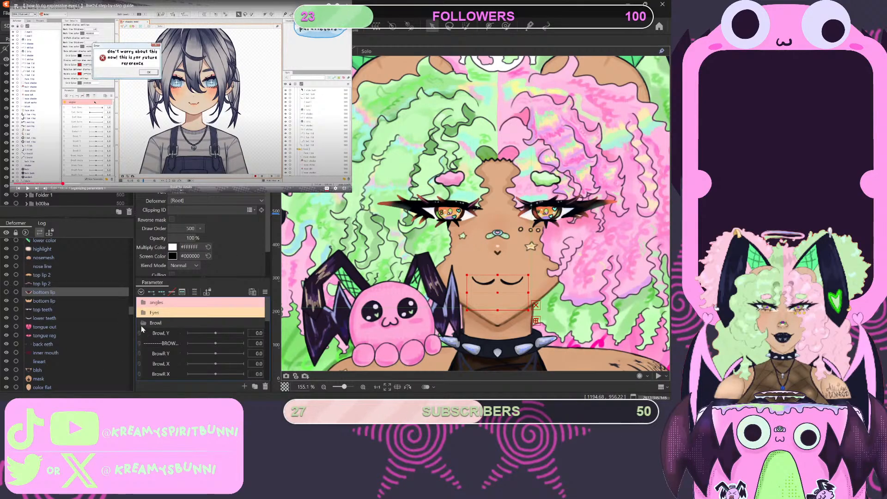
click(143, 323)
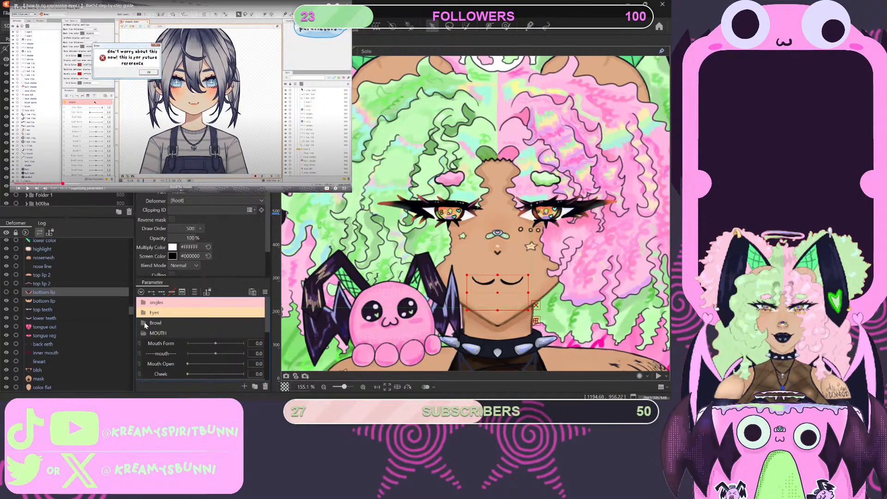
click(159, 323)
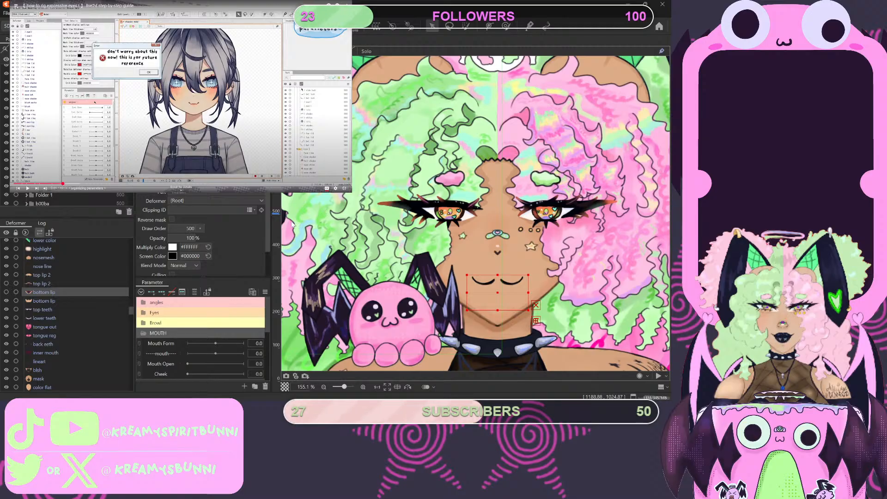
- Color the MOUTH parameter folder green, Body turquoise and HAIR purple, collapsing each folder
click(278, 232)
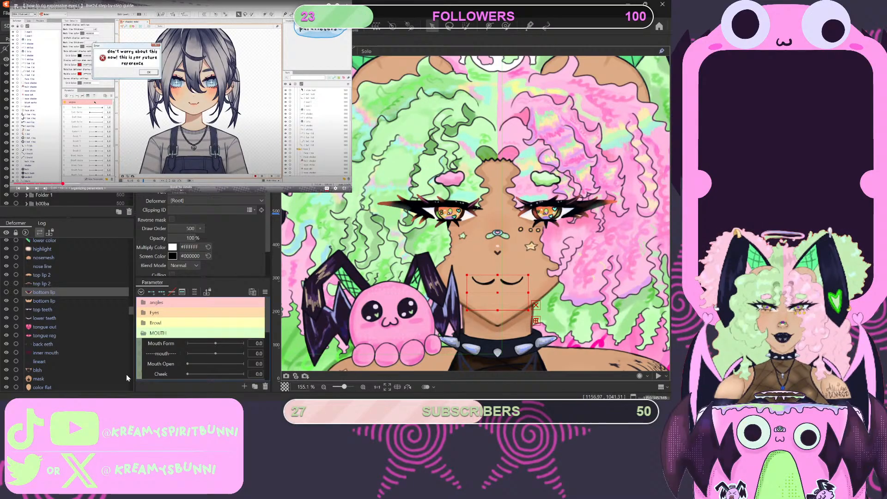
click(143, 334)
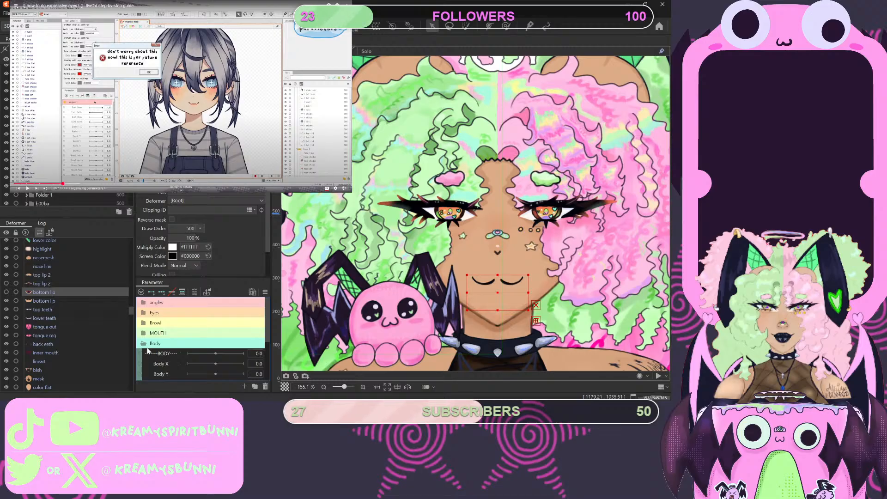
scroll(147, 350, down, 1)
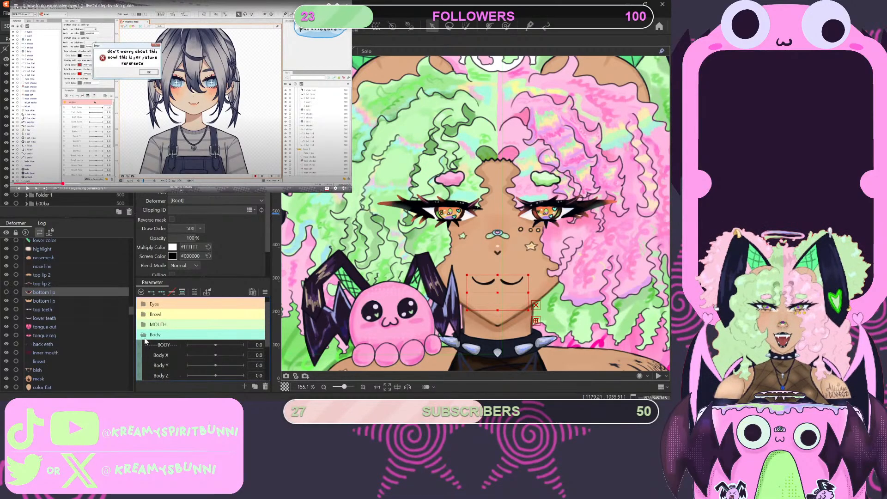
click(144, 335)
scroll(146, 346, up, 1)
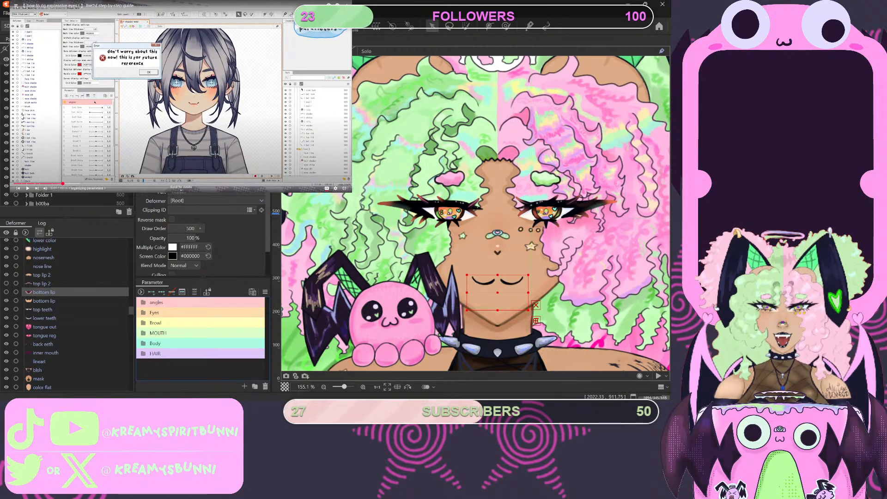
- Watch the tutorial's part on exporting parameter settings and using preset parameters, skipping the advertisement and revisiting the relevant passages
key(space)
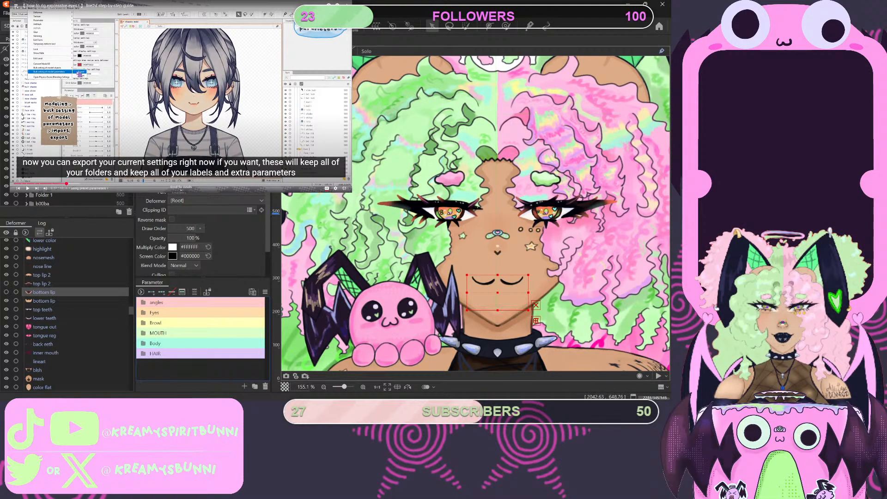
key(space)
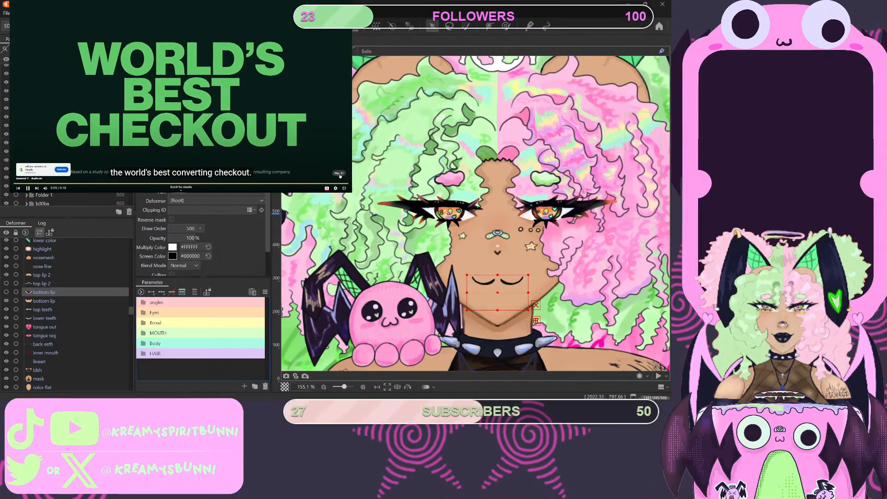
click(339, 173)
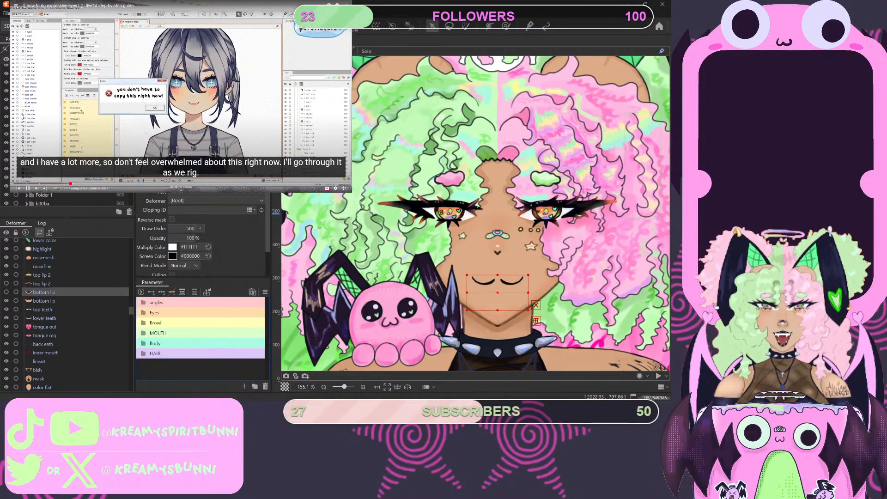
click(61, 184)
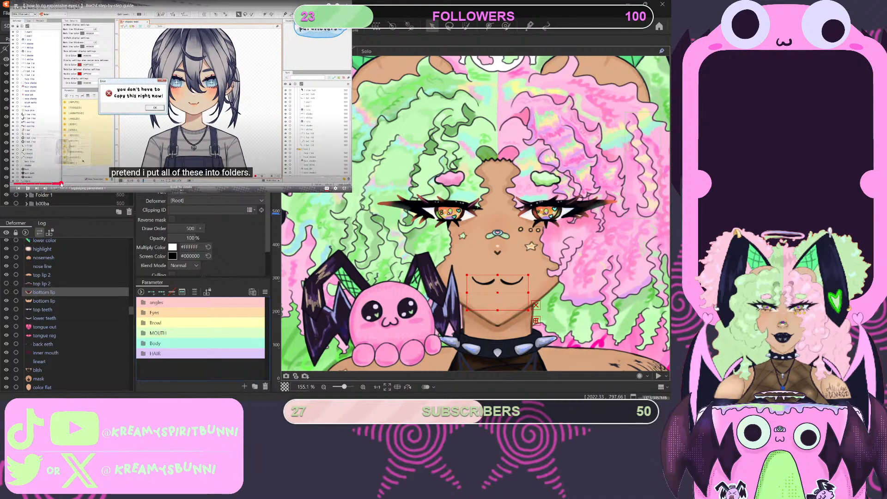
click(69, 184)
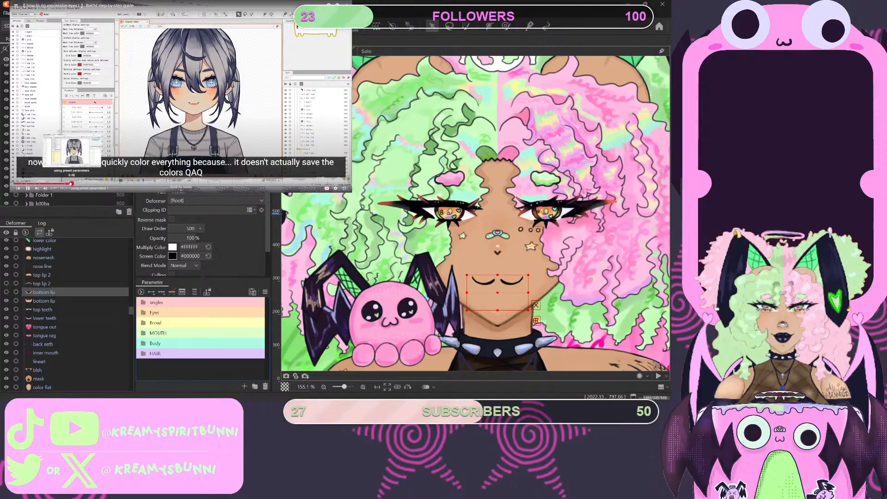
click(70, 183)
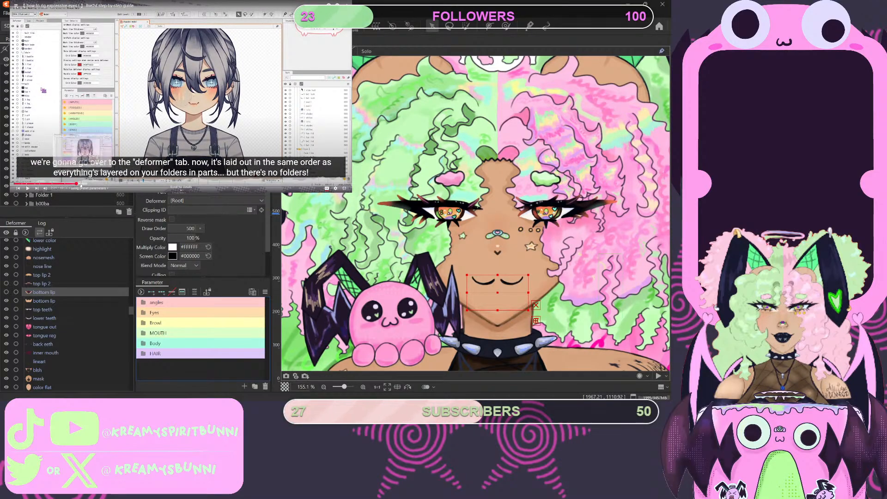
drag(74, 183, 55, 183)
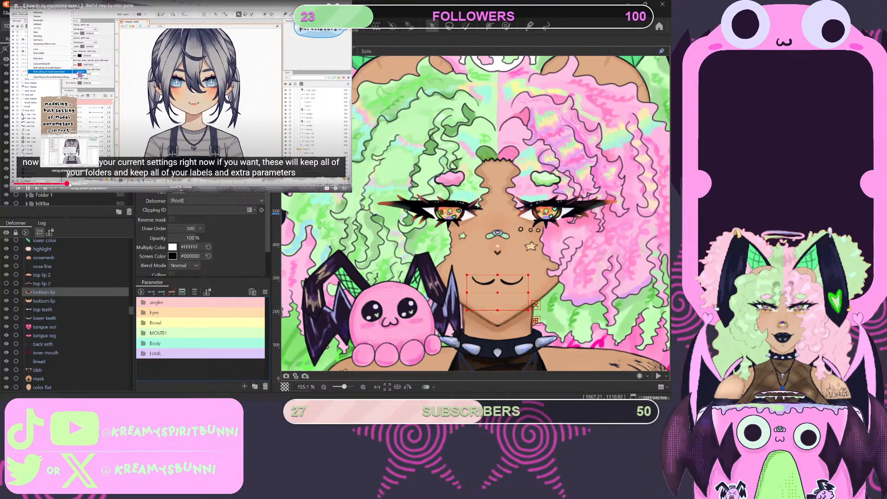
click(73, 184)
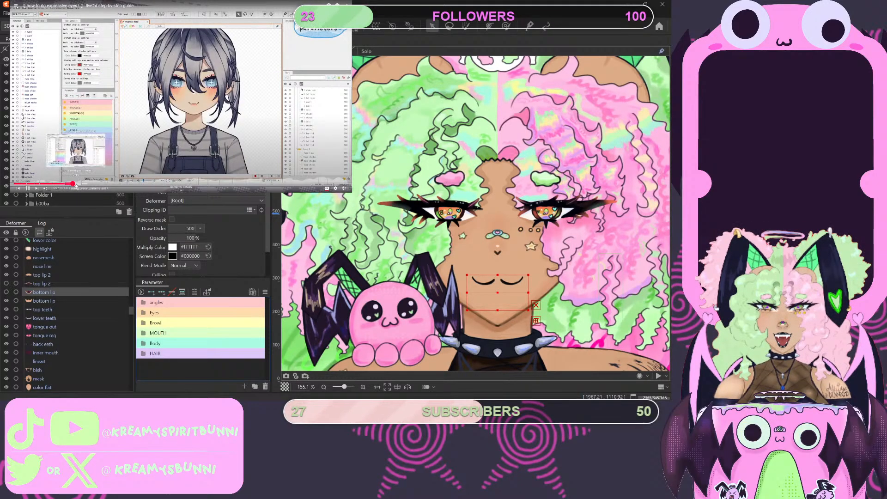
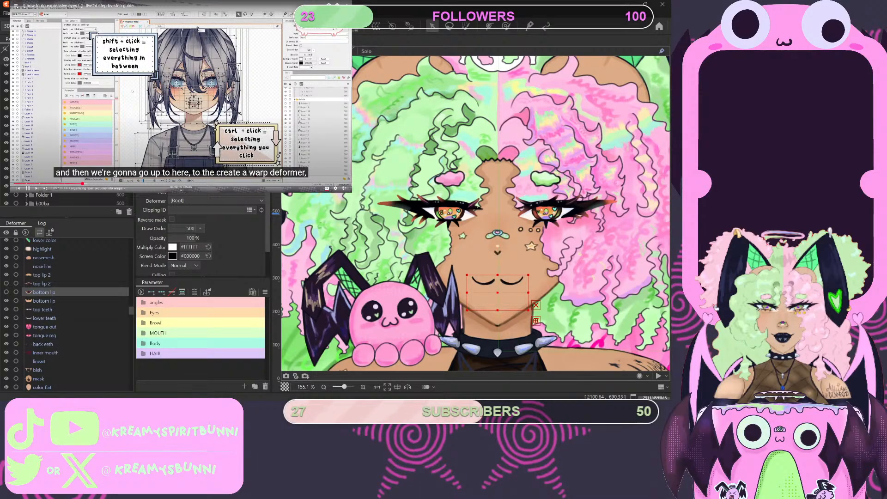
- Pause the tutorial and create a warp deformer named ENTER BODY from Layers 13, 4, 3 and 1, resuming the tutorial
key(space)
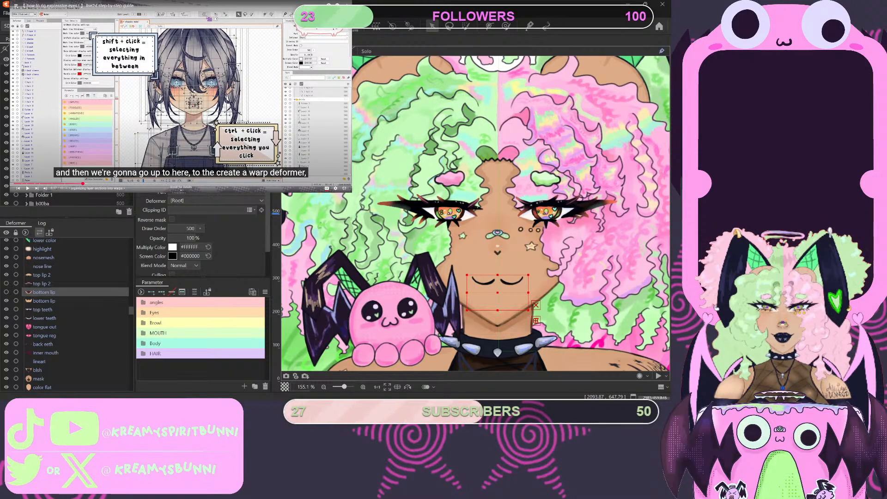
scroll(67, 138, up, 3)
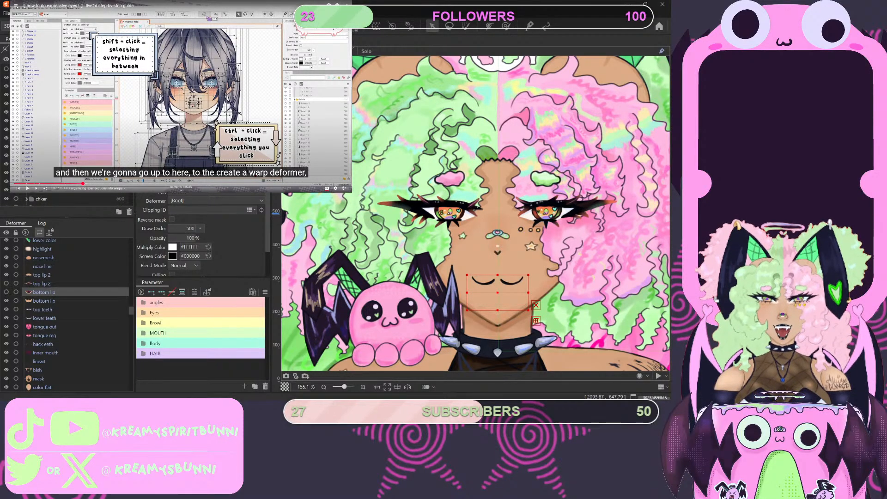
click(42, 69)
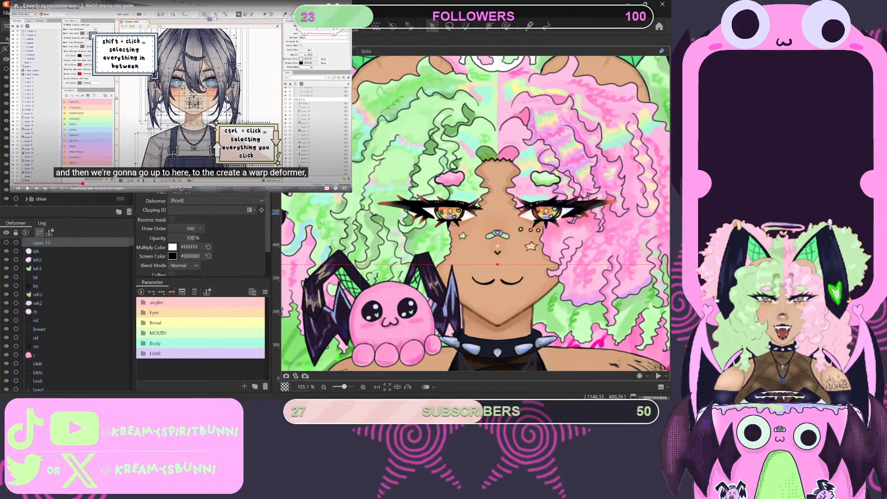
scroll(43, 199, down, 3)
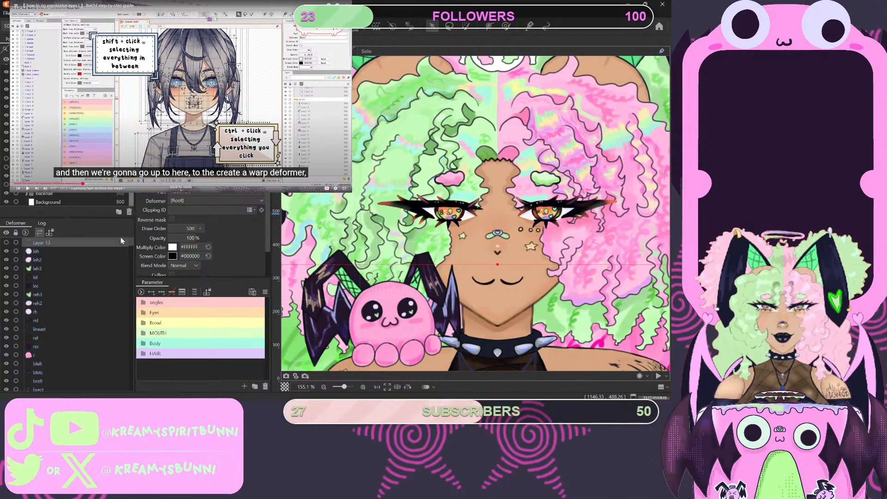
shift+click(42, 196)
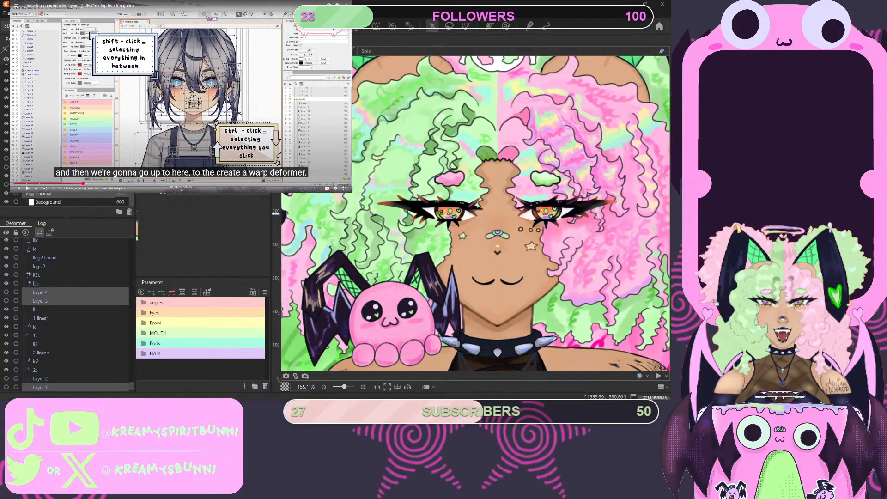
click(166, 86)
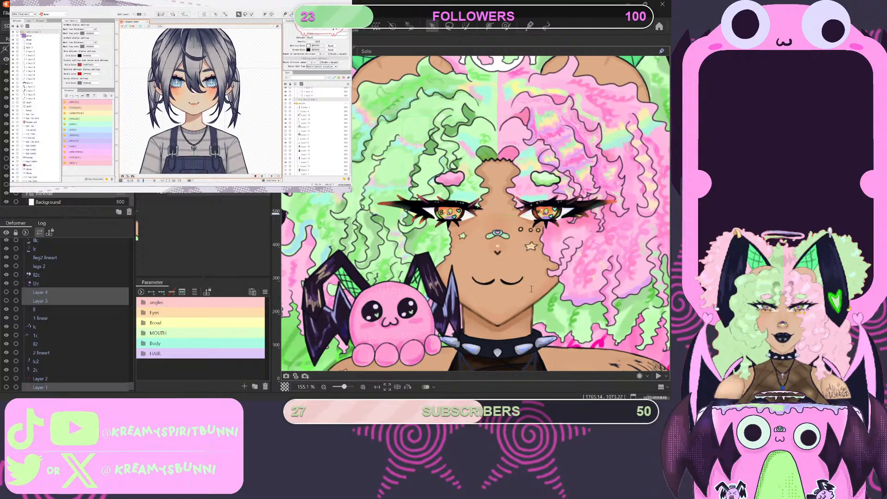
click(348, 276)
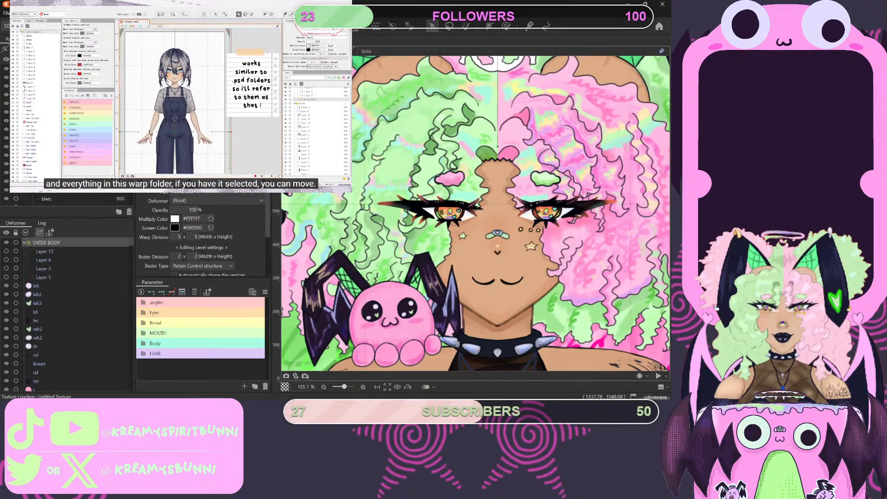
- Delete the Background layer from the model
scroll(59, 199, down, 10)
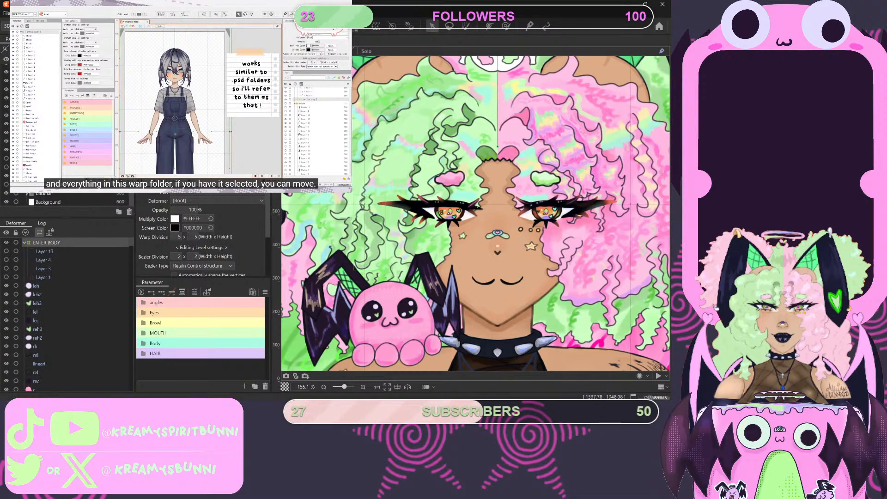
click(58, 202)
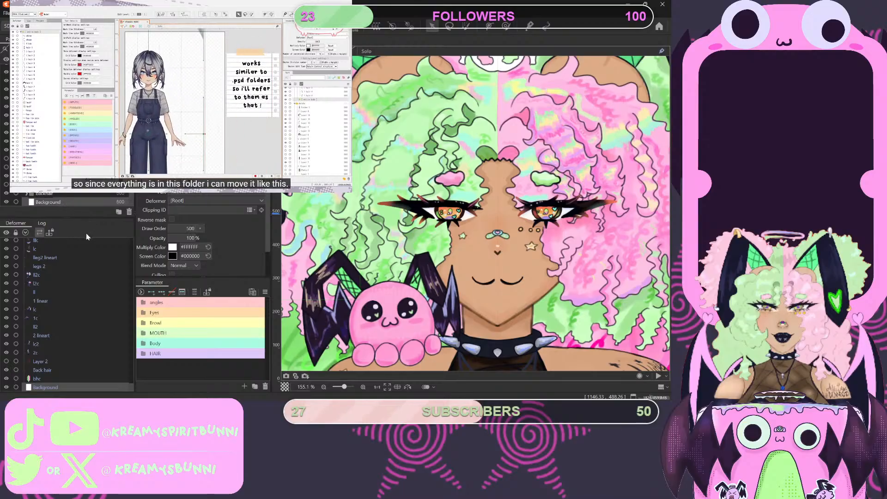
click(130, 213)
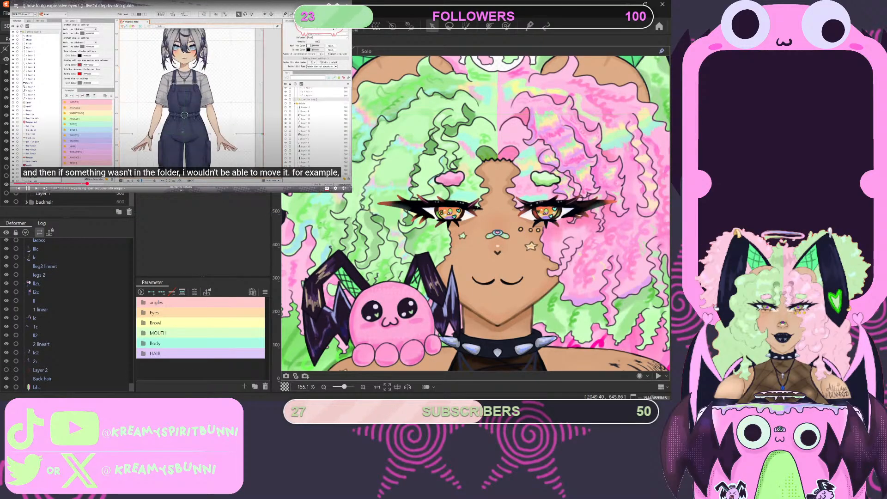
- Replay the tutorial's passage on creating and naming a warp deformer and pause it at the warp folder explanation
click(176, 115)
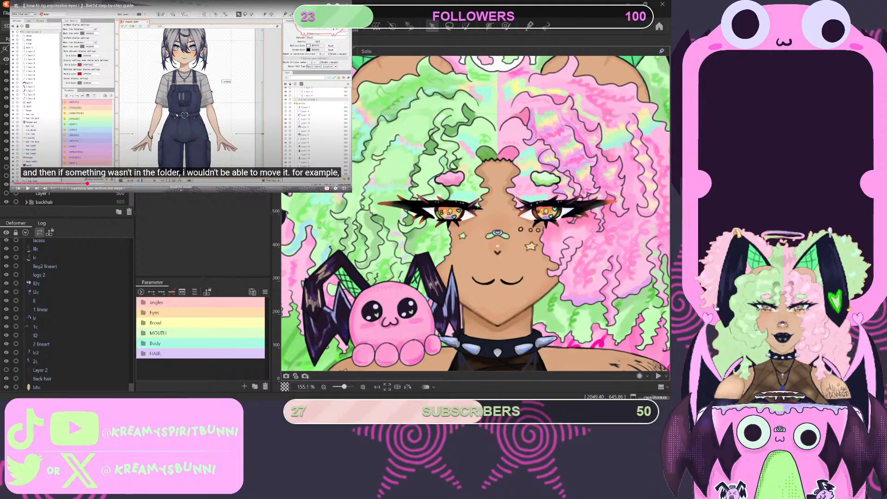
scroll(67, 139, up, 10)
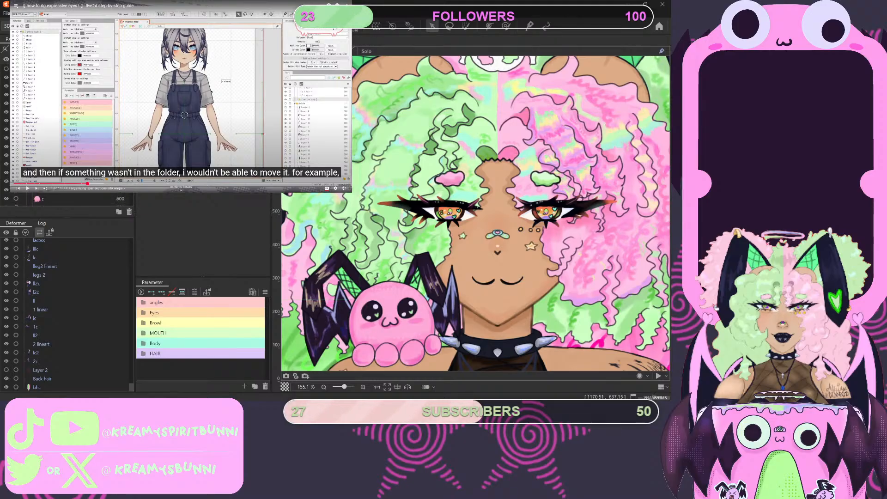
click(49, 60)
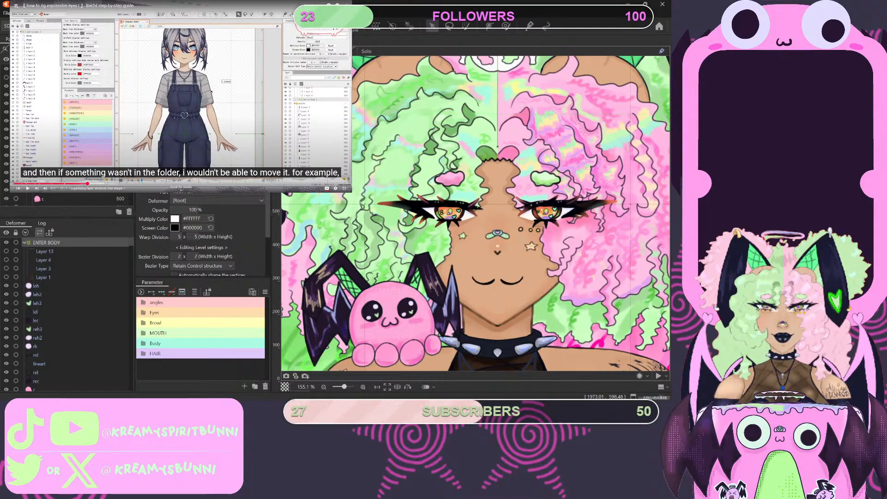
click(84, 184)
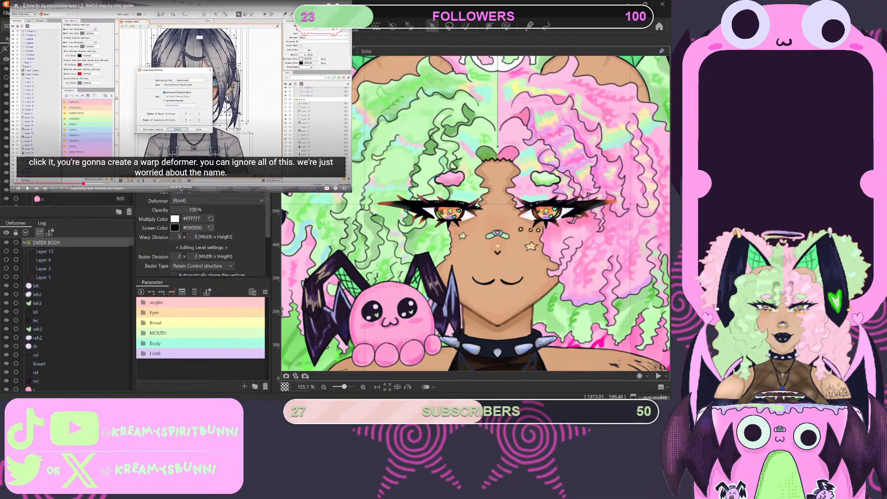
key(space)
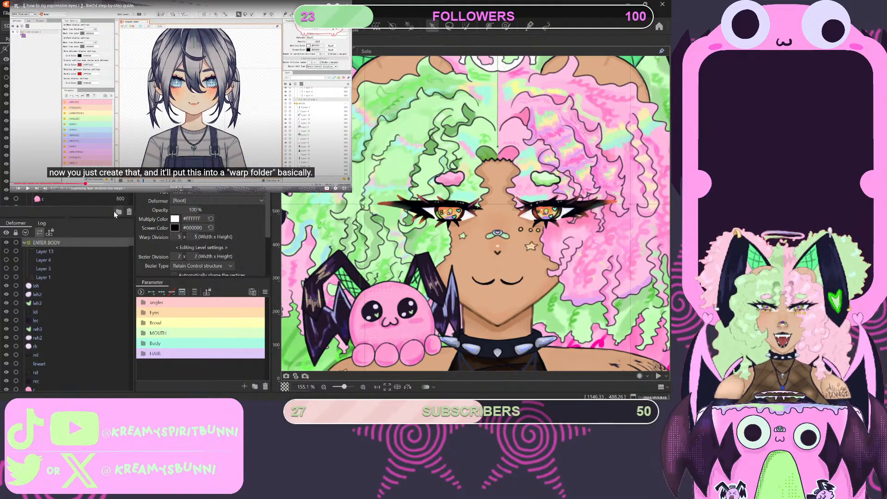
- Replace the ENTER BODY deformer with a warp deformer named The whole body, covering the parts from Layer 13 through backhair
click(128, 211)
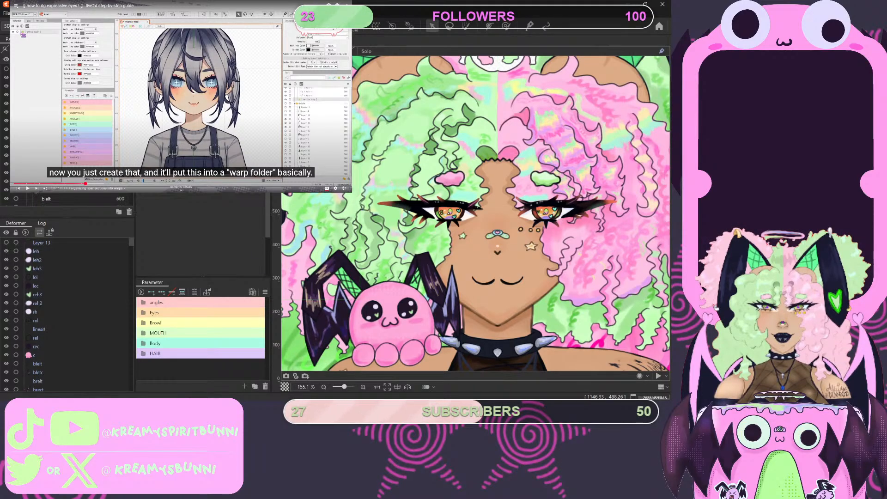
click(41, 242)
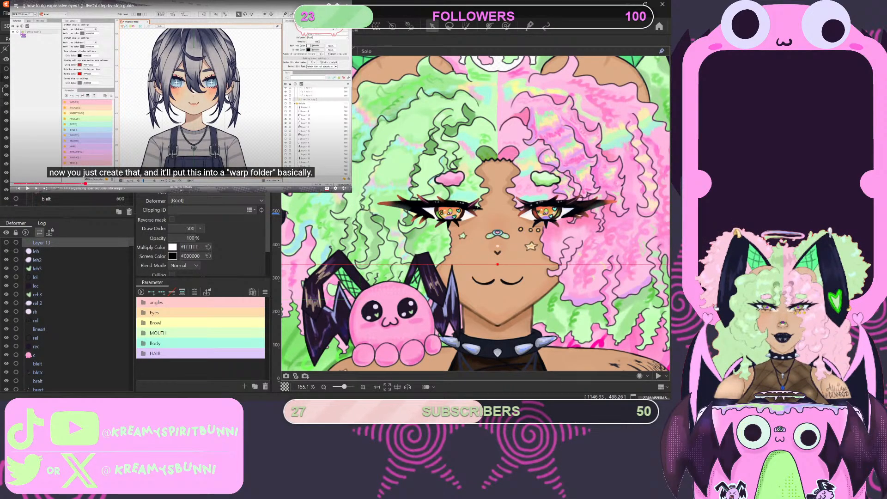
scroll(67, 133, down, 5)
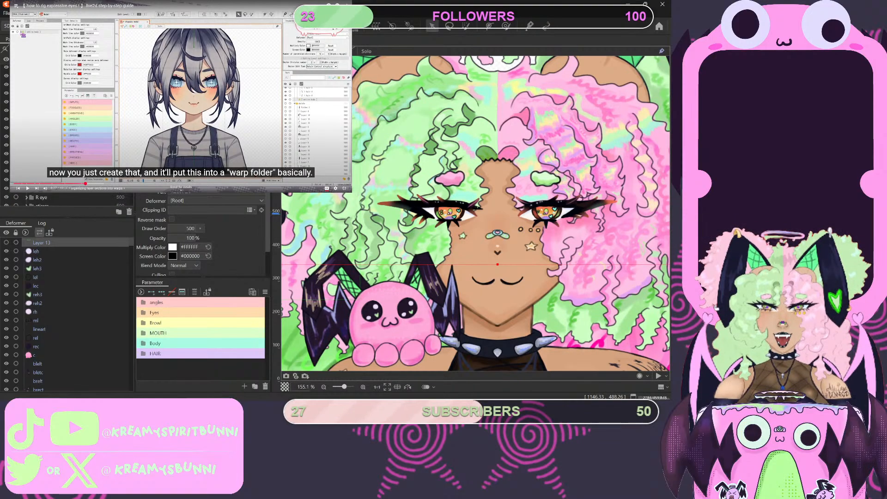
scroll(132, 193, down, 2)
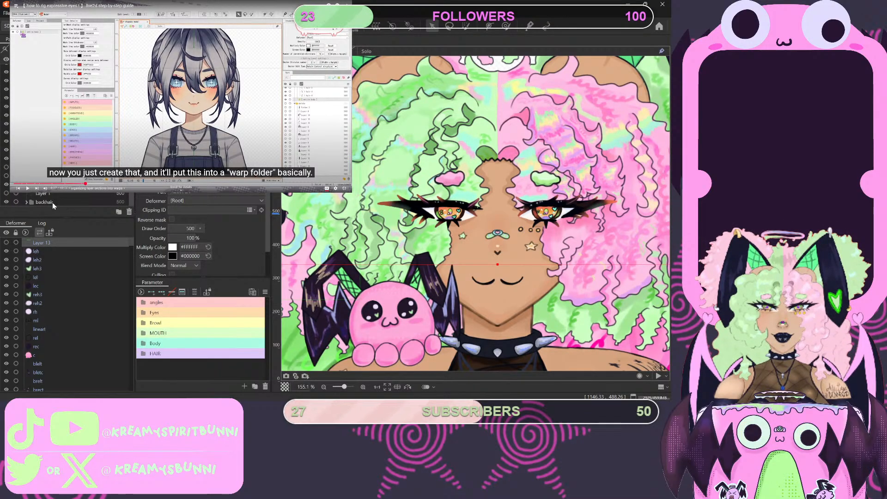
shift+click(53, 203)
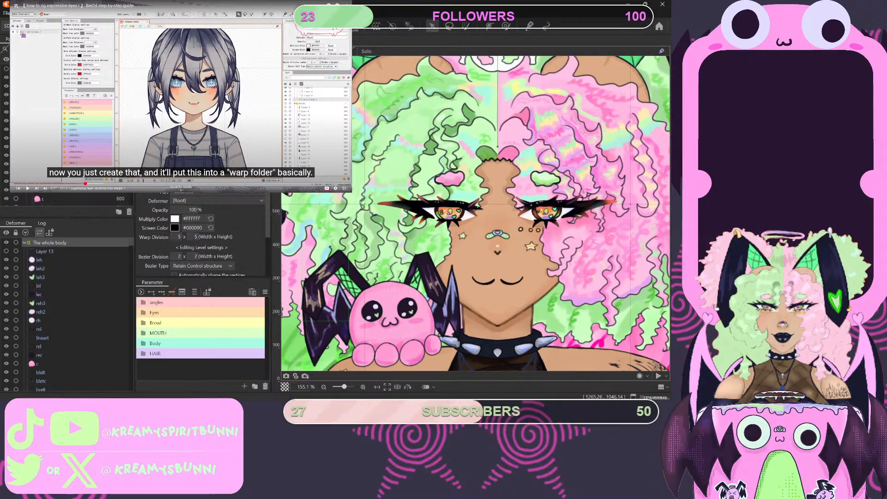
- Examine Layer 13's bounds against the full figure inside the new deformer, undoing stray changes made along the way
click(44, 251)
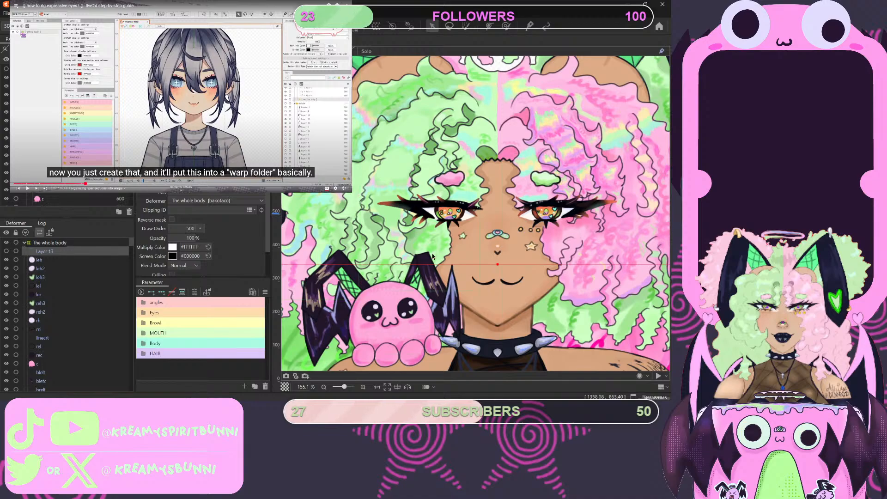
scroll(432, 255, down, 10)
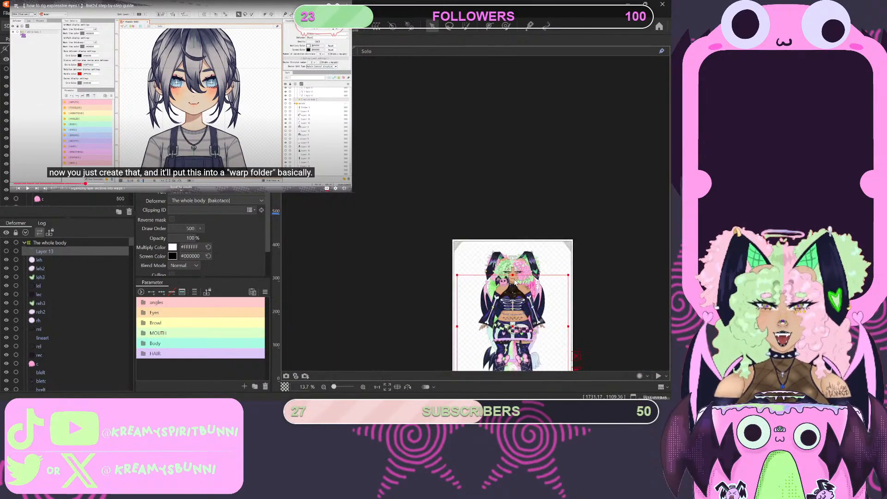
scroll(515, 282, up, 4)
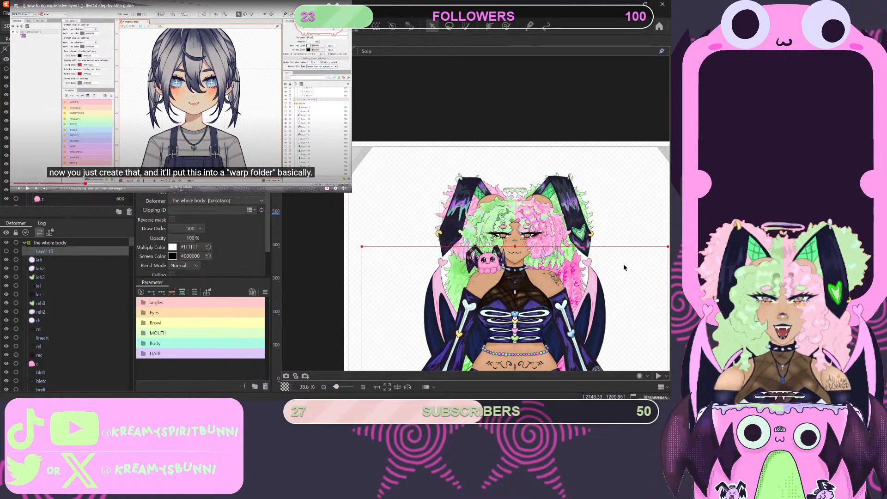
scroll(624, 268, down, 4)
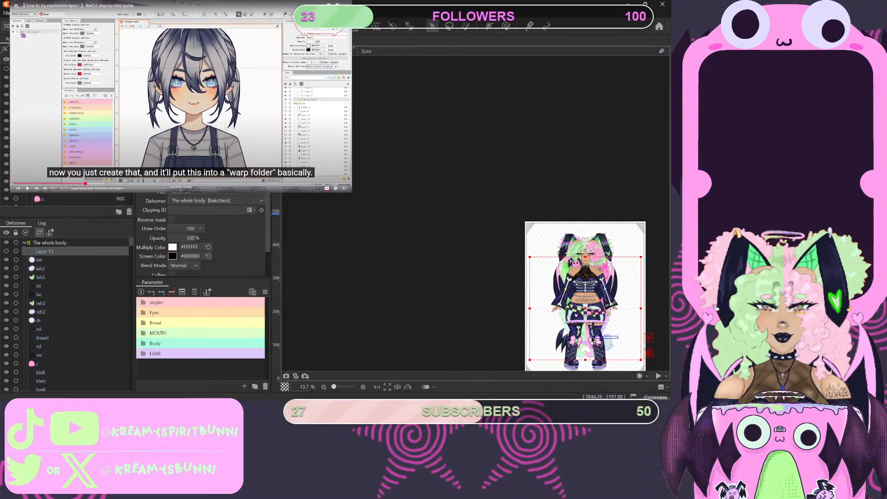
click(306, 201)
key(ctrl+z)
click(589, 313)
click(589, 313)
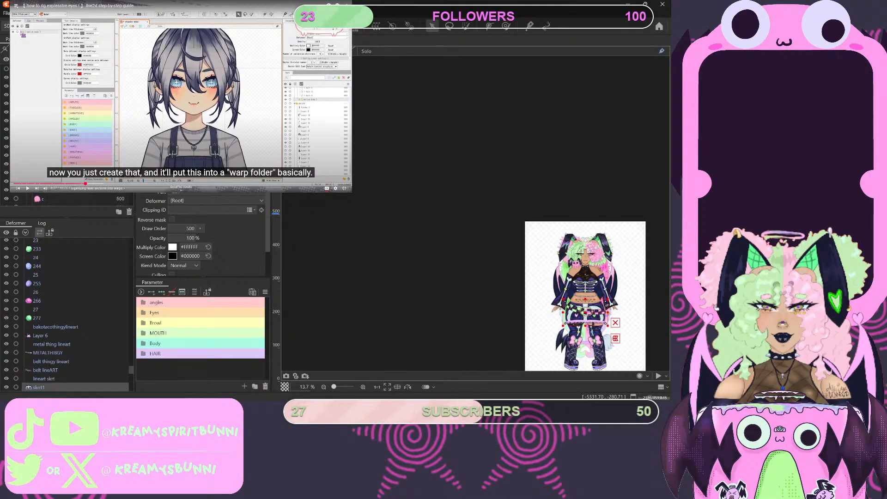
key(ctrl+z)
scroll(64, 138, down, 5)
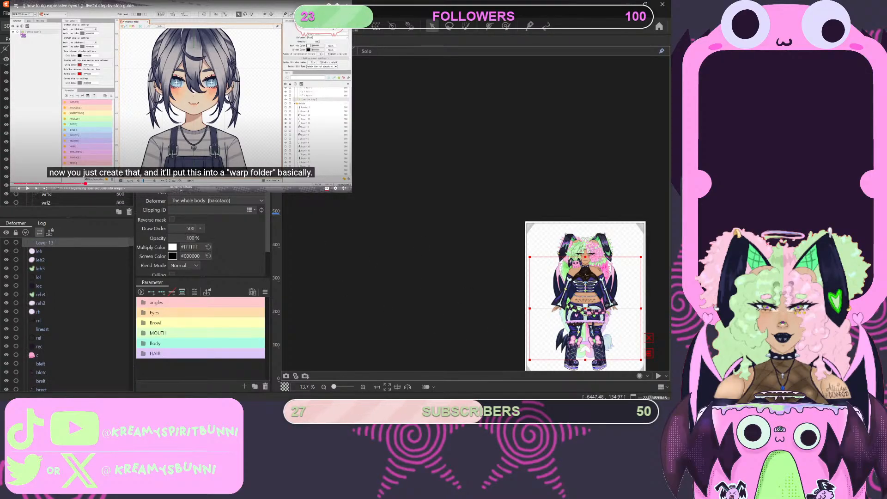
scroll(64, 139, down, 10)
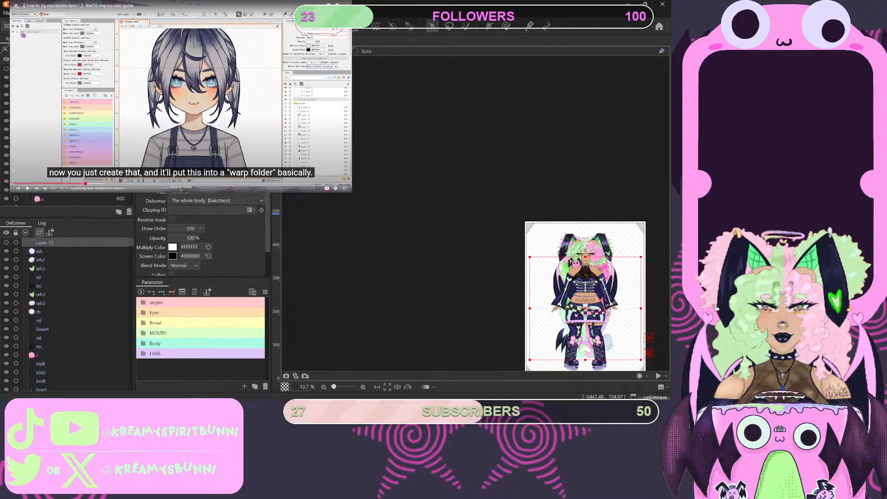
- Compare The whole body deformer with its leh part, and delete the deformer
click(58, 60)
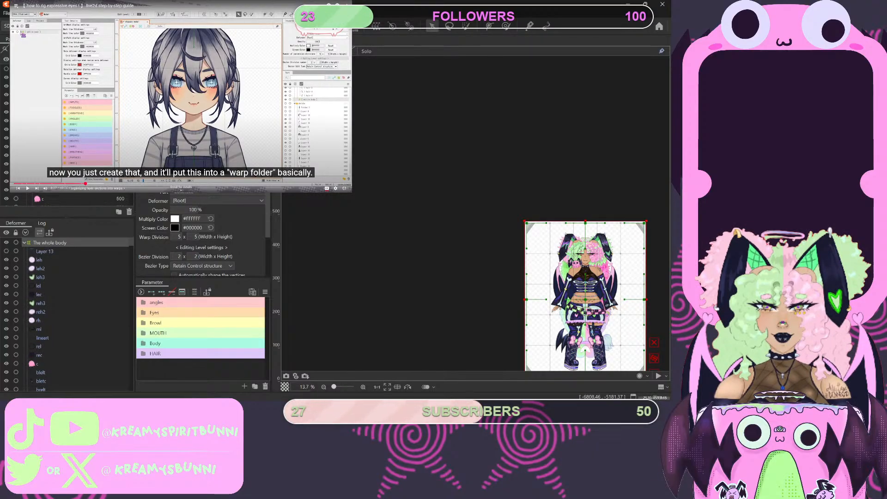
click(39, 260)
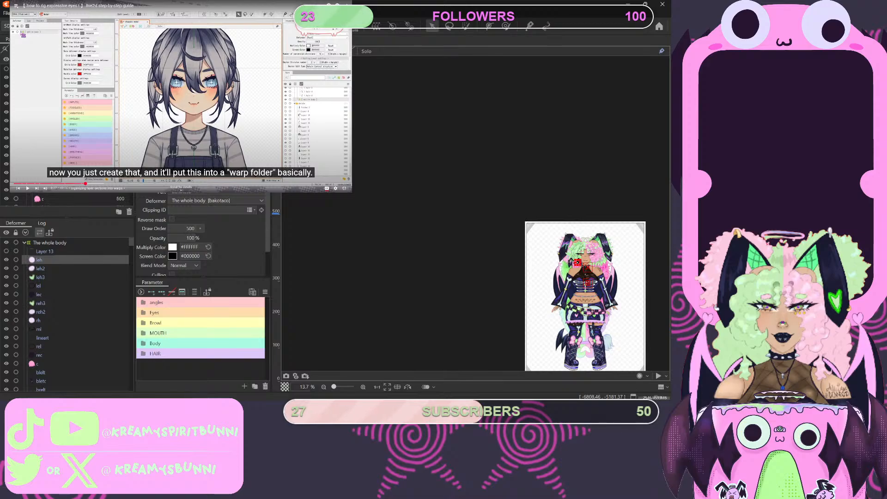
click(49, 243)
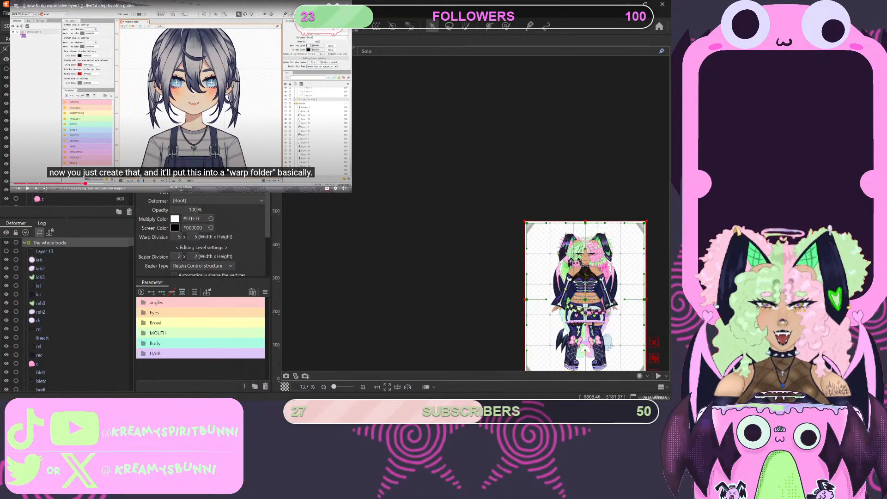
click(129, 212)
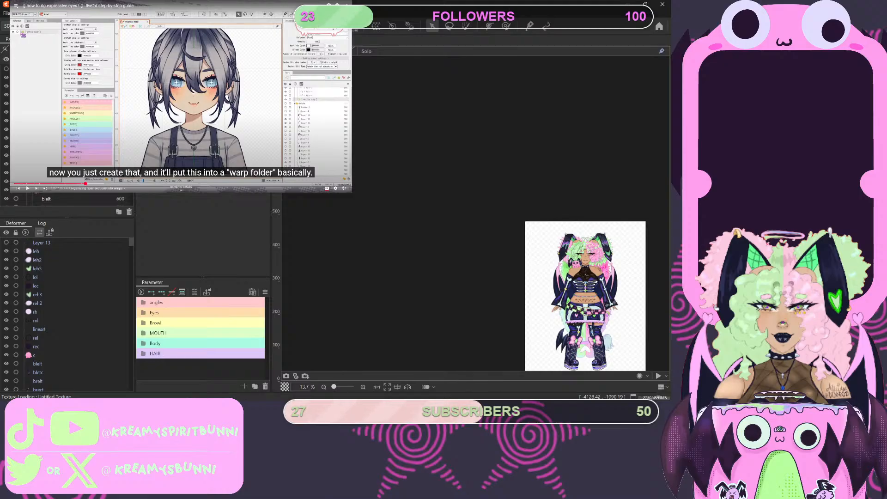
- Select the ungrouped Layer 13 and examine its extent over the torso, skirt and legs
click(71, 242)
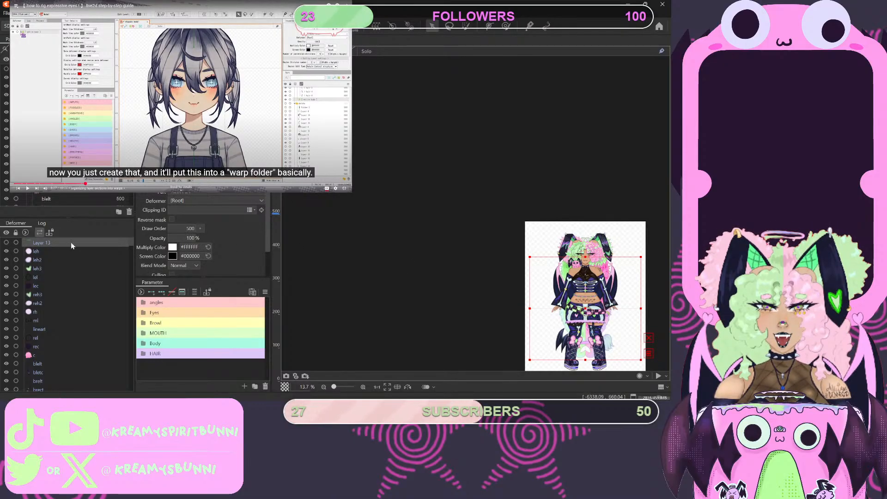
scroll(585, 304, up, 6)
scroll(585, 304, down, 4)
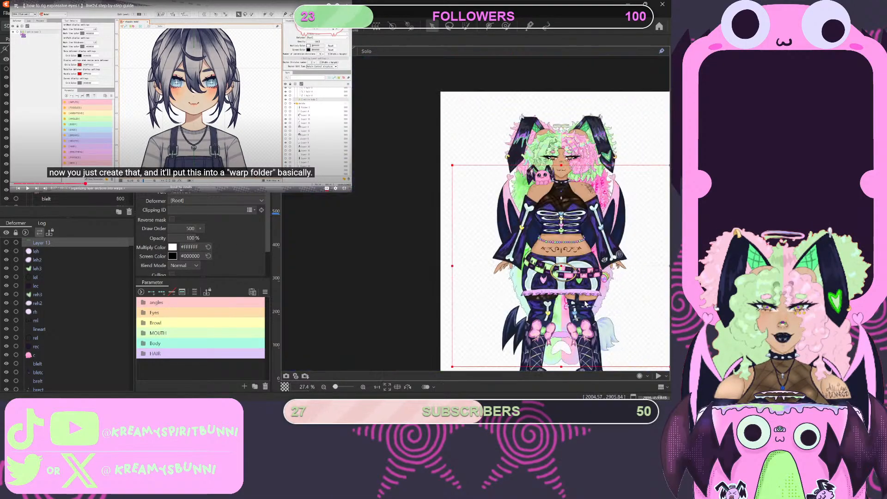
scroll(585, 304, up, 2)
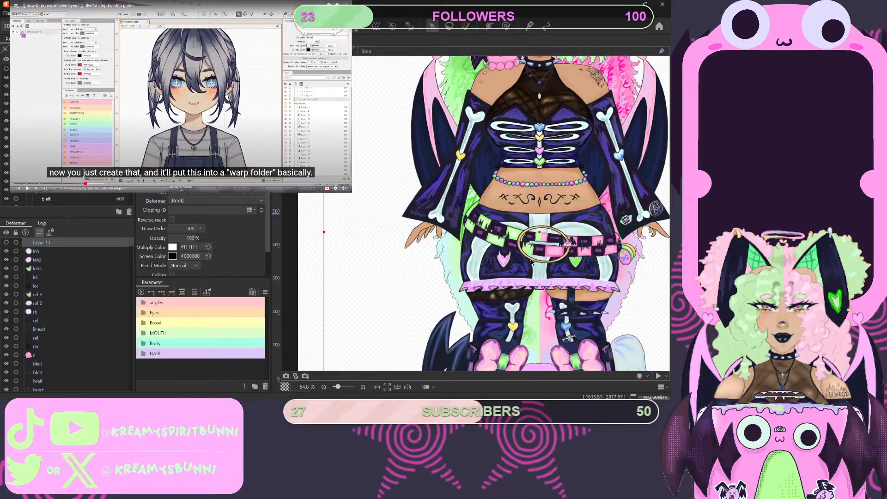
scroll(539, 234, up, 2)
scroll(539, 234, down, 4)
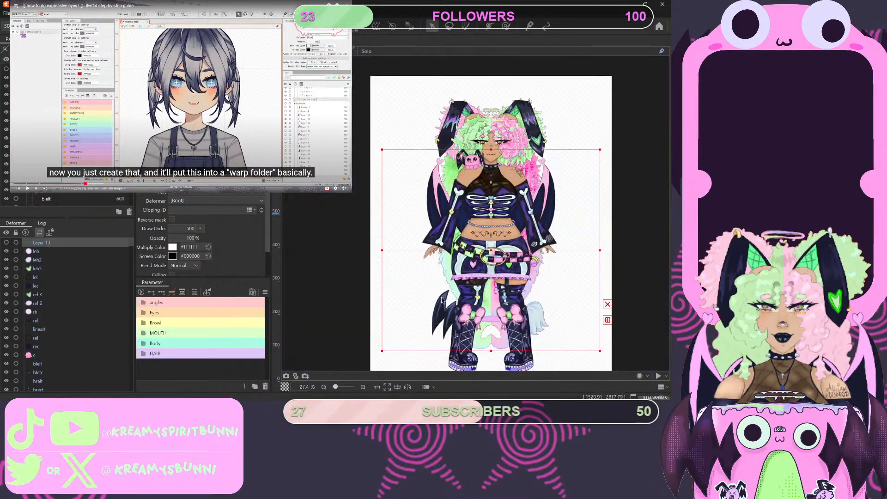
click(382, 351)
click(55, 244)
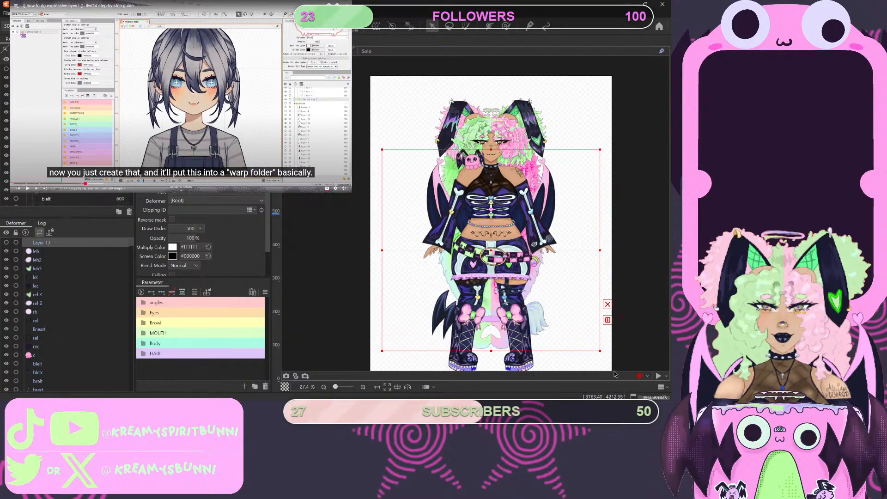
click(607, 320)
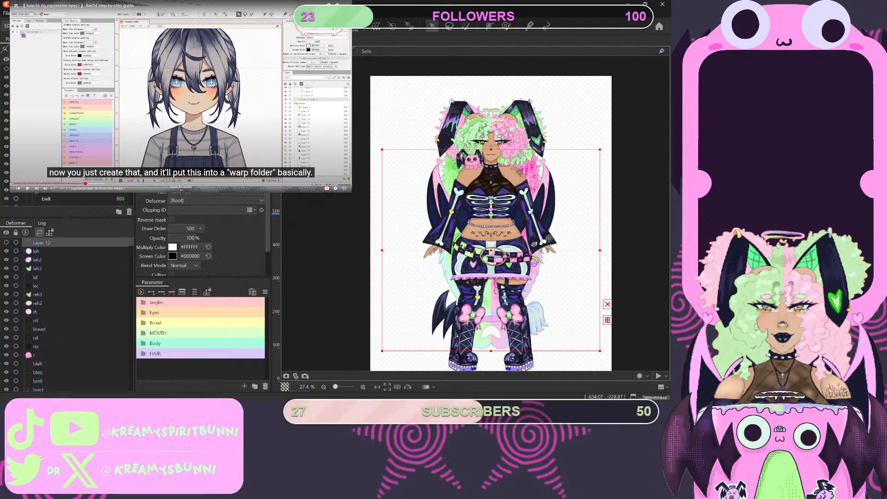
- Try to select the whole range of parts from the backhair folder up to the start of the parts list
scroll(67, 139, down, 10)
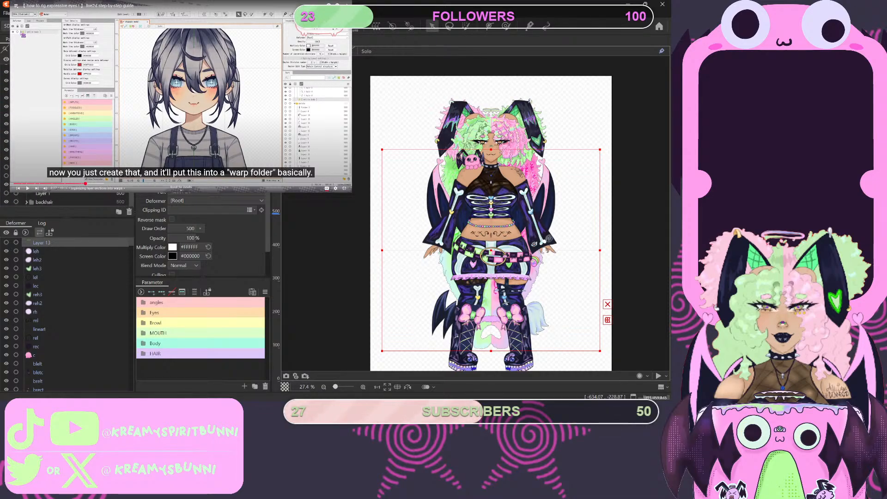
scroll(67, 138, up, 5)
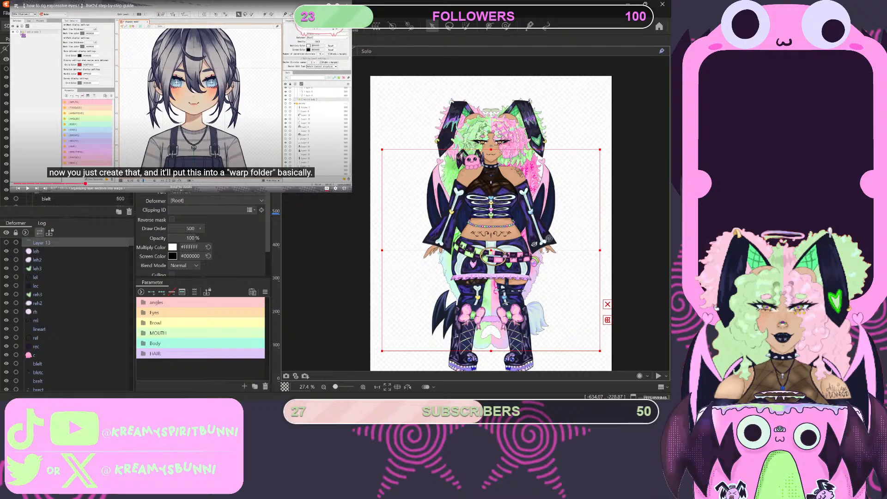
scroll(67, 138, down, 5)
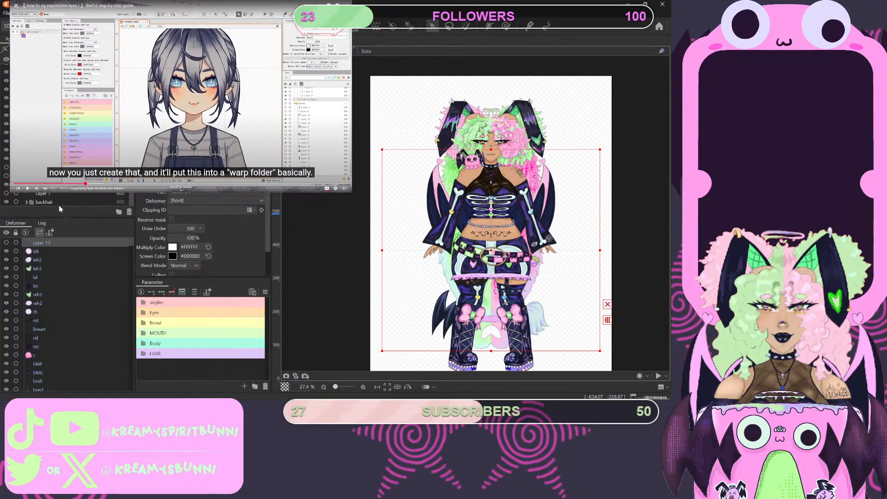
click(57, 203)
scroll(67, 139, up, 5)
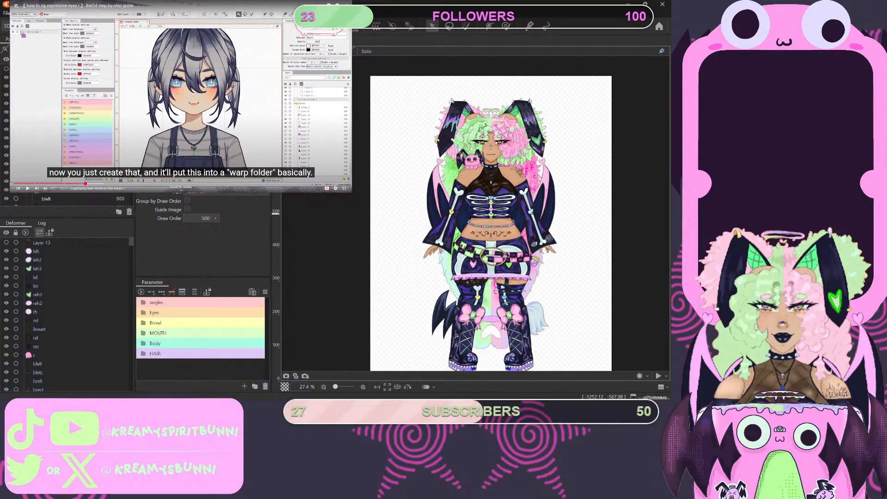
shift+click(50, 69)
scroll(62, 286, up, 5)
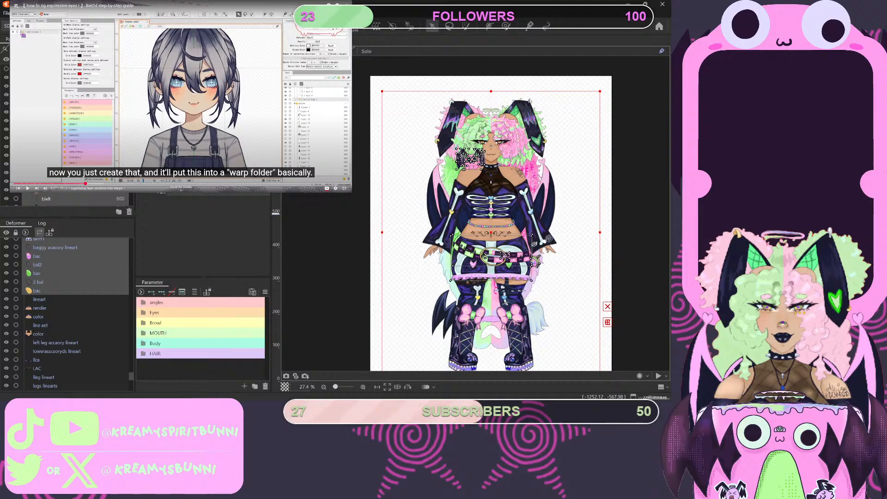
- Shorten the selected parts range to reach from backhair up to L eye, and check which layers it covers
scroll(65, 295, down, 5)
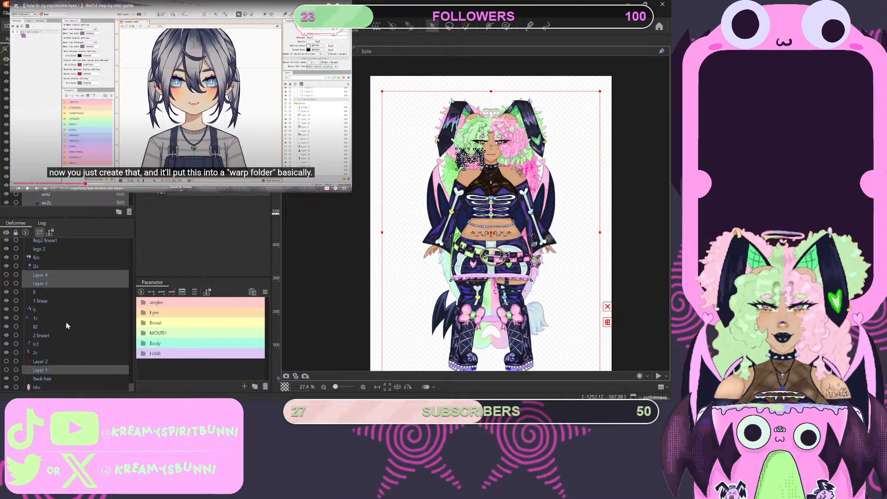
scroll(68, 162, down, 10)
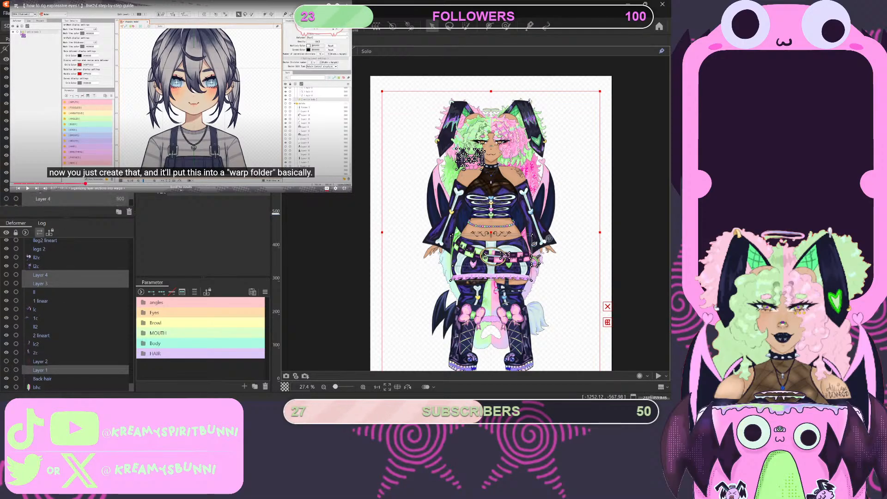
scroll(67, 162, up, 4)
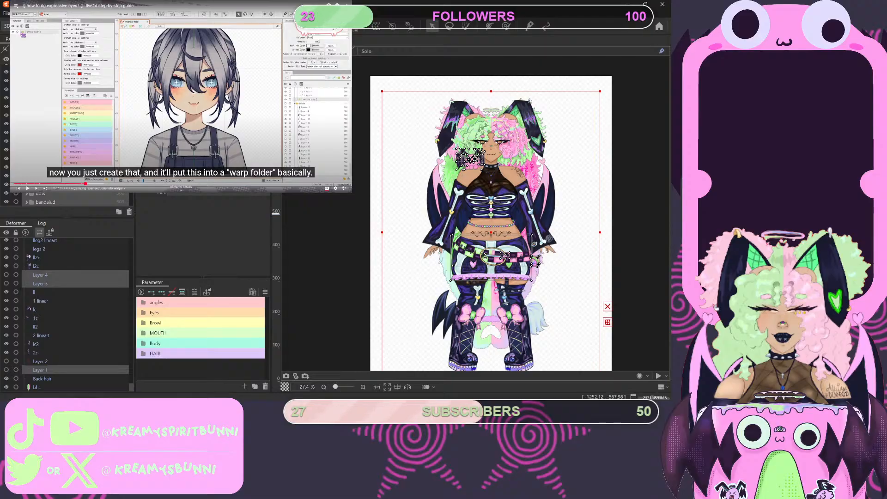
scroll(67, 161, up, 3)
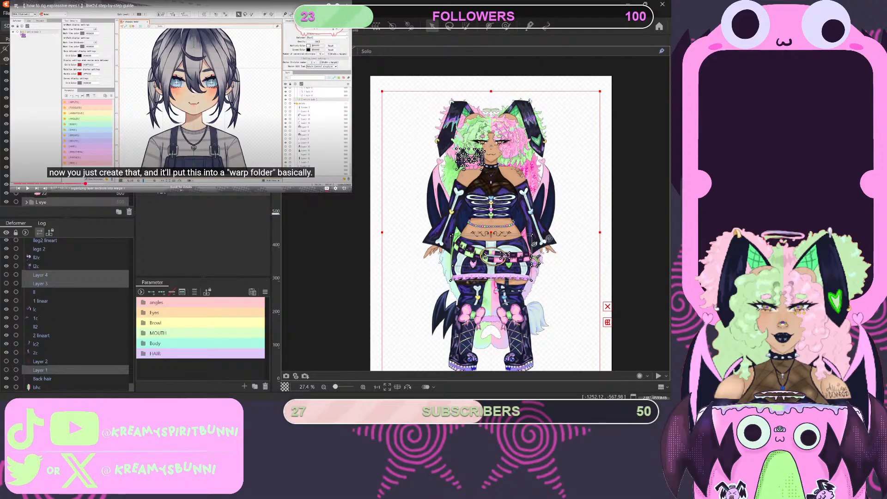
scroll(67, 314, up, 5)
ctrl+click(56, 202)
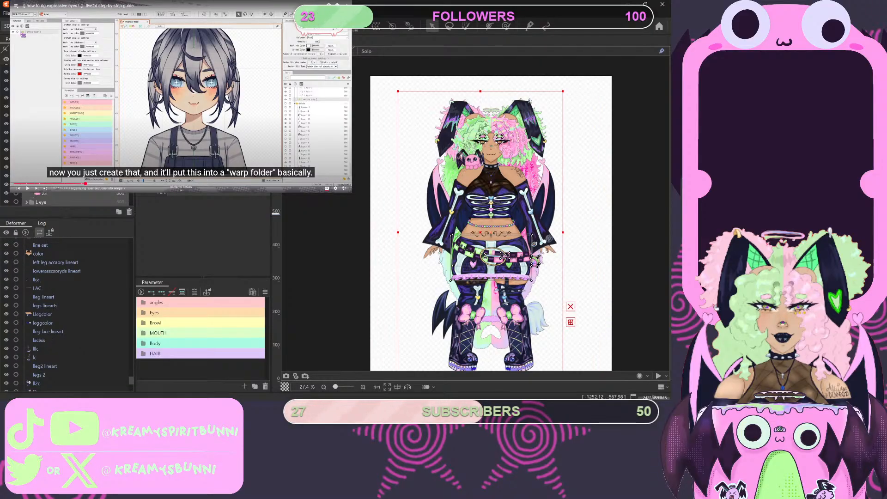
scroll(60, 196, down, 5)
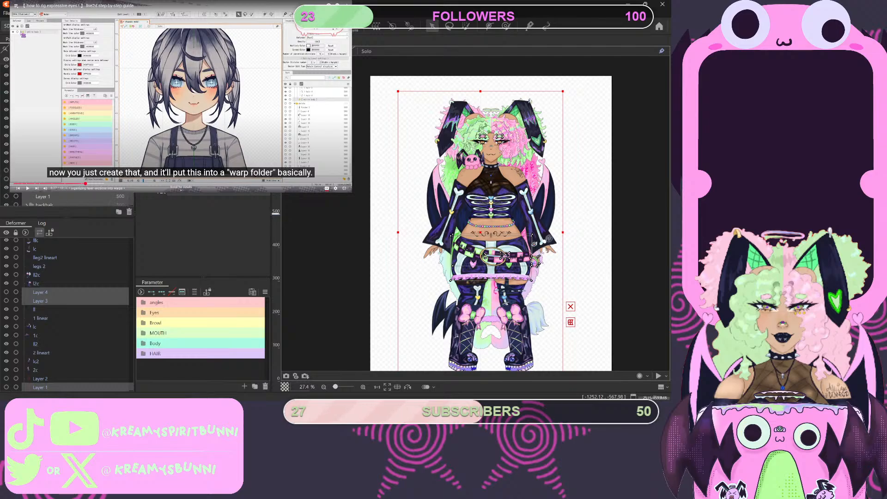
scroll(64, 198, down, 1)
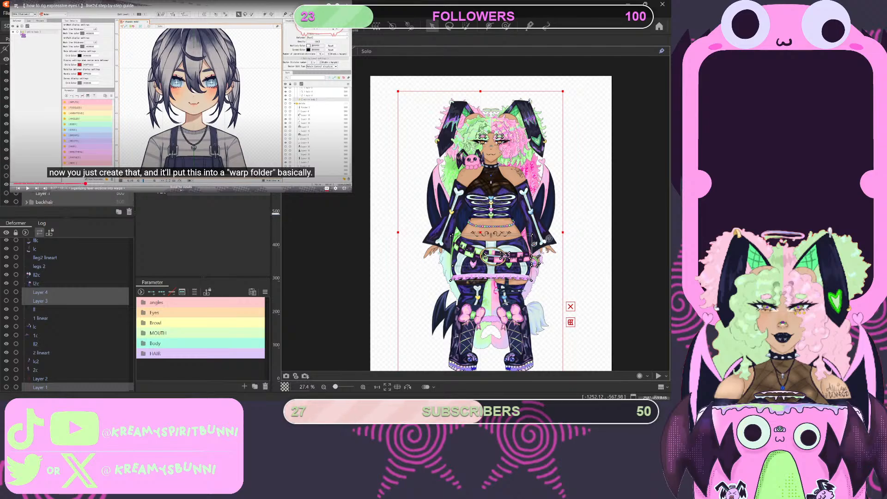
scroll(65, 199, down, 2)
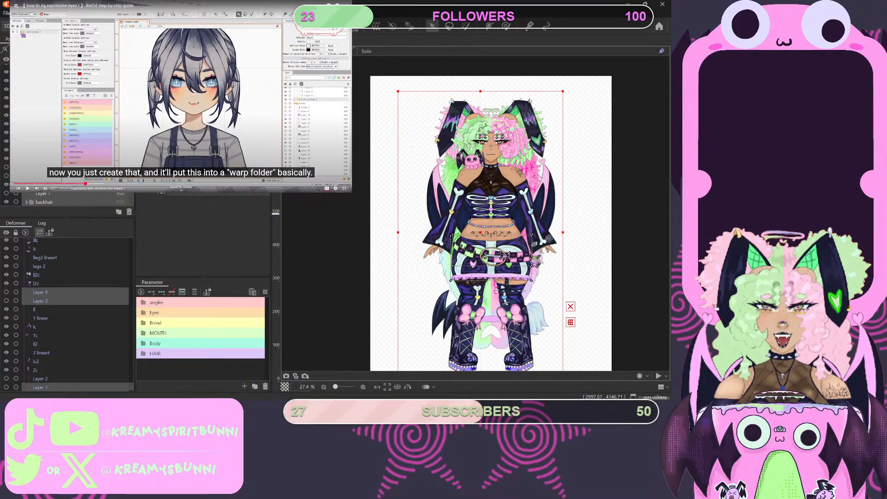
- Replay the tutorial's explanation of selecting everything from the first to the very last layer, and pause it
click(83, 125)
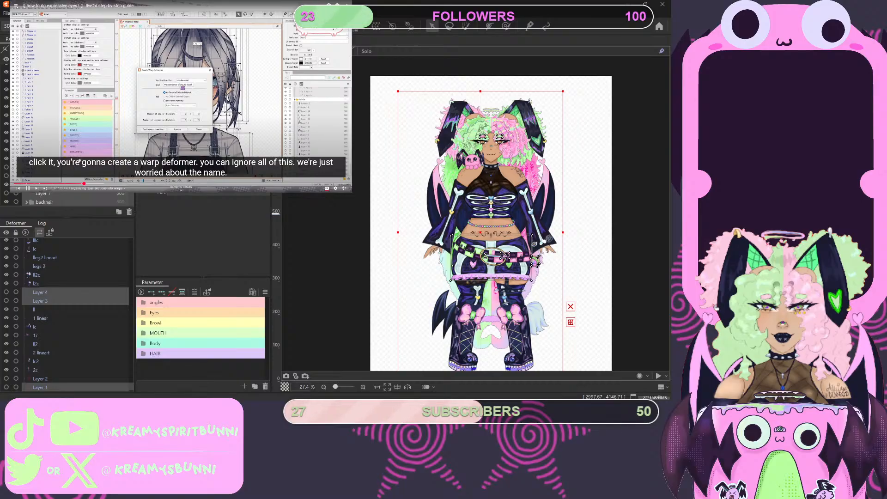
click(80, 184)
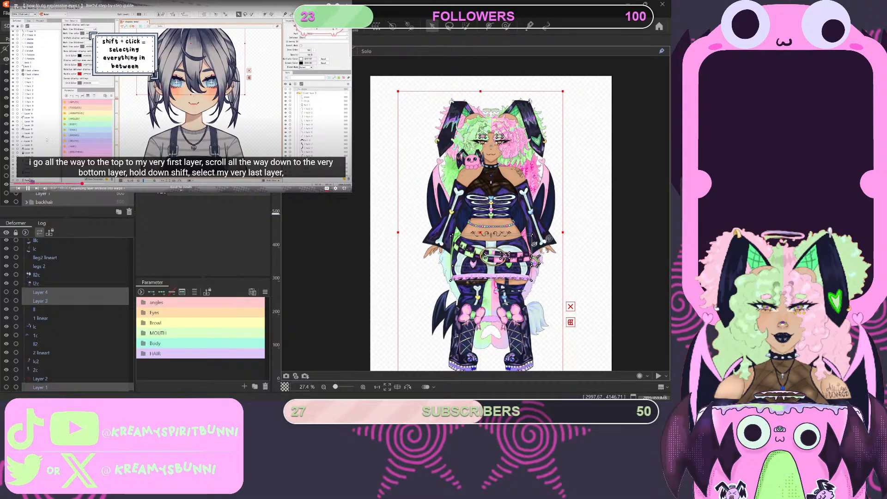
click(31, 182)
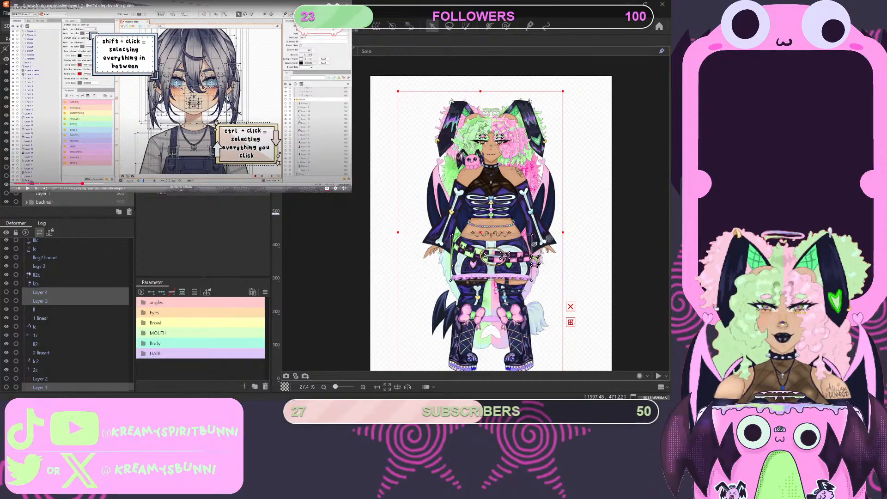
- Select every object in the deformer hierarchy from Layer 13 through bhc and check that the whole range is included
scroll(69, 314, down, 2)
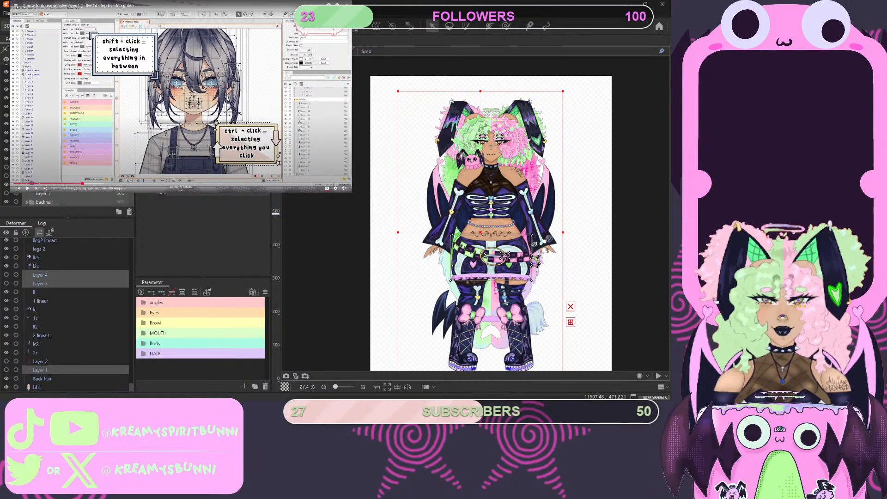
scroll(68, 314, up, 10)
scroll(69, 314, down, 10)
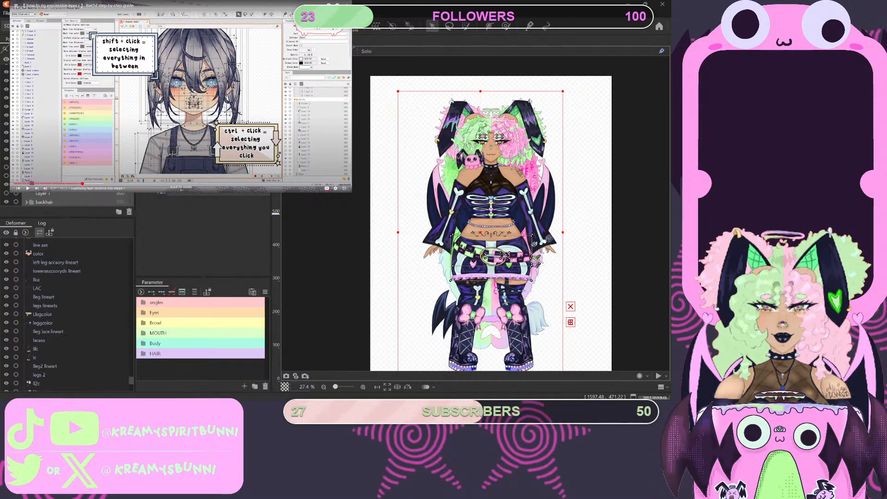
scroll(69, 314, up, 10)
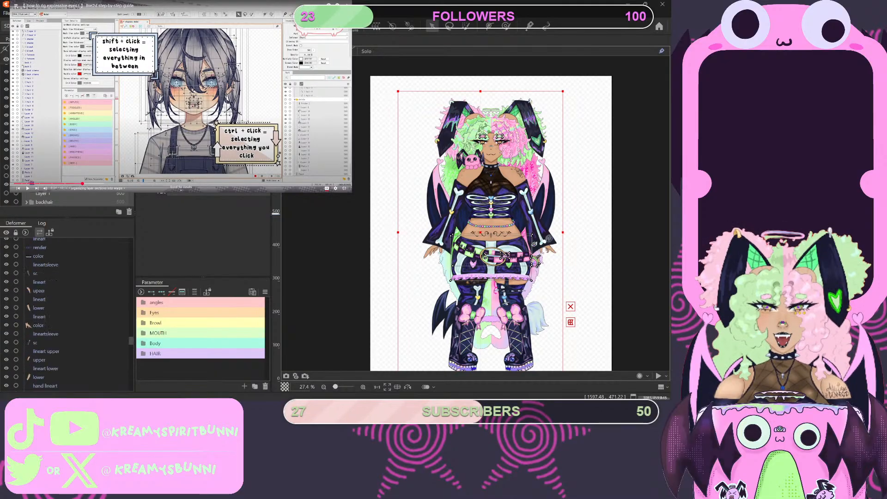
scroll(69, 314, up, 10)
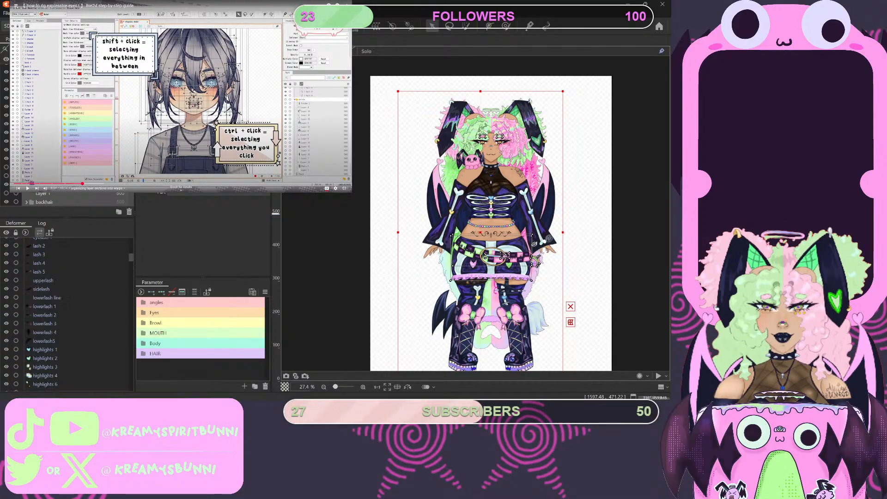
click(49, 243)
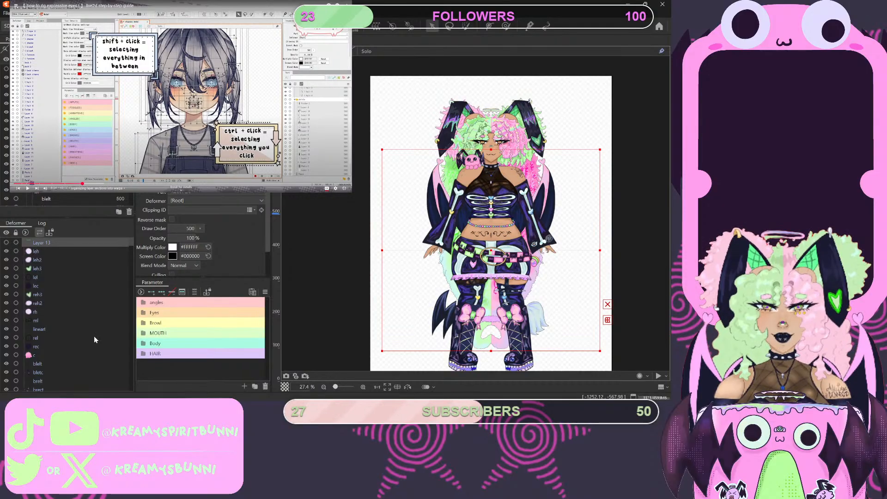
scroll(101, 334, down, 5)
scroll(94, 357, down, 10)
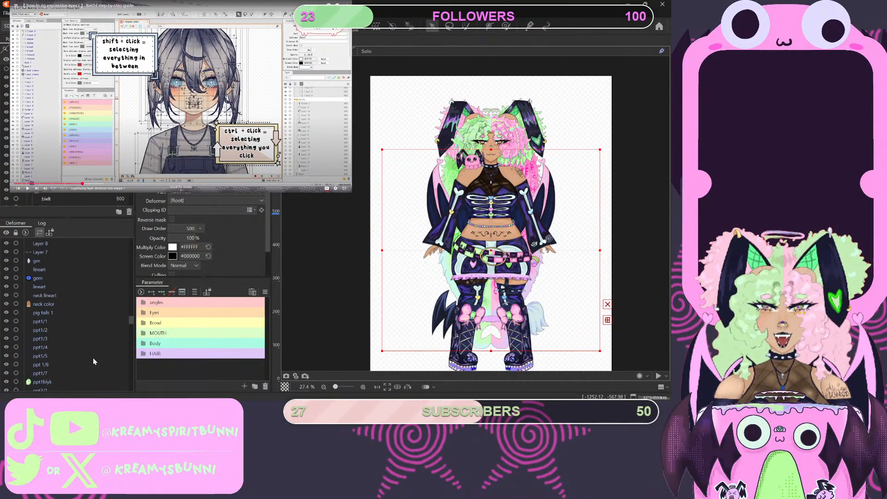
scroll(55, 378, down, 3)
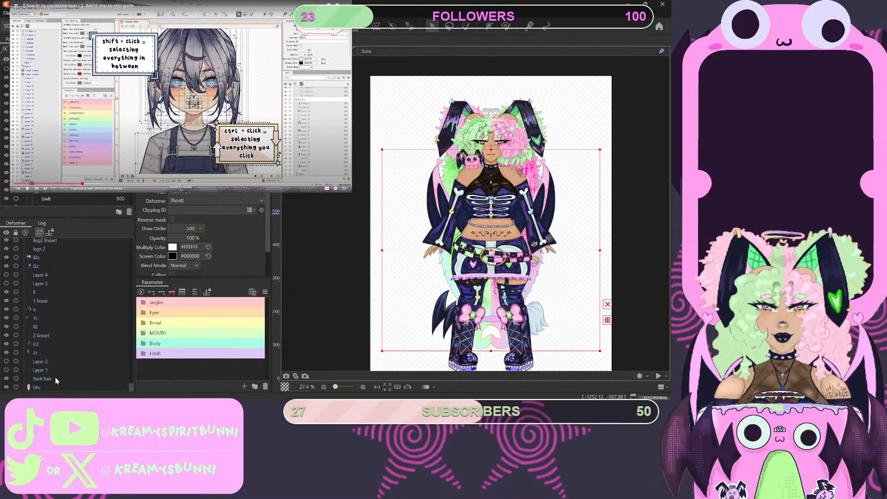
shift+click(40, 387)
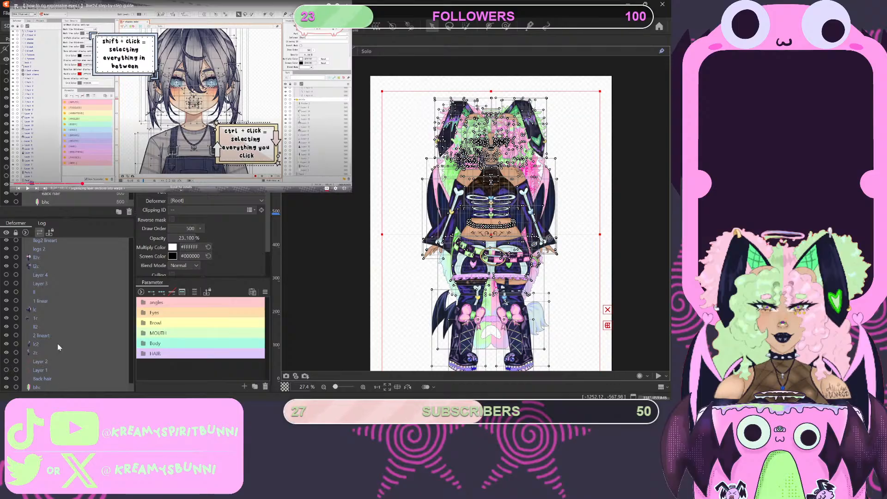
scroll(63, 314, up, 5)
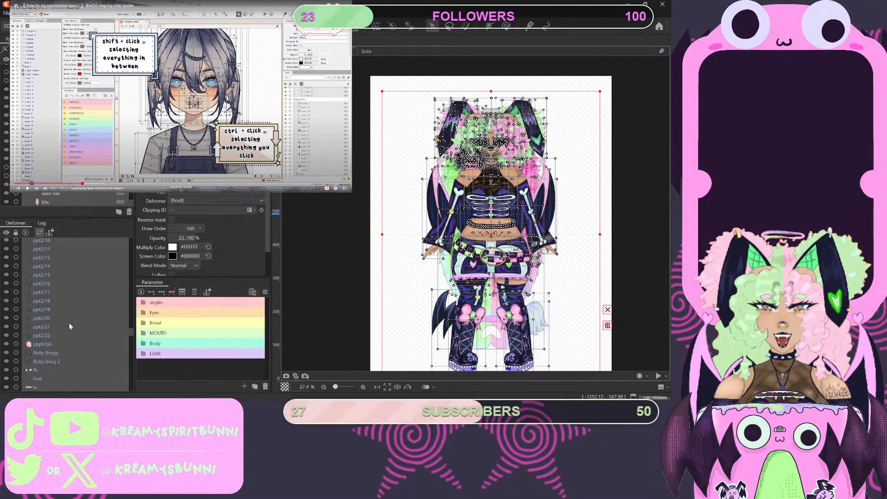
scroll(71, 325, up, 8)
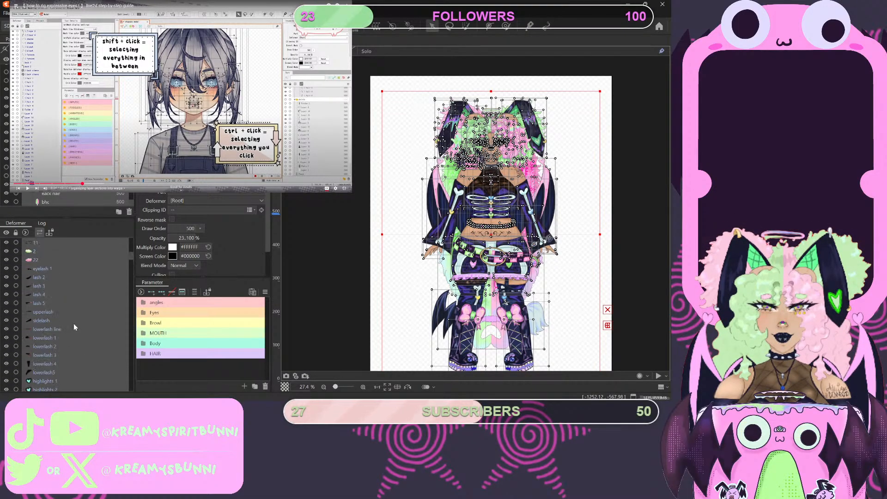
scroll(74, 327, up, 4)
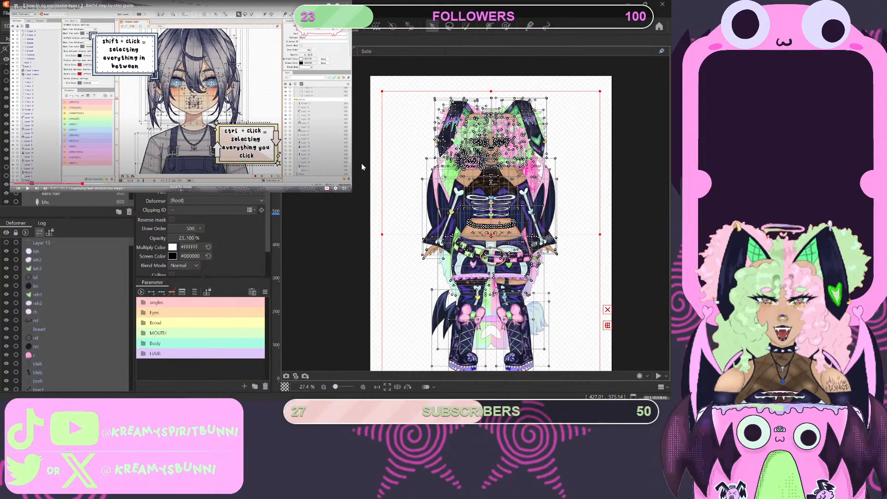
- Play the tutorial up to the mention of creating a warp deformer, and pause it
key(space)
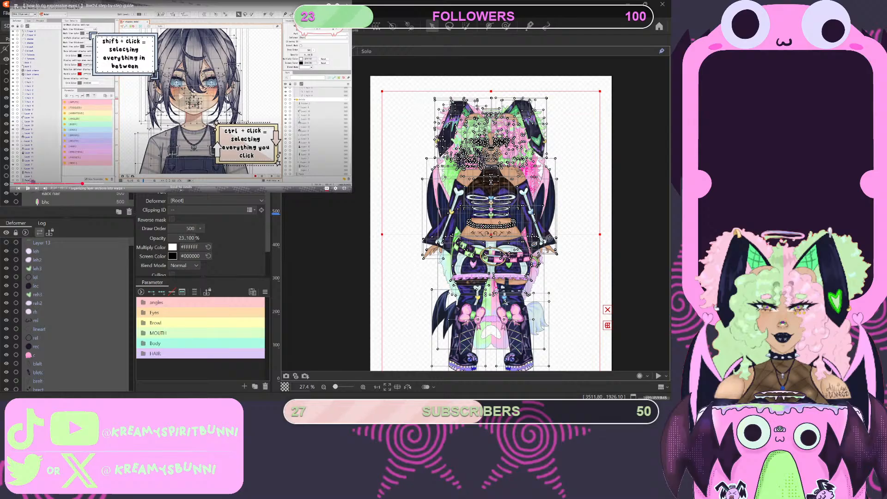
key(space)
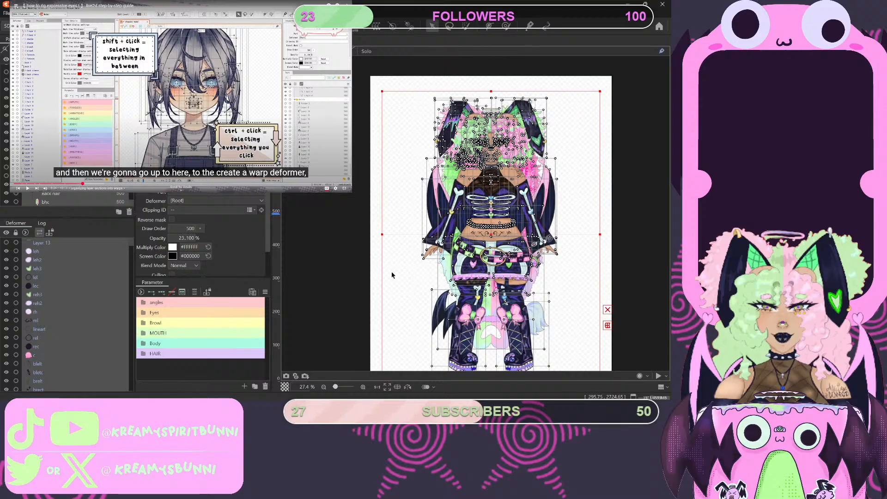
- Clear the current selection and try selecting all of the model's objects at once
click(380, 85)
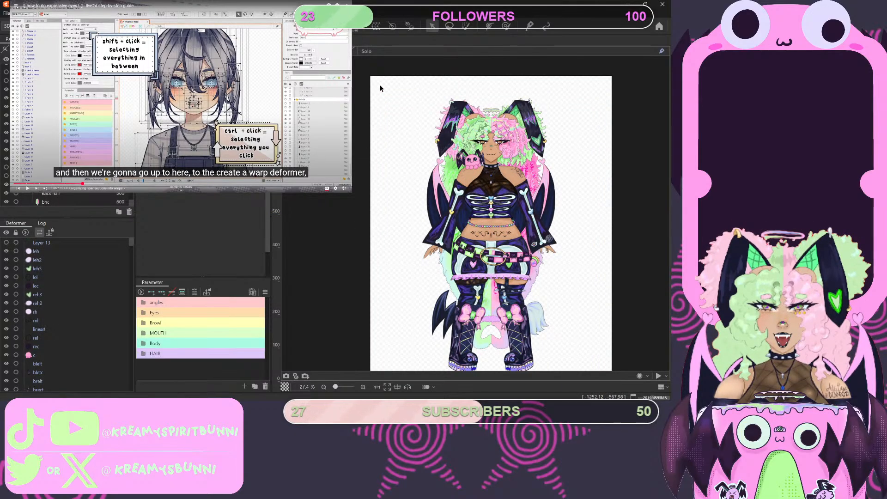
key(ctrl+a)
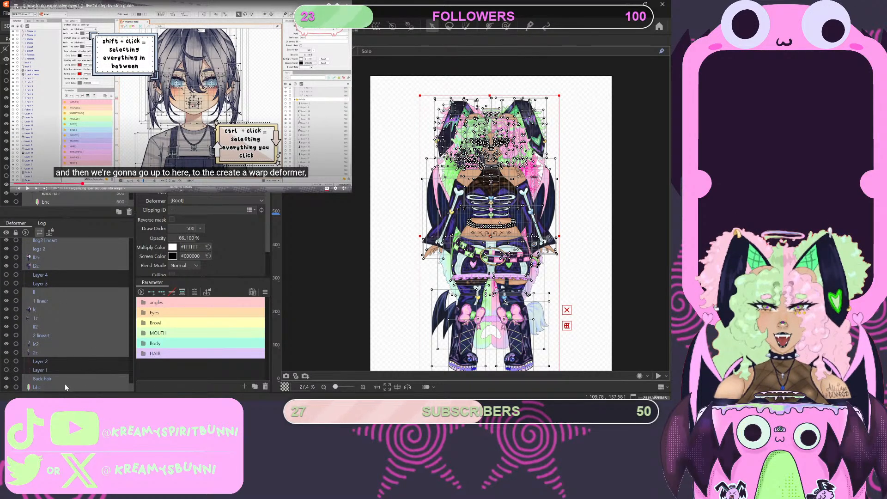
- Select every object in the deformer hierarchy from bhc up to Layer 13
click(61, 387)
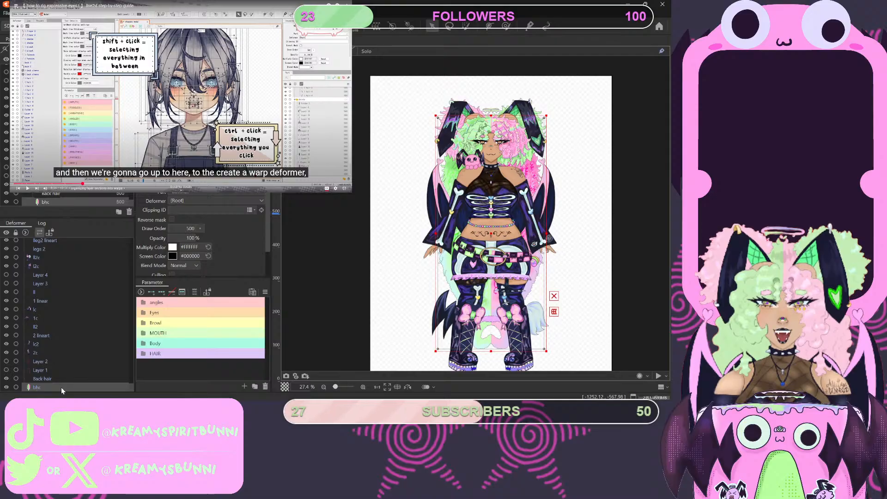
scroll(97, 287, up, 10)
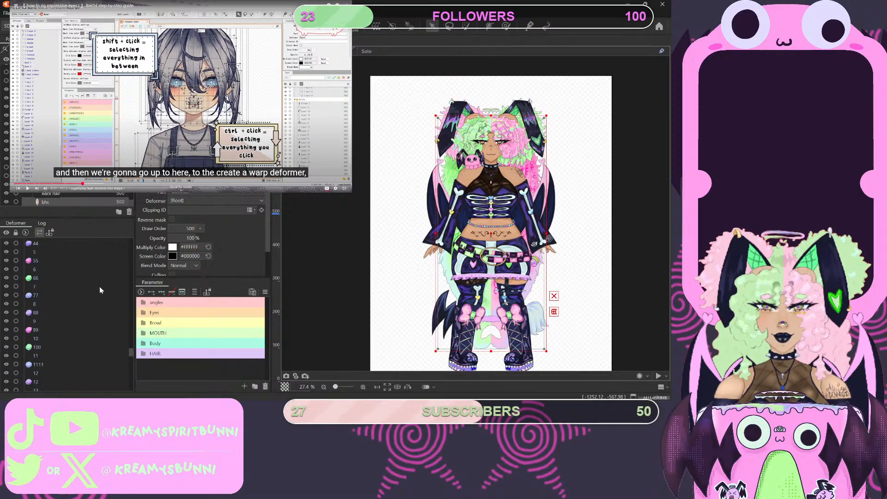
scroll(94, 287, up, 10)
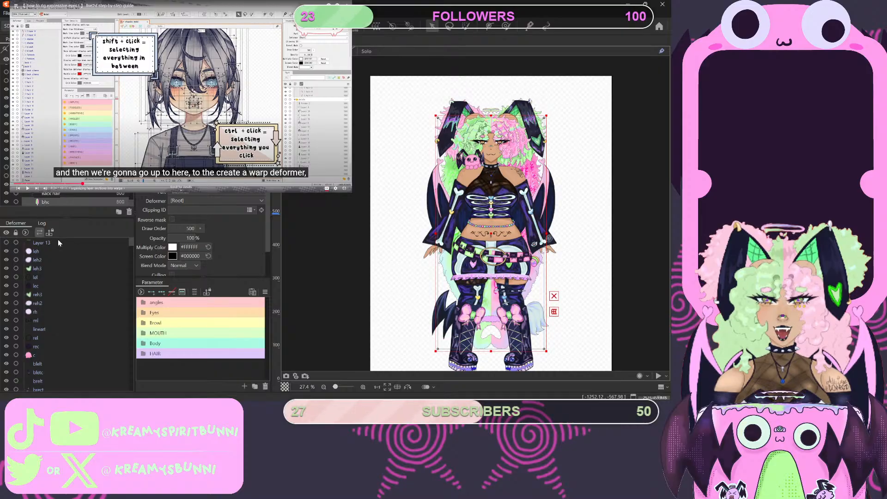
shift+click(60, 242)
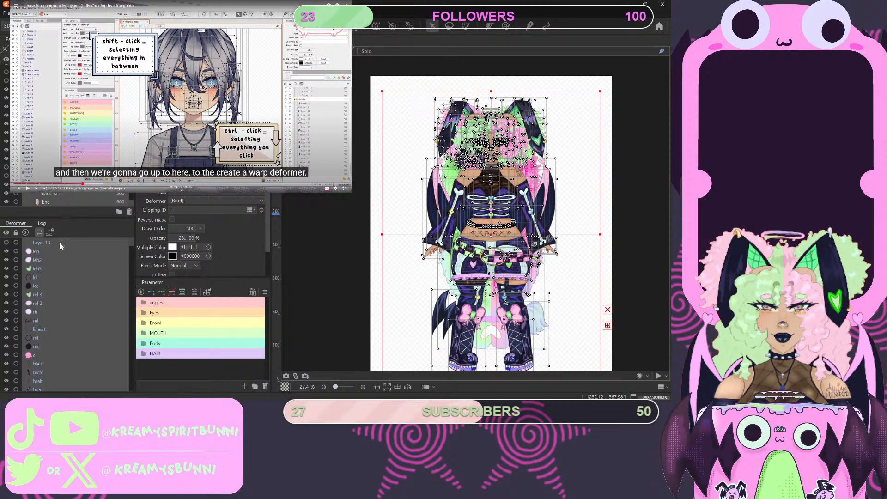
- Create a warp deformer named THE WHOLE BODY around all the selected objects, with 5 x 5 warp and 2 x 2 Bezier divisions
scroll(69, 139, up, 10)
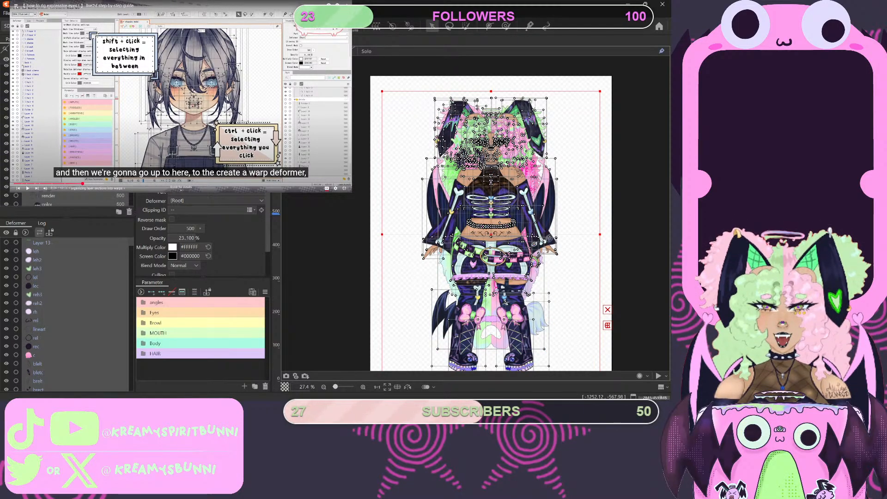
scroll(69, 138, down, 15)
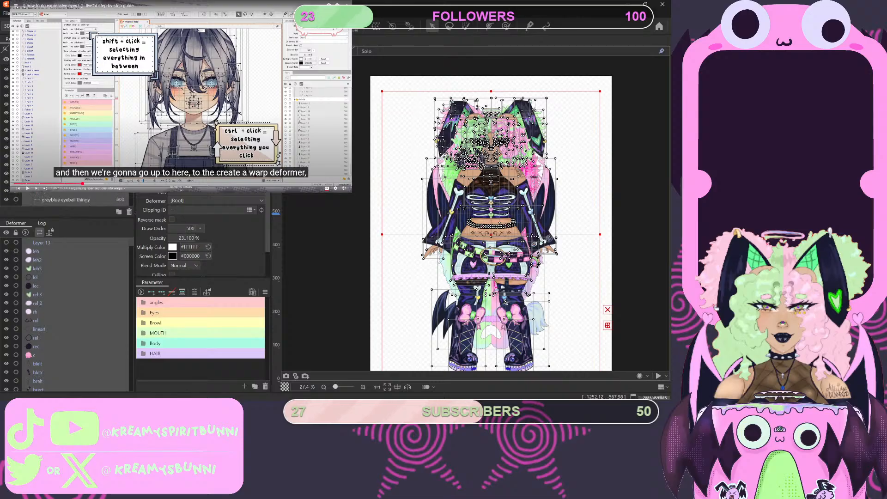
scroll(69, 139, down, 3)
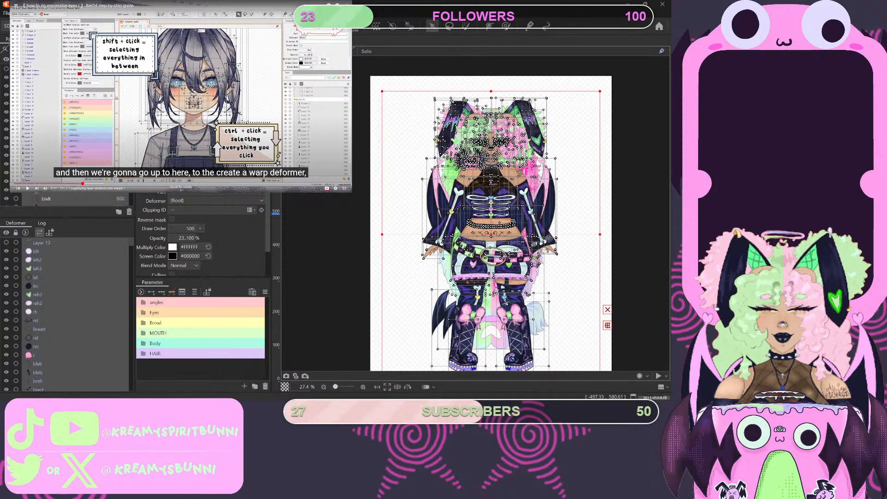
click(347, 270)
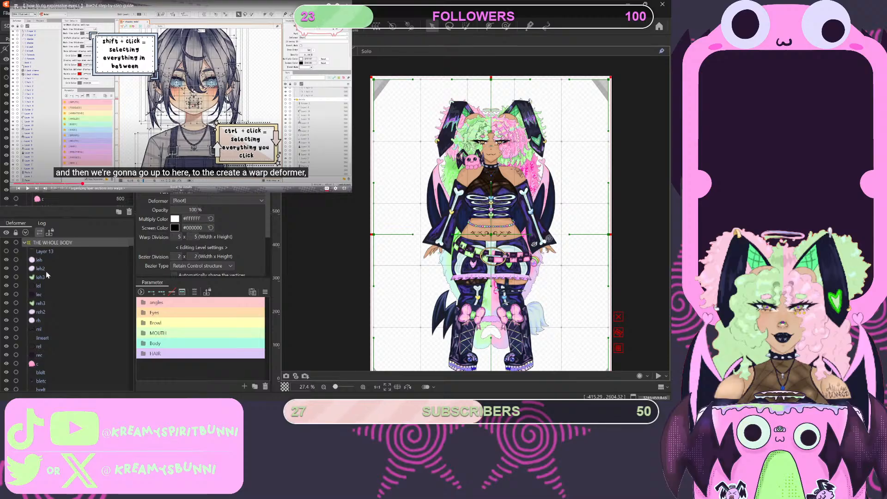
- Collapse and expand THE WHOLE BODY to check its contents, and play the tutorial through the folder-moving demonstration before pausing it
click(25, 241)
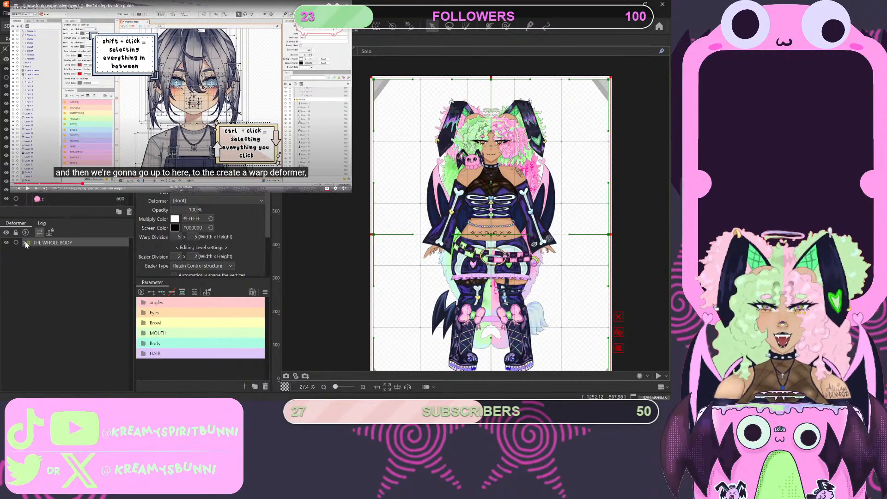
click(24, 242)
click(23, 242)
click(23, 242)
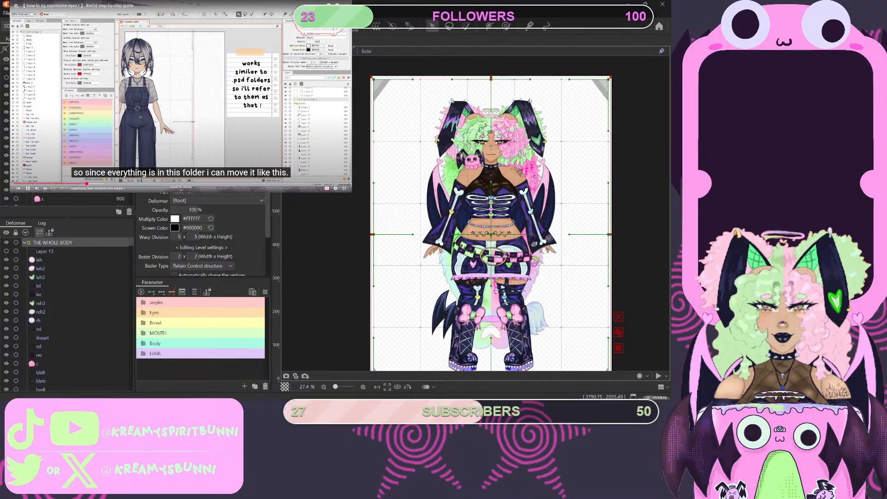
click(186, 109)
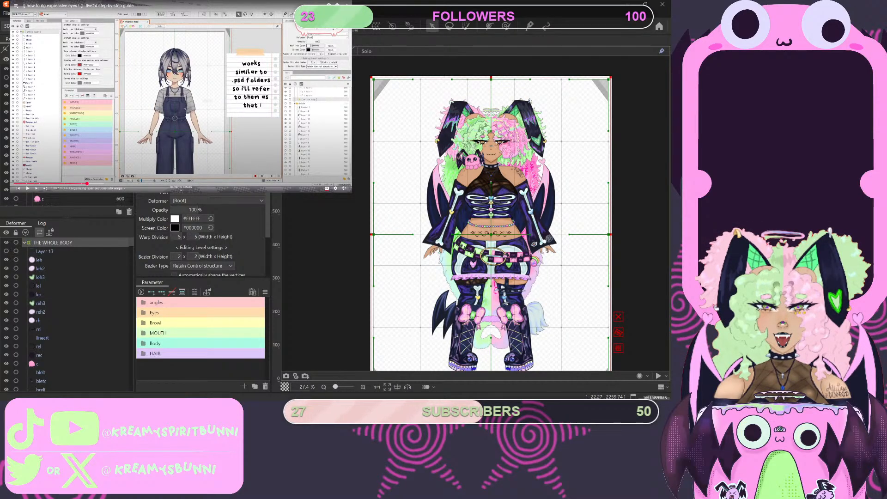
- Collapse THE WHOLE BODY in the deformer hierarchy and select the deformer itself
click(25, 242)
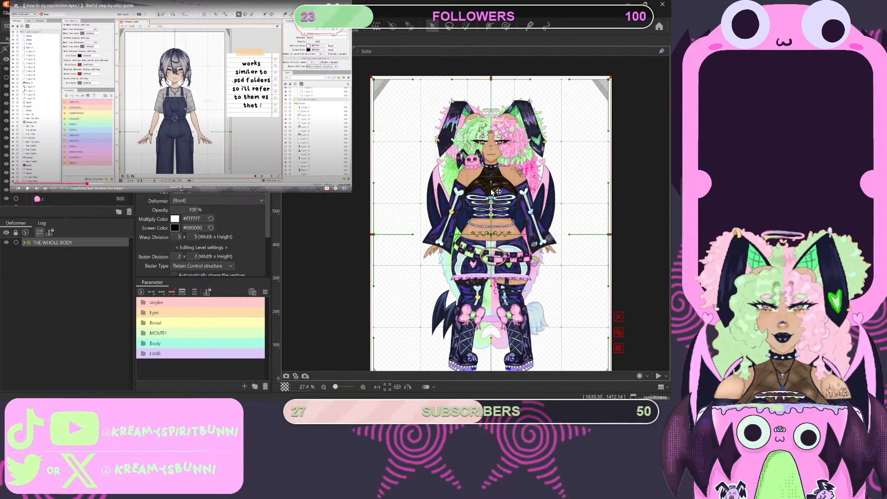
click(492, 222)
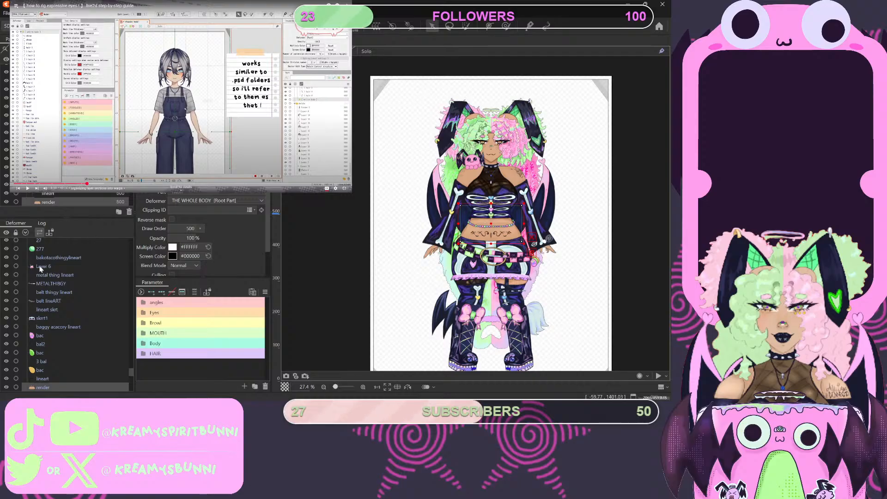
scroll(43, 284, down, 10)
scroll(43, 283, up, 8)
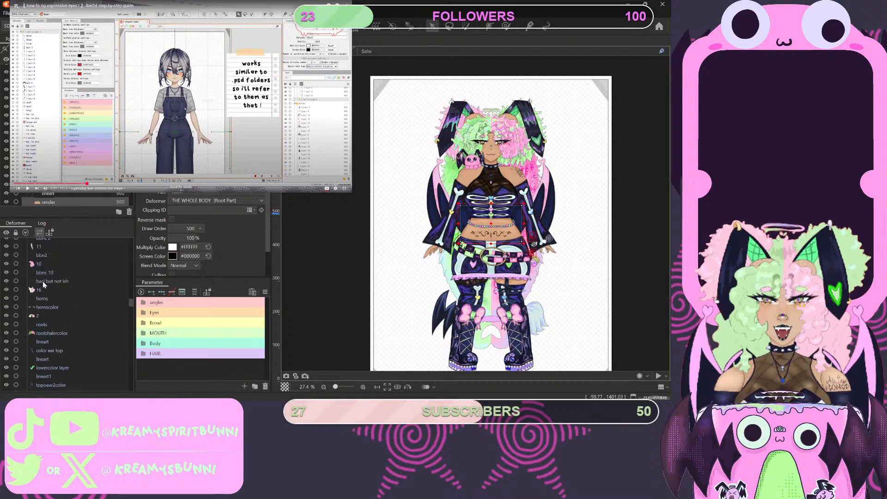
scroll(38, 275, up, 5)
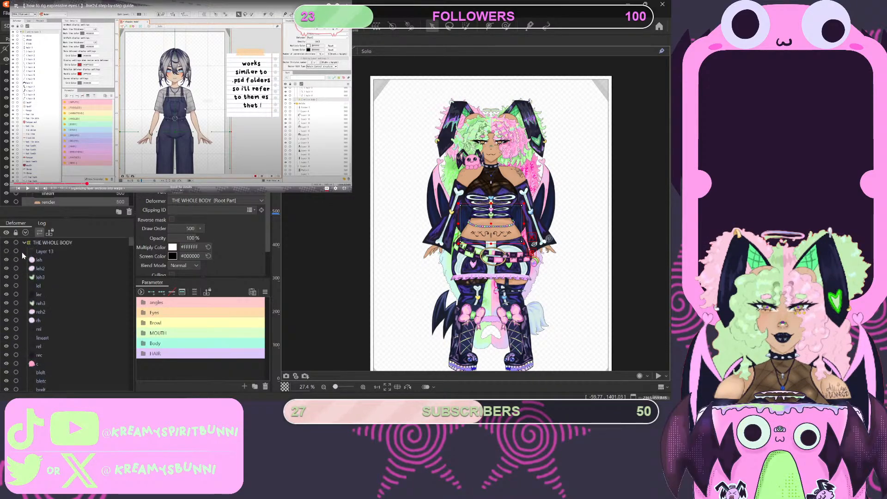
click(24, 242)
click(46, 243)
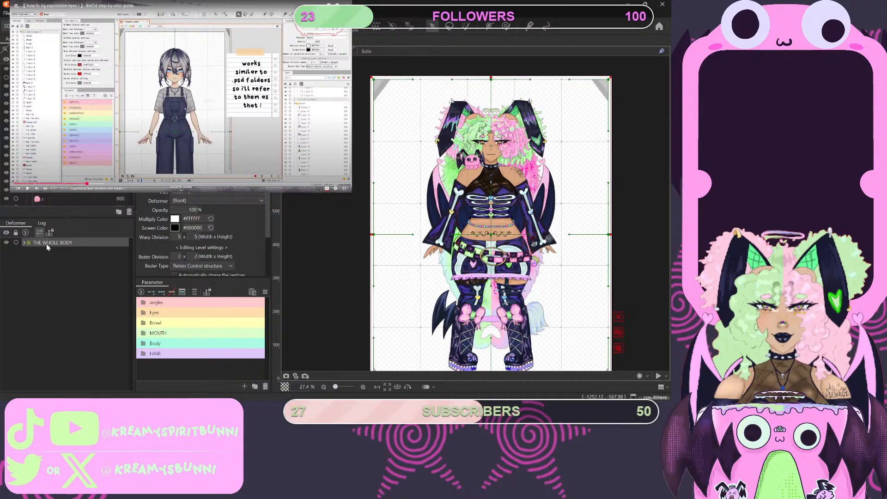
- Test-move THE WHOLE BODY deformer on the canvas, return it to its original position, and check its contents in the hierarchy
drag(490, 247, 457, 279)
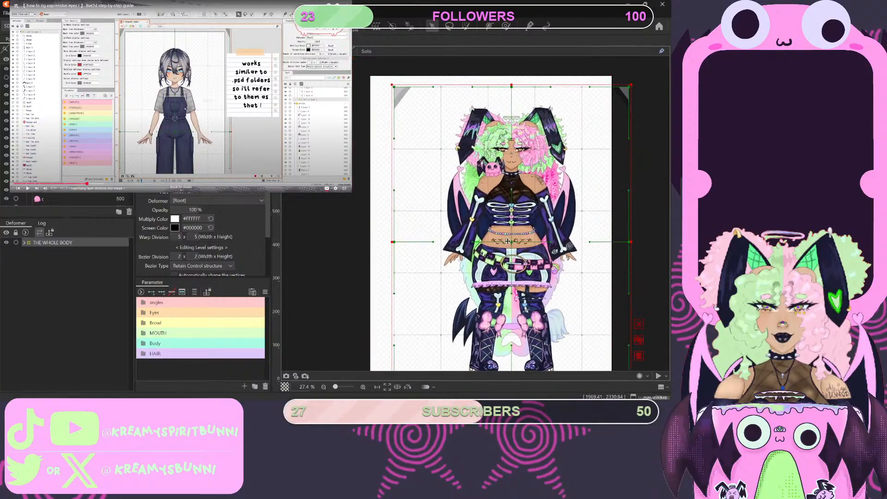
drag(499, 238, 499, 232)
click(24, 243)
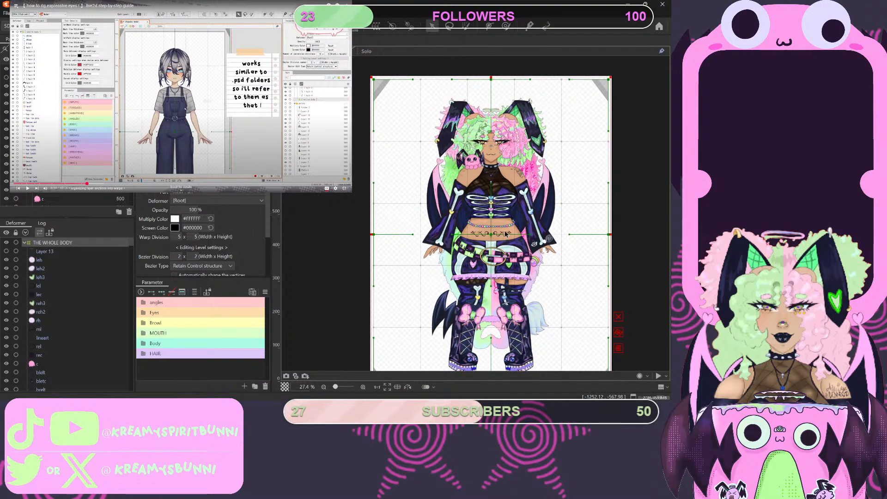
click(24, 242)
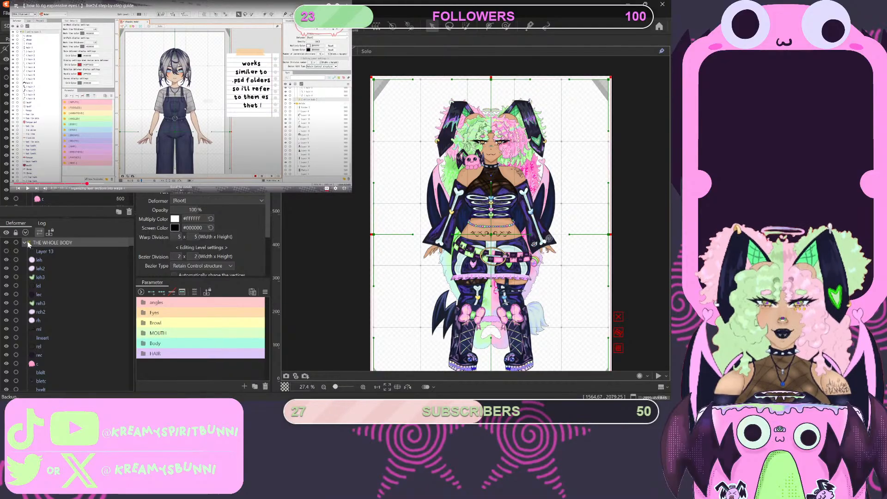
- Play the tutorial's part on box selection and box-select the character's head area on the canvas
key(space)
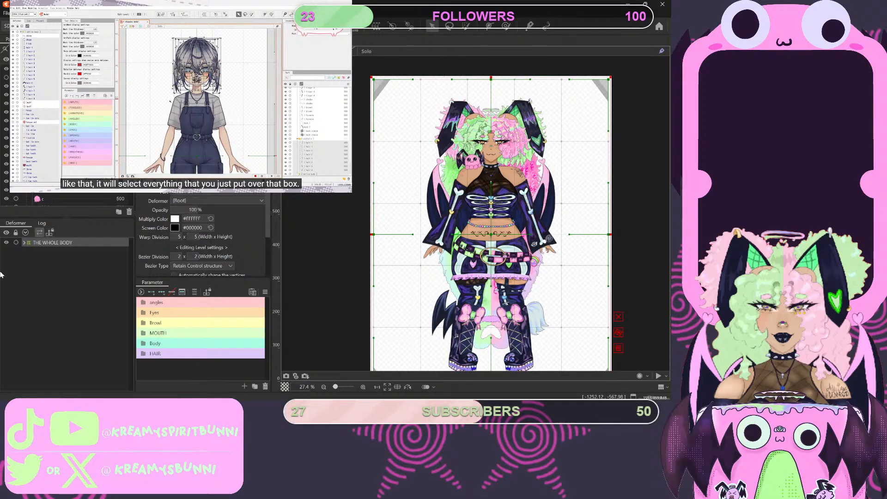
drag(434, 104, 558, 163)
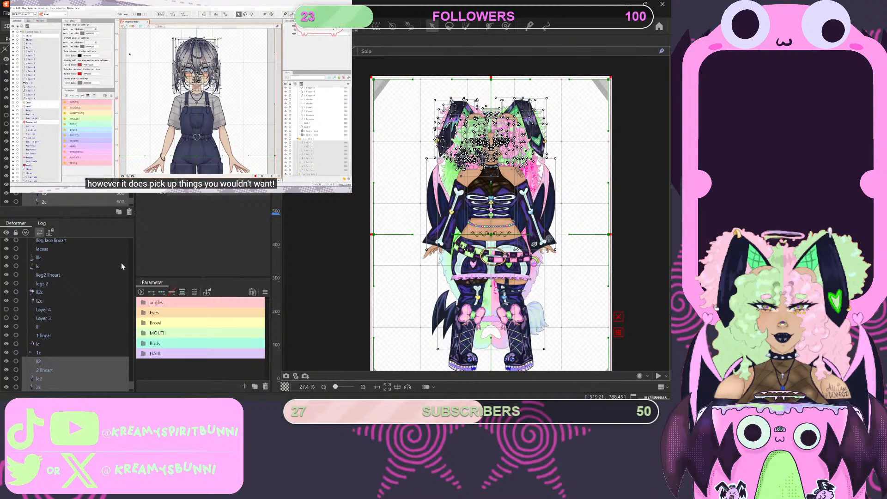
scroll(529, 146, up, 2)
scroll(530, 146, up, 1)
scroll(502, 204, down, 3)
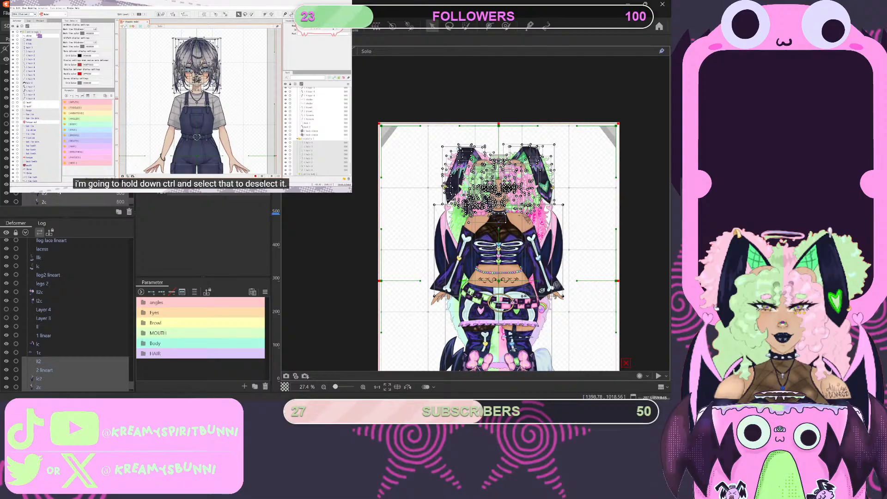
scroll(55, 266, down, 2)
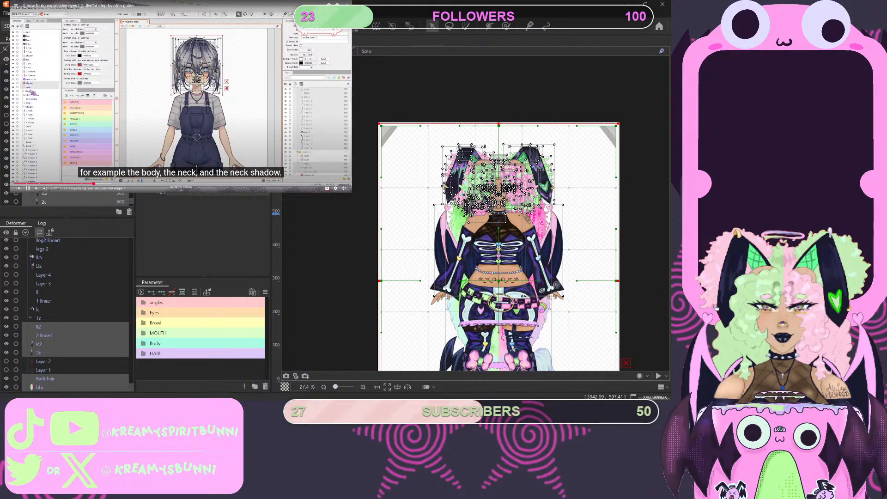
- Pause the tutorial at the body, neck and neck shadow example and look through the parts list for unwanted selected parts
key(space)
scroll(67, 138, down, 2)
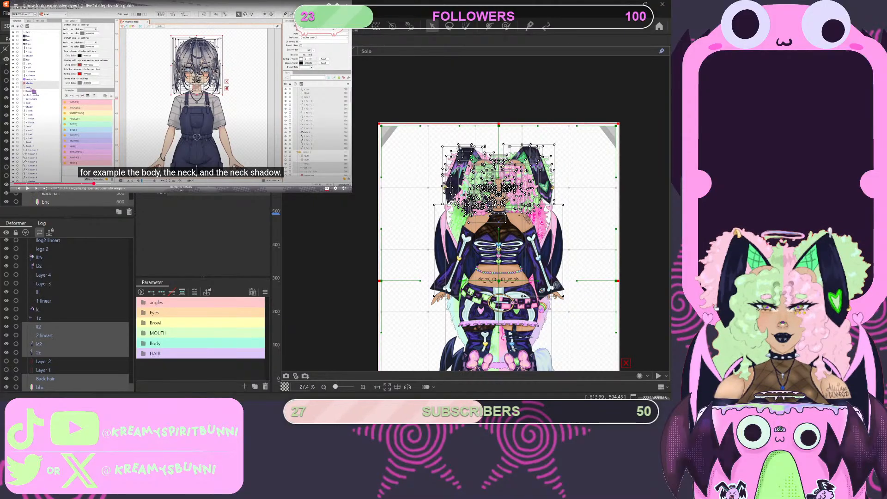
scroll(67, 139, down, 5)
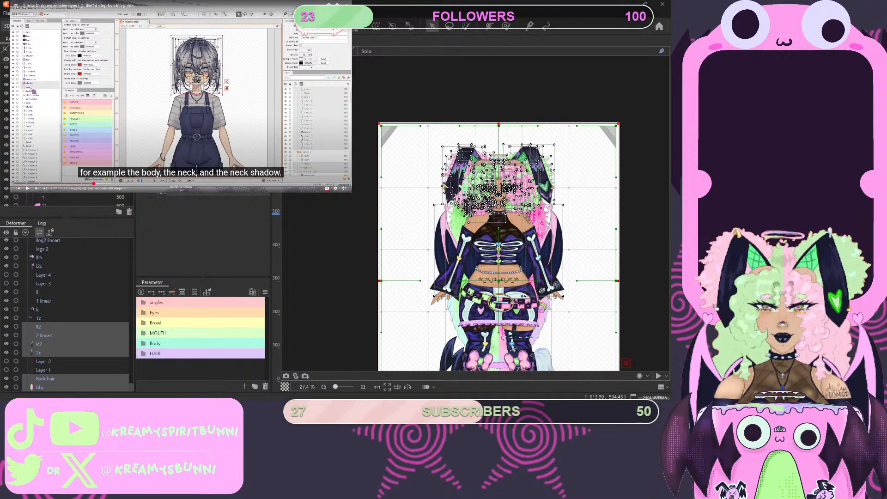
scroll(67, 138, down, 3)
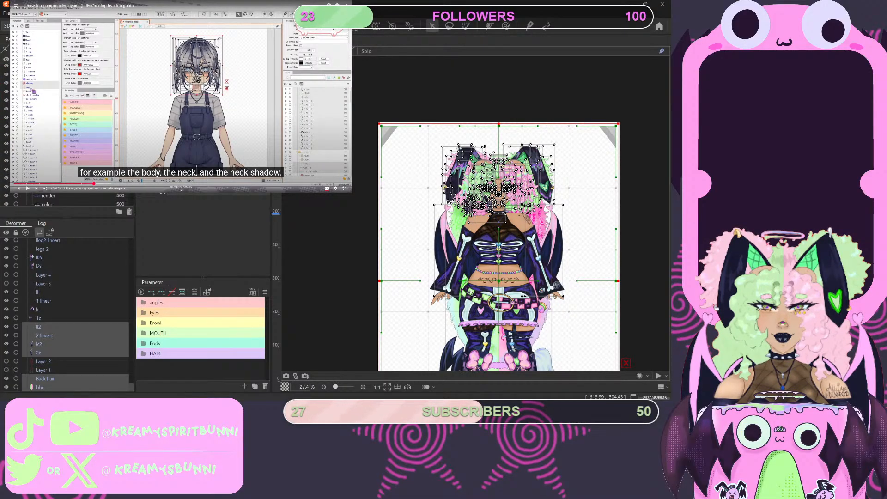
scroll(67, 139, down, 4)
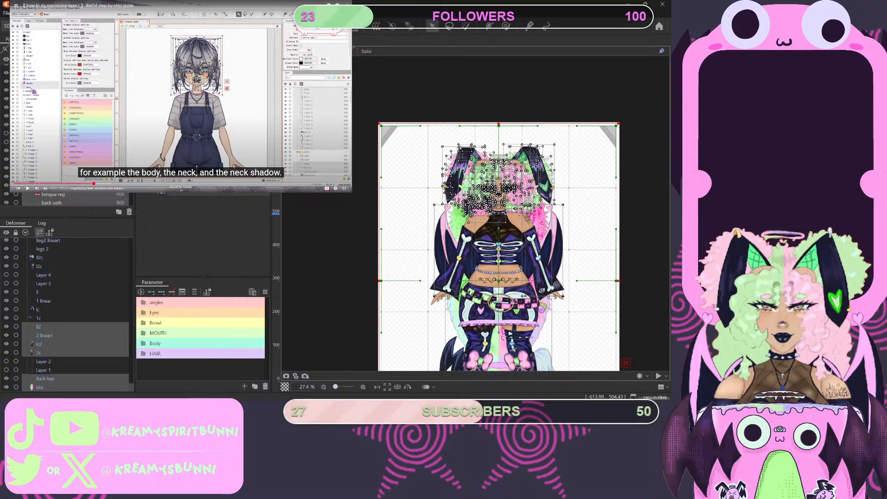
scroll(67, 139, down, 4)
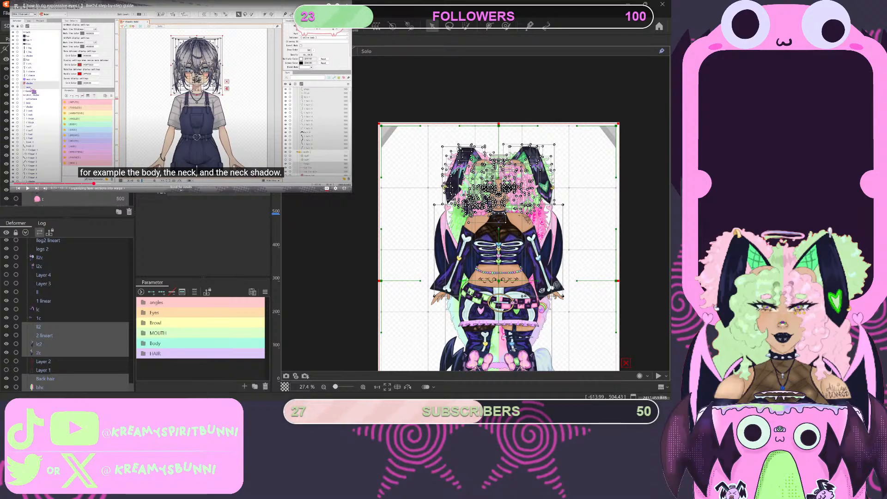
- Try extending the selection in the deformer hierarchy from 2c up to Layer 13, and review the selected range
shift+click(39, 352)
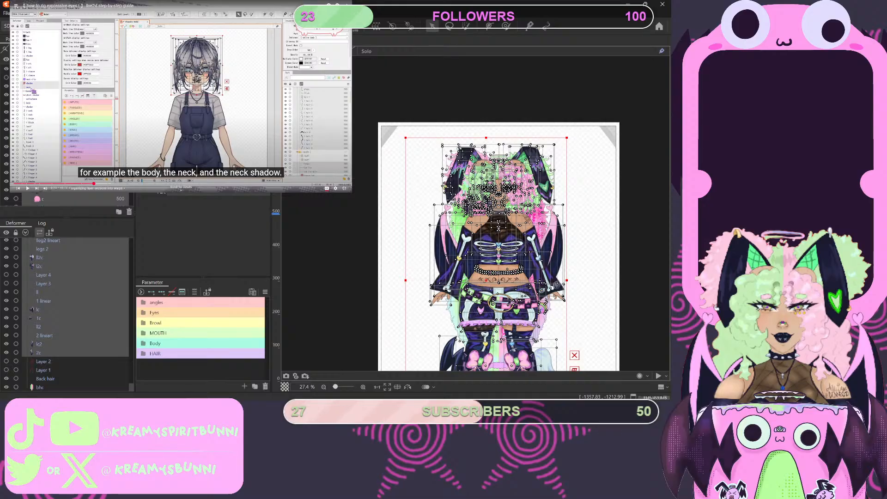
scroll(69, 314, up, 8)
ctrl+click(51, 251)
scroll(69, 251, down, 6)
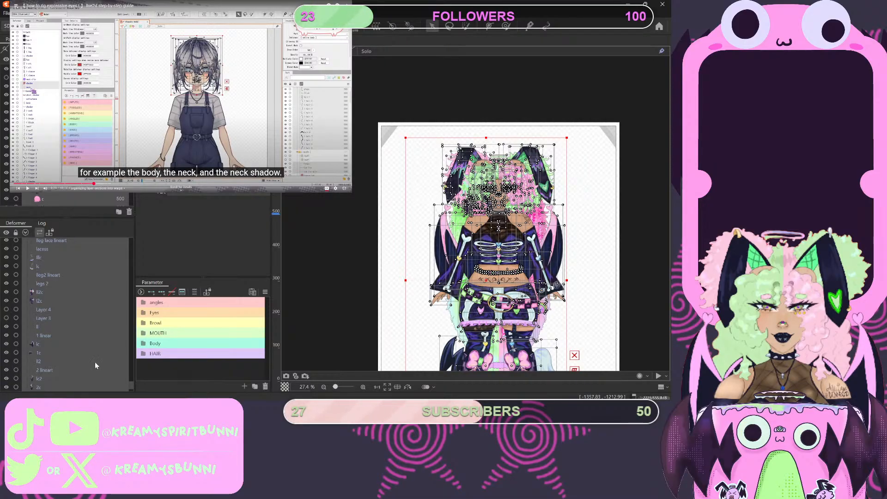
scroll(92, 348, down, 2)
scroll(92, 345, down, 5)
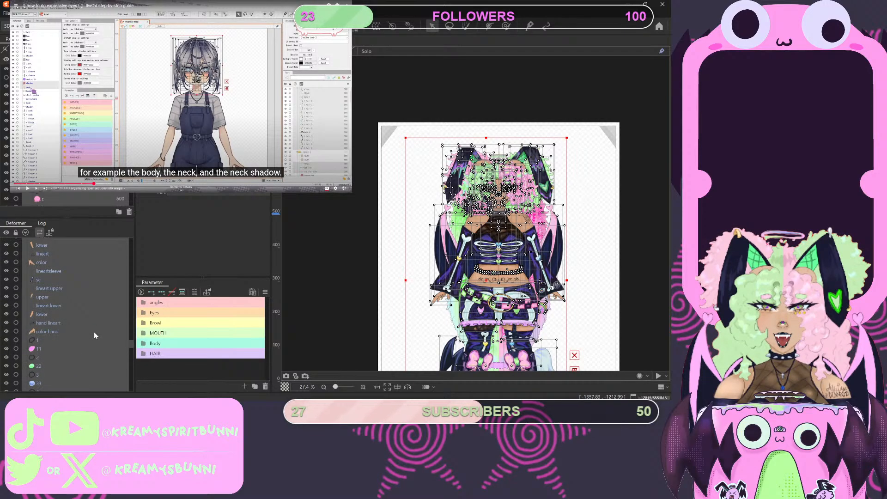
- Undo the range selection in the deformer hierarchy to go back to the box-selected head objects
key(ctrl+a)
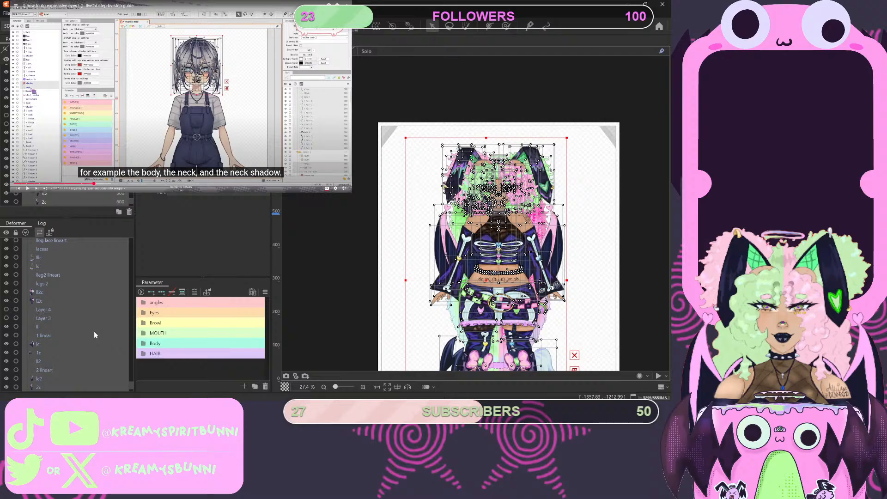
key(ctrl+z)
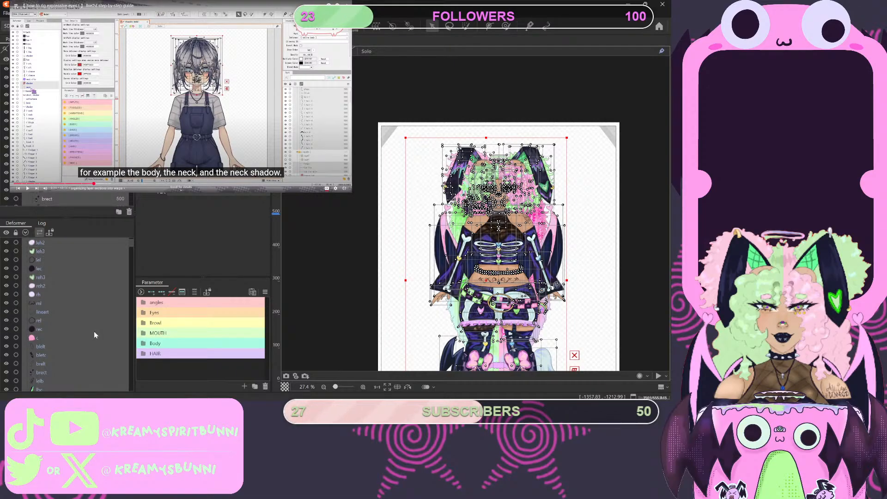
key(ctrl+a)
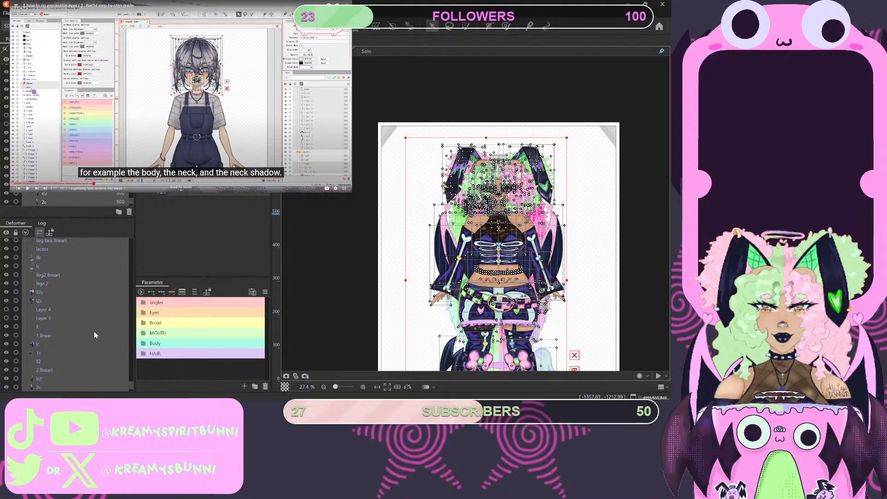
key(ctrl+z)
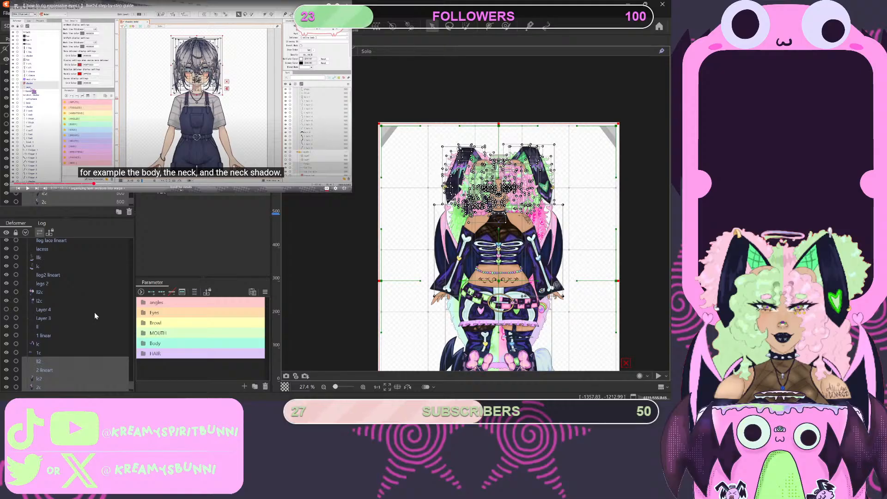
- Clear the current selection with undo and box-select the head area again on the canvas, from the chin up over the ears
key(ctrl+z)
scroll(472, 169, up, 5)
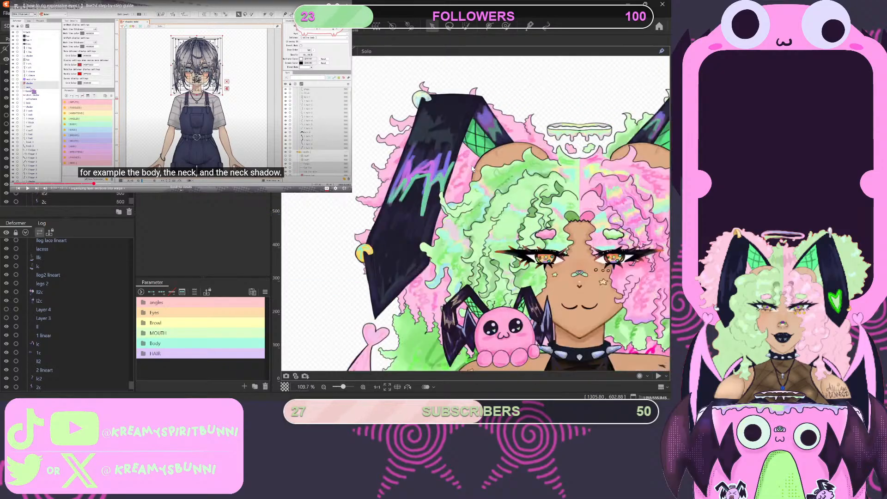
scroll(472, 169, down, 5)
scroll(576, 231, up, 4)
scroll(575, 231, down, 4)
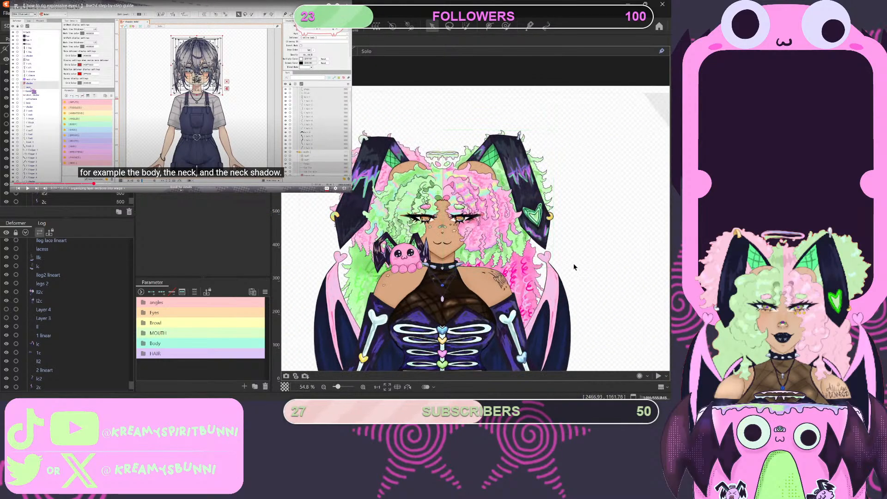
drag(560, 246, 324, 161)
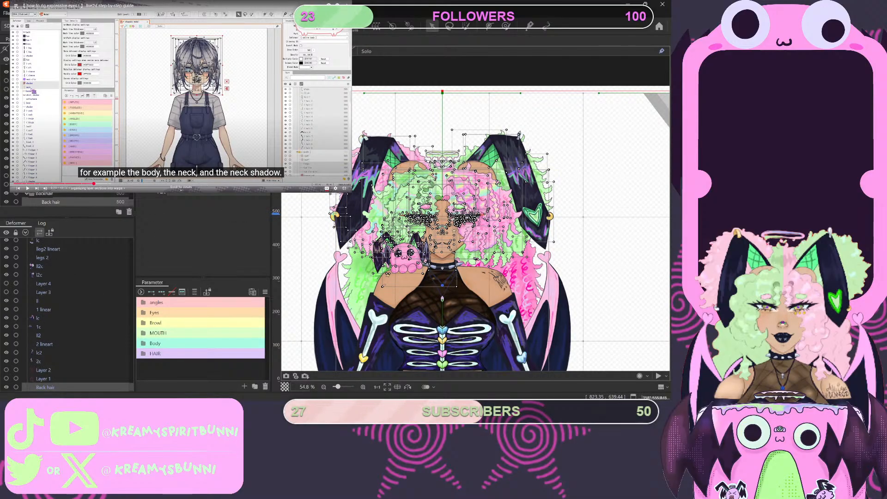
- Examine the parts list from Back hair up to the ear layers to check which head parts the box selection covers
scroll(67, 138, up, 15)
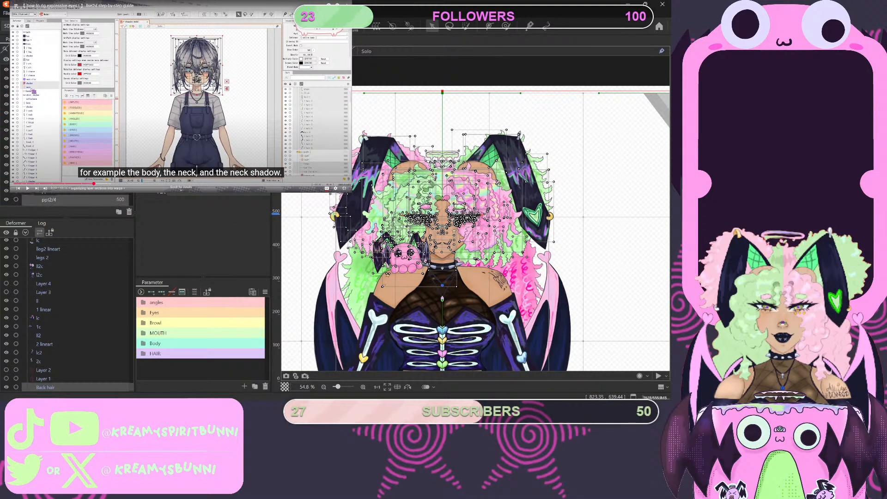
scroll(67, 139, up, 5)
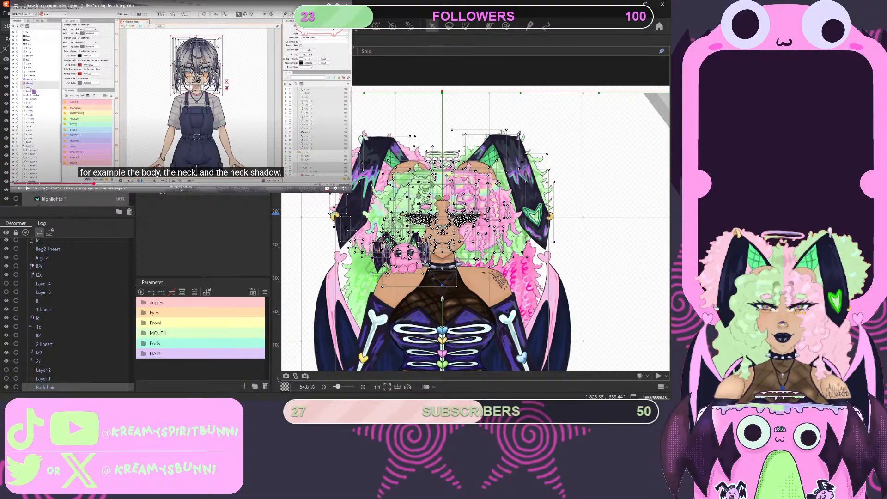
scroll(67, 199, up, 5)
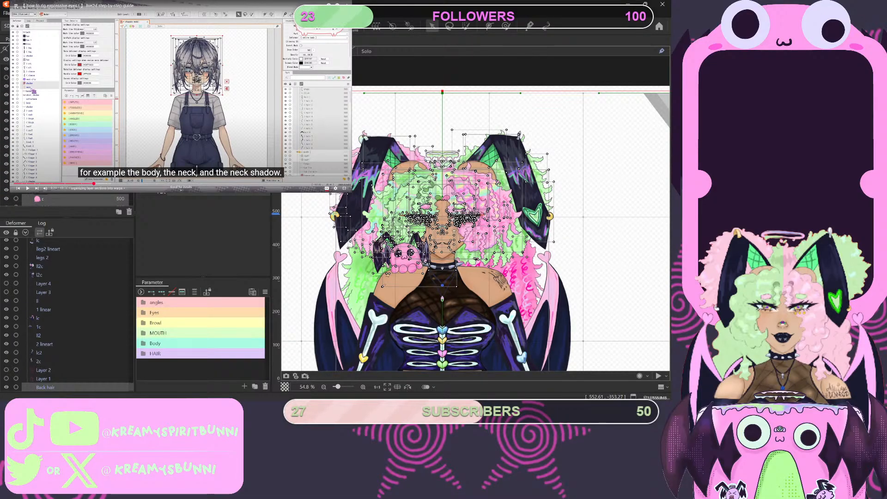
scroll(54, 198, up, 3)
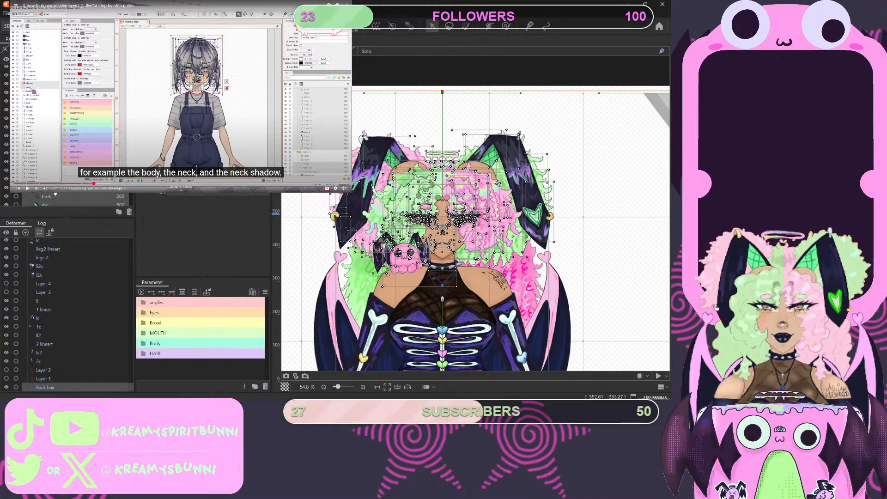
scroll(53, 198, up, 3)
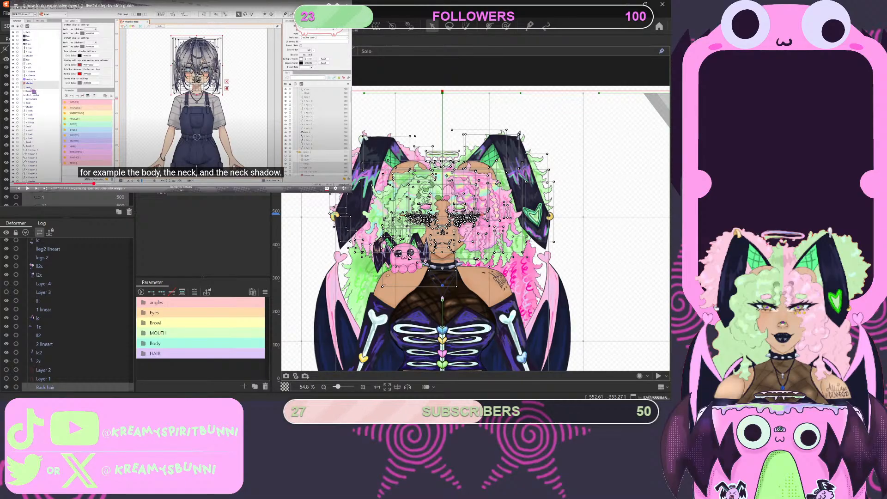
scroll(53, 198, up, 3)
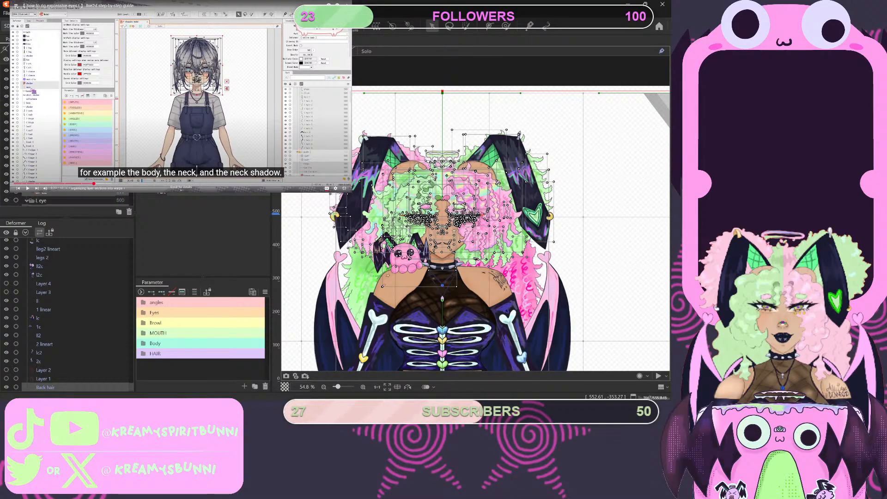
scroll(53, 198, up, 4)
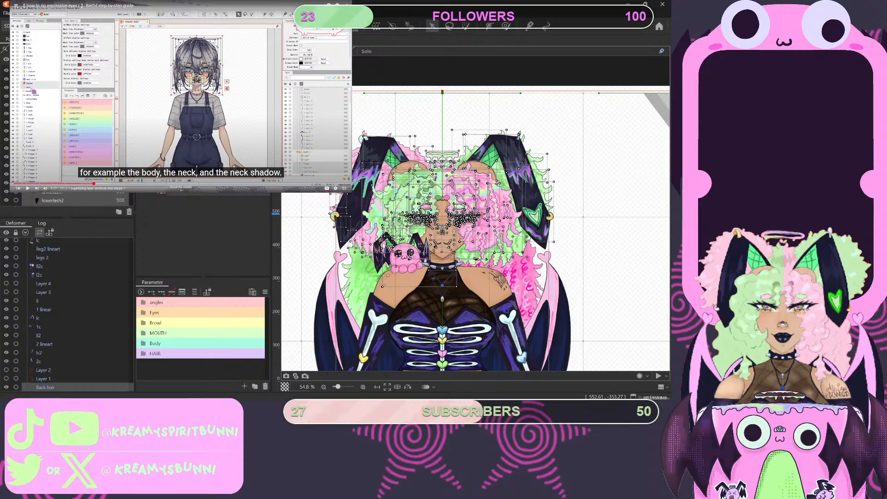
scroll(54, 199, up, 3)
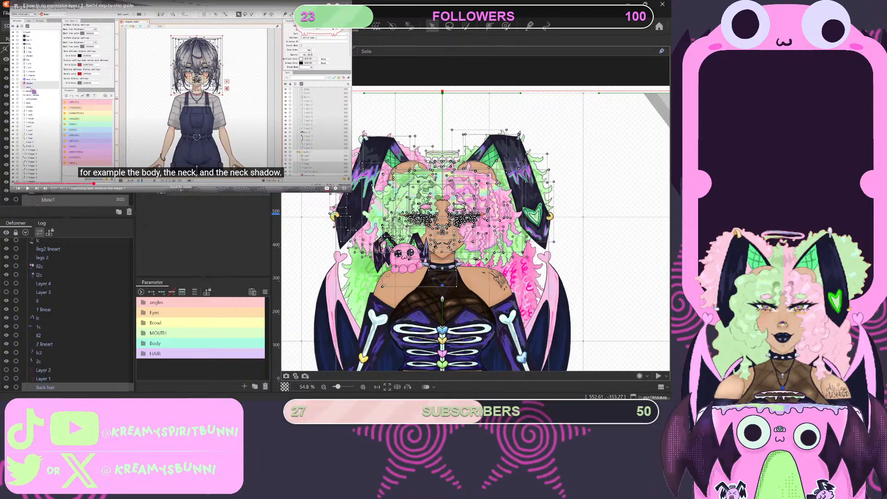
scroll(53, 199, up, 5)
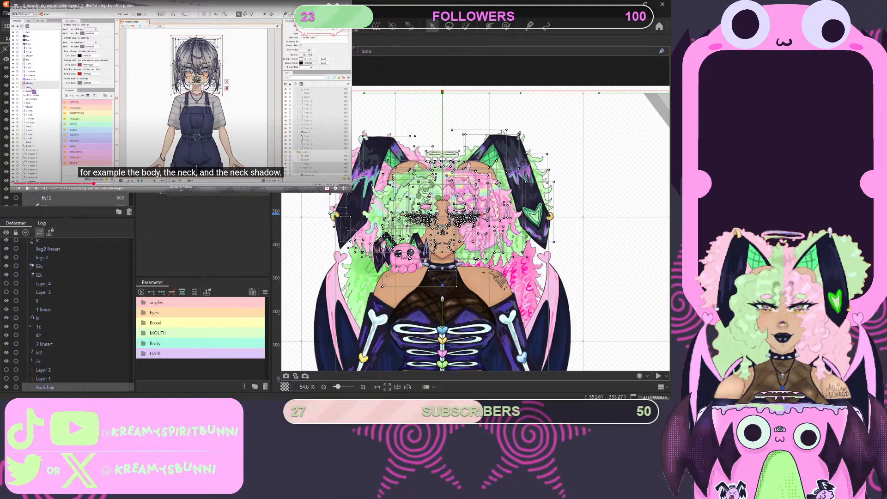
scroll(53, 200, up, 4)
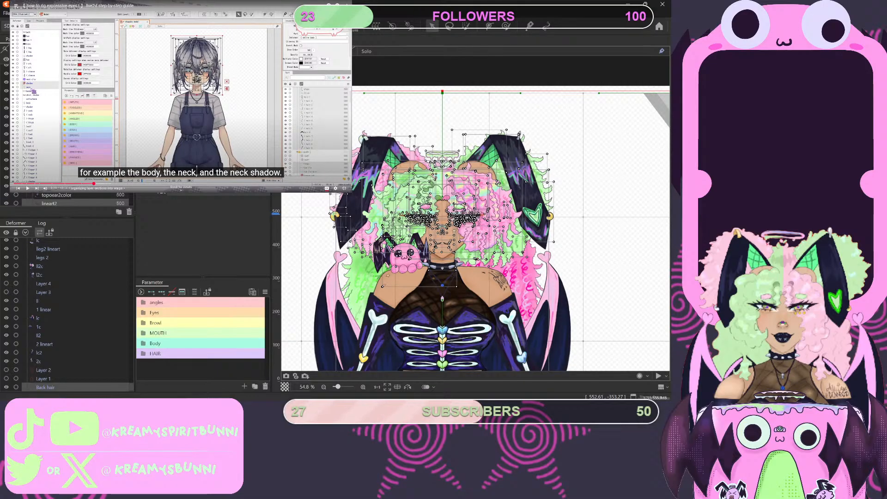
- Add the unselected ear parts, including lineart1 and topoear2color, to the head selection
ctrl+click(51, 144)
ctrl+click(55, 152)
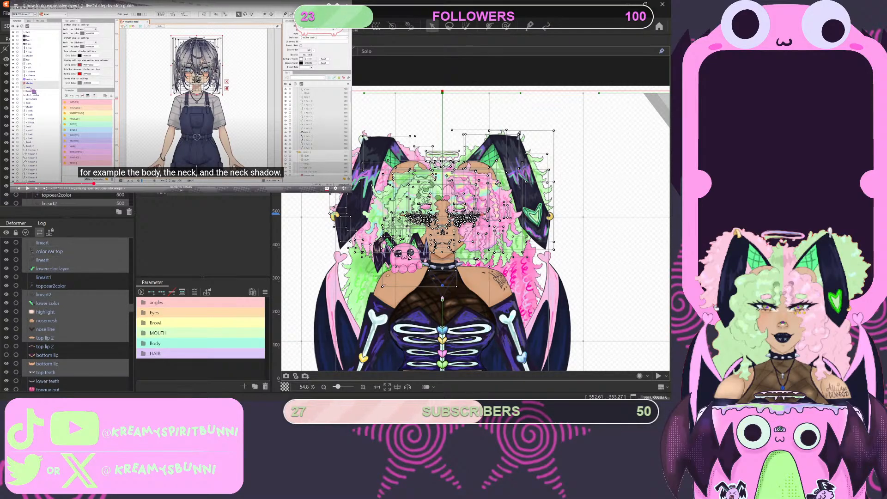
ctrl+click(57, 186)
ctrl+click(59, 195)
scroll(59, 195, down, 4)
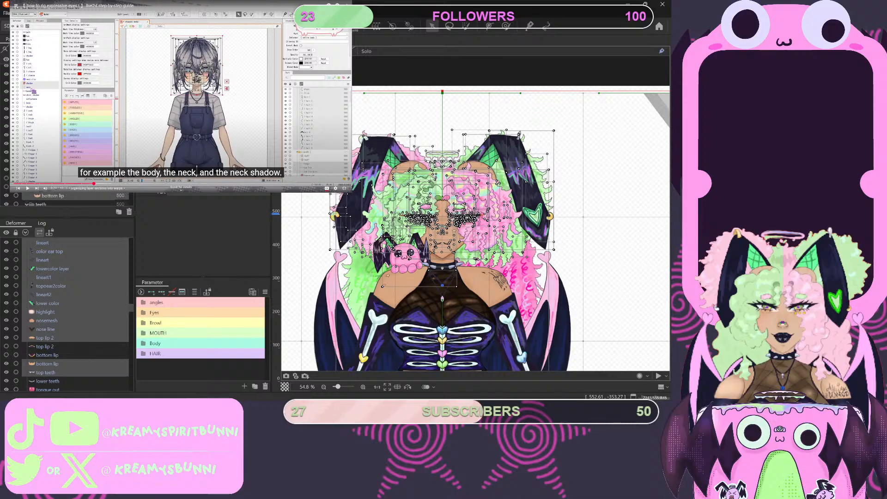
- Add the unselected mouth parts to the head selection, including top lip 2, bottom lip, lower teeth and tongue out
ctrl+click(55, 177)
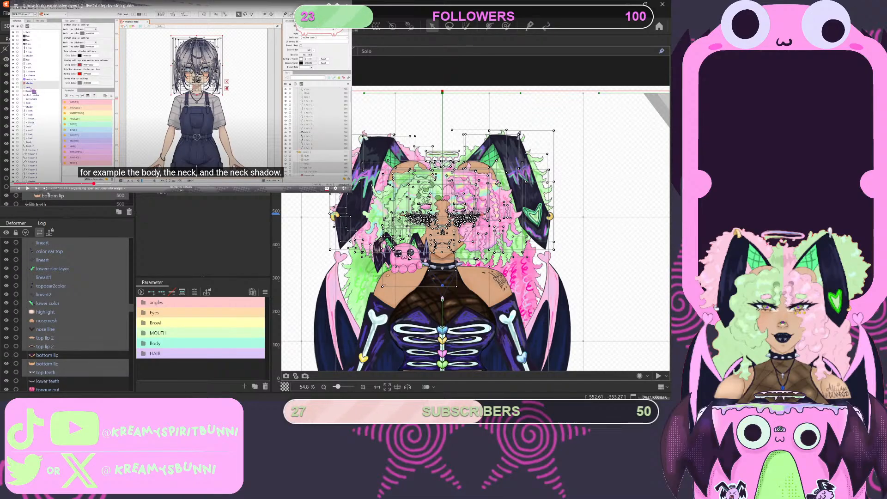
ctrl+click(55, 187)
scroll(55, 187, down, 3)
ctrl+click(55, 190)
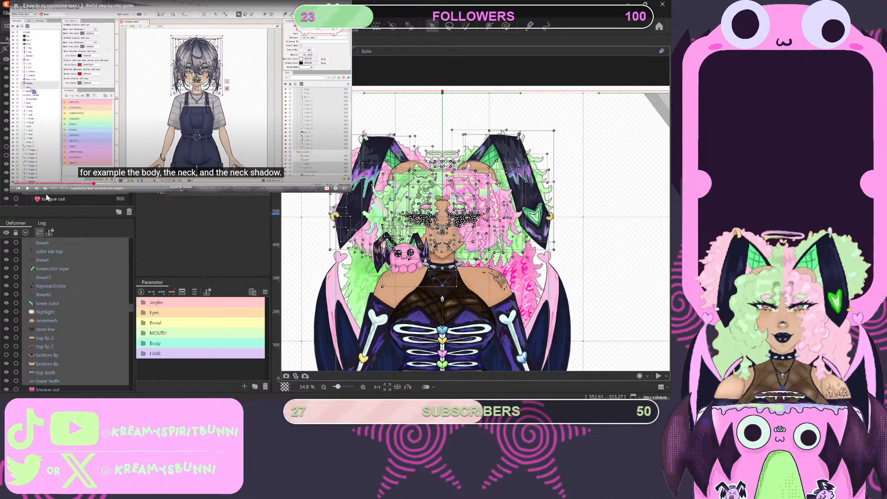
ctrl+click(54, 199)
scroll(54, 199, down, 3)
ctrl+click(54, 185)
- Add the unselected parts of the first pigtail, such as ppt1/1, to the head selection
scroll(53, 185, down, 3)
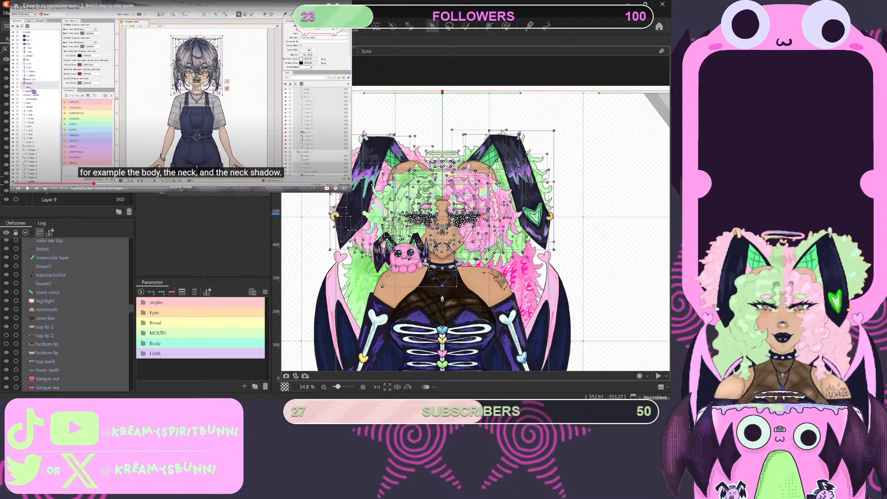
scroll(64, 199, down, 3)
scroll(65, 199, down, 3)
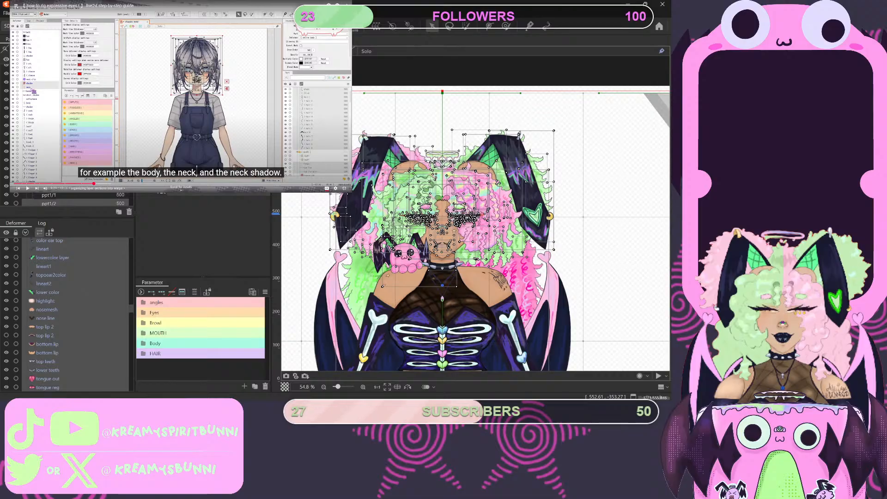
scroll(65, 199, down, 3)
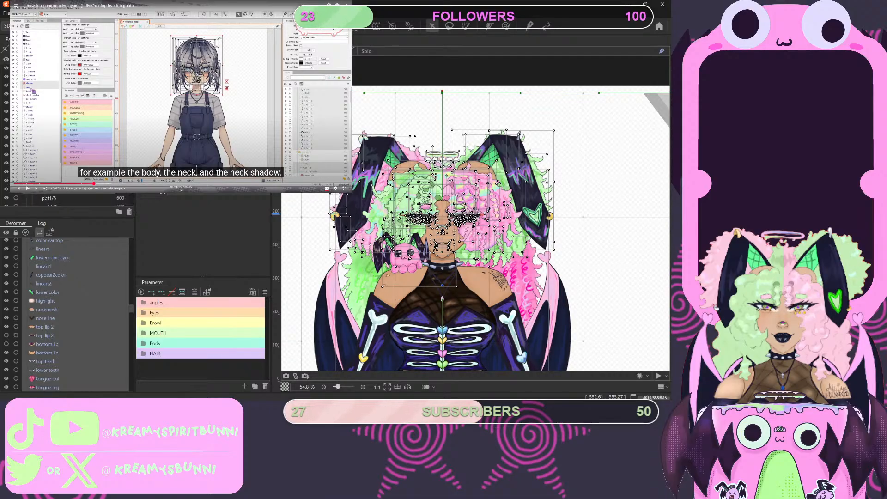
ctrl+click(49, 163)
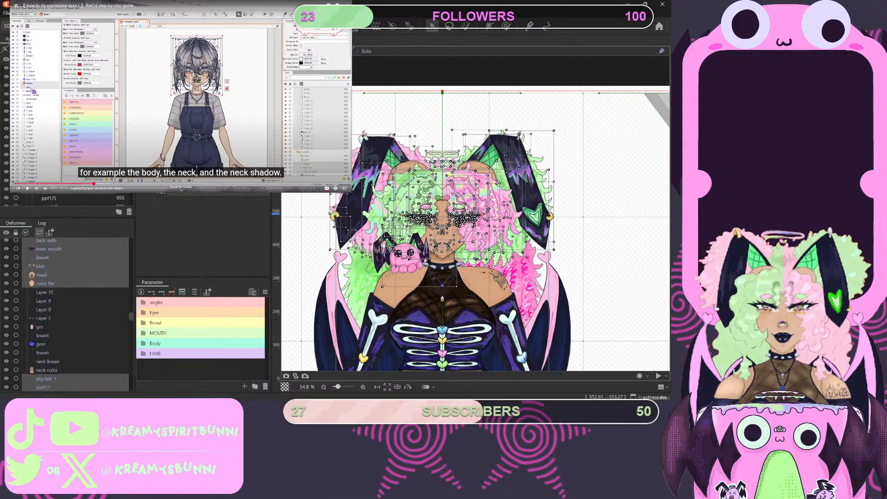
ctrl+click(49, 172)
- Add the second pigtail's parts pppt2lyk, ppt2/22, ppt2/21 and ppt2/14 to the head selection
scroll(64, 185, down, 3)
scroll(69, 314, down, 4)
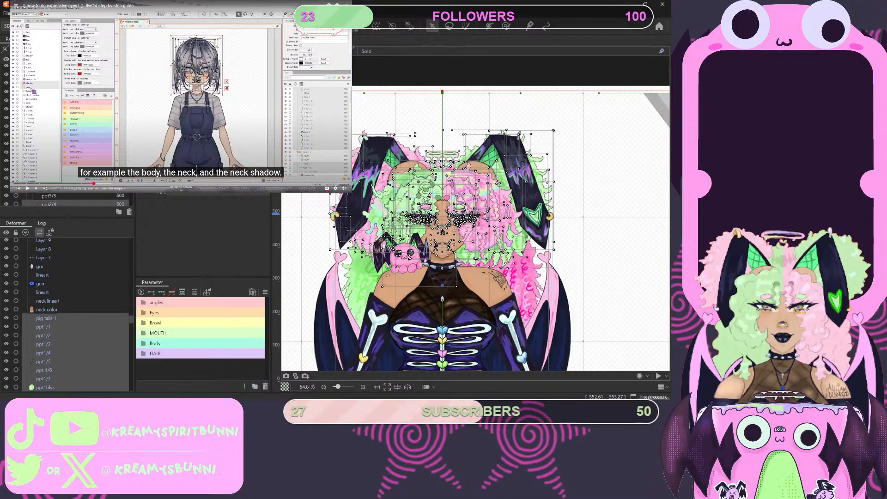
scroll(70, 314, down, 1)
scroll(64, 198, down, 1)
scroll(70, 198, down, 2)
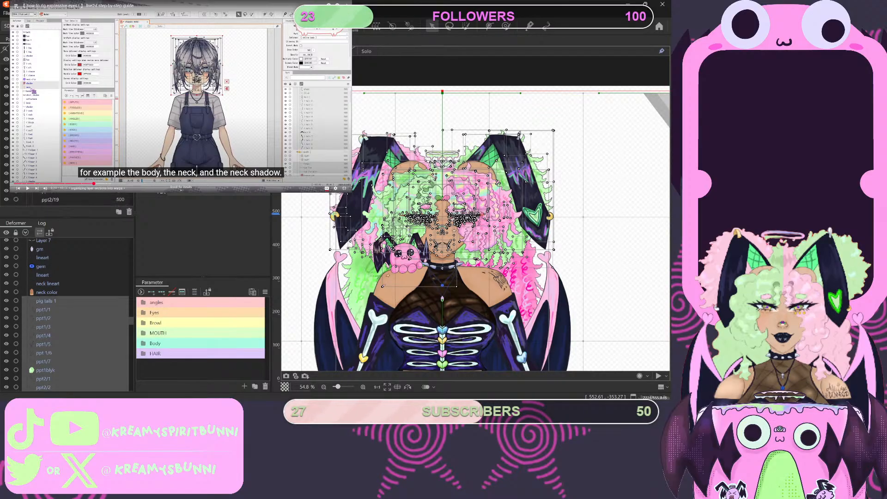
scroll(70, 314, down, 5)
scroll(68, 201, down, 2)
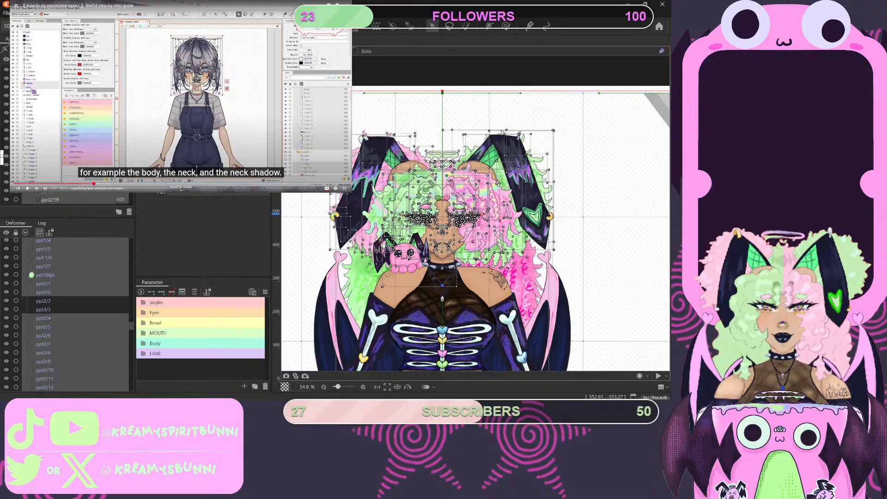
scroll(69, 314, down, 3)
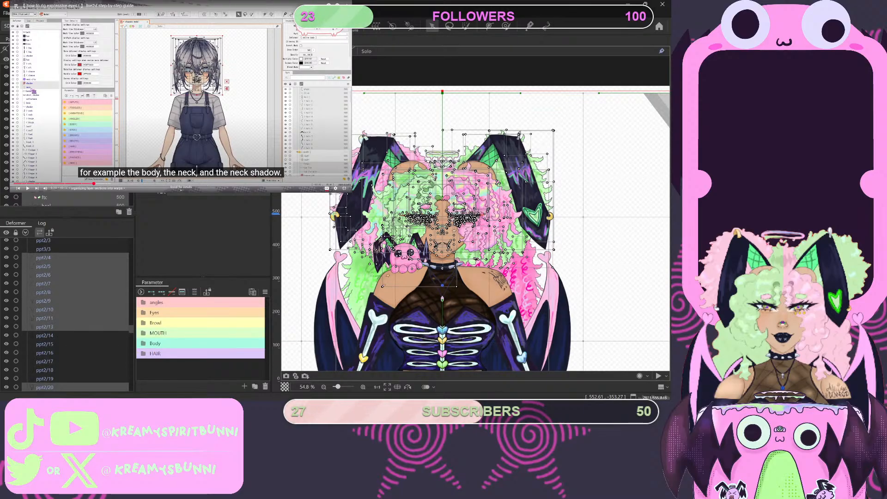
scroll(69, 199, down, 2)
scroll(69, 314, down, 3)
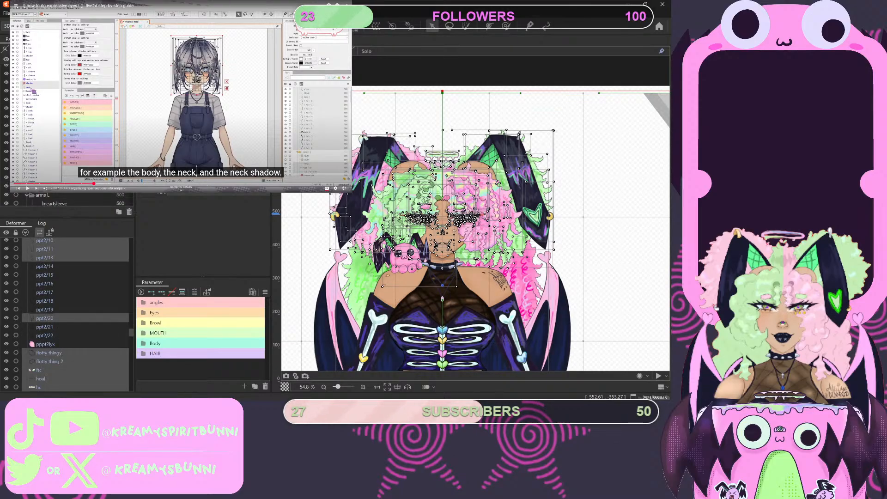
ctrl+click(45, 344)
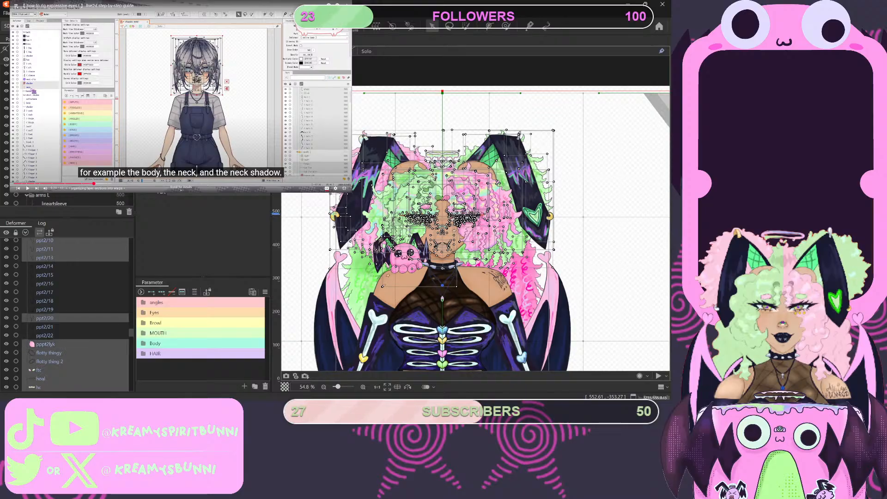
ctrl+click(45, 336)
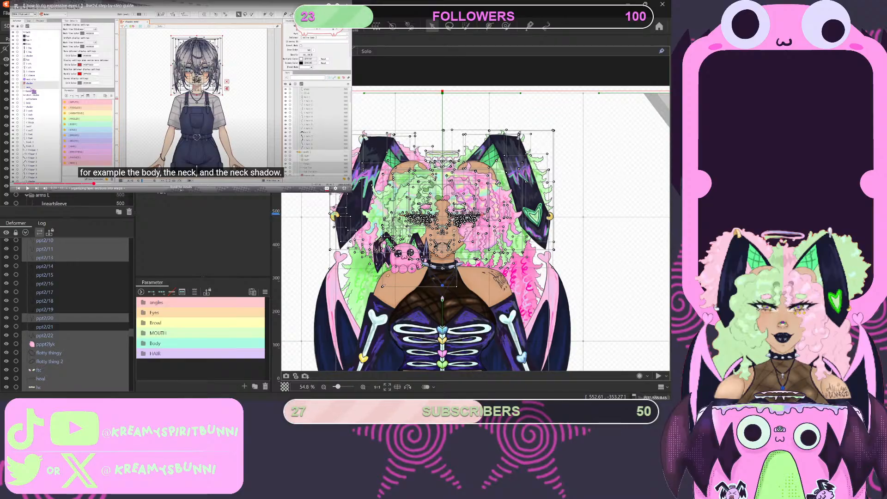
ctrl+click(45, 326)
ctrl+click(44, 266)
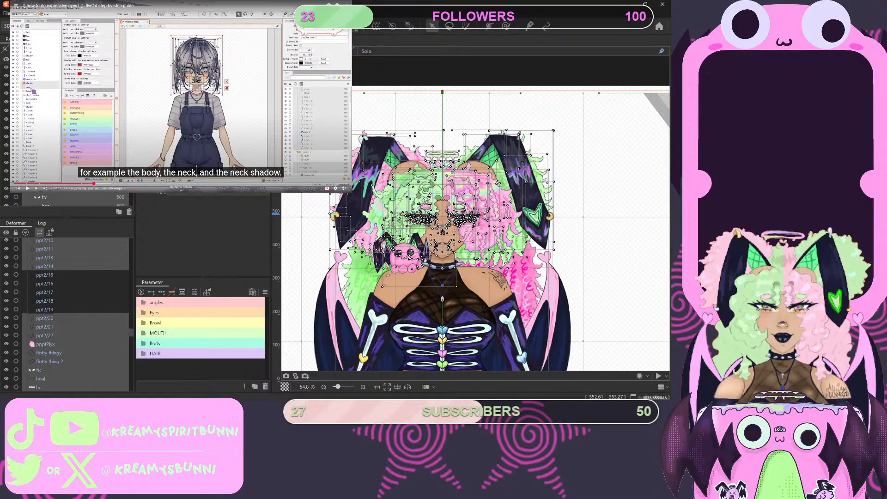
- Continue the tutorial to its warp deformer dialog and check the part list for head parts missing from the selection
scroll(69, 314, up, 3)
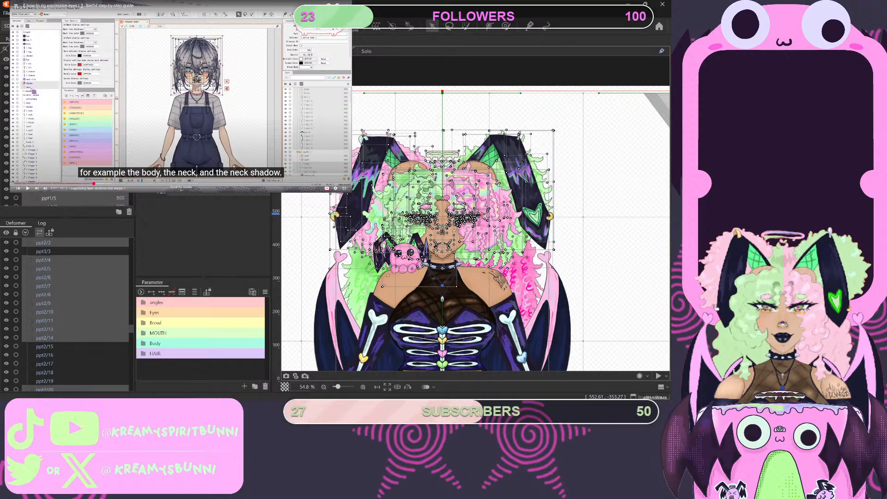
scroll(75, 200, down, 8)
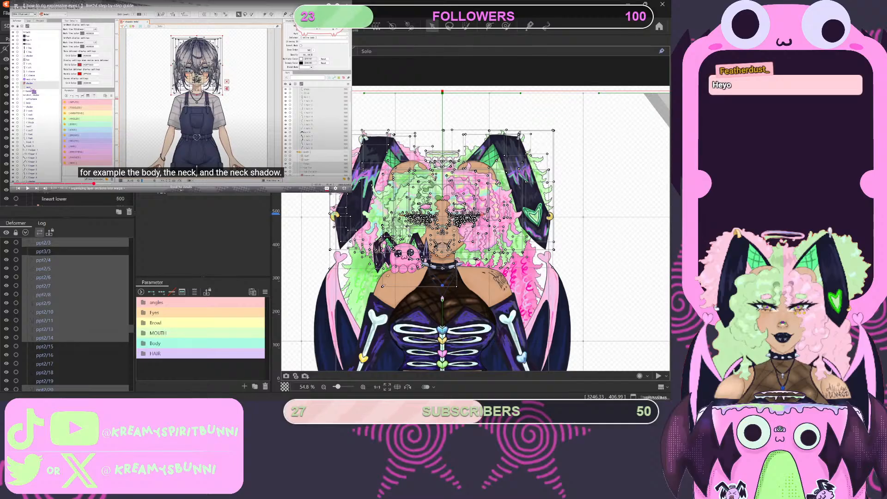
click(134, 77)
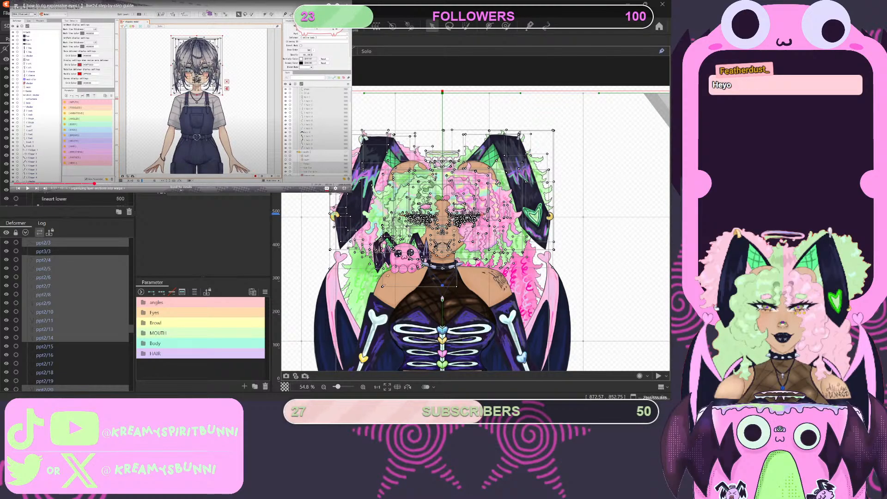
scroll(69, 138, down, 10)
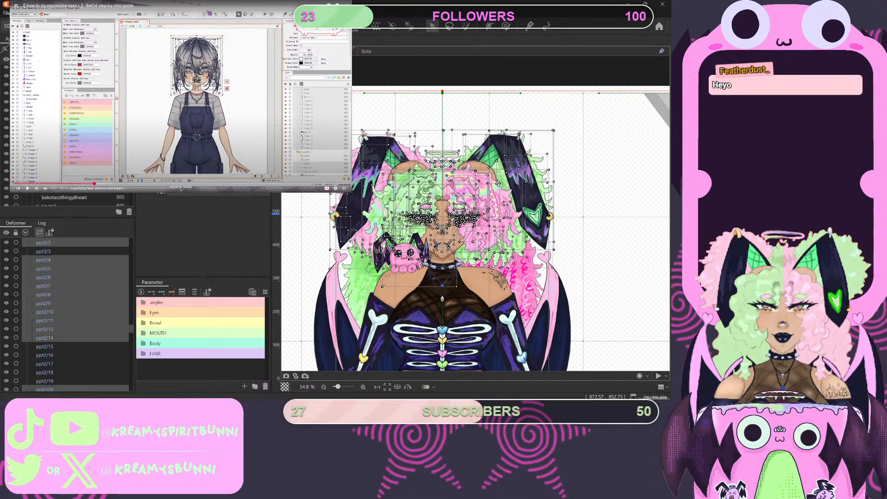
scroll(69, 138, down, 5)
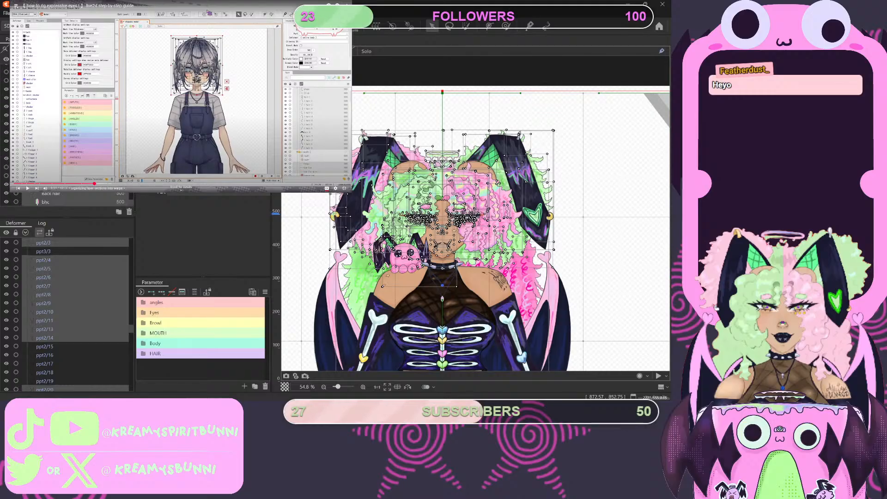
scroll(70, 139, down, 5)
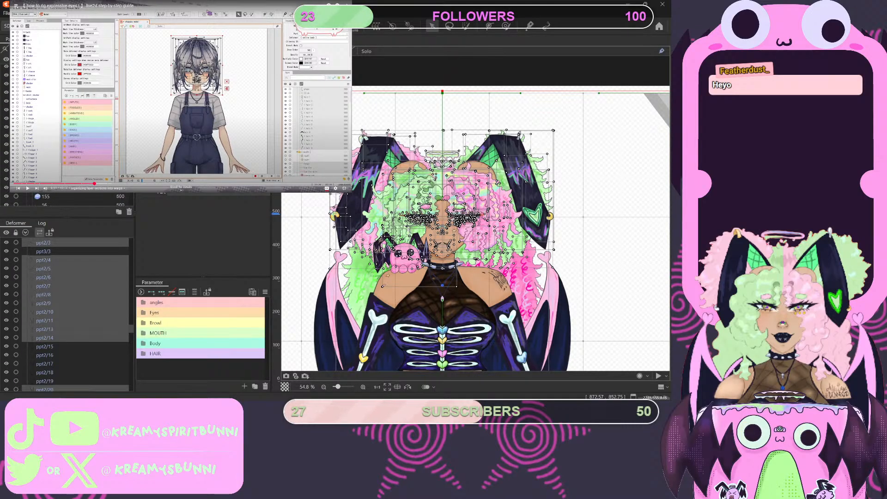
scroll(69, 139, down, 5)
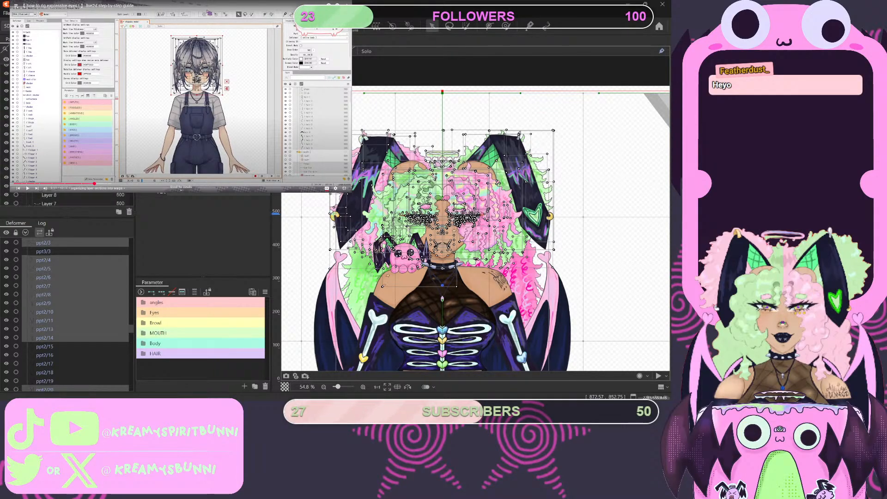
scroll(69, 139, down, 5)
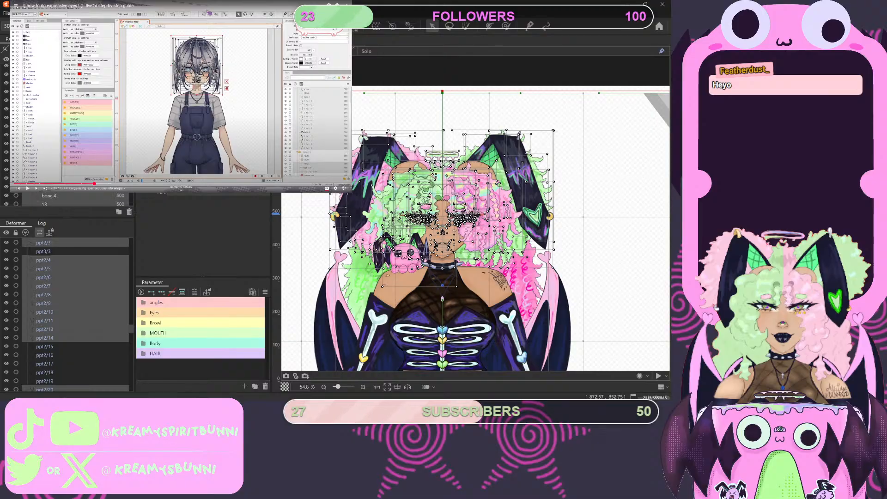
scroll(69, 199, down, 5)
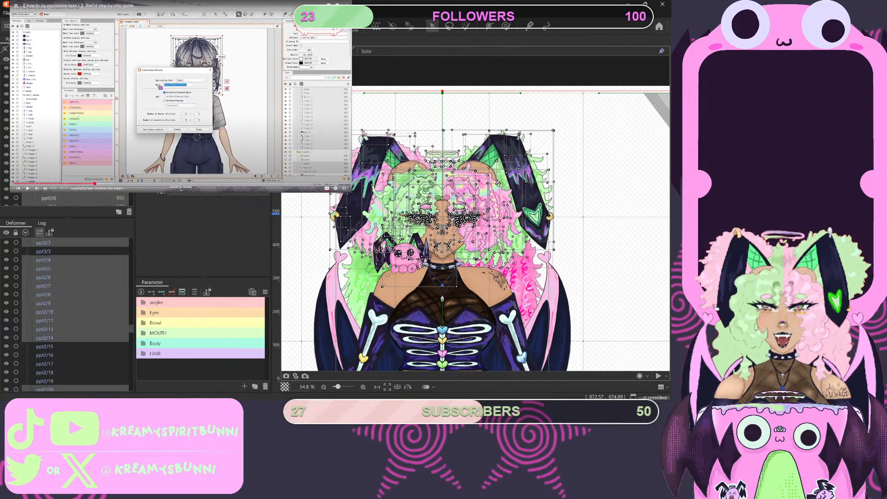
- Add the unselected pigtail part ppt3/3 to the head selection
ctrl+click(44, 251)
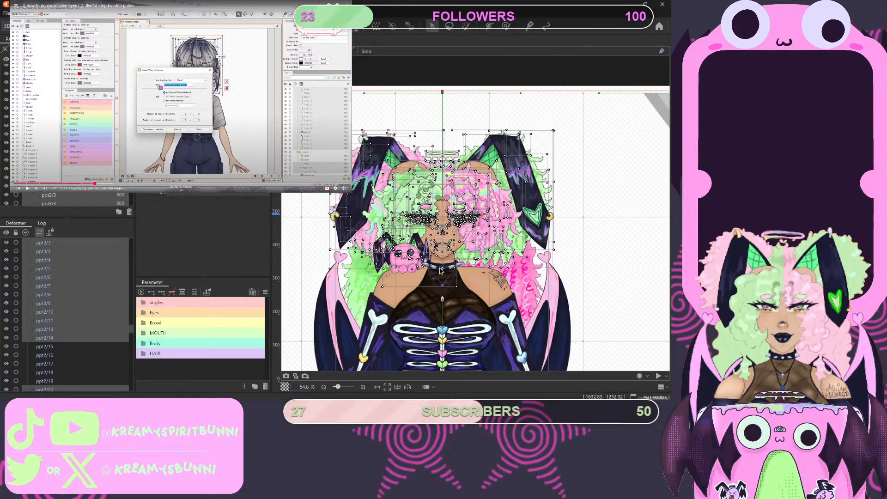
scroll(442, 270, down, 5)
scroll(508, 332, up, 5)
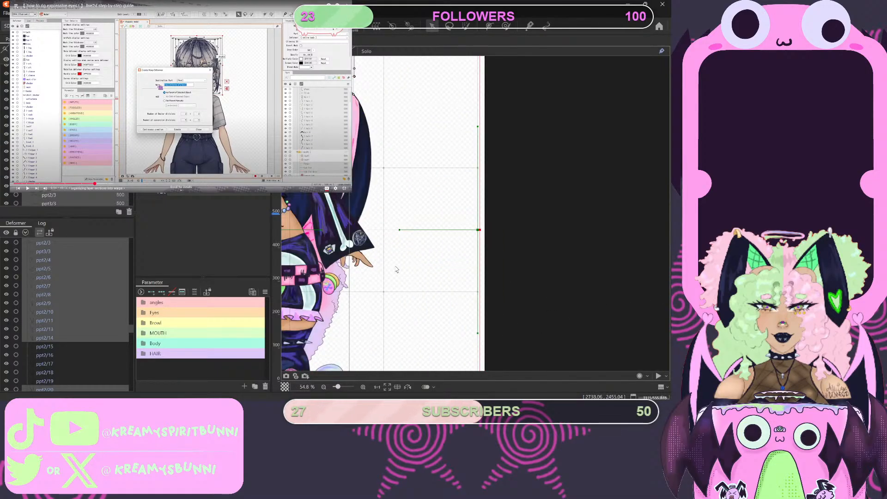
scroll(508, 332, down, 3)
click(291, 60)
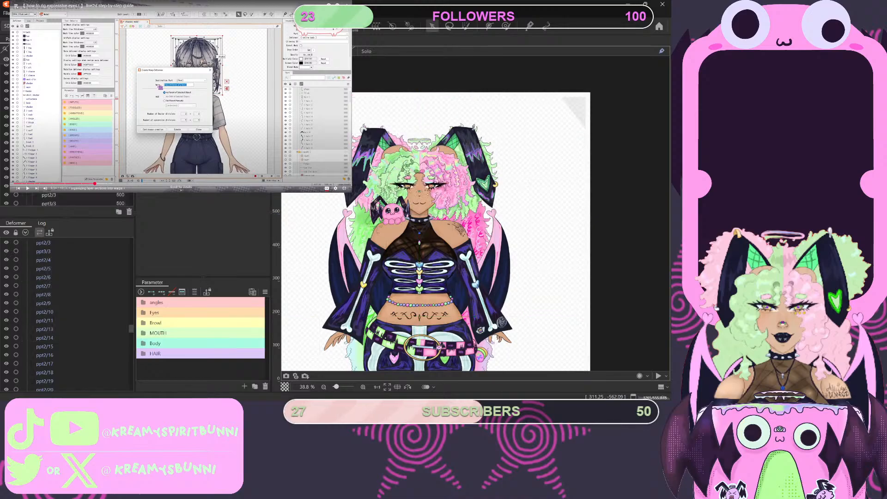
drag(352, 121, 498, 201)
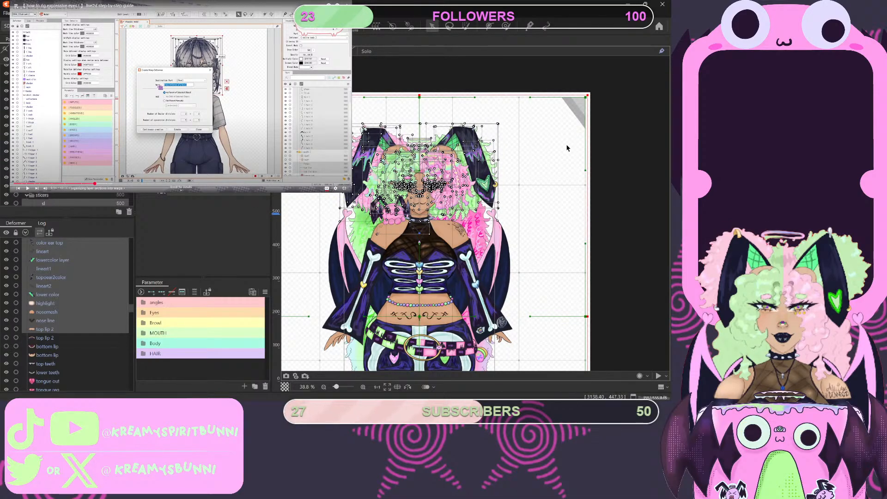
click(558, 156)
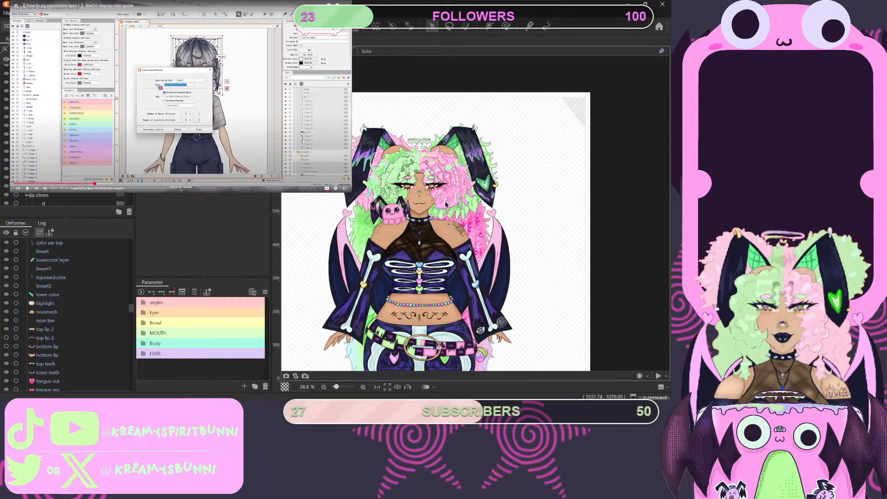
drag(480, 218, 378, 159)
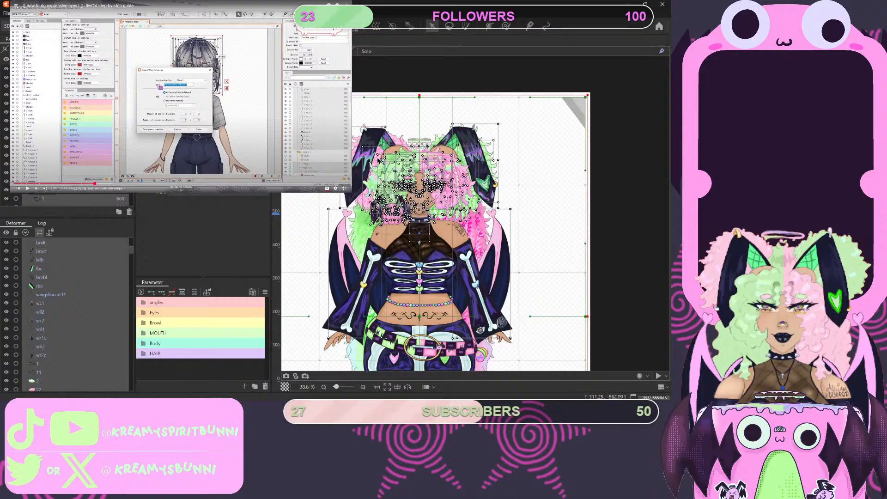
scroll(70, 138, down, 4)
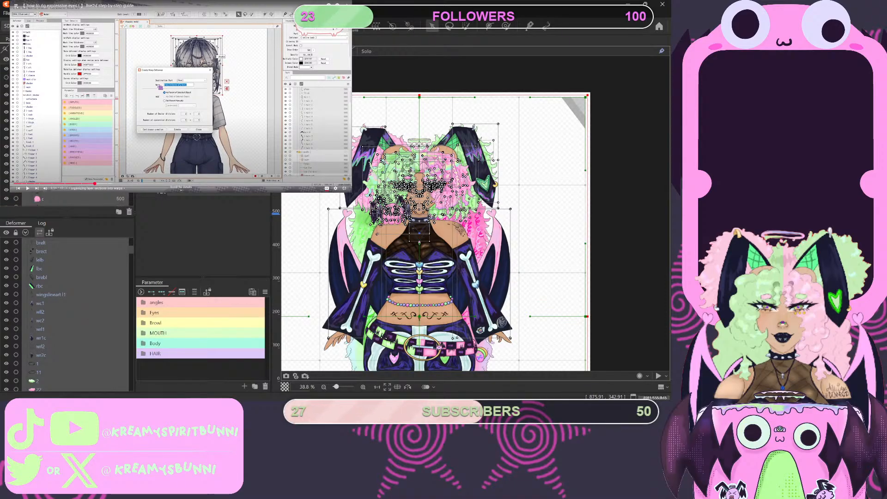
key(ctrl+z)
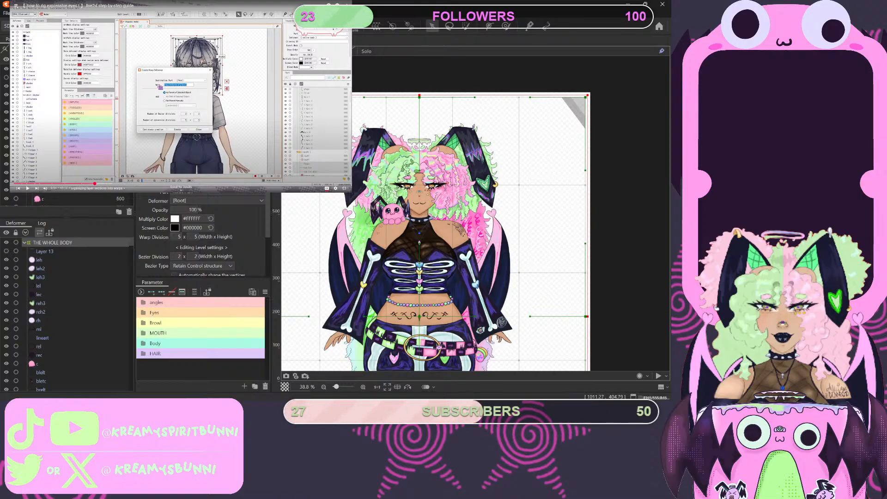
- Area-select the character's head parts on the canvas and exclude THE WHOLE BODY deformer from the selection
drag(366, 132, 314, 153)
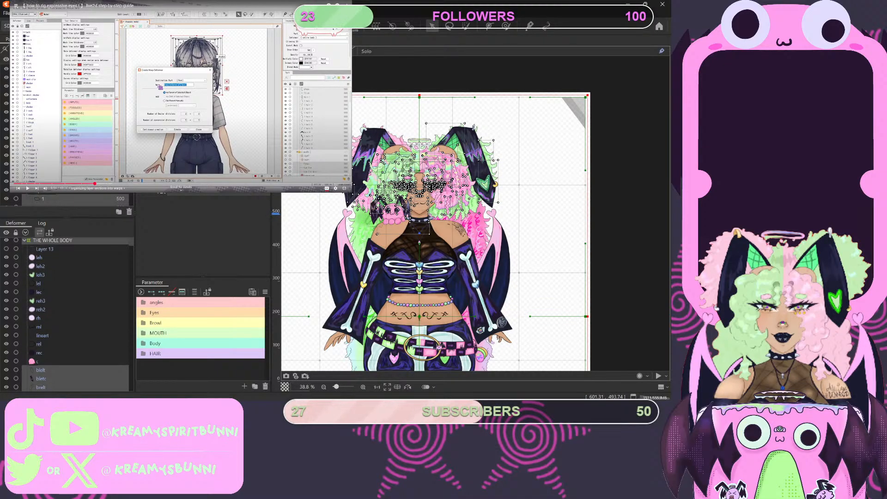
click(36, 241)
scroll(64, 157, up, 3)
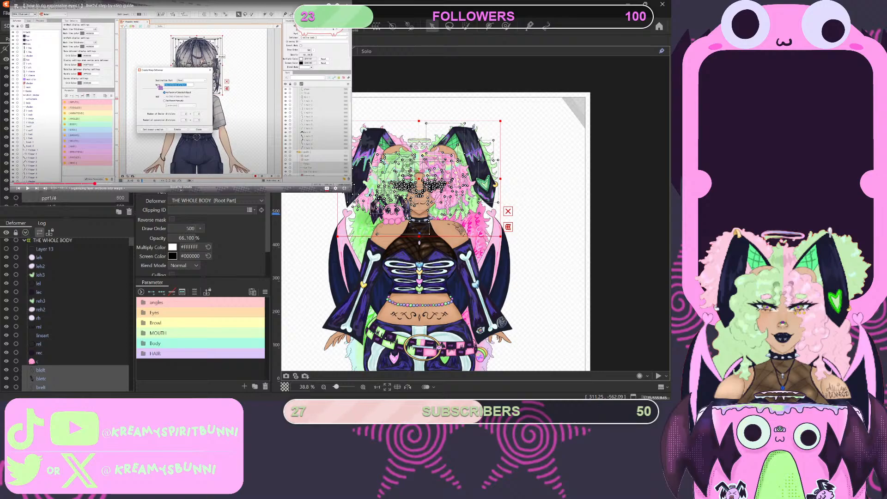
- Add the unselected pigtail parts, including ppt1/1, to the head selection
scroll(69, 314, down, 5)
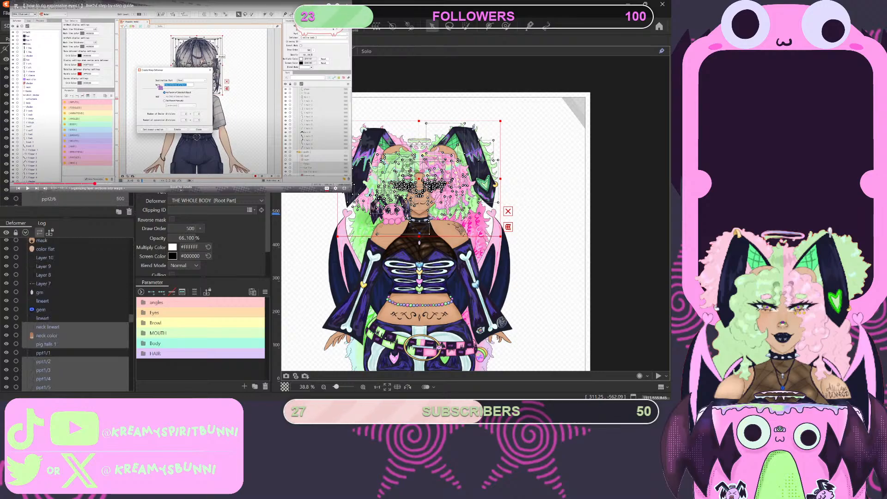
ctrl+click(64, 157)
scroll(64, 157, down, 2)
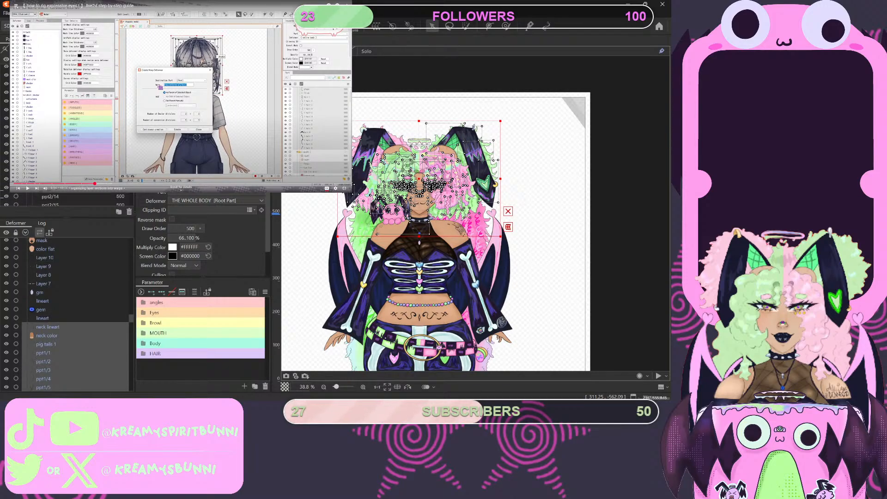
ctrl+click(65, 157)
scroll(64, 157, down, 3)
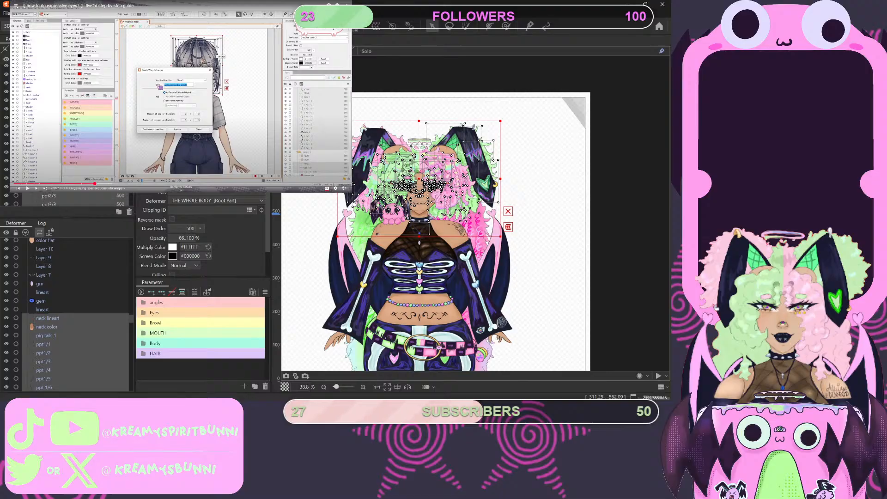
scroll(69, 185, down, 1)
shift+click(74, 202)
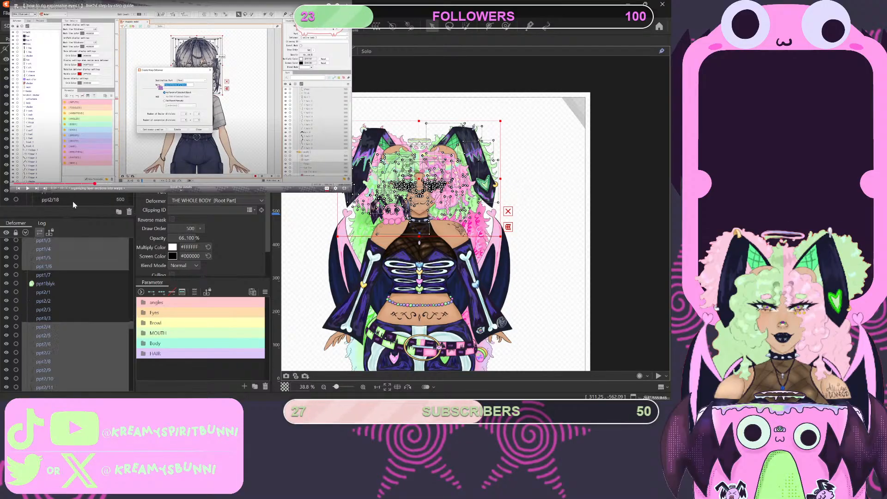
- Examine the rest of the part list for head parts still missing from the selection
scroll(74, 199, down, 2)
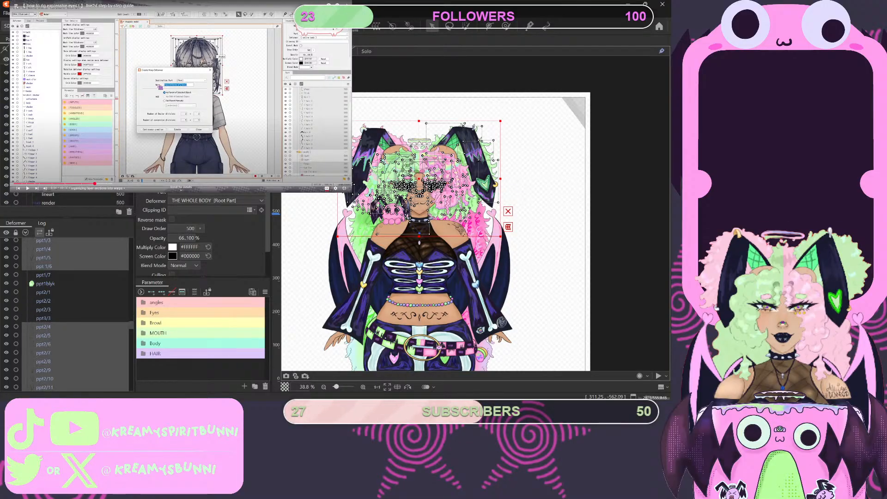
scroll(69, 314, down, 3)
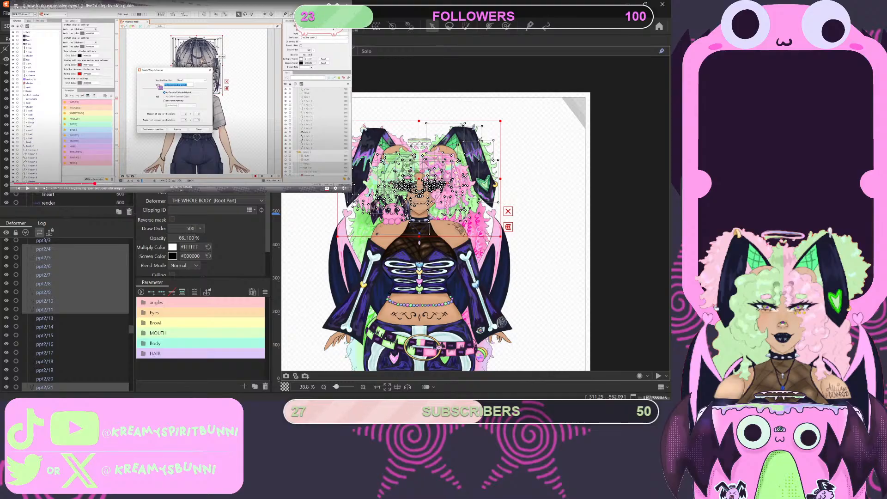
scroll(69, 198, down, 5)
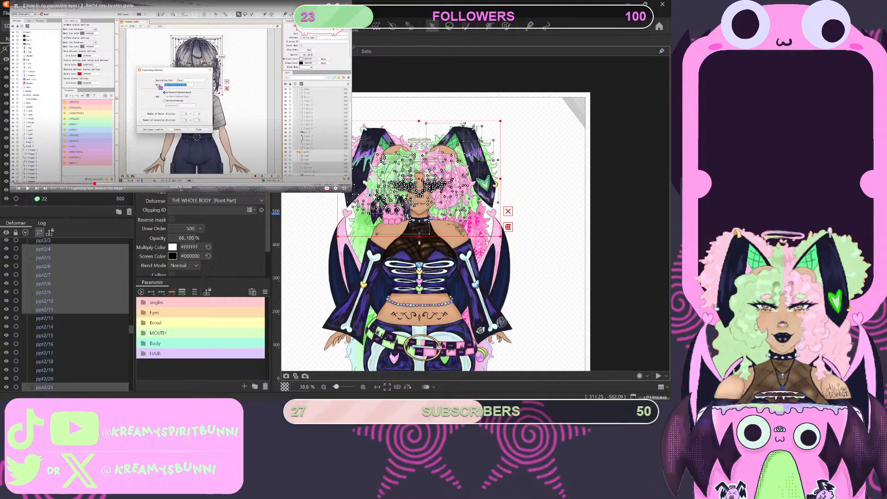
scroll(69, 198, up, 3)
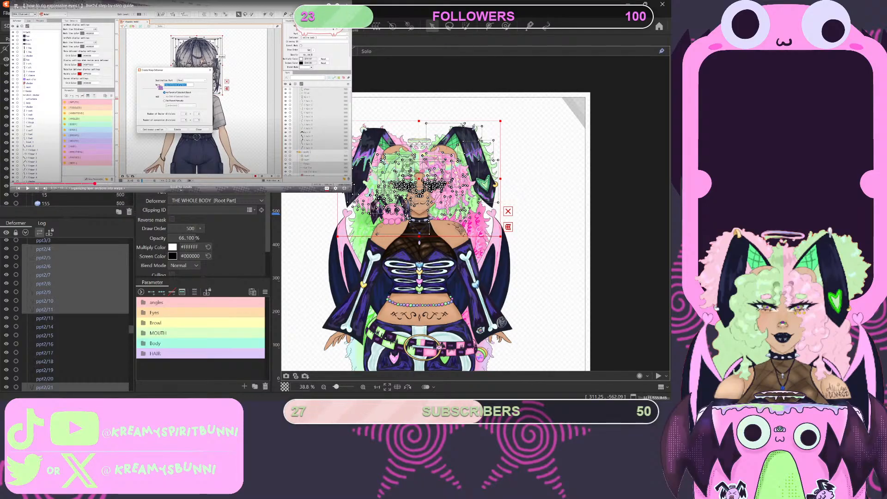
scroll(69, 198, down, 2)
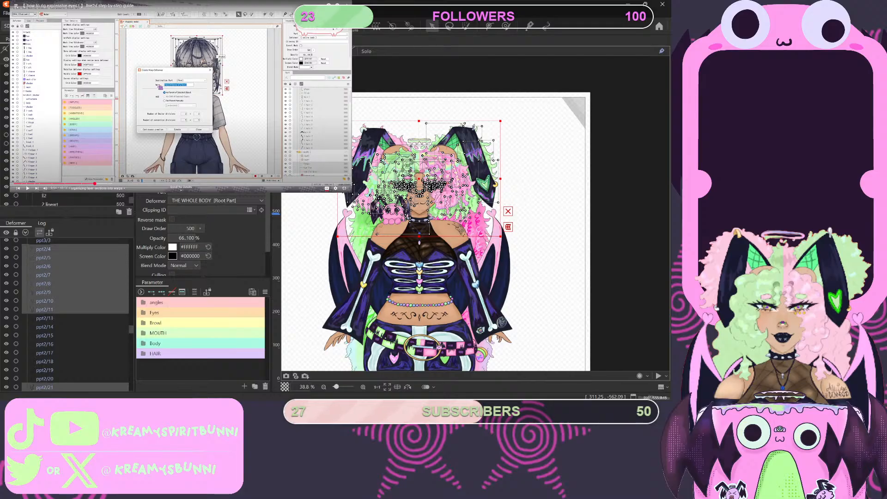
scroll(69, 198, down, 3)
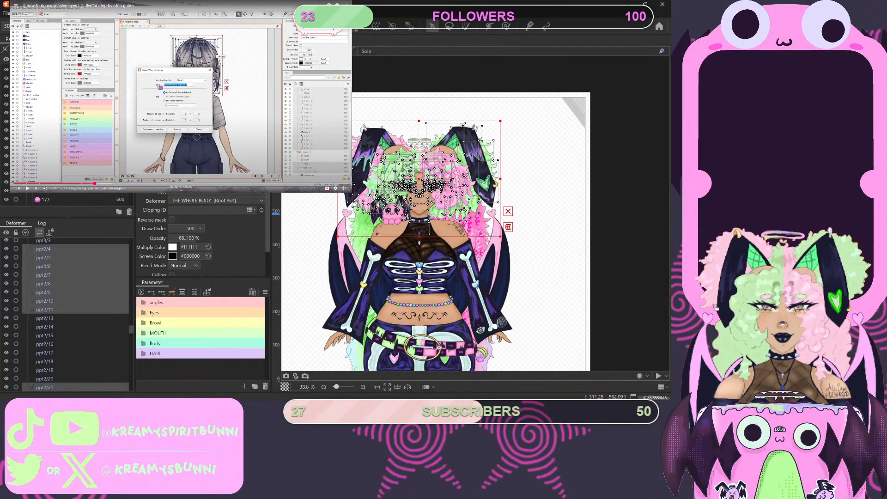
scroll(69, 199, down, 4)
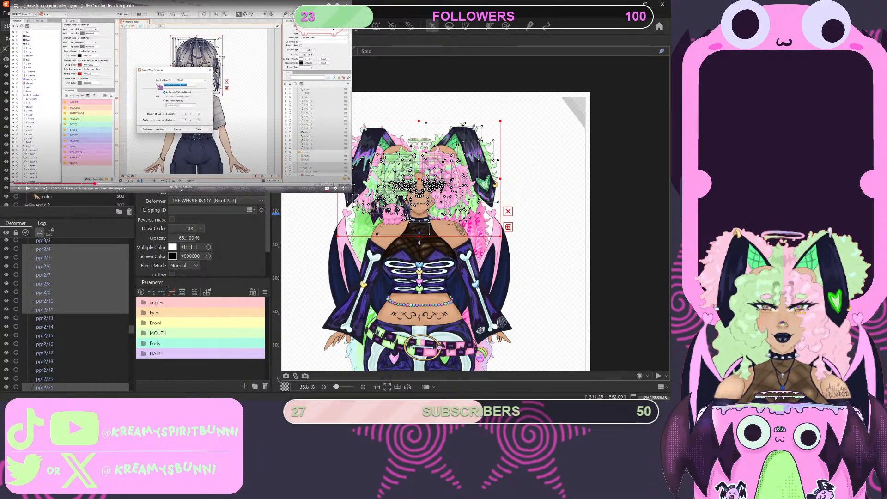
scroll(69, 199, down, 4)
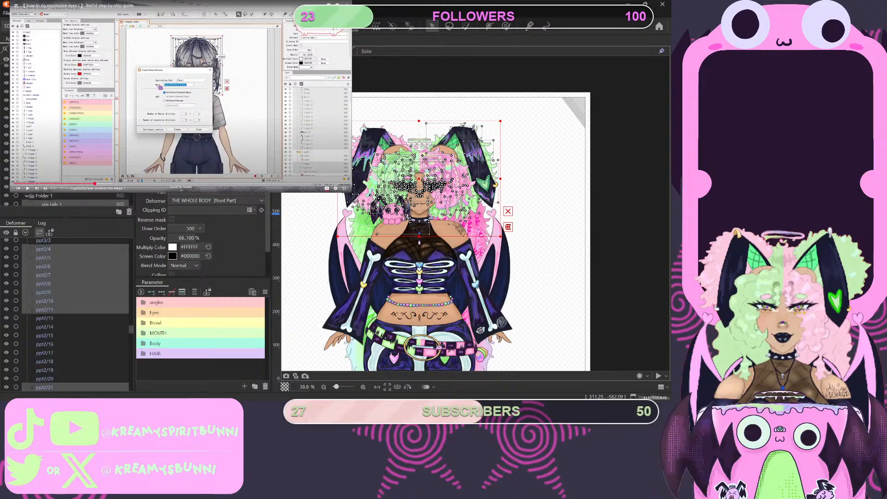
scroll(70, 199, down, 3)
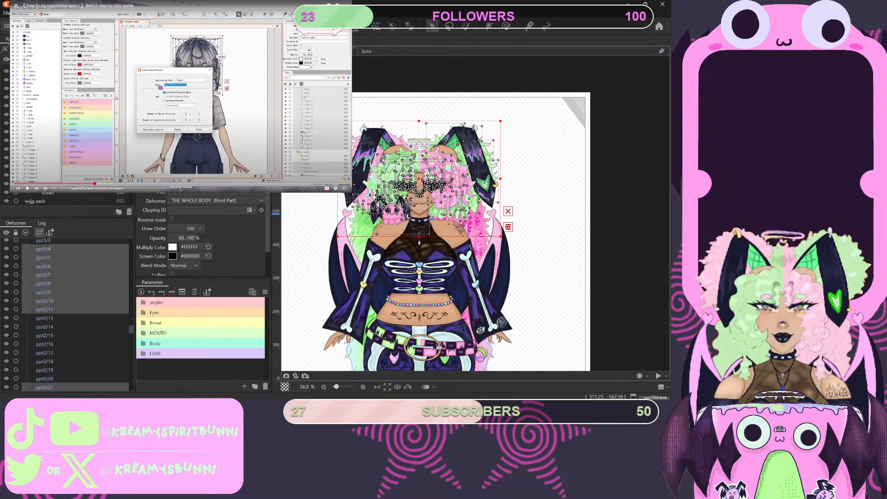
- Add the mask and color flat face parts to the head selection
ctrl+click(48, 181)
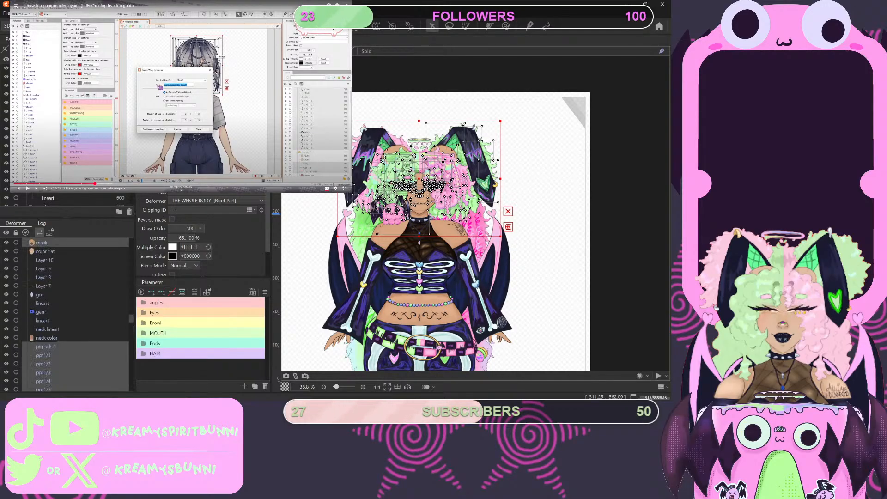
ctrl+click(49, 190)
scroll(69, 199, down, 2)
scroll(69, 198, up, 2)
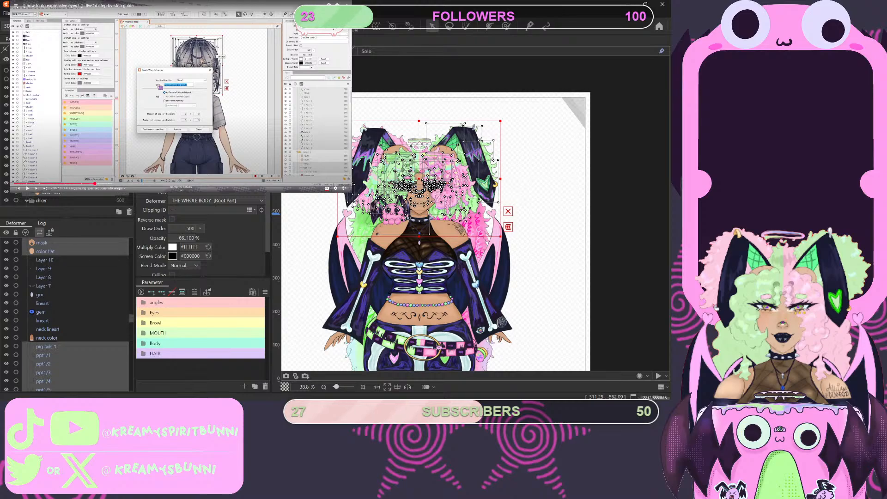
- Add the top teeth, bottom lip and top lip 2 mouth parts to the head selection
ctrl+click(49, 114)
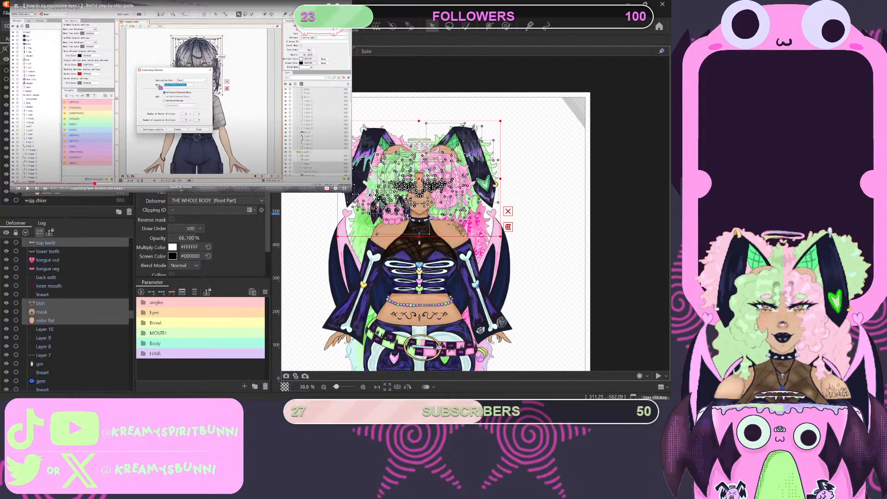
ctrl+click(49, 105)
ctrl+click(49, 88)
- Add the ear part lineart1 above the nose and highlight parts to the head selection
scroll(70, 198, up, 4)
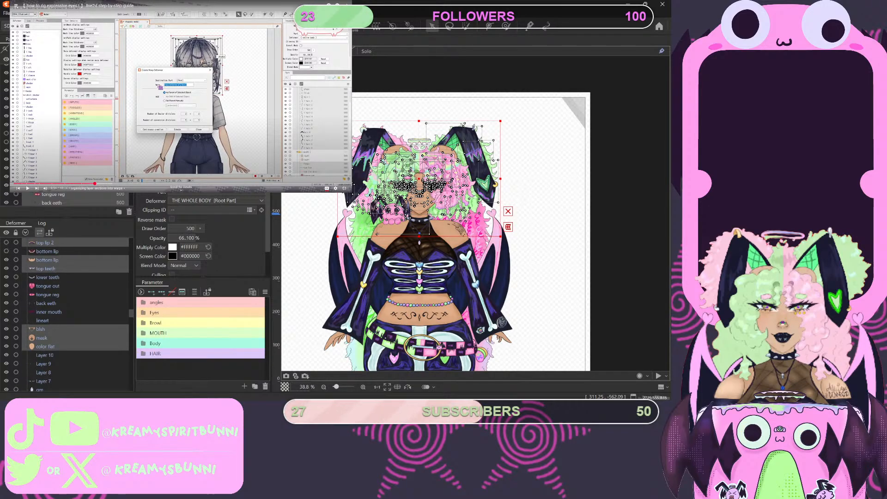
scroll(69, 199, up, 2)
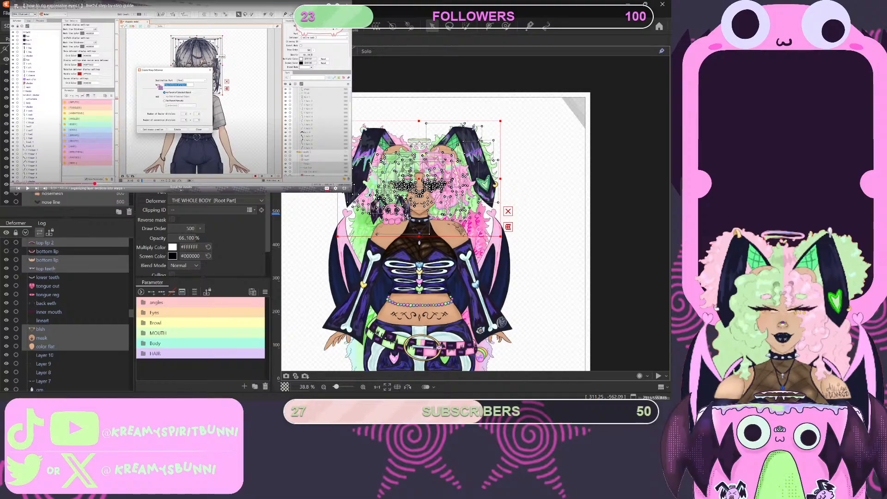
scroll(69, 314, up, 4)
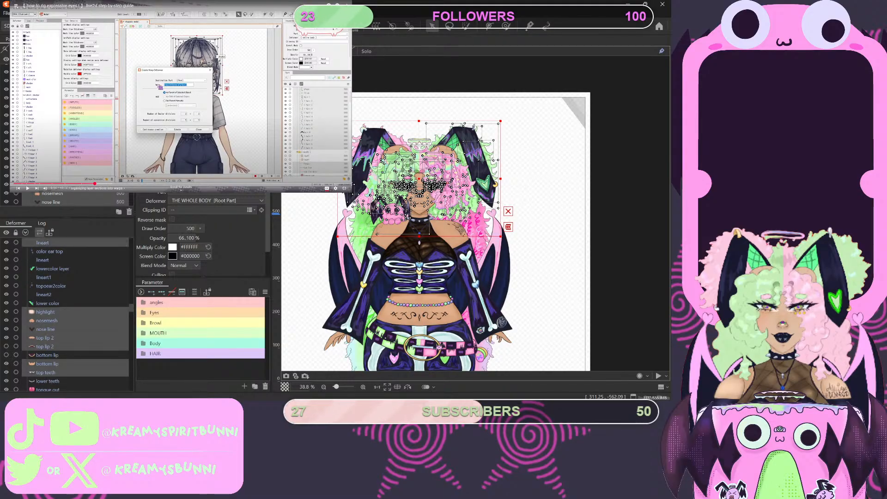
ctrl+click(44, 277)
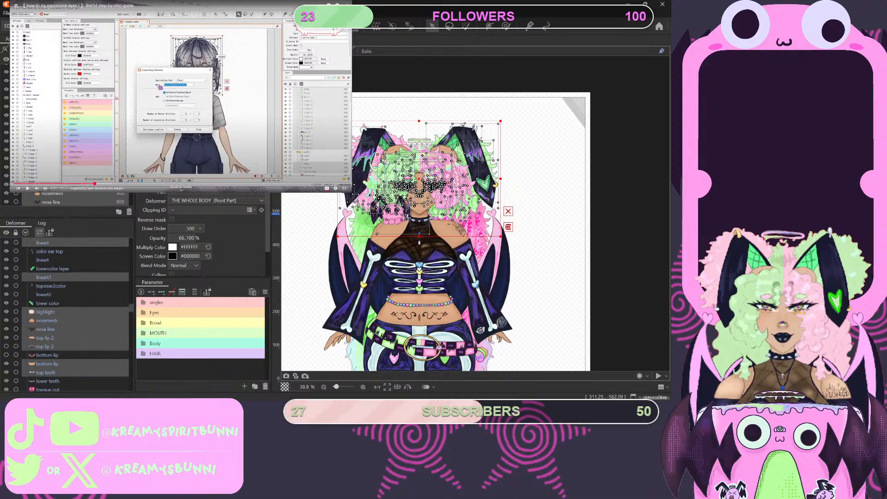
- Create a warp deformer named HEAD from the selected head parts under THE WHOLE BODY, with 5 x 5 warp and 2 x 2 Bezier divisions
scroll(70, 314, up, 3)
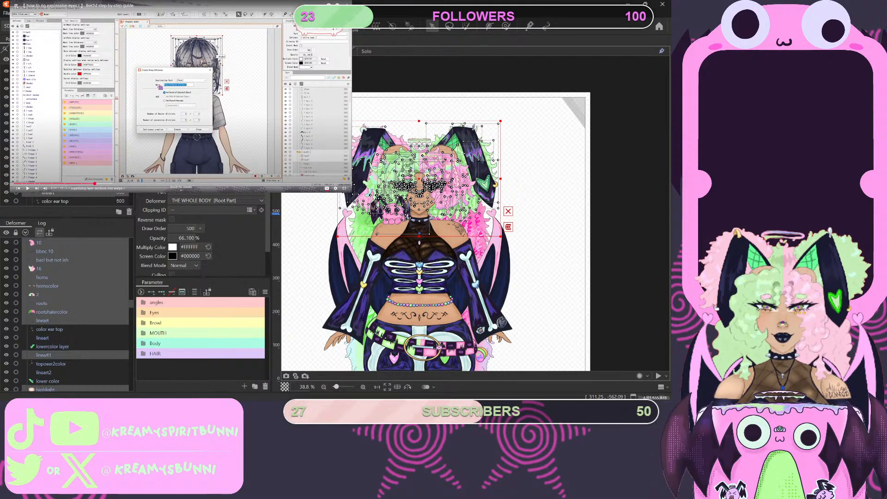
scroll(75, 314, up, 2)
scroll(75, 314, up, 1)
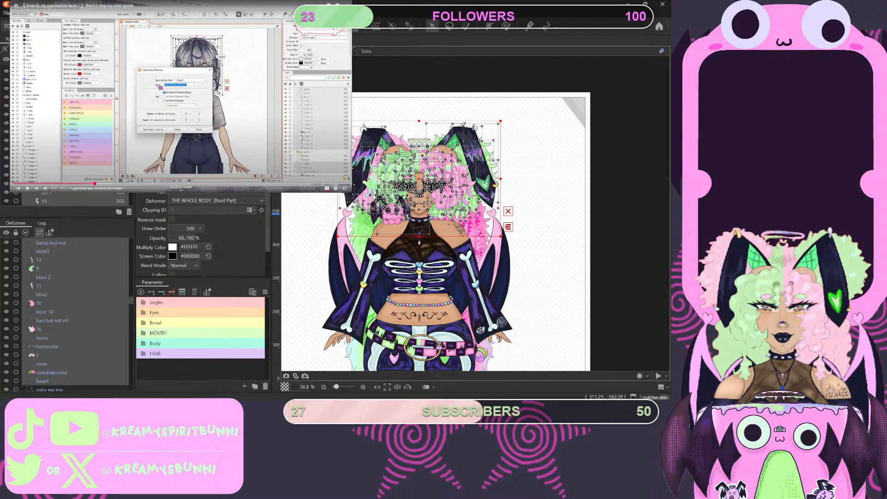
scroll(70, 198, up, 2)
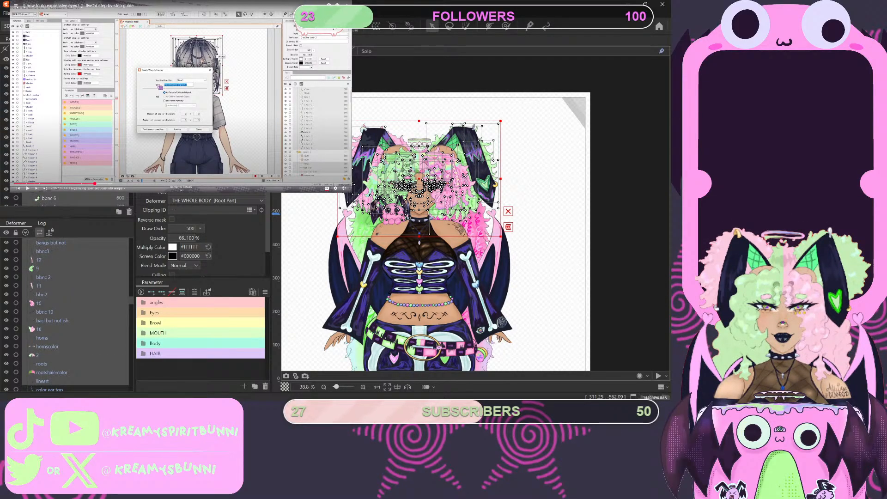
scroll(70, 198, up, 3)
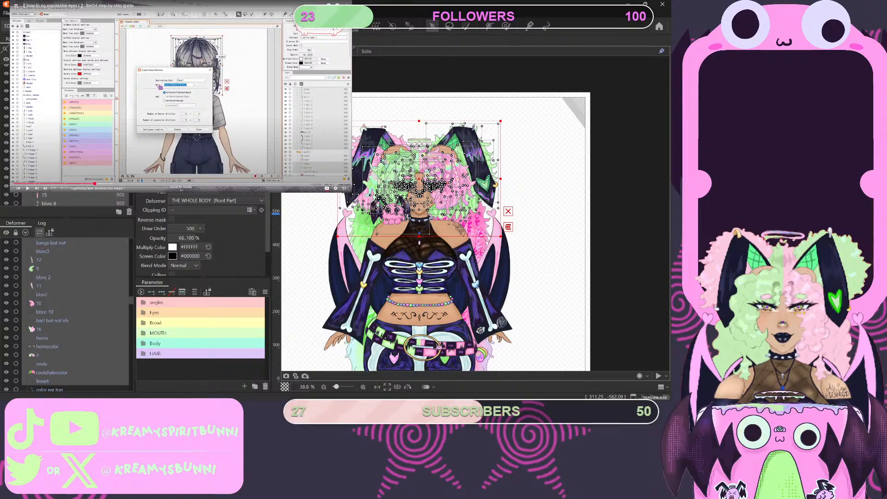
scroll(74, 200, up, 4)
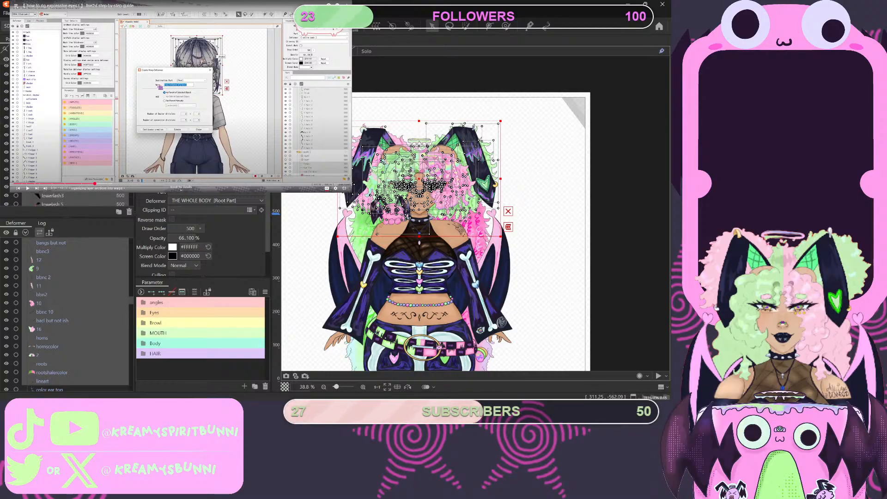
scroll(69, 199, up, 3)
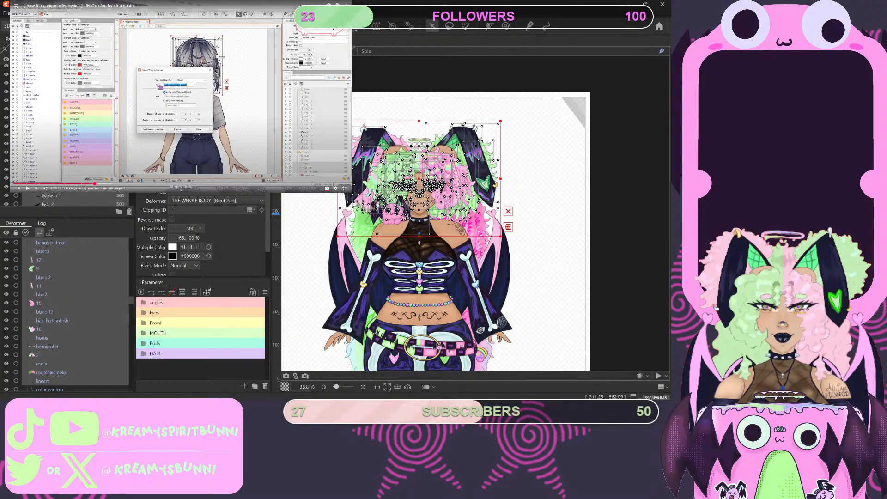
scroll(69, 199, up, 3)
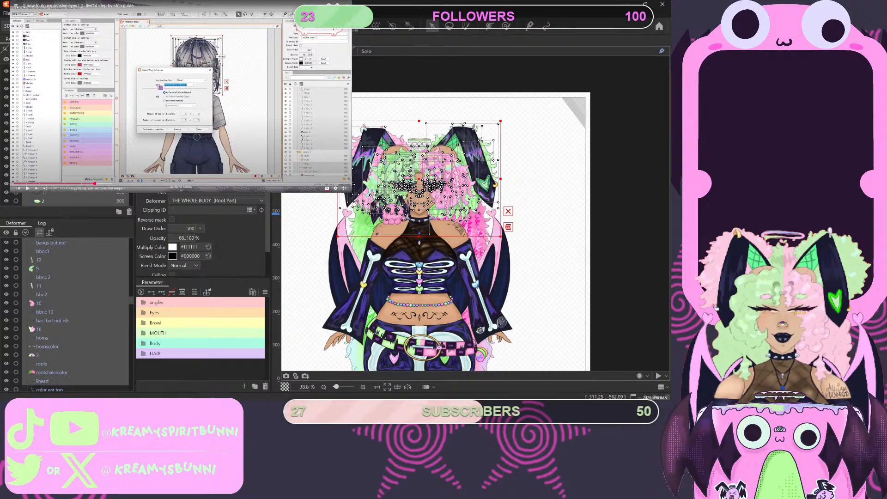
scroll(69, 200, up, 3)
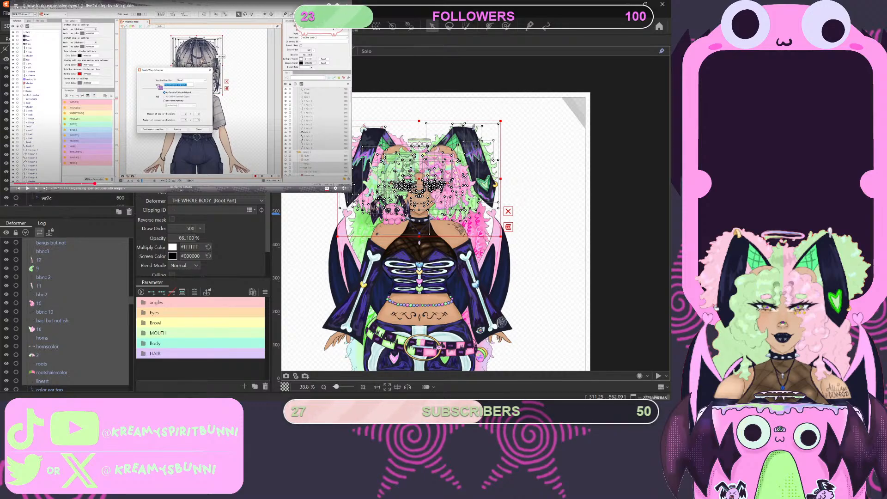
scroll(69, 200, up, 3)
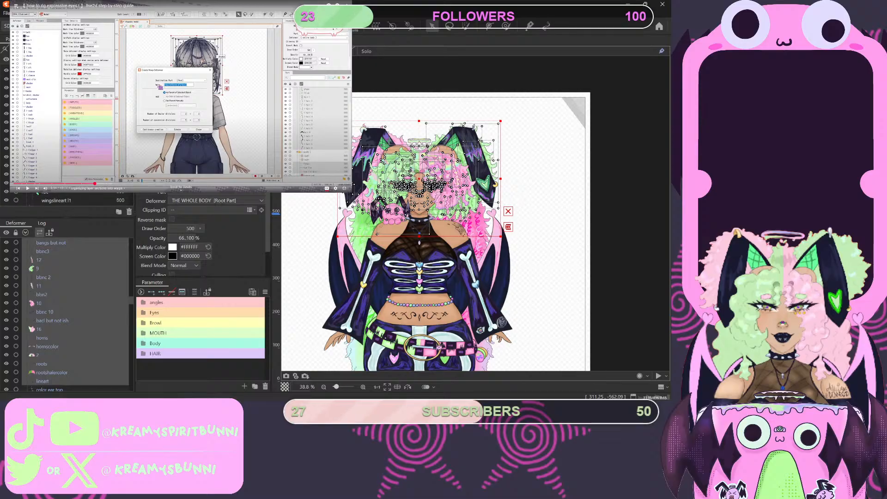
scroll(69, 199, up, 3)
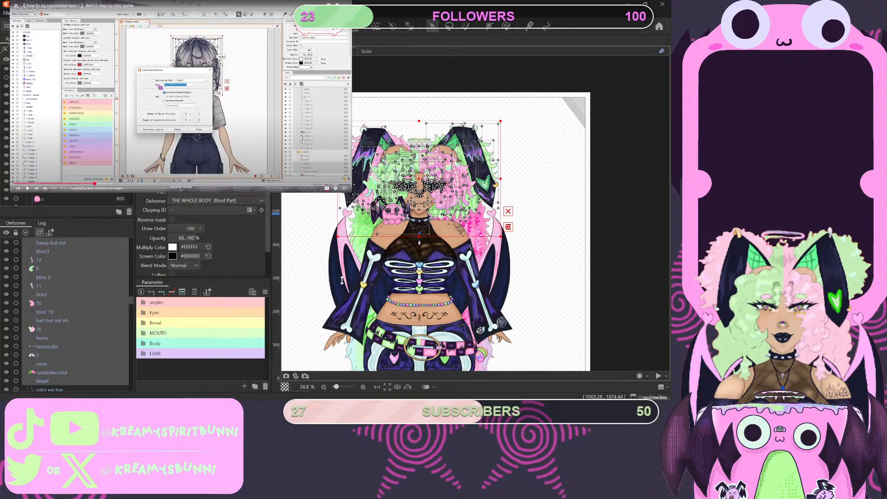
click(261, 234)
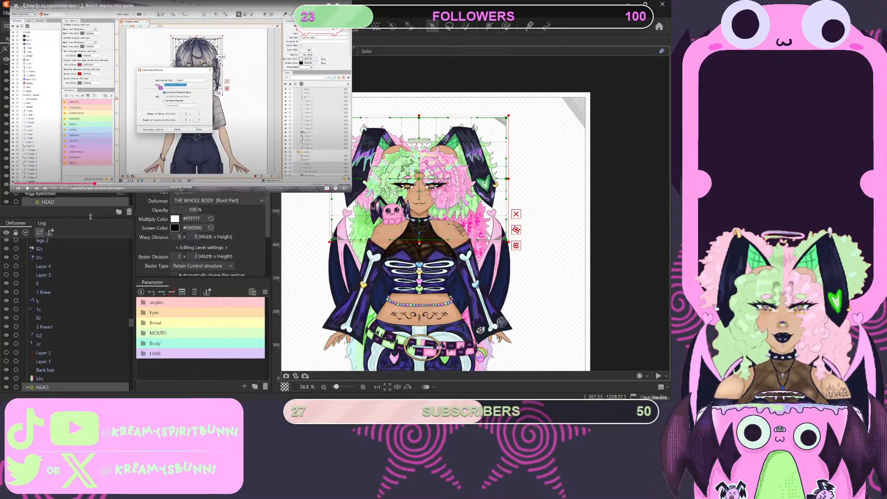
- Check where the HEAD deformer sits within THE WHOLE BODY hierarchy and collapse its child list
scroll(87, 199, down, 3)
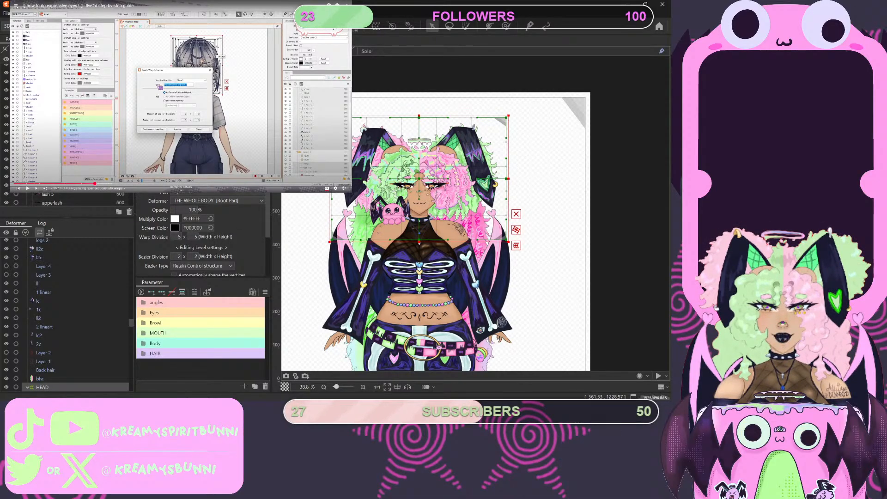
scroll(54, 280, up, 10)
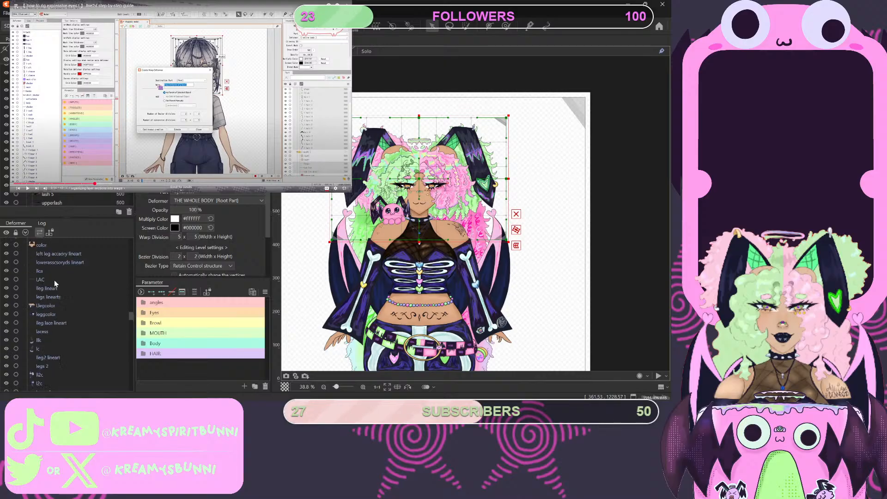
scroll(49, 278, up, 10)
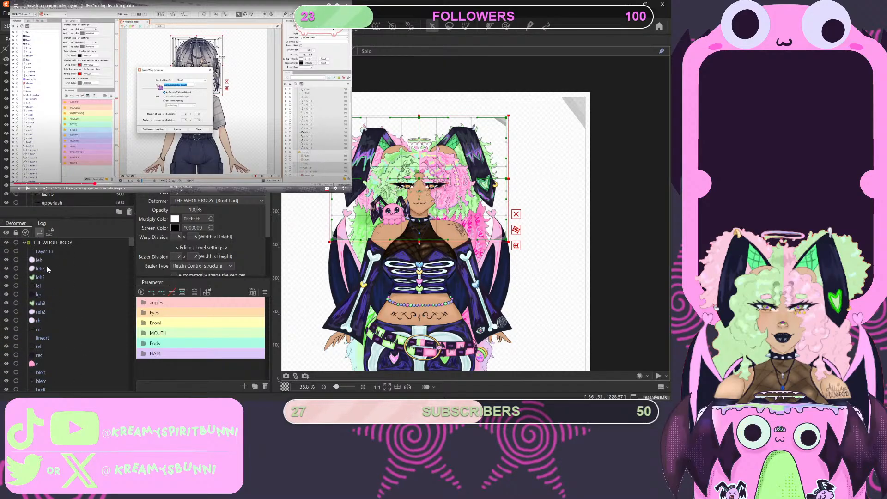
scroll(46, 268, down, 10)
scroll(47, 271, down, 10)
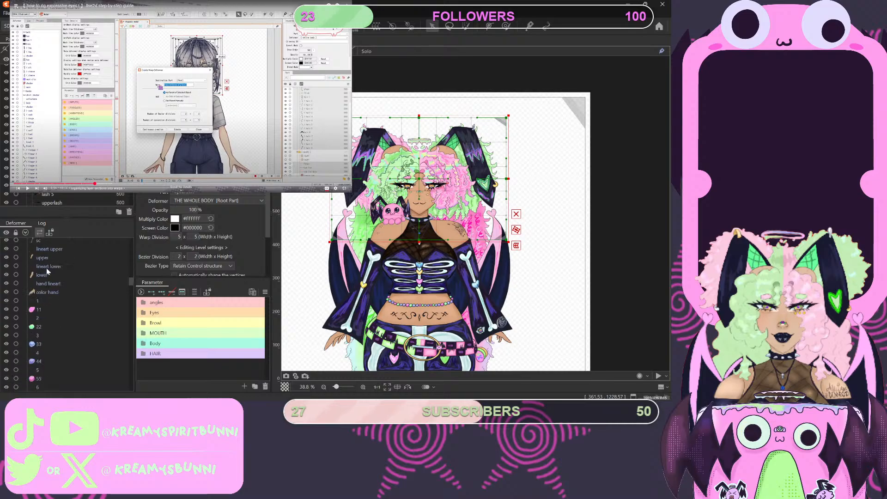
scroll(46, 277, down, 8)
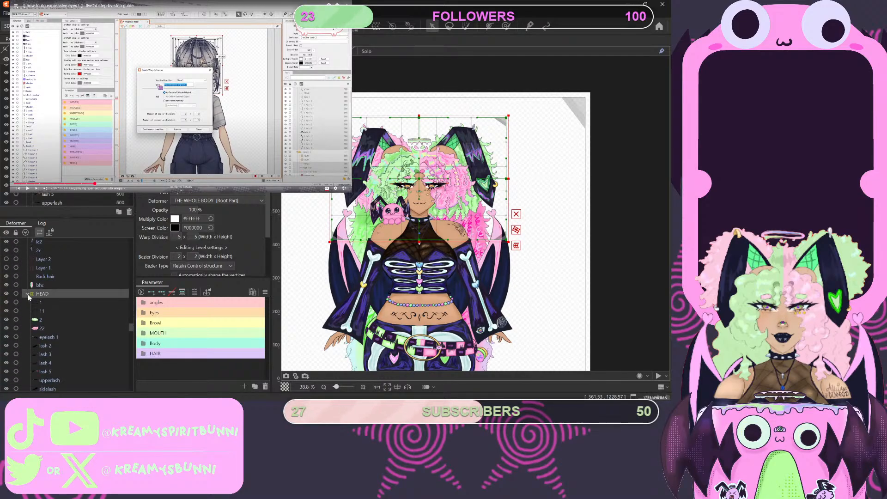
click(28, 294)
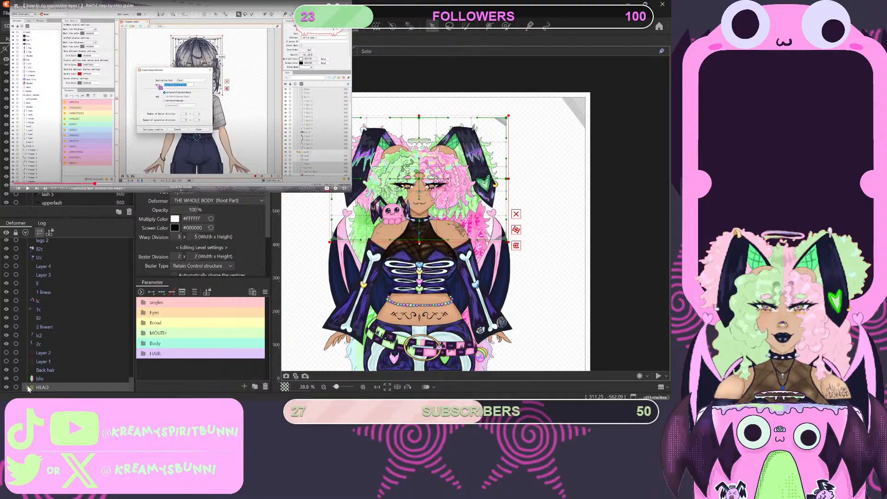
- Examine the parts grouped inside the HEAD deformer and compare them with the part list for missing head parts
scroll(46, 365, down, 6)
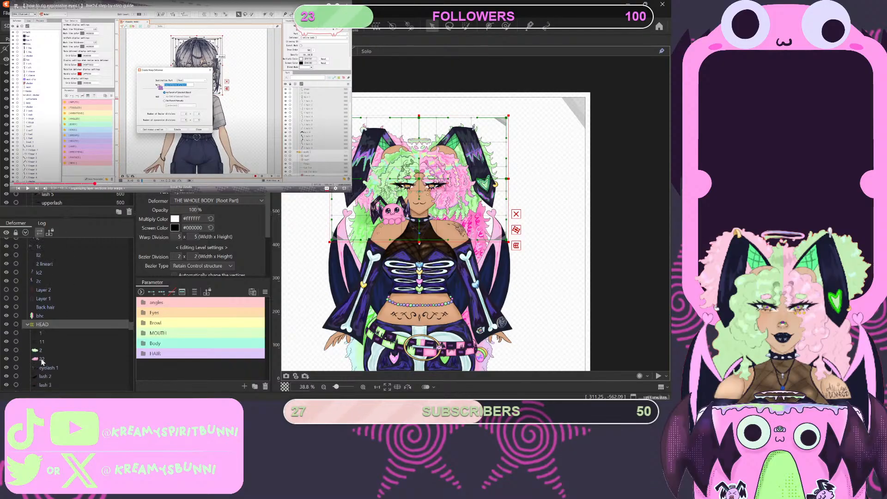
scroll(45, 357, down, 6)
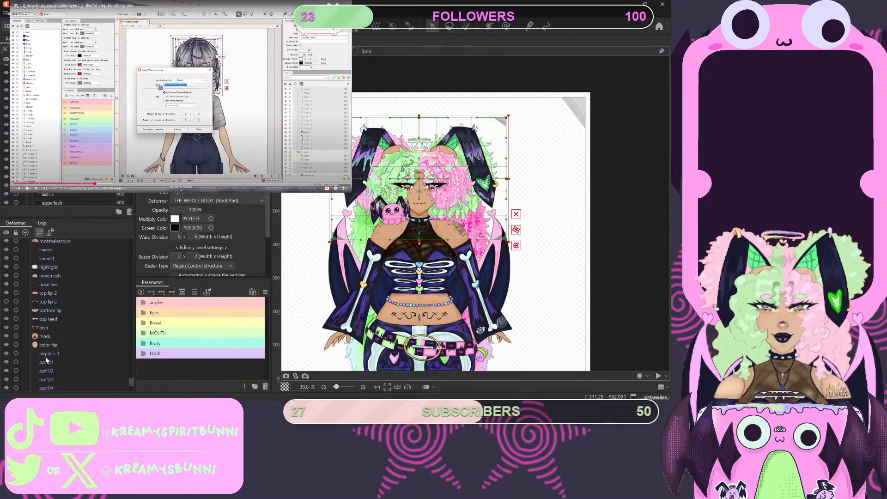
scroll(44, 357, up, 5)
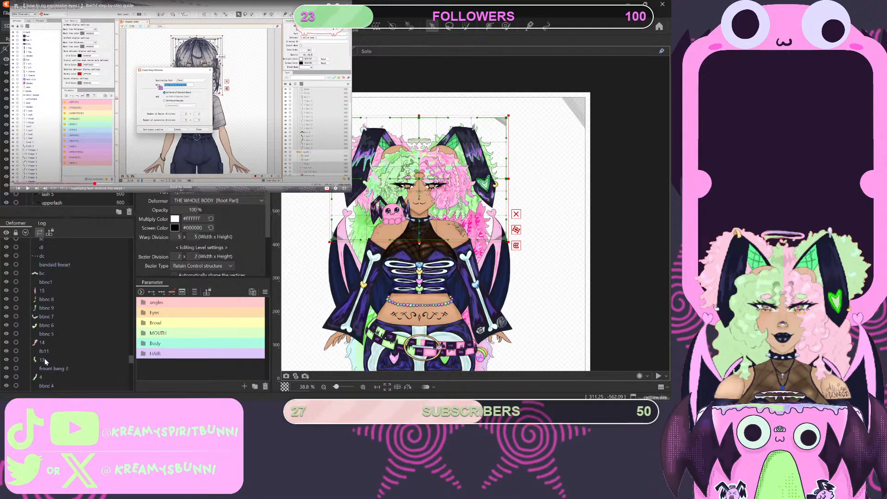
scroll(44, 360, down, 5)
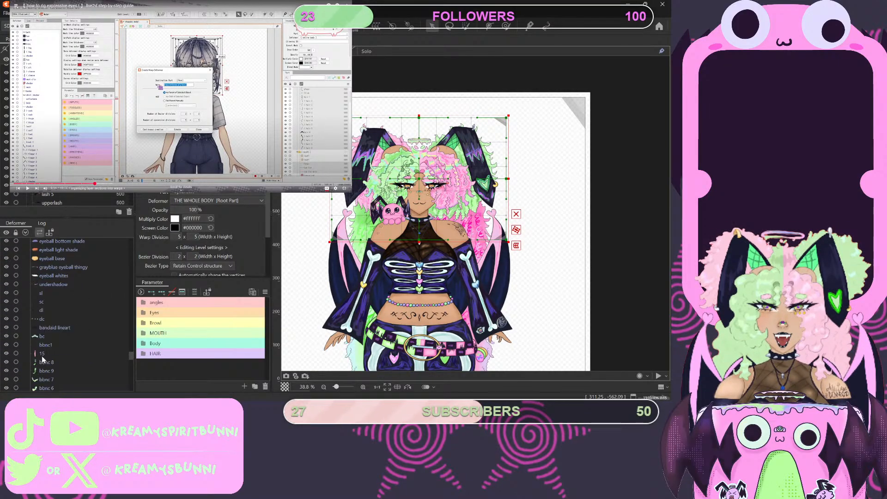
scroll(43, 351, down, 2)
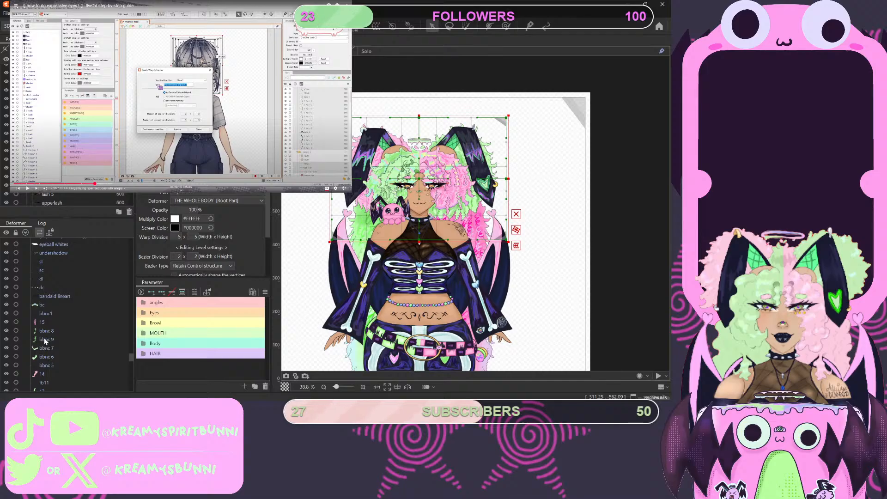
scroll(44, 341, up, 10)
scroll(55, 152, down, 8)
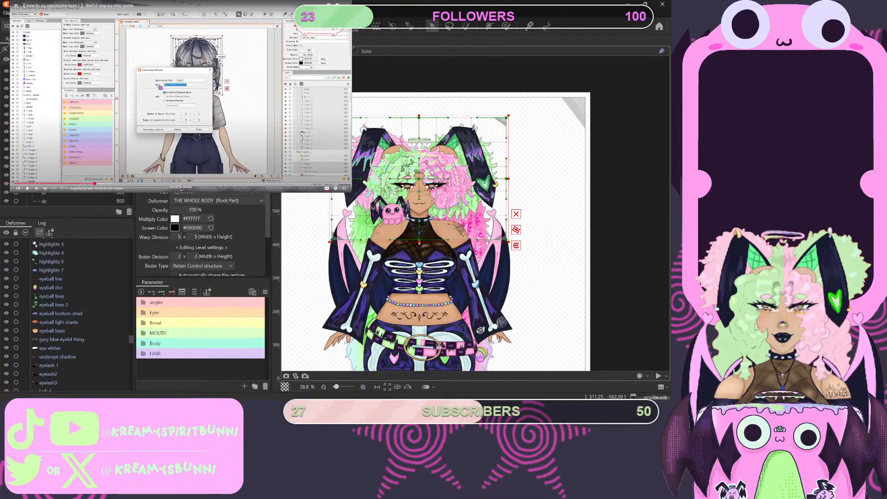
scroll(56, 153, down, 6)
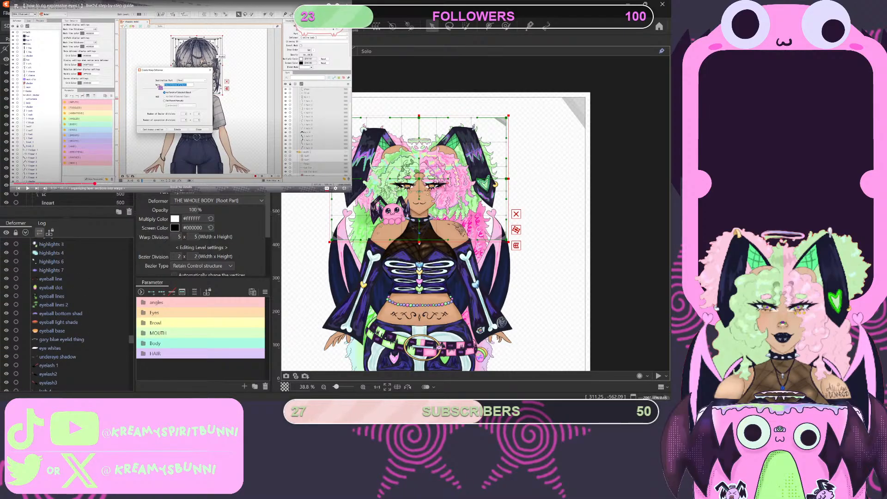
scroll(55, 152, down, 4)
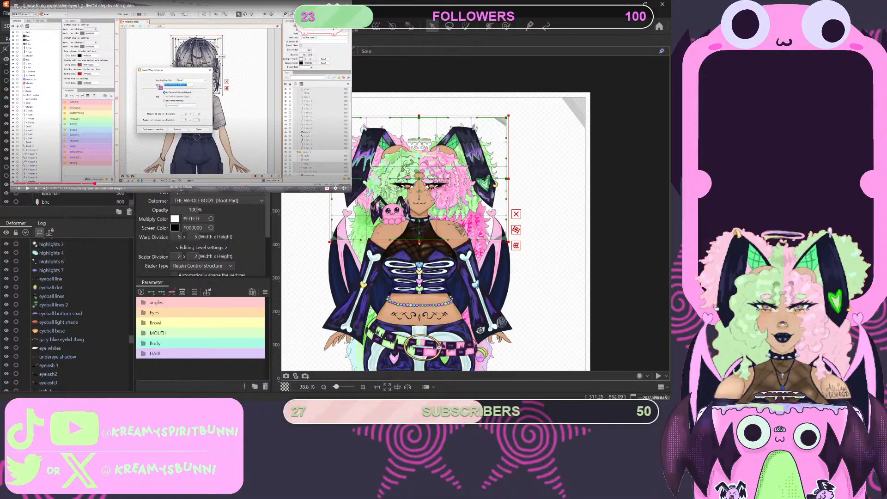
- Move the Back hair and bhc parts from above the HEAD deformer to the end of the deformer list, below ppt2/21
scroll(51, 324, up, 5)
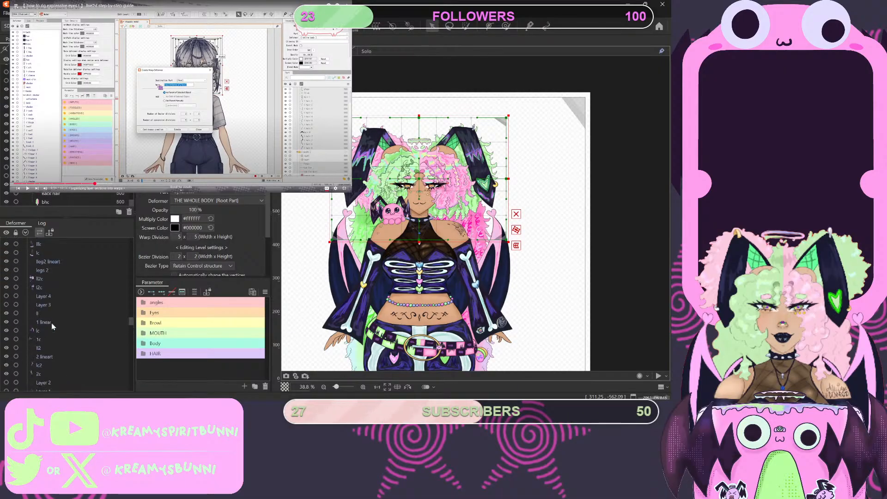
click(46, 346)
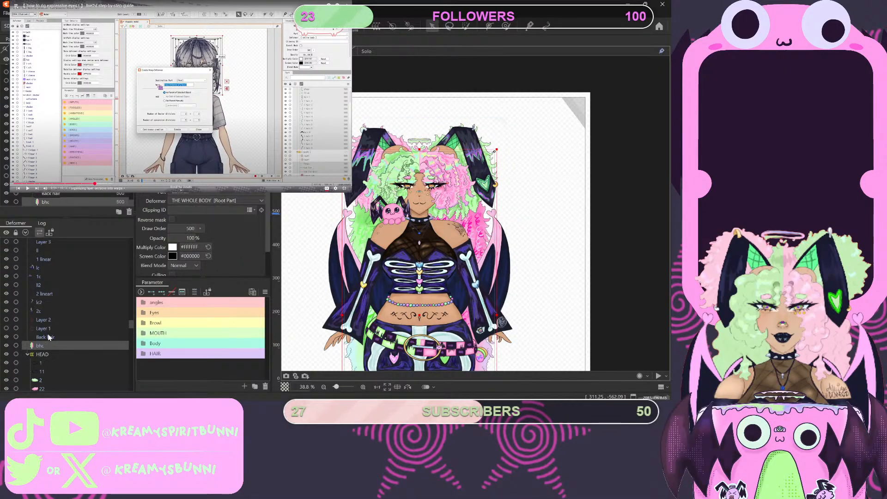
click(48, 336)
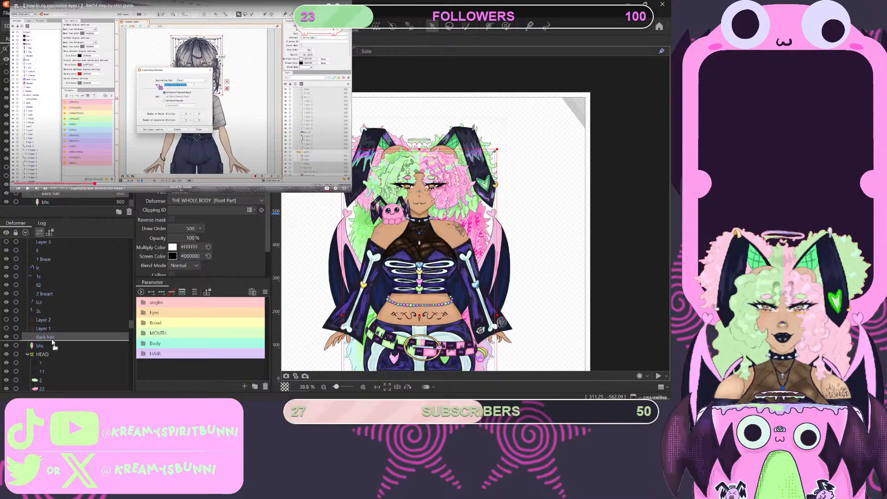
ctrl+click(50, 345)
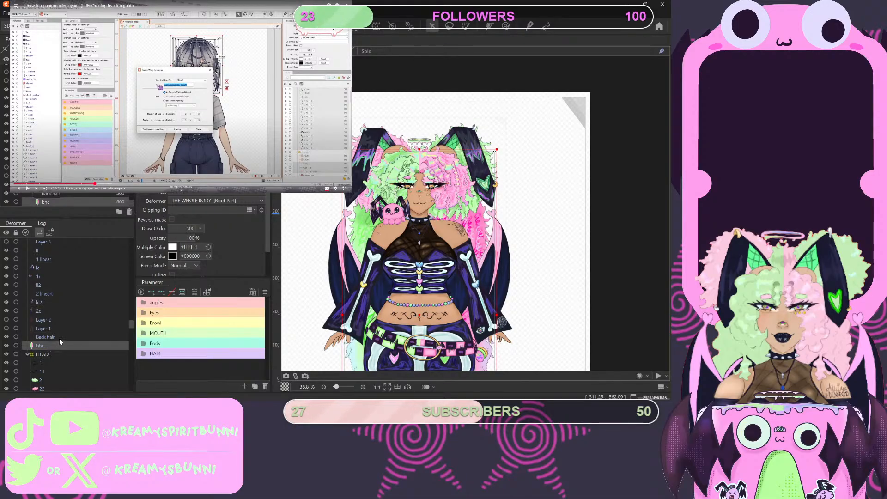
scroll(58, 369, down, 2)
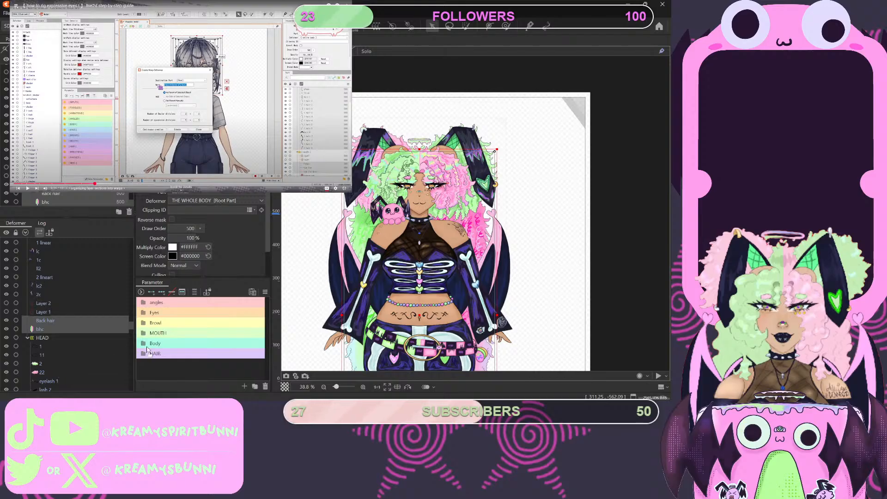
scroll(112, 390, down, 5)
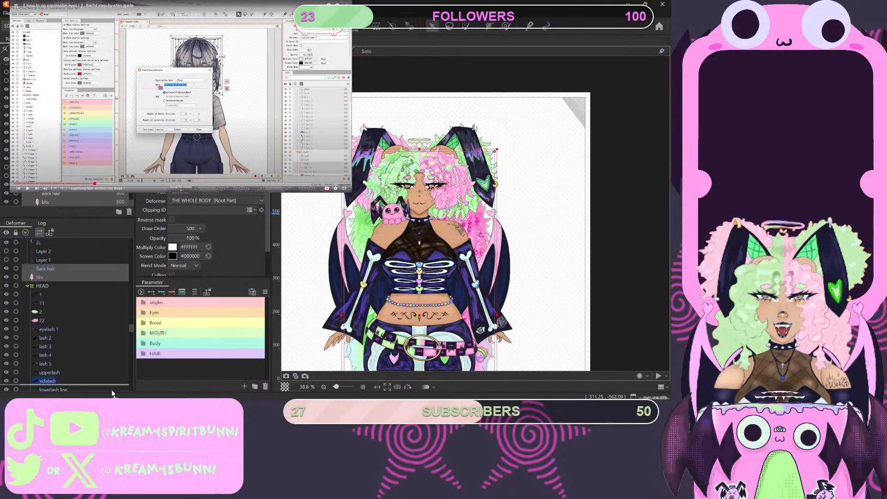
scroll(112, 389, down, 6)
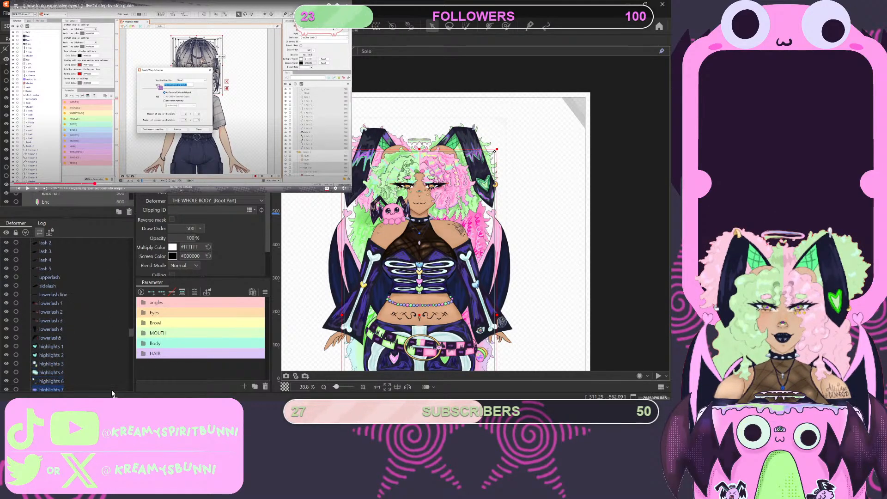
scroll(112, 389, down, 6)
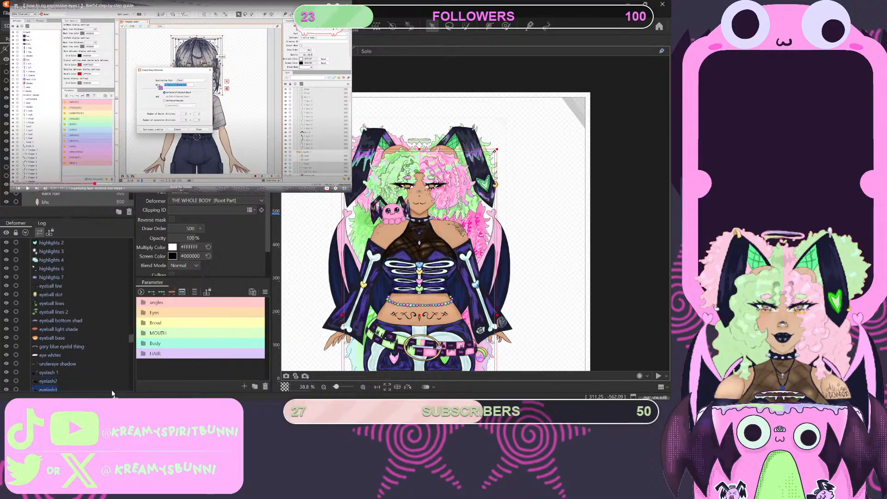
scroll(112, 390, down, 6)
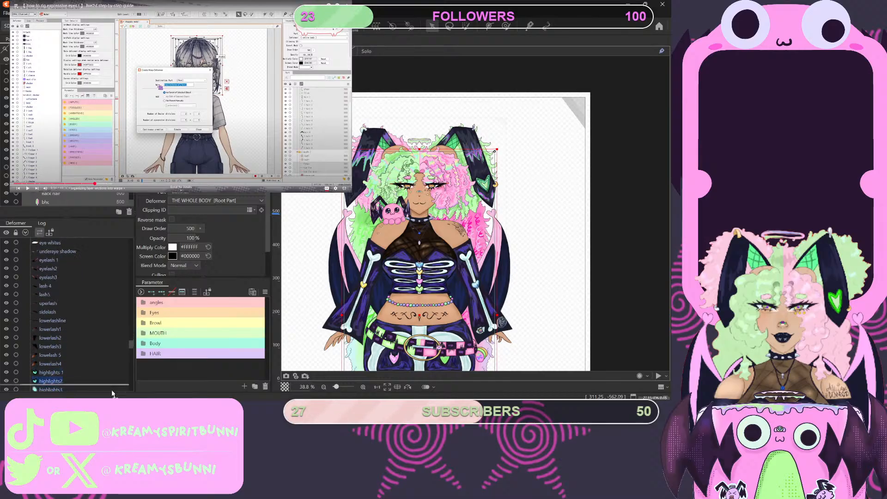
scroll(112, 389, down, 6)
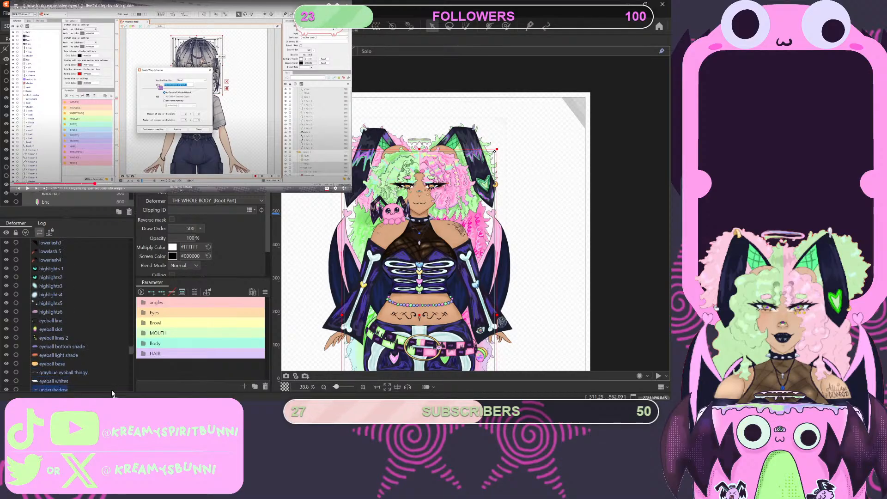
scroll(112, 390, down, 6)
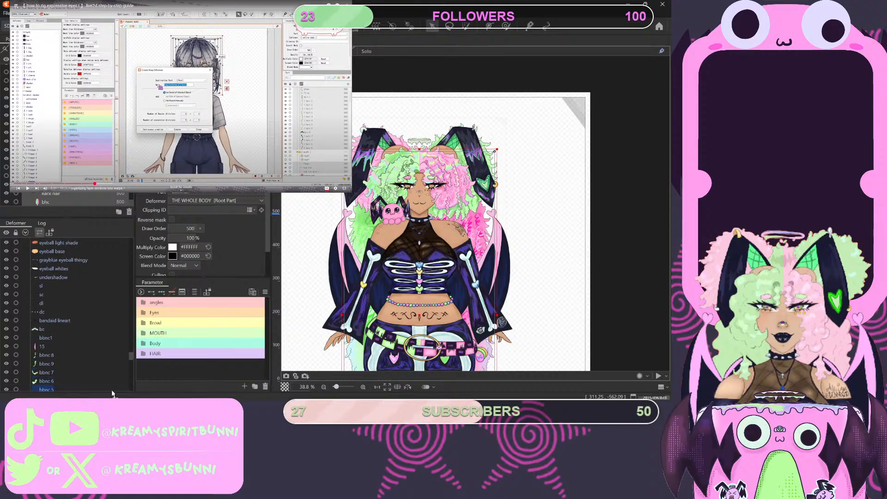
scroll(112, 389, down, 6)
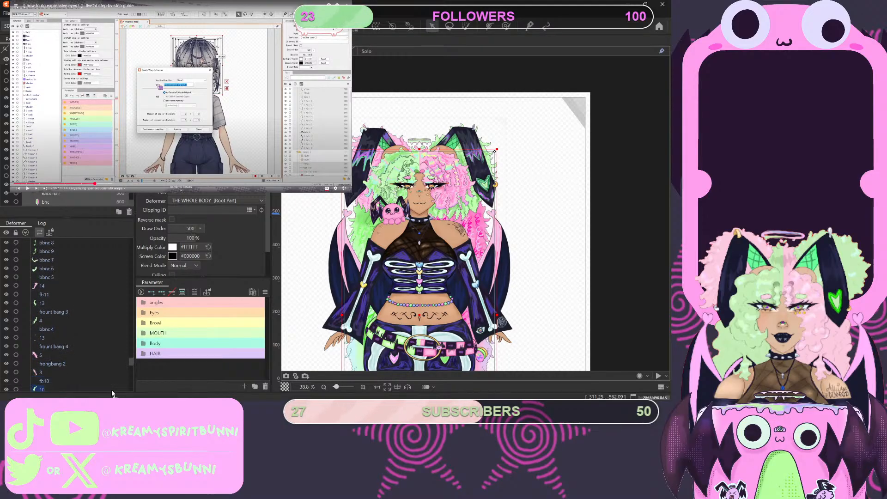
scroll(112, 389, down, 6)
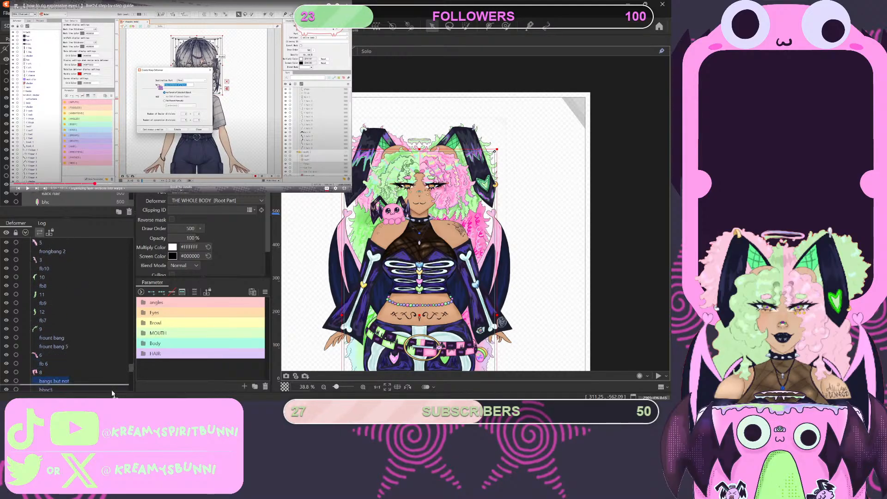
scroll(112, 389, down, 6)
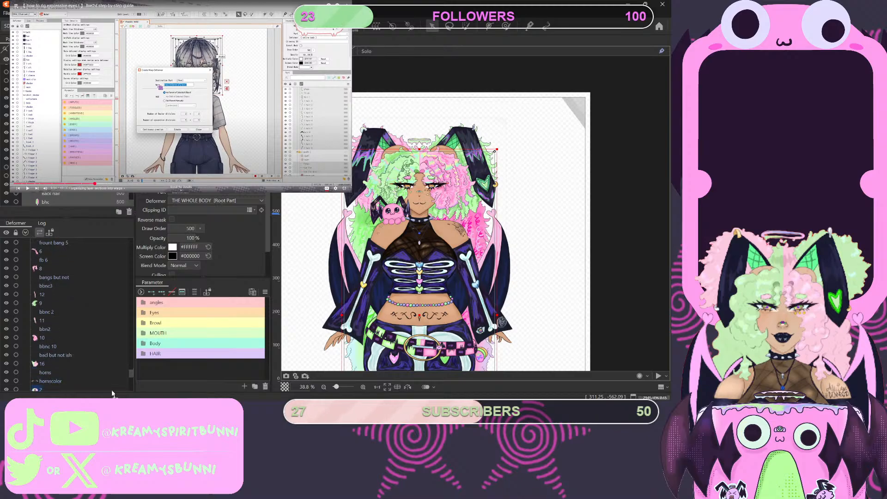
scroll(112, 390, down, 6)
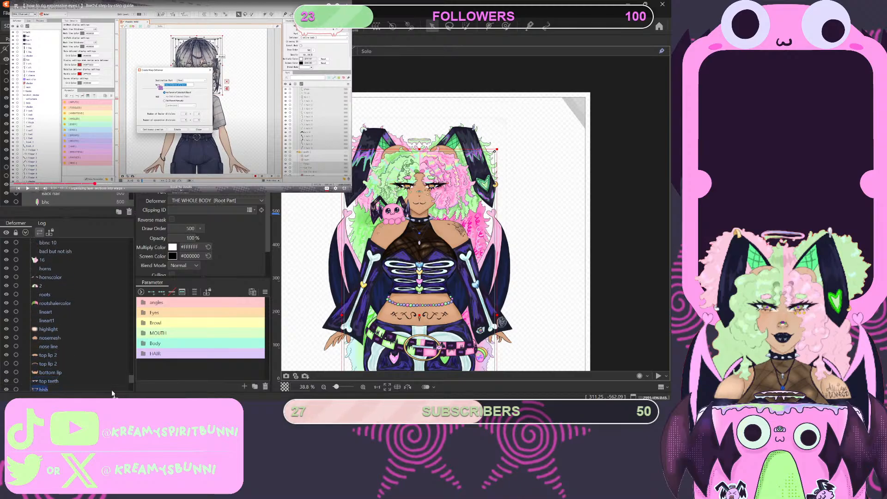
scroll(112, 390, down, 6)
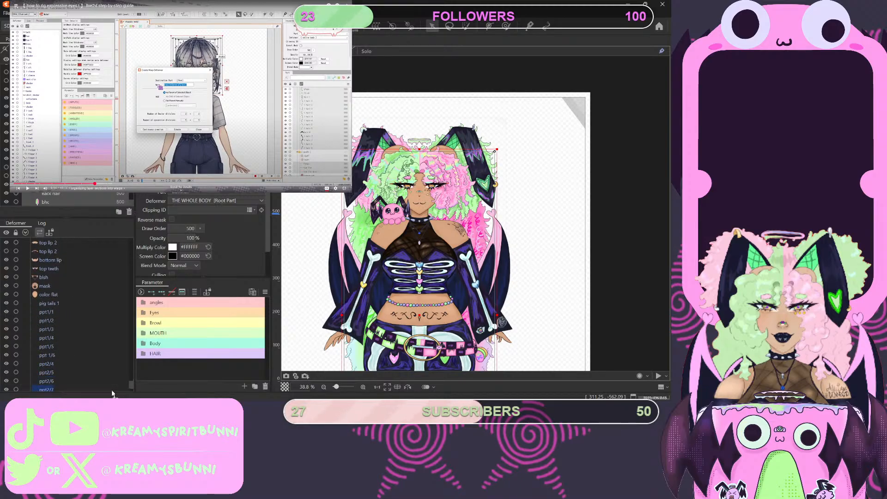
scroll(111, 389, down, 2)
click(112, 389)
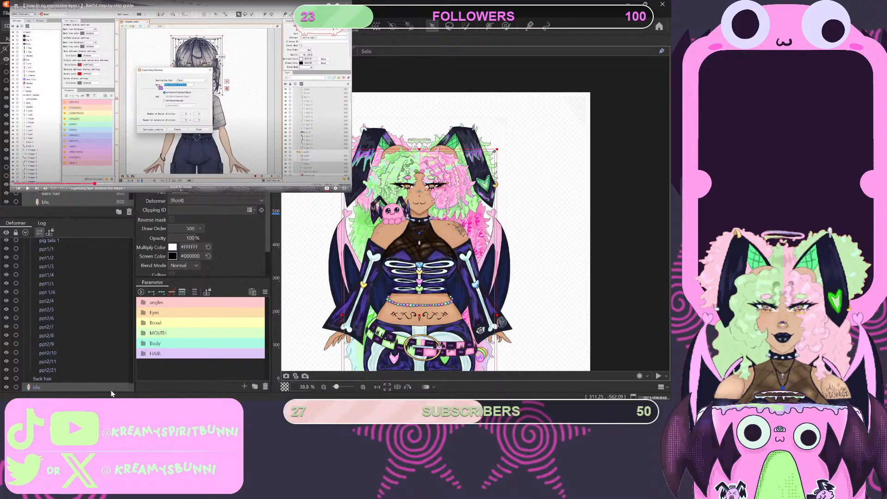
- Examine the deformer hierarchy to see where Back hair and bhc sit relative to the HEAD deformer and its child parts
scroll(102, 385, up, 10)
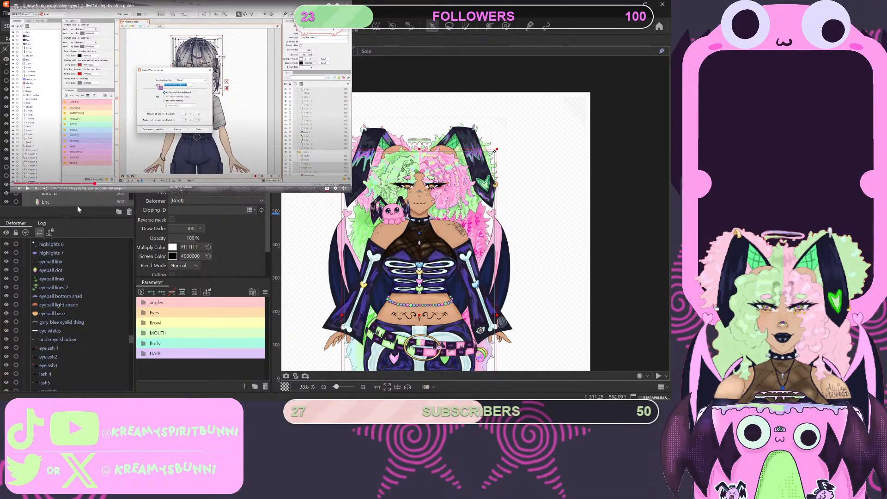
scroll(66, 347, up, 8)
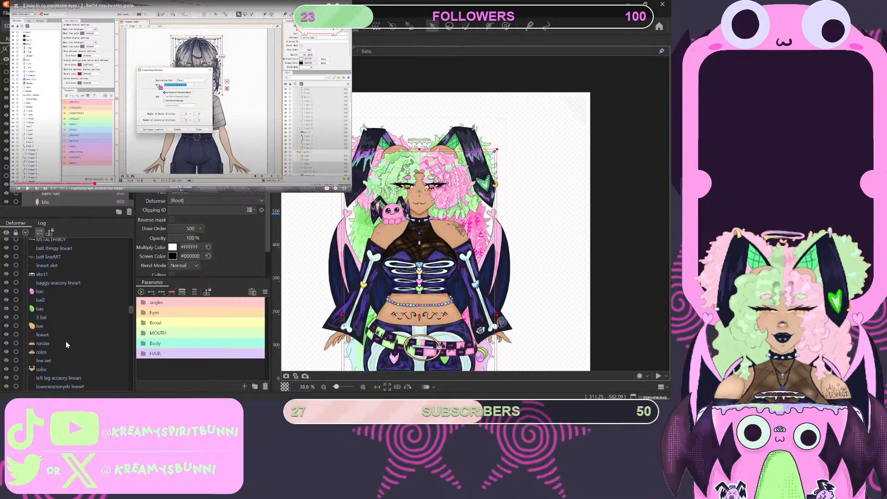
scroll(65, 341, up, 8)
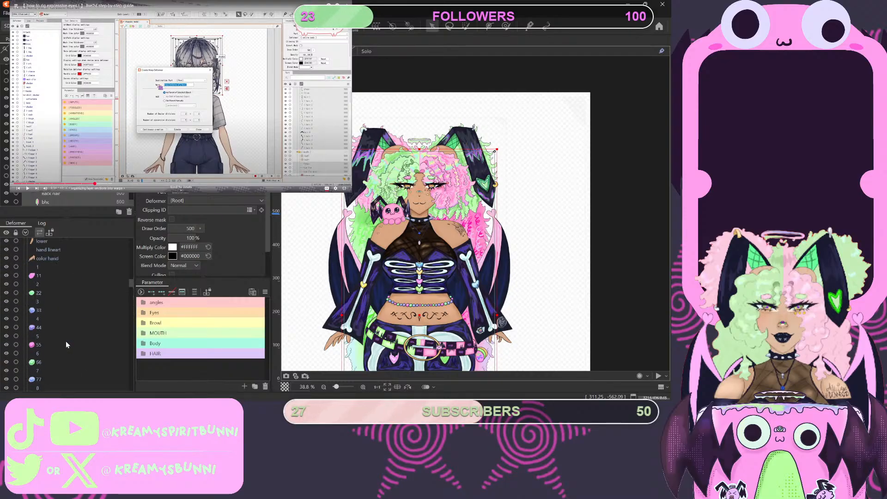
scroll(66, 342, down, 4)
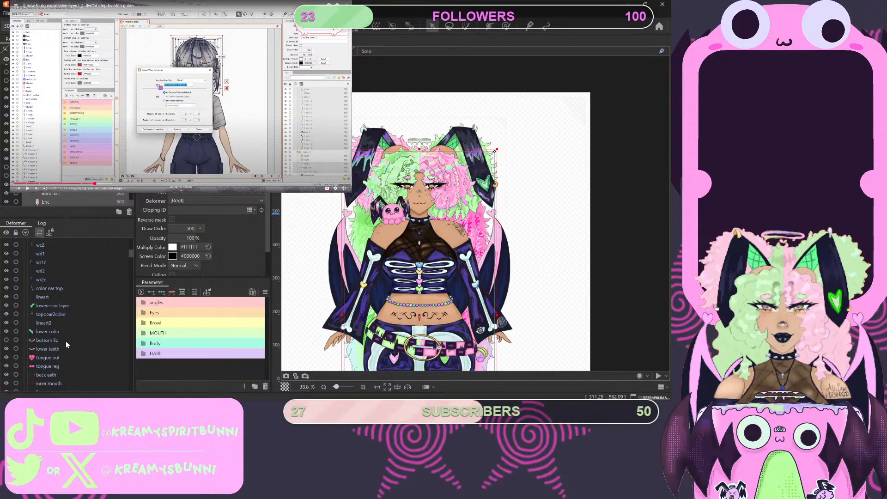
scroll(65, 340, down, 8)
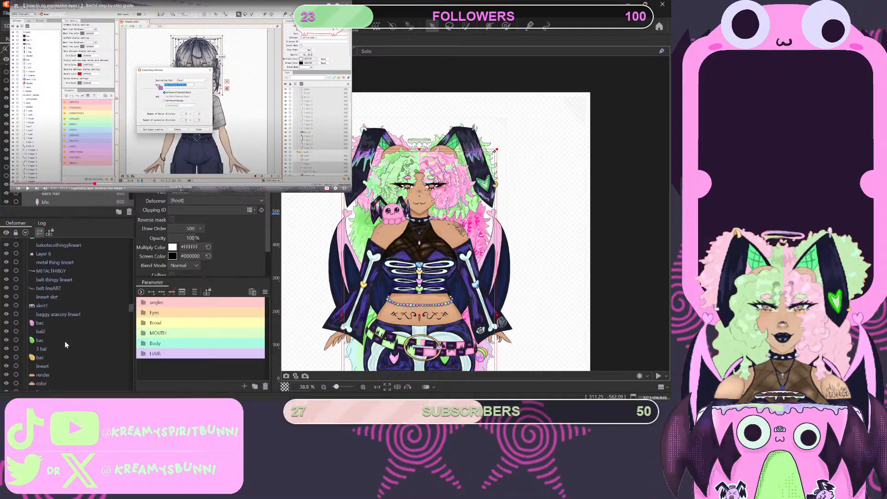
scroll(65, 341, down, 5)
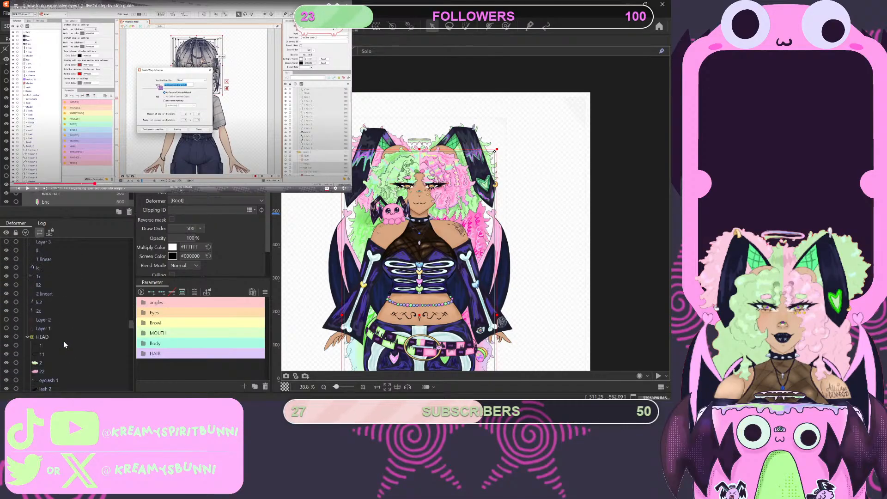
scroll(58, 338, down, 5)
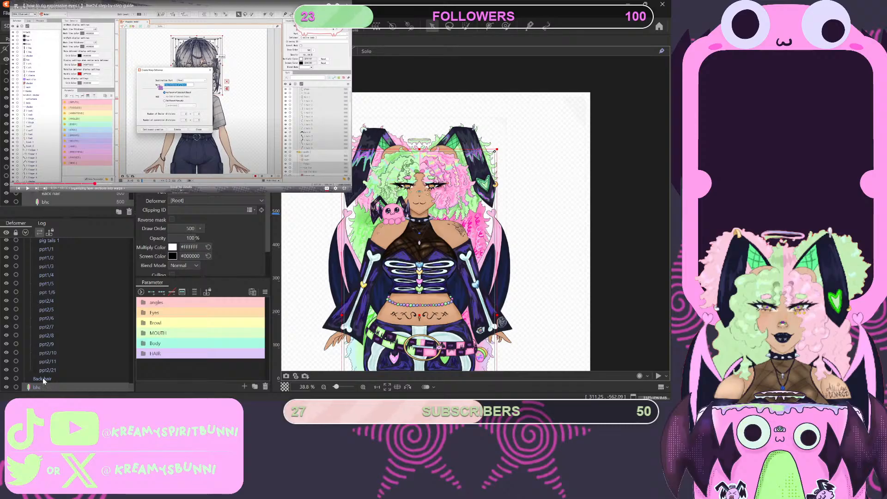
scroll(39, 348, up, 3)
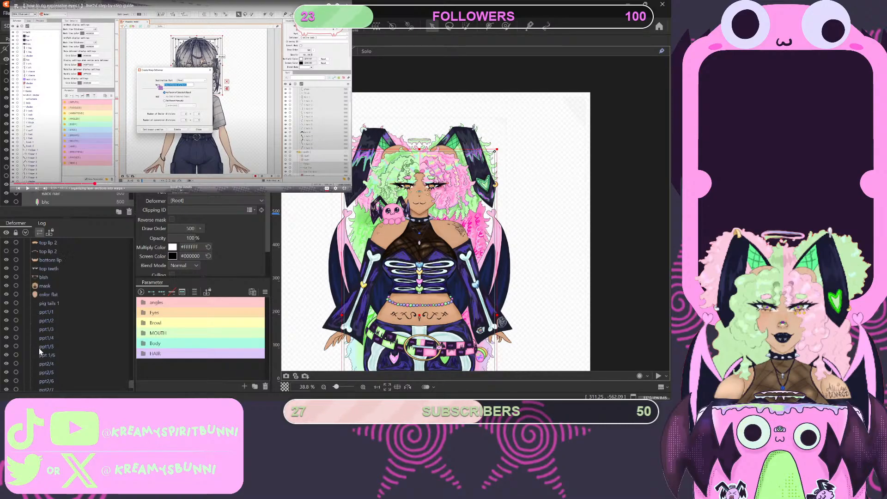
scroll(38, 344, up, 6)
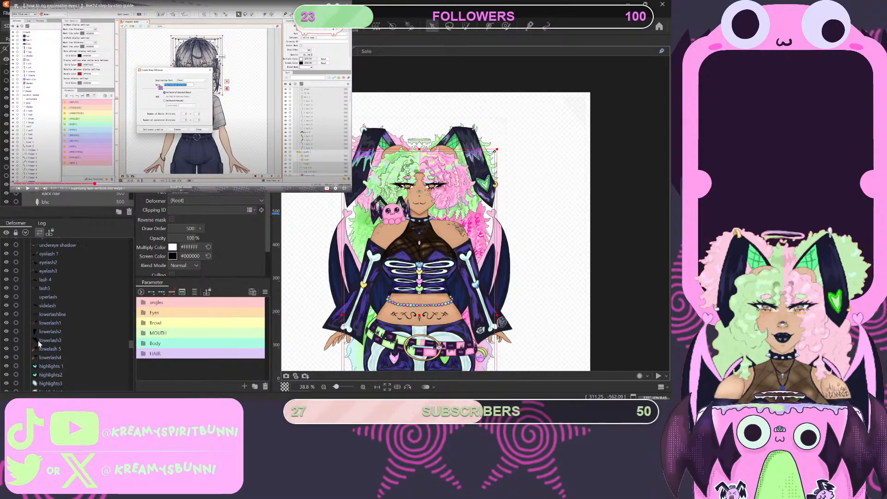
scroll(38, 340, up, 4)
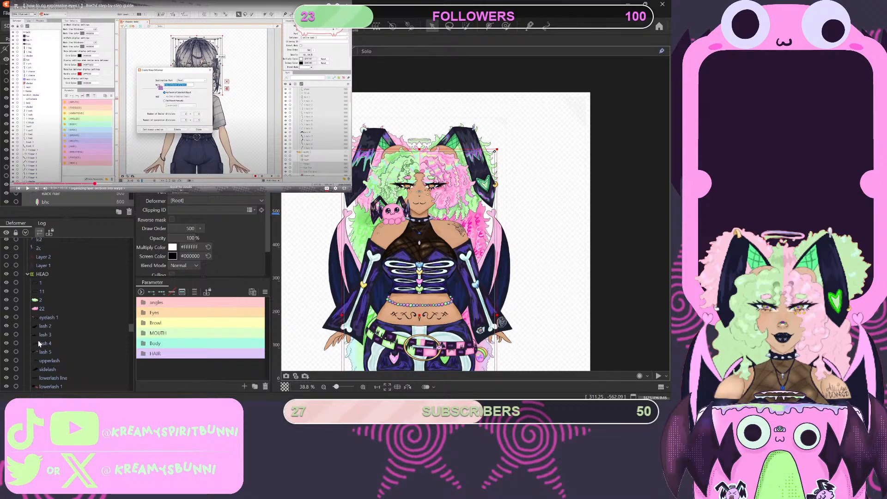
scroll(38, 339, down, 10)
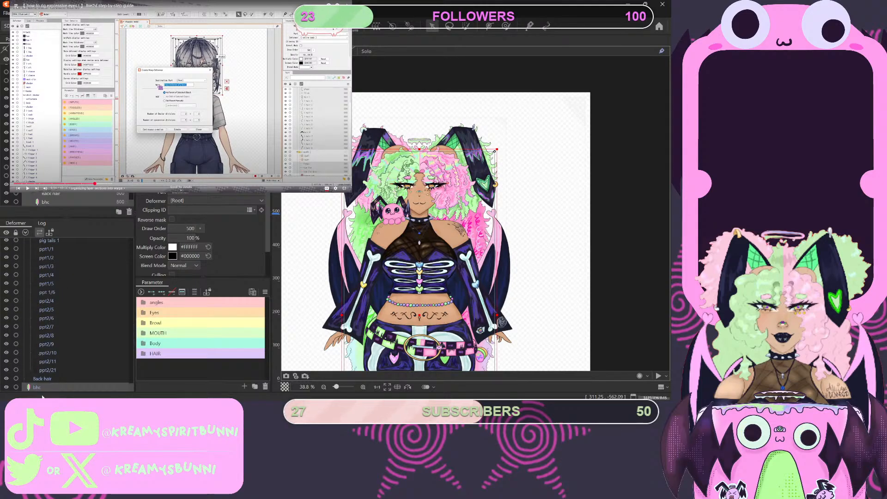
- Nest the Back hair and bhc parts inside the HEAD deformer, at the end of its child list below ppt2/21
click(55, 378)
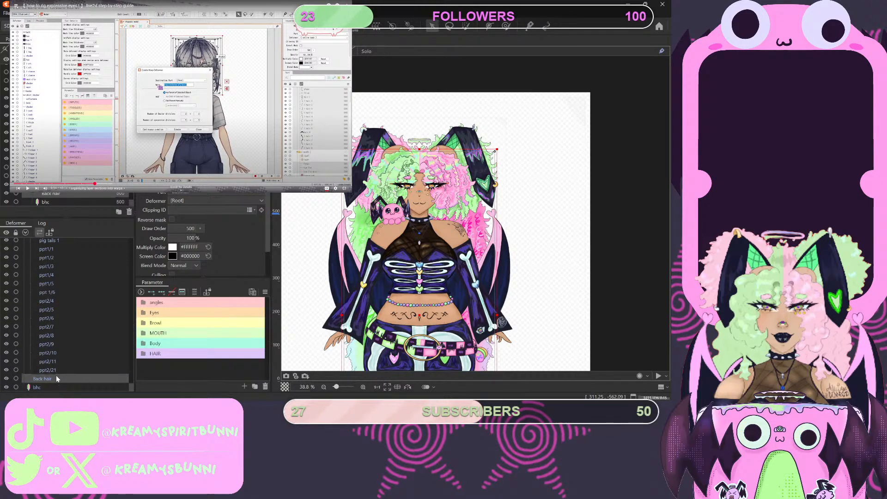
drag(56, 377, 72, 363)
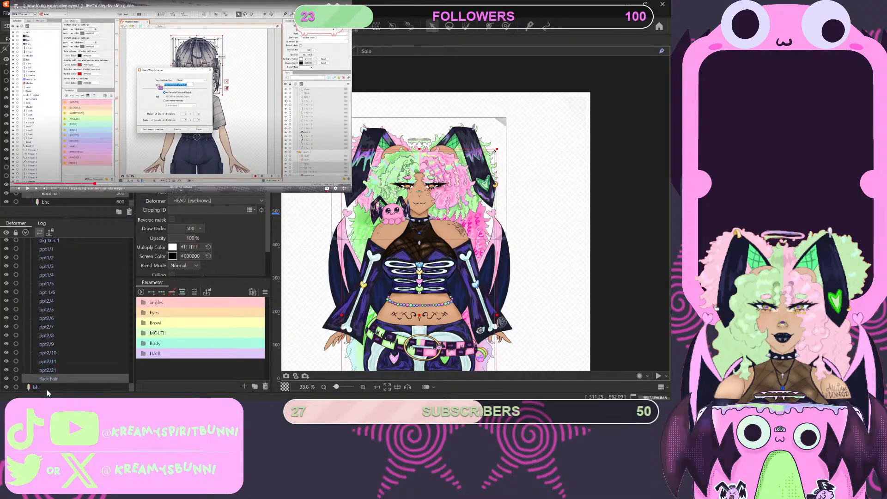
mouse_move(47, 390)
mouse_down()
mouse_move(63, 373)
mouse_move(61, 385)
mouse_up()
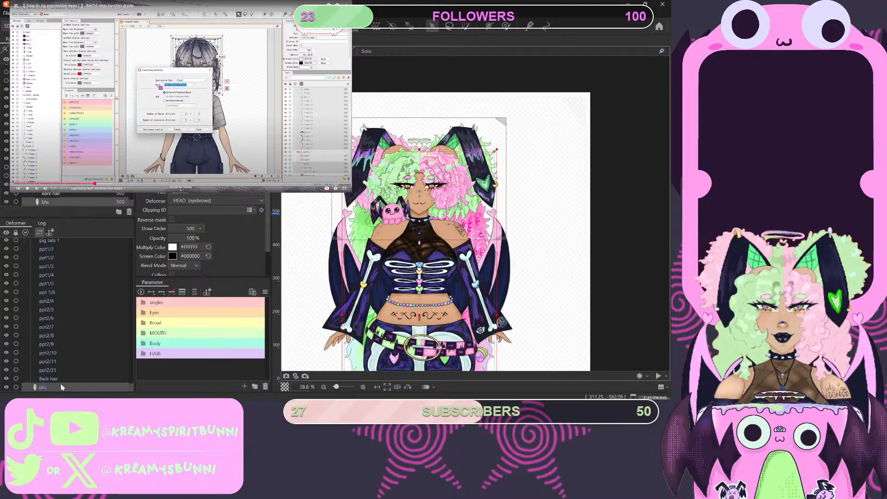
scroll(39, 355, up, 10)
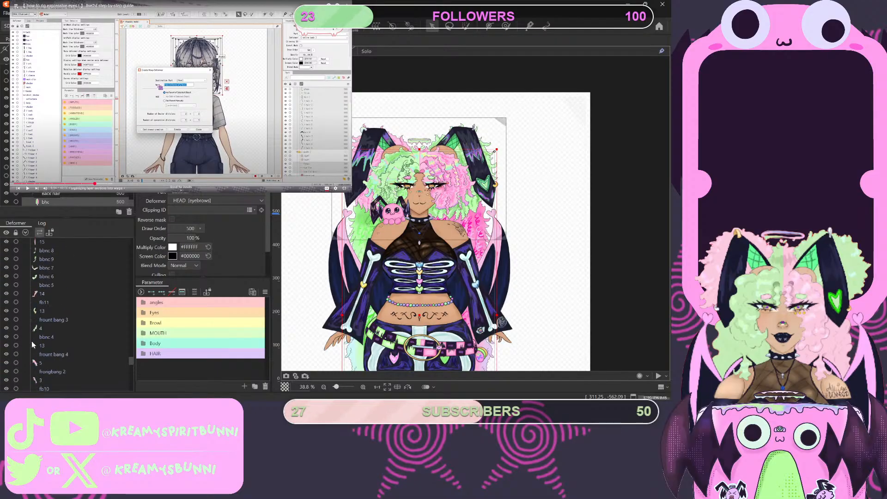
scroll(35, 336, up, 5)
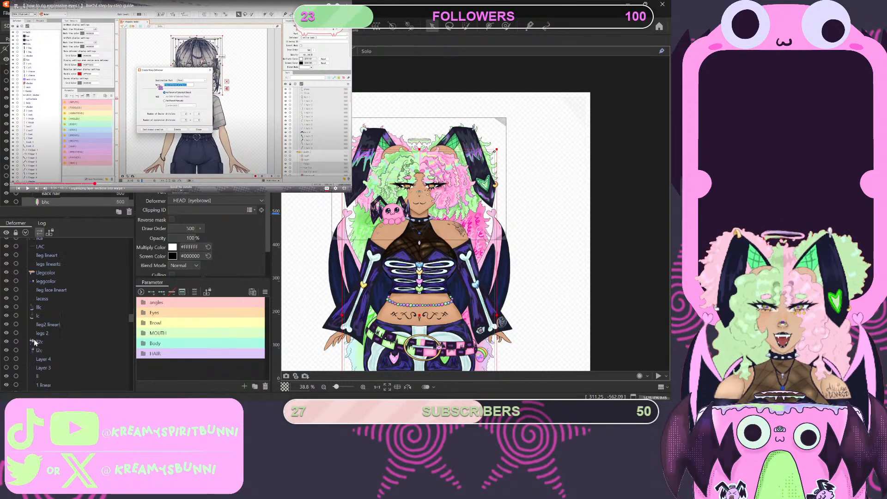
scroll(35, 340, up, 6)
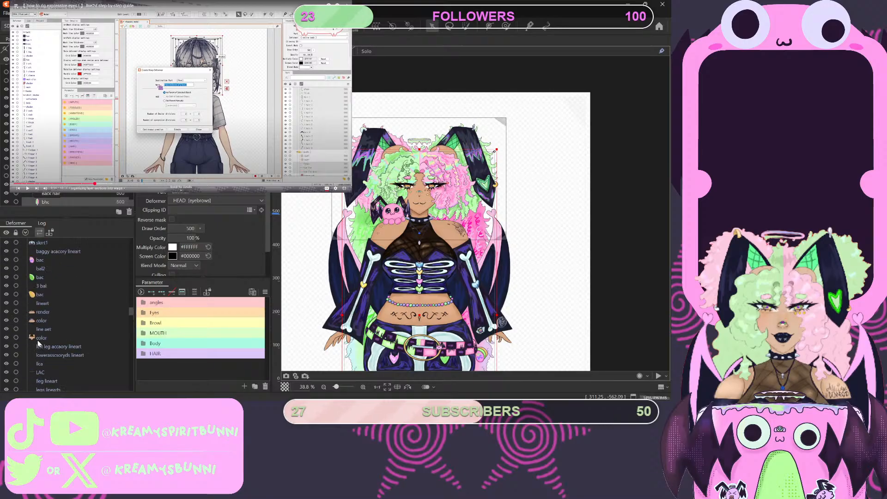
scroll(39, 343, down, 10)
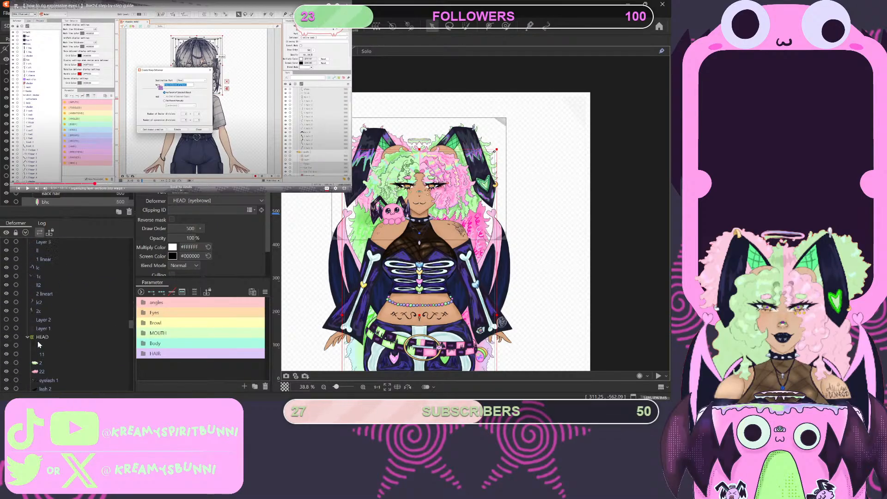
- Check the HEAD deformer's child list from its start down to Back hair and bhc at its end
scroll(38, 341, up, 5)
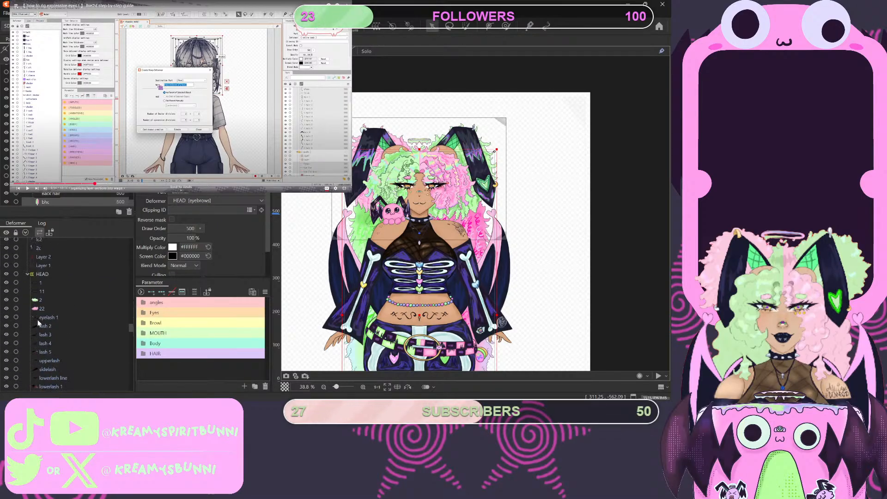
click(28, 274)
click(27, 387)
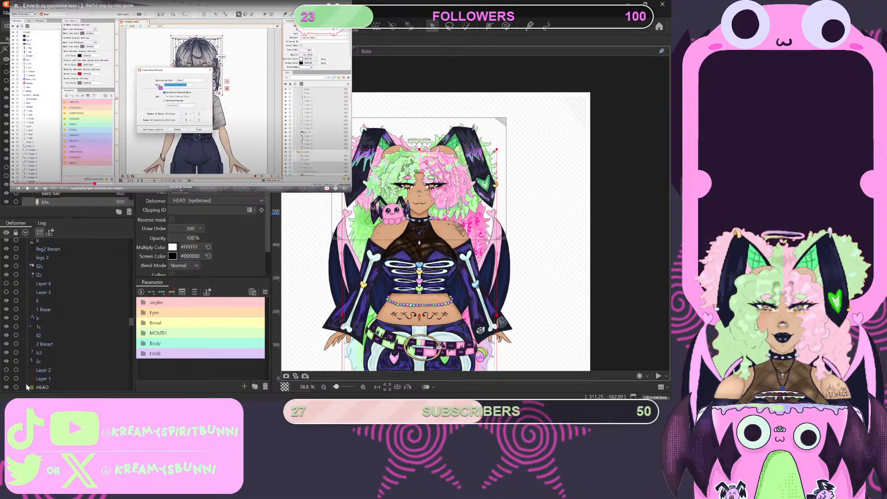
scroll(49, 344, down, 5)
scroll(50, 347, down, 10)
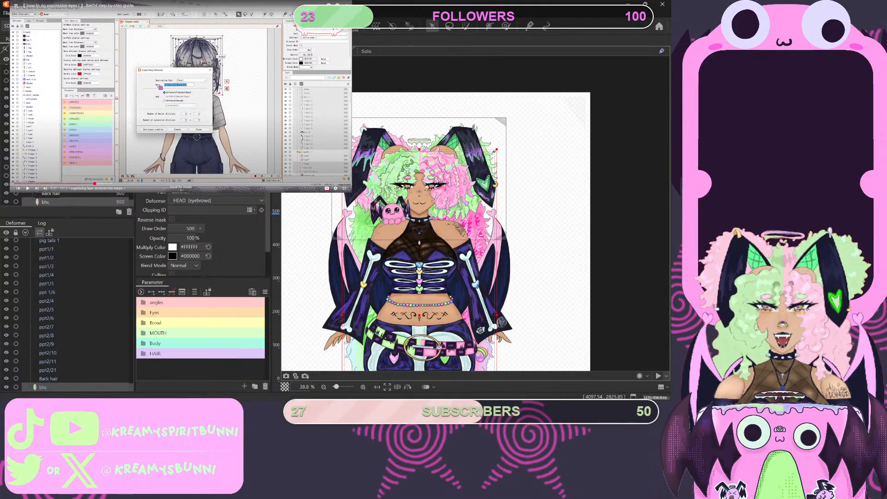
- Play the next passage of the eye-rigging tutorial video, about copying settings onto the warps, and pause it
click(209, 99)
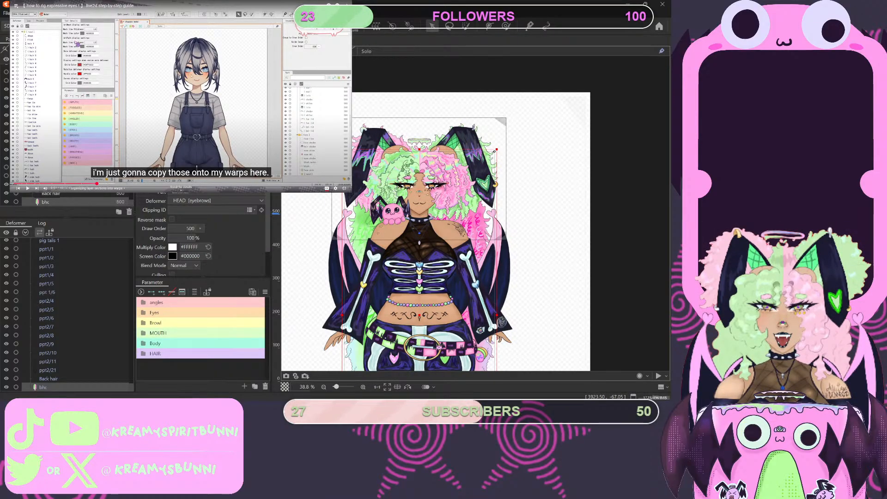
click(191, 75)
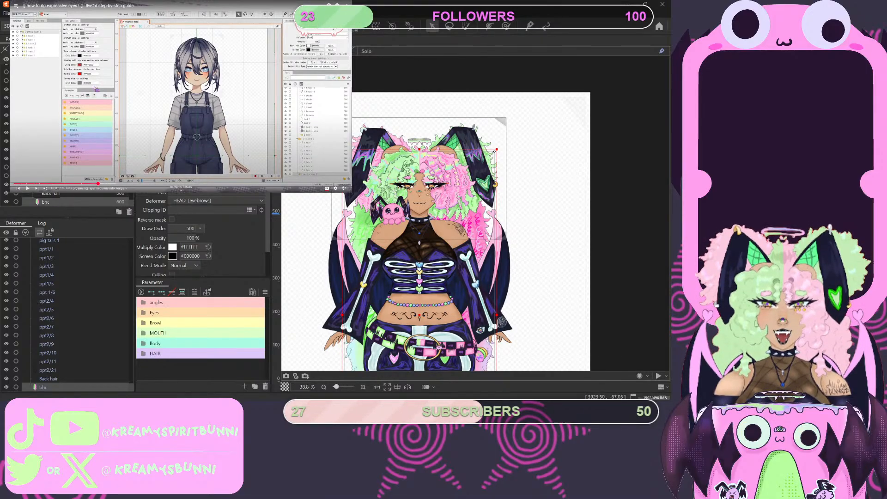
- Examine the part list through the eye, hair, mouth, neck and hand parts for head parts missing from the HEAD deformer
scroll(68, 314, up, 5)
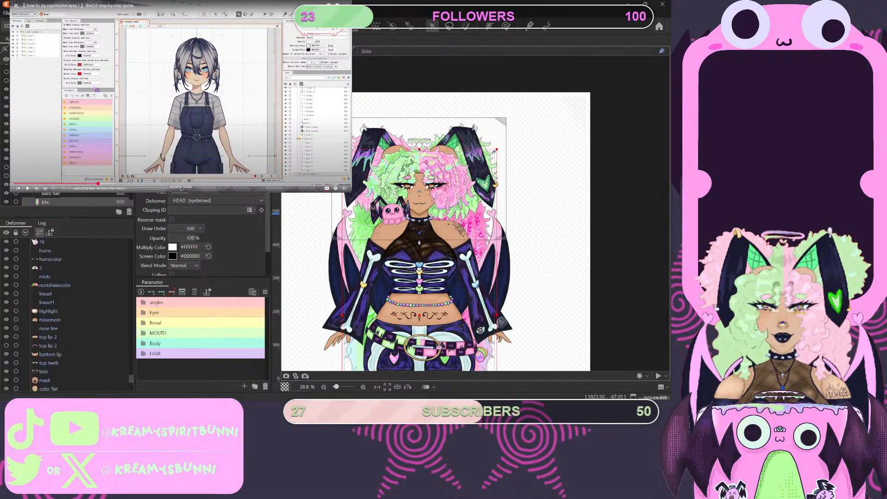
scroll(68, 314, up, 4)
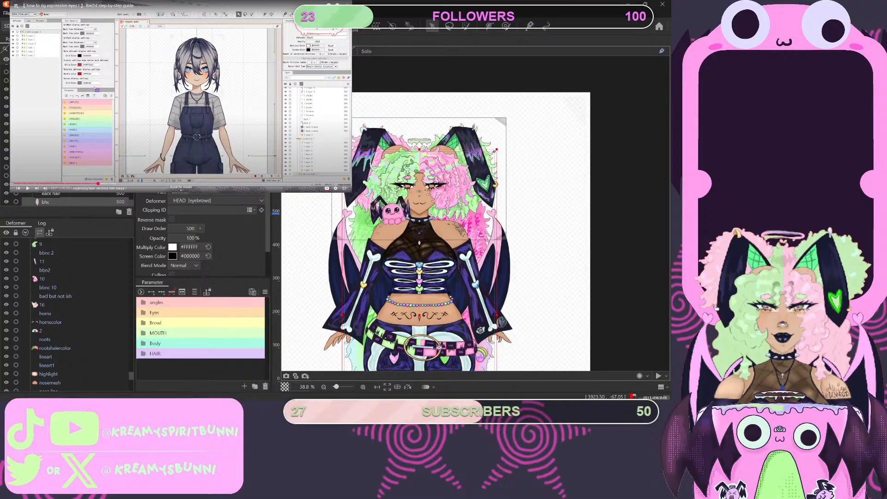
scroll(68, 200, up, 10)
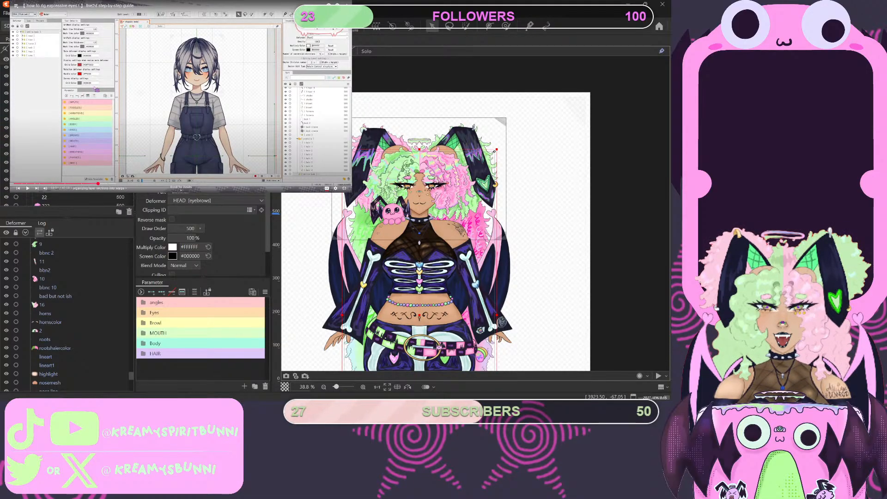
scroll(68, 200, up, 8)
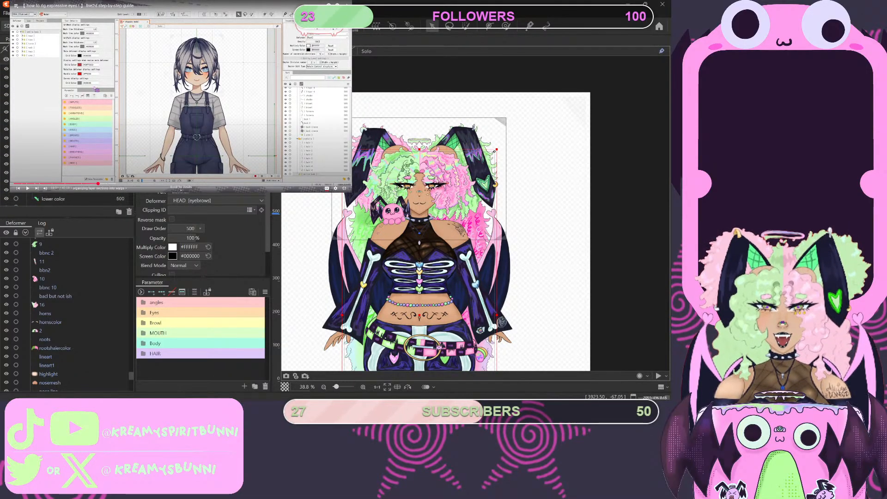
scroll(68, 201, up, 6)
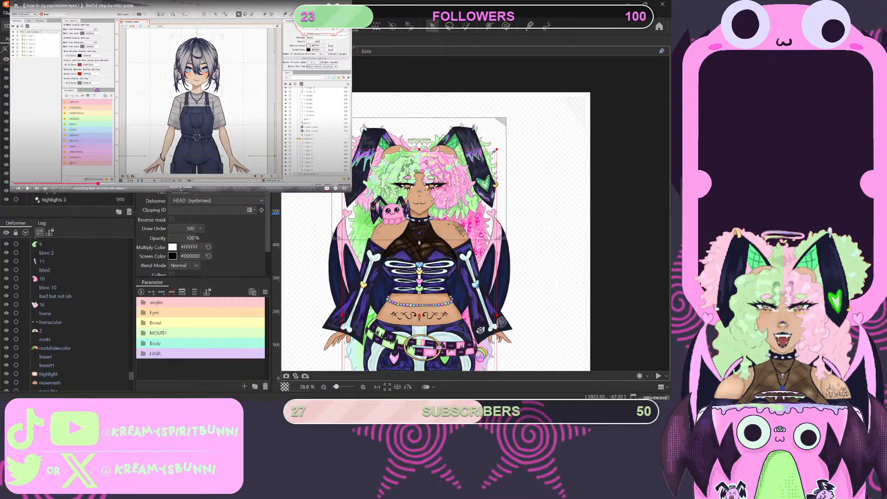
scroll(68, 200, up, 3)
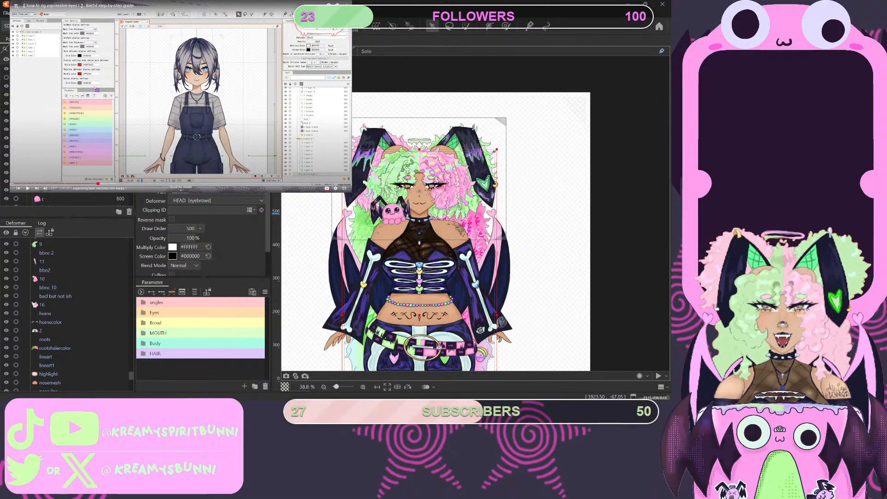
scroll(68, 200, up, 3)
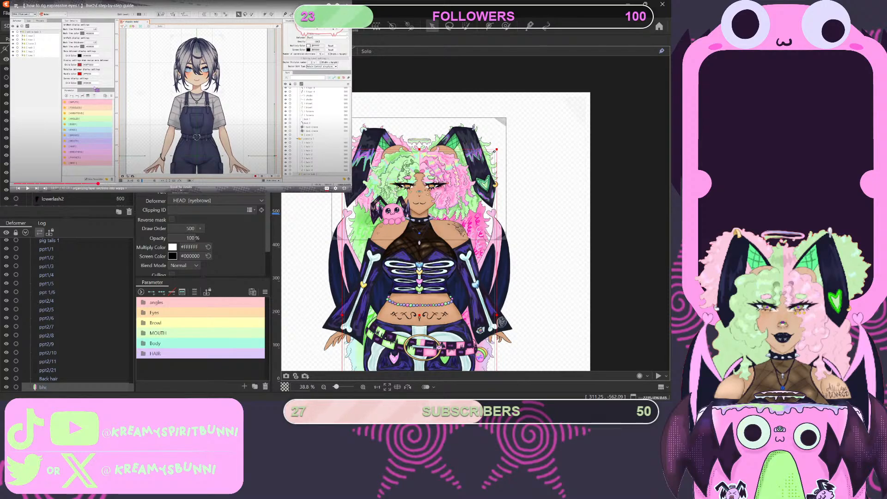
scroll(68, 200, up, 3)
scroll(68, 201, up, 3)
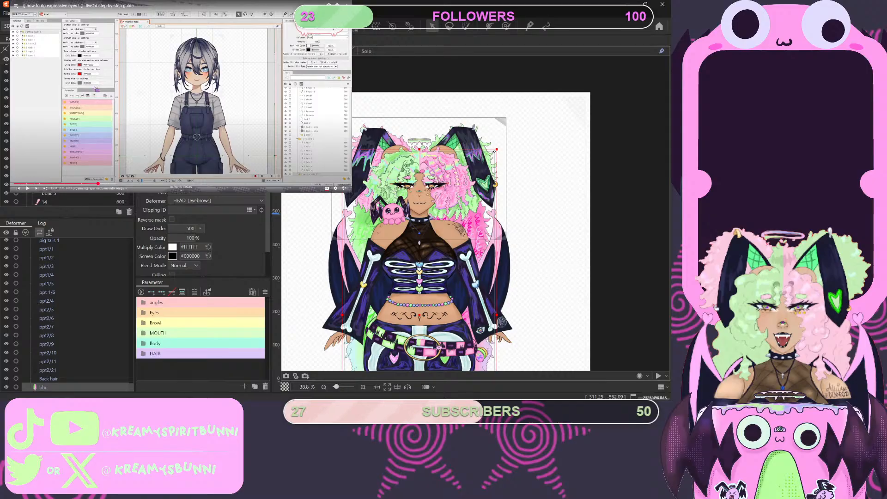
scroll(68, 200, up, 2)
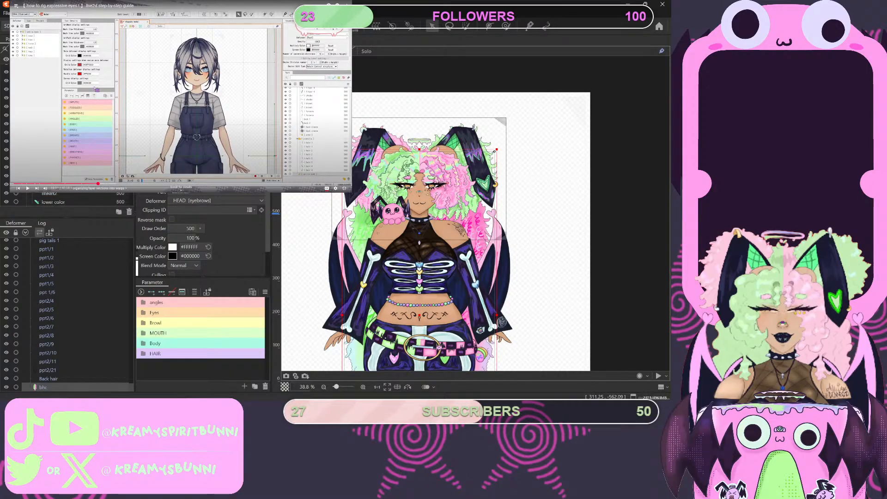
scroll(68, 201, up, 2)
scroll(68, 200, up, 2)
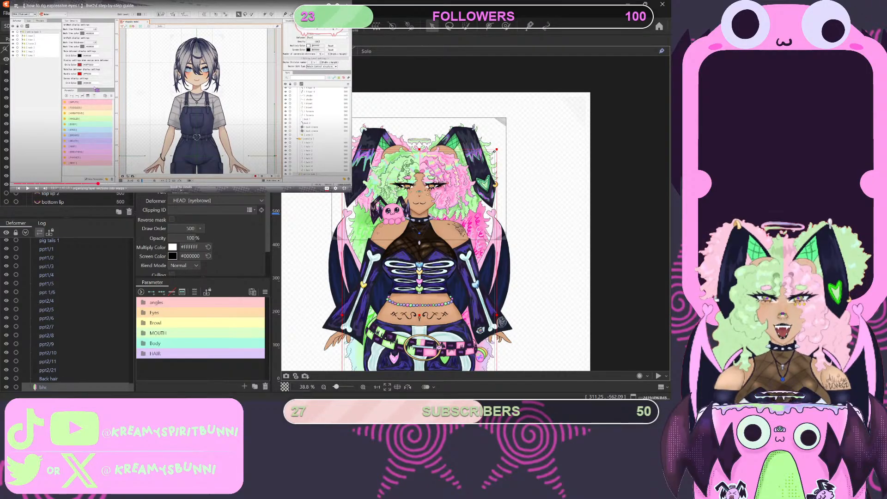
scroll(68, 201, up, 2)
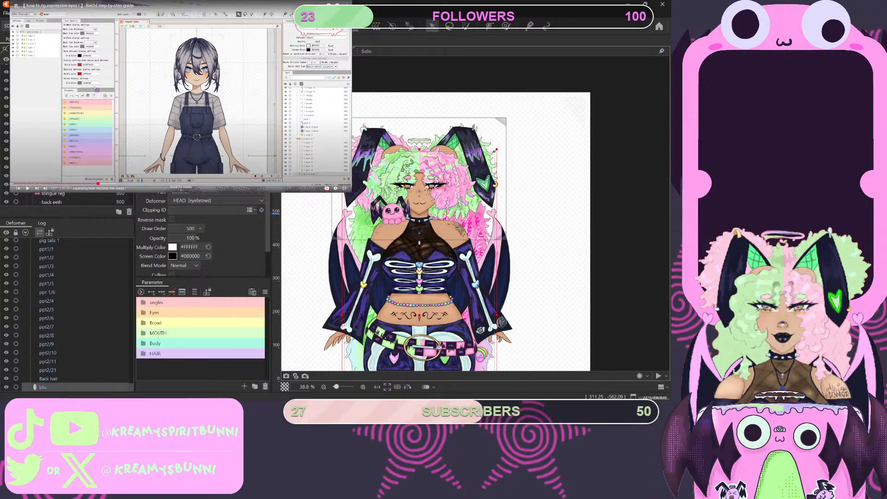
scroll(68, 200, up, 2)
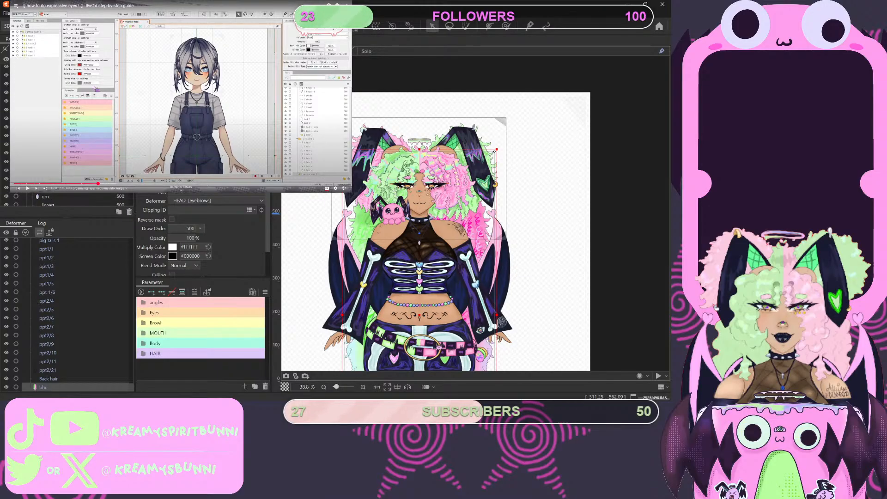
scroll(68, 200, up, 1)
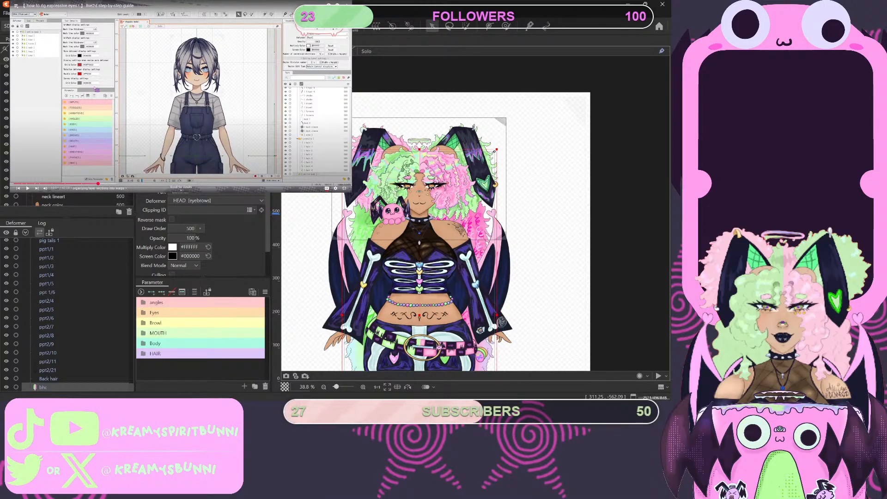
scroll(68, 200, up, 1)
scroll(68, 201, down, 1)
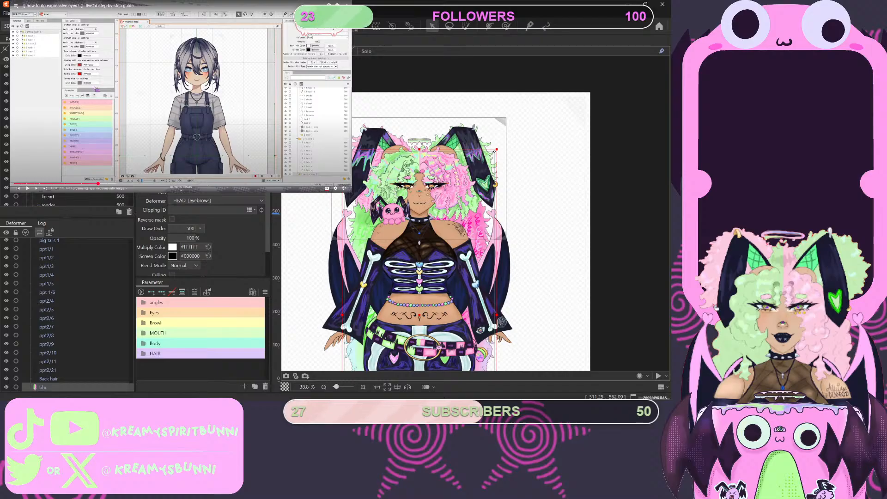
scroll(46, 199, up, 1)
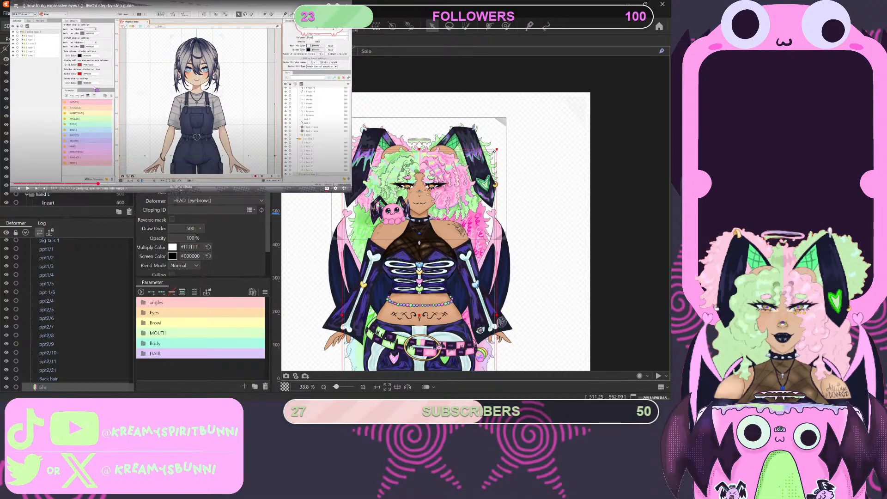
scroll(46, 199, up, 1)
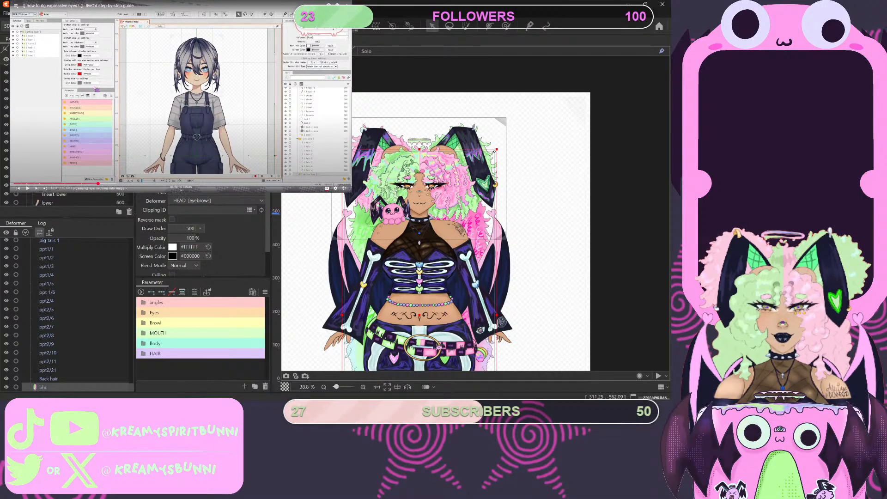
- Examine the rest of the part list, from the hand parts through the leg parts to the backhair folder
click(51, 134)
scroll(46, 198, up, 1)
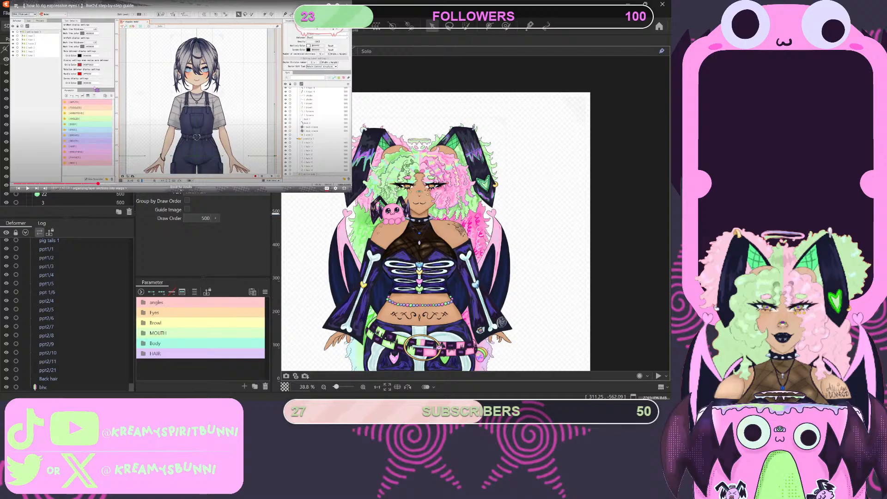
scroll(46, 199, up, 1)
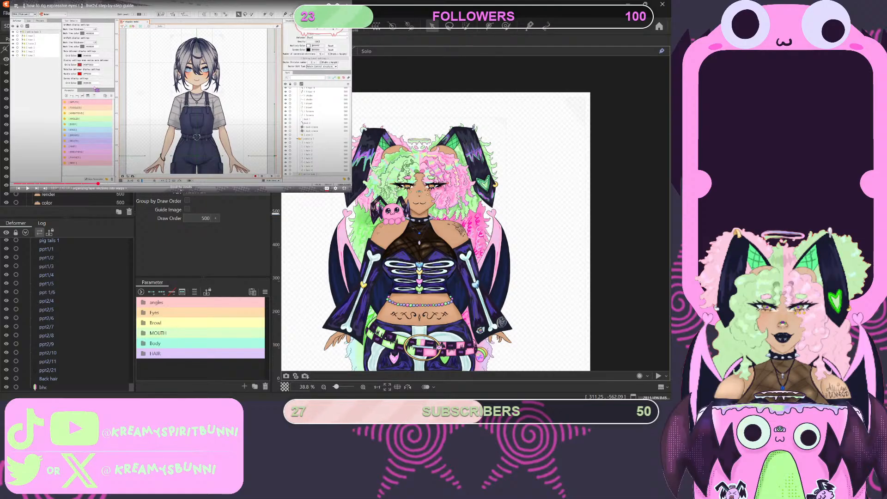
scroll(46, 200, up, 1)
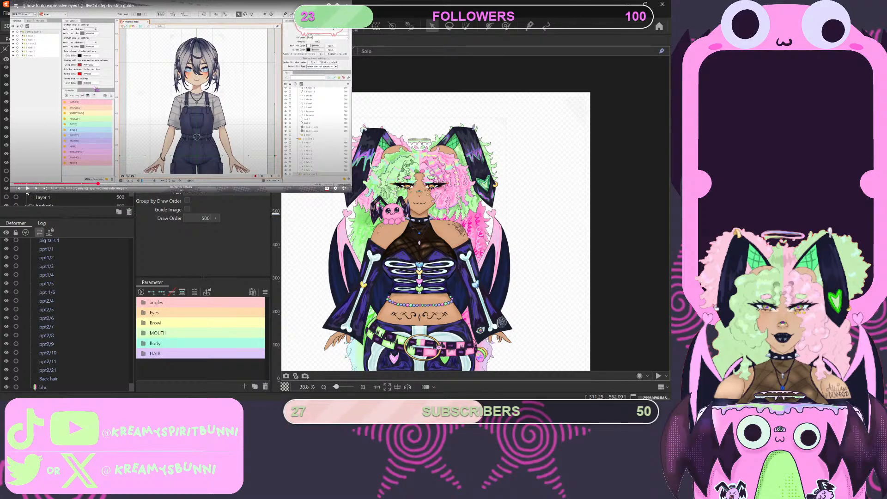
scroll(27, 196, up, 1)
scroll(67, 198, up, 3)
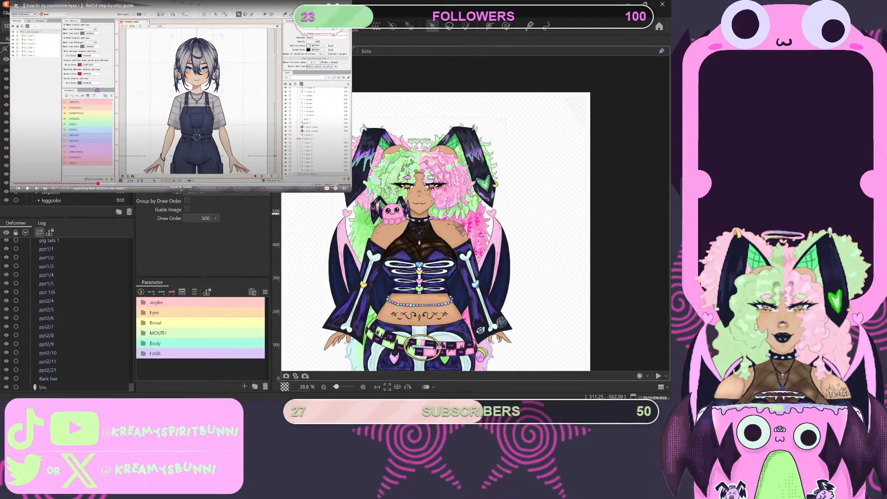
scroll(67, 198, up, 2)
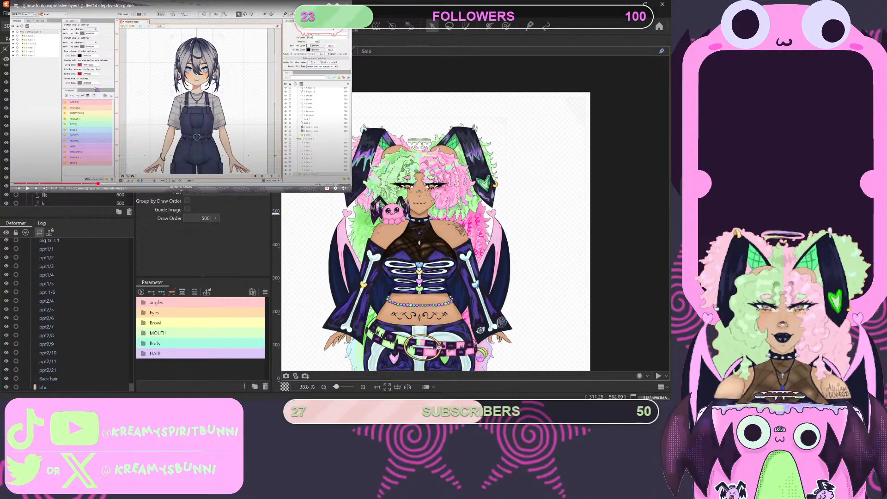
scroll(65, 199, down, 5)
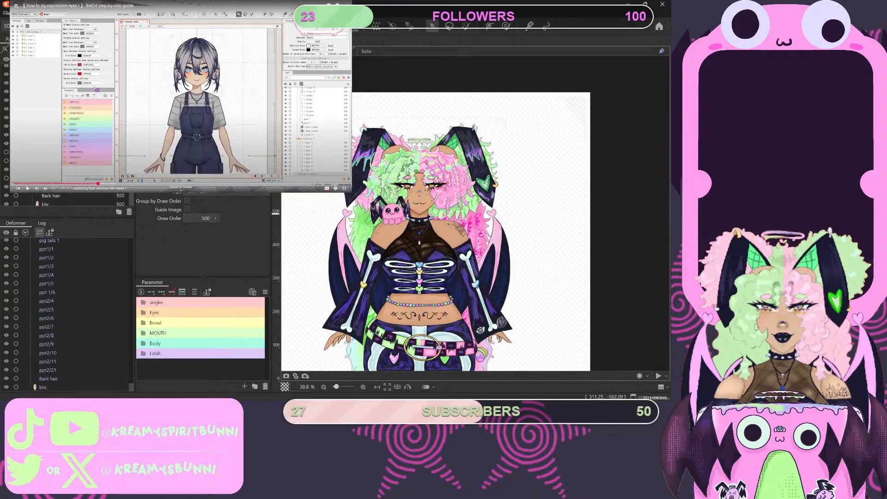
- Move Layer 4 above l2c in the part order, and undo the move
click(53, 151)
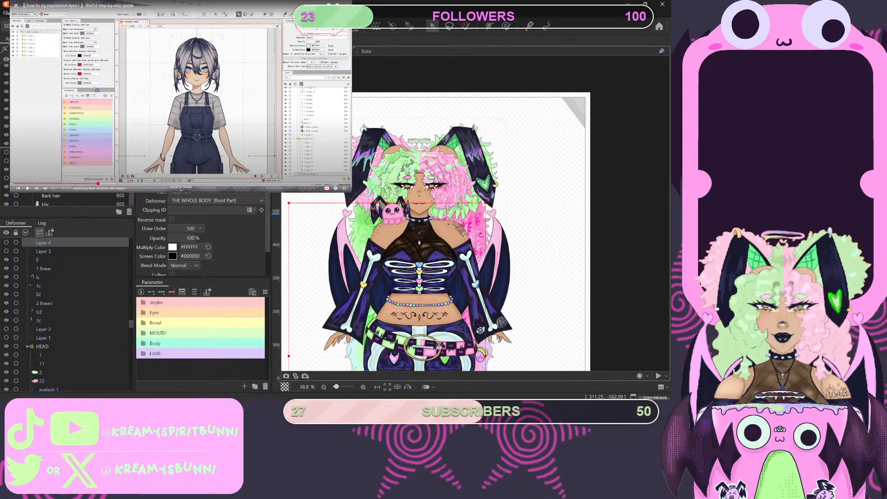
drag(53, 152, 53, 139)
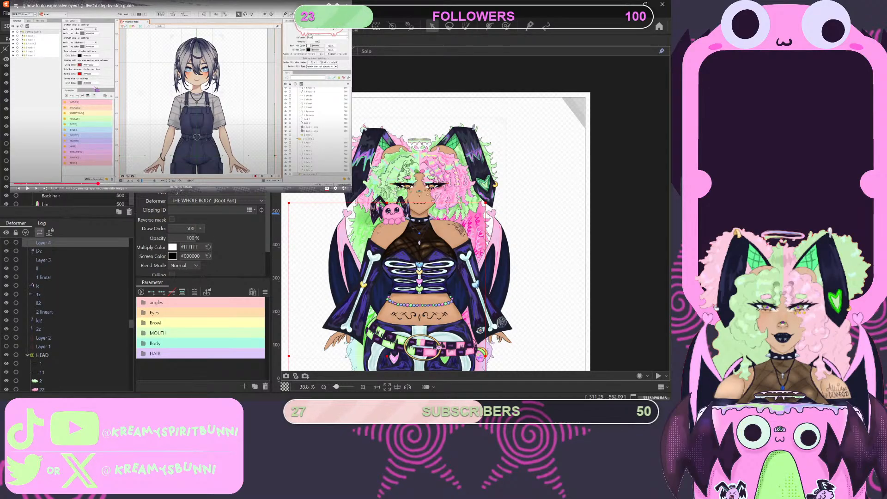
key(ctrl+z)
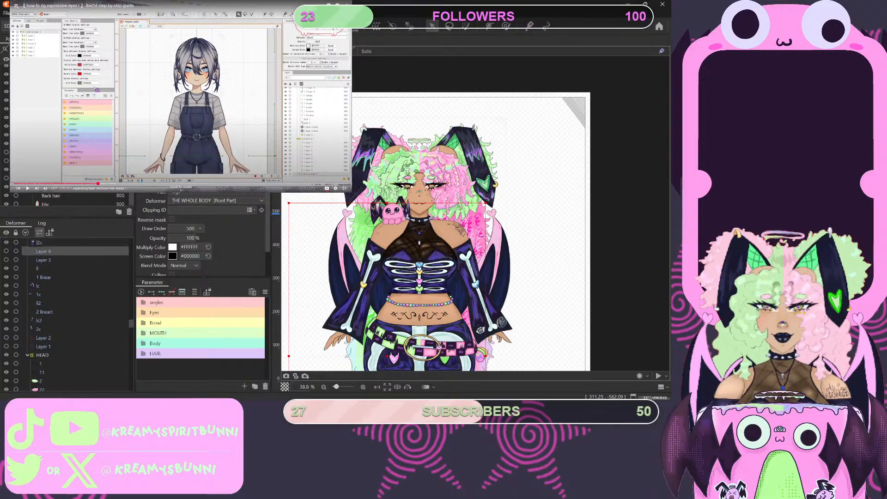
- Move Layer 3 directly above Layer 4 in the part order
click(53, 161)
drag(53, 160, 53, 148)
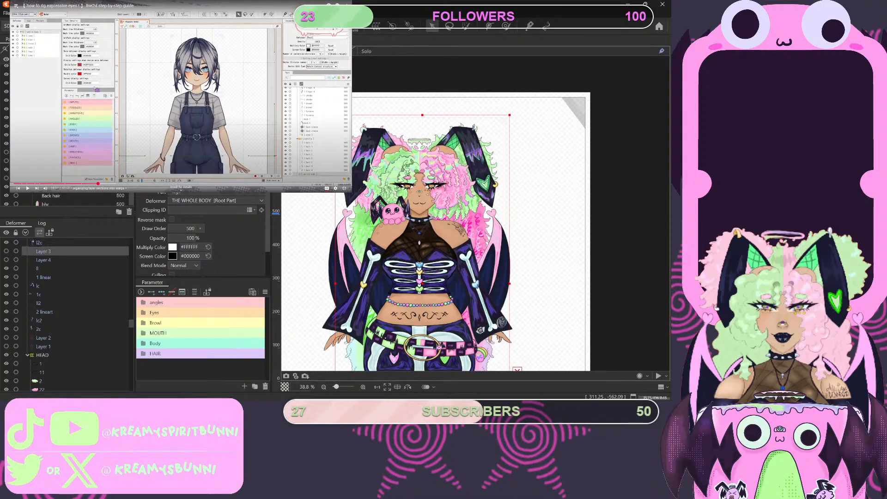
scroll(69, 199, up, 5)
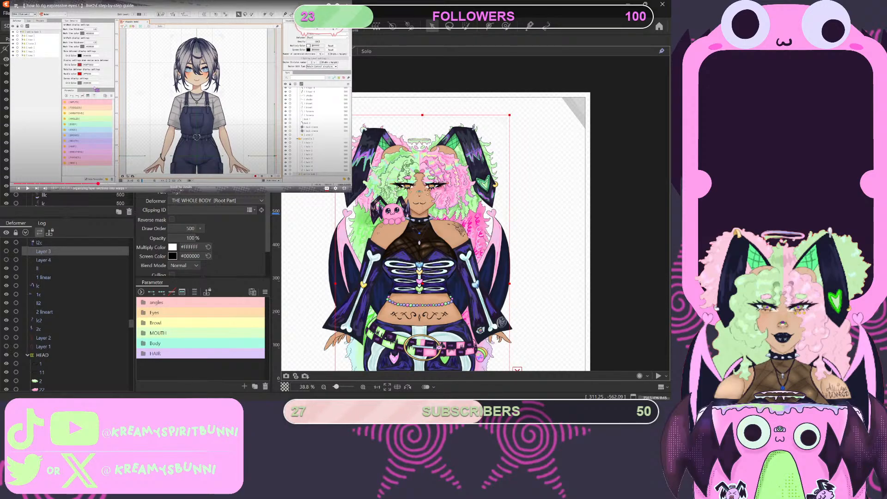
scroll(70, 199, down, 5)
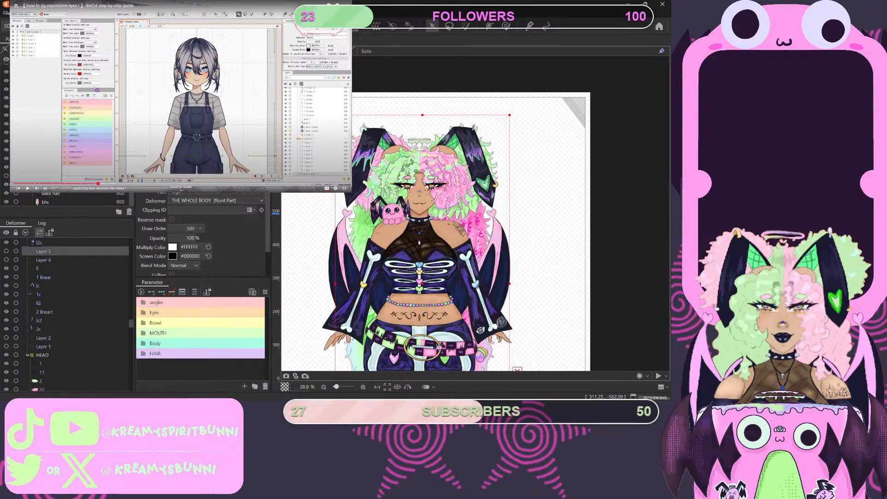
scroll(70, 198, down, 2)
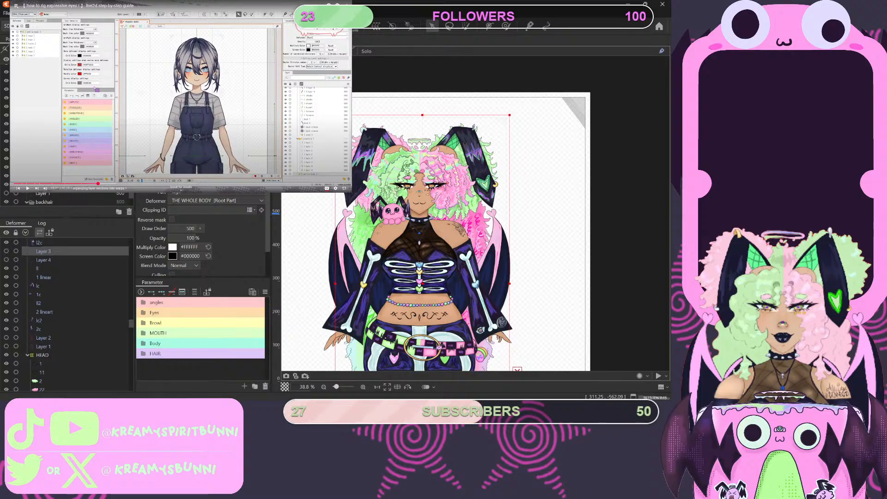
click(56, 150)
scroll(69, 199, up, 2)
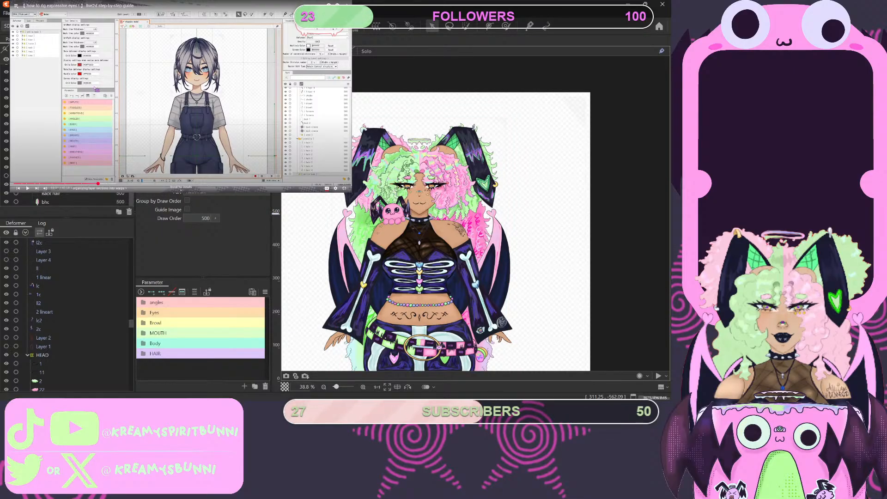
- Delete the art meshes Layer 1 and Layer 2 from the model
scroll(69, 199, up, 3)
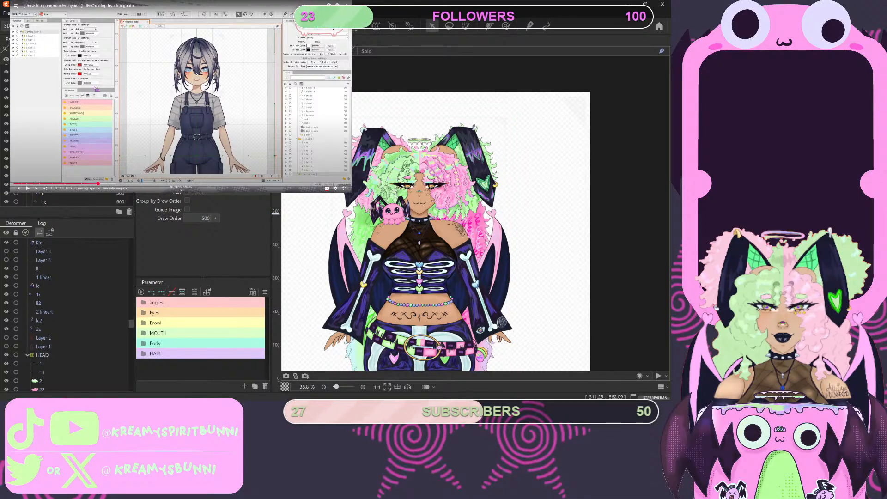
click(38, 269)
scroll(69, 198, down, 3)
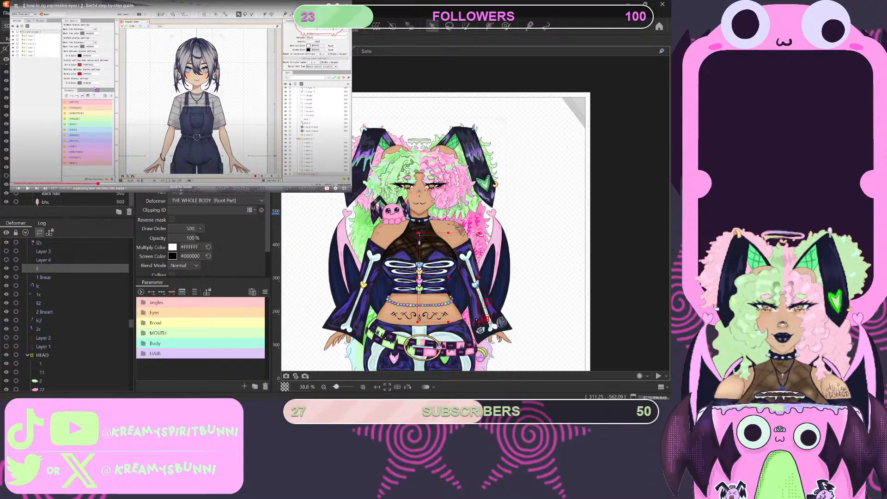
scroll(69, 199, down, 2)
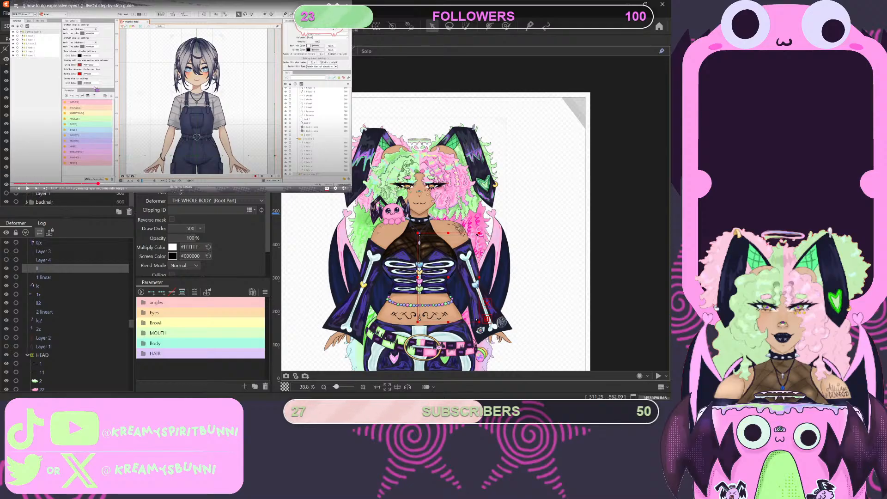
click(47, 195)
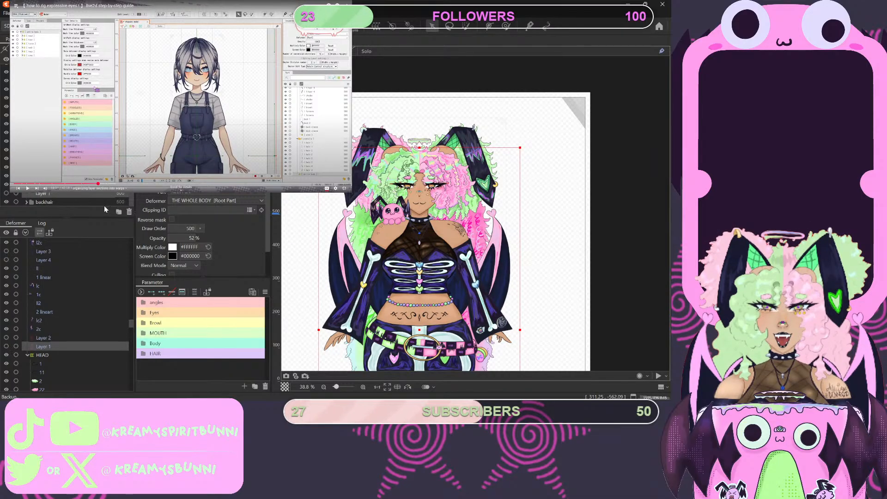
click(129, 212)
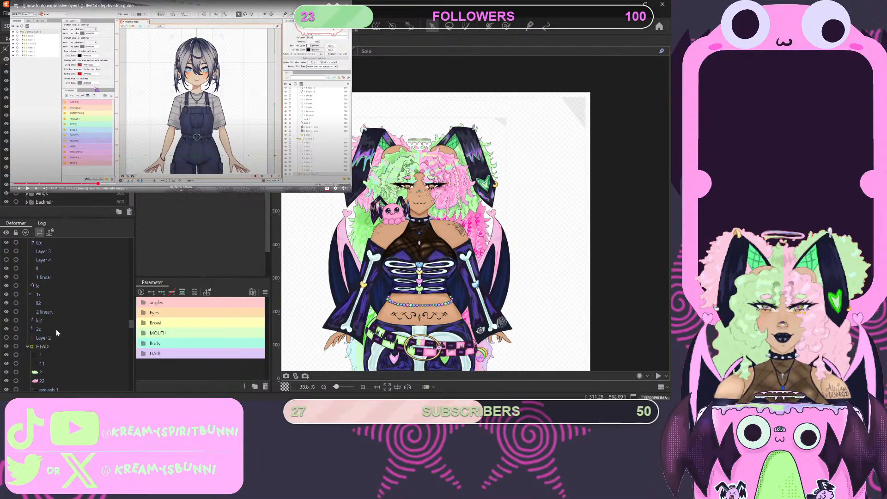
click(46, 336)
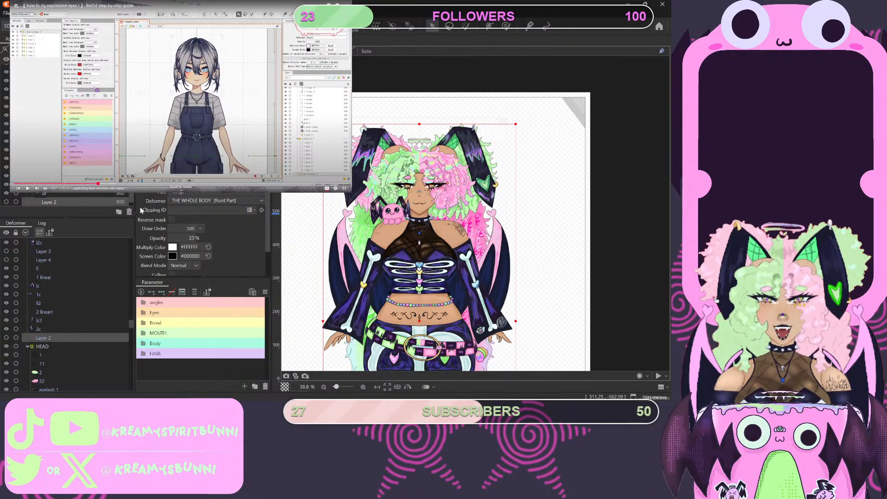
click(129, 212)
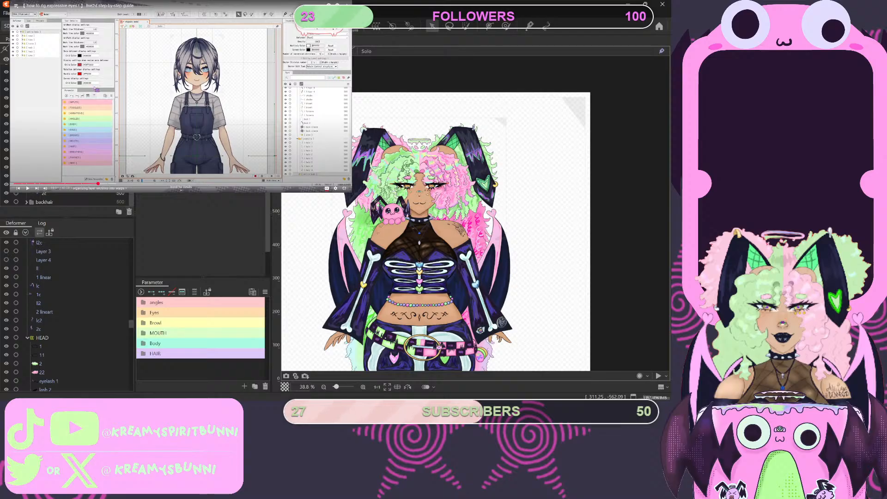
- Examine the deformer list between the HEAD deformer and the back hair, and the part list up to the Heead folder
click(26, 124)
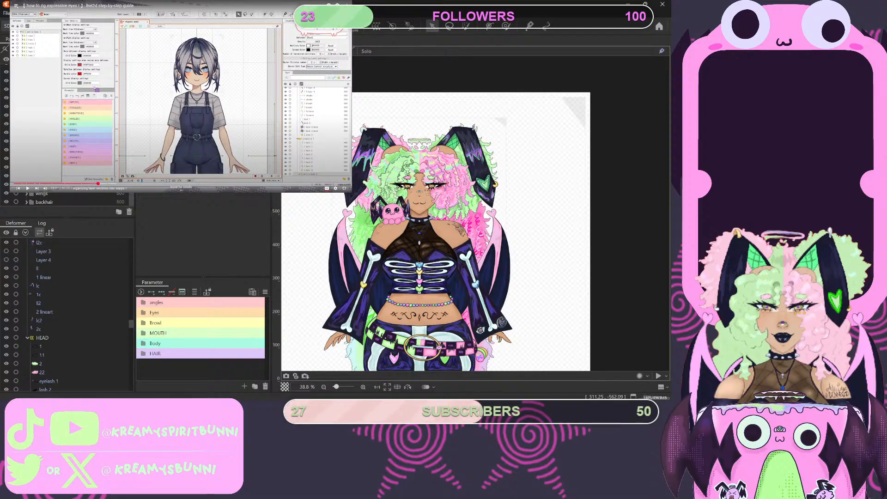
scroll(74, 318, down, 10)
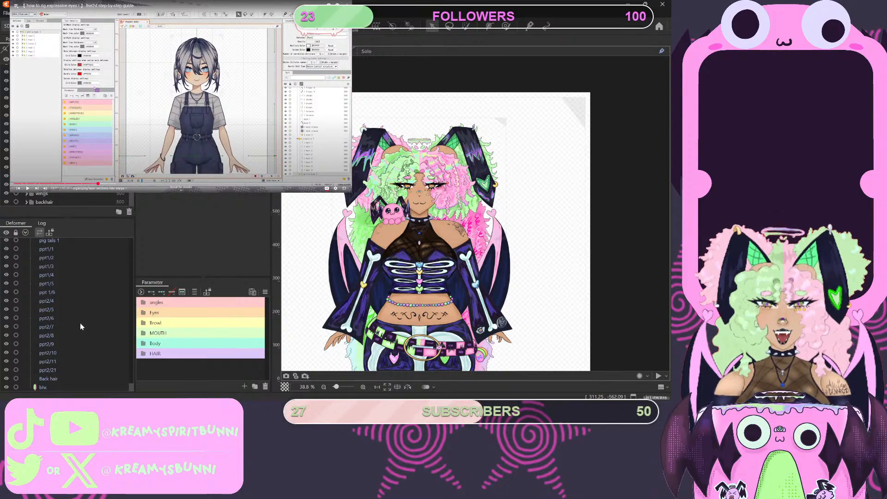
scroll(79, 325, up, 3)
scroll(79, 325, up, 8)
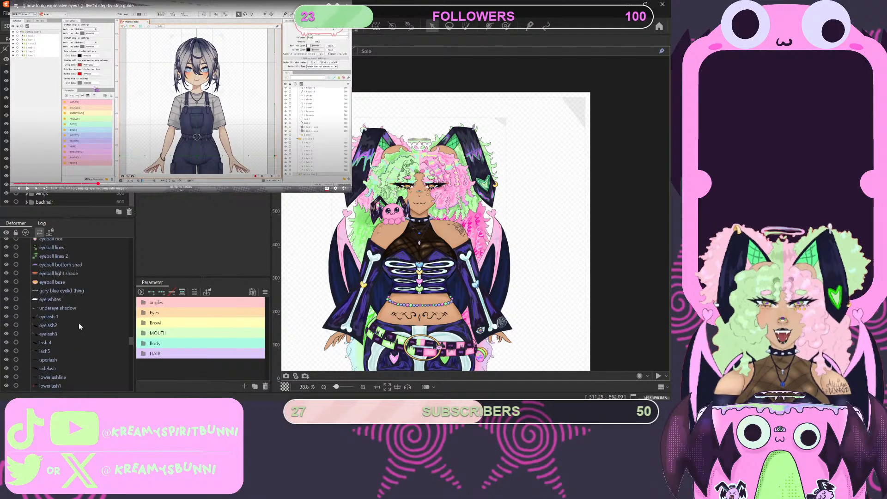
scroll(78, 323, down, 5)
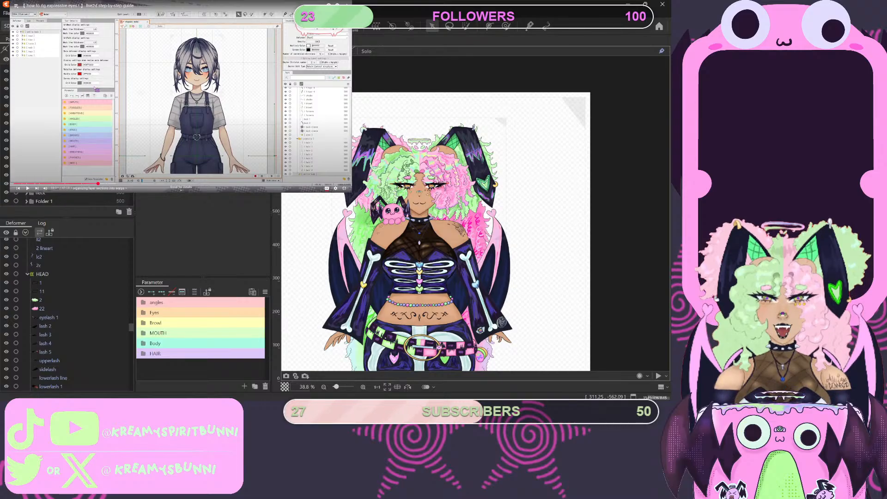
scroll(69, 139, up, 3)
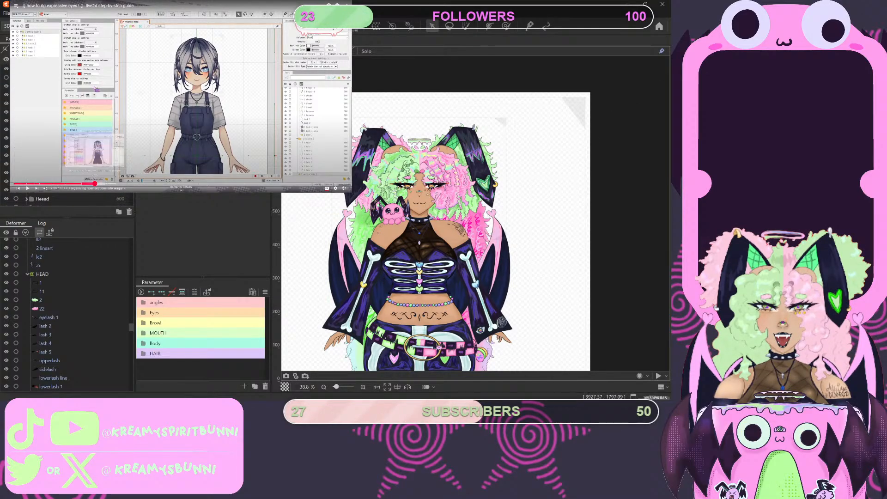
- Rewind the tutorial video to the explanation of selecting and deselecting multiple head parts, and replay that section
click(94, 184)
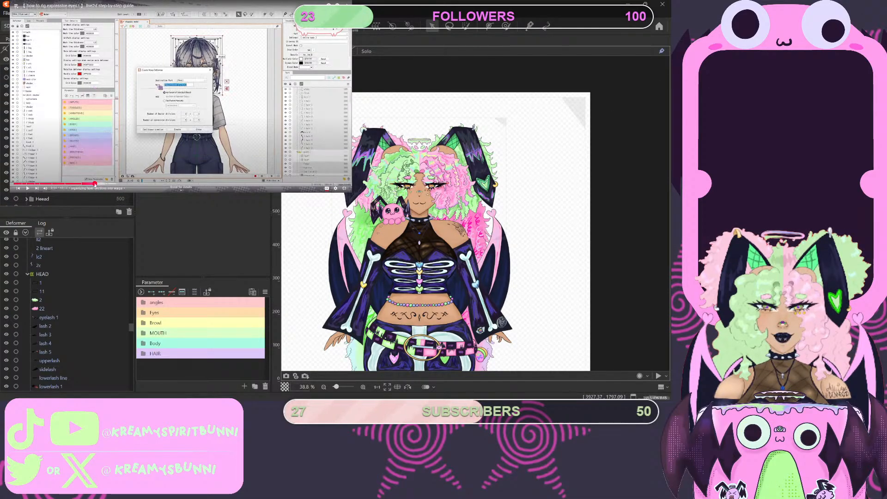
click(93, 184)
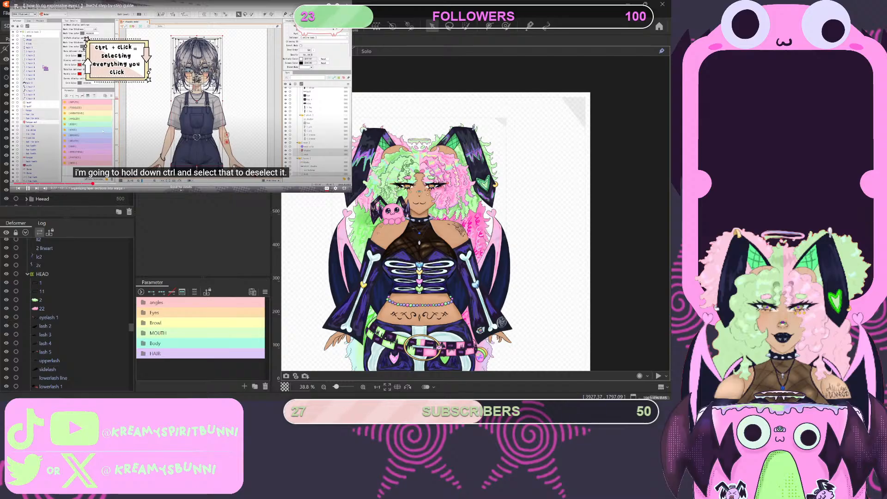
click(103, 132)
click(103, 132)
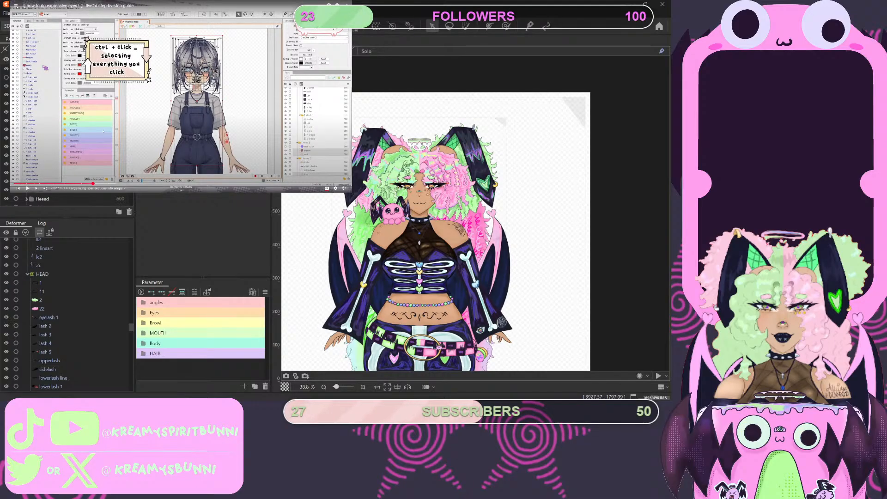
click(103, 132)
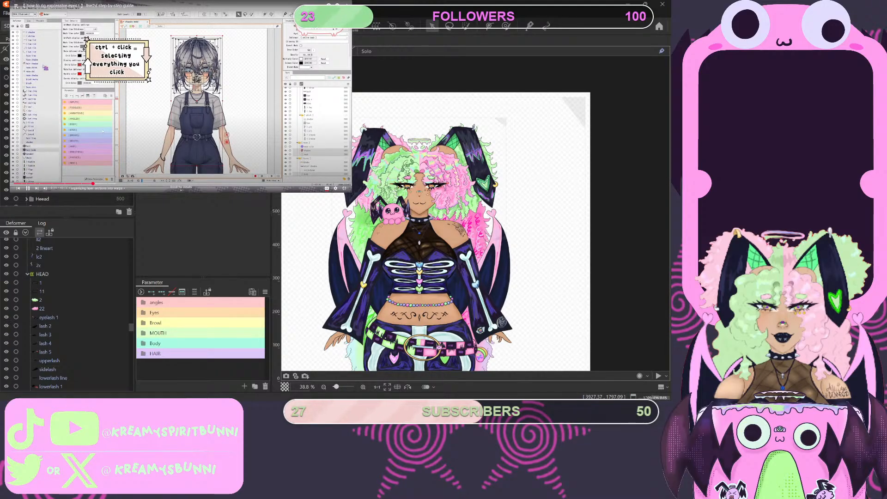
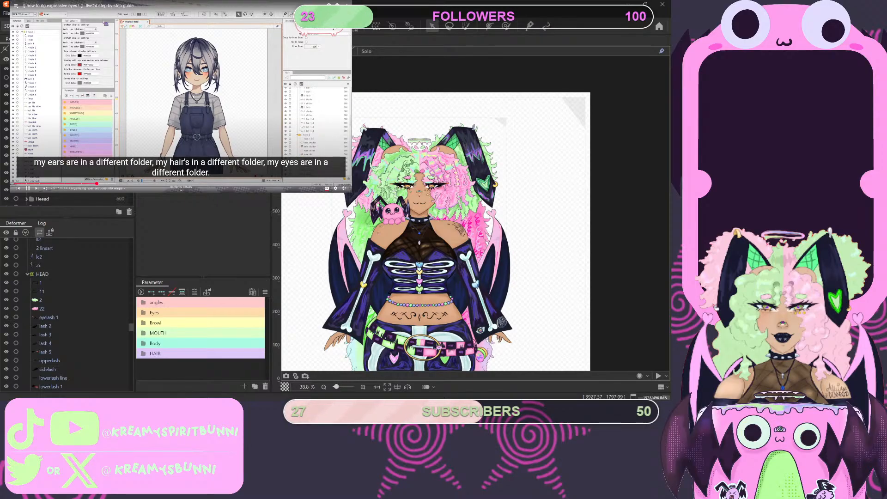
- Play the tutorial video up to the sped-up sorting of parts into warp deformers and pause it there
click(163, 84)
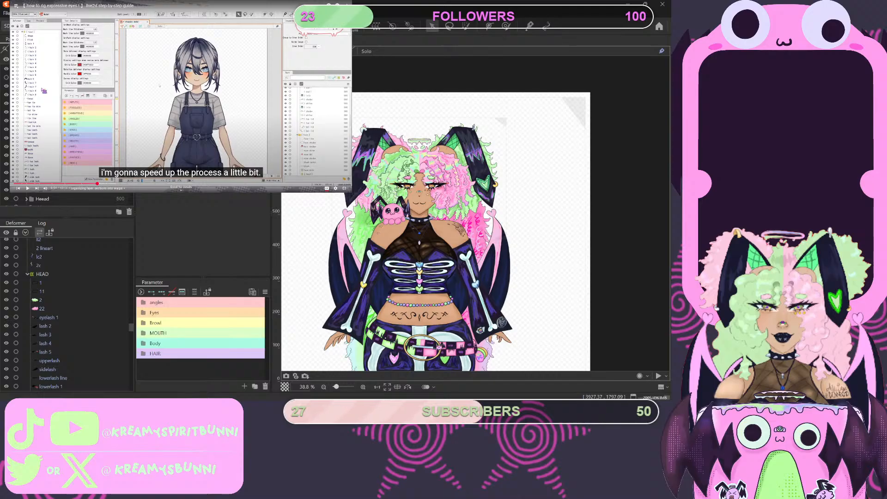
click(160, 86)
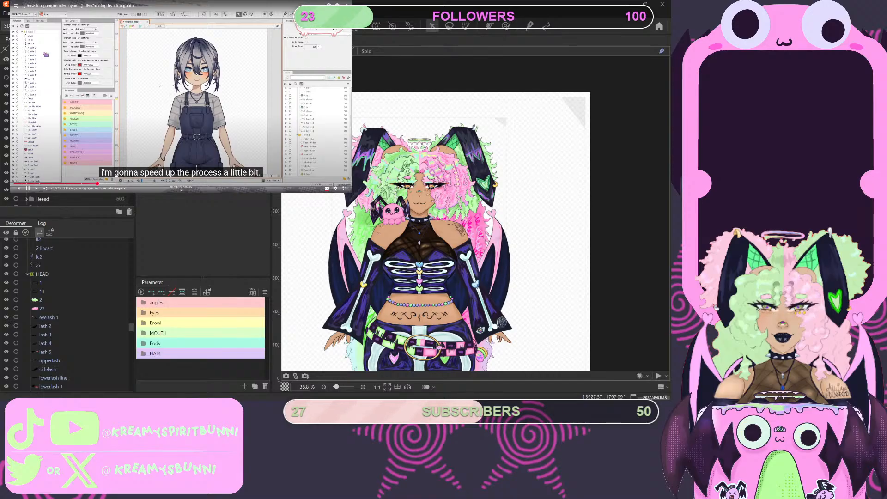
click(160, 86)
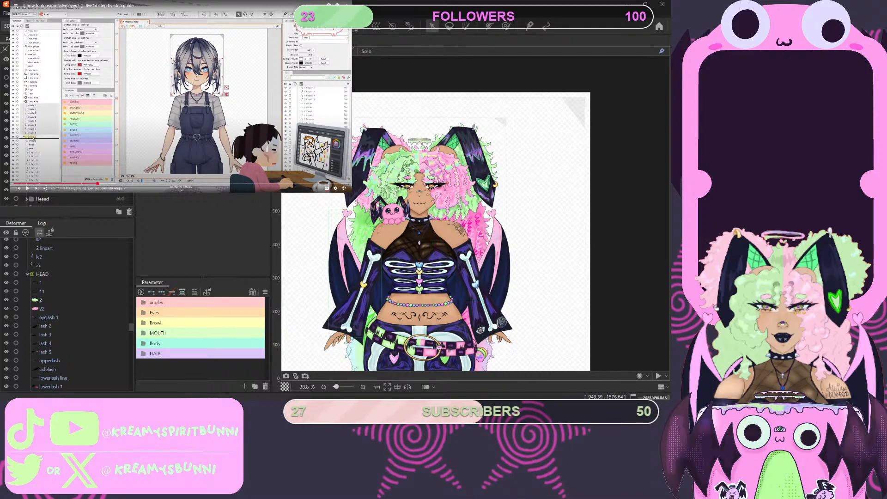
- Go through the start of THE WHOLE BODY deformer's contents and select the bleft mesh to find it in the part list
scroll(68, 314, down, 10)
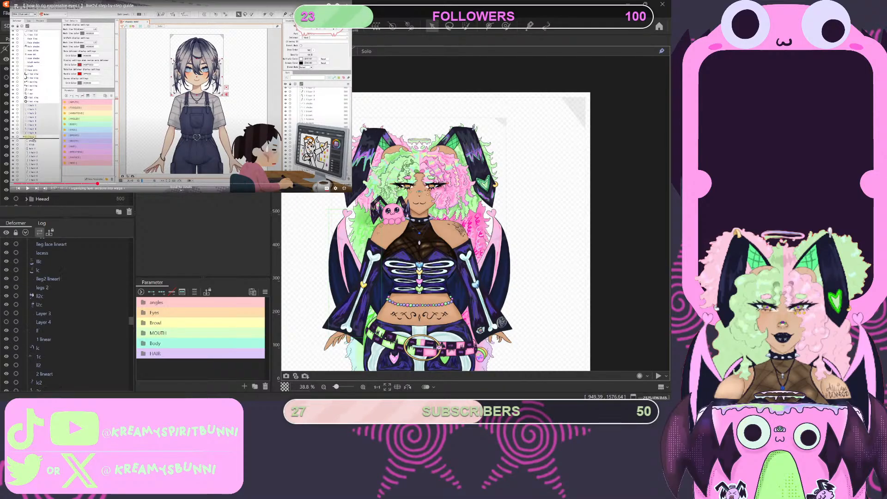
scroll(68, 314, down, 10)
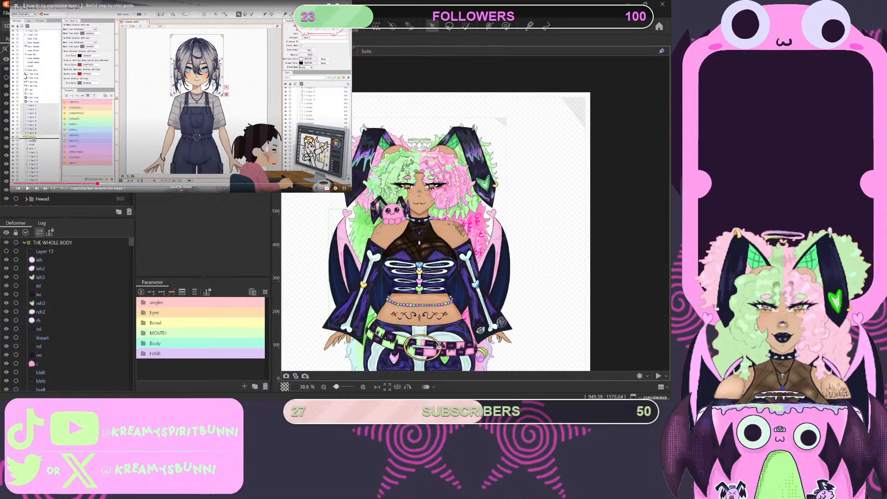
click(42, 138)
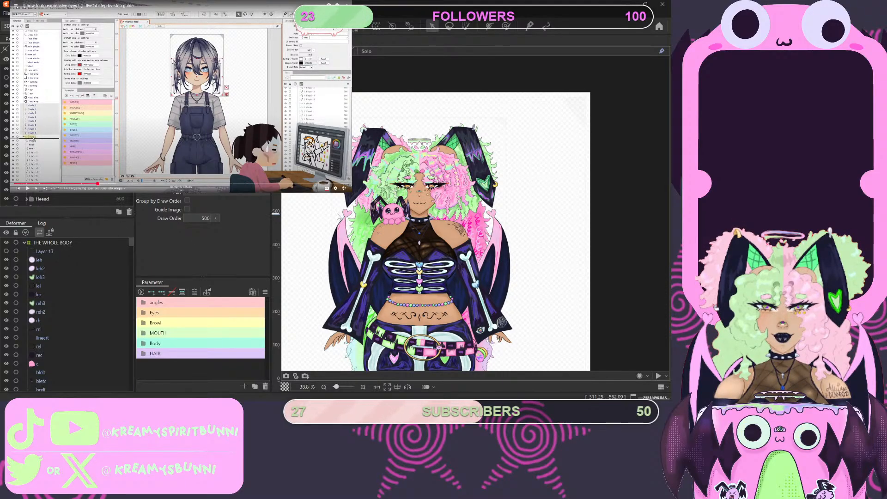
scroll(43, 258, down, 4)
click(44, 258)
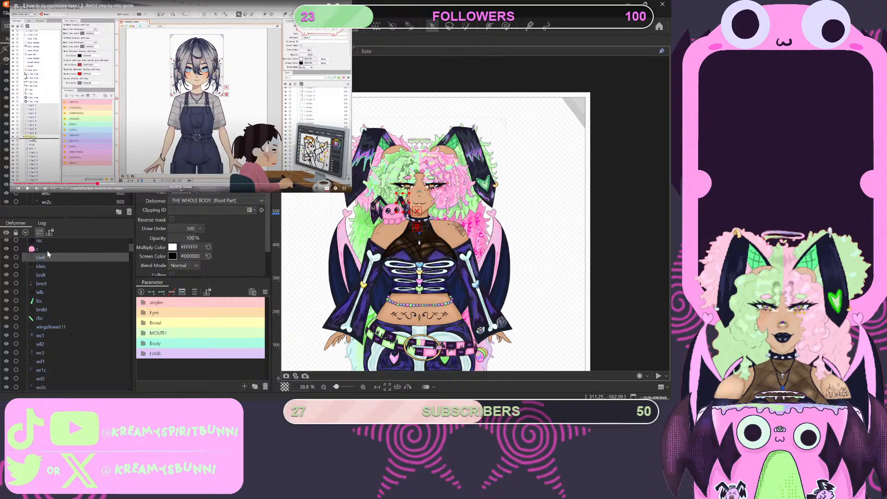
scroll(64, 198, up, 5)
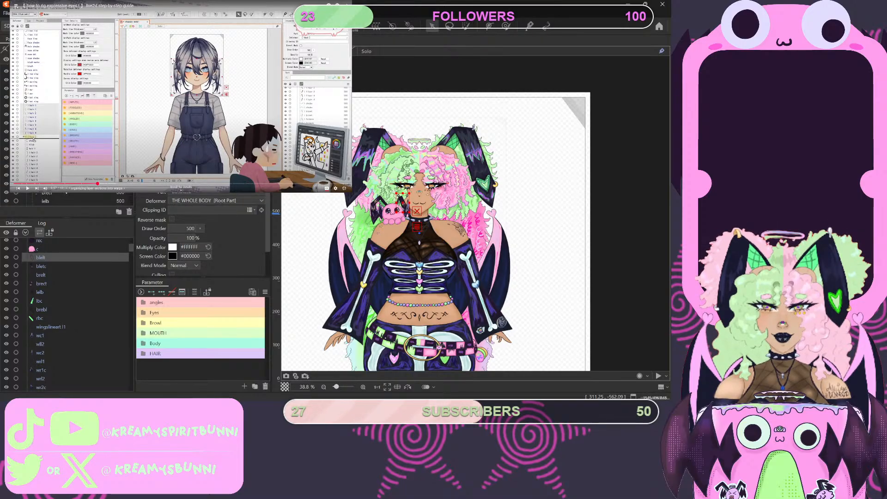
- Try to move all meshes from leh through wr2c further down the deformer list within THE WHOLE BODY
click(64, 198)
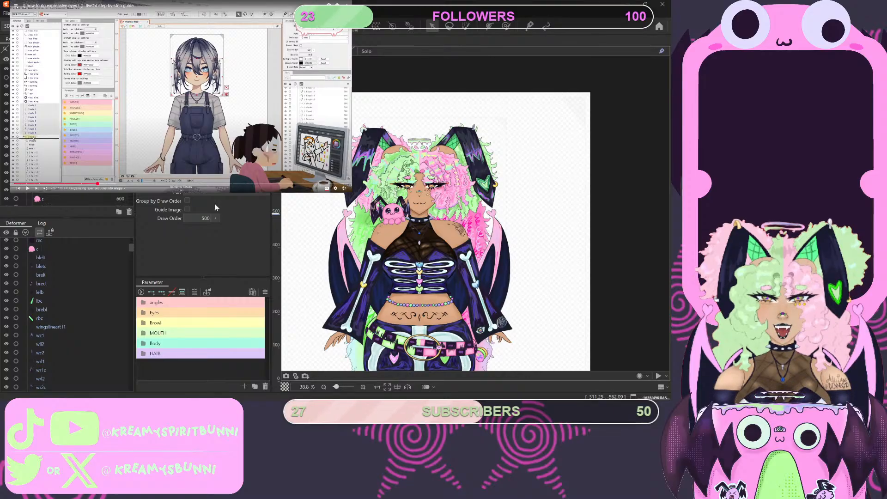
key(ctrl+a)
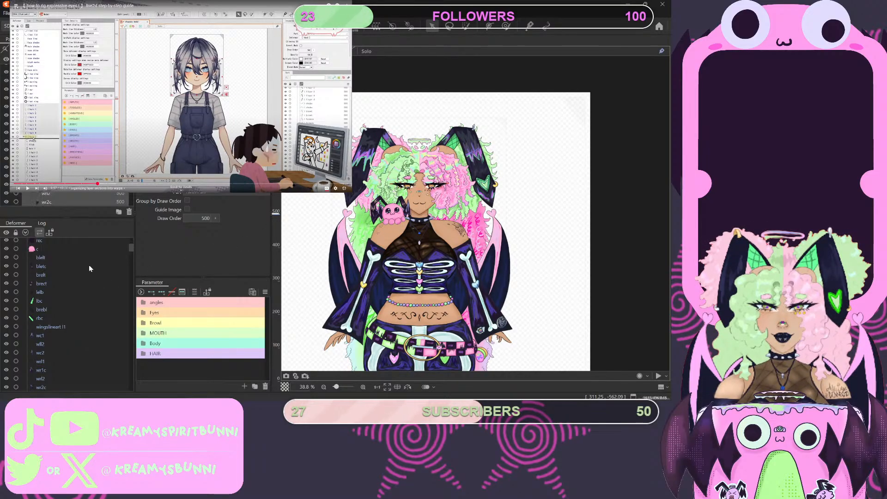
scroll(69, 323, up, 5)
scroll(67, 324, down, 3)
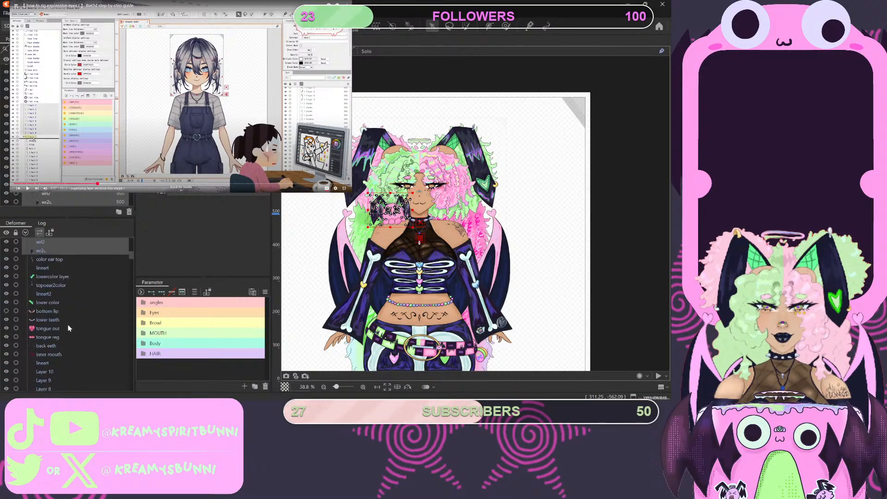
scroll(67, 328, up, 3)
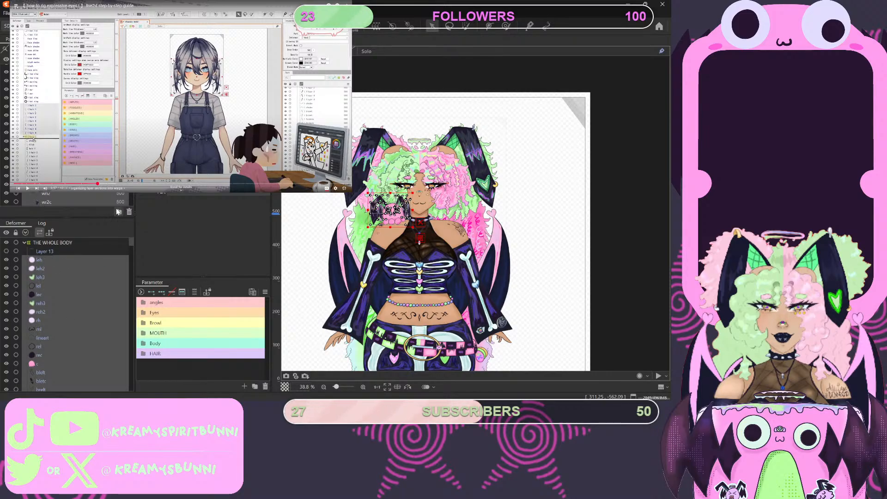
scroll(67, 198, up, 5)
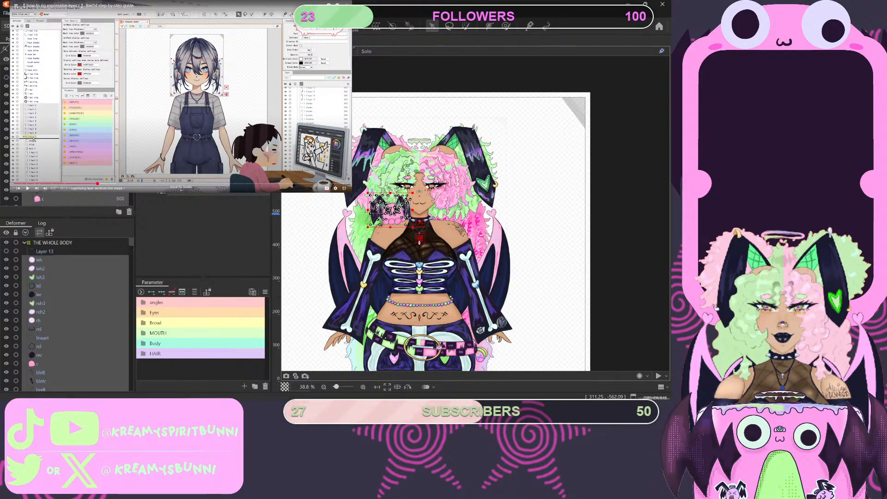
scroll(84, 258, down, 5)
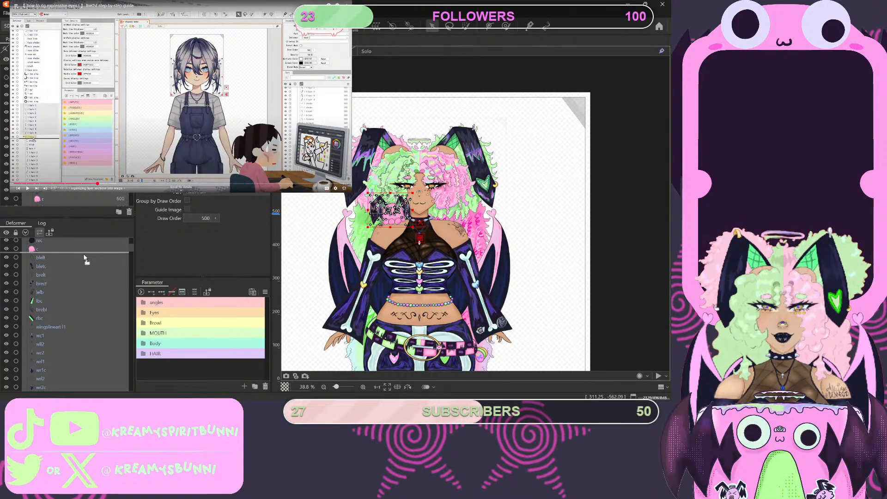
scroll(88, 259, up, 3)
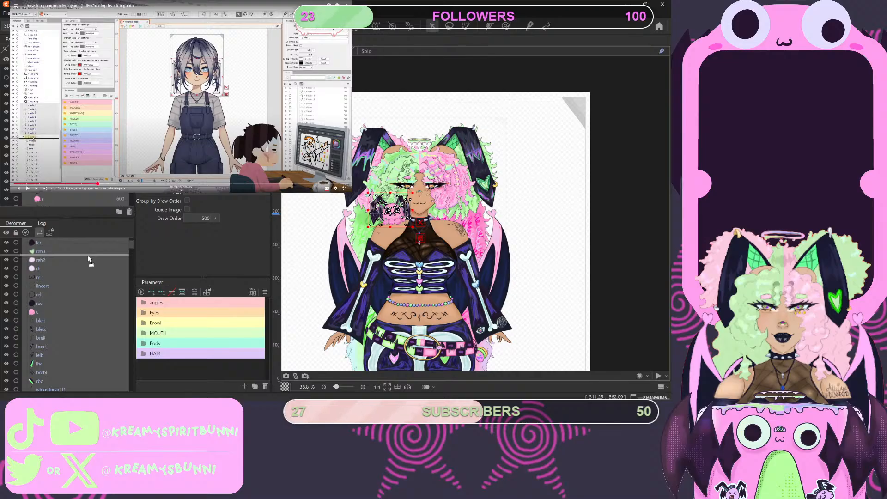
scroll(85, 259, down, 3)
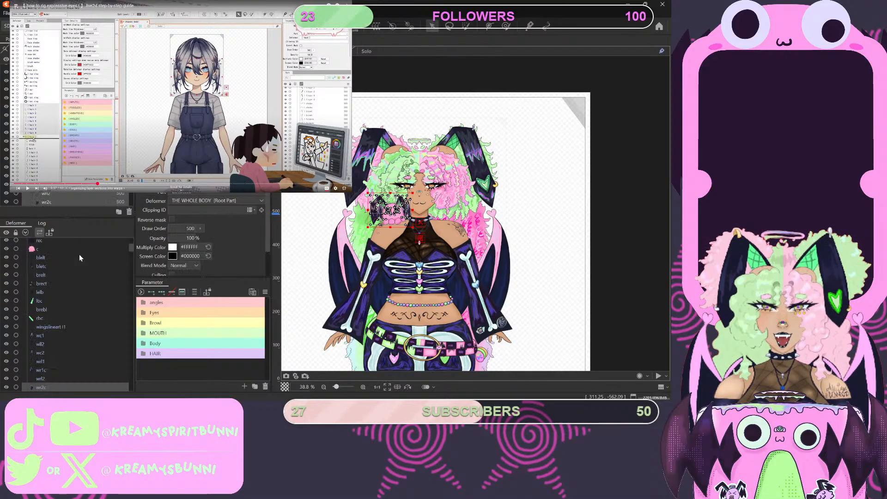
scroll(75, 390, down, 3)
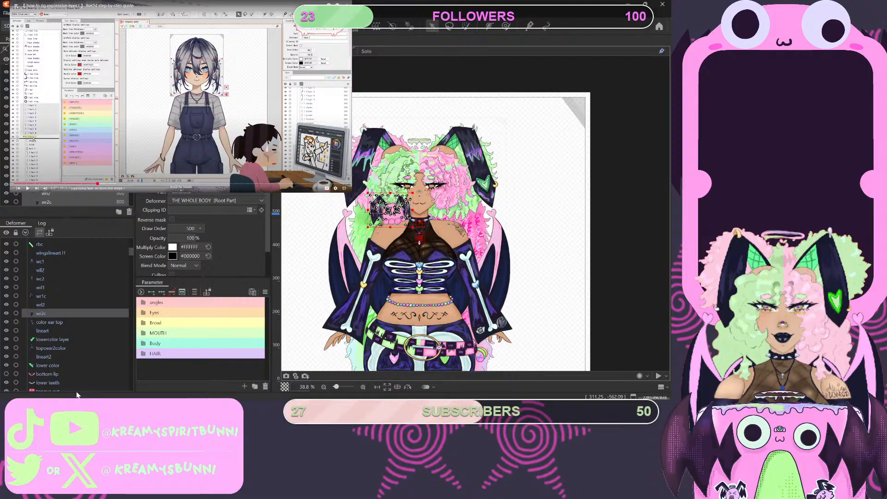
scroll(64, 342, up, 10)
scroll(59, 303, down, 5)
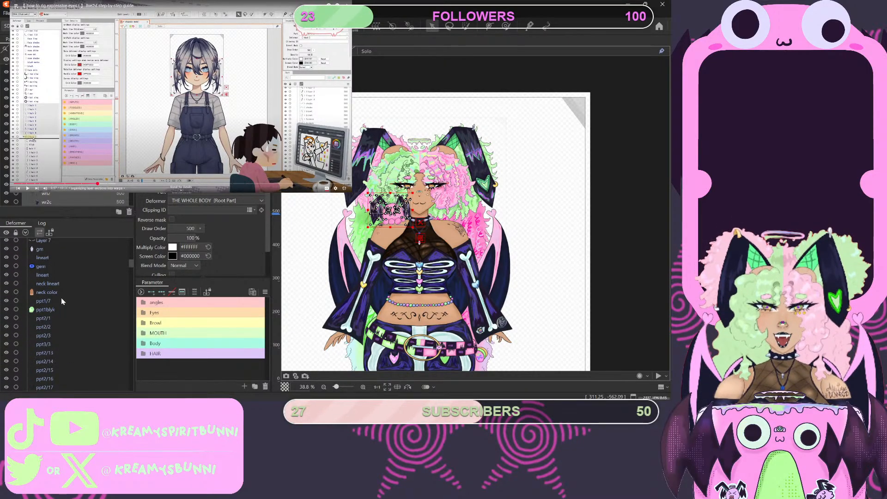
scroll(61, 298, up, 5)
- Undo the deletion of Layer 2, and delete that art mesh again
key(ctrl+z)
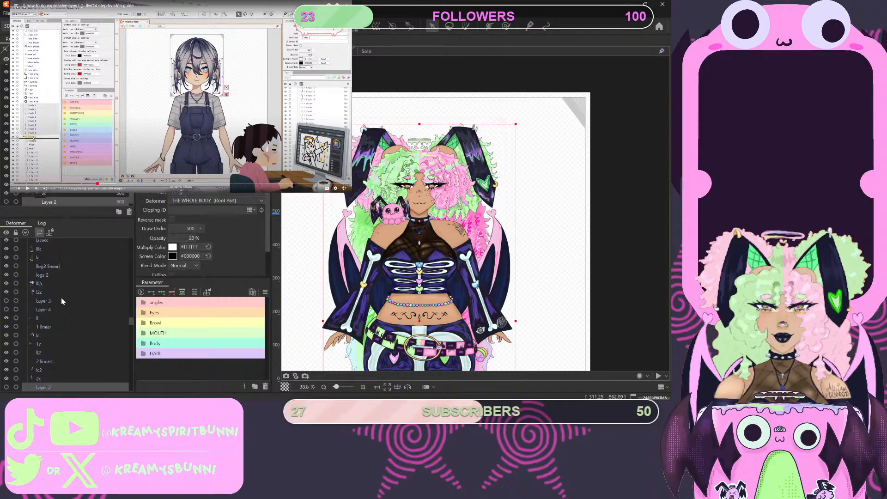
scroll(71, 323, up, 5)
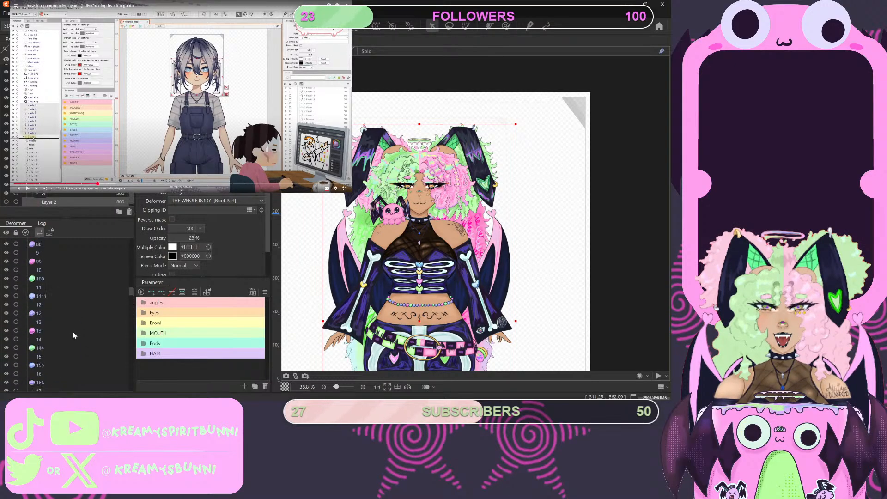
scroll(78, 195, up, 2)
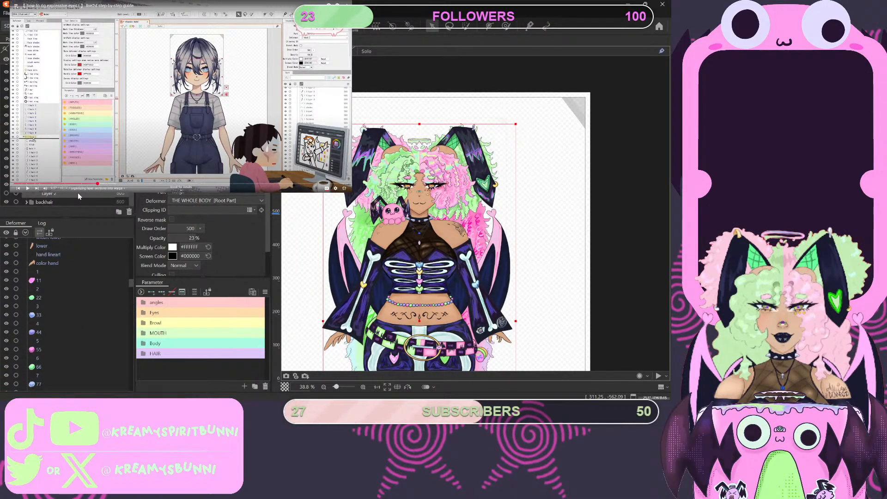
click(78, 195)
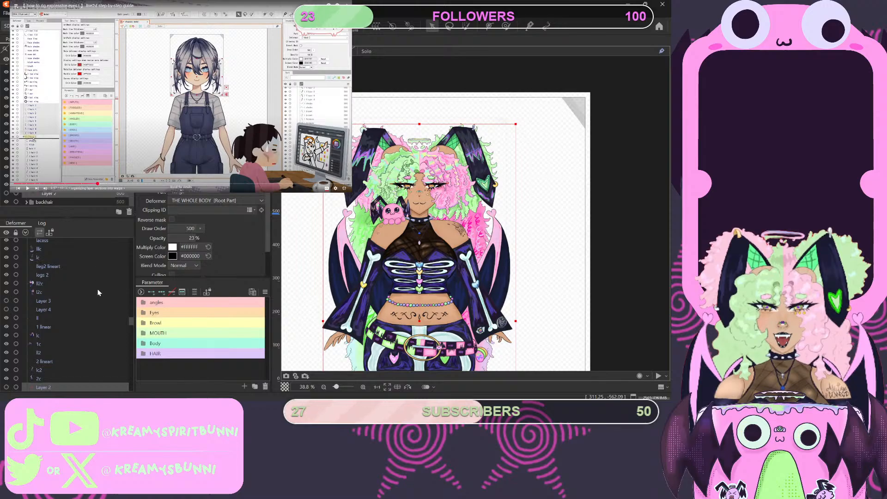
click(130, 211)
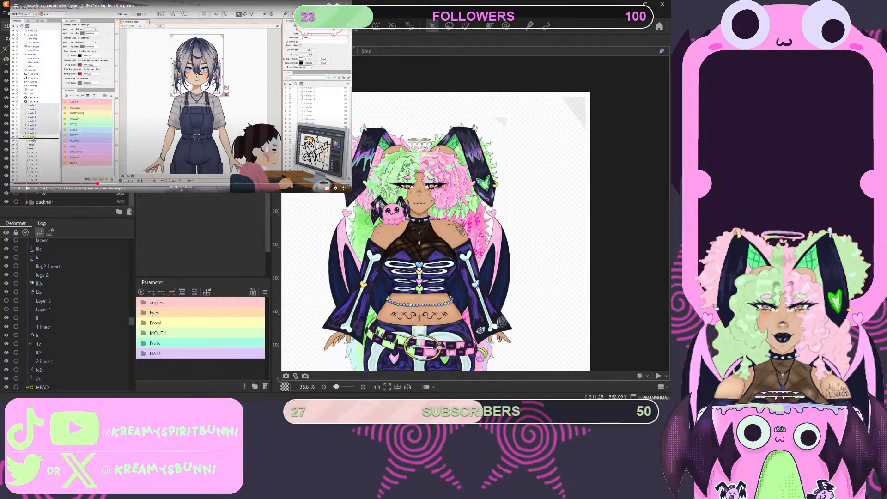
scroll(74, 344, up, 10)
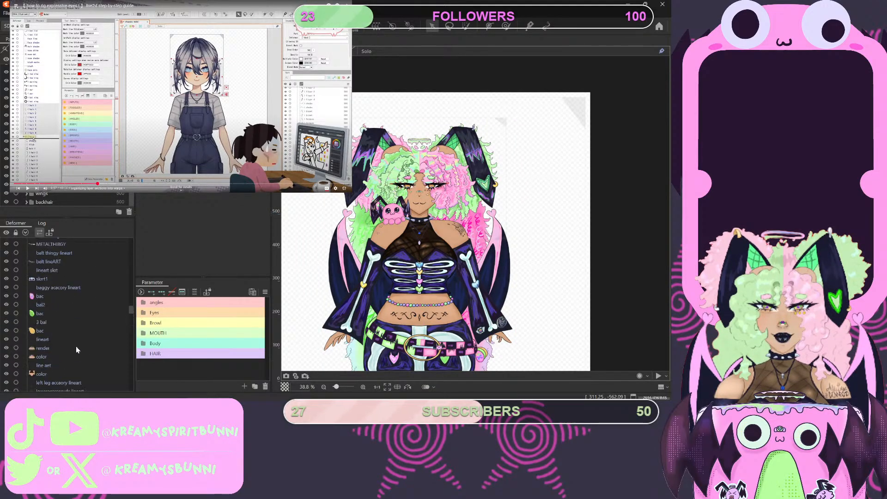
scroll(99, 337, up, 10)
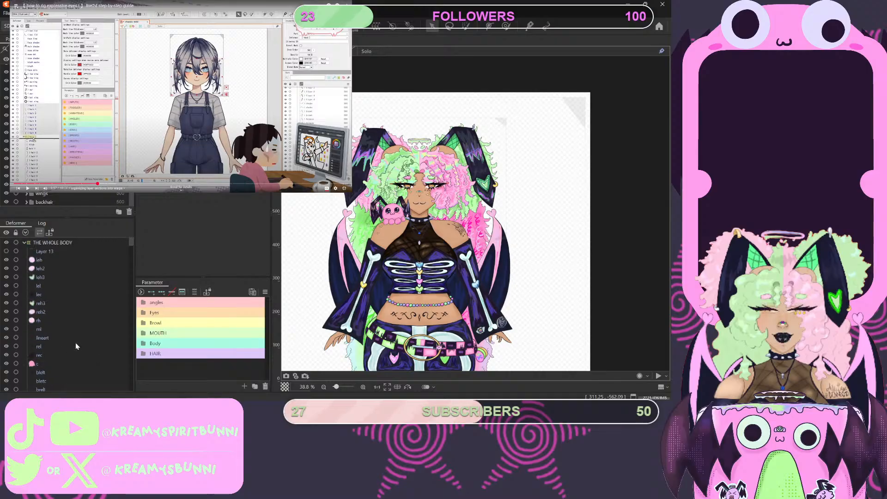
click(26, 242)
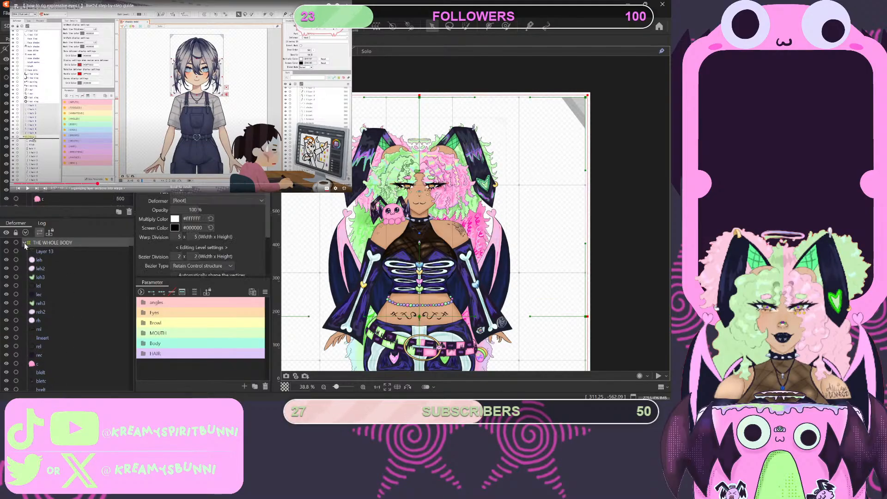
click(24, 243)
click(24, 243)
click(24, 243)
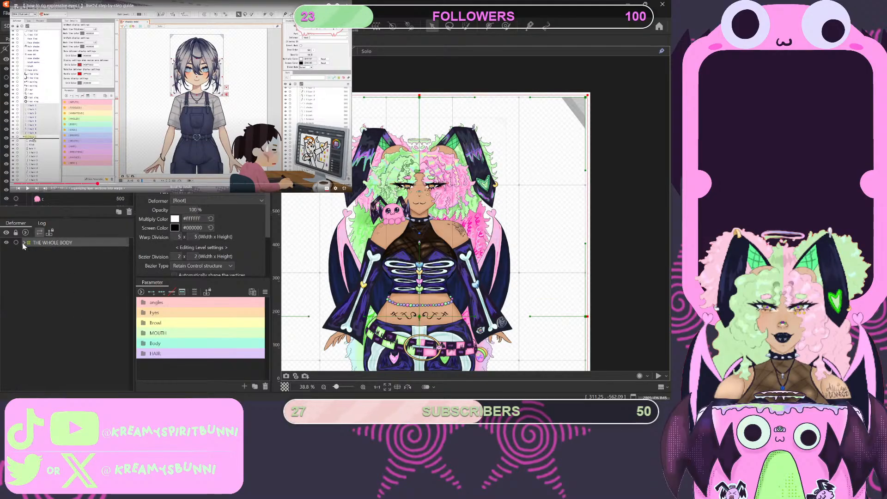
click(24, 242)
- Collapse the HEAD deformer's contents in the deformer list and select the HEAD deformer
scroll(32, 309, down, 3)
scroll(48, 316, down, 5)
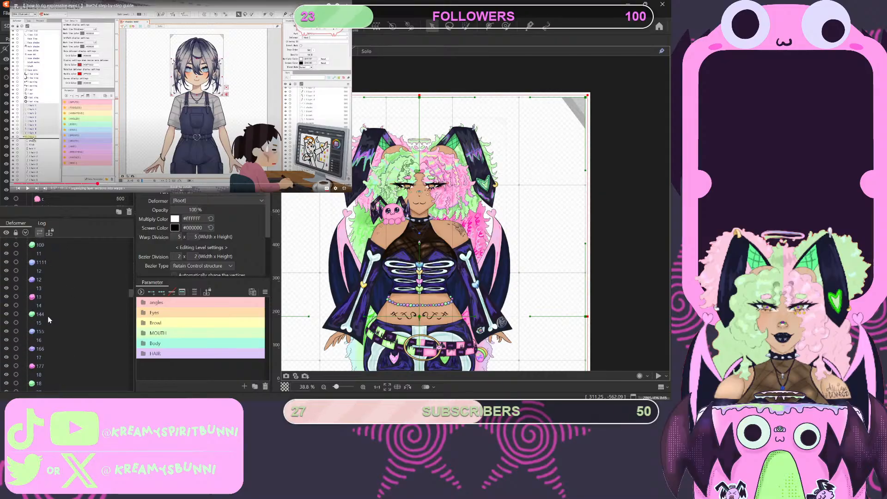
scroll(48, 316, down, 5)
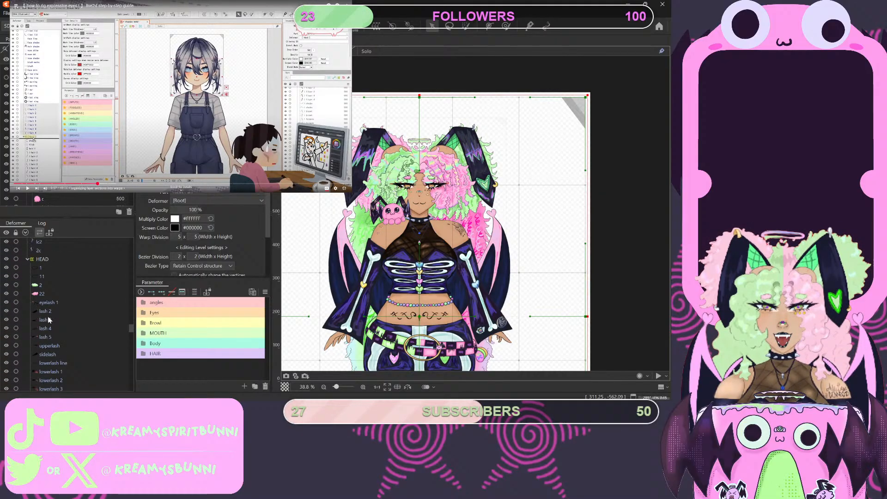
click(26, 263)
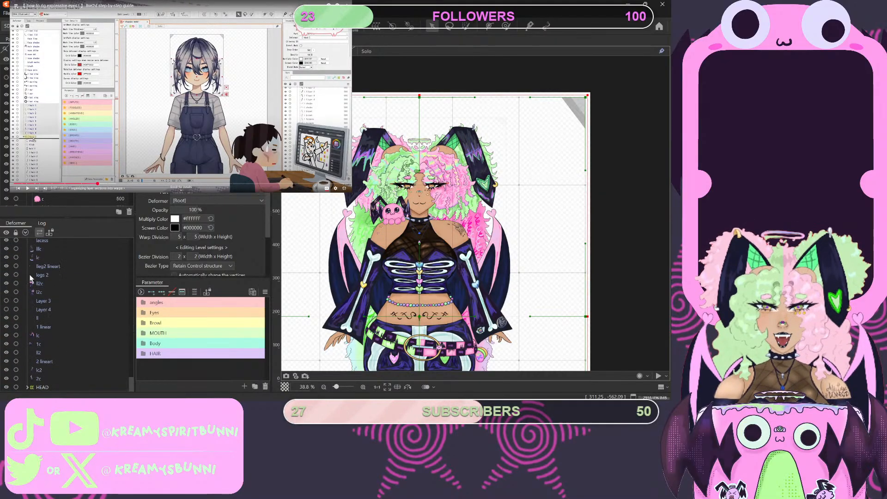
click(25, 386)
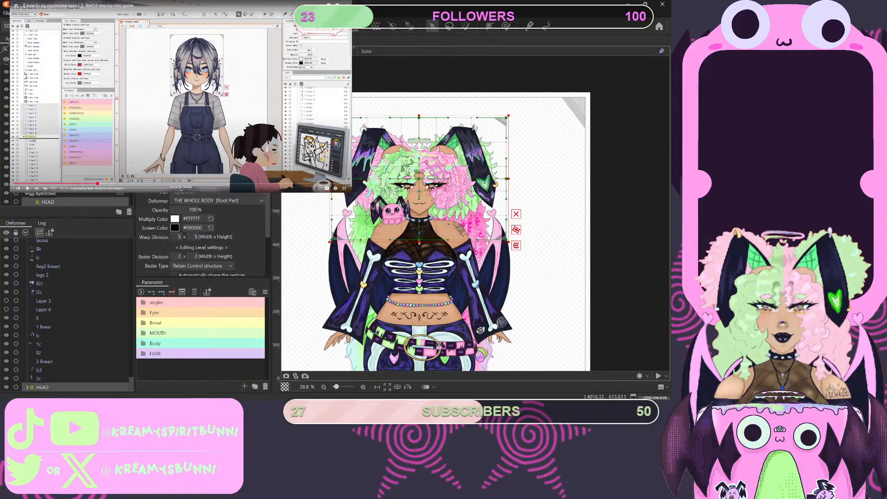
- Continue the tutorial video past the save-your-file reminder to the close-up of the character's face
key(space)
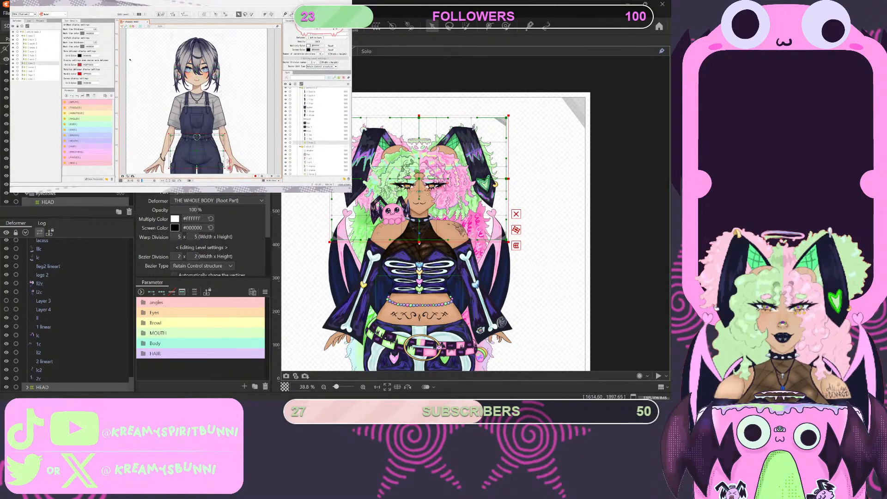
mouse_move(225, 47)
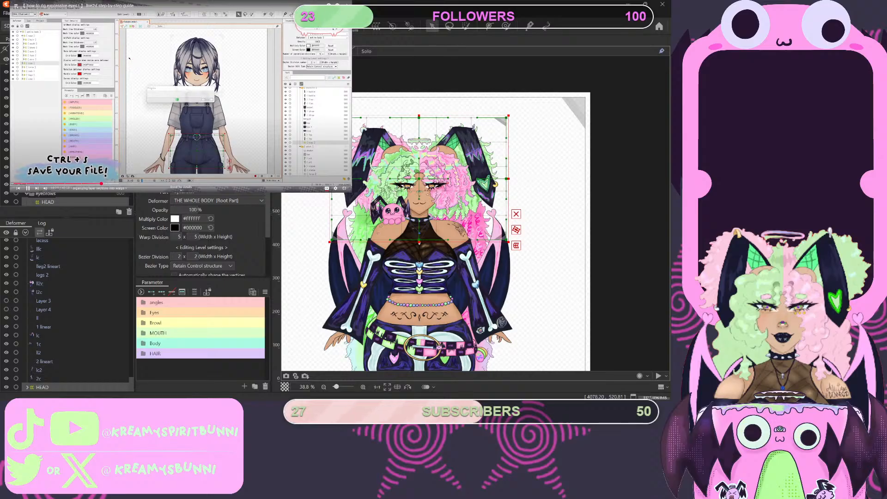
click(225, 47)
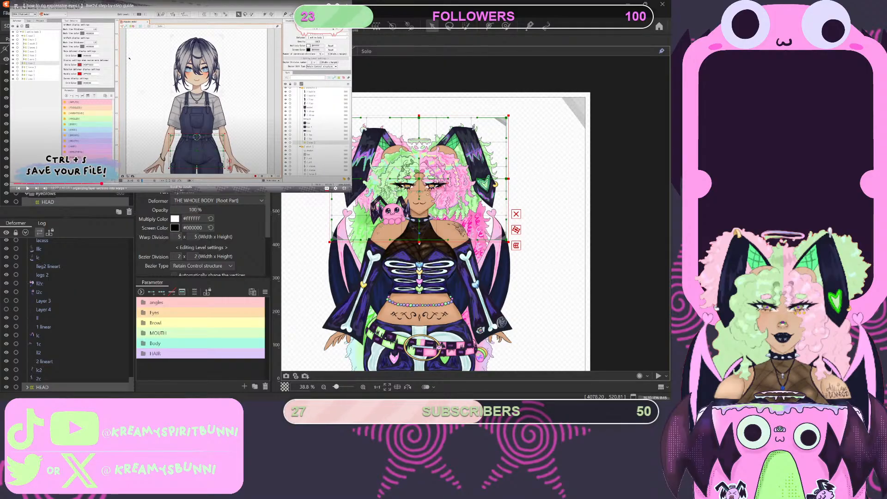
click(153, 111)
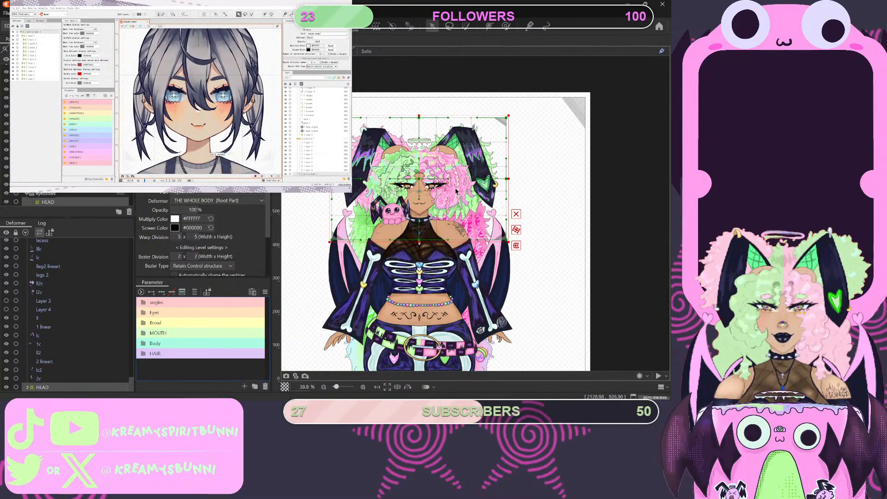
- Expand the Eyes parameter group and the contents of the HEAD deformer in the deformer list
scroll(420, 202, up, 5)
scroll(545, 221, down, 3)
scroll(362, 185, up, 3)
scroll(536, 254, down, 5)
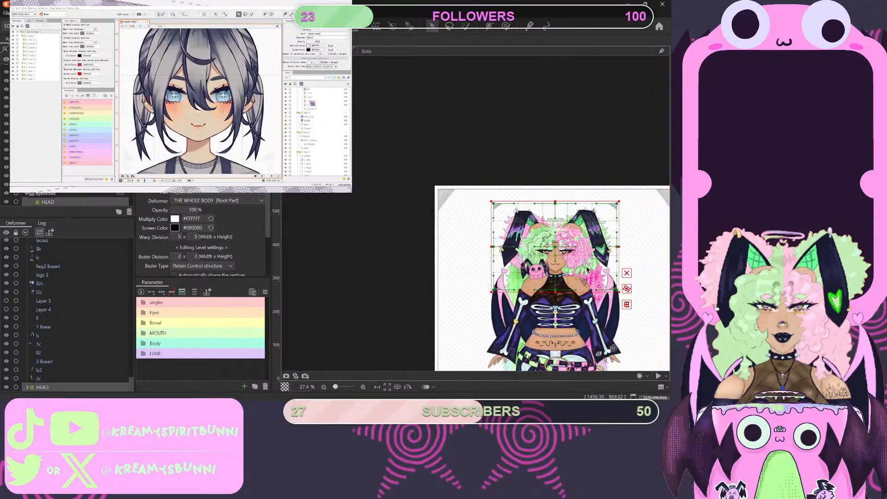
scroll(587, 277, up, 4)
scroll(469, 284, down, 2)
scroll(401, 243, up, 5)
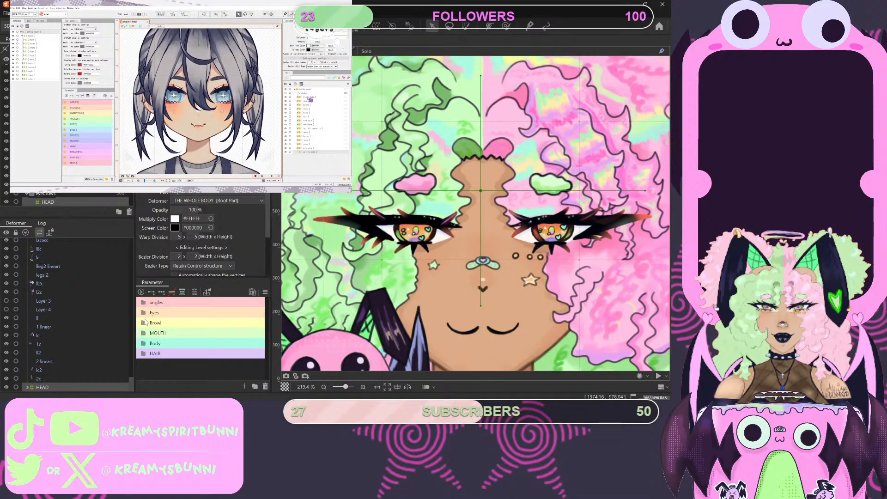
click(144, 313)
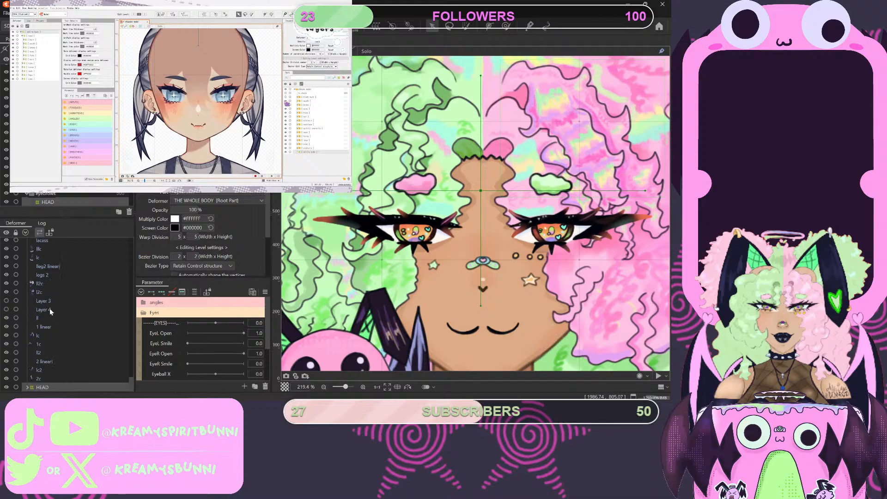
click(26, 387)
scroll(65, 337, down, 5)
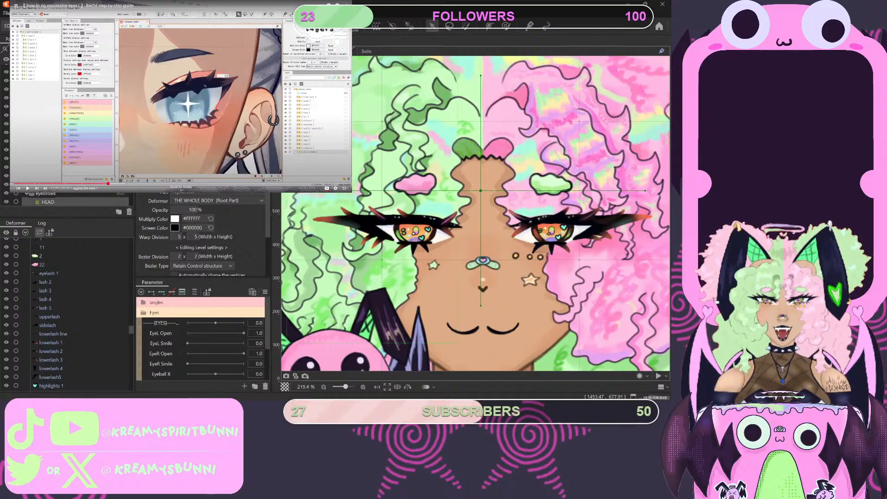
scroll(64, 138, down, 5)
scroll(65, 138, down, 5)
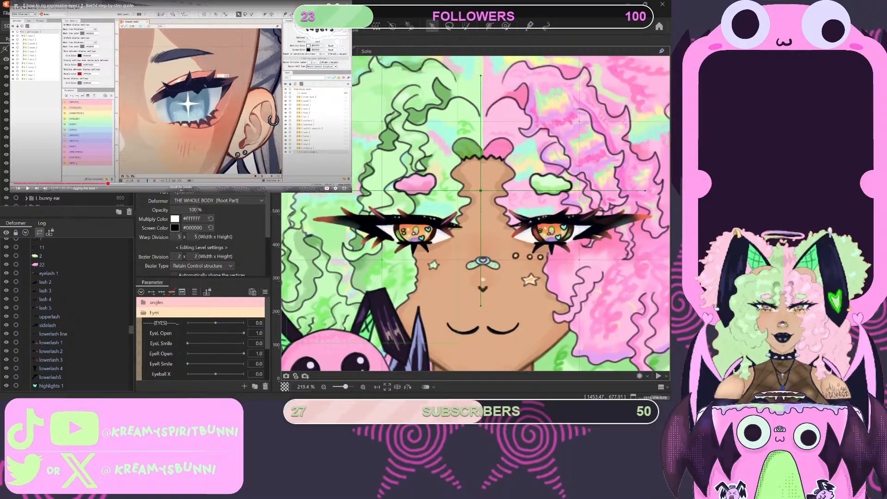
- Look through the HEAD deformer's contents, picking out the pink and green eyebrow meshes, and reselect the HEAD deformer
click(415, 184)
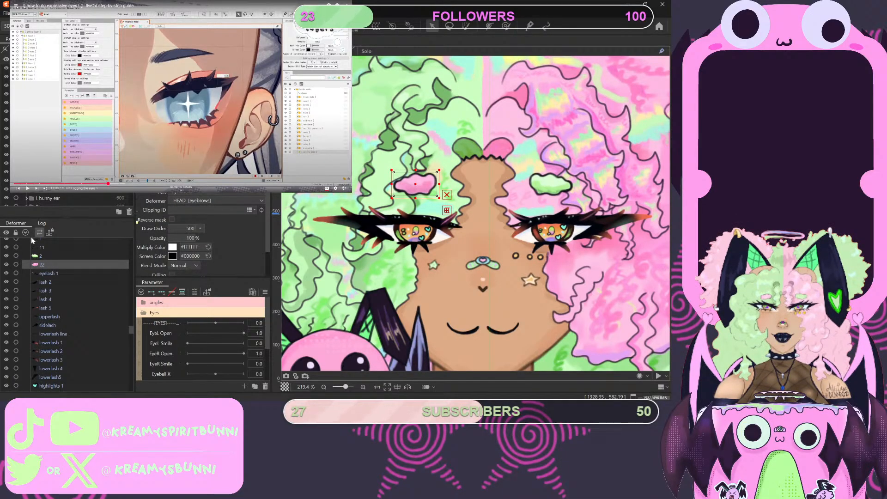
click(154, 314)
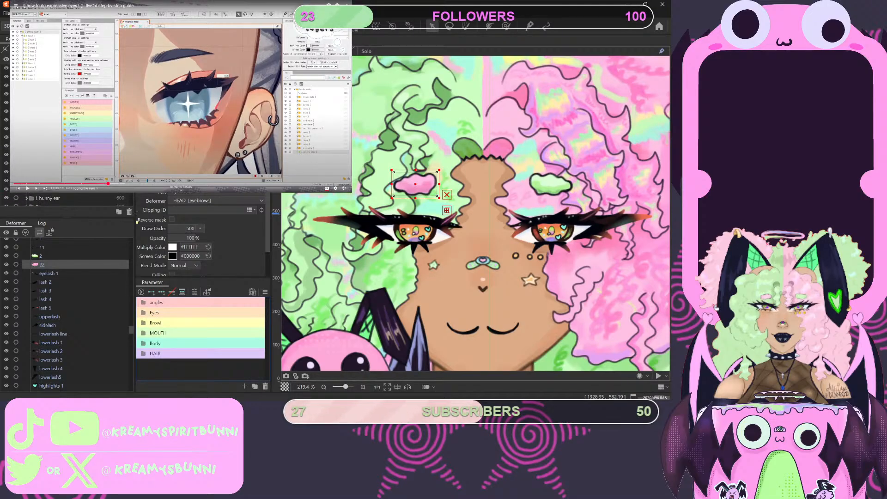
click(41, 255)
click(41, 264)
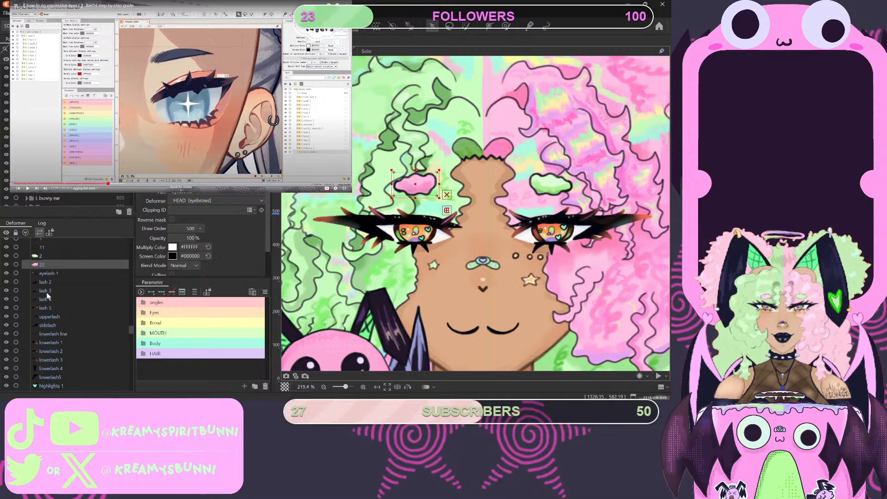
scroll(50, 289, down, 3)
scroll(50, 288, down, 8)
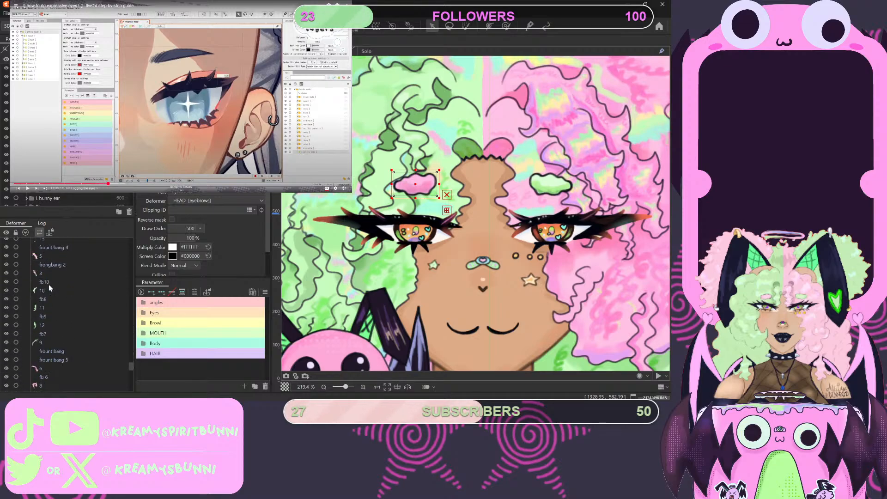
scroll(49, 284, up, 5)
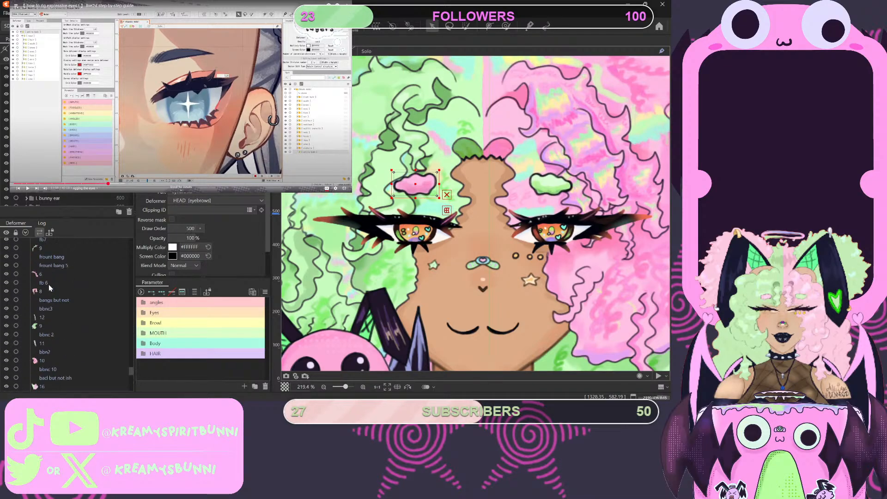
scroll(50, 287, up, 8)
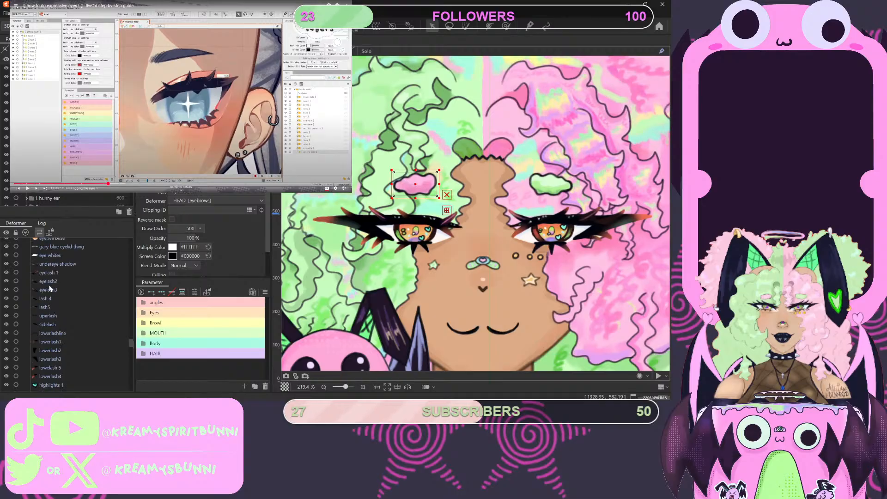
key(Up)
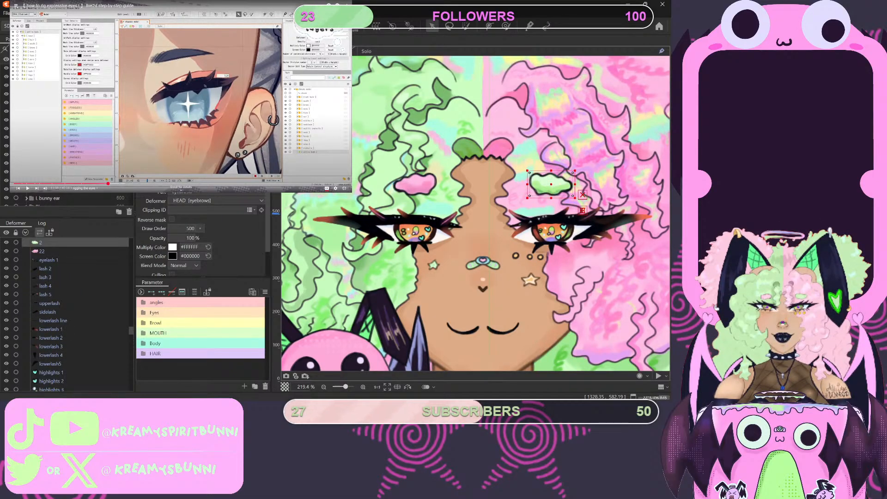
scroll(65, 197, down, 3)
scroll(65, 198, up, 3)
click(42, 243)
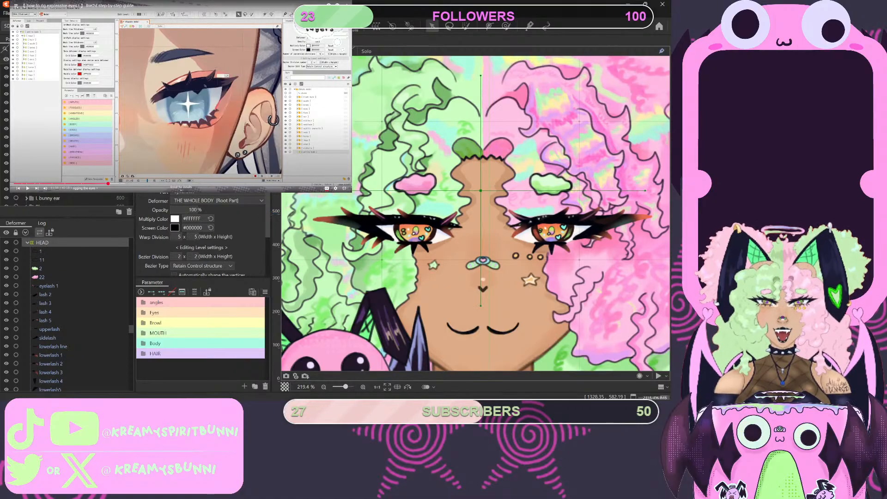
- Hide the front hair part covering the face and collapse it in the parts list
scroll(46, 281, up, 1)
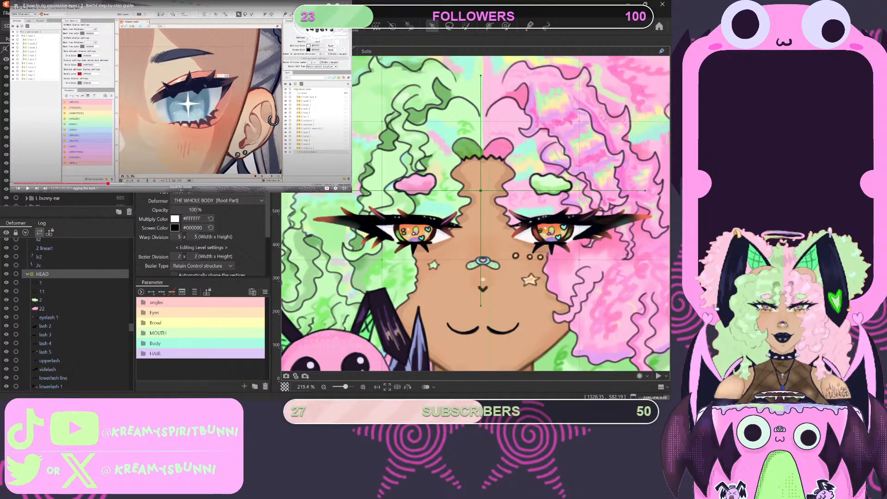
scroll(69, 139, down, 3)
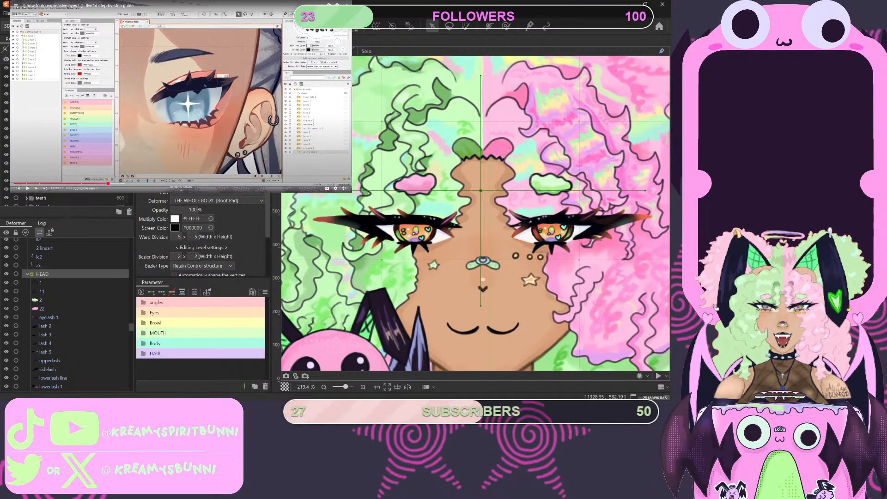
scroll(69, 139, down, 3)
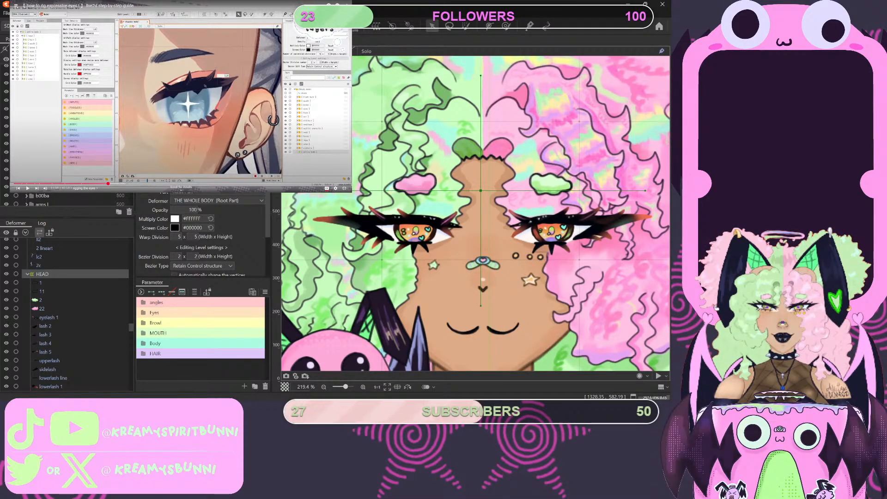
scroll(69, 138, down, 3)
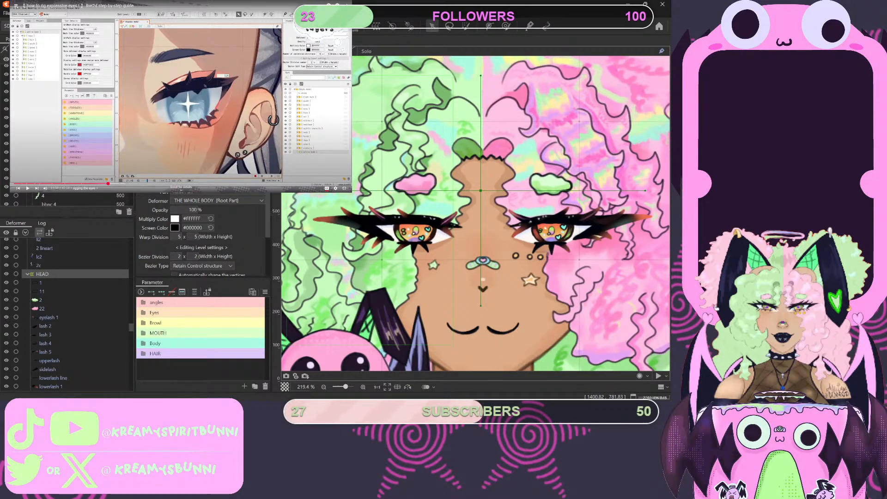
scroll(70, 134, up, 3)
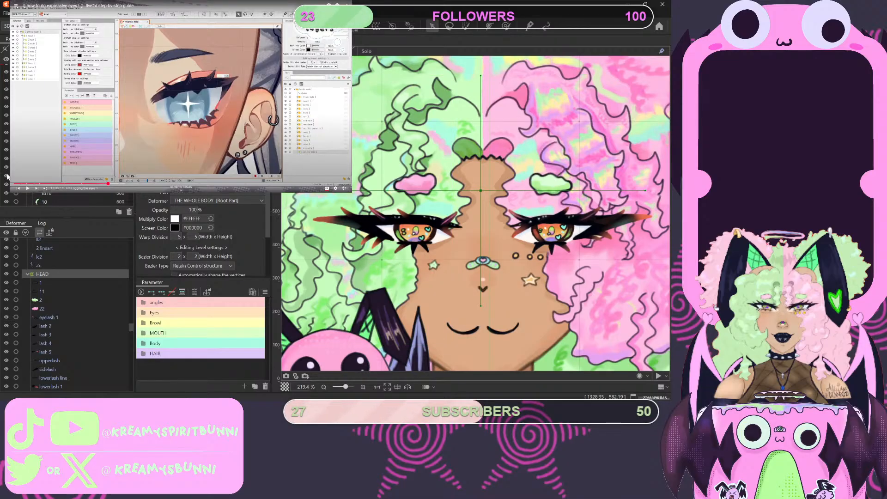
scroll(70, 134, down, 3)
click(6, 122)
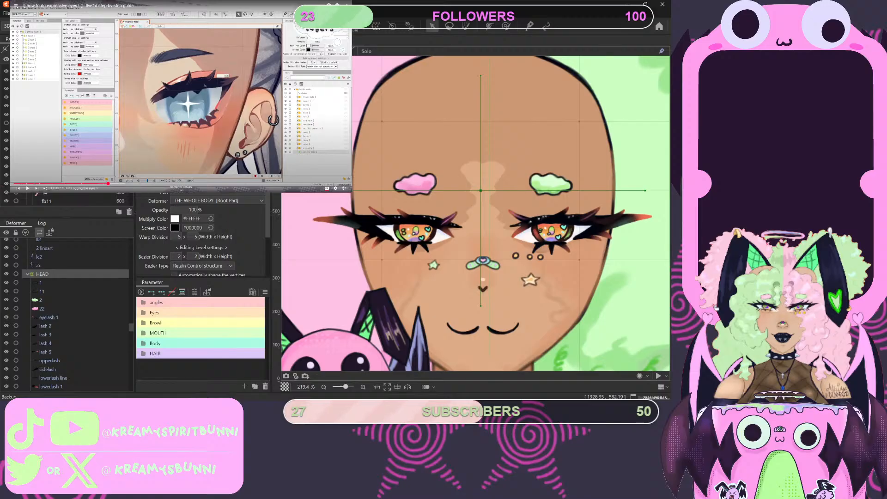
click(27, 123)
scroll(394, 144, down, 5)
scroll(478, 214, up, 3)
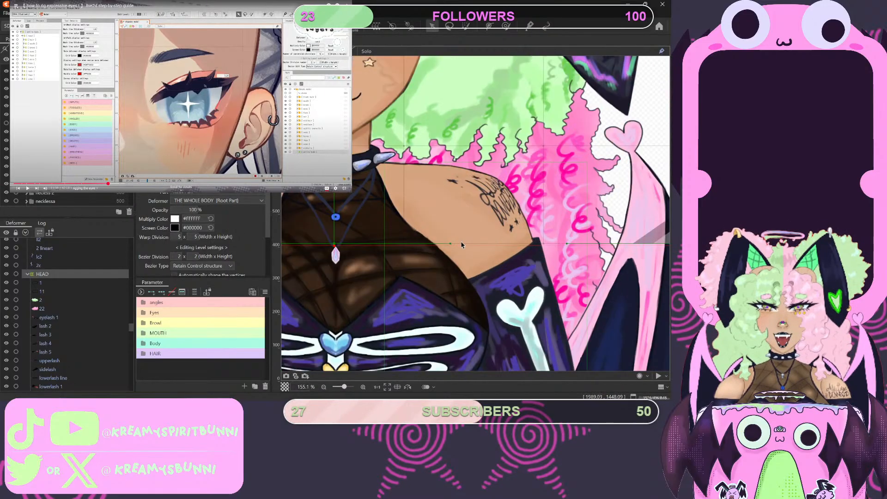
scroll(475, 213, down, 3)
scroll(371, 185, up, 4)
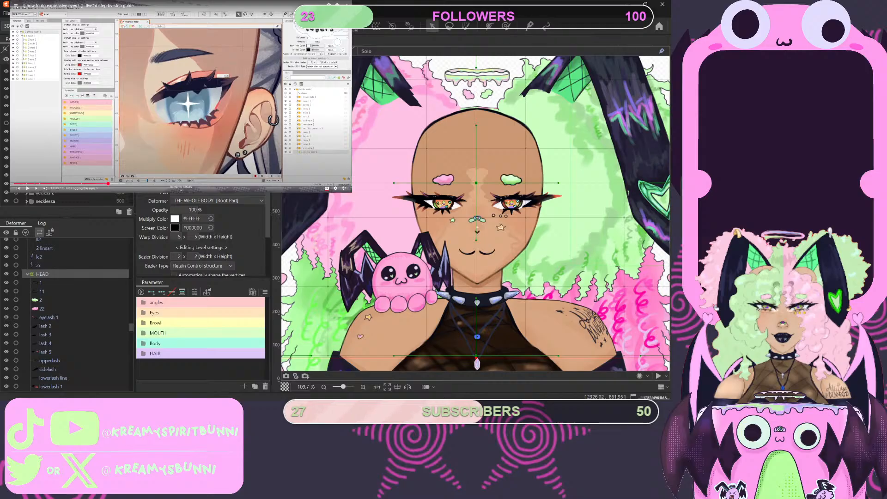
- Continue the tutorial into its eye rigging intro while examining the eye and lashes beneath the green eyebrow up close
click(178, 102)
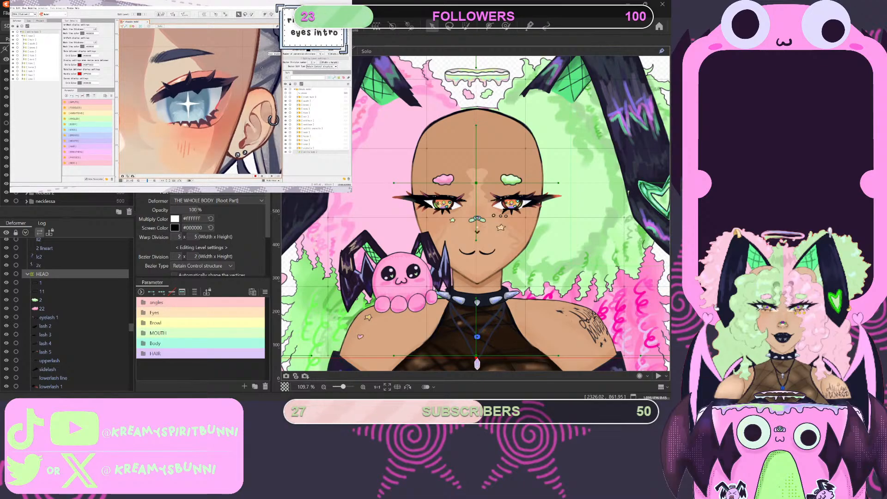
scroll(543, 217, up, 4)
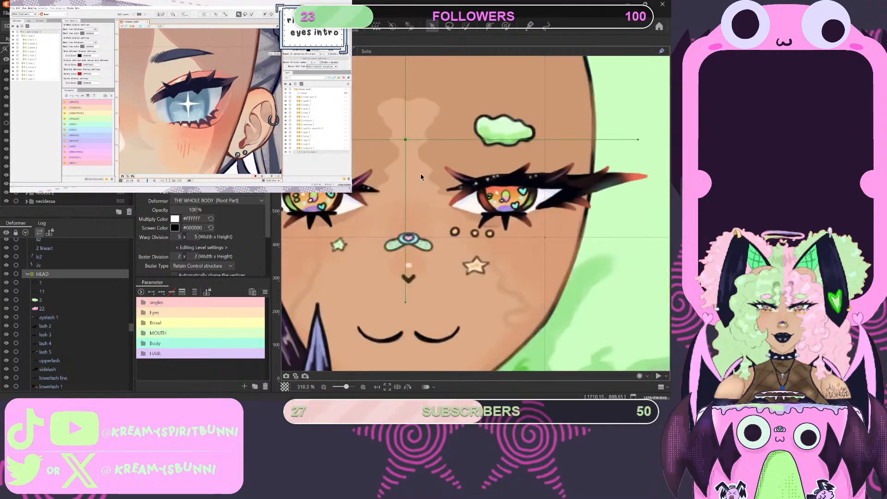
scroll(543, 218, down, 2)
scroll(543, 219, up, 4)
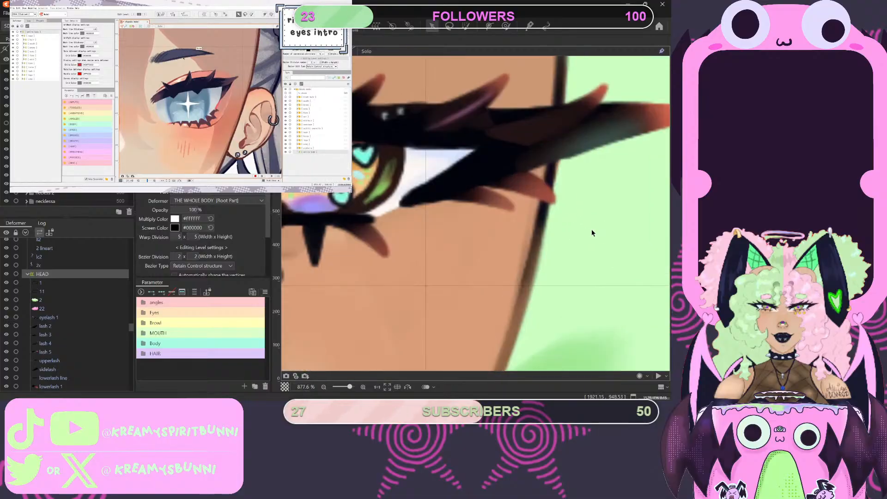
scroll(547, 219, down, 2)
scroll(549, 219, up, 2)
scroll(549, 219, down, 2)
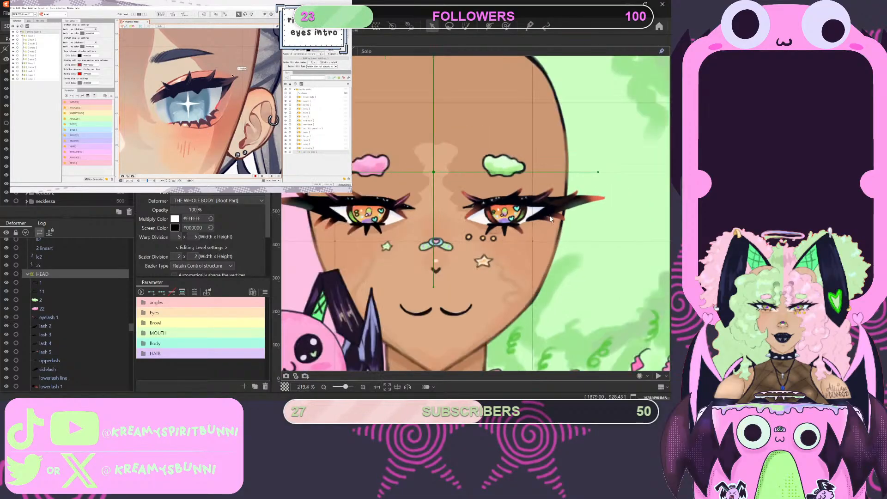
scroll(549, 219, up, 4)
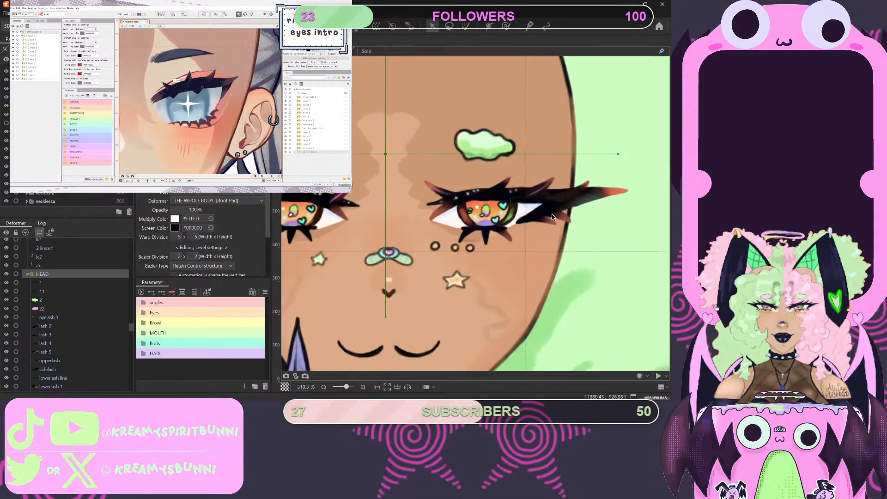
scroll(520, 177, down, 2)
scroll(520, 177, down, 2)
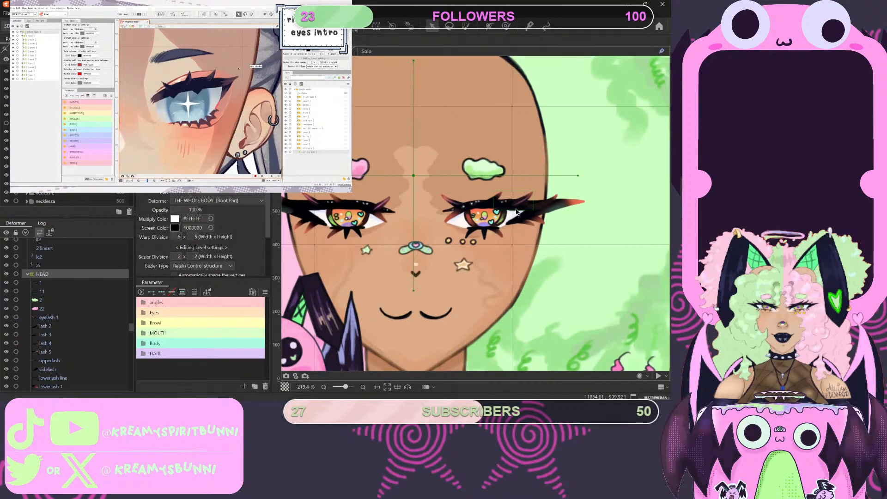
scroll(508, 207, up, 3)
scroll(487, 208, up, 2)
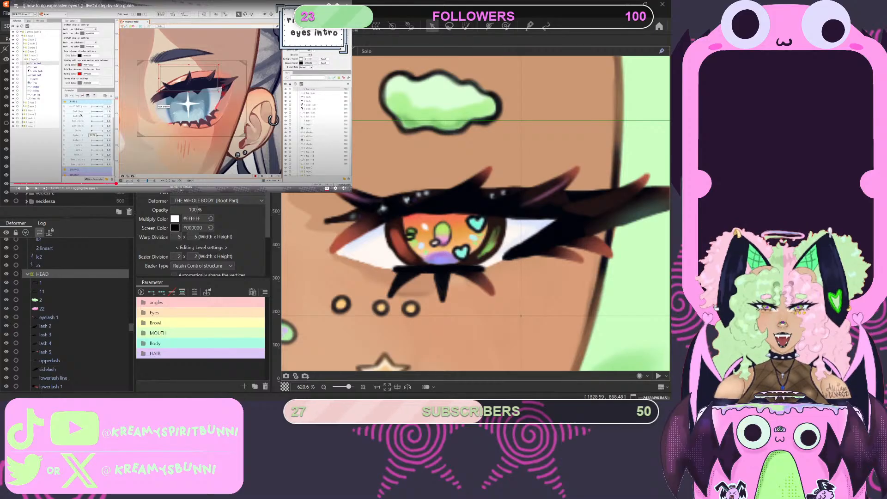
- Expand the eye part containing highlights 1 in the parts list, and expand the Eyes parameter group
click(640, 351)
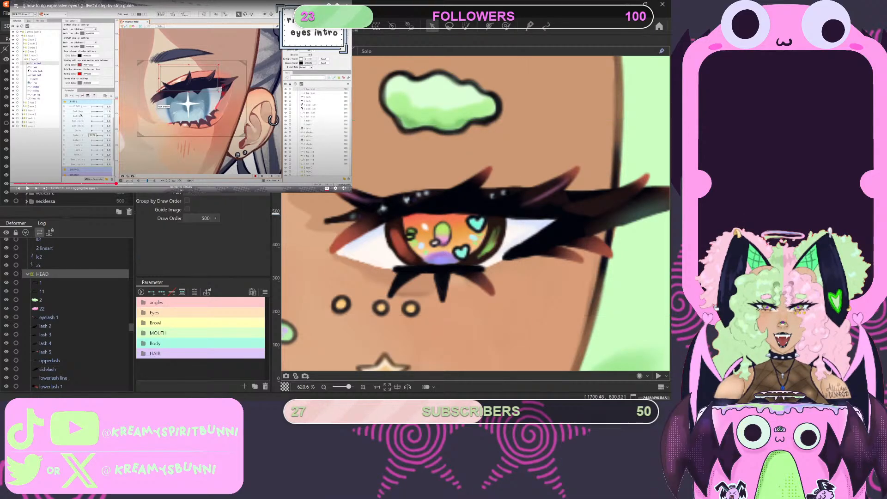
click(26, 149)
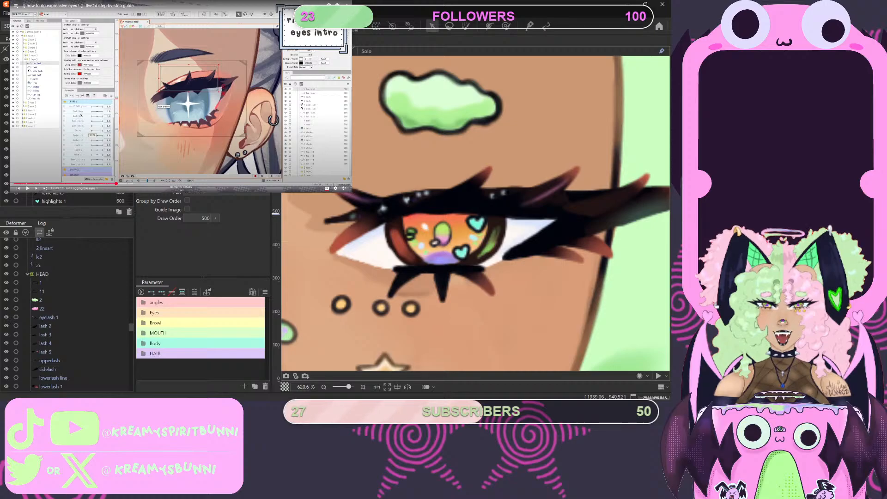
click(144, 314)
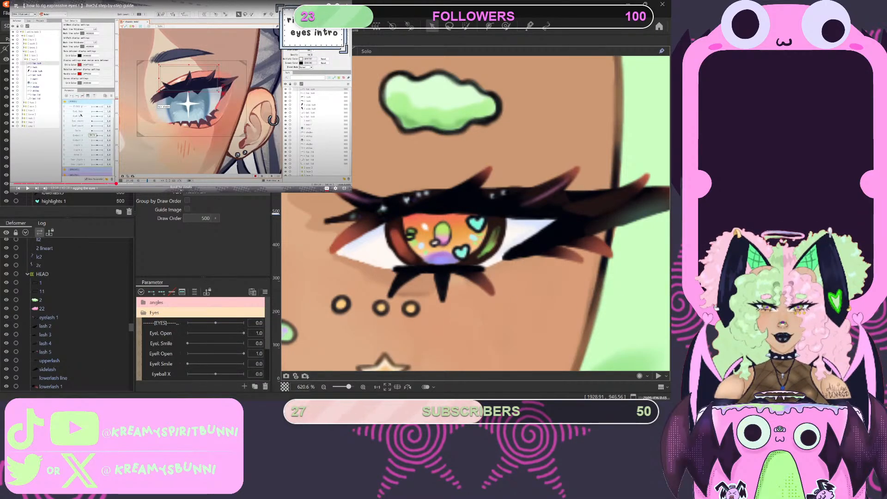
- Play the tutorial through to the parameter ranges section and change the EyeL Open parameter's range to centre on 0.0
click(213, 113)
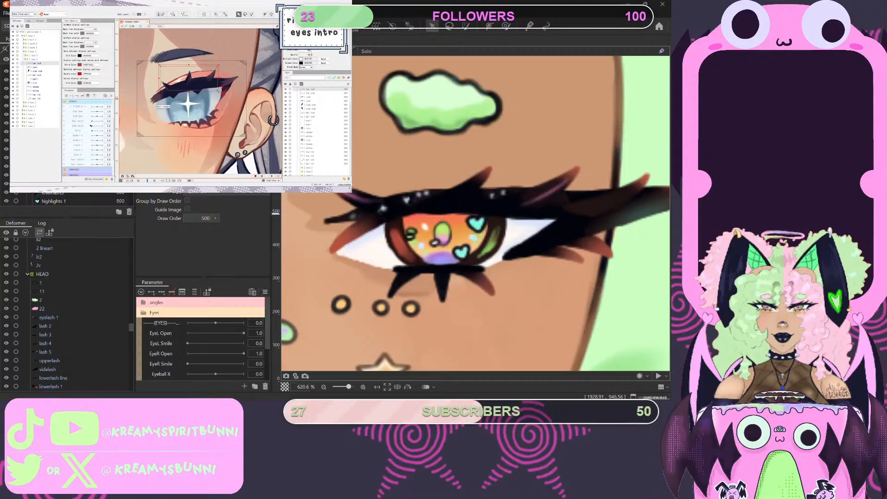
mouse_move(170, 98)
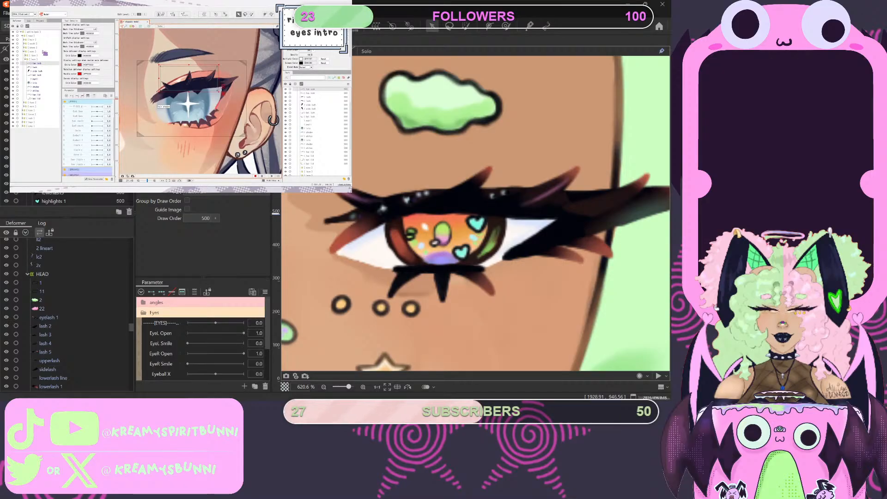
mouse_move(188, 84)
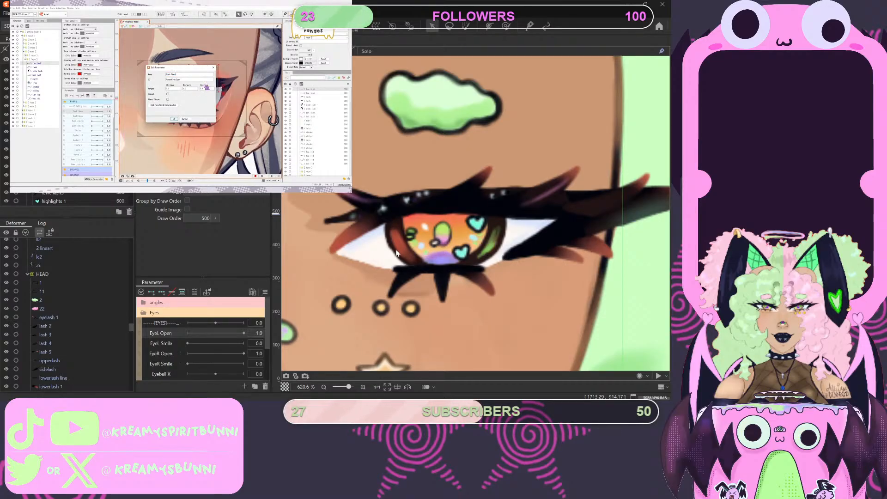
click(320, 247)
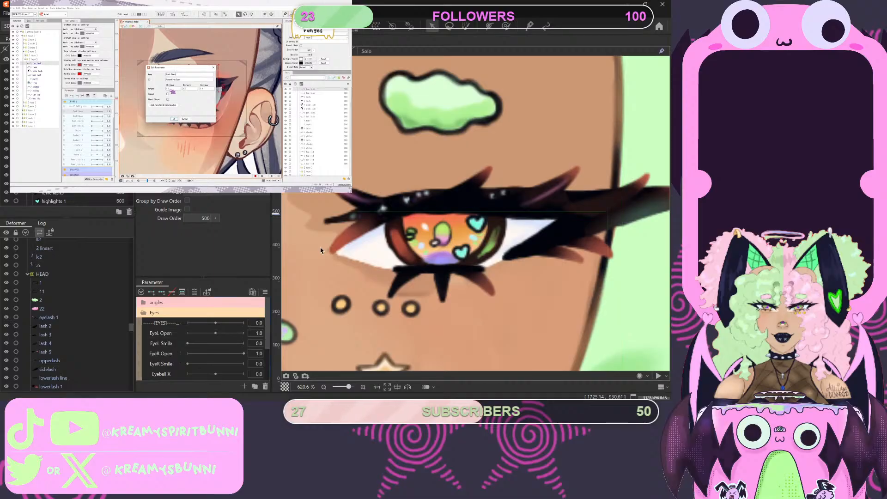
- Bring the EyeL Open slider to its centre and generate an automatic mesh for lash 2
click(165, 333)
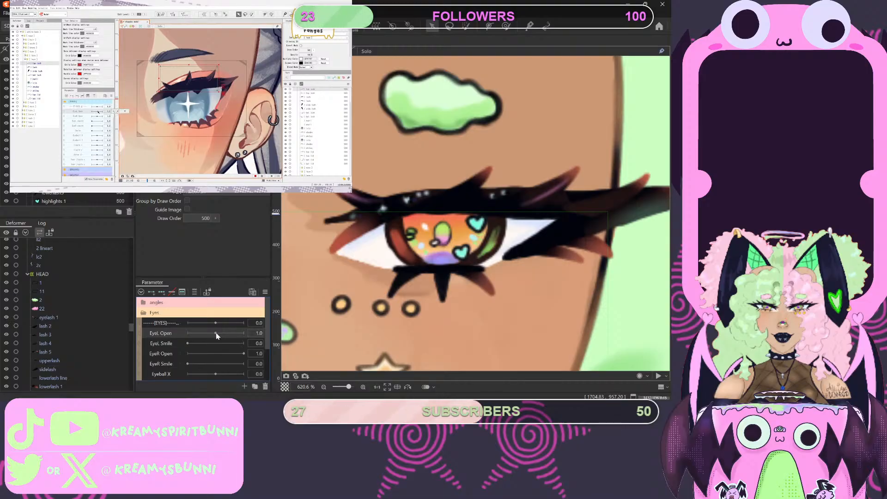
mouse_move(216, 333)
mouse_down()
mouse_move(165, 339)
mouse_move(218, 333)
mouse_up()
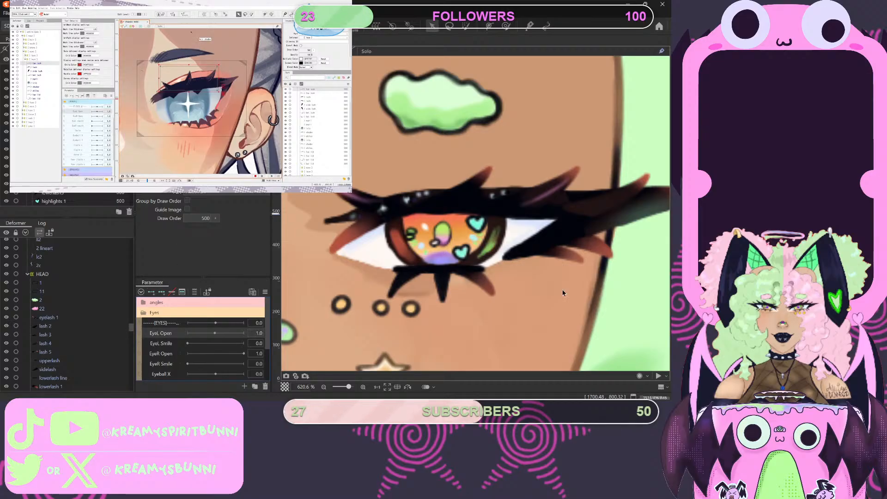
click(462, 207)
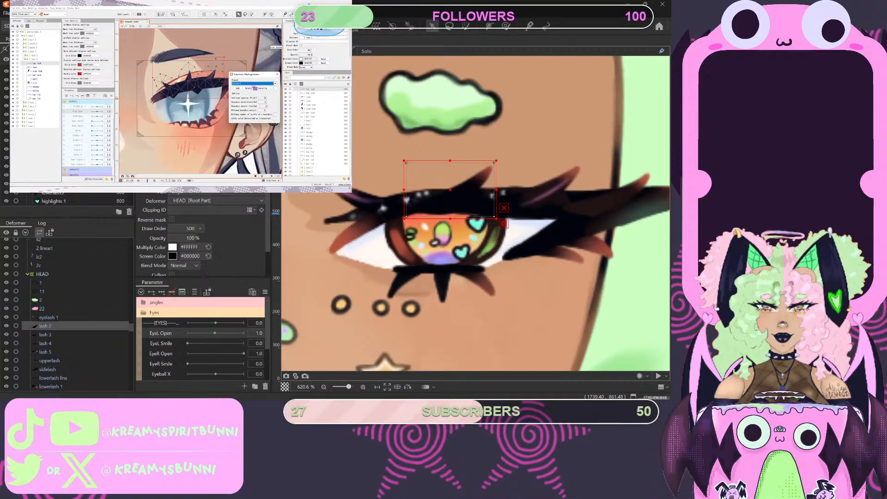
key(ctrl+shift+a)
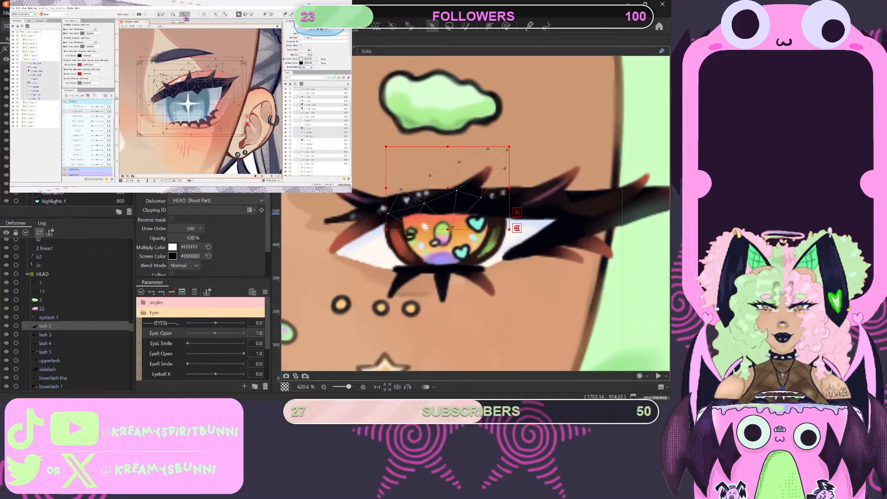
- Select all the eye parts from eyelash 1 down through undereye shadow and generate automatic meshes for them together
click(49, 317)
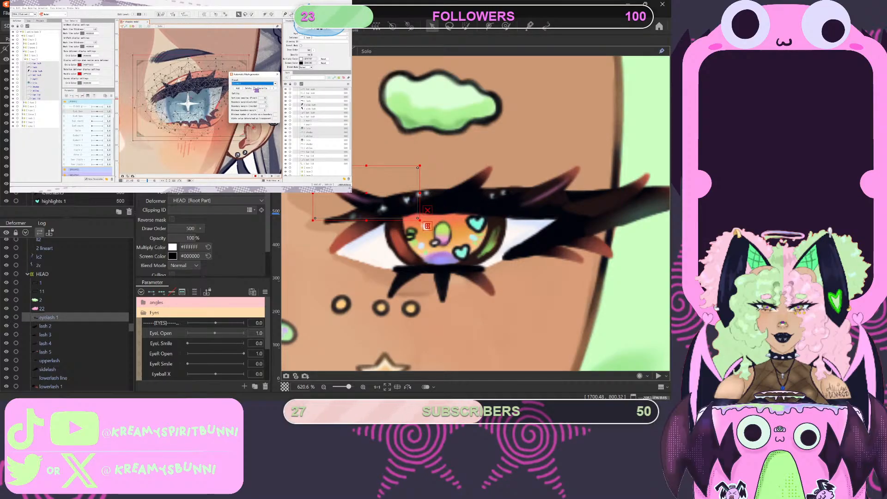
scroll(94, 192, down, 3)
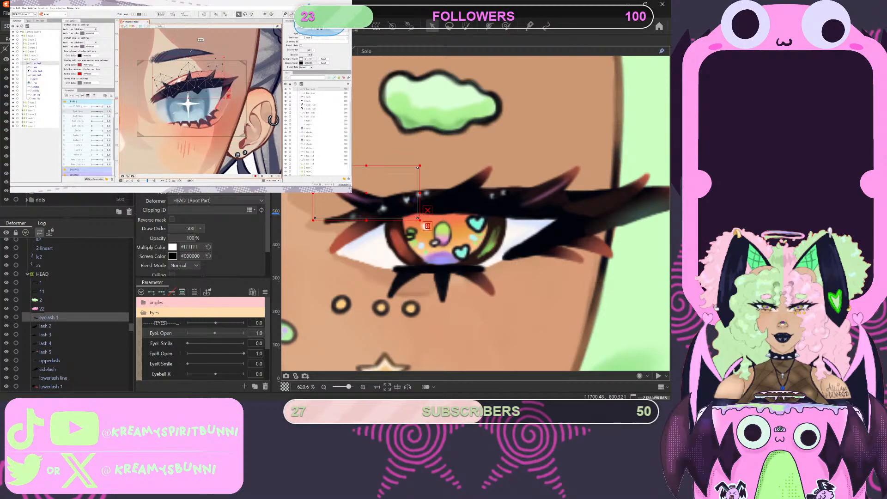
shift+click(57, 191)
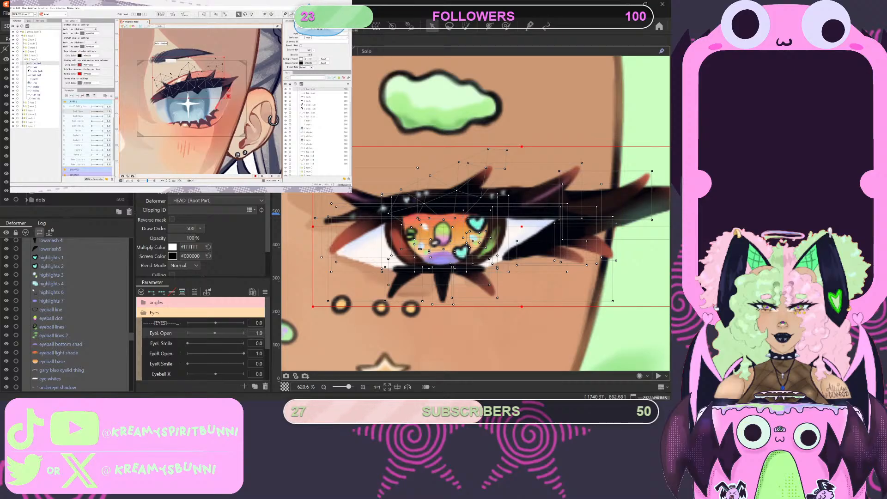
key(ctrl+shift+a)
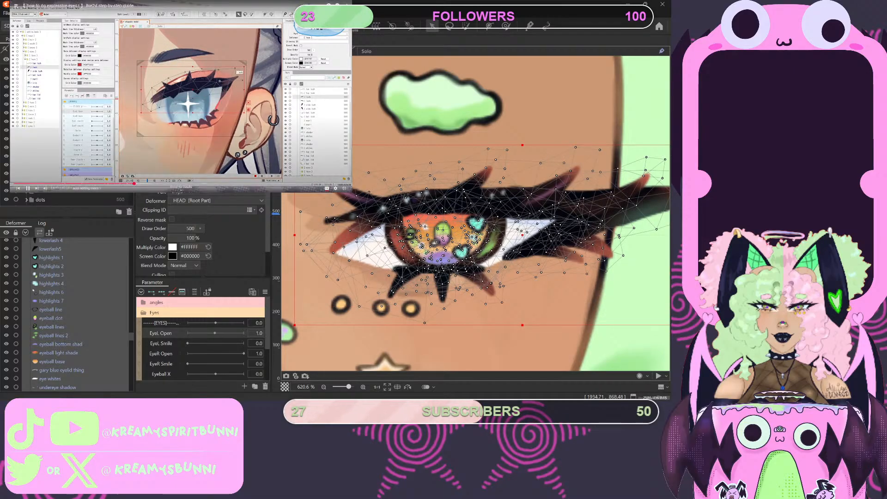
- Rewind the tutorial slightly and rewatch its automatic mesh section, pausing to examine how the eye parts are meshed
click(148, 121)
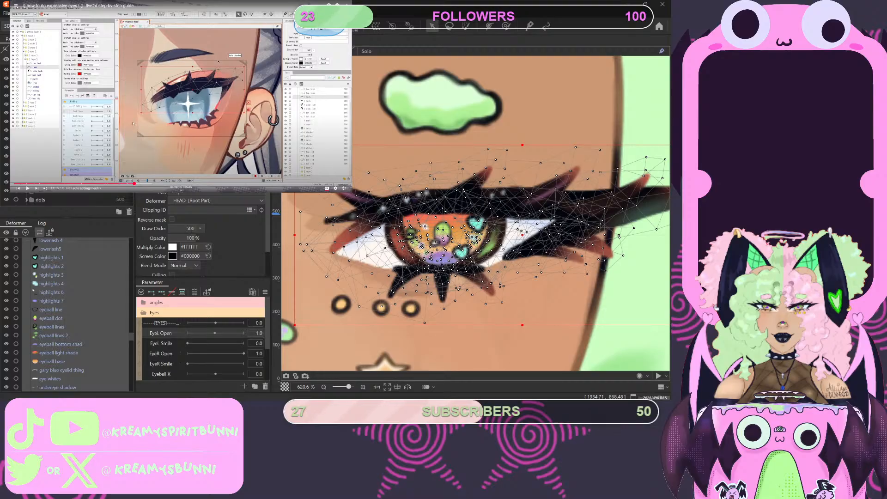
click(132, 184)
click(136, 146)
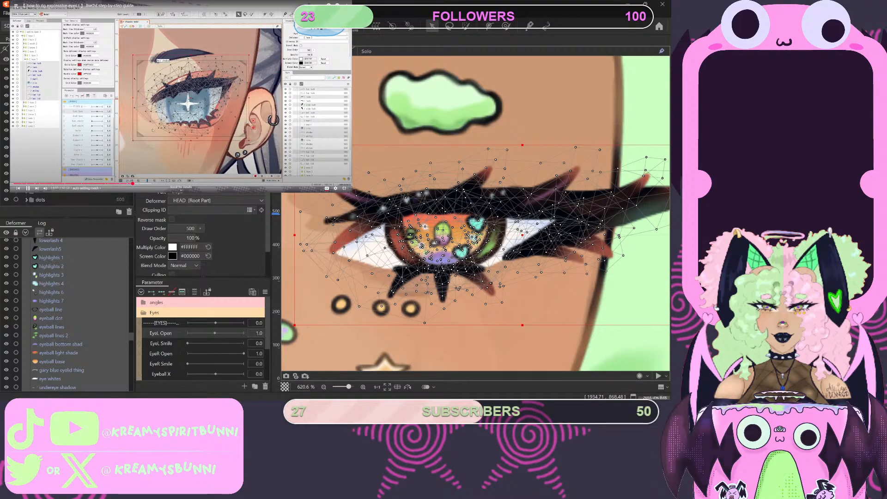
click(134, 130)
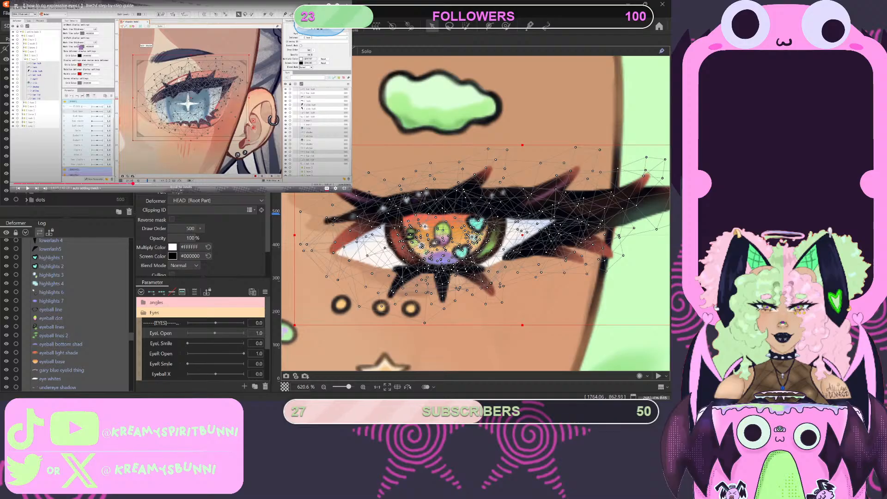
click(218, 92)
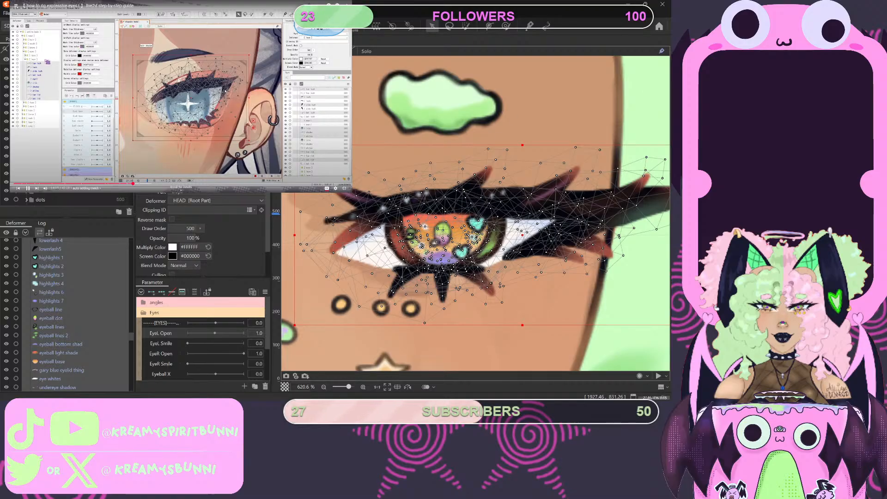
click(122, 84)
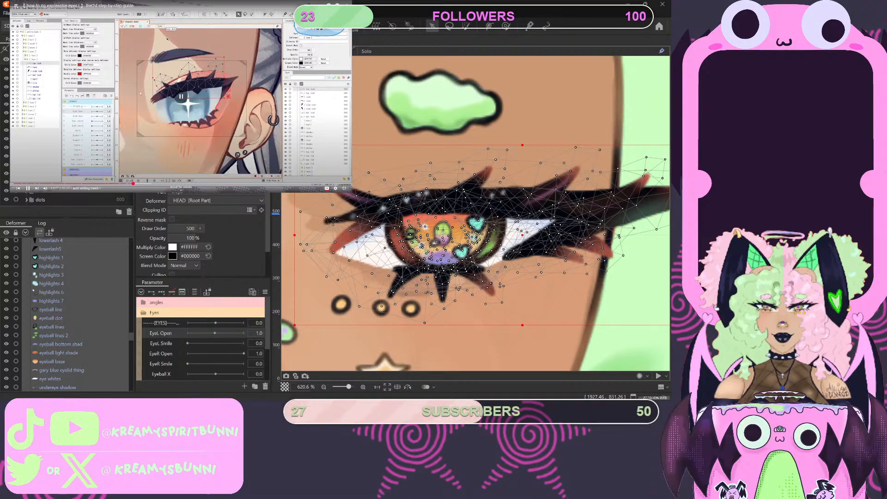
- Inspect eyelash 1's mesh on its own, and regenerate the upperlash's automatic mesh with denser vertices
scroll(74, 199, up, 5)
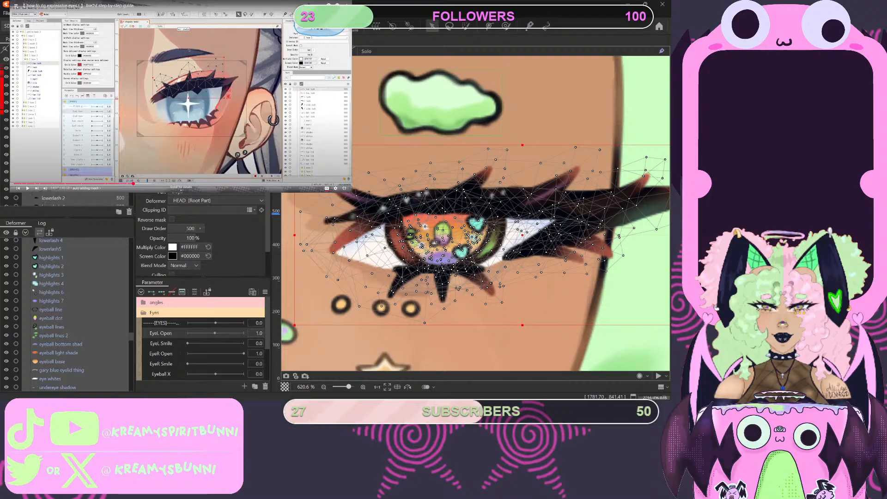
click(445, 229)
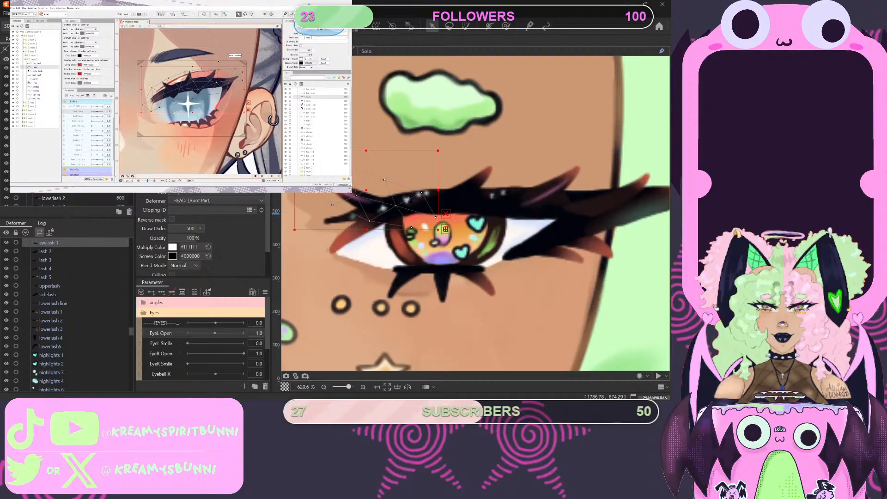
click(49, 286)
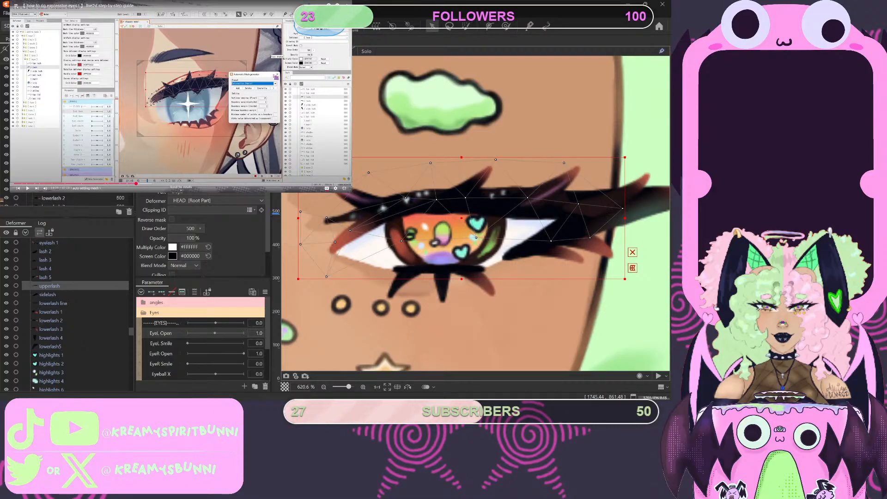
click(357, 171)
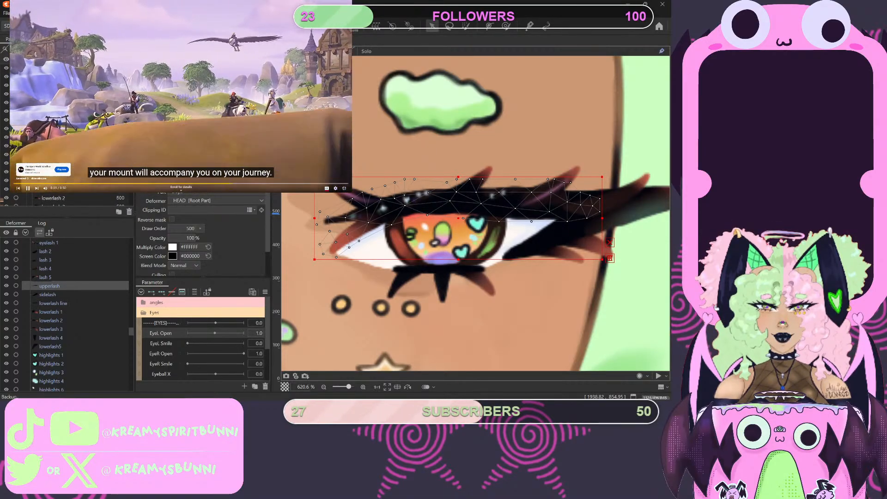
- Skip the ad and play the tutorial up to its manual mesh editing section, pausing at the tool size tip
click(338, 178)
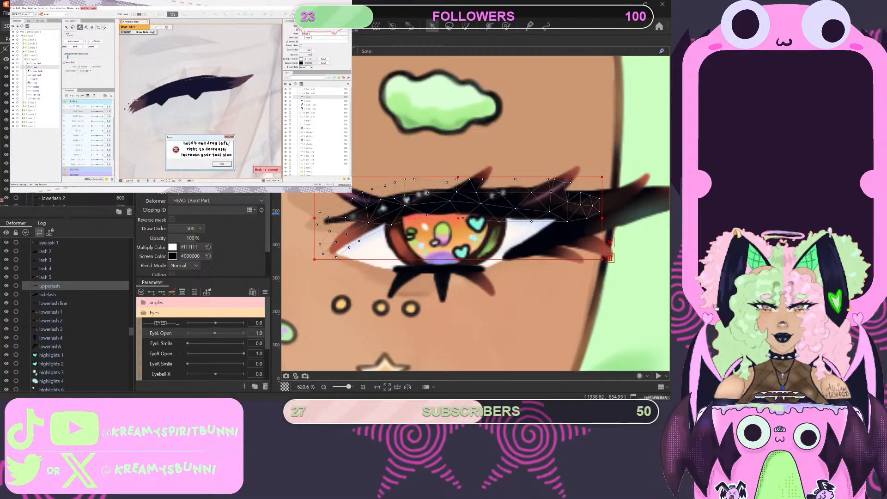
mouse_move(171, 91)
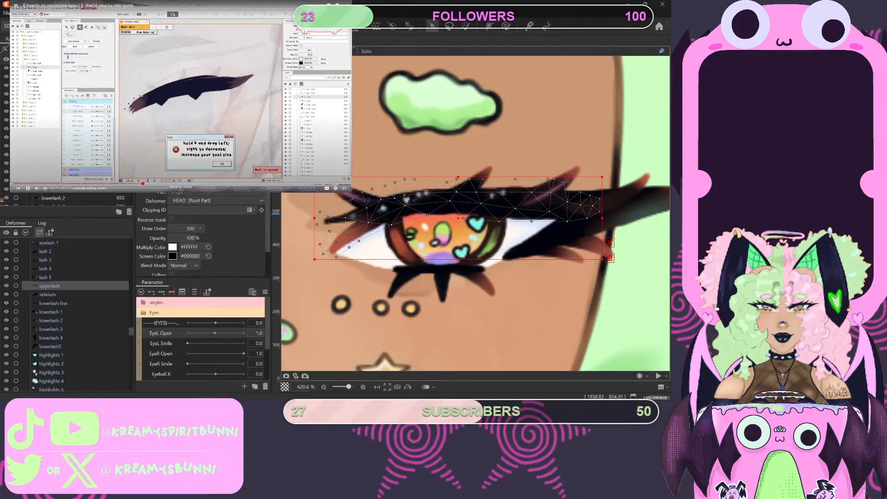
click(171, 91)
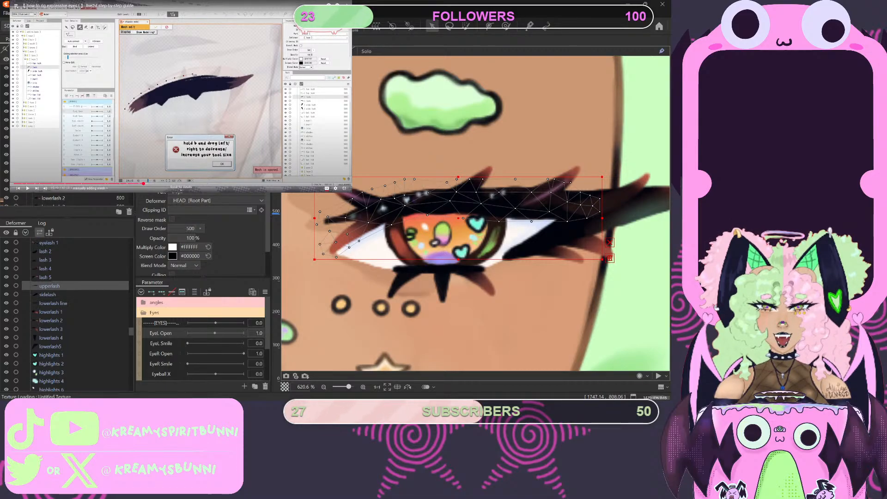
- Open the upperlash mesh for manual editing, enlarge the eraser and erase all of its existing vertices
key(ctrl+e)
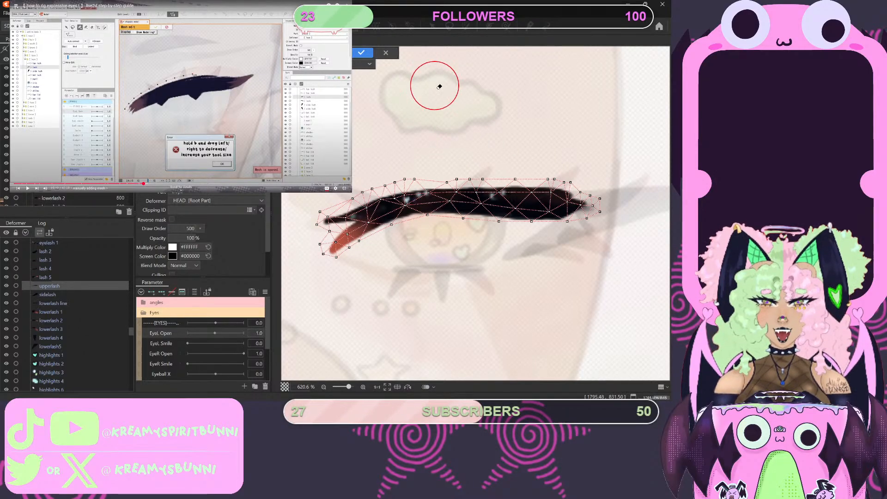
drag(436, 89, 461, 123)
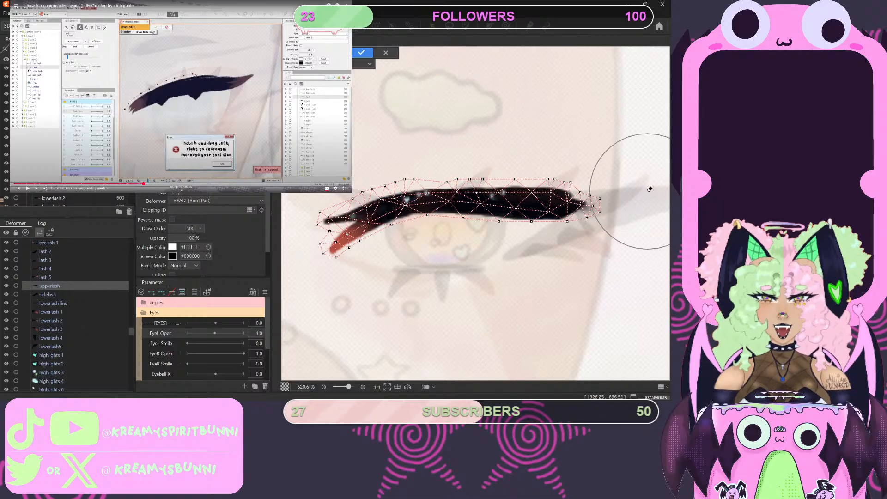
mouse_move(647, 188)
mouse_down()
mouse_move(399, 199)
mouse_move(330, 230)
mouse_up()
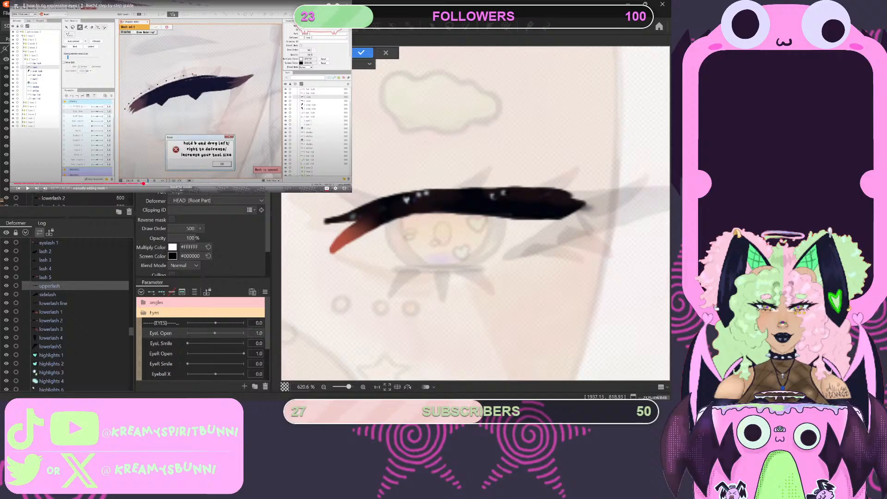
- Place closely spaced mesh vertices just above the upperlash's upper edge, from the inner tip to around its outer end
click(324, 211)
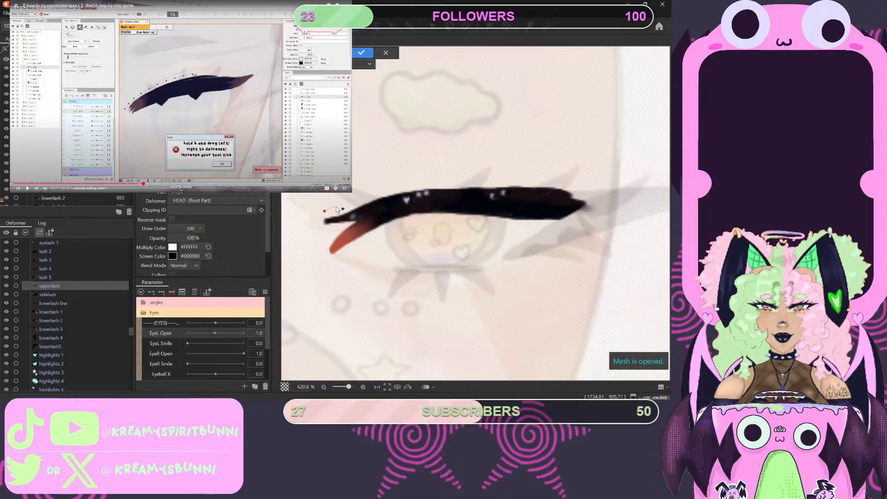
click(367, 195)
click(377, 192)
click(389, 189)
click(402, 187)
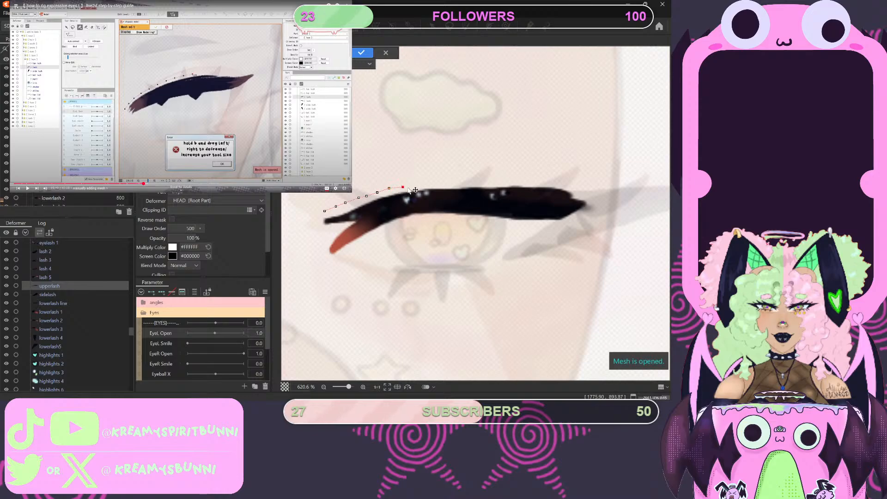
click(444, 185)
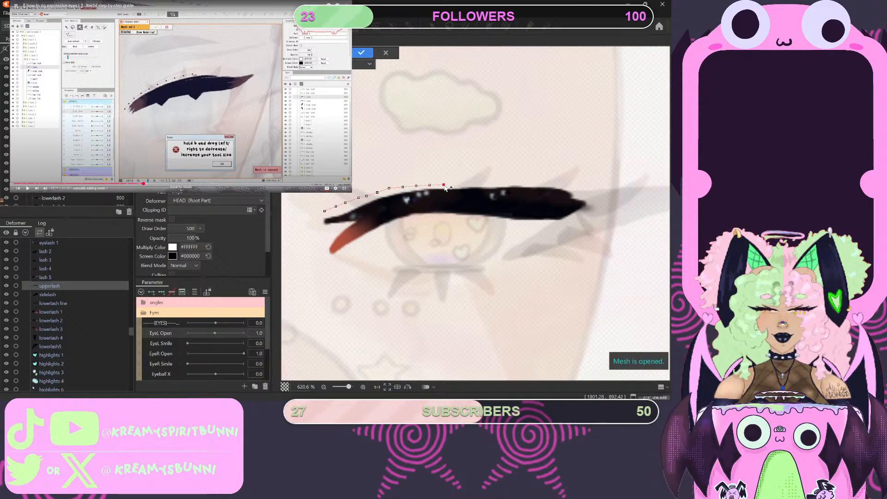
click(458, 183)
click(469, 183)
click(487, 183)
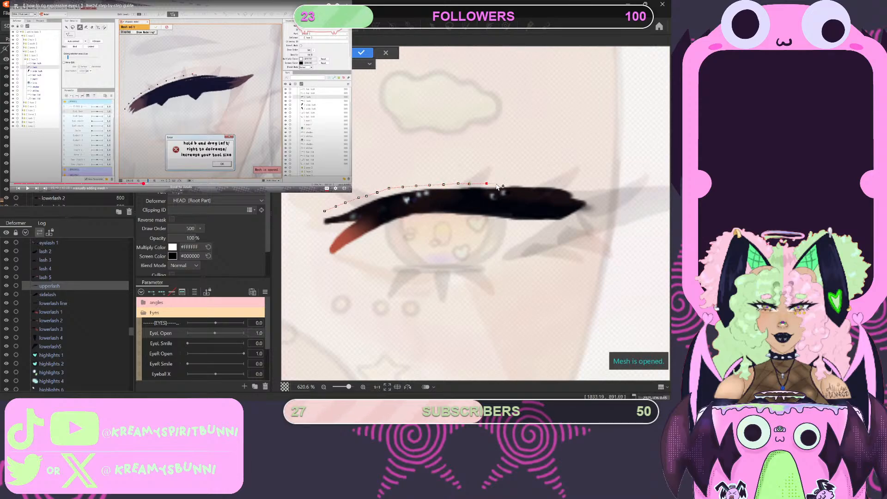
click(499, 183)
click(506, 183)
click(517, 183)
click(535, 182)
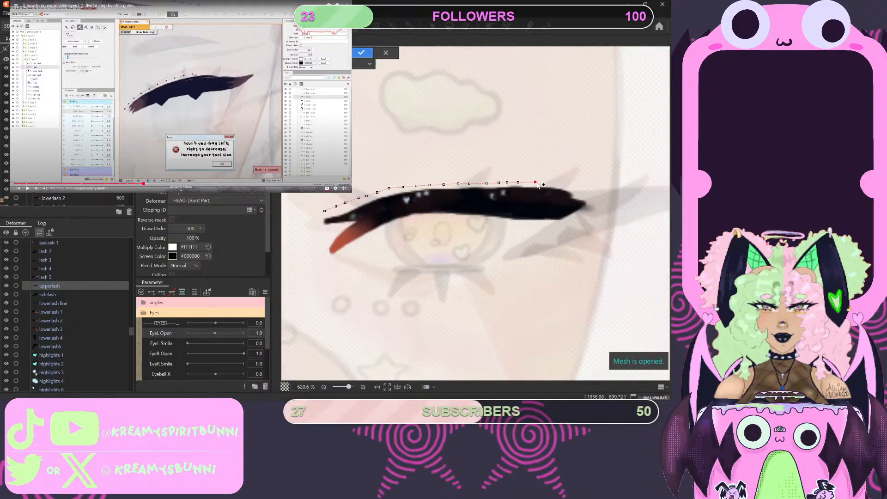
click(548, 182)
click(564, 182)
click(577, 185)
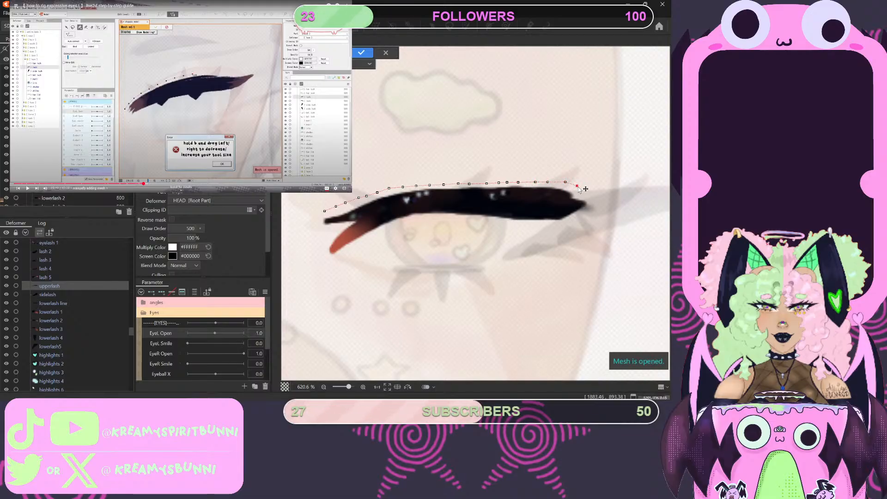
click(581, 191)
click(588, 196)
click(593, 203)
click(592, 210)
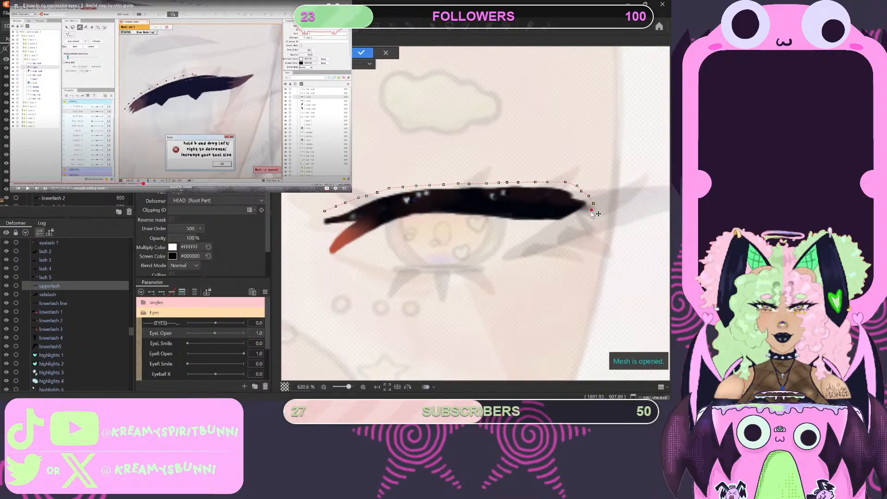
- Continue the upperlash's mesh outline with closely spaced vertices just below its lower edge, from the outer end back towards the inner end
click(581, 214)
click(573, 219)
click(564, 222)
click(553, 225)
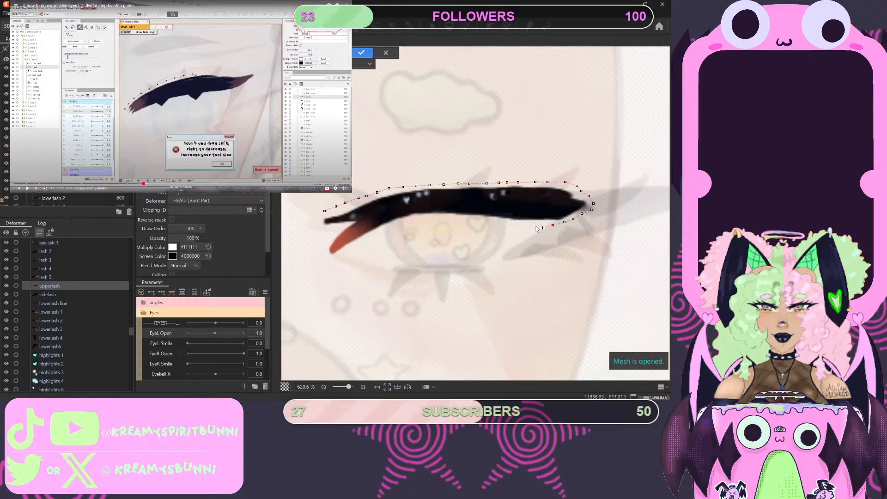
click(534, 226)
click(507, 224)
click(494, 222)
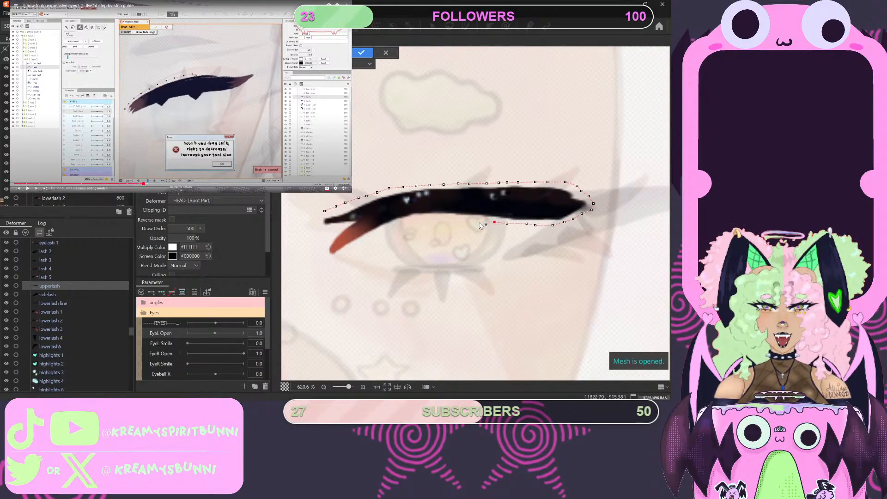
click(479, 222)
click(458, 222)
click(447, 219)
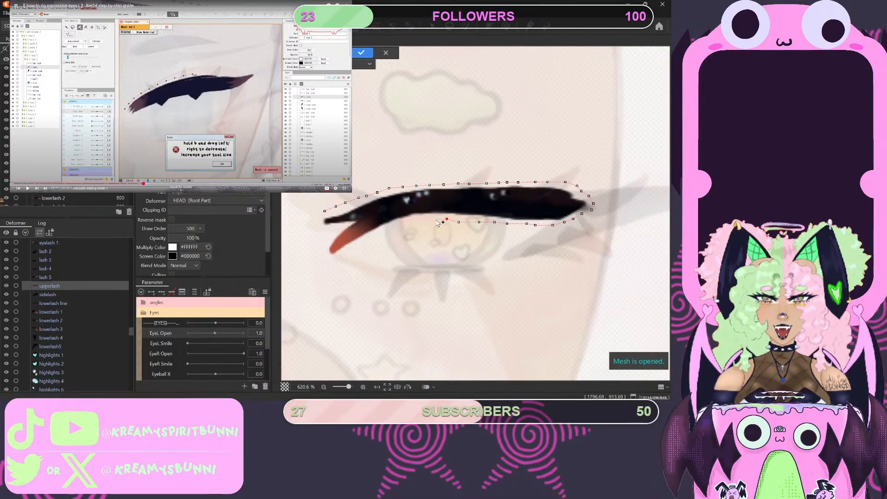
click(436, 220)
click(402, 224)
click(386, 233)
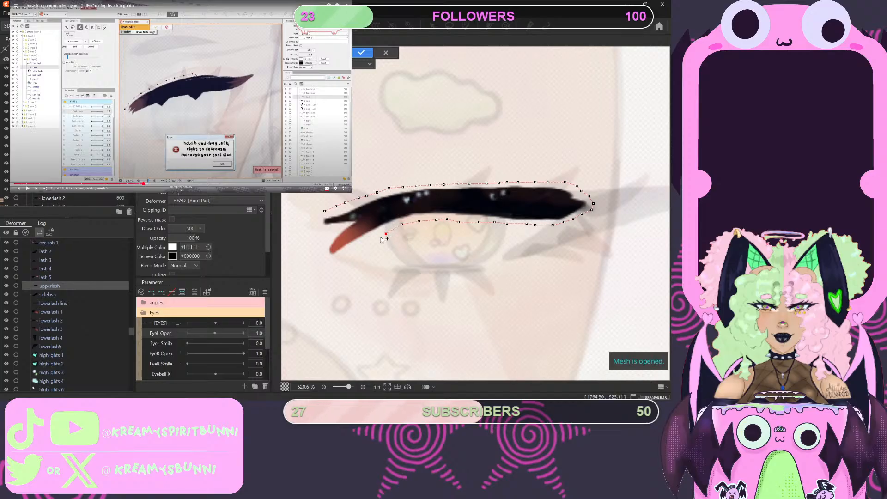
- Place outline vertices along the underside and around the tip of the upperlash's lower, reddish inner prong
click(365, 243)
click(350, 252)
click(340, 256)
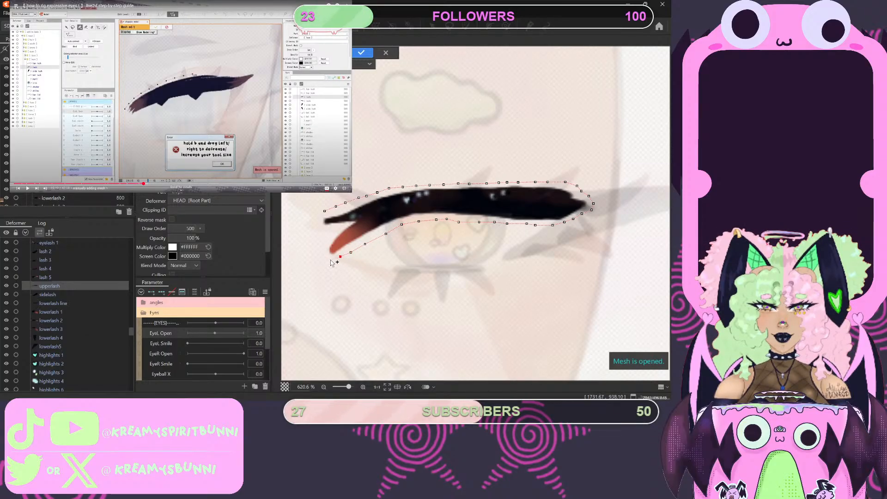
click(329, 260)
click(322, 257)
click(319, 251)
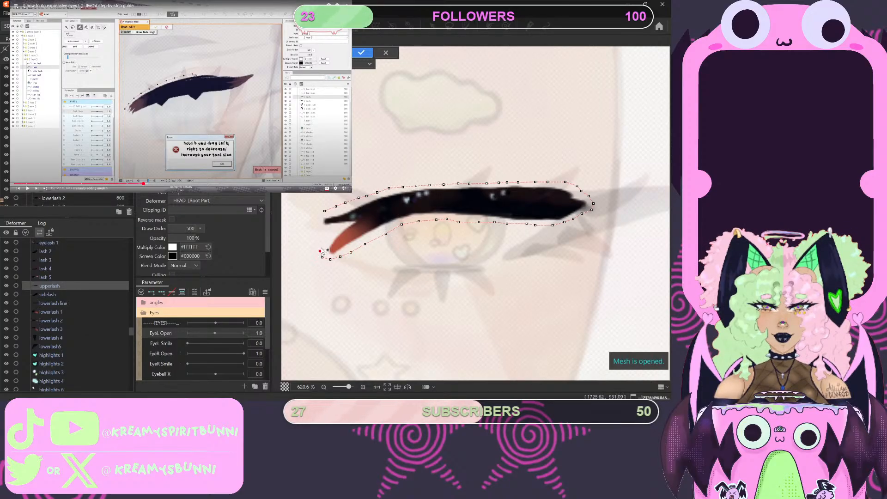
- Outline the notch between the two inner prongs and the upper prong's tip, closing the outline at its first vertex
click(324, 246)
click(335, 235)
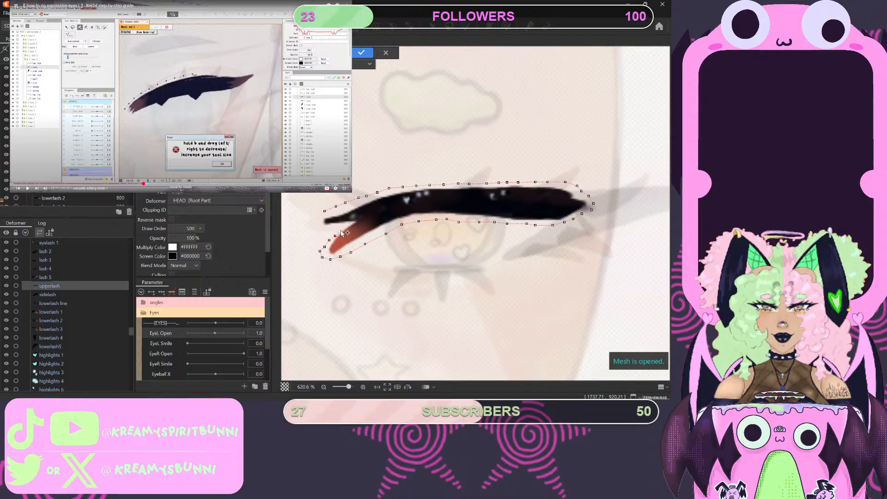
click(334, 230)
click(324, 230)
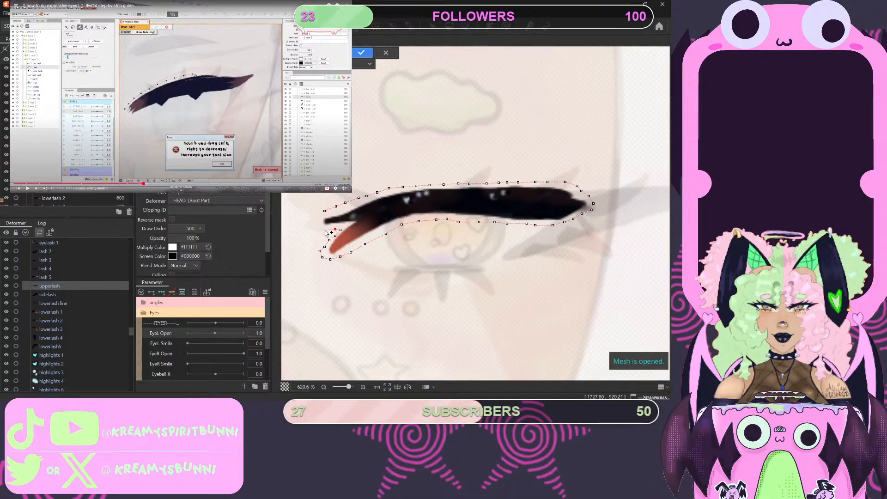
click(317, 228)
click(317, 223)
click(318, 218)
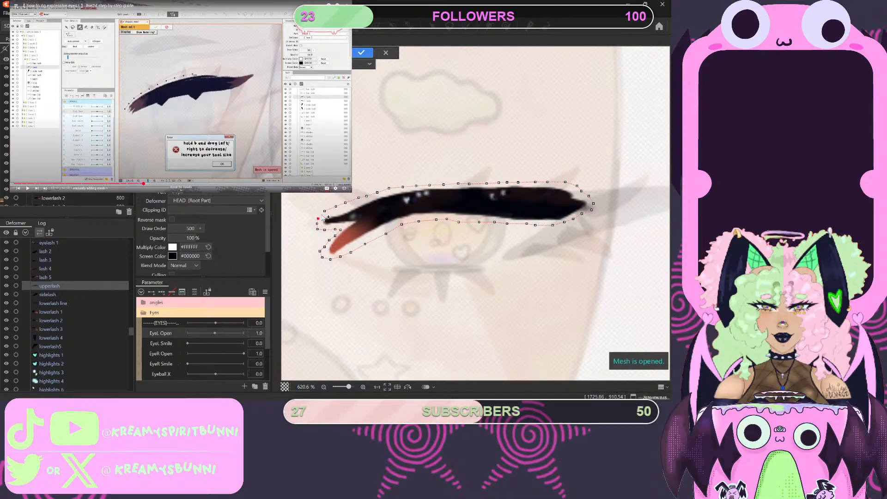
click(324, 211)
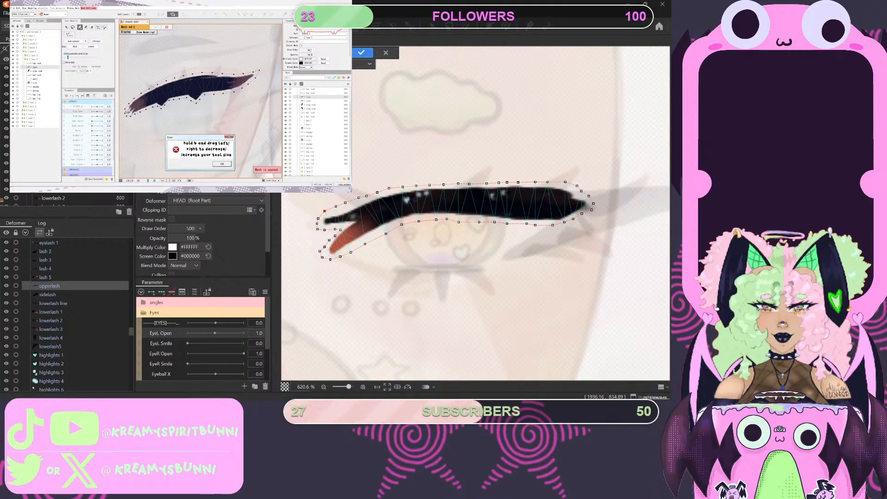
- Pause the tutorial, erase the notch's vertices with a smaller eraser, and reconnect the outline straight across the gap between the inner prongs
click(188, 109)
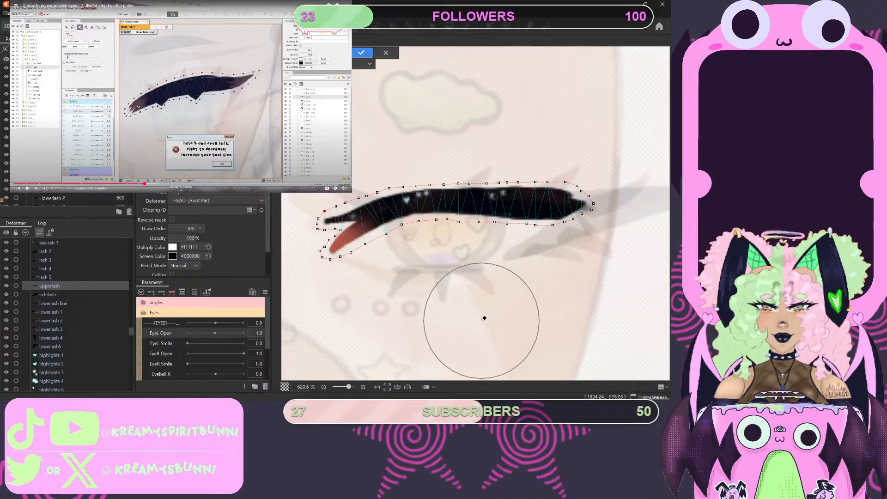
key(b)
drag(481, 320, 427, 296)
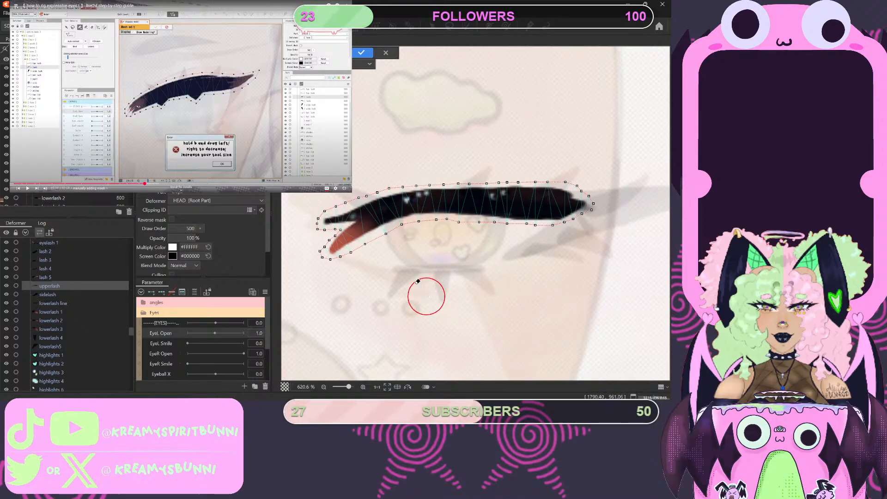
click(324, 238)
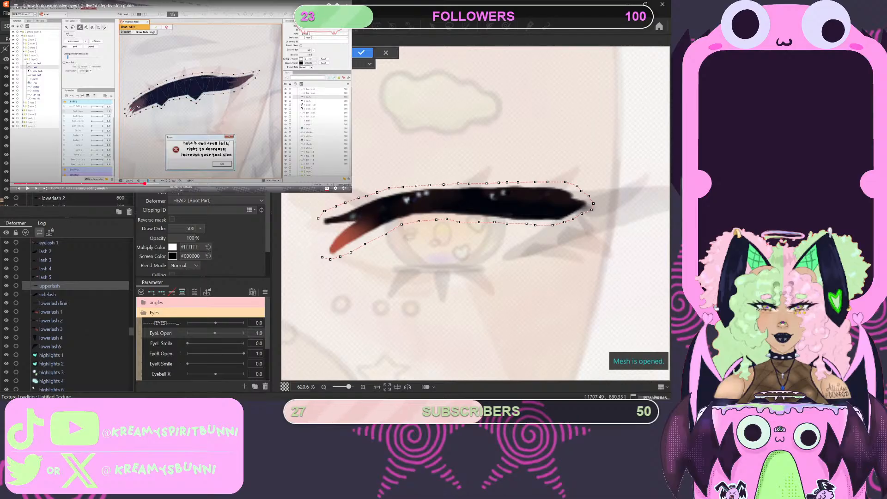
click(322, 257)
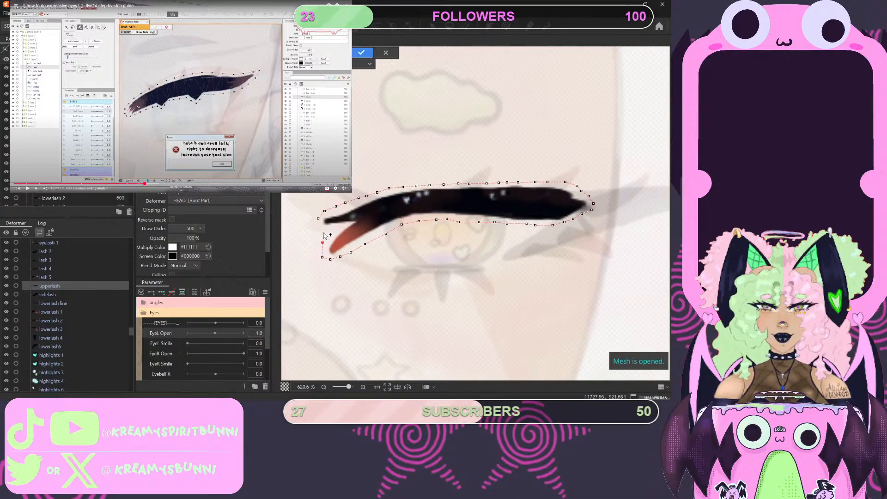
click(322, 231)
click(318, 218)
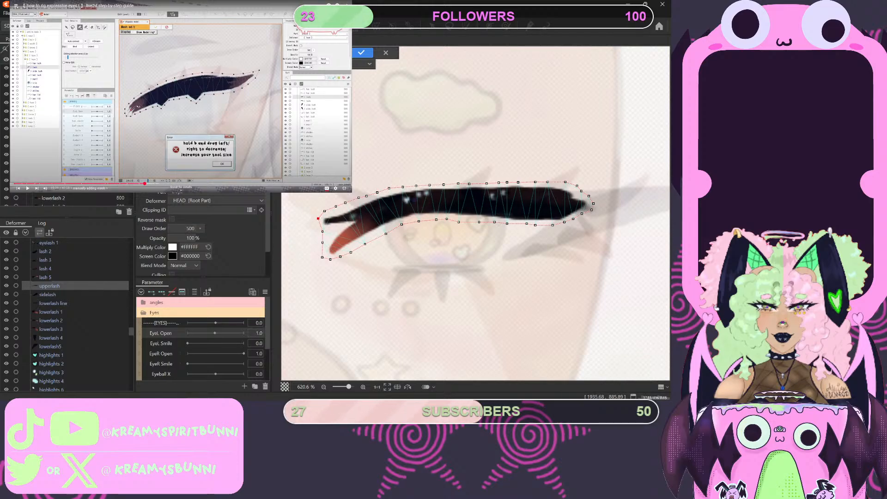
- Pause the tutorial and add a connected line of vertices through the upperlash's middle, from the inner edge to the outer tip
click(162, 103)
click(322, 242)
mouse_move(356, 224)
mouse_down()
mouse_move(420, 204)
mouse_move(580, 208)
mouse_up()
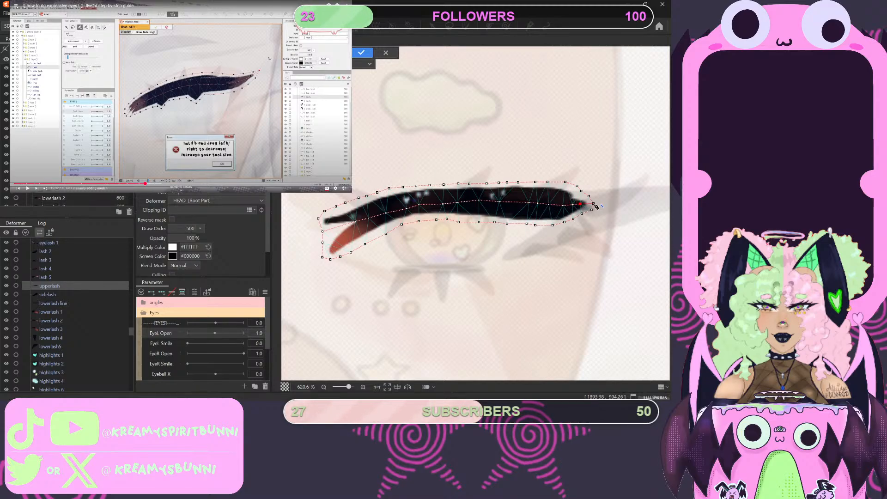
click(594, 203)
- Play the tutorial's next part, pause it, and move the outline vertices around the upperlash's outer end slightly outward
click(189, 107)
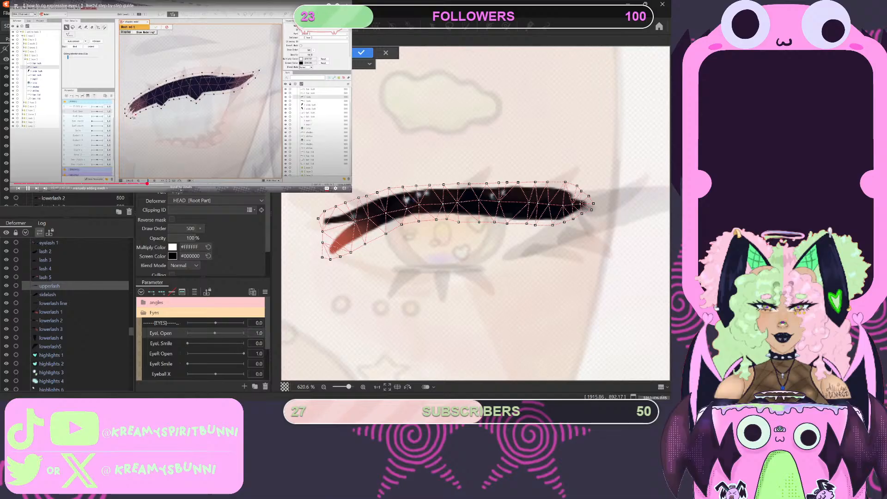
key(space)
drag(564, 225, 589, 219)
click(586, 185)
click(578, 182)
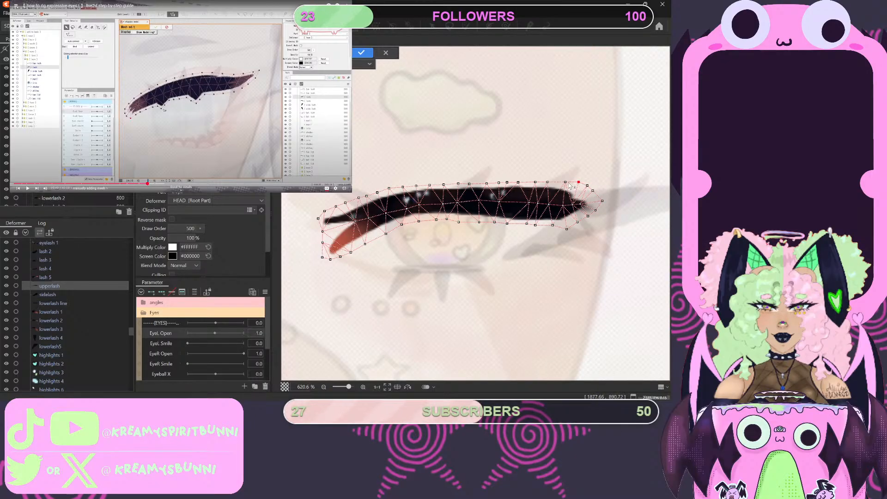
drag(565, 182, 565, 179)
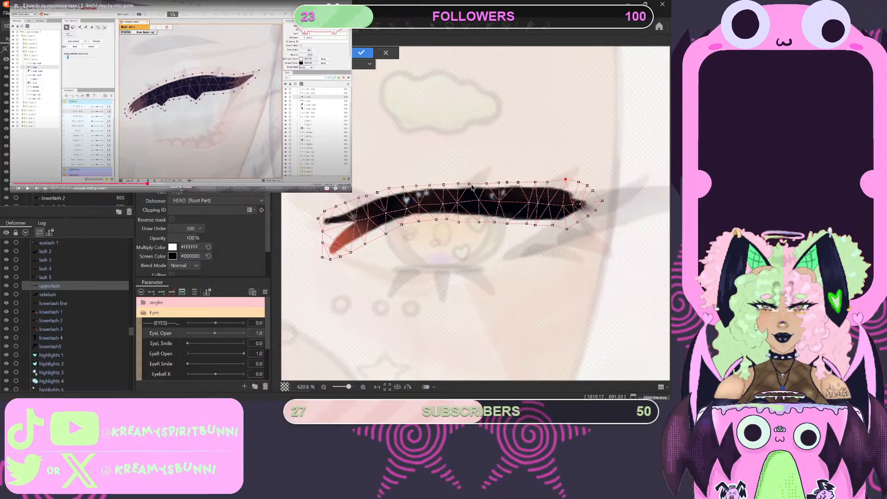
- Raise the outline vertices along the rest of the upperlash's upper edge to leave more space above the lash
click(457, 184)
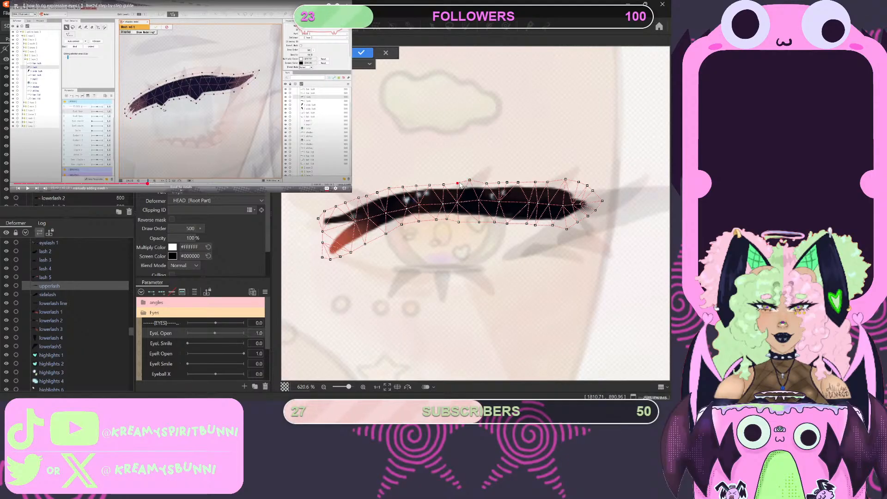
drag(443, 184, 427, 181)
drag(405, 189, 405, 185)
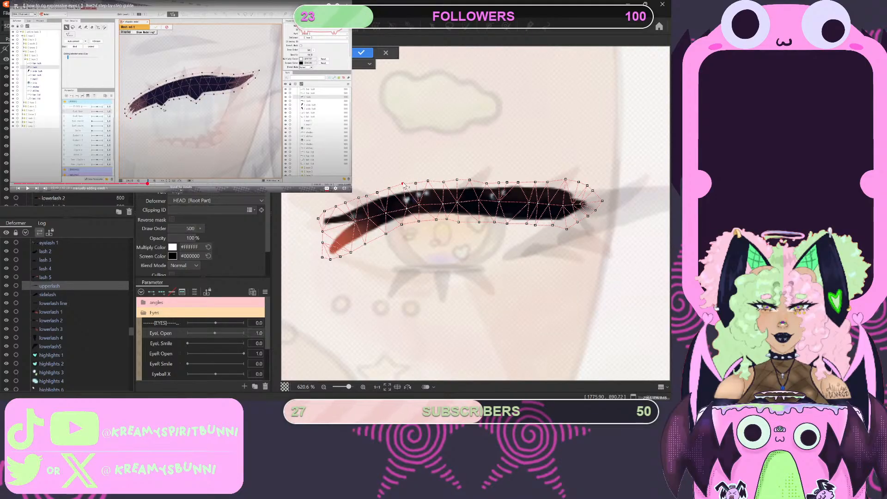
drag(507, 183, 486, 179)
click(519, 182)
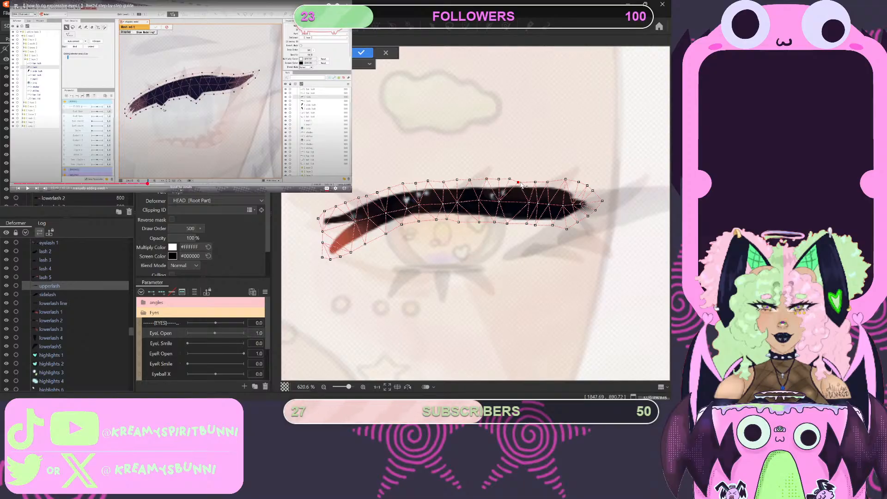
click(547, 182)
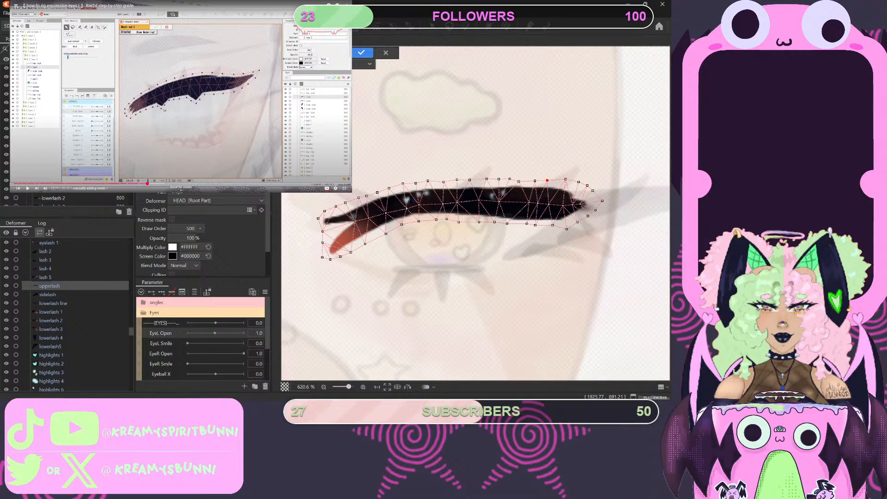
- Resume the tutorial past its manual mesh section and apply the upperlash's mesh edit
key(space)
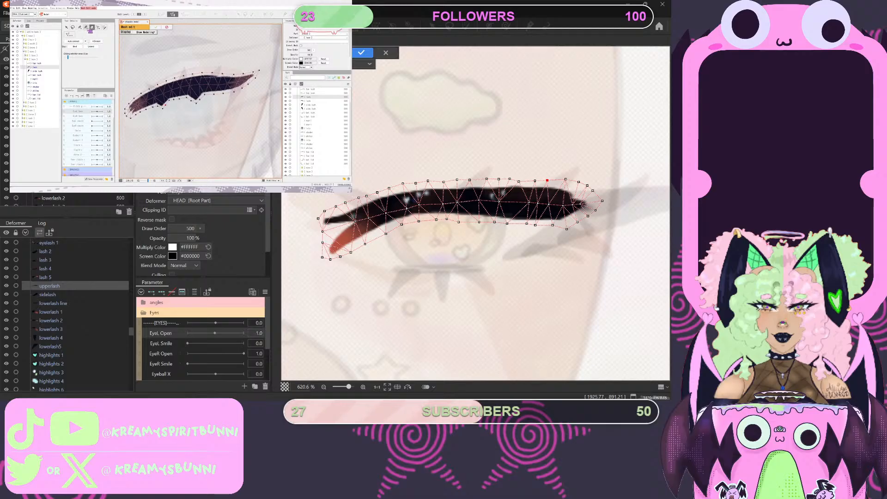
mouse_move(189, 101)
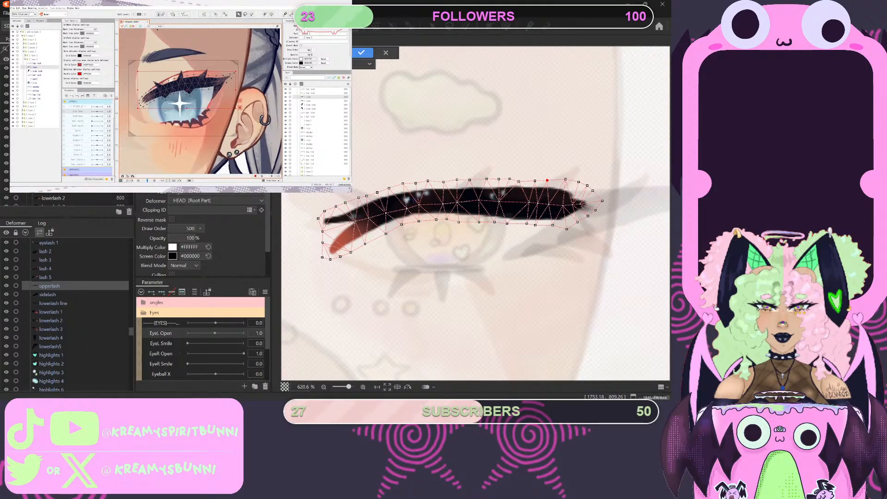
click(362, 53)
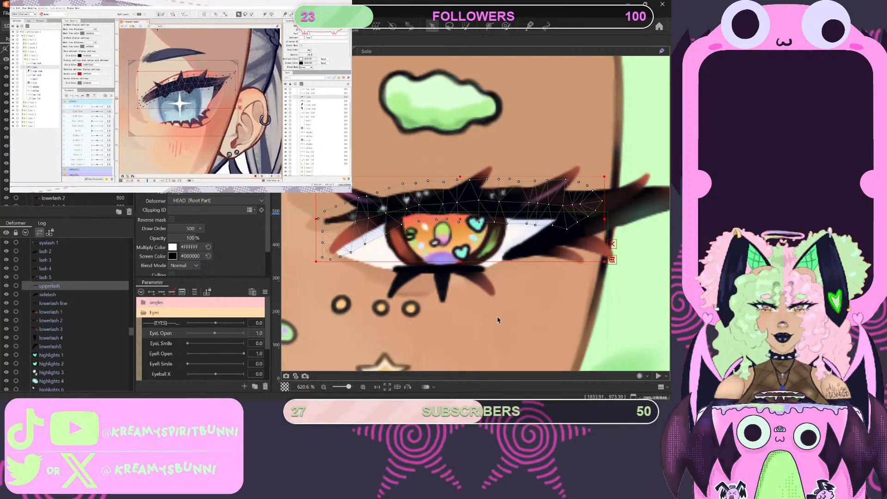
scroll(497, 318, down, 10)
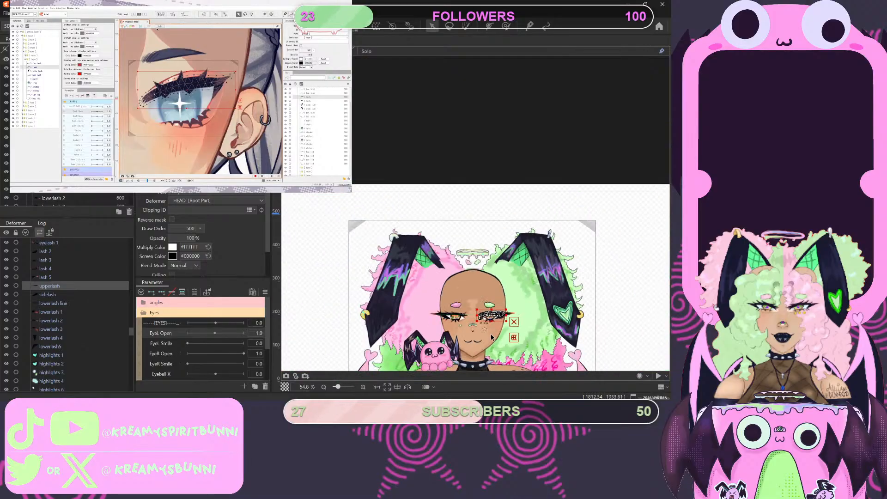
scroll(492, 337, up, 5)
scroll(522, 283, down, 8)
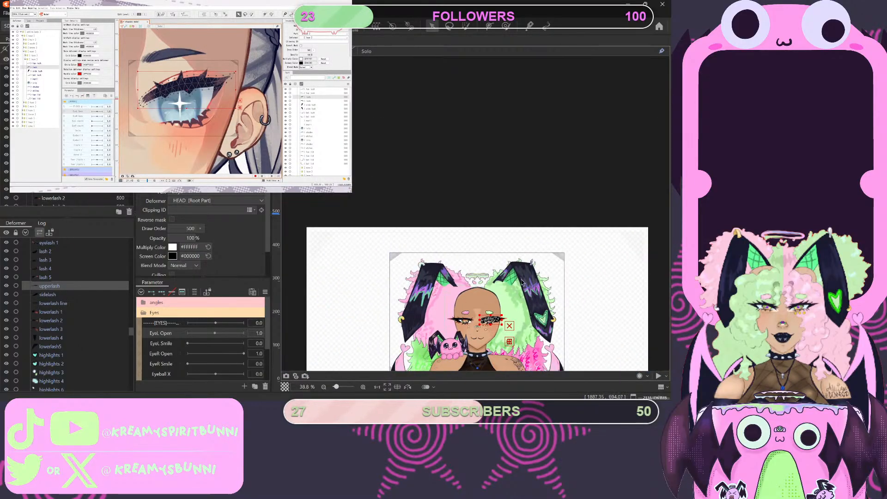
scroll(522, 283, down, 5)
scroll(508, 236, up, 5)
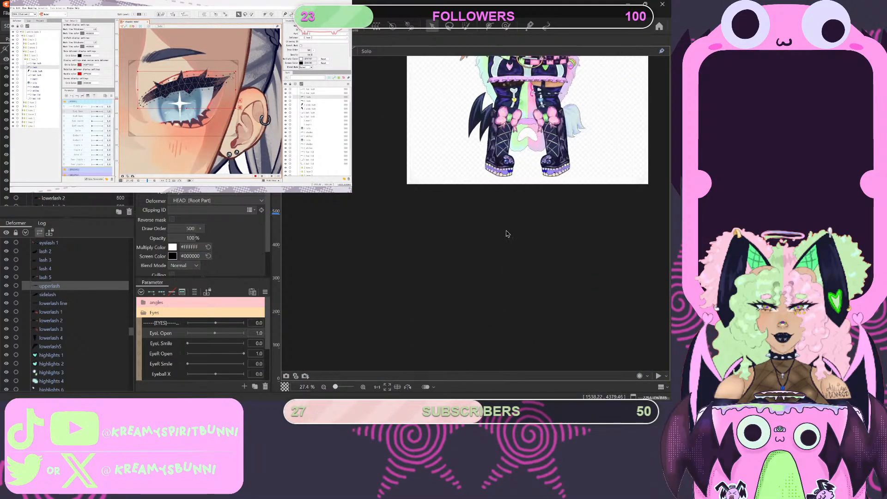
scroll(507, 234, down, 2)
scroll(484, 243, up, 6)
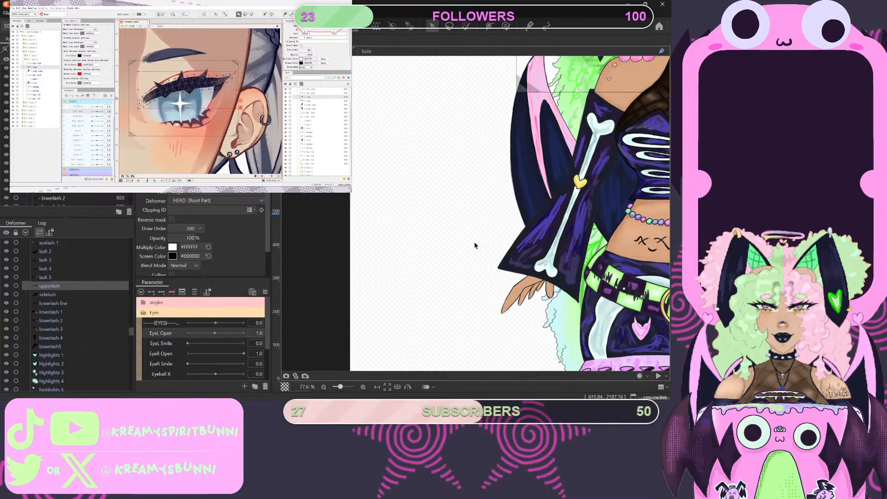
scroll(475, 245, down, 6)
scroll(563, 201, up, 6)
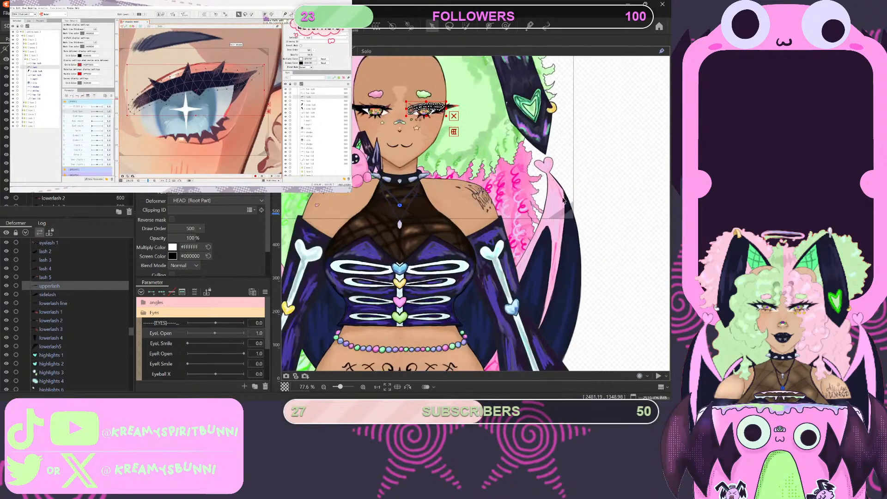
scroll(564, 200, up, 4)
scroll(485, 148, down, 3)
scroll(415, 83, up, 4)
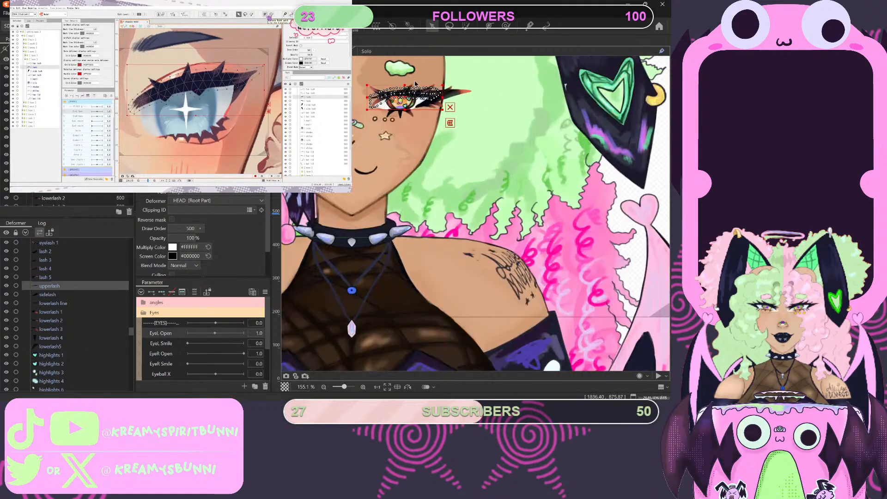
scroll(414, 83, up, 6)
scroll(387, 89, down, 2)
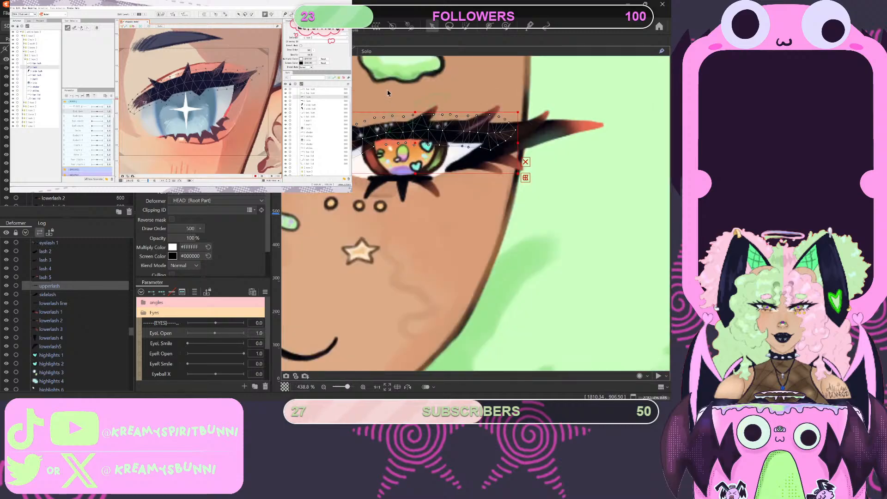
scroll(387, 109, down, 2)
scroll(366, 79, up, 4)
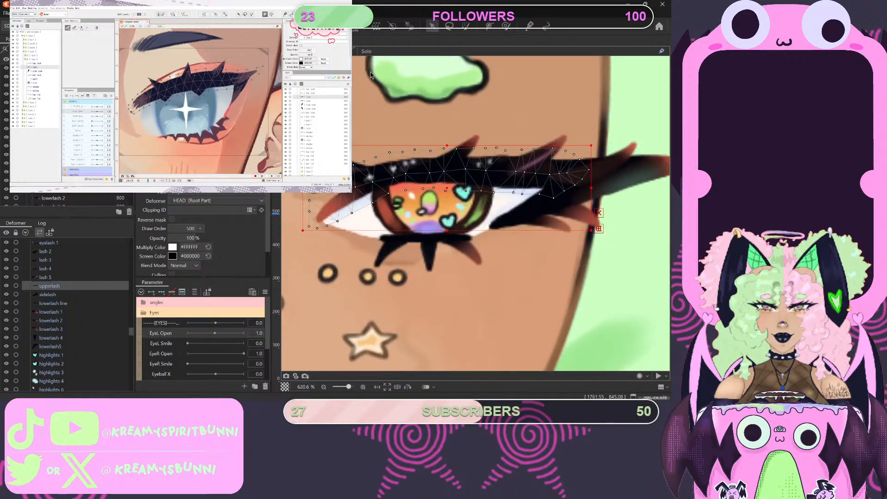
- Draw a six-point deform path through the upperlash's middle, from the inner corner to the outer tip, placing the last point at the tip
click(493, 27)
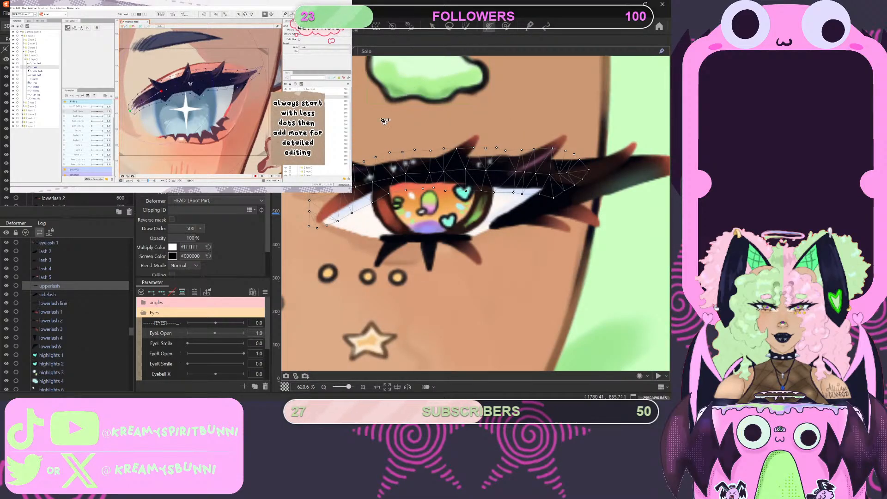
click(317, 217)
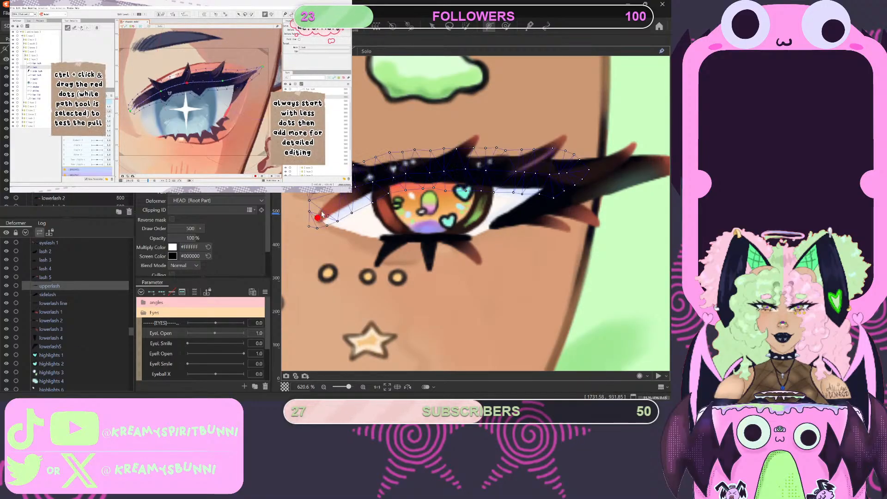
click(374, 184)
click(429, 172)
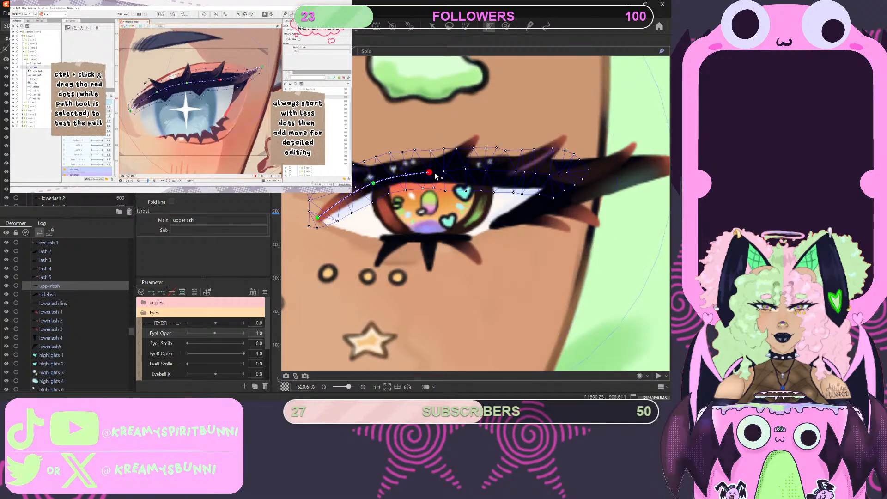
click(485, 172)
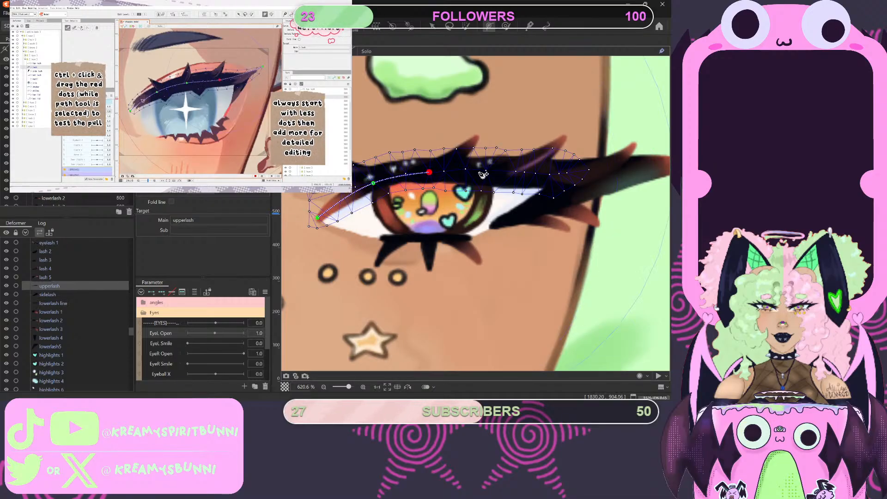
click(551, 175)
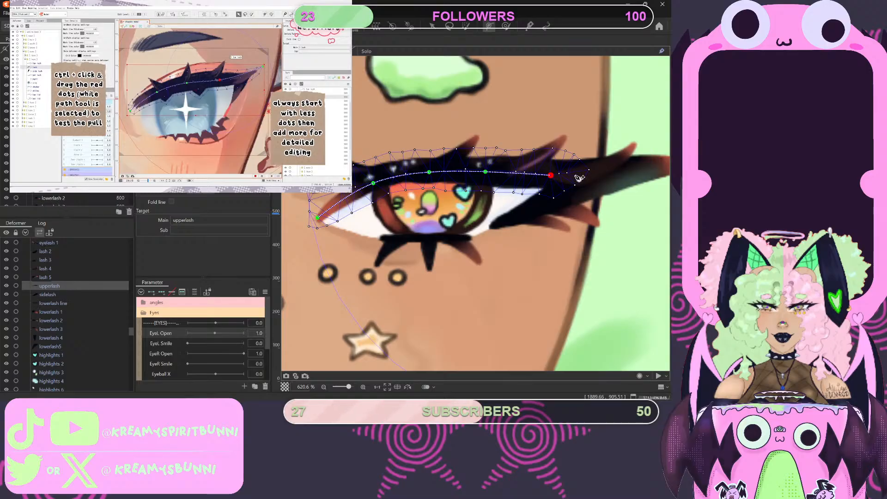
click(574, 174)
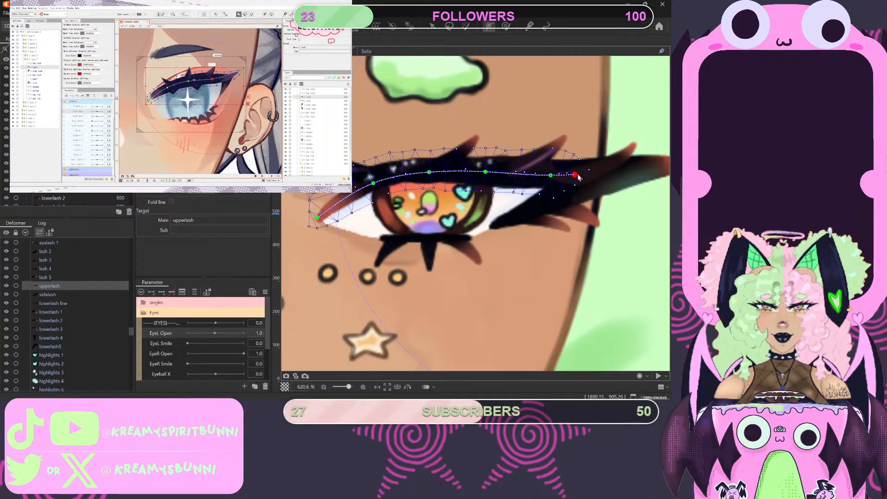
drag(577, 176, 586, 174)
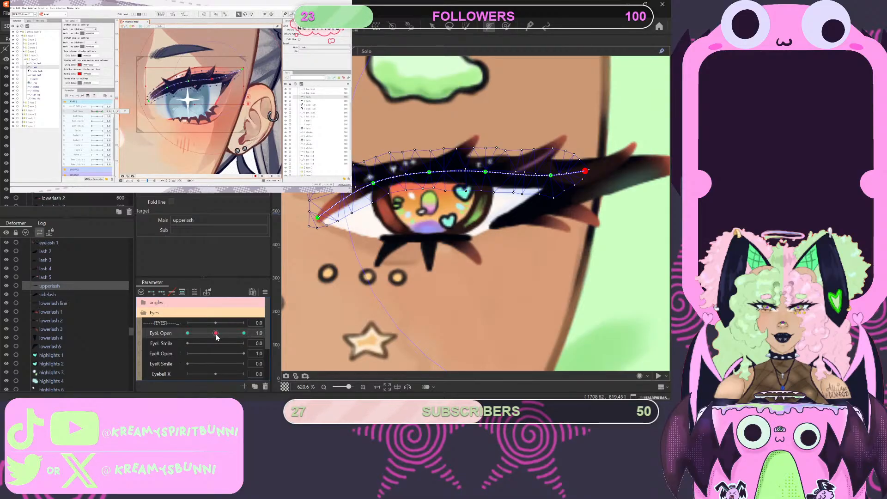
- Set EyeL Open to 0, pause the tutorial, and move the whole upperlash straight down over the eye for the closed position
drag(216, 334, 186, 333)
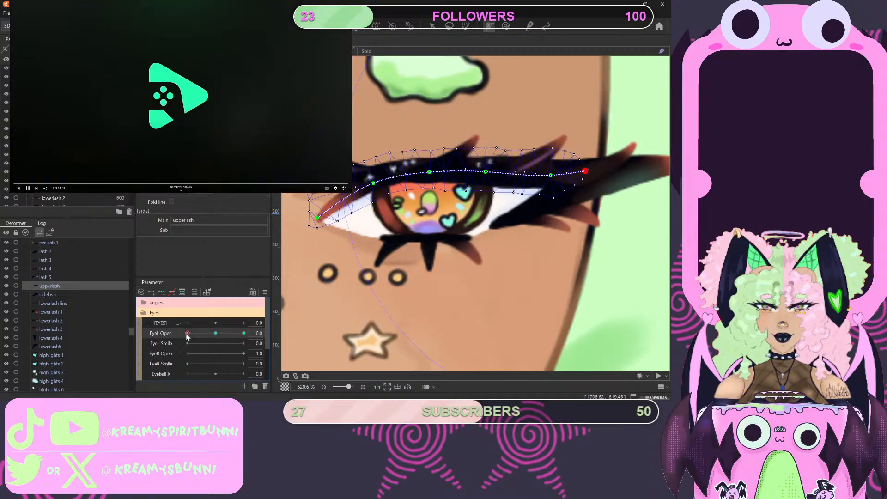
key(v)
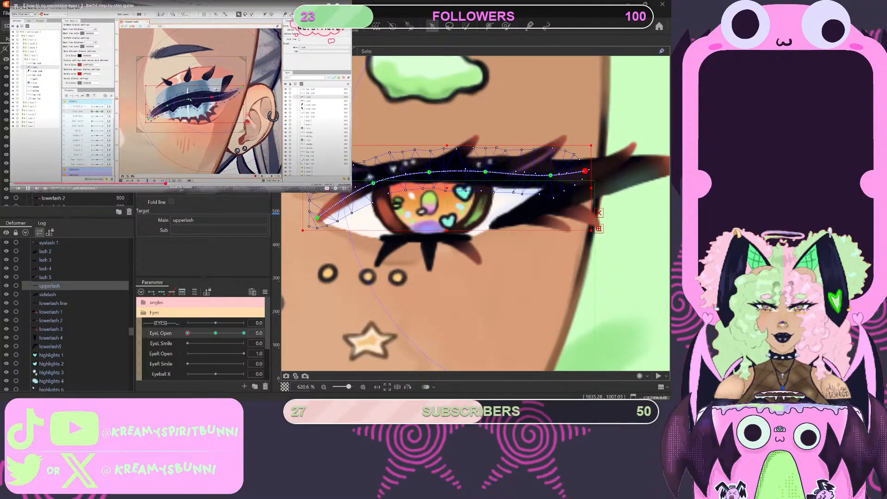
click(163, 92)
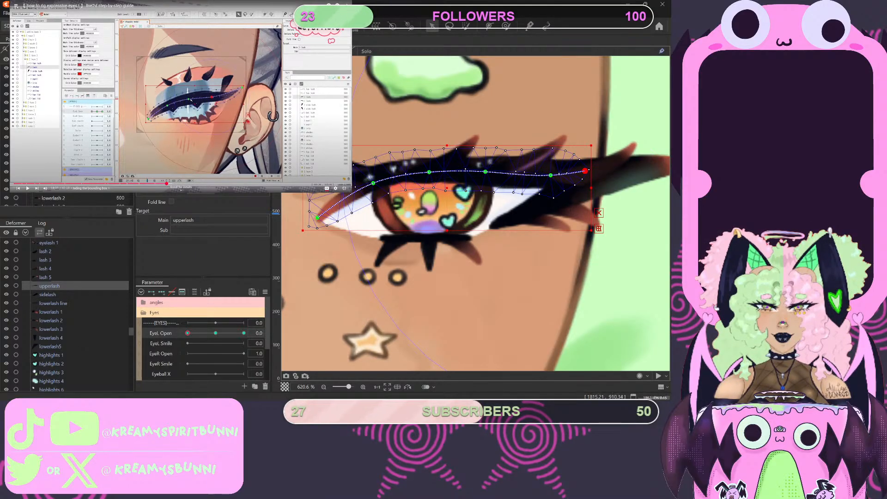
drag(447, 189, 447, 227)
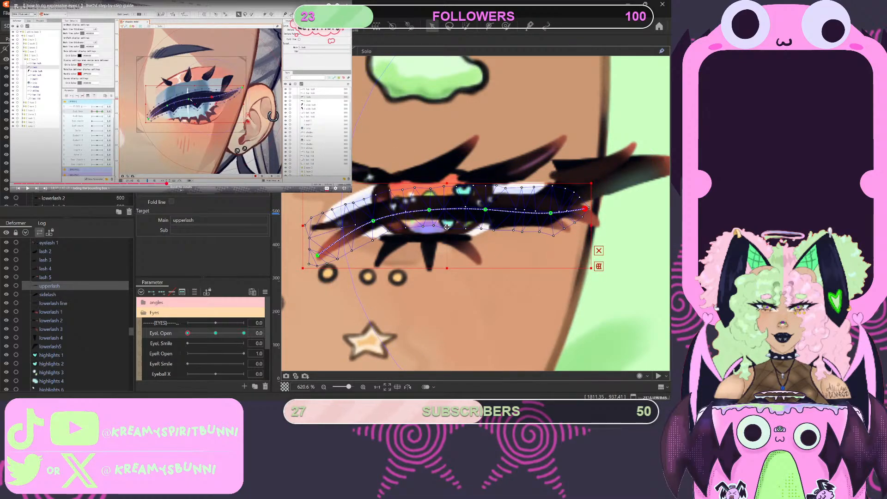
scroll(502, 137, down, 6)
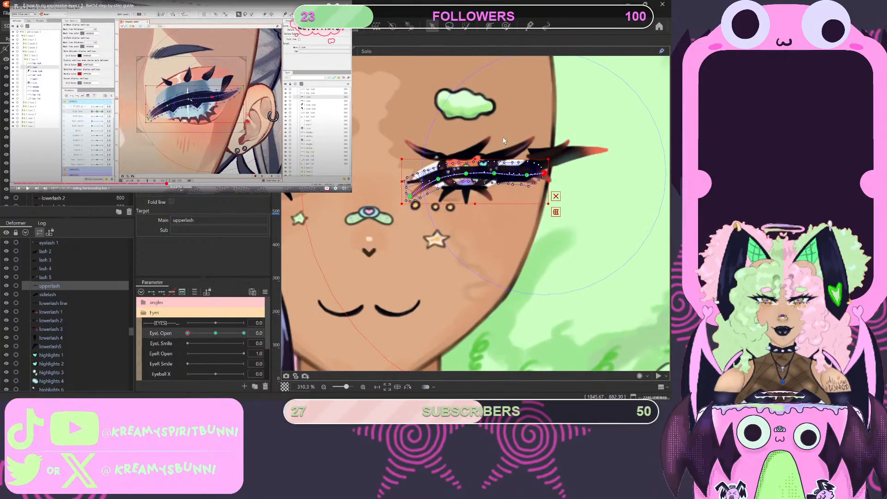
scroll(500, 135, up, 3)
scroll(499, 136, down, 3)
scroll(499, 135, up, 4)
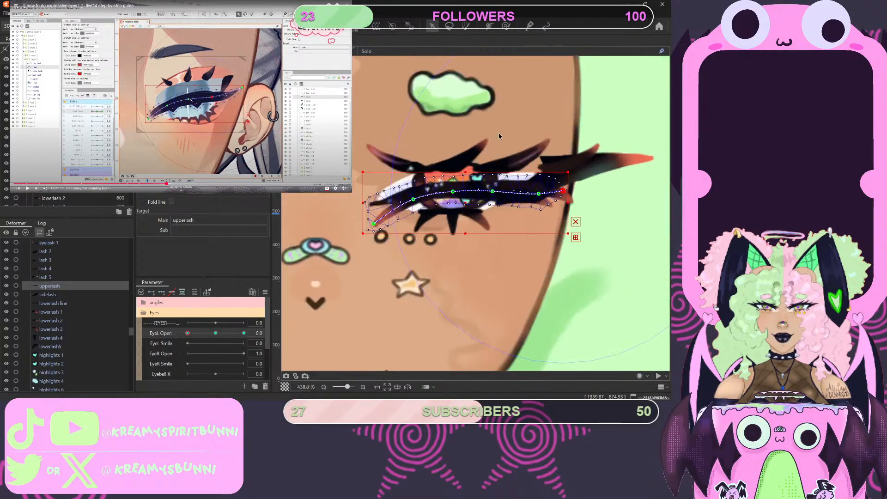
- Play the tutorial onward, rewind it, and rewatch how it assigns a keyboard shortcut for hiding the bounding box
click(168, 106)
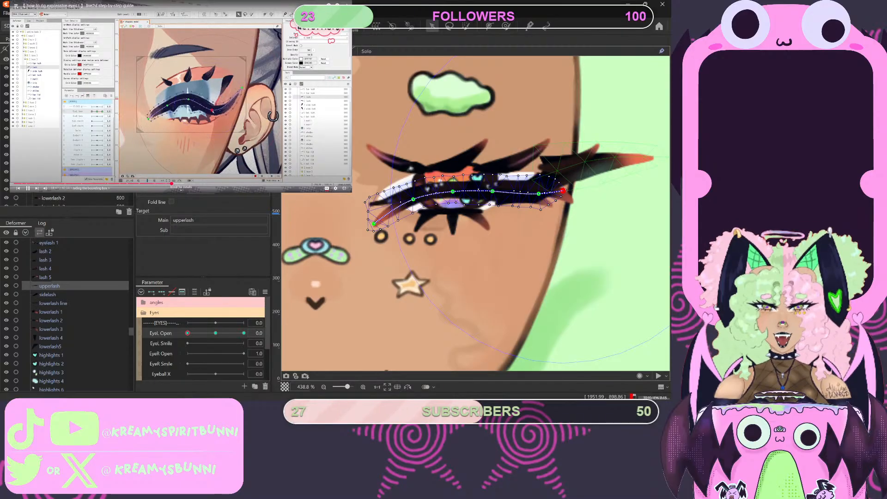
click(188, 135)
click(169, 183)
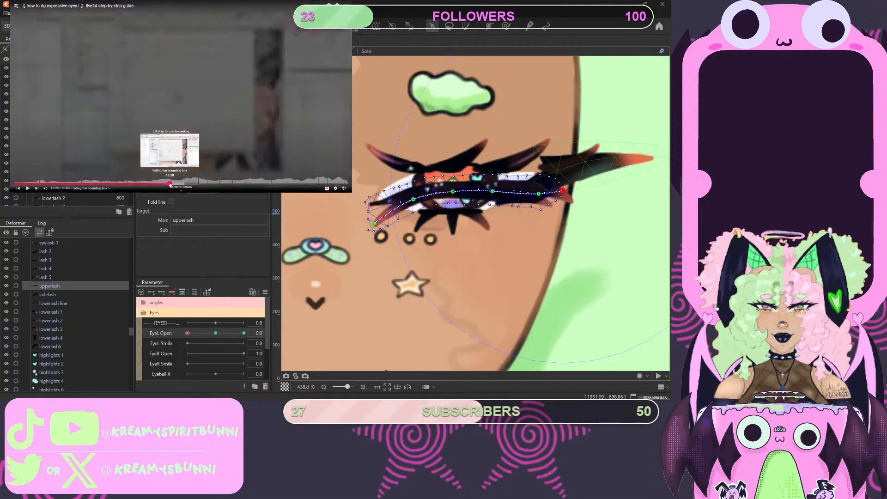
click(189, 136)
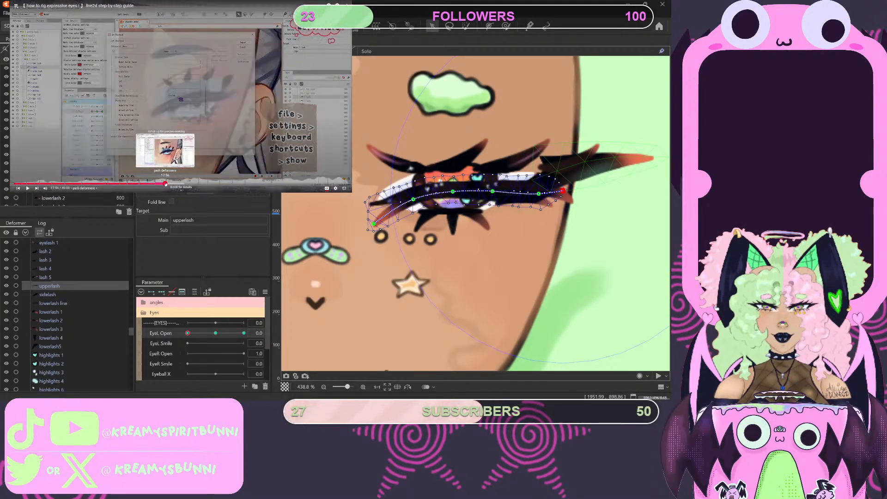
click(170, 184)
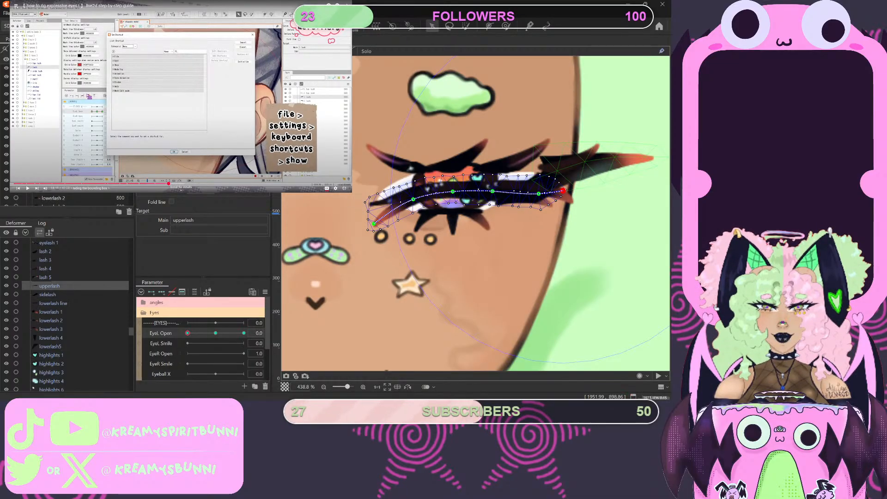
key(space)
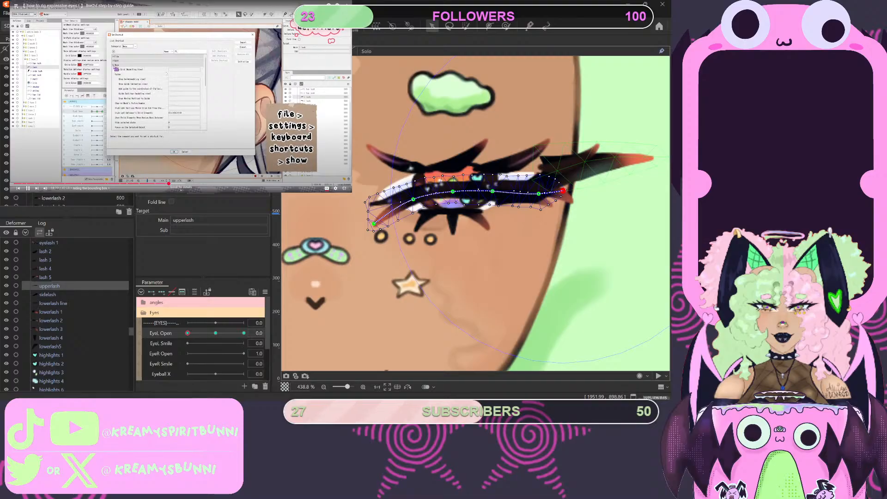
key(space)
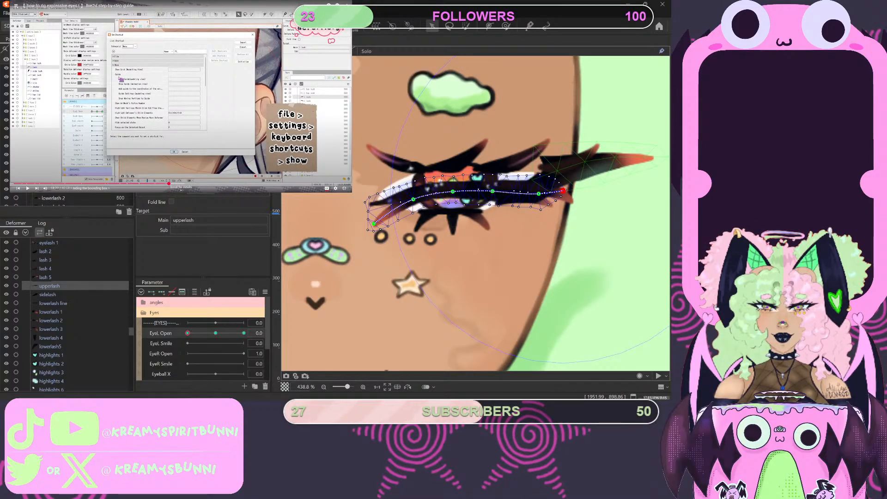
key(space)
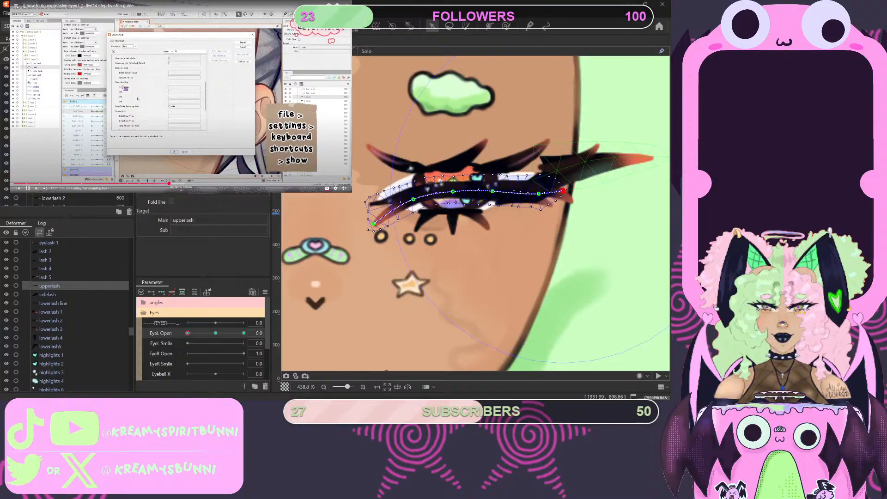
key(space)
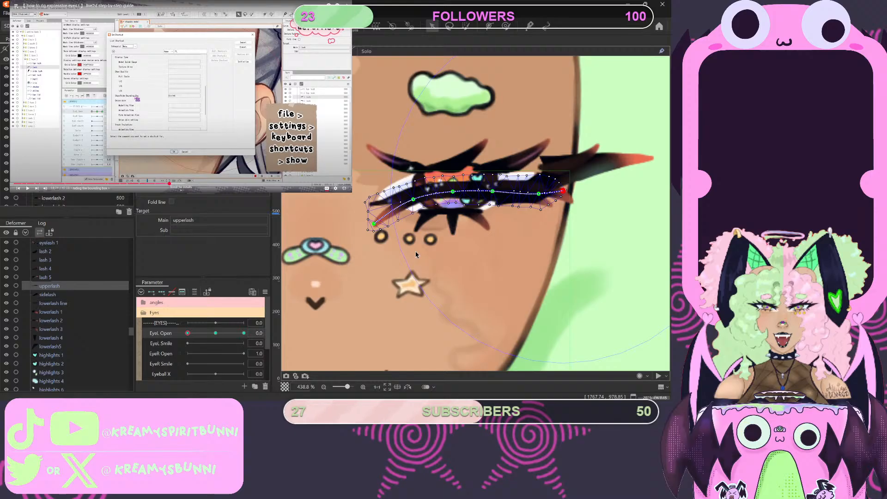
- Test showing and hiding the upperlash's bounding box, and play the tutorial's lash-closing part before pausing it
key(ctrl+h)
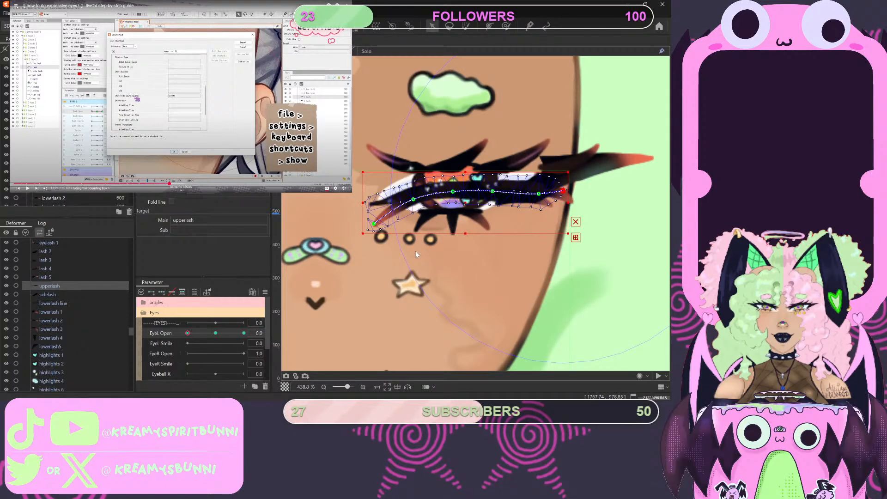
key(ctrl+h)
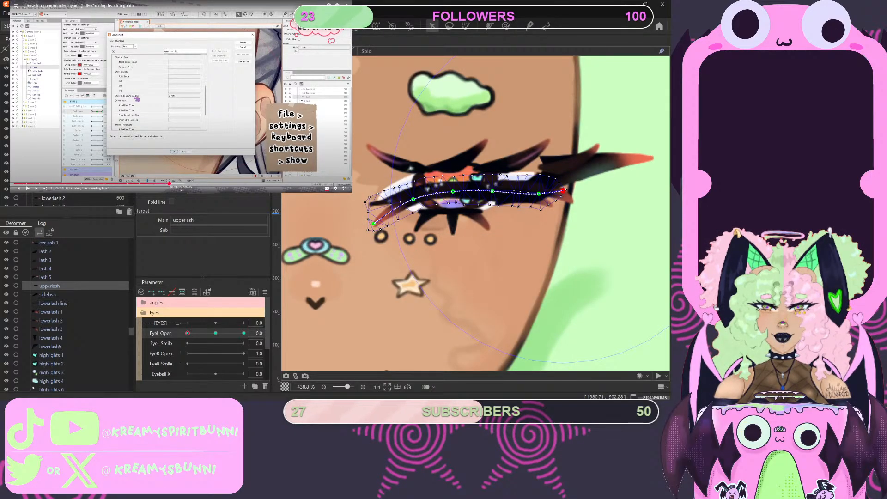
click(177, 75)
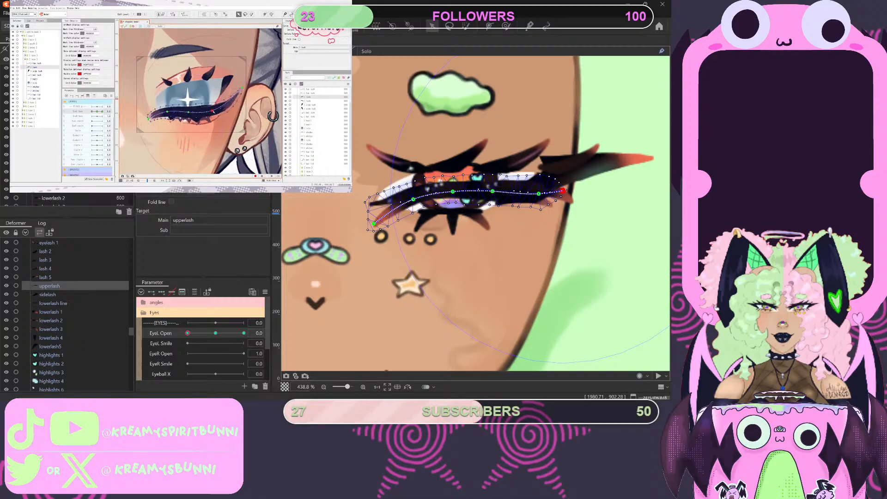
mouse_move(172, 86)
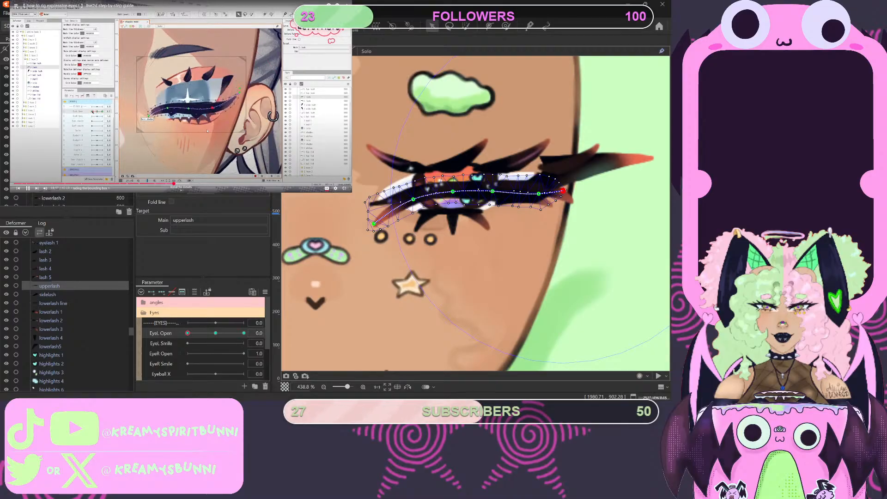
key(space)
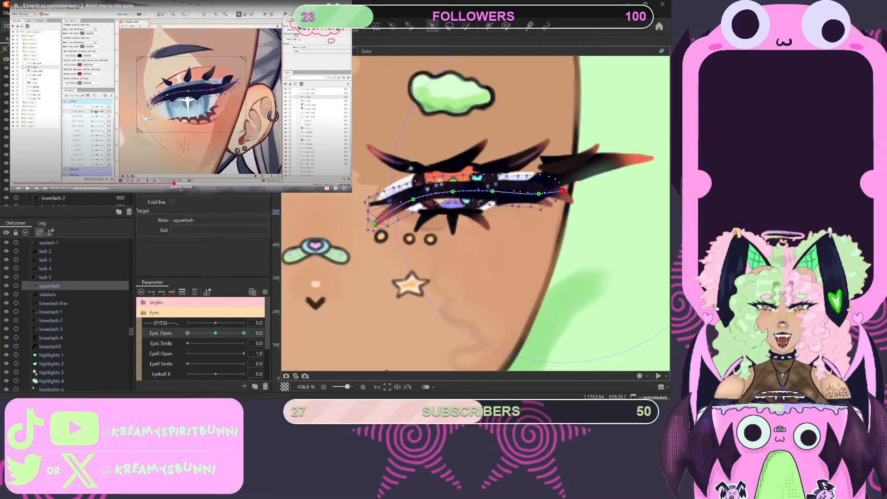
- At EyeL Open 0, lower the upperlash's four middle deform-path points to bend the lash along the lower lid, and reselect the upperlash
scroll(566, 306, down, 3)
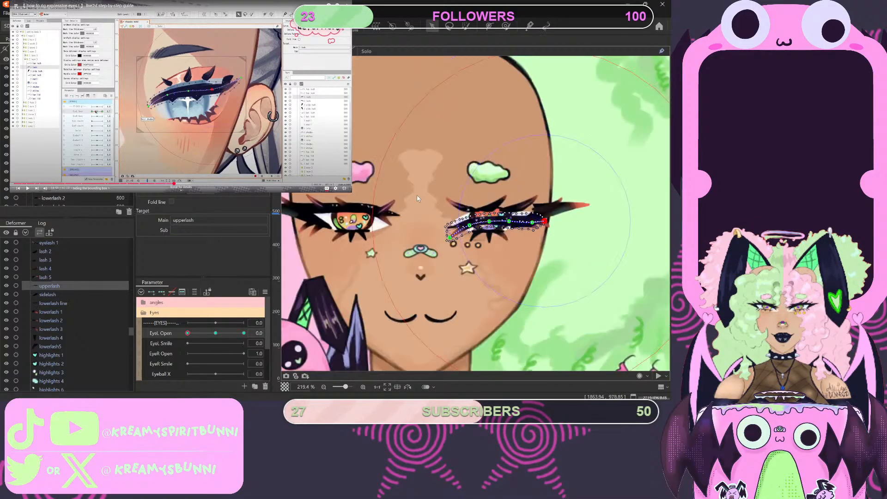
scroll(566, 306, up, 3)
scroll(566, 306, down, 3)
scroll(531, 296, up, 4)
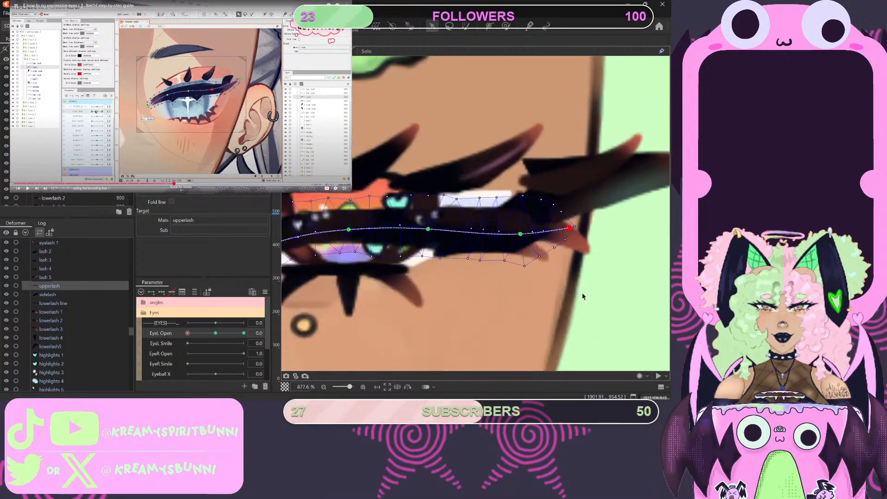
scroll(500, 287, down, 4)
scroll(474, 290, up, 4)
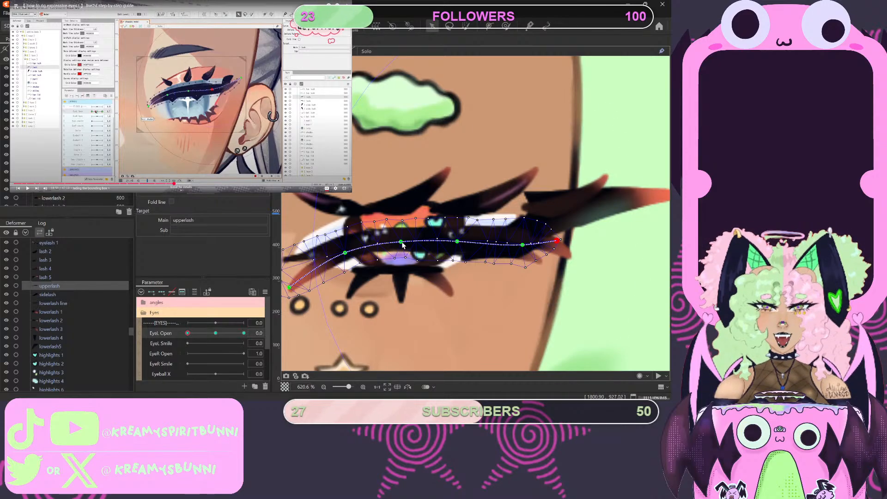
drag(400, 246, 401, 261)
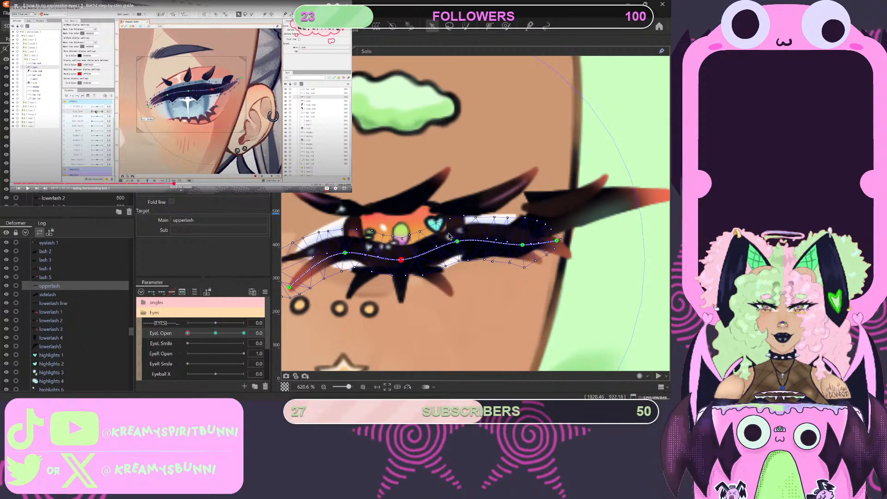
drag(458, 241, 462, 260)
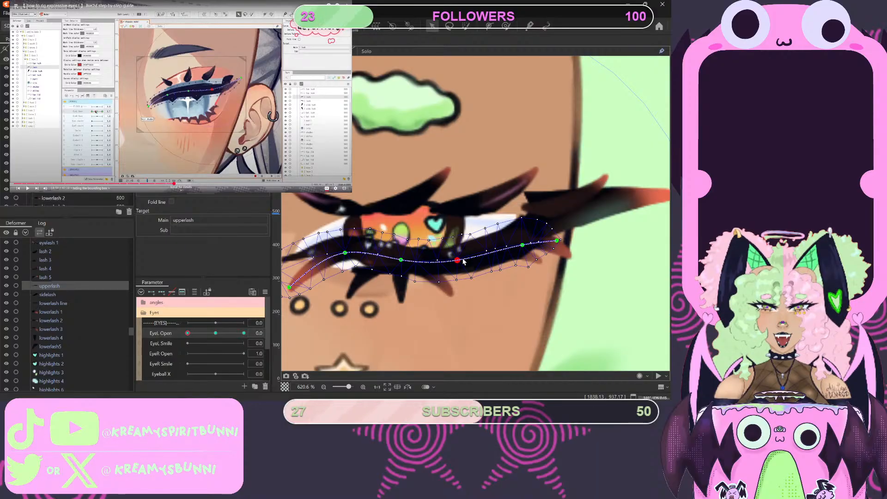
drag(345, 253, 339, 270)
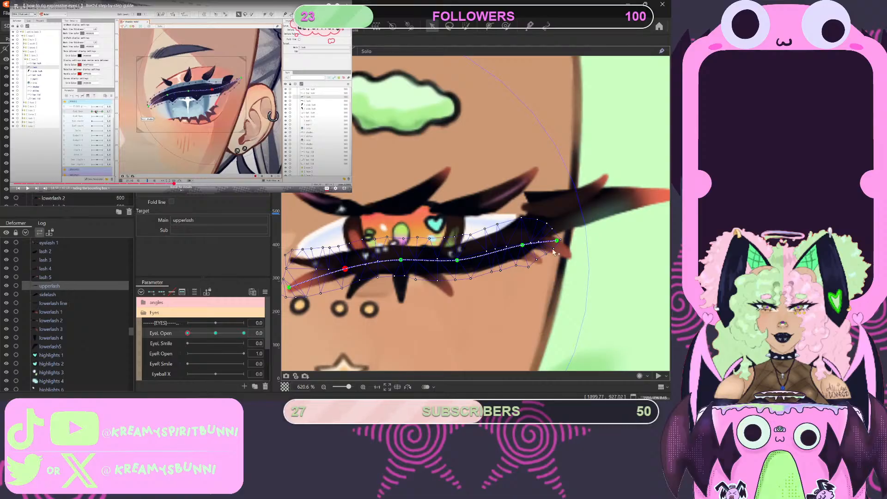
drag(523, 249, 531, 264)
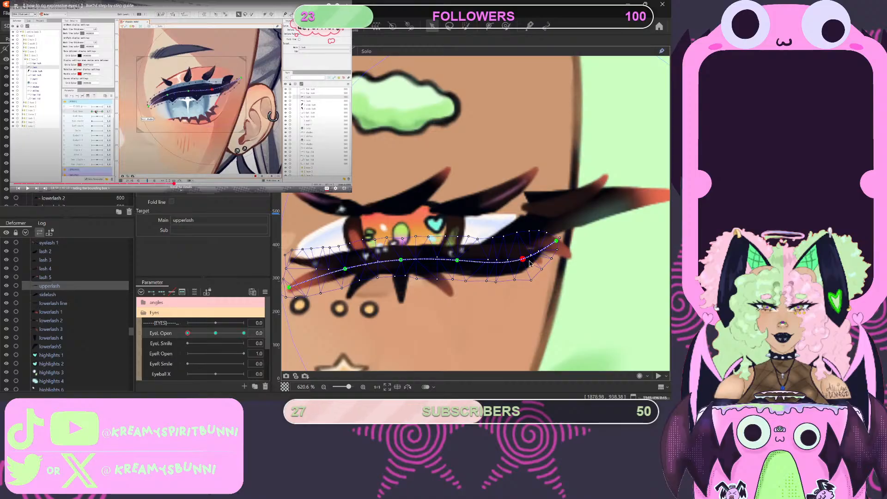
click(526, 295)
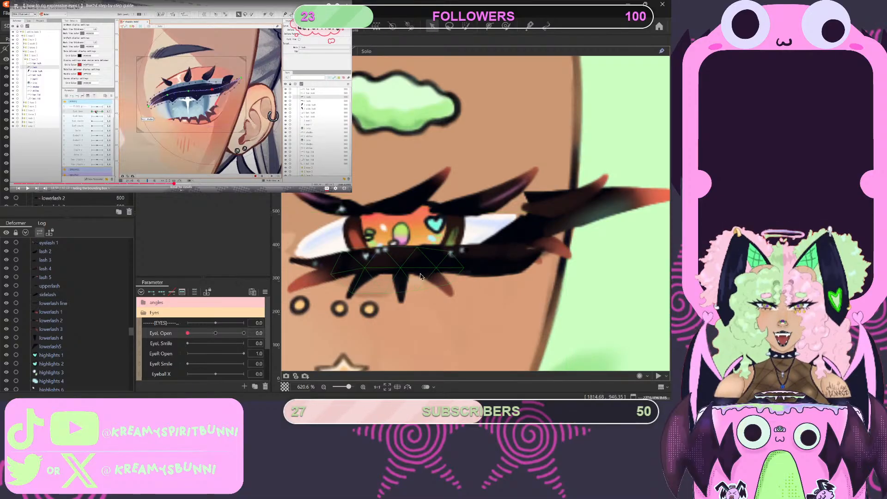
click(406, 266)
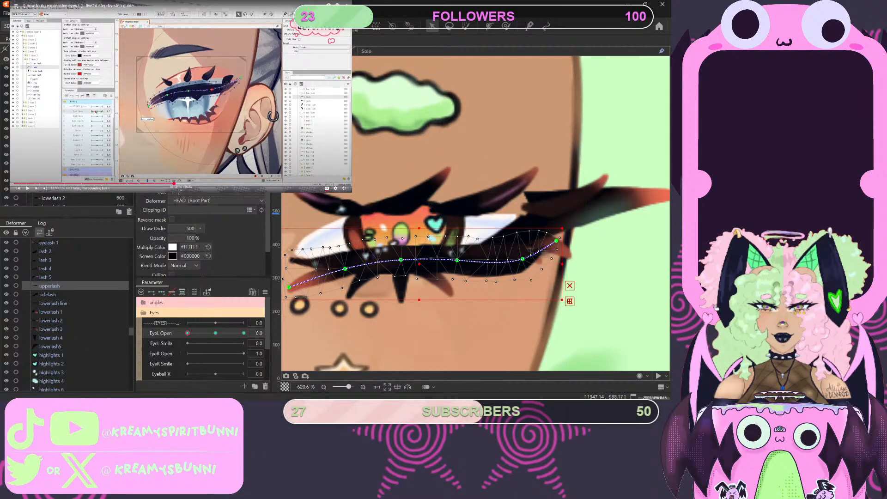
- Watch the tutorial's part on refining the closed upper lash and testing EyeL Open, pausing it when the lower lash comes up
key(space)
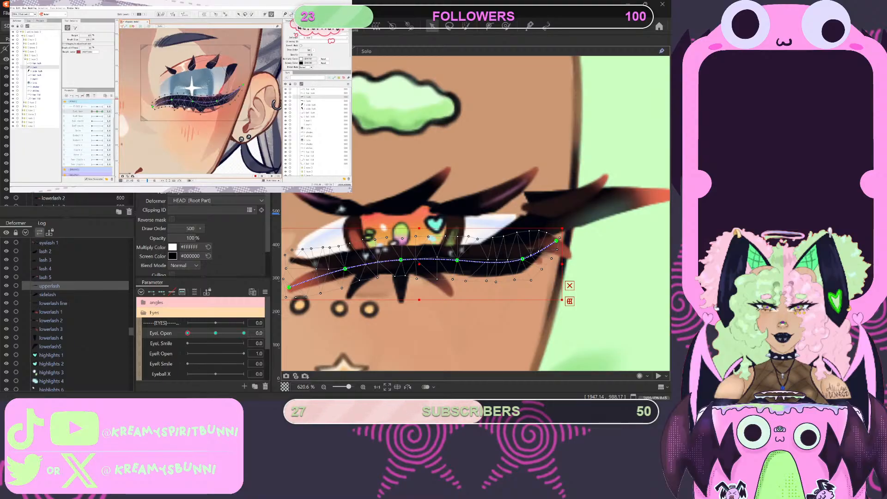
mouse_move(224, 130)
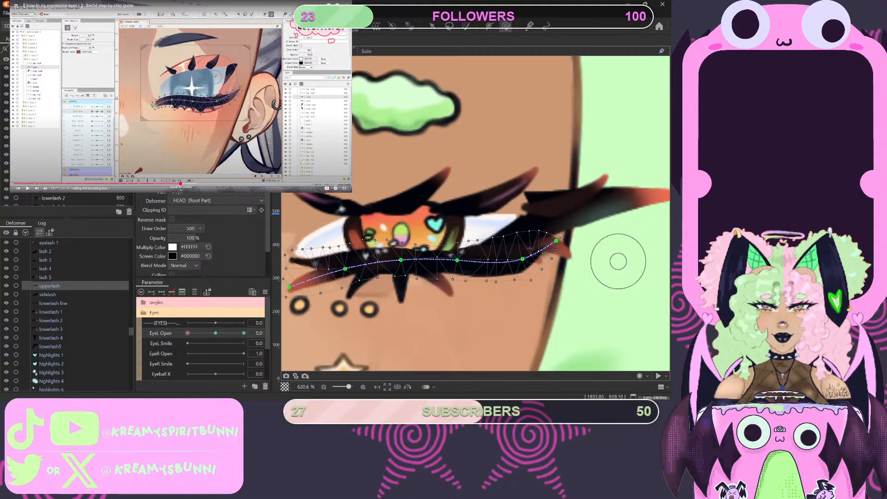
click(245, 118)
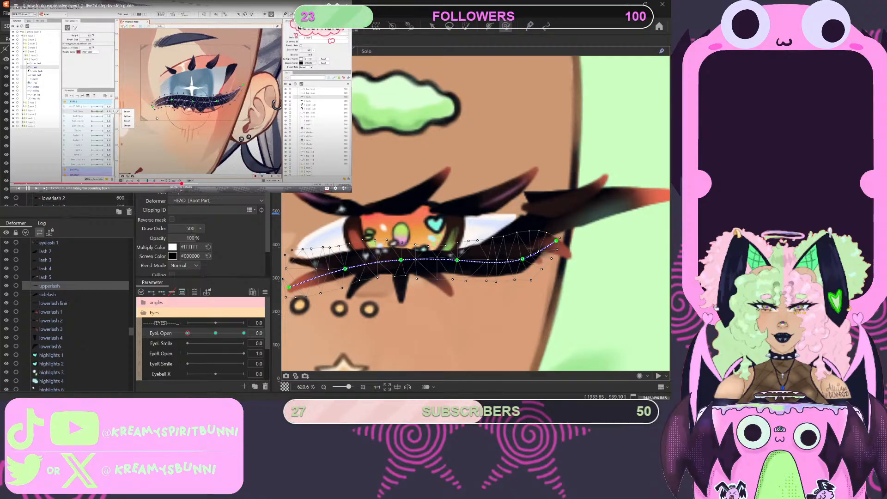
mouse_move(157, 117)
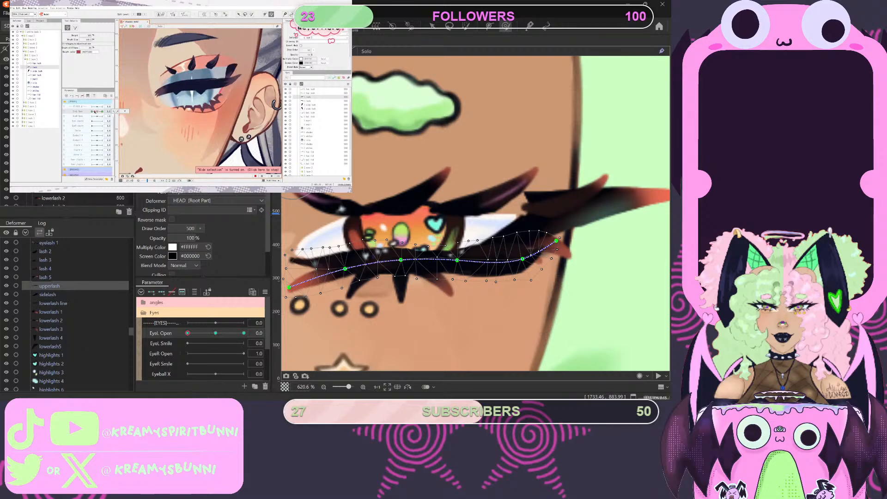
mouse_move(187, 333)
mouse_down()
mouse_move(222, 335)
mouse_move(180, 338)
mouse_up()
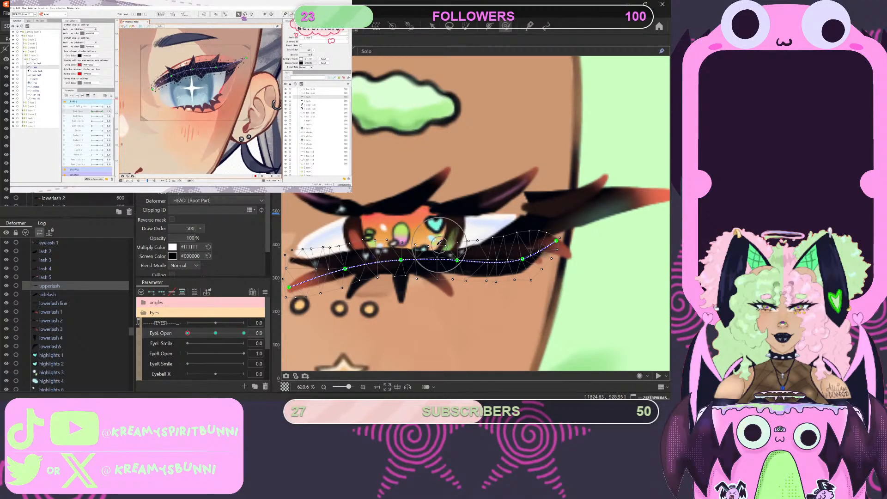
mouse_move(432, 245)
mouse_down()
mouse_move(427, 237)
mouse_move(453, 239)
mouse_up()
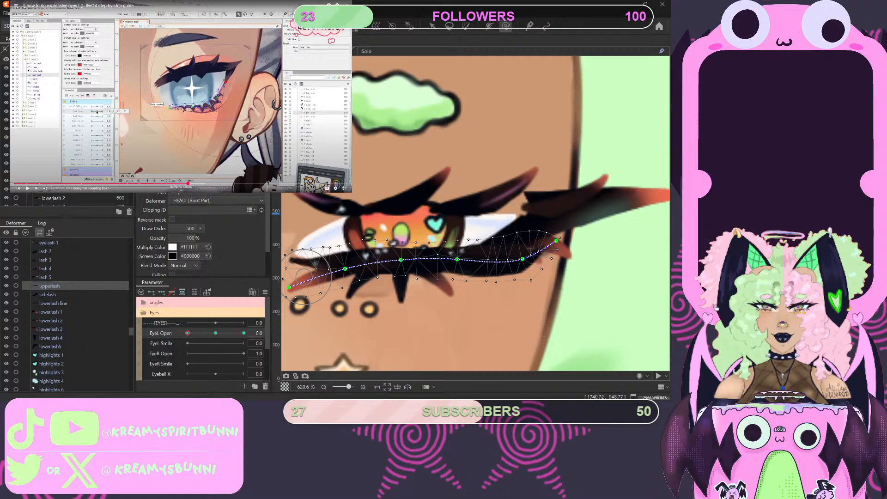
- Select the lowerlash line with the arrow tool and rewind the tutorial to its manual mesh and path deformer part
scroll(69, 314, down, 3)
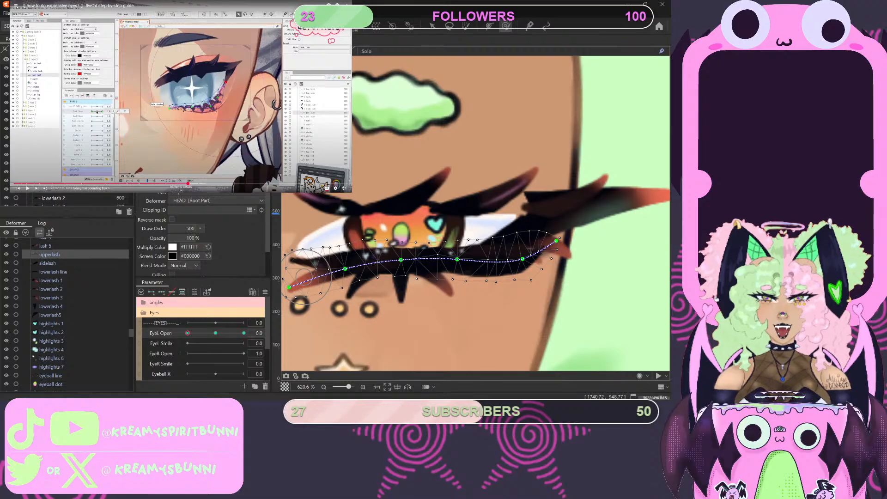
scroll(69, 314, up, 3)
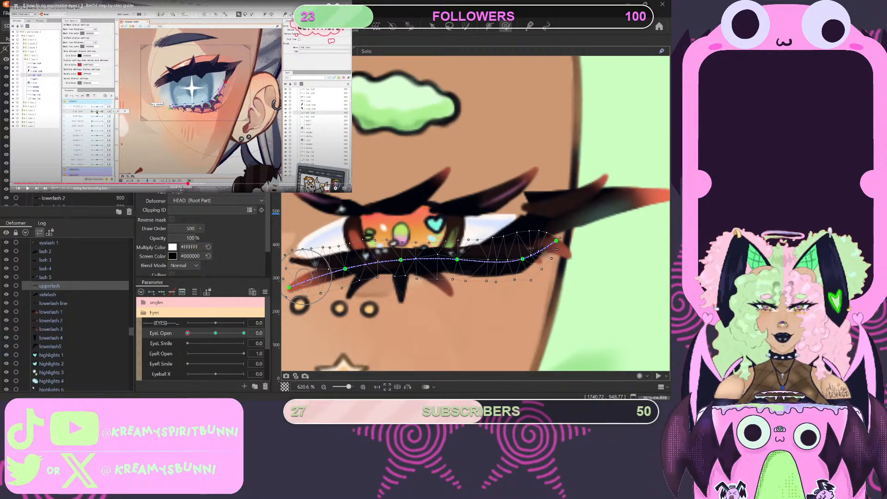
click(53, 303)
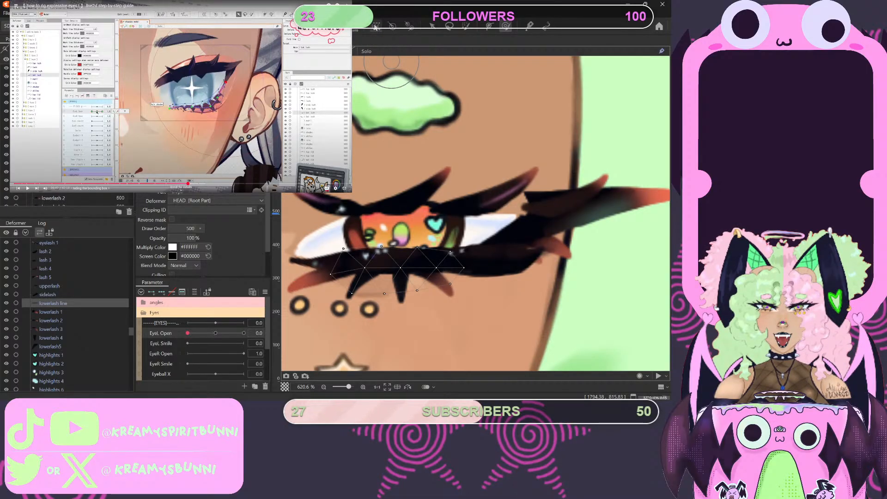
scroll(411, 241, down, 3)
scroll(441, 268, up, 1)
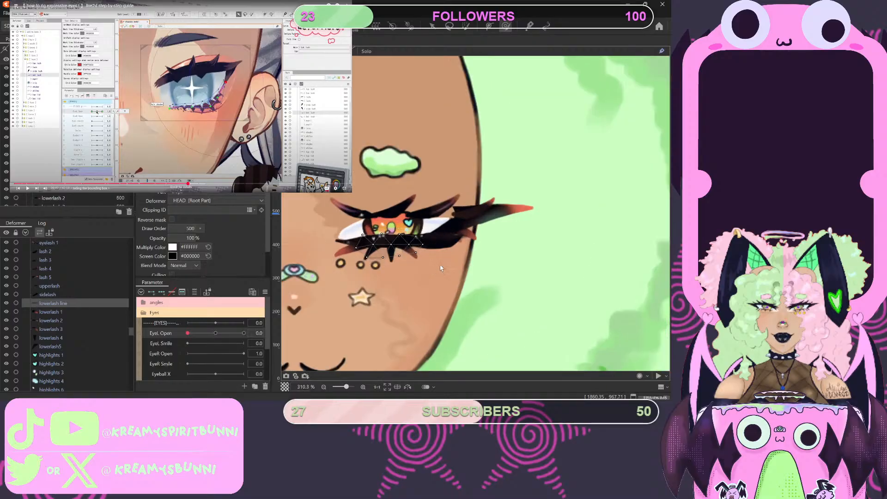
scroll(441, 267, down, 3)
scroll(438, 272, up, 3)
scroll(436, 277, down, 2)
scroll(434, 284, up, 2)
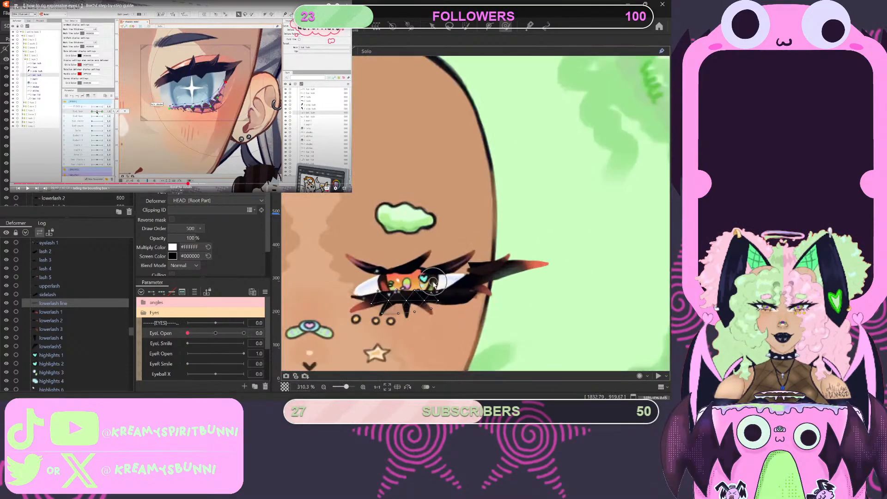
scroll(434, 284, up, 1)
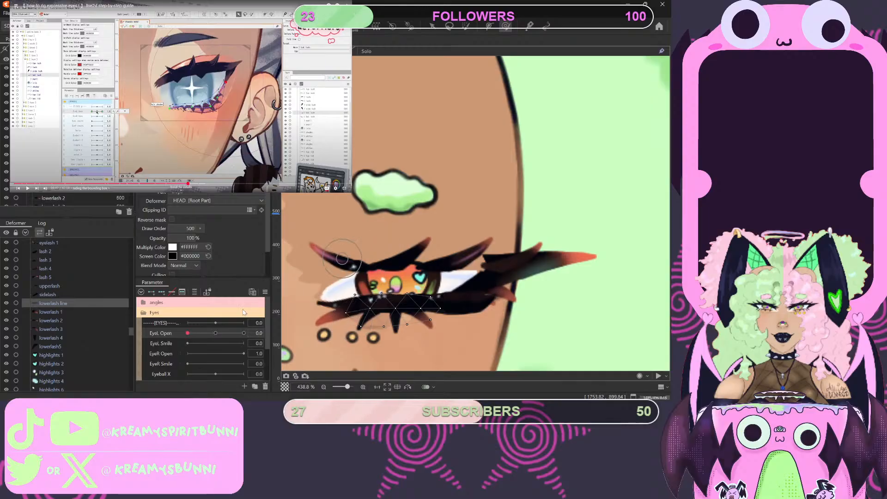
click(431, 27)
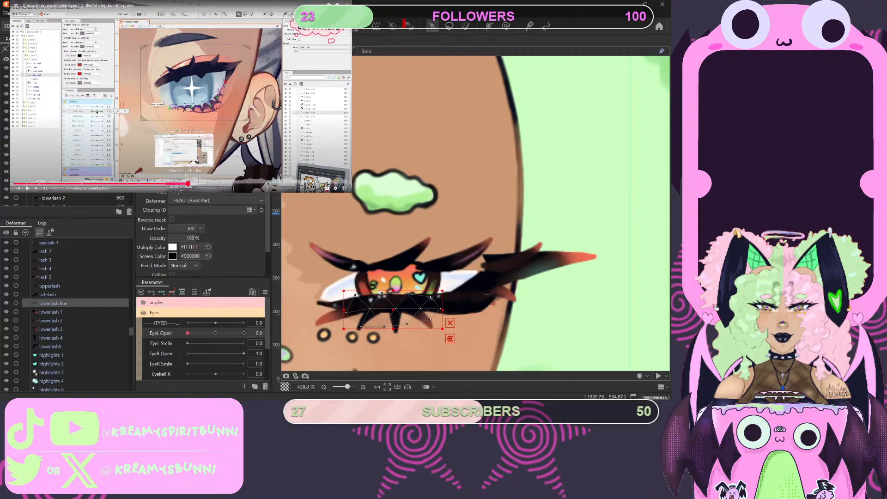
drag(182, 184, 154, 184)
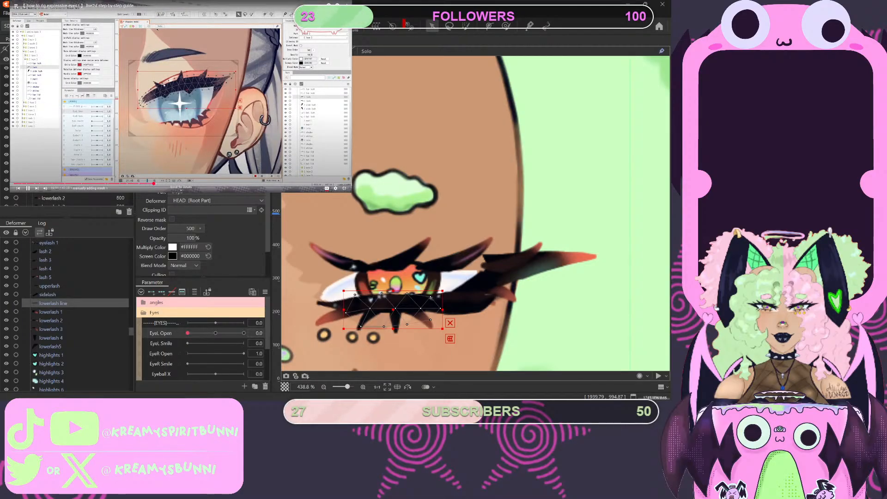
drag(153, 184, 154, 184)
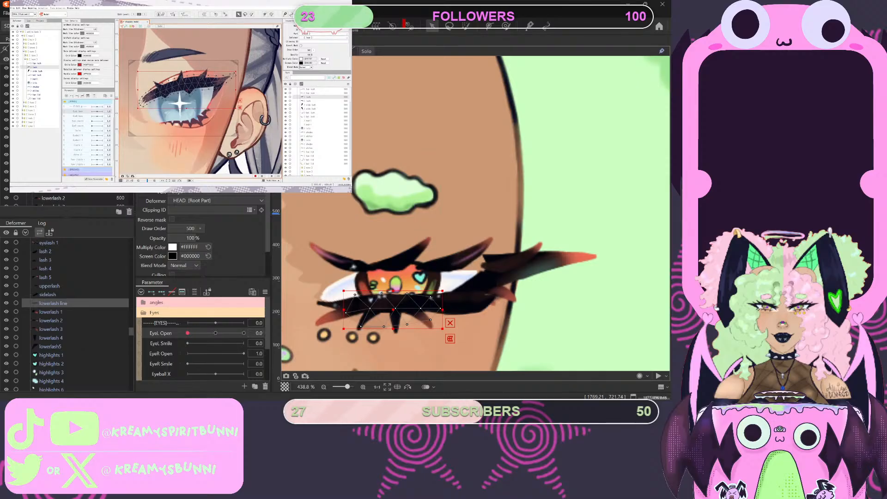
- Replace the lowerlash line's mesh with a hand-placed outline of vertices around the line, and connect them into triangles
key(ctrl+e)
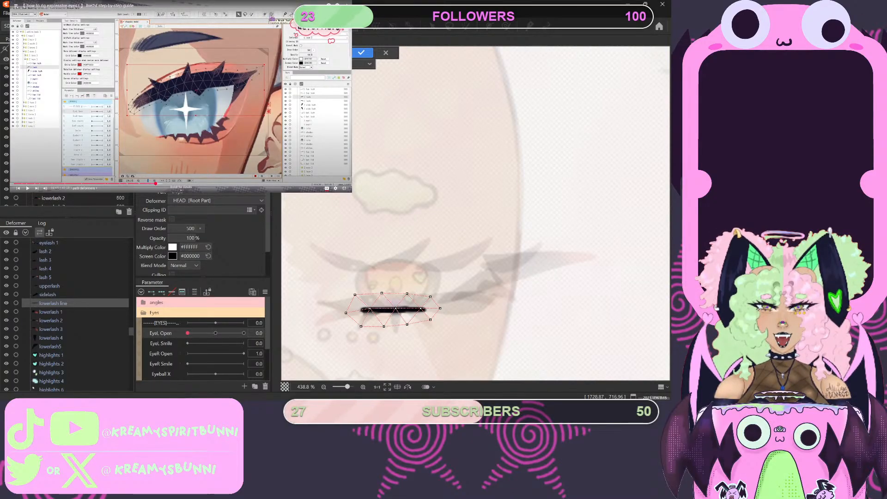
mouse_move(440, 313)
mouse_down()
mouse_move(452, 291)
mouse_move(405, 292)
mouse_move(382, 331)
mouse_move(362, 317)
mouse_up()
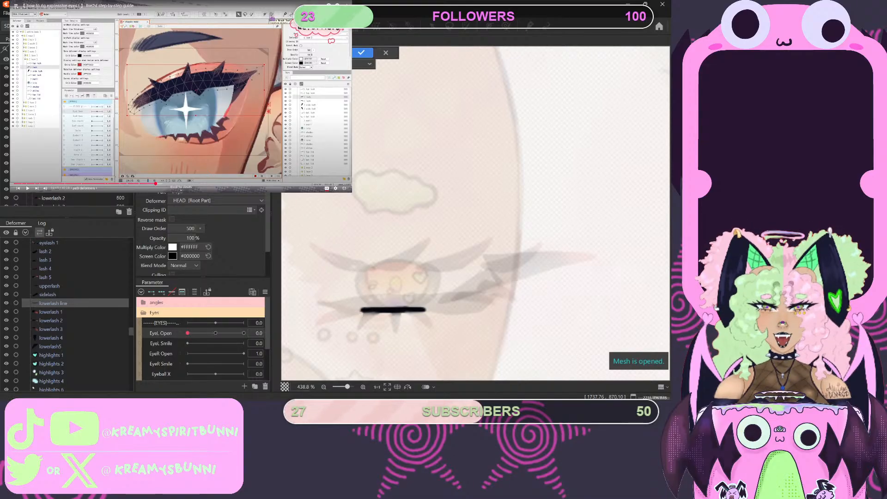
scroll(381, 319, up, 3)
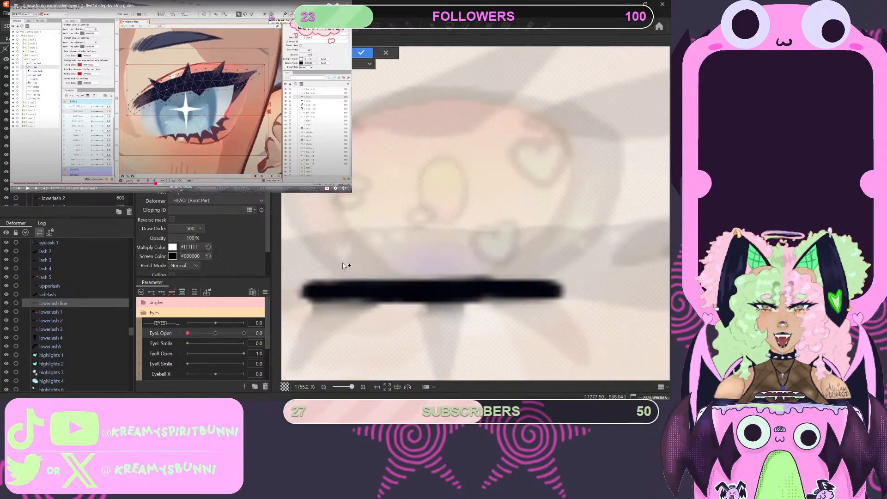
scroll(344, 265, down, 1)
click(328, 259)
click(341, 261)
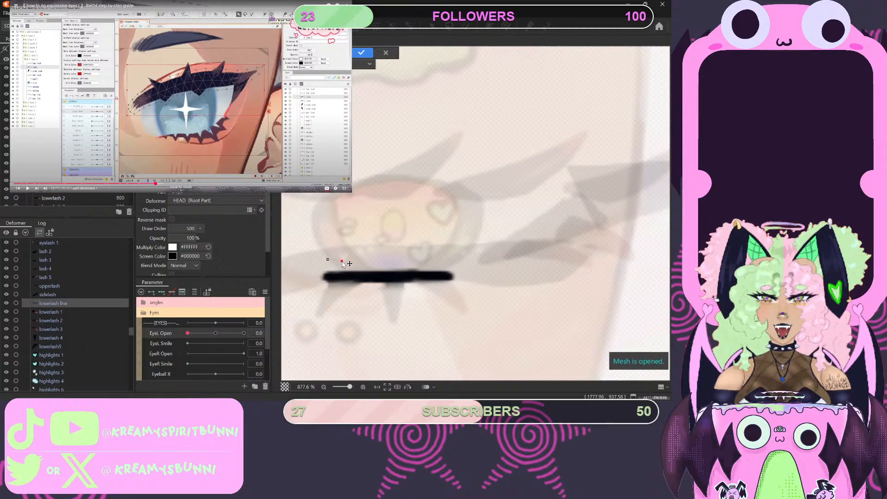
click(405, 259)
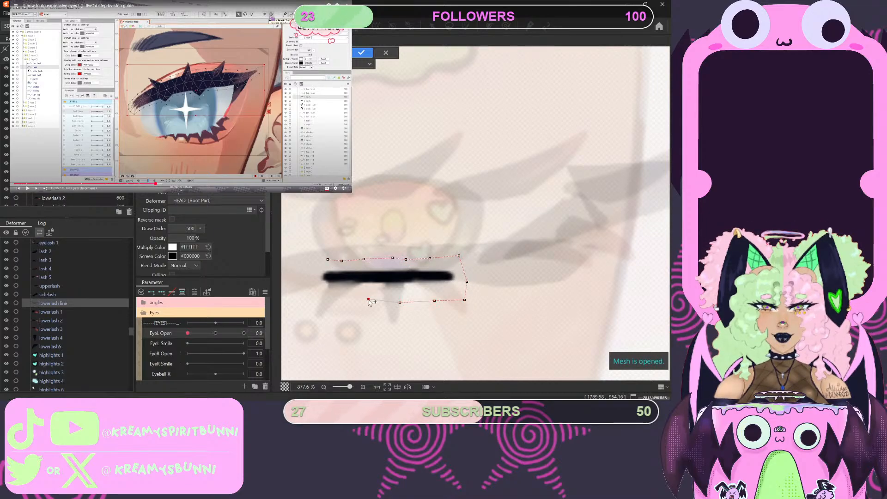
click(311, 275)
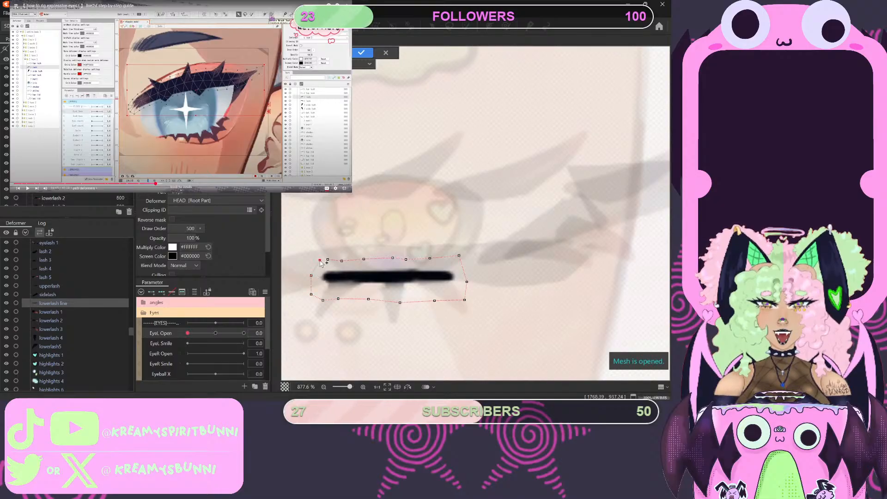
click(319, 260)
click(328, 260)
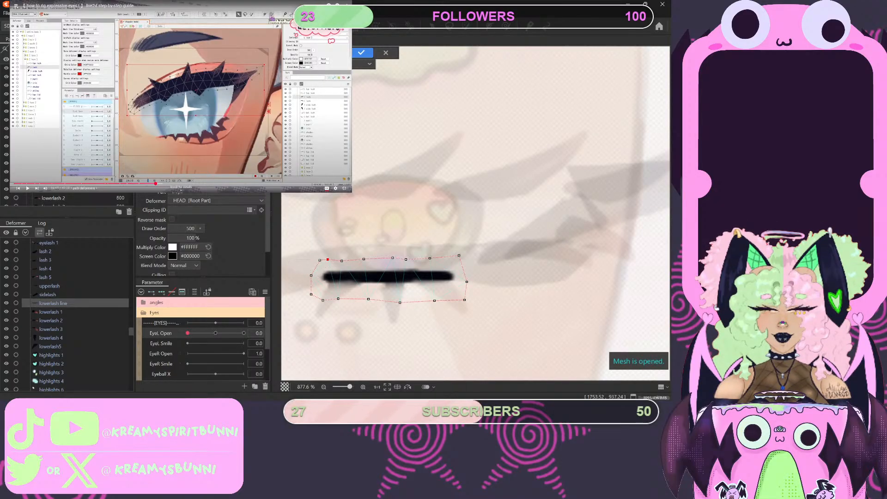
click(311, 276)
click(296, 53)
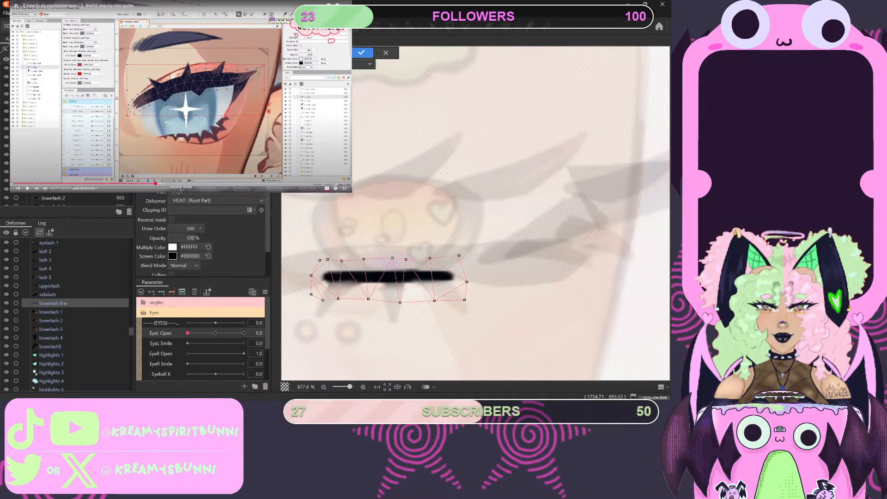
- Pull the mesh outline's lower vertices closer to the lowerlash line and apply the edited mesh
click(322, 300)
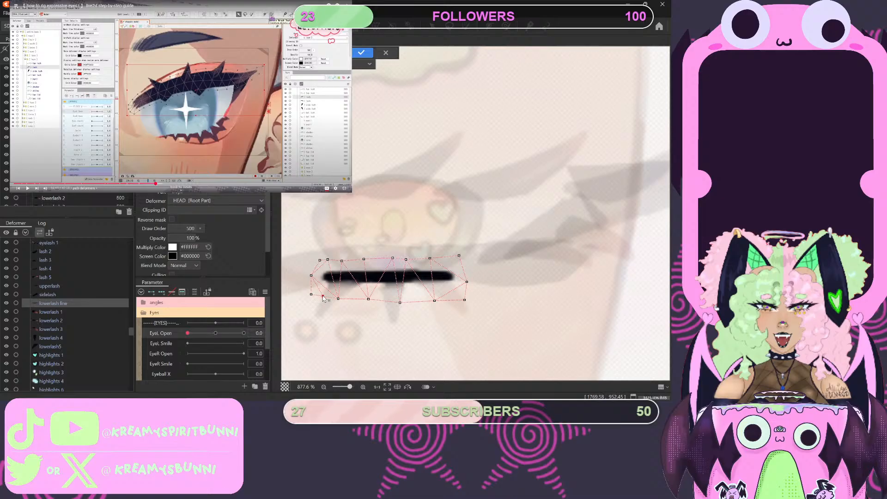
drag(313, 294, 315, 292)
drag(369, 301, 435, 296)
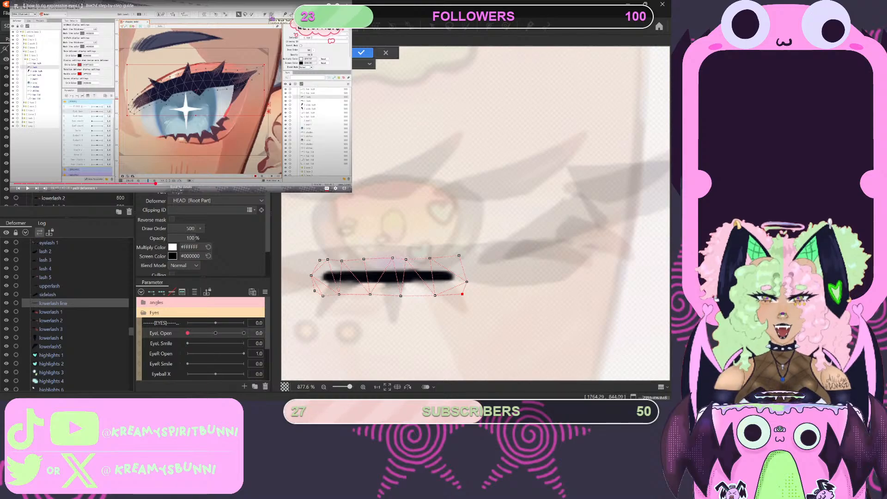
click(359, 53)
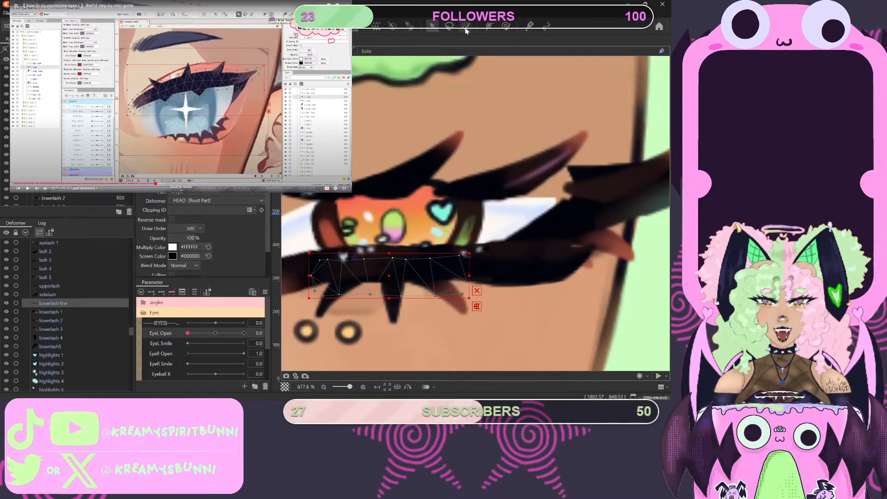
- At EyeL Open 2, place a six-point deform path along the lowerlash line, and return EyeL Open to 0
click(491, 28)
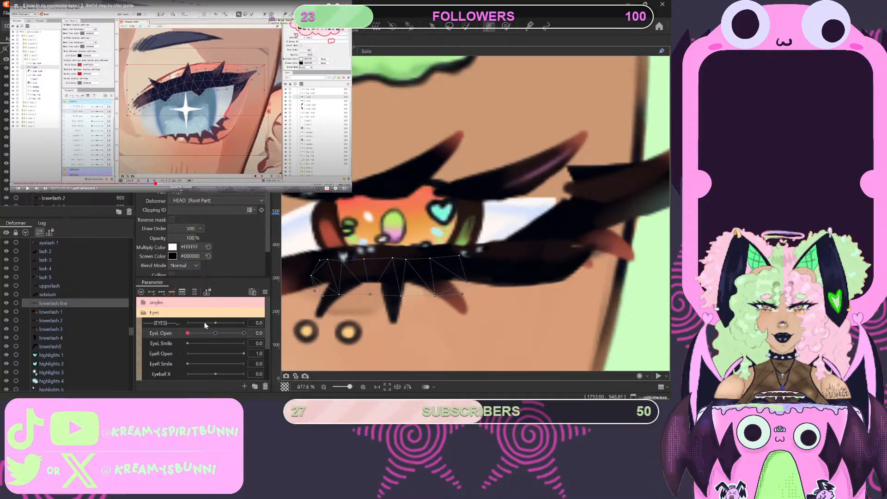
drag(185, 336, 237, 330)
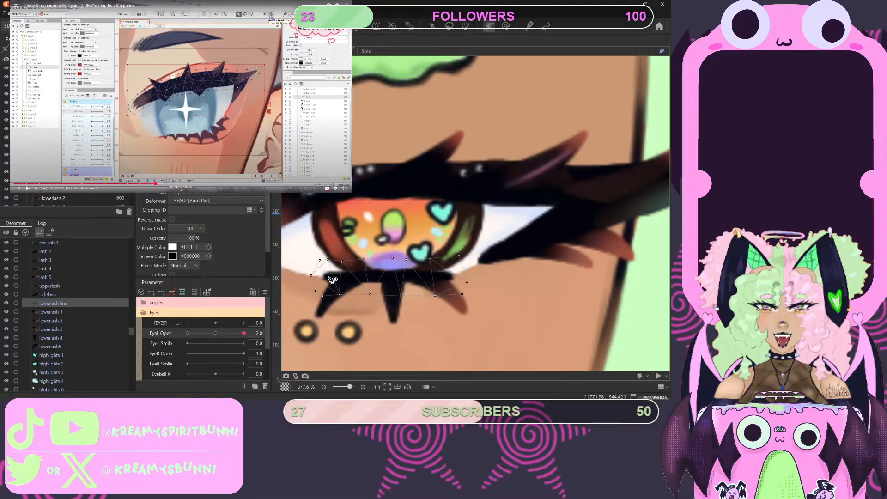
click(328, 277)
click(354, 277)
click(369, 275)
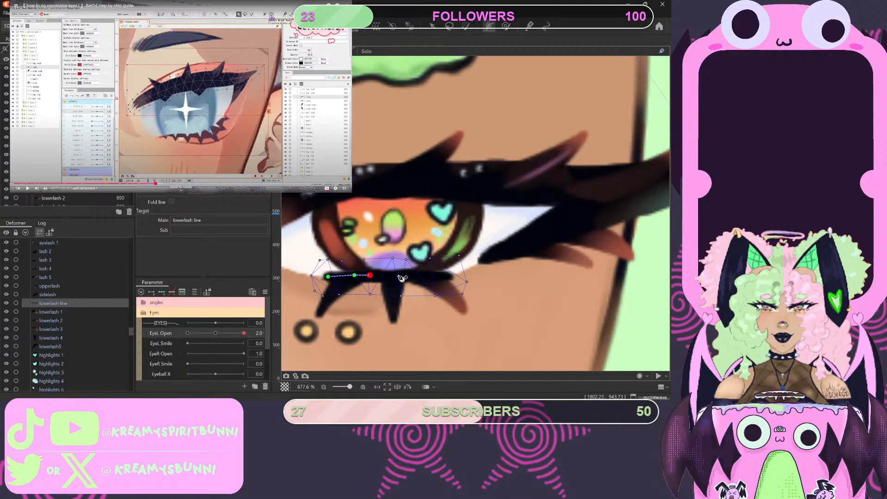
click(398, 276)
click(443, 277)
drag(244, 334, 147, 354)
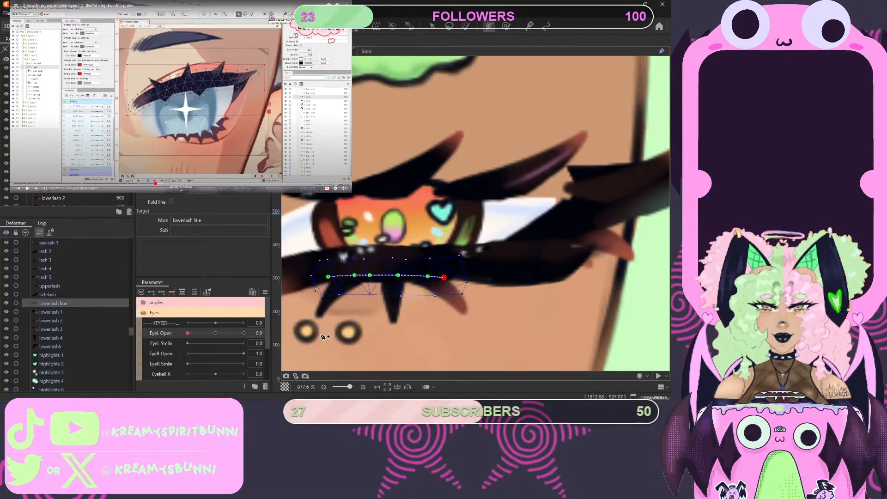
- Scrub through the tutorial's lash-closing part to review how the upper and lower lashes are shaped for the closed eye
drag(161, 184, 167, 183)
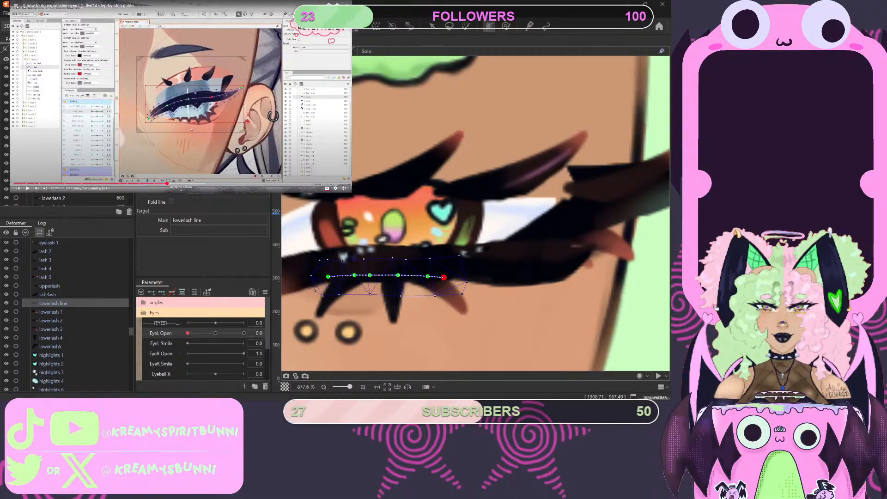
key(space)
key(space)
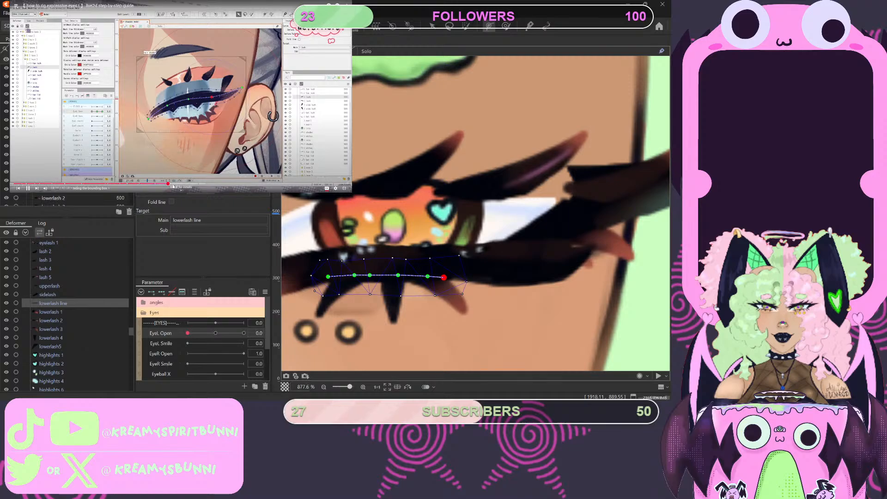
click(187, 184)
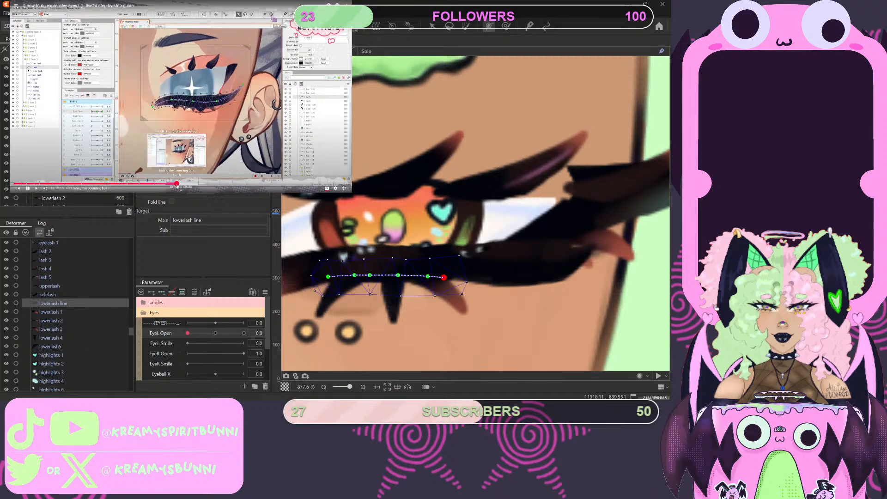
click(199, 184)
click(192, 183)
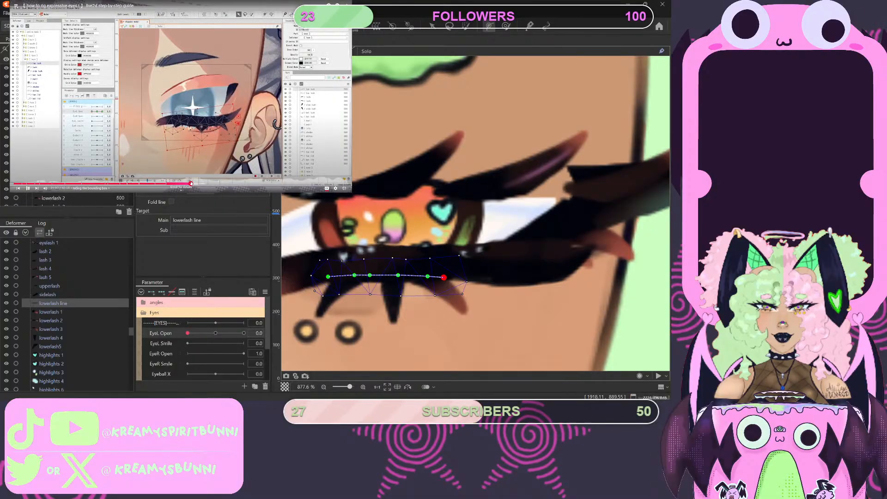
click(184, 184)
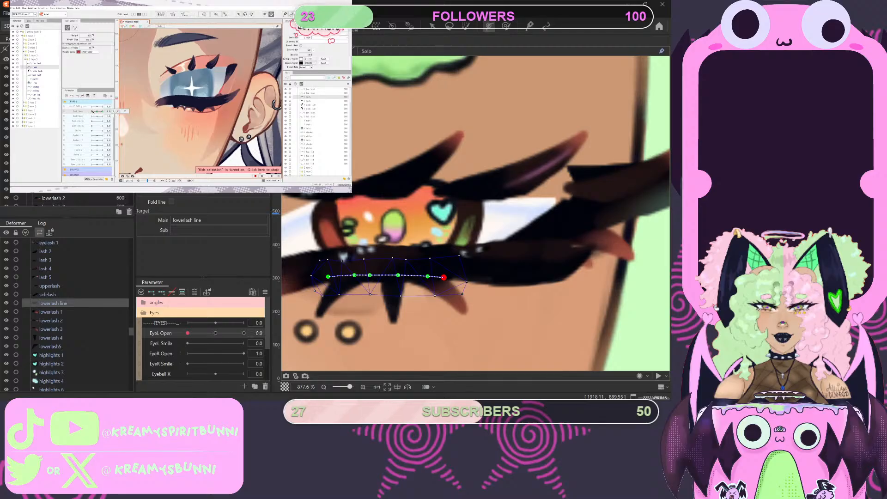
mouse_move(290, 114)
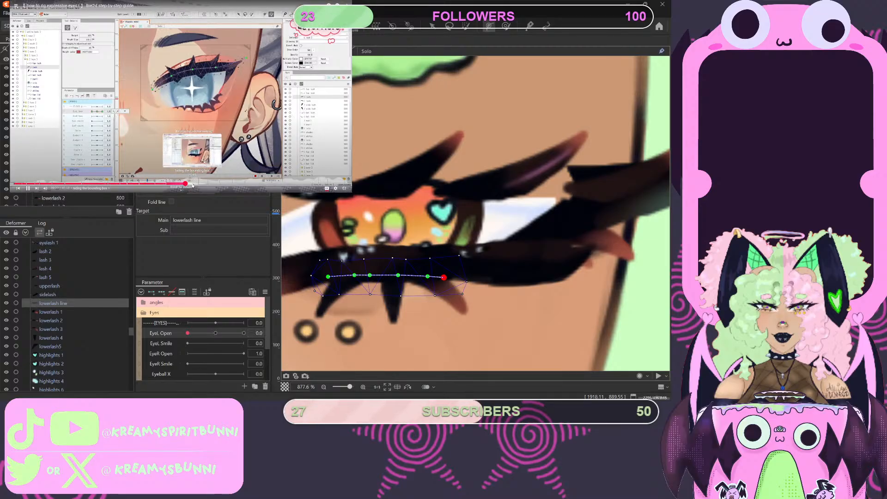
click(192, 183)
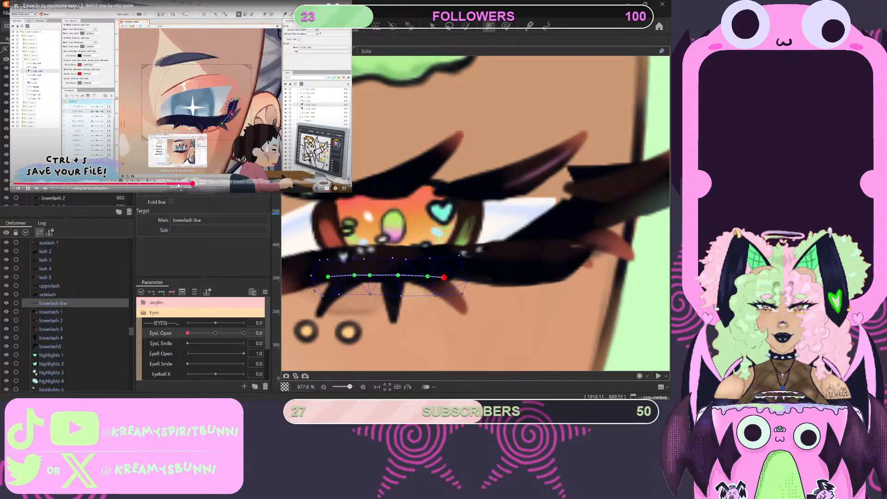
click(178, 184)
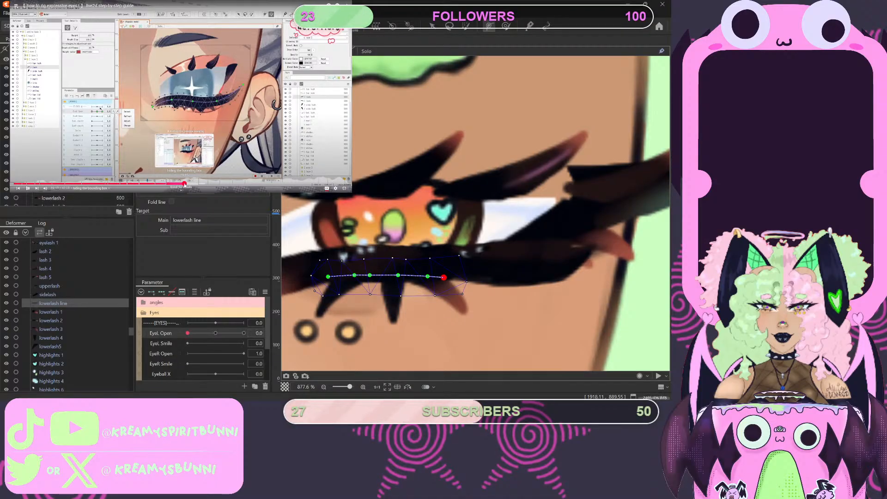
click(185, 184)
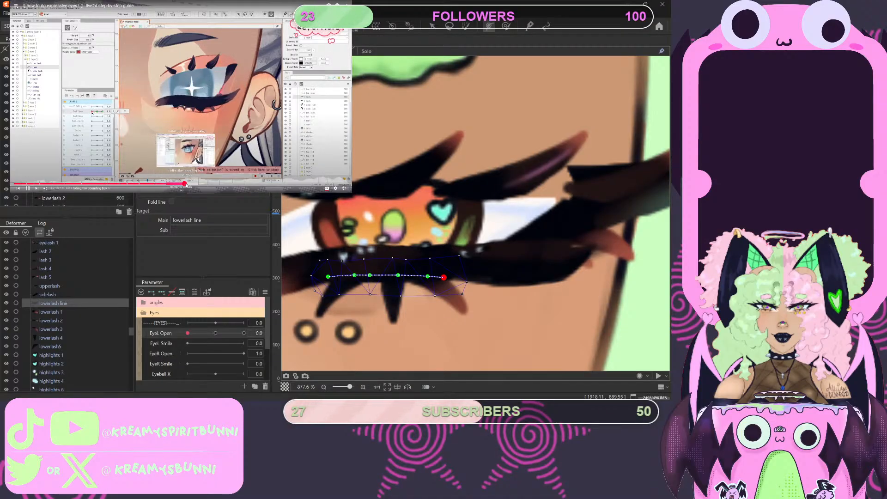
click(187, 184)
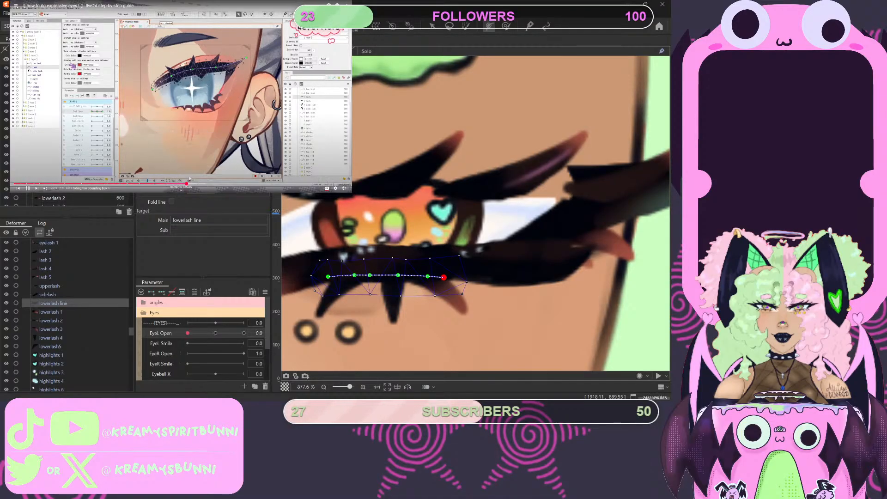
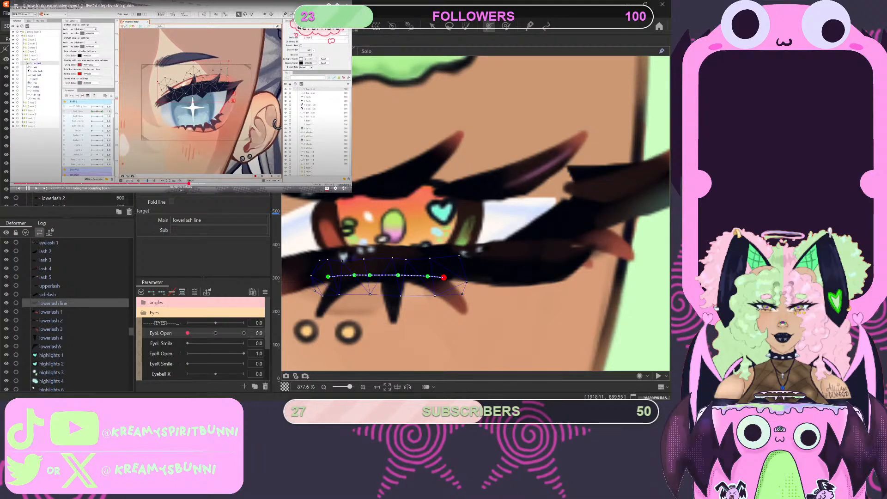
- Play the tutorial's part on closing the upper lash and stop where the lash is flipped down over the lower lash line
key(space)
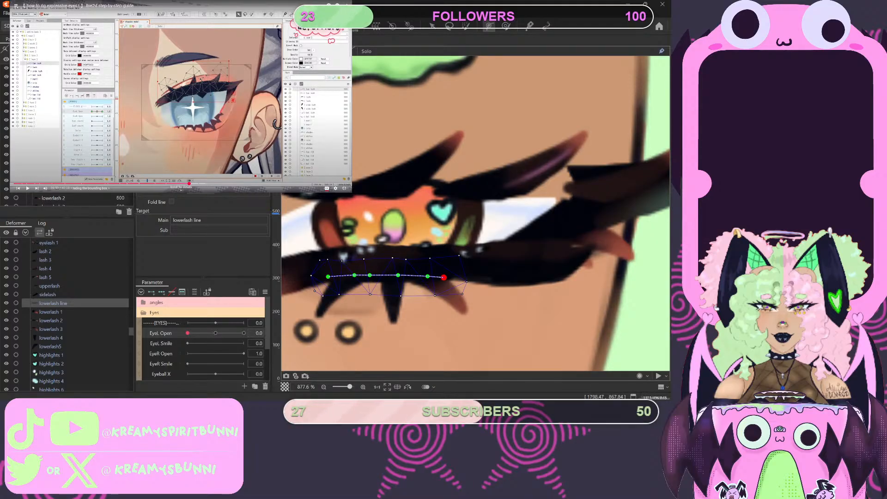
click(45, 251)
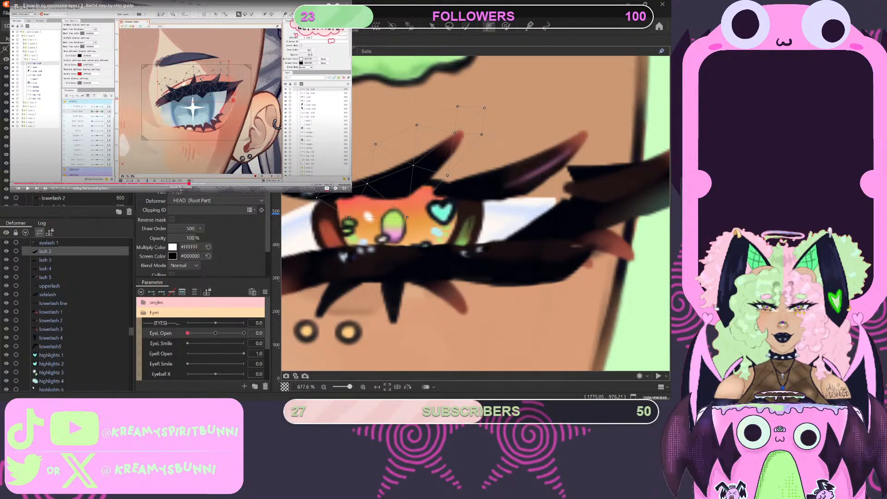
click(159, 131)
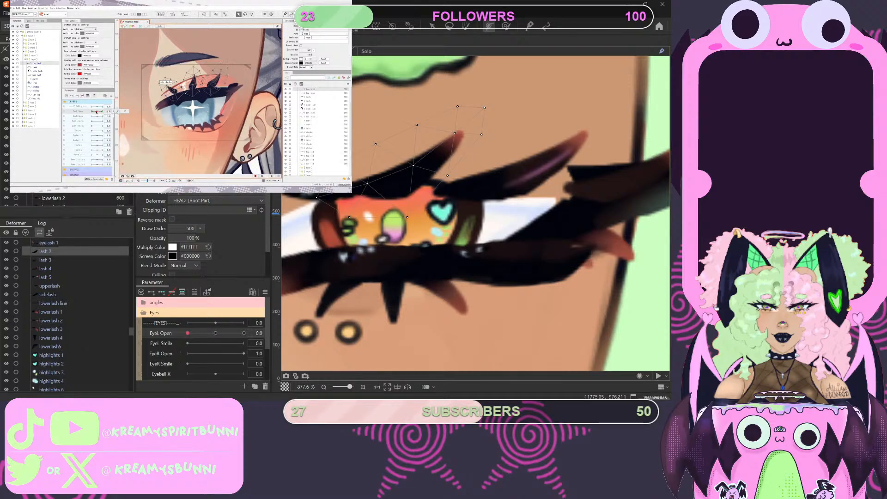
mouse_move(158, 132)
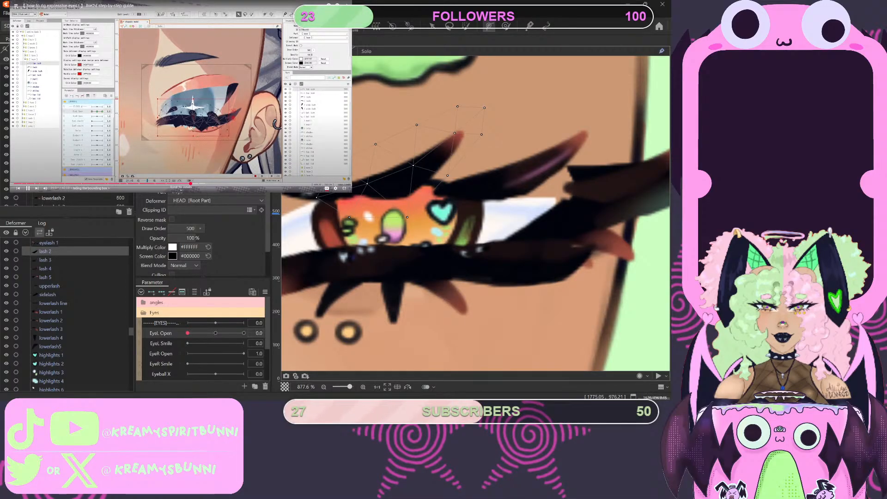
click(190, 128)
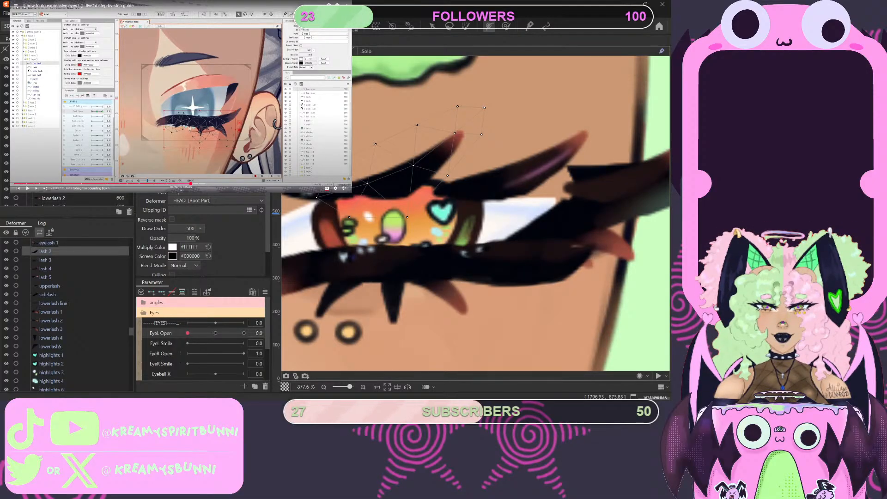
- Check eyelash 1 and the separate lash meshes one by one to identify which upper lash each belongs to
click(45, 260)
click(45, 268)
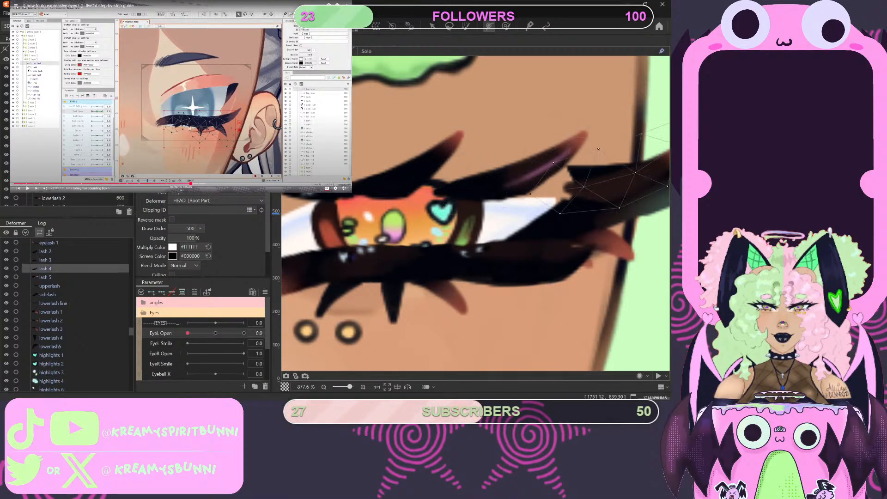
scroll(573, 231, down, 4)
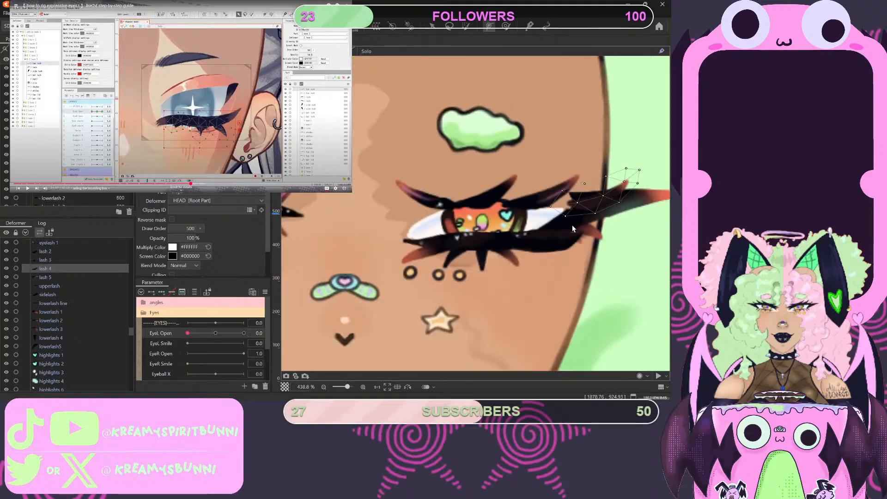
scroll(572, 224, up, 4)
click(45, 277)
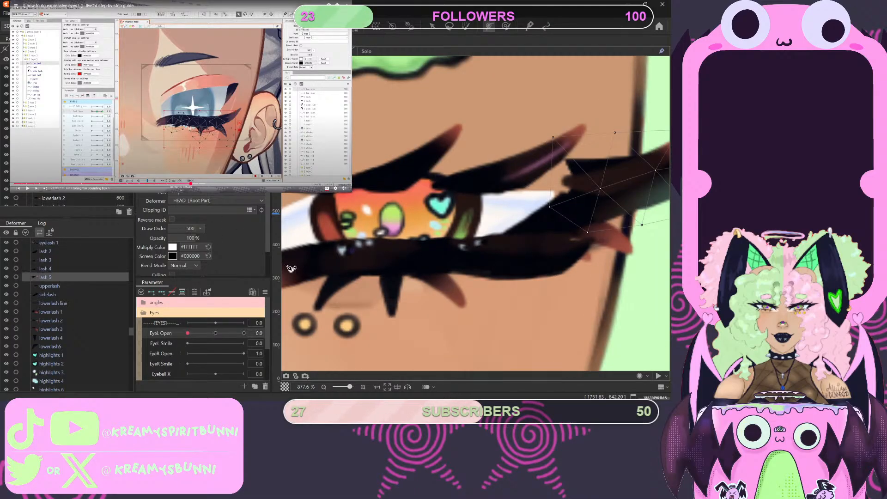
scroll(453, 293, down, 2)
click(45, 269)
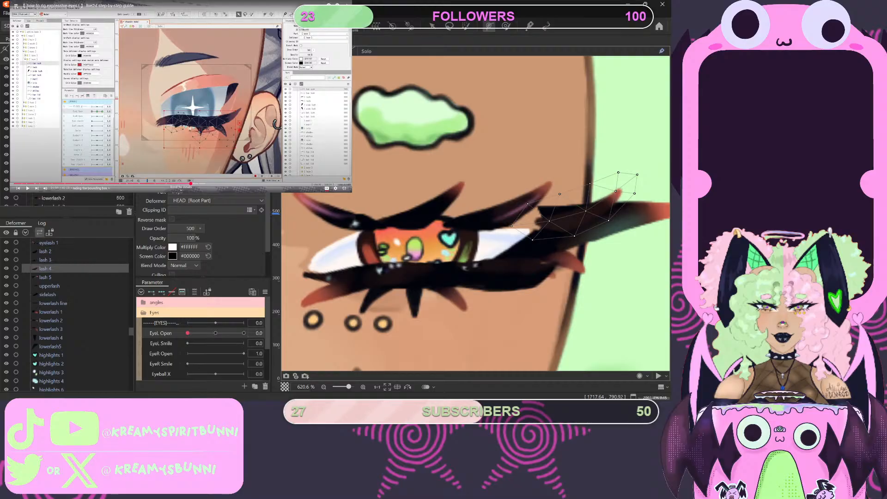
scroll(67, 134, down, 2)
click(45, 251)
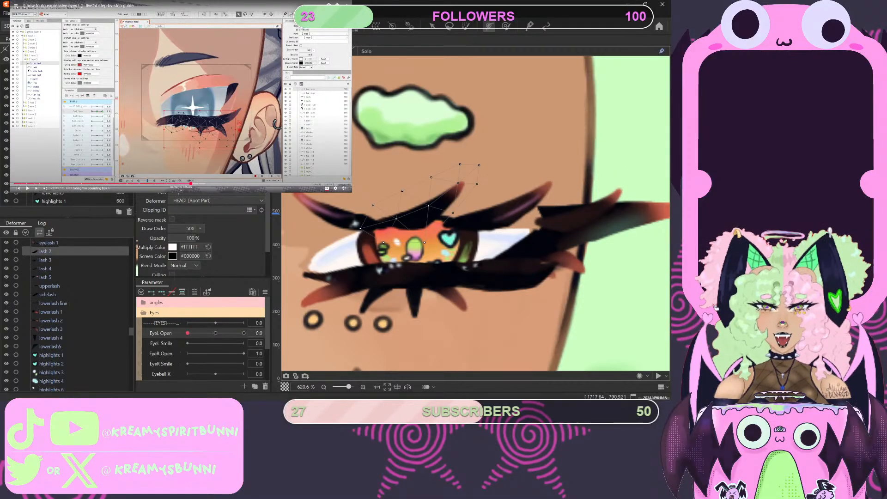
click(48, 242)
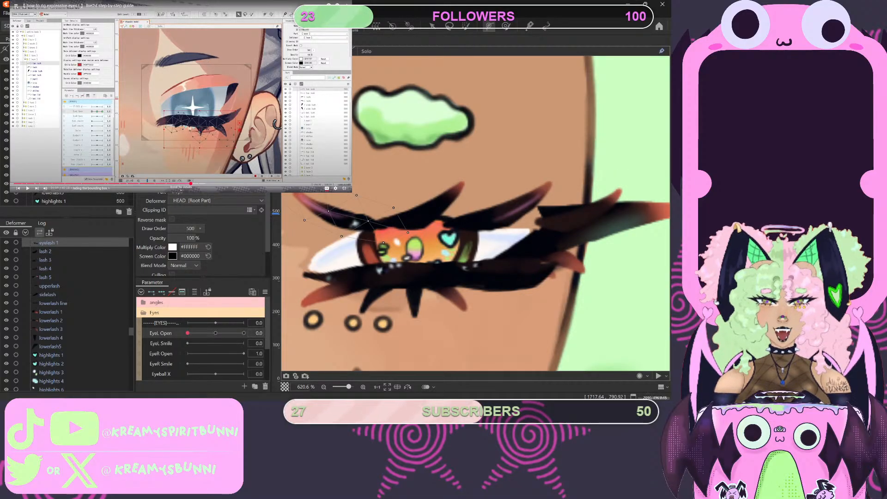
- Select eyelash 1 through lash 4 together and flip them downward onto the lower lash line at EyeL Open 0
click(45, 277)
click(45, 268)
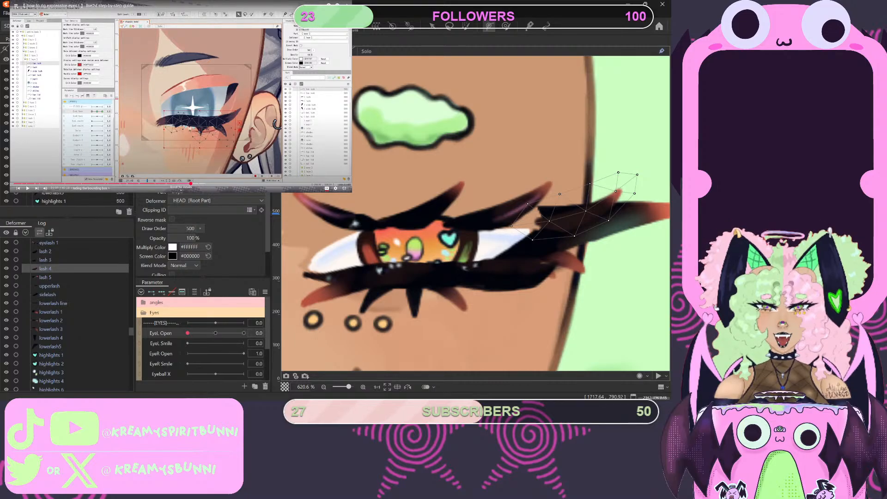
shift+click(48, 243)
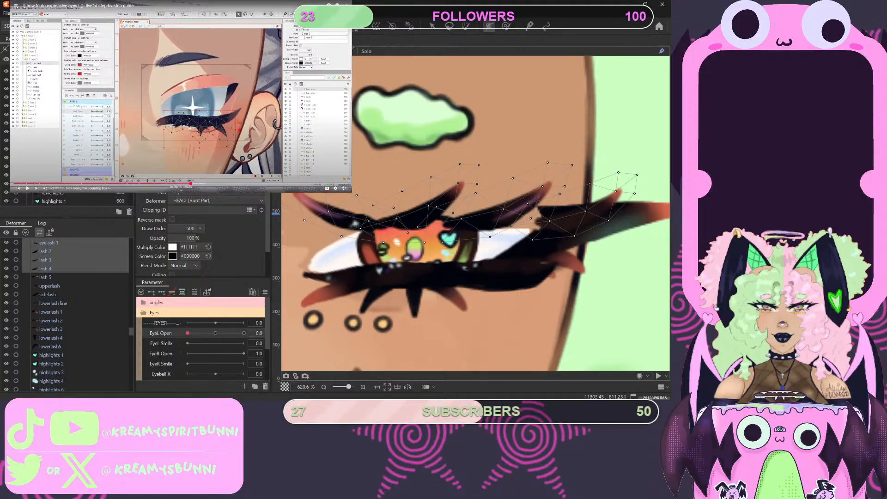
key(ctrl+e)
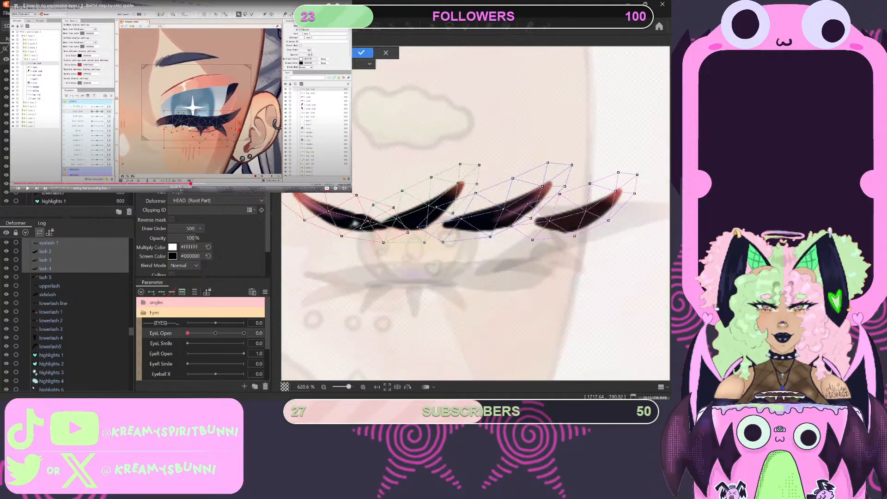
click(368, 54)
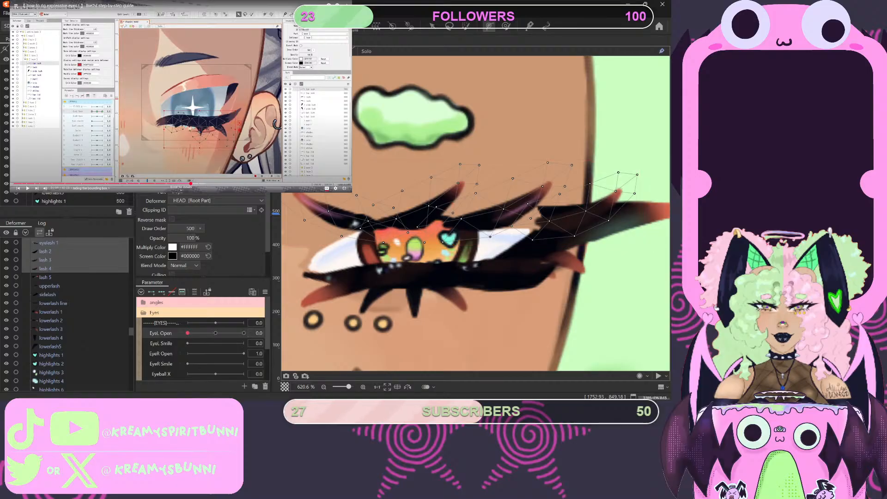
click(433, 27)
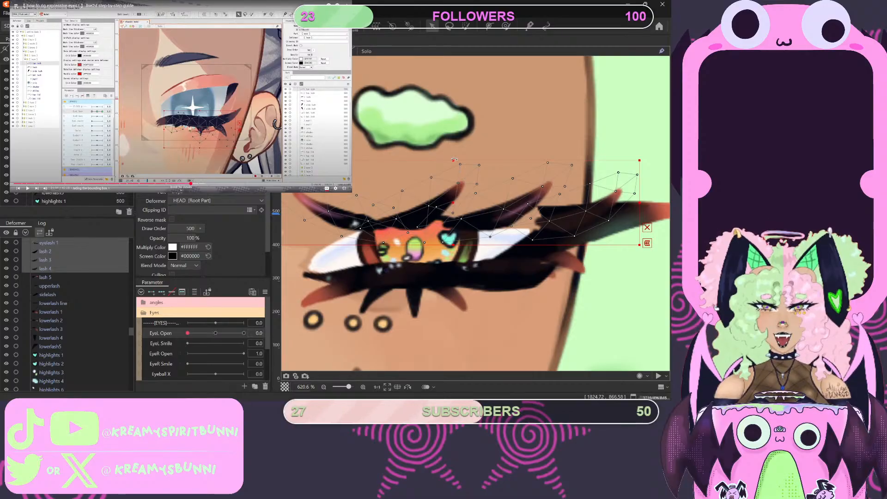
drag(453, 161, 456, 286)
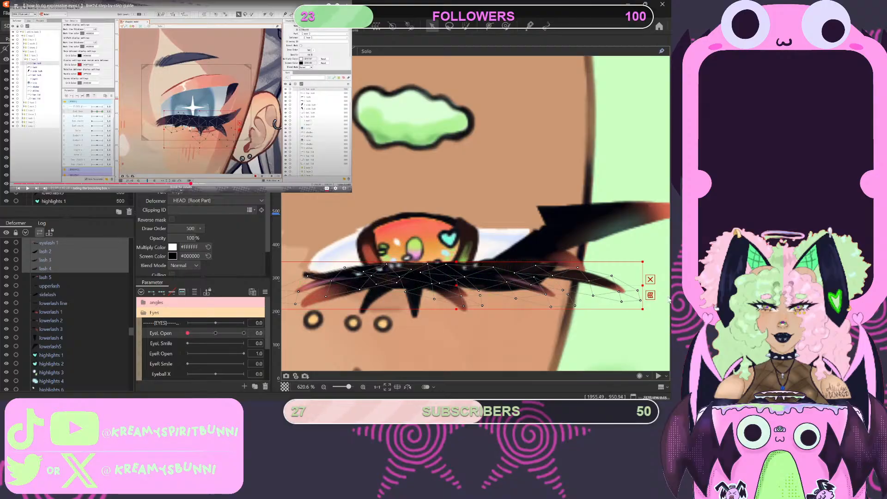
- Try to lower lash 5 toward the closed lash line, tilting it slightly upward and adjusting its inner mesh vertex
click(591, 227)
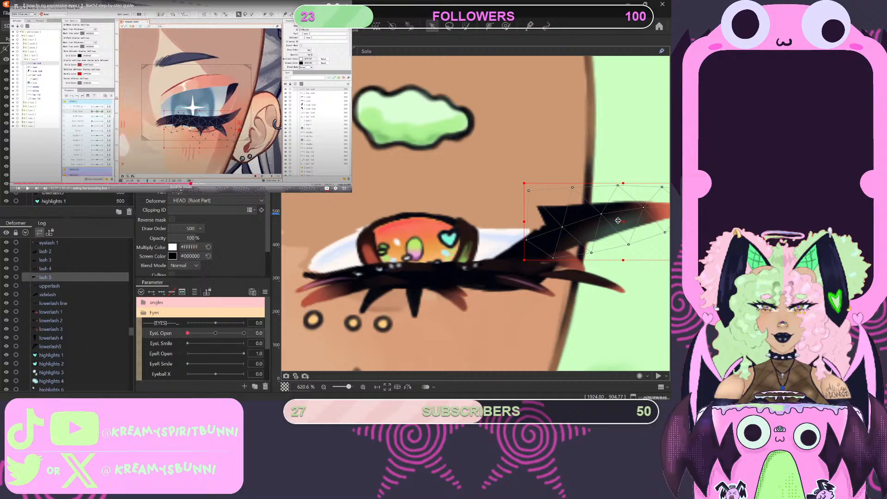
drag(624, 222, 605, 252)
scroll(554, 254, down, 5)
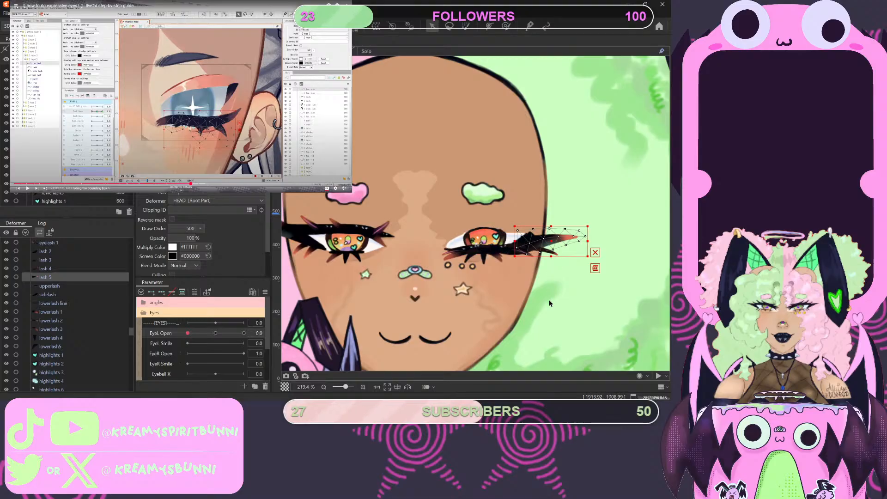
scroll(548, 299, down, 3)
scroll(549, 308, up, 6)
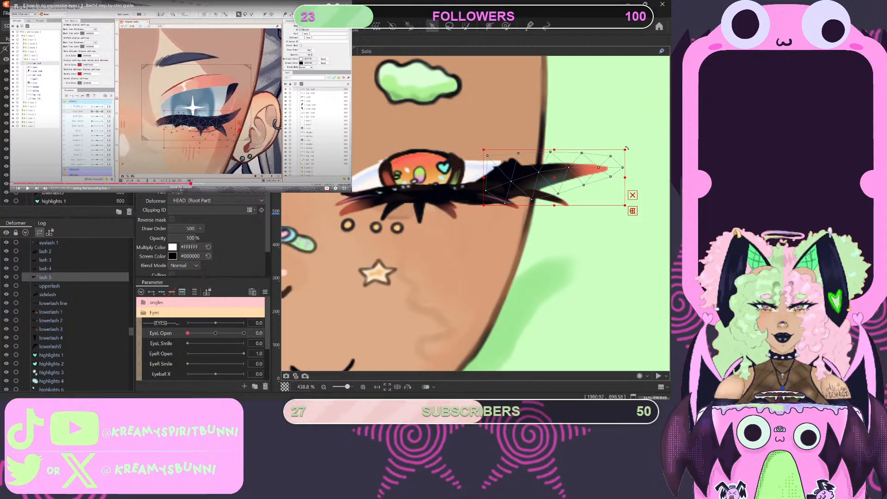
drag(626, 148, 624, 141)
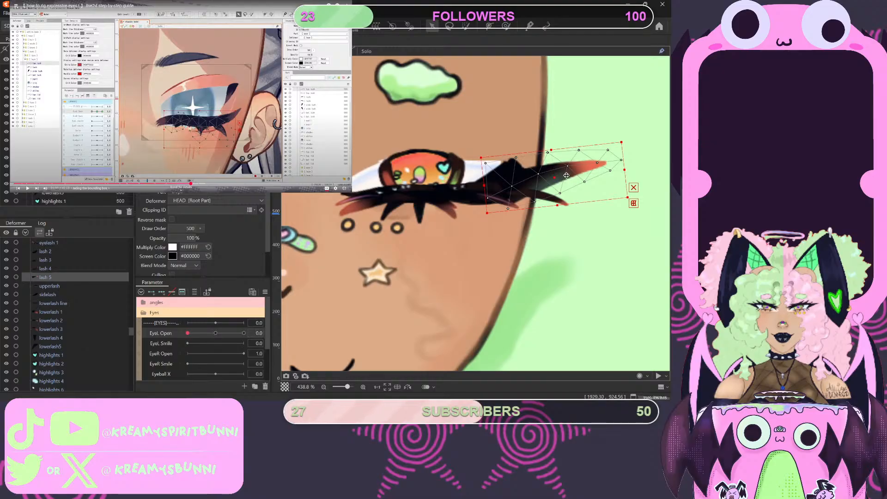
drag(565, 175, 557, 170)
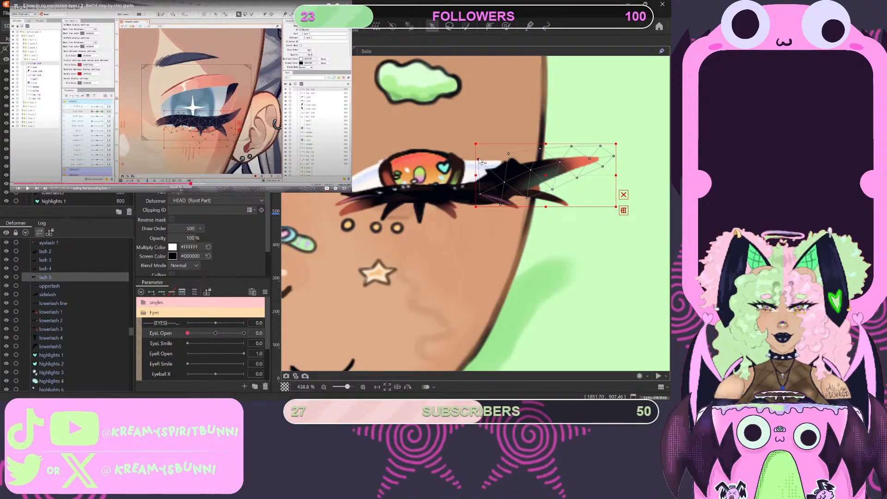
drag(479, 160, 482, 170)
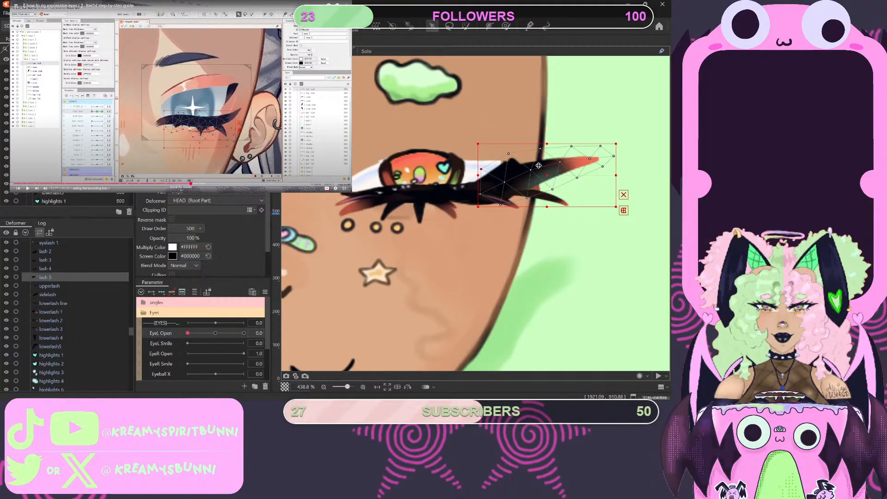
- Preview the eye closing with the EyeL Open parameter, return it to 0, and keep lash 5 selected
drag(196, 333, 146, 348)
click(460, 112)
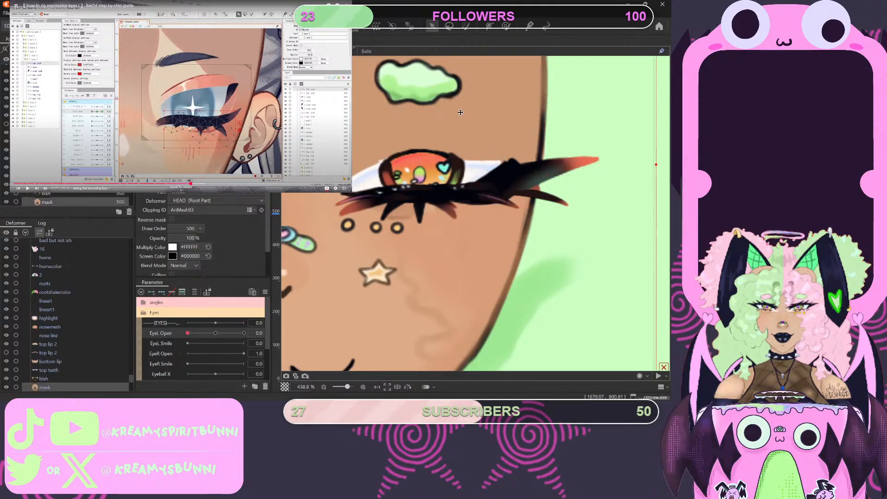
drag(185, 333, 160, 343)
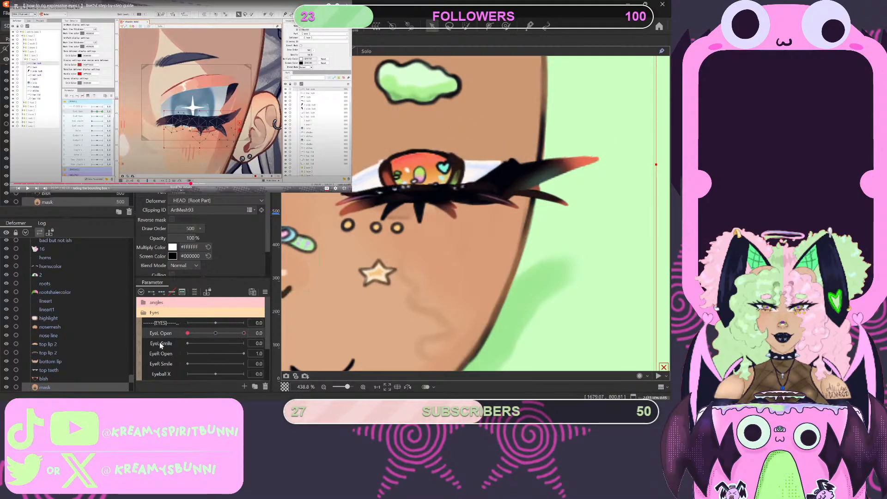
click(531, 178)
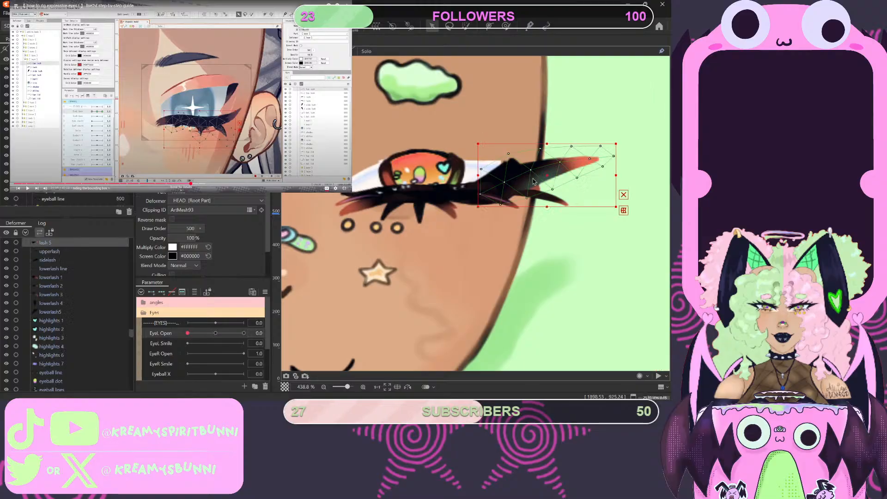
drag(187, 335, 119, 356)
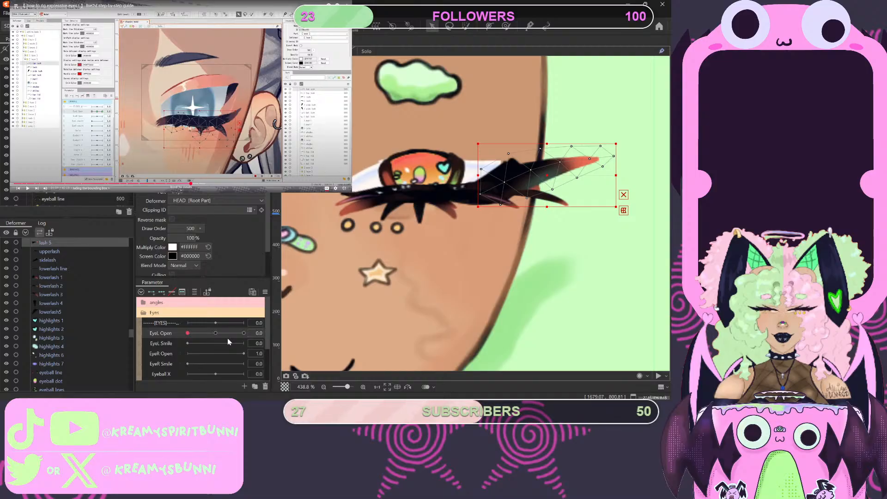
- Undo the moves, rotation and vertex adjustment made to lash 5
key(ctrl+z)
key(ctrl+z)
key(ctrl+z)
key(ctrl+z)
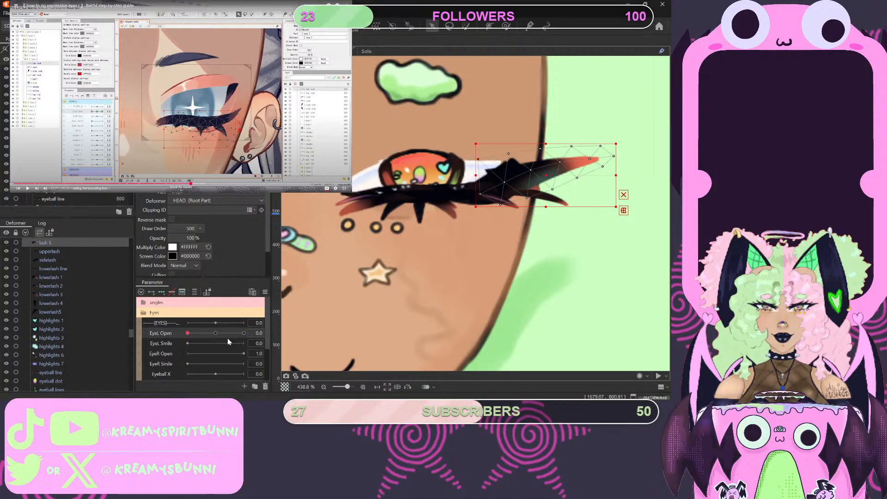
key(ctrl+z)
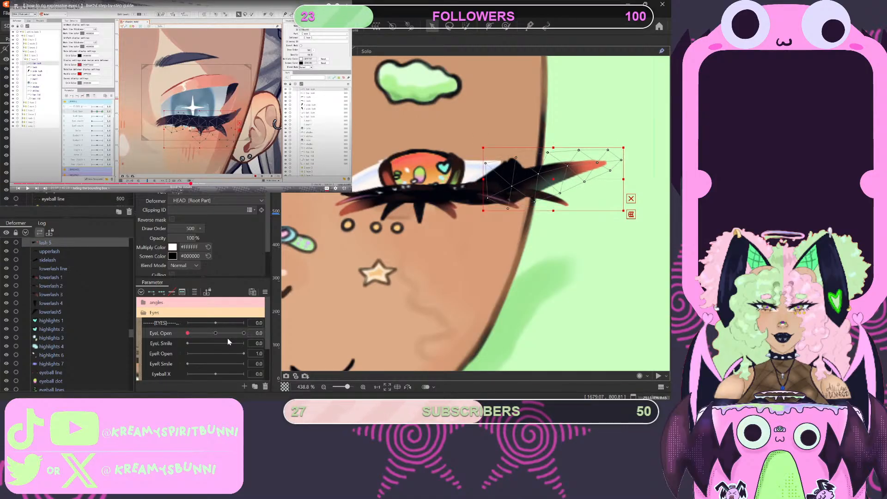
key(ctrl+z)
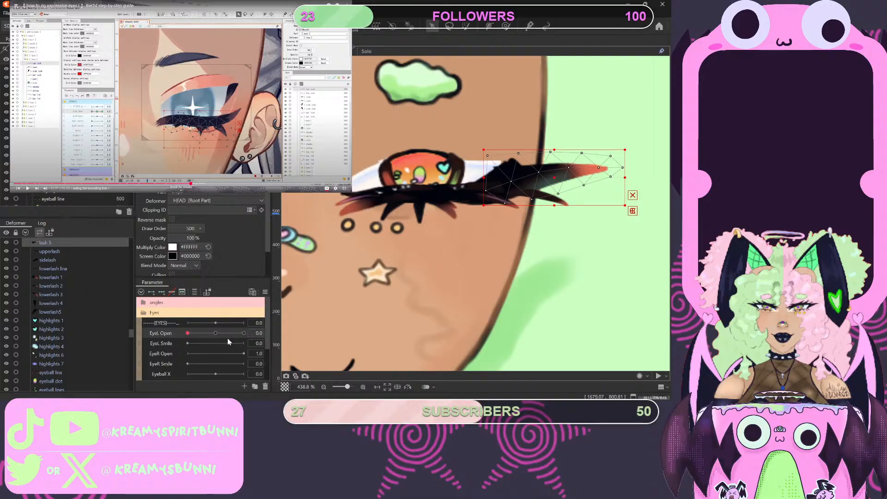
key(ctrl+z)
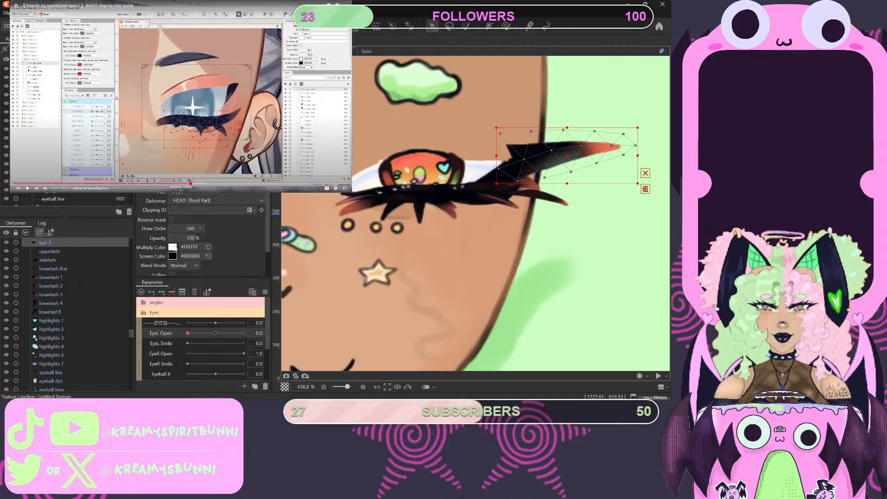
- Select eyelash 1 through lash 4 together, enlarge them slightly and flip them back upward over the eye
scroll(57, 253, up, 2)
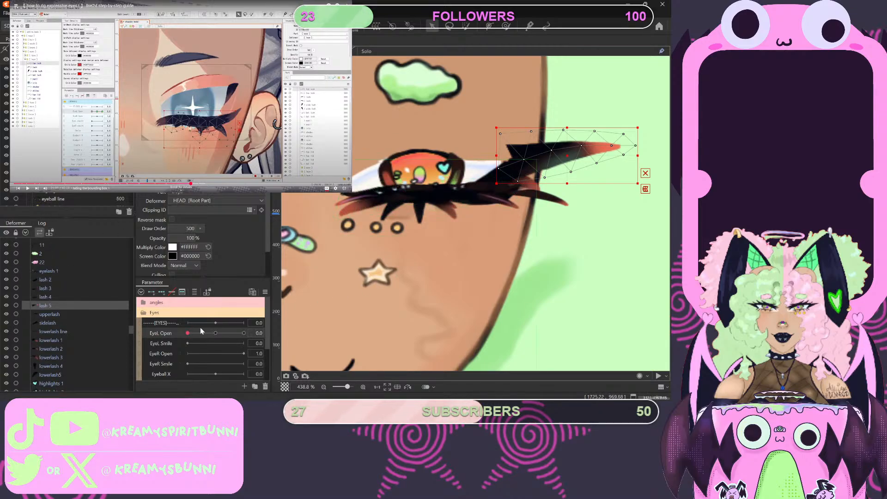
mouse_move(190, 334)
mouse_down()
mouse_move(223, 334)
mouse_move(158, 342)
mouse_move(255, 324)
mouse_move(157, 350)
mouse_move(247, 331)
mouse_move(185, 343)
mouse_up()
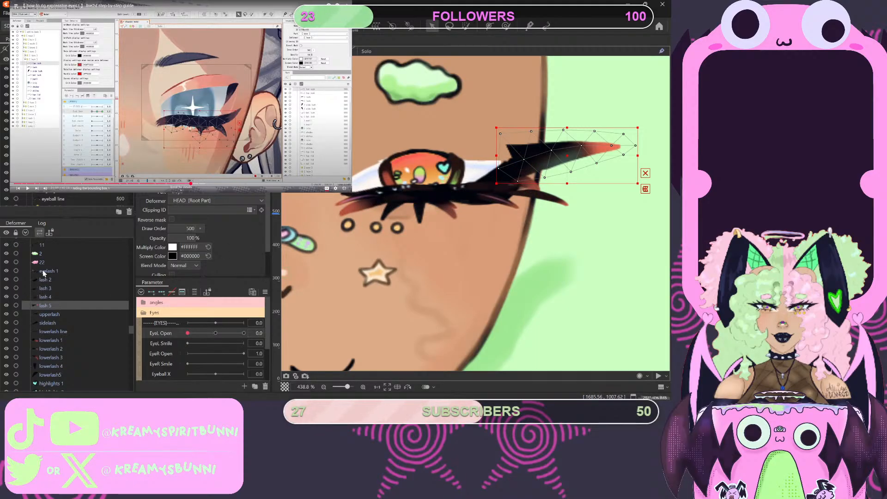
click(44, 298)
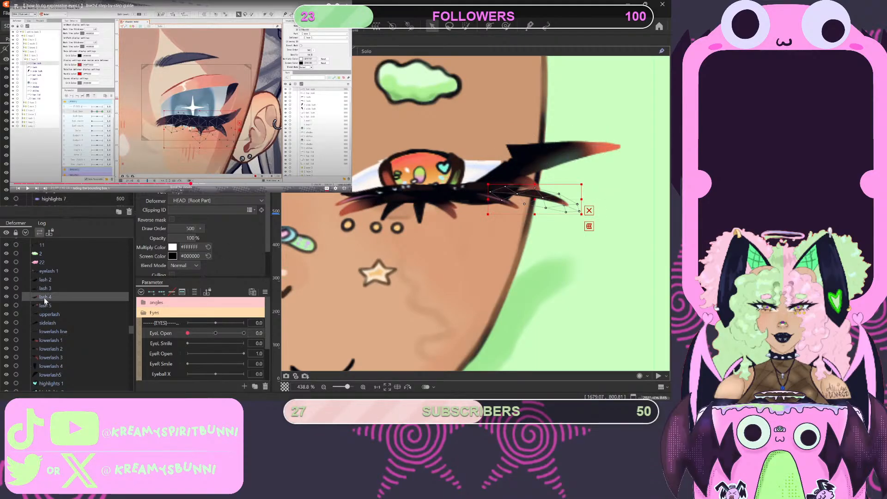
shift+click(47, 272)
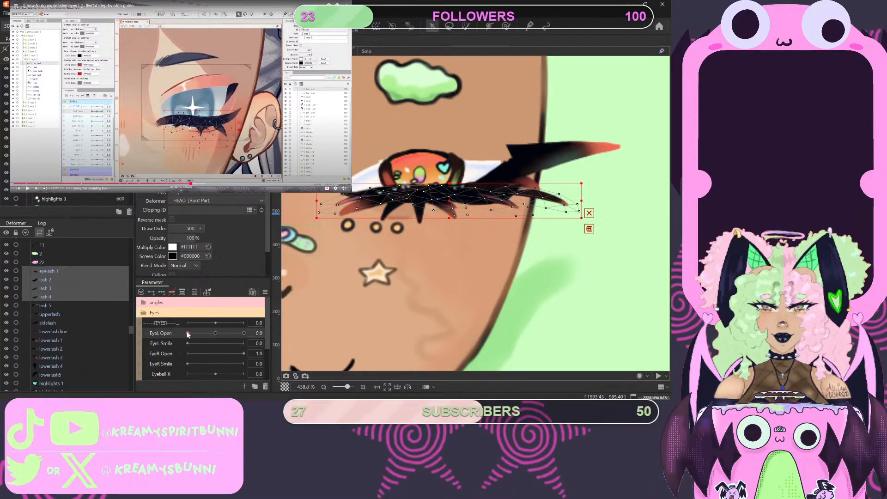
mouse_move(188, 334)
mouse_down()
mouse_move(242, 333)
mouse_move(187, 333)
mouse_up()
mouse_move(187, 333)
mouse_down()
mouse_move(220, 335)
mouse_move(184, 337)
mouse_up()
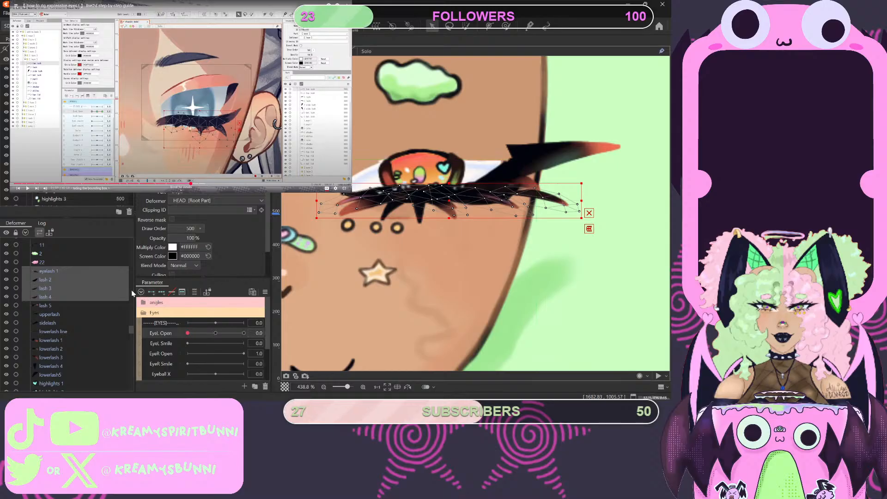
click(81, 295)
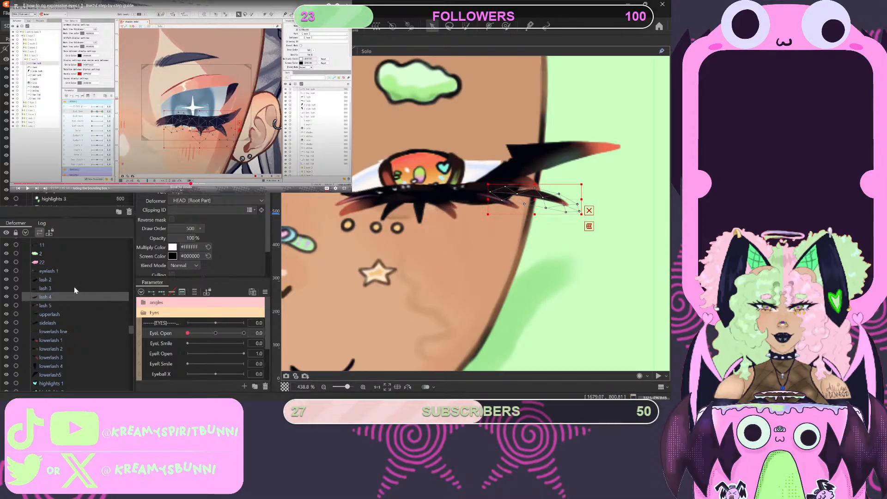
shift+click(54, 271)
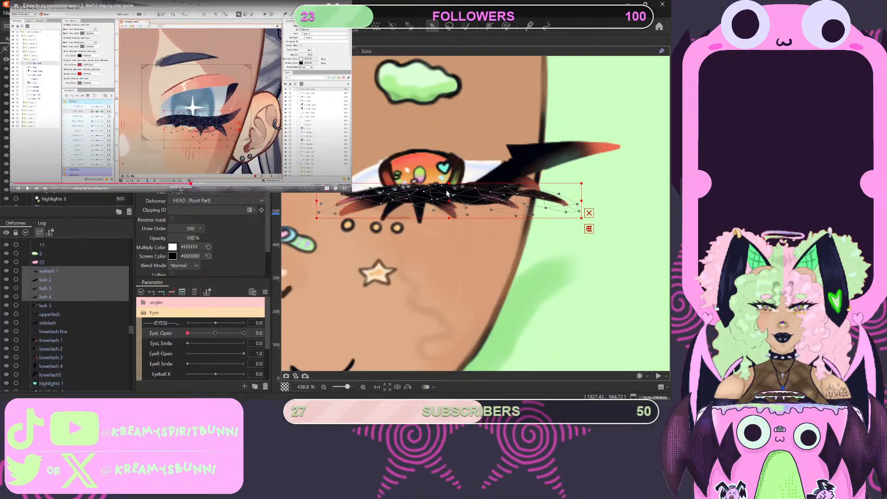
mouse_move(448, 217)
mouse_down()
mouse_move(449, 194)
mouse_move(446, 217)
mouse_up()
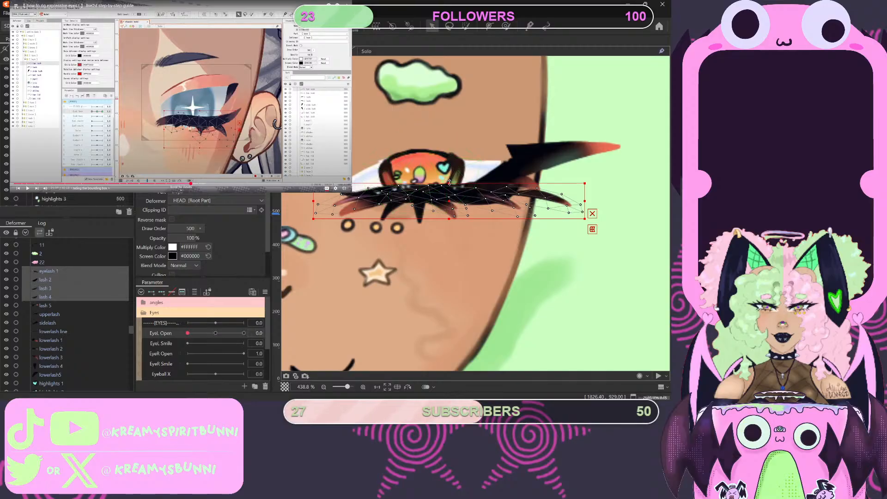
drag(449, 183, 448, 180)
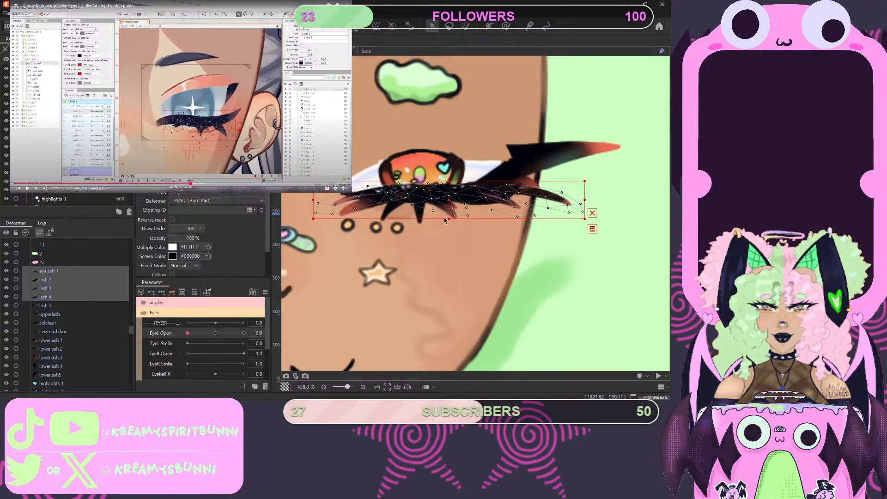
drag(447, 219, 455, 118)
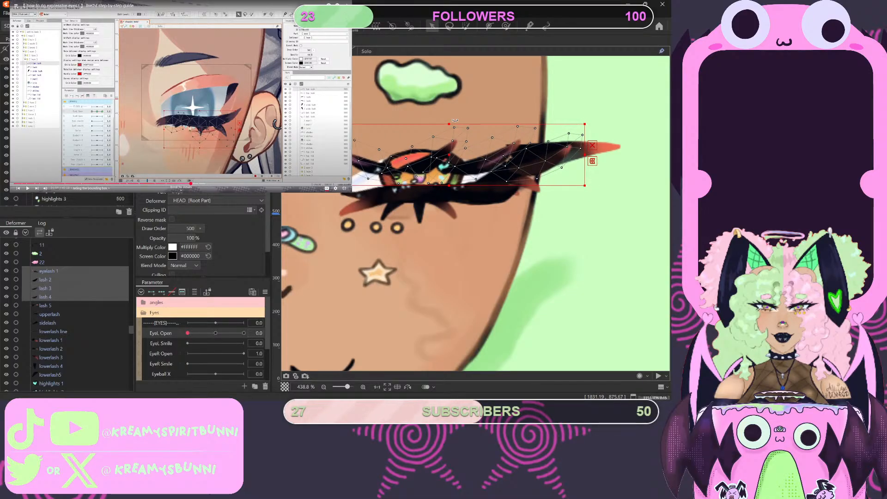
- Set EyeL Open to 1.0 and raise the selected lashes onto the upper lash line
drag(188, 332, 243, 333)
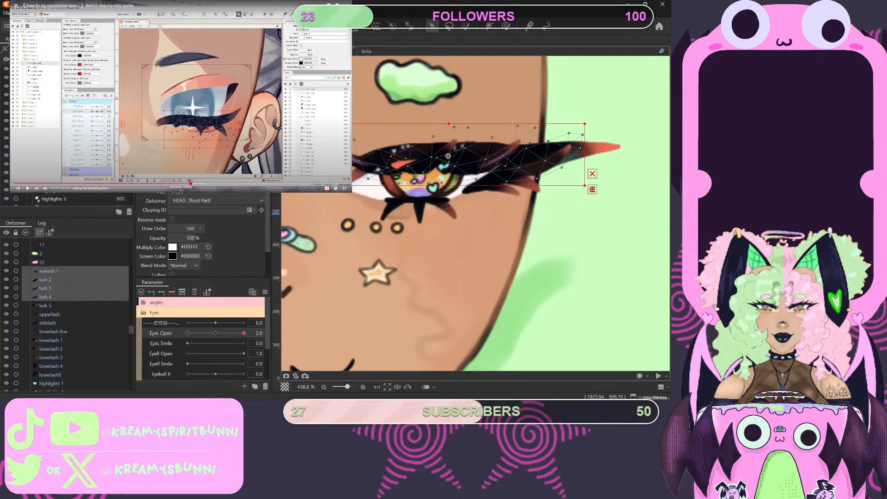
click(216, 333)
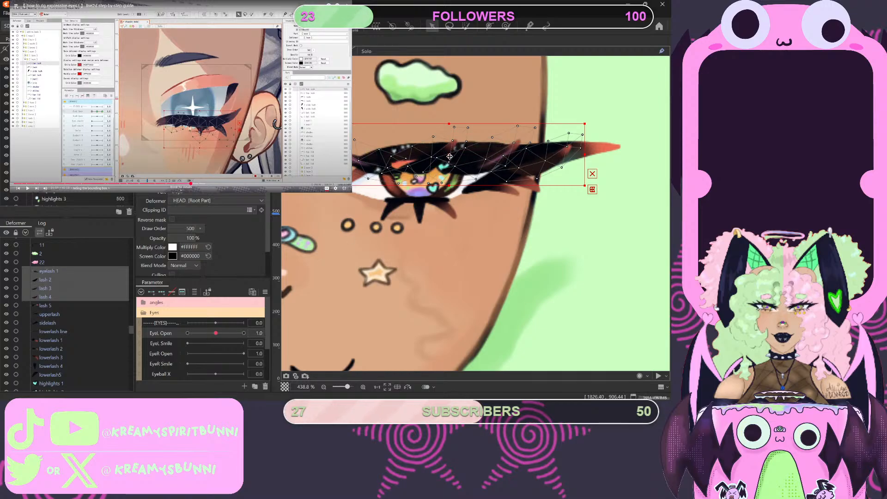
drag(450, 156, 451, 139)
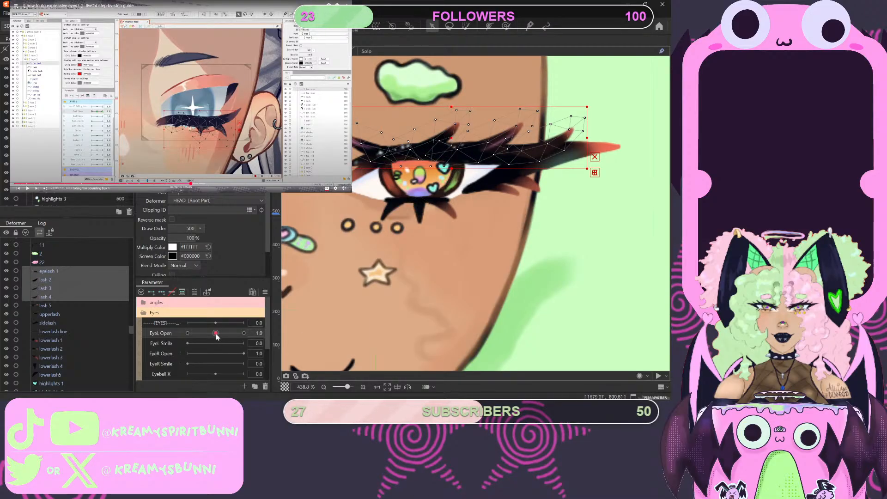
- Try lowering the four upright lashes onto the closed lash line at EyeL Open 0
drag(216, 333, 180, 339)
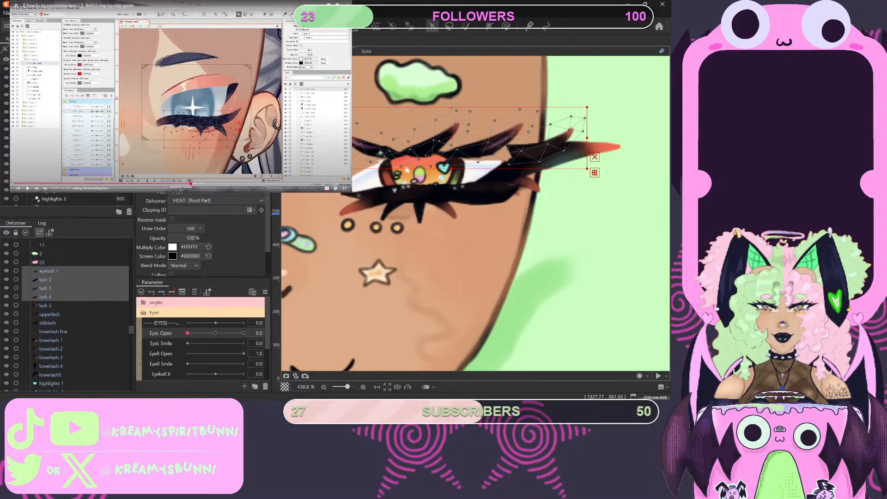
drag(451, 105, 447, 180)
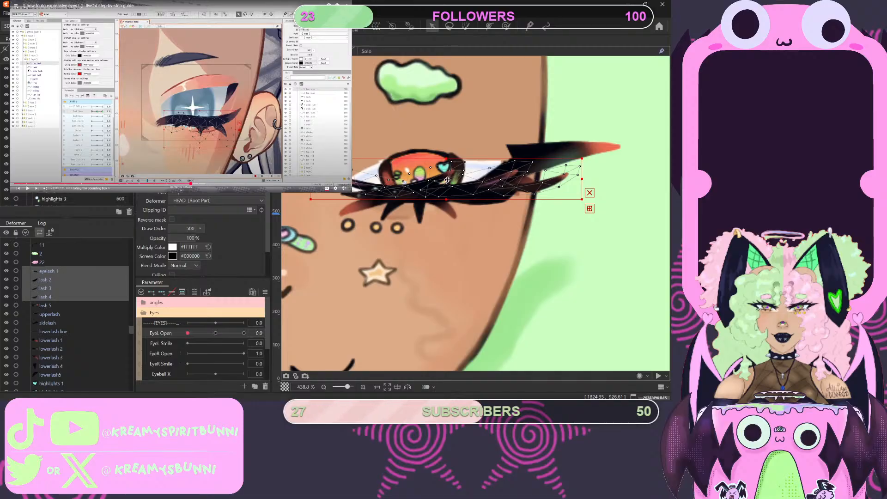
mouse_move(187, 333)
mouse_down()
mouse_move(223, 333)
mouse_move(182, 341)
mouse_up()
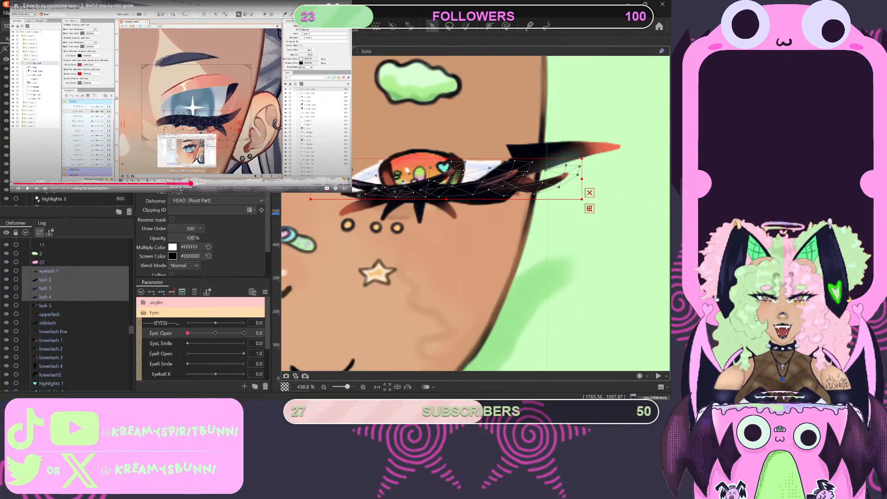
- Rewind the tutorial video slightly, replay the upper lash section and pause it on the open-eye pose
click(187, 183)
key(space)
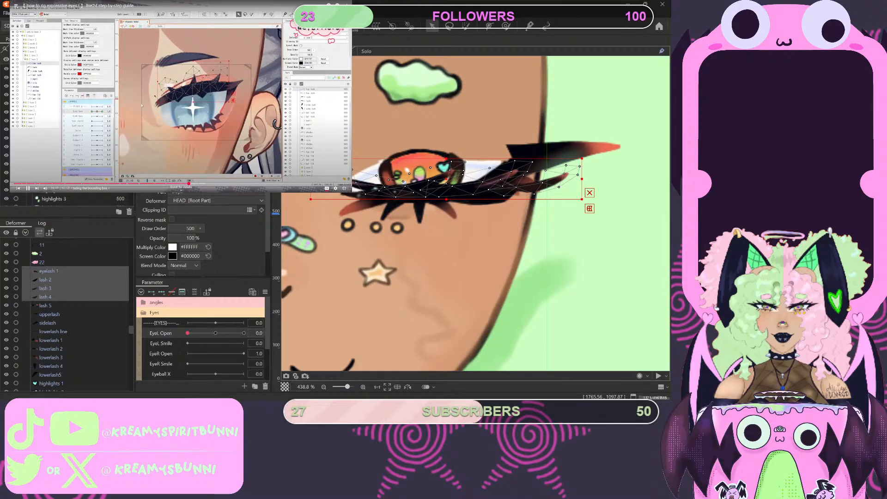
click(151, 116)
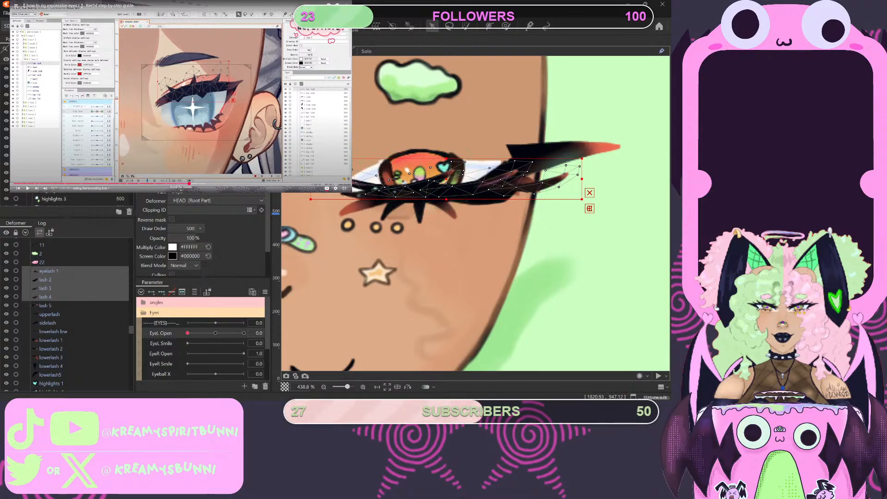
- At EyeL Open 1.0, reposition eyelash 1 through lash 4 on the upper lash line and stretch them slightly taller
click(215, 333)
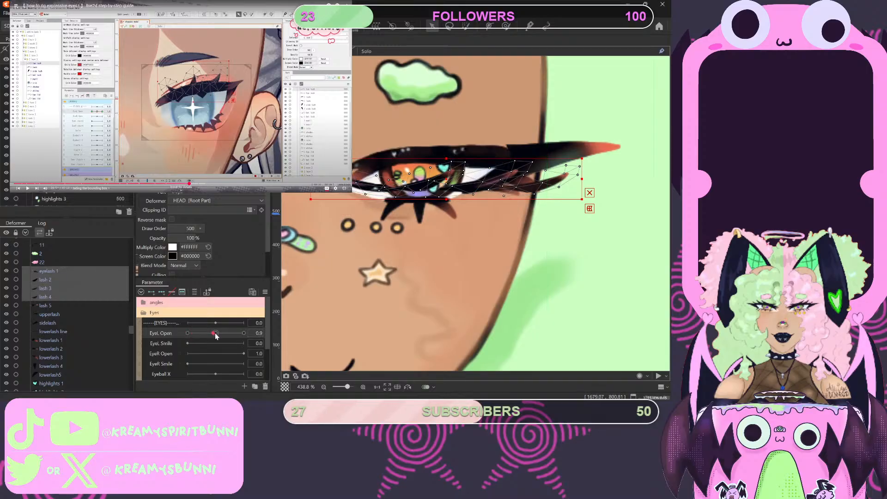
drag(214, 335, 216, 336)
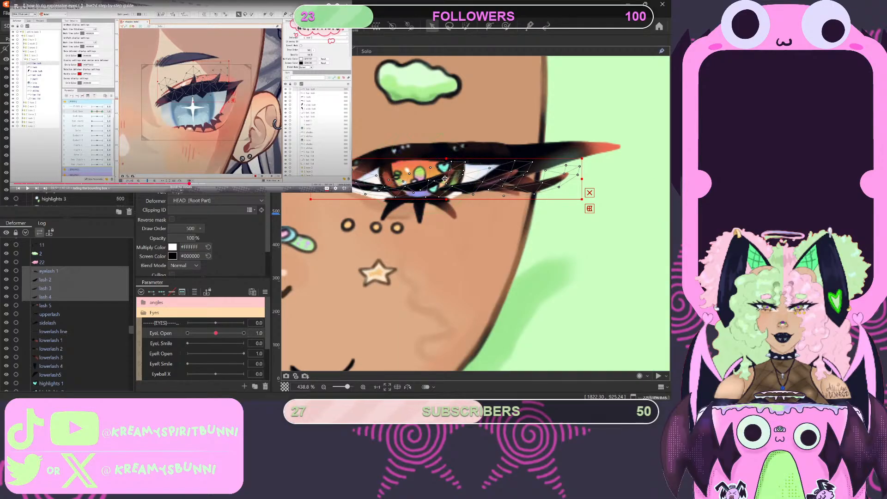
click(450, 153)
drag(450, 154, 455, 102)
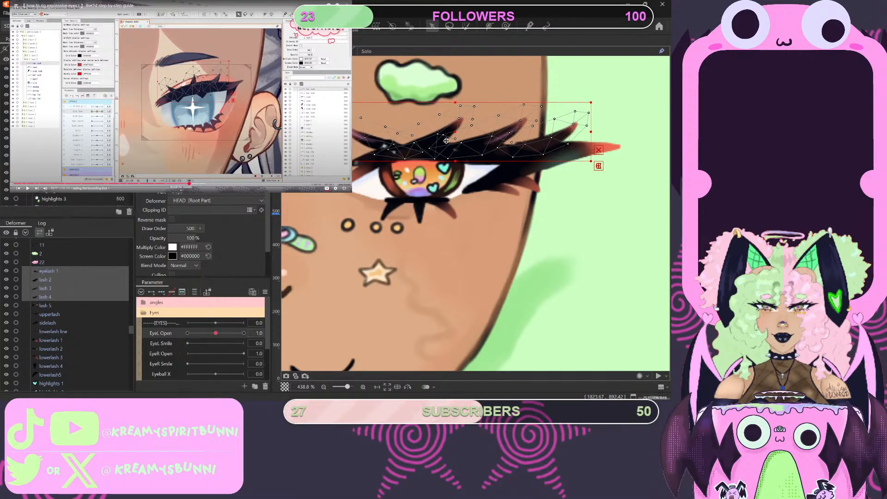
drag(453, 133, 454, 137)
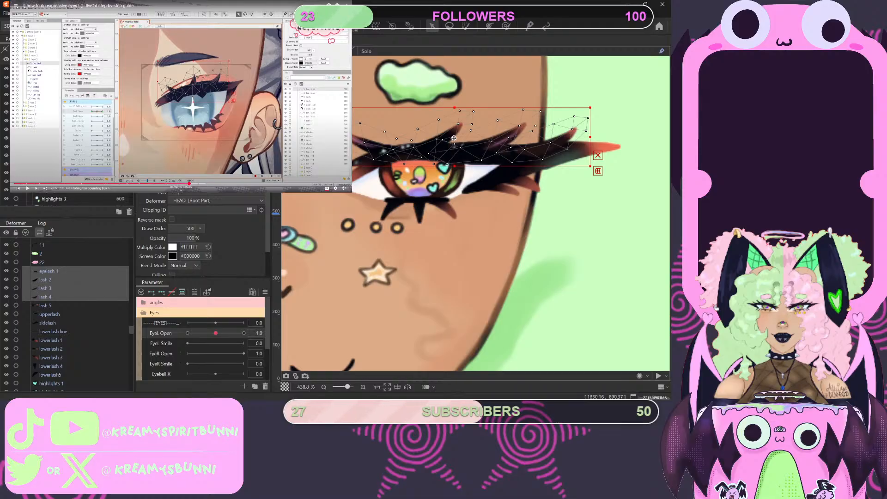
scroll(421, 260, down, 5)
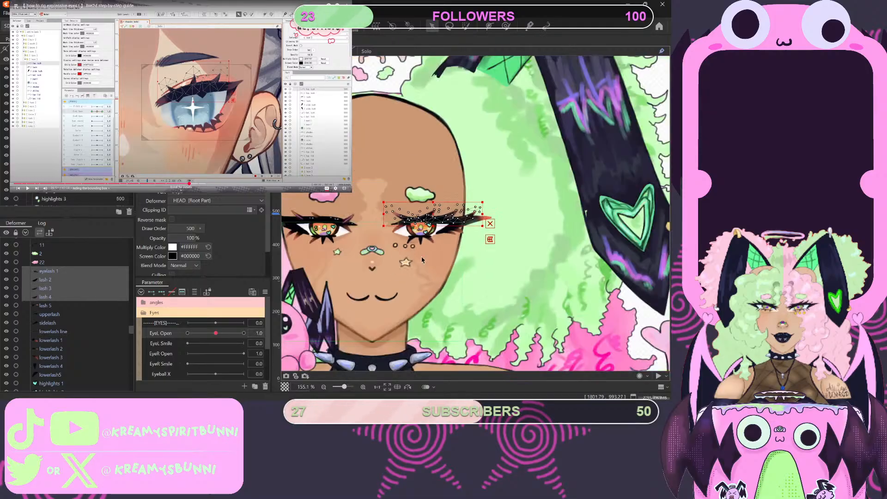
scroll(423, 253, up, 5)
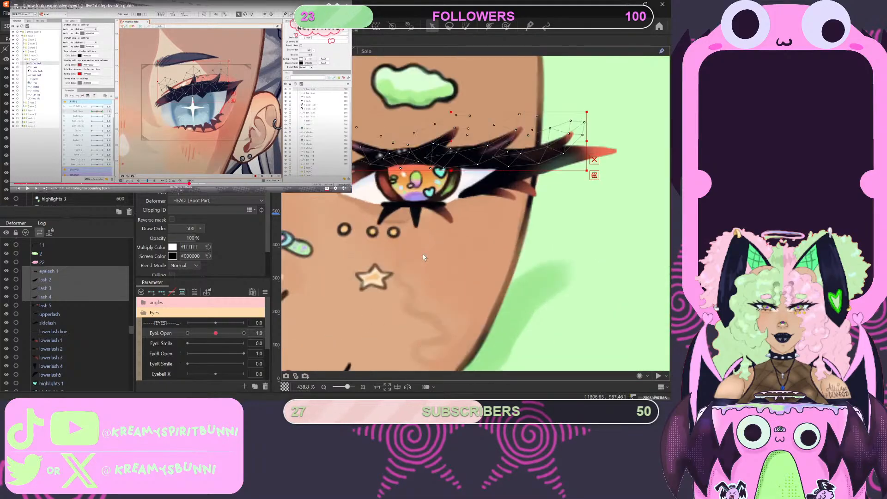
scroll(423, 253, down, 5)
scroll(422, 254, up, 5)
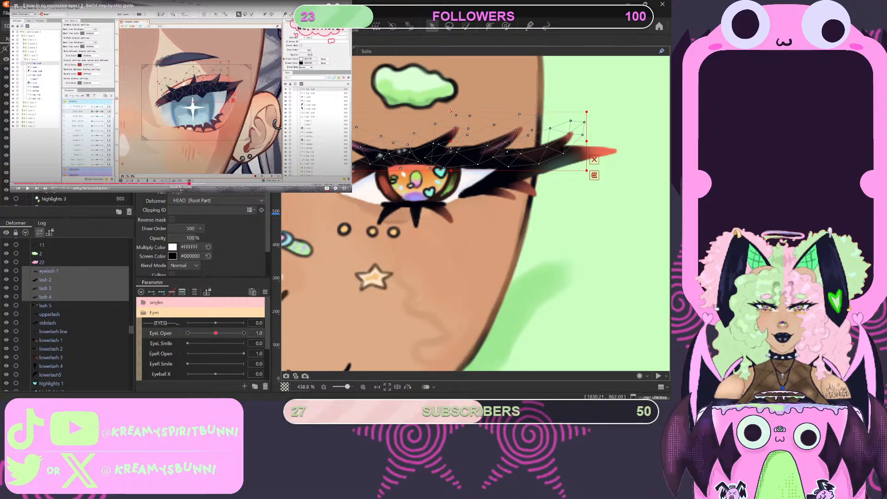
drag(451, 109, 451, 106)
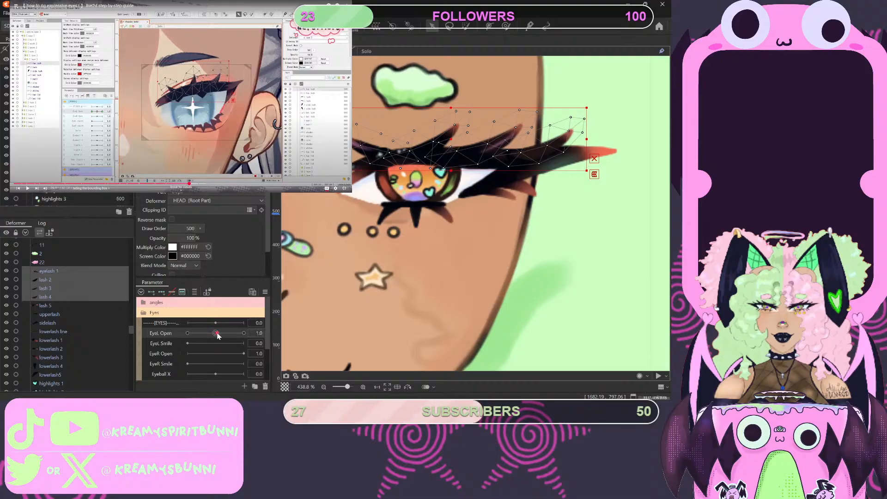
- Add three keys on EyeL Open for eyelash 1 through lash 4, then lower them onto the closed lash line at 0
click(161, 293)
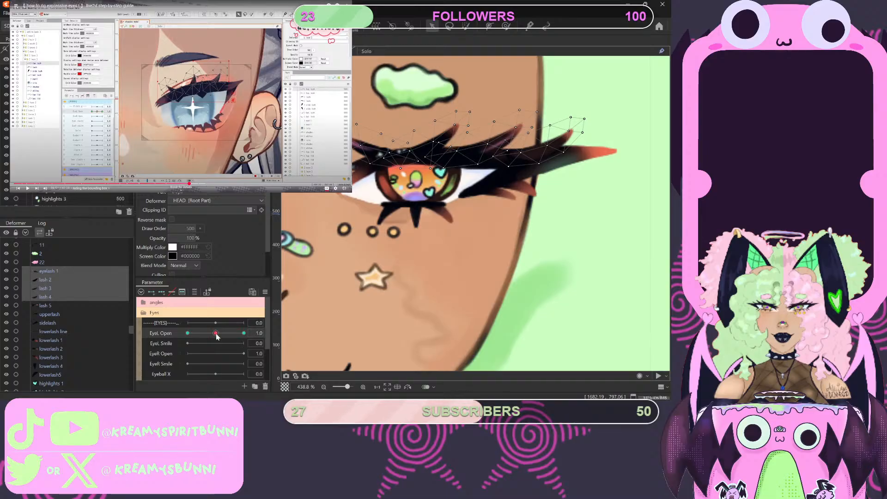
drag(216, 335, 179, 335)
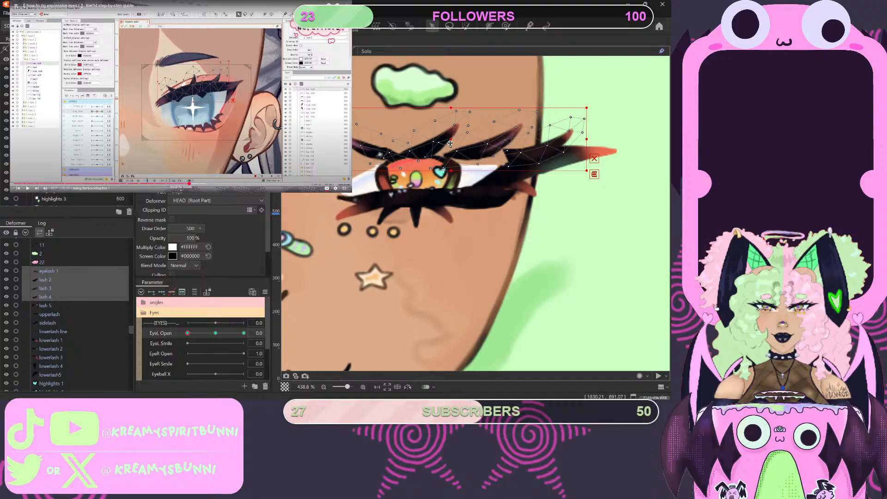
drag(449, 142, 443, 176)
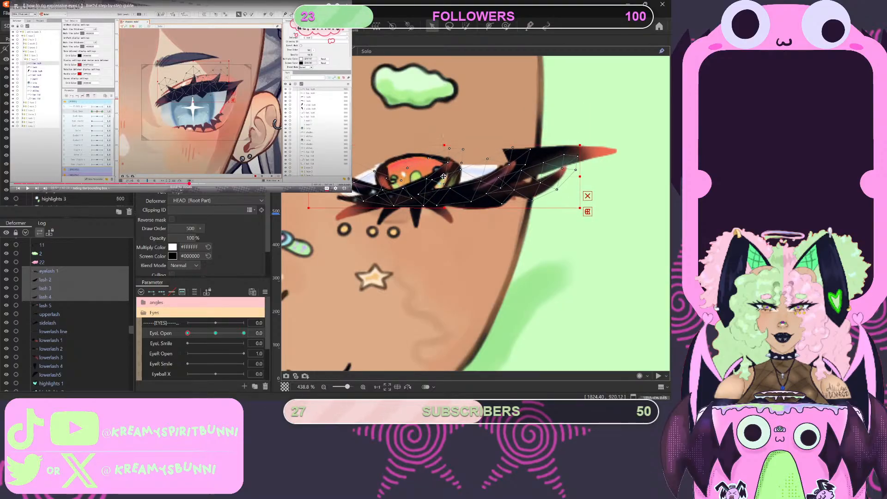
scroll(443, 175, down, 4)
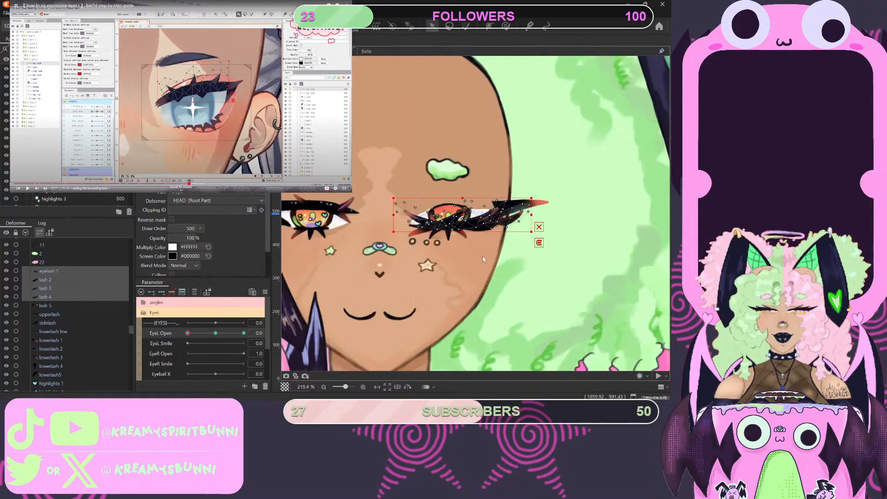
scroll(452, 172, up, 2)
drag(455, 173, 454, 176)
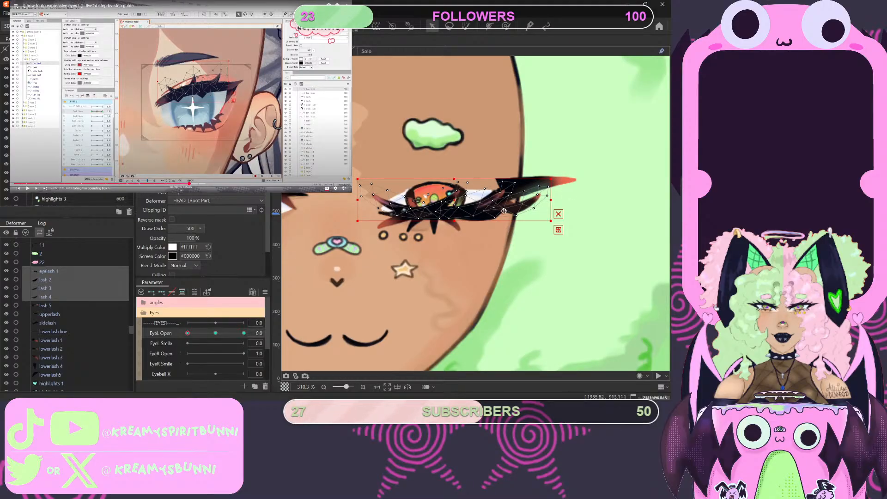
- Preview the four lashes at EyeL Open 2.0, 1.0 and 0, and return the parameter to 1.0
click(216, 333)
drag(216, 333, 243, 333)
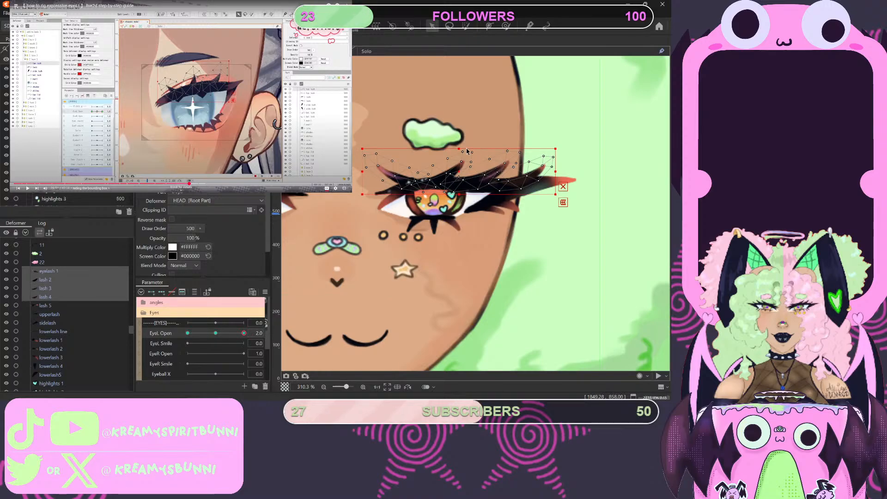
click(216, 333)
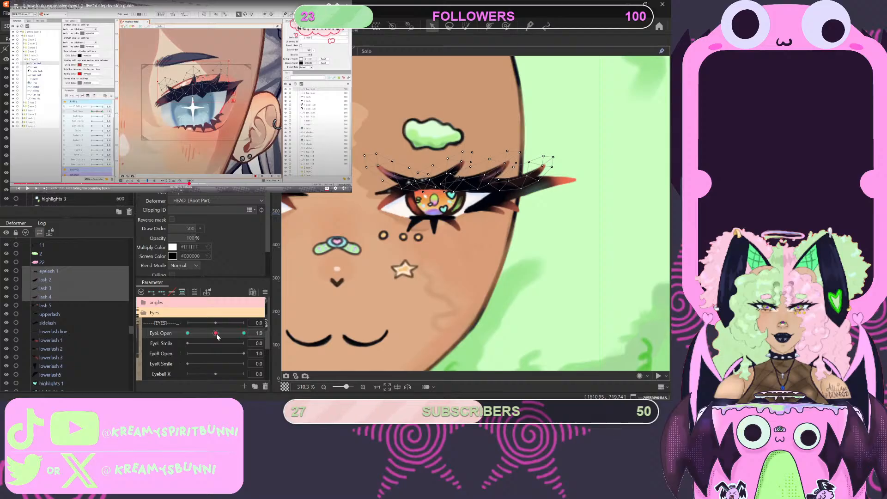
drag(215, 333, 168, 336)
click(216, 333)
- Select lash 5 and add three keys for it on the EyeL Open parameter
click(561, 181)
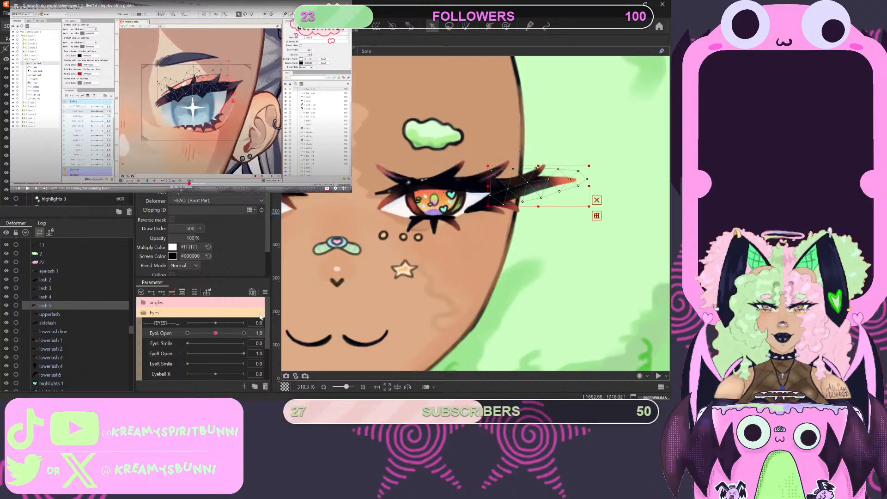
click(161, 292)
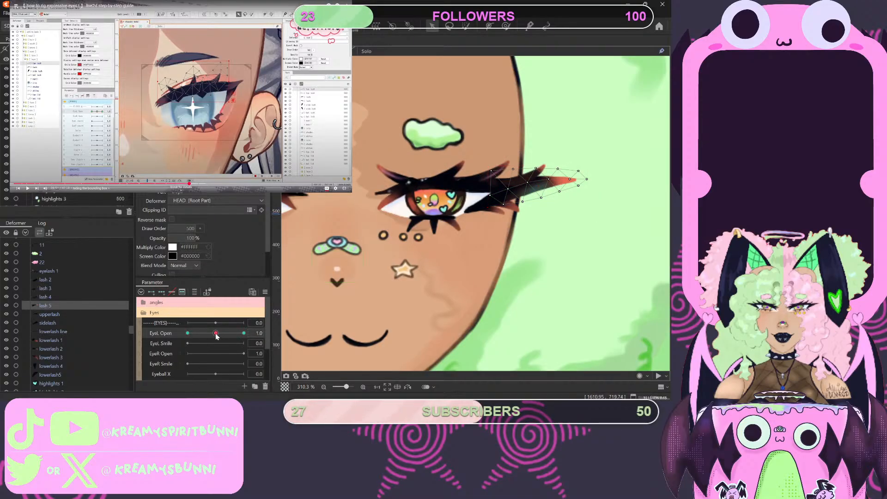
- At EyeL Open 0, lower lash 5 onto the closed lash line and flatten it slightly, then return the parameter to 1.0
drag(217, 334, 187, 335)
click(532, 181)
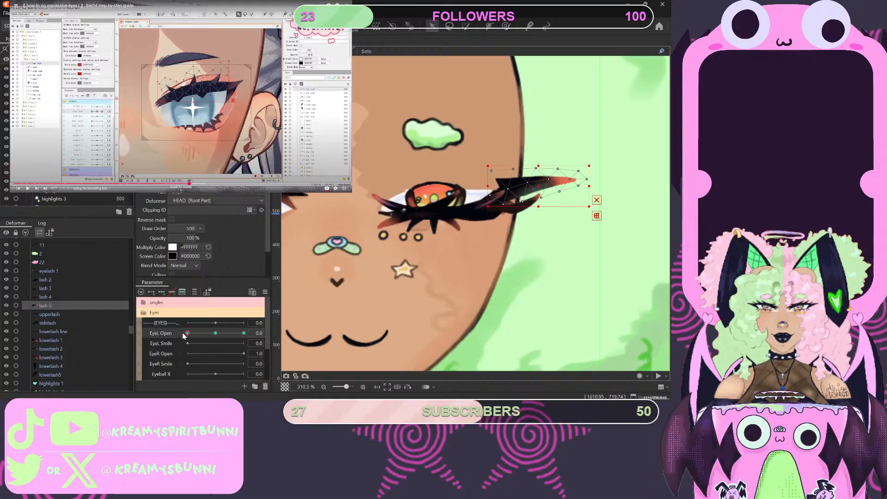
drag(532, 181, 531, 201)
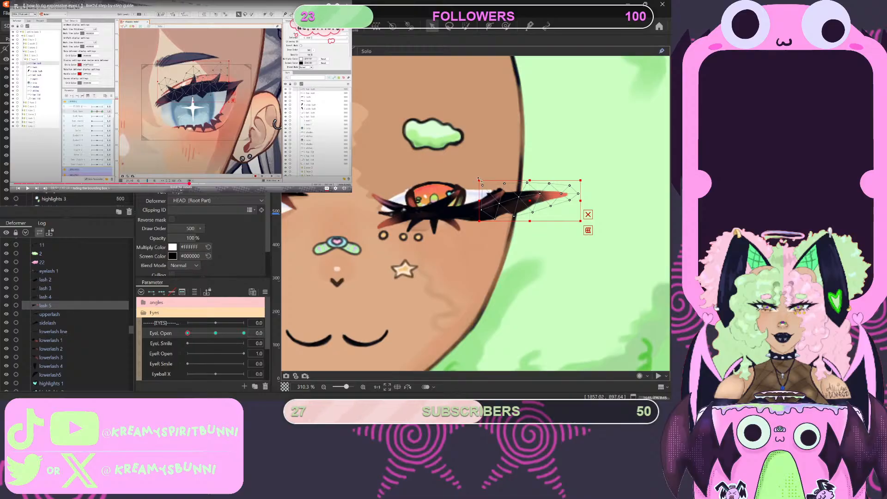
drag(479, 181, 479, 184)
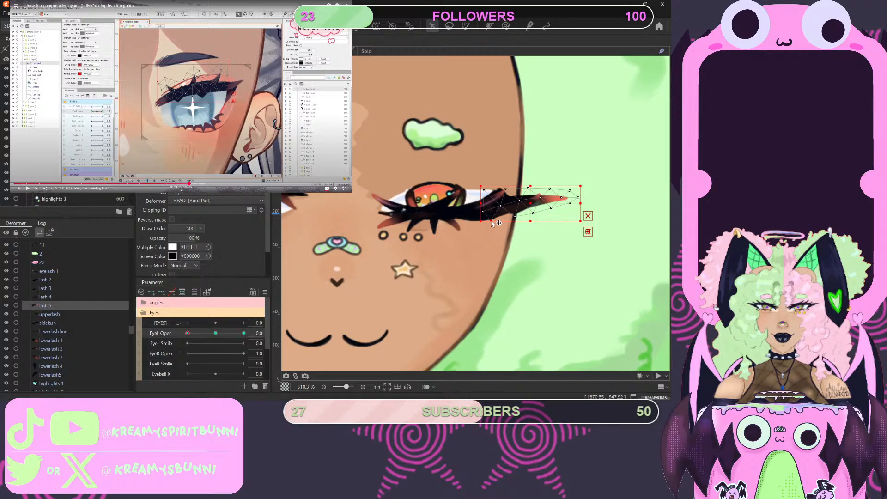
drag(490, 221, 490, 221)
mouse_move(189, 333)
mouse_down()
mouse_move(202, 334)
mouse_move(187, 334)
mouse_up()
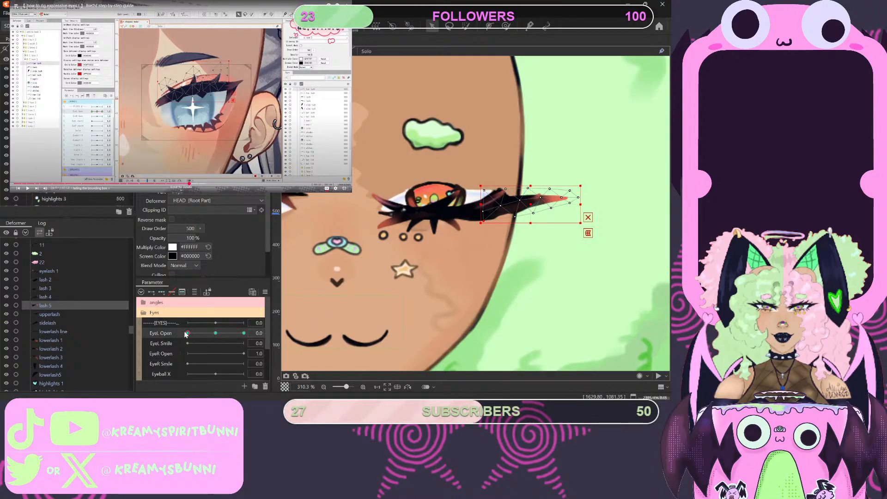
drag(185, 333, 216, 336)
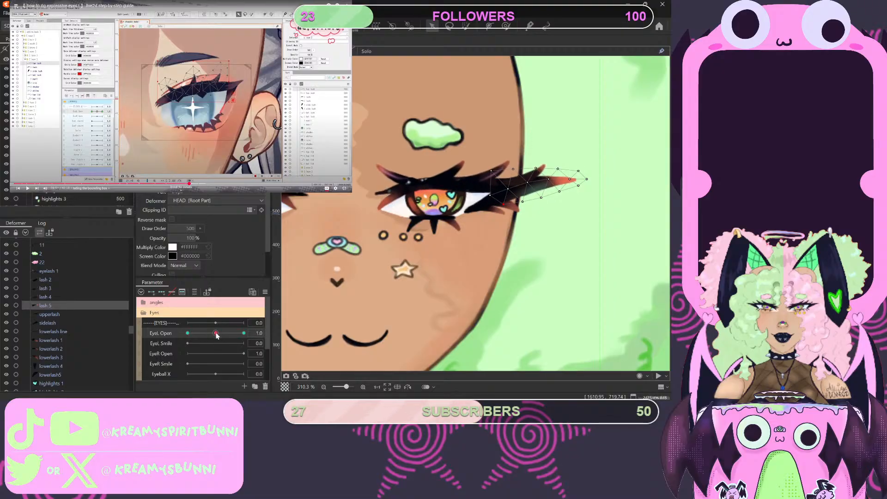
- Add three keys on EyeL Open for sidelash and flatten its upper edge onto the closed lash line at 0
click(48, 323)
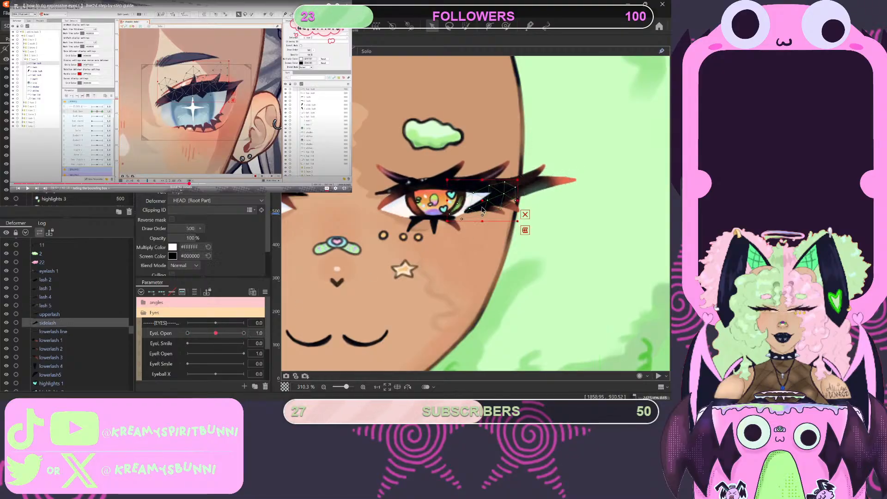
click(161, 291)
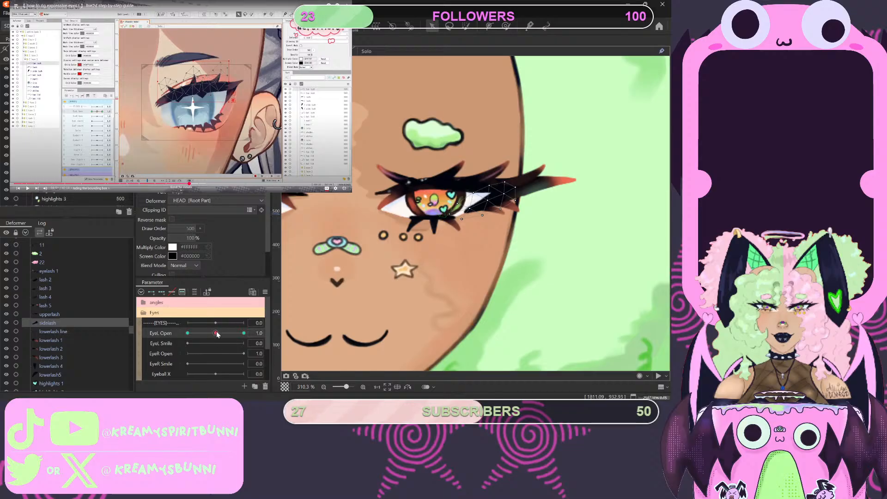
drag(216, 334, 188, 336)
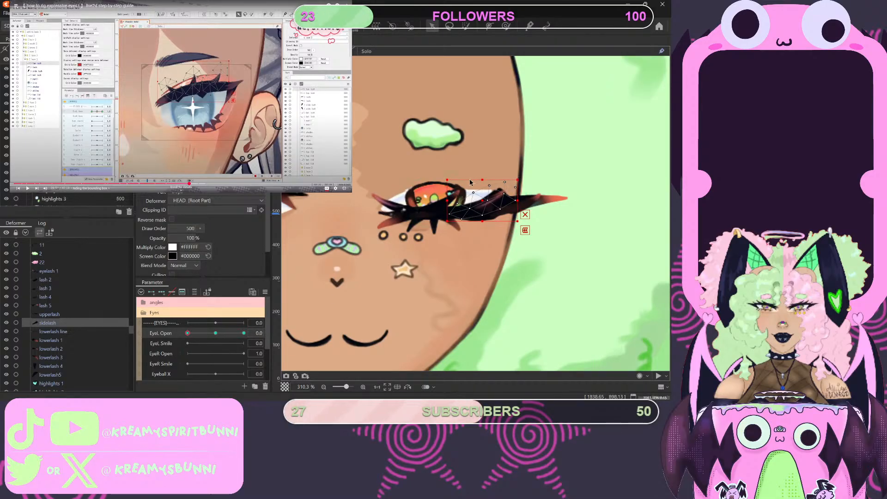
drag(483, 176, 486, 195)
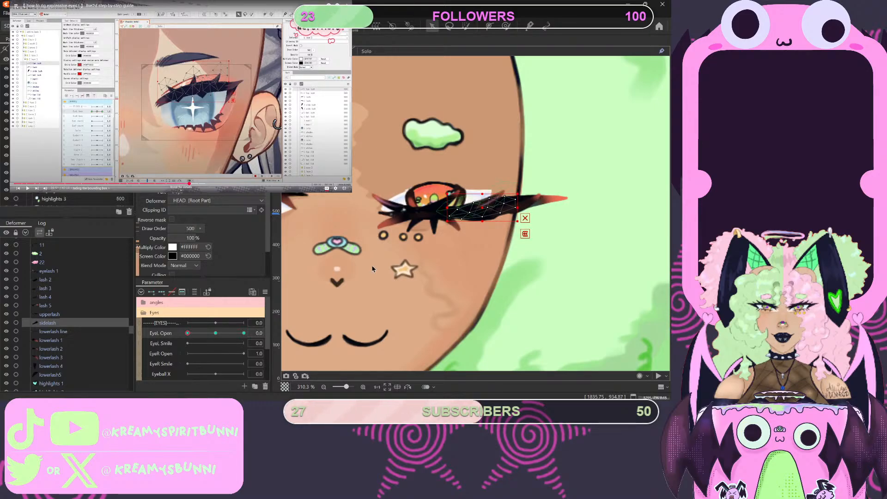
drag(189, 337, 214, 342)
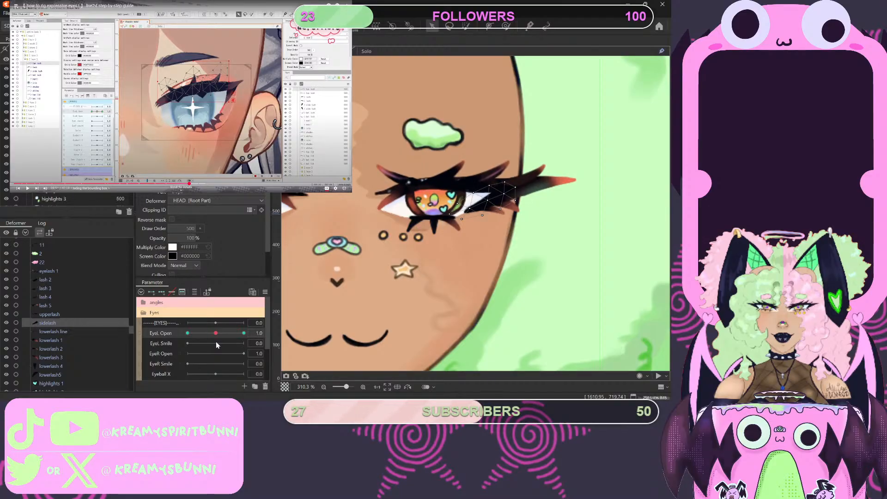
- At EyeL Open 0, lower sidelash slightly and reduce its height from the lower edge, then return the parameter to 1.0
drag(215, 341, 188, 355)
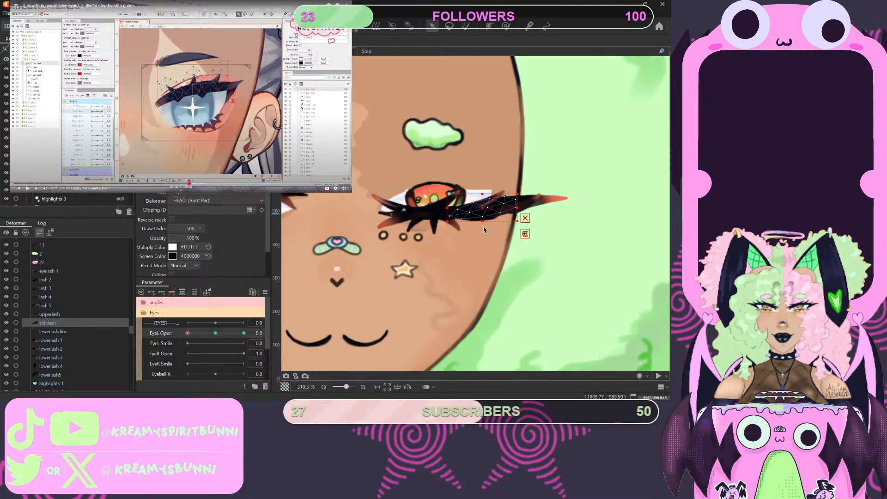
drag(482, 207, 482, 215)
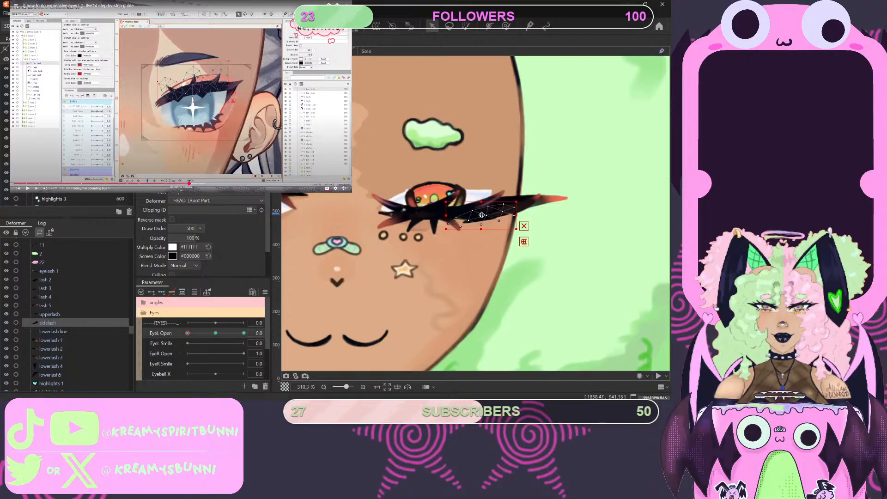
drag(481, 215, 482, 214)
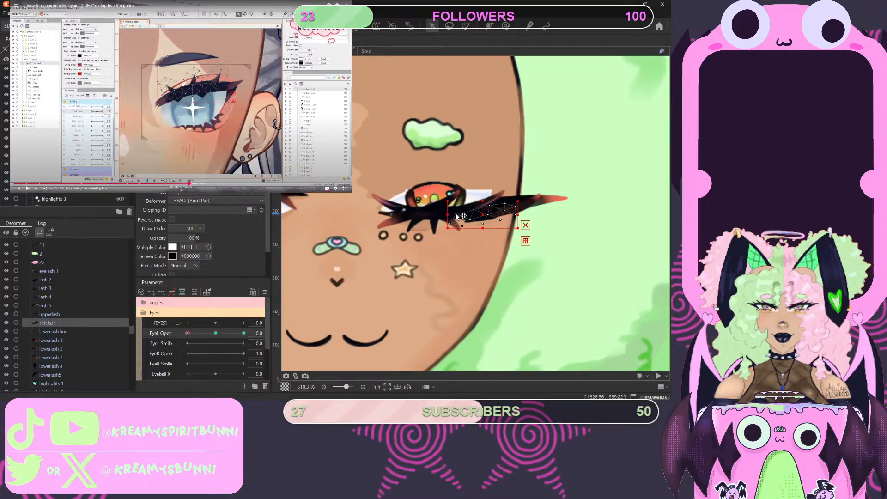
drag(457, 216, 473, 223)
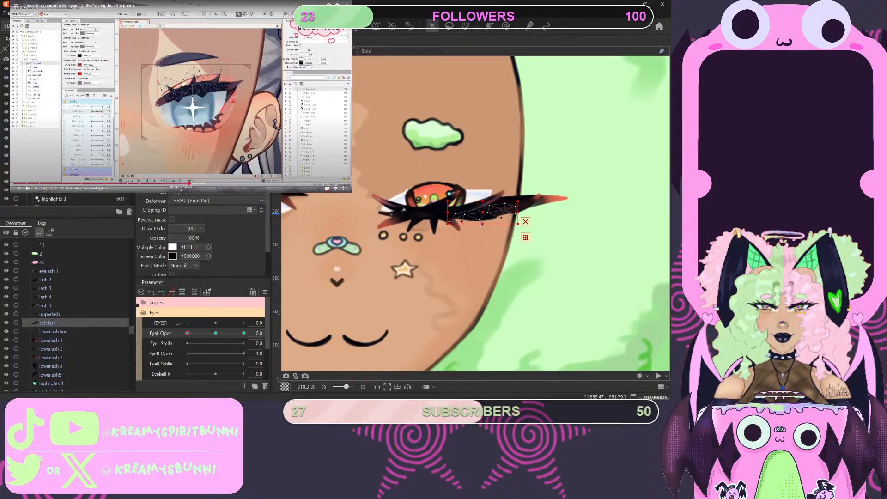
drag(481, 229, 481, 224)
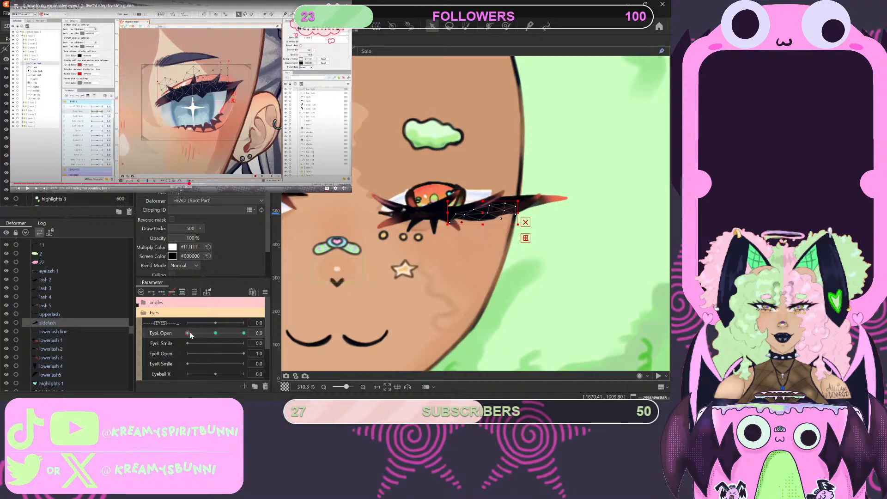
drag(188, 333, 217, 342)
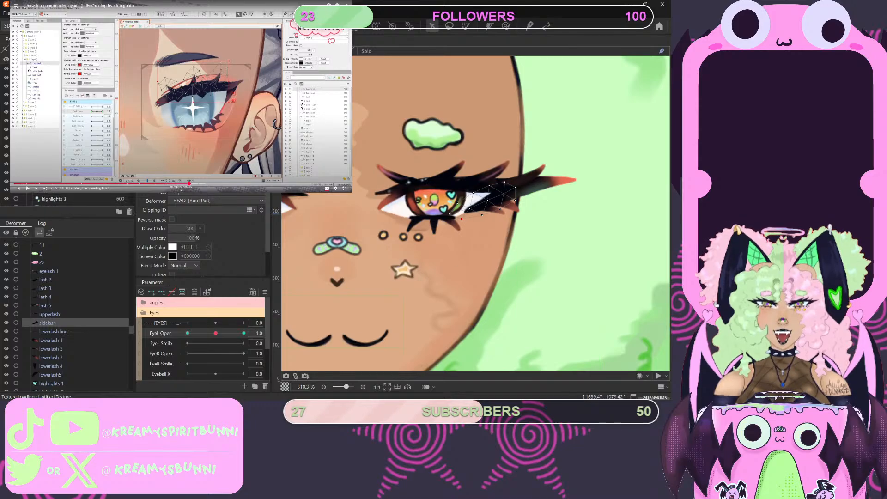
mouse_move(215, 333)
mouse_down()
mouse_move(176, 336)
mouse_move(215, 343)
mouse_up()
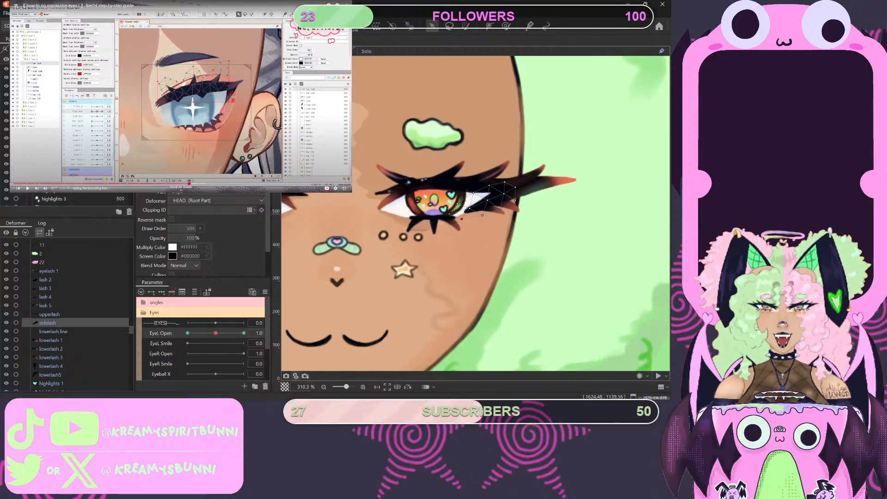